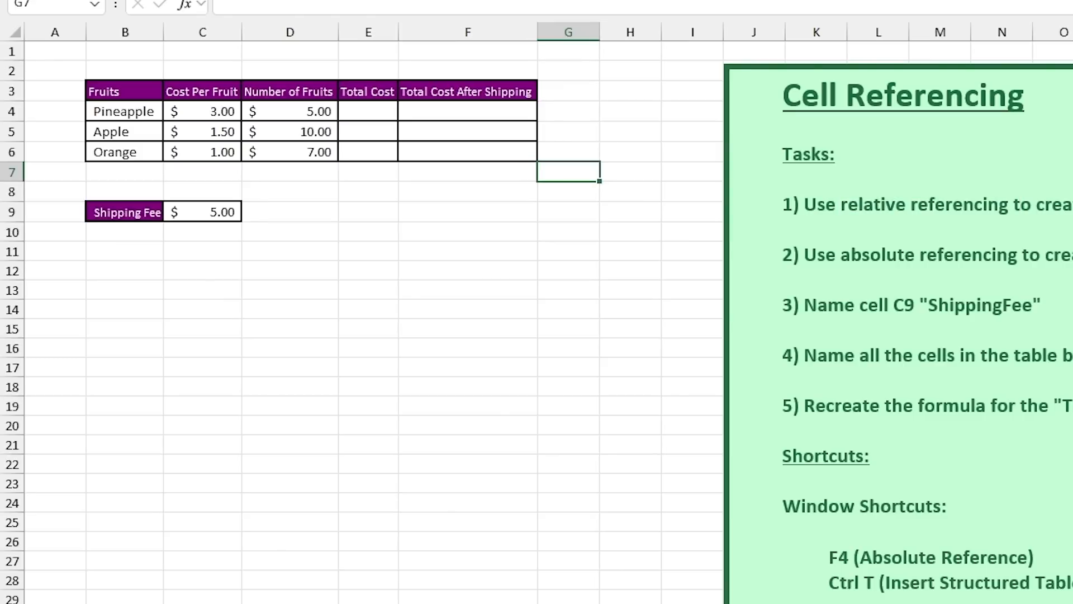
# Enter the formula =C4*D4 in the Pineapple row's Total Cost cell and fill it down to E6.
pyautogui.click(351, 106)
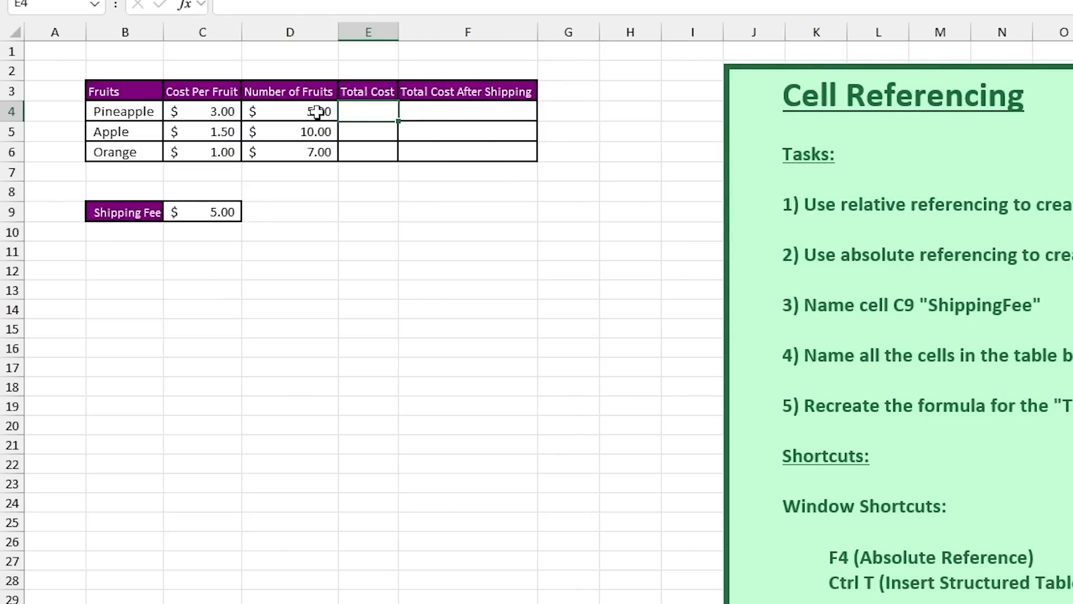
pyautogui.click(205, 111)
pyautogui.click(284, 110)
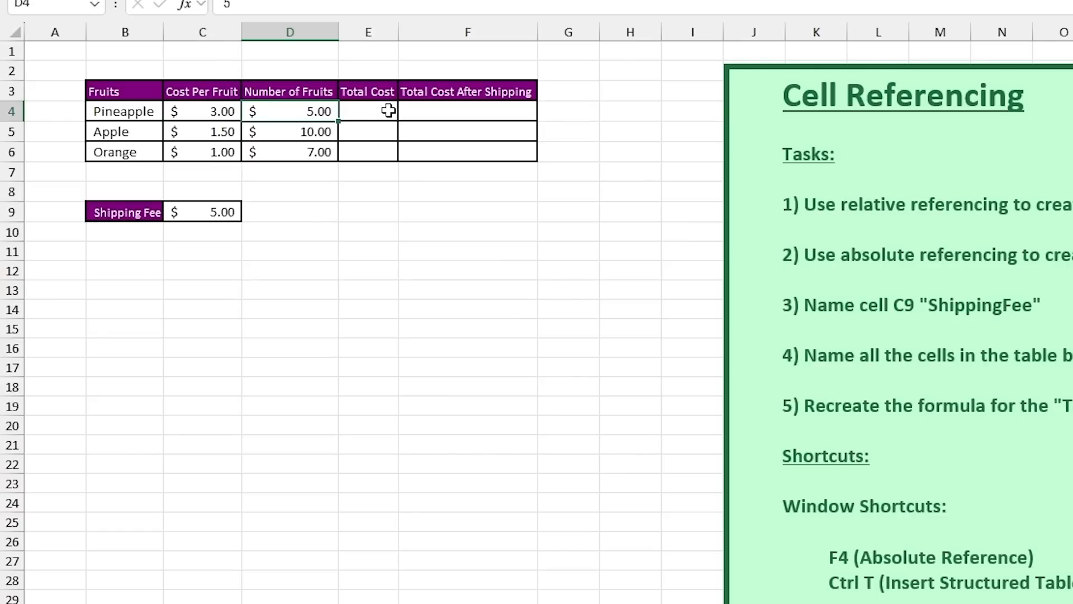
pyautogui.click(388, 110)
pyautogui.write('=')
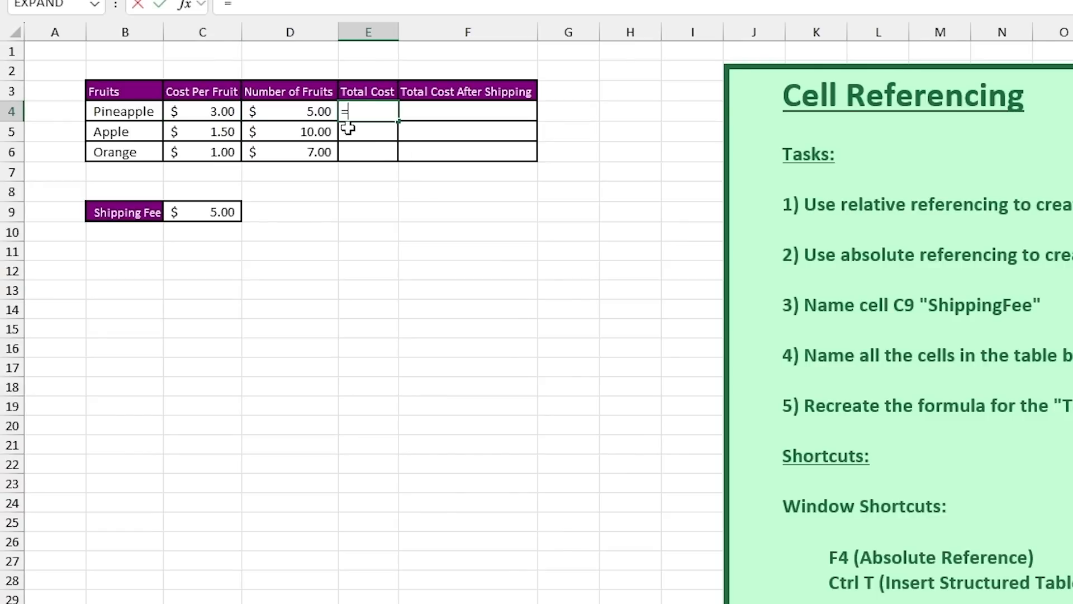
pyautogui.click(206, 110)
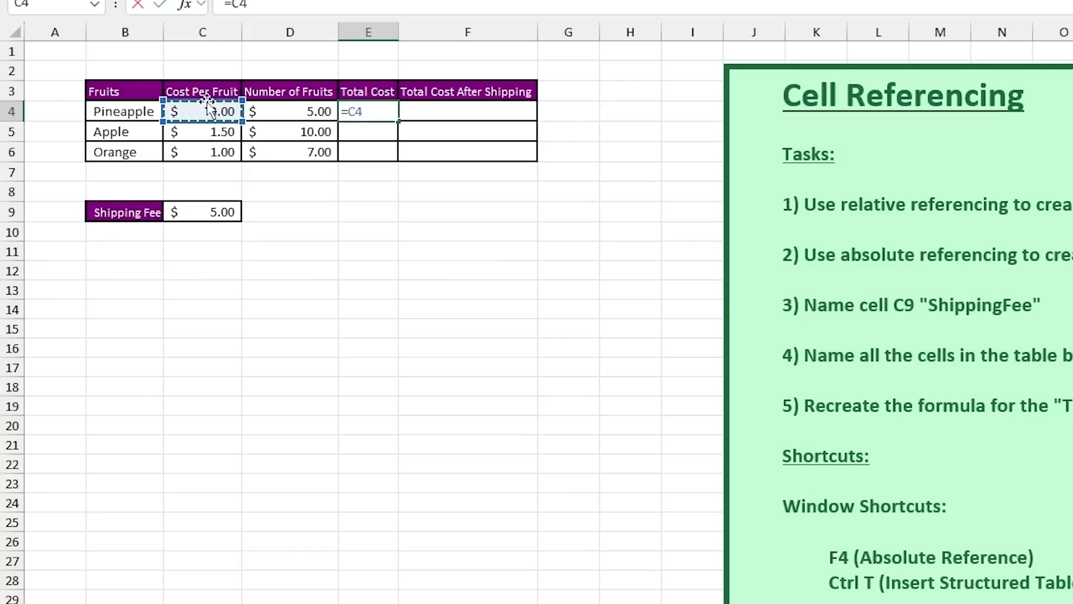
pyautogui.write('*')
pyautogui.click(270, 110)
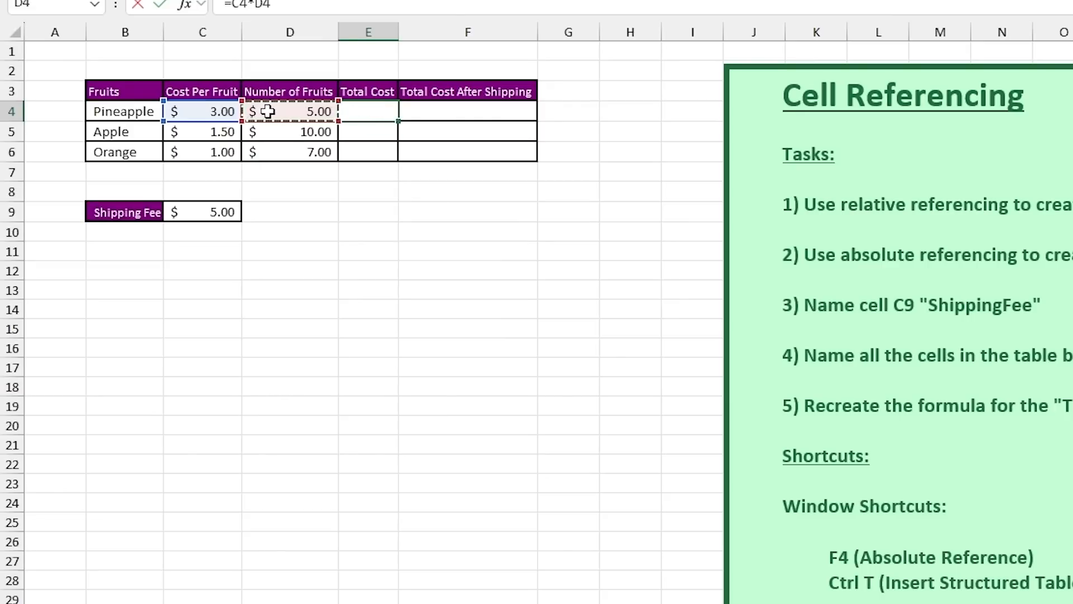
pyautogui.press('Return')
pyautogui.click(393, 116)
pyautogui.doubleClick(399, 122)
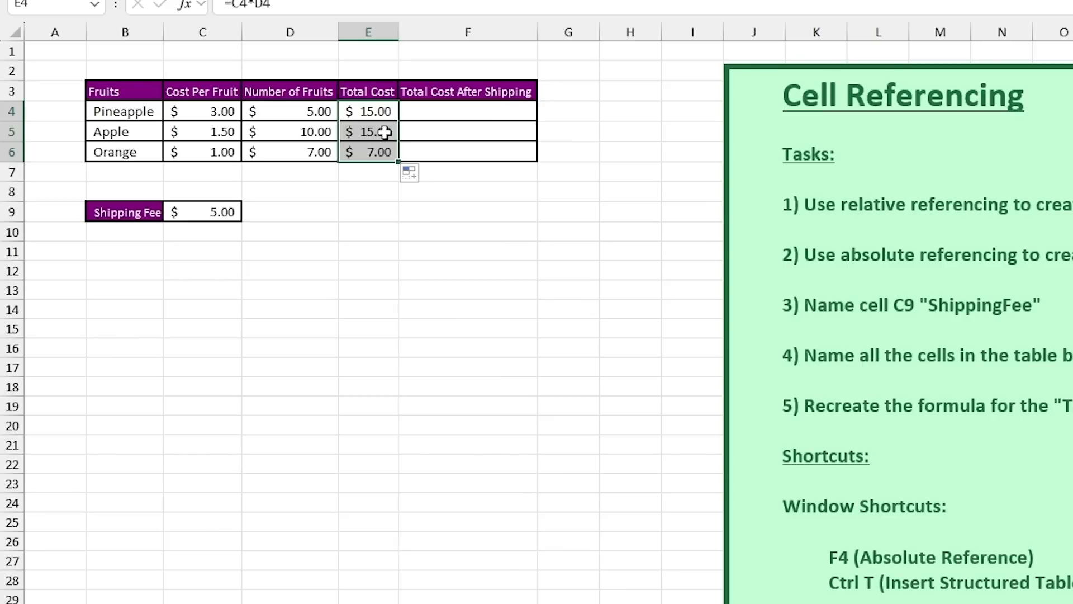
# Examine the cell references in the filled Total Cost formulas for Apple and Orange.
pyautogui.click(383, 127)
pyautogui.doubleClick(383, 130)
pyautogui.press('Escape')
pyautogui.doubleClick(384, 130)
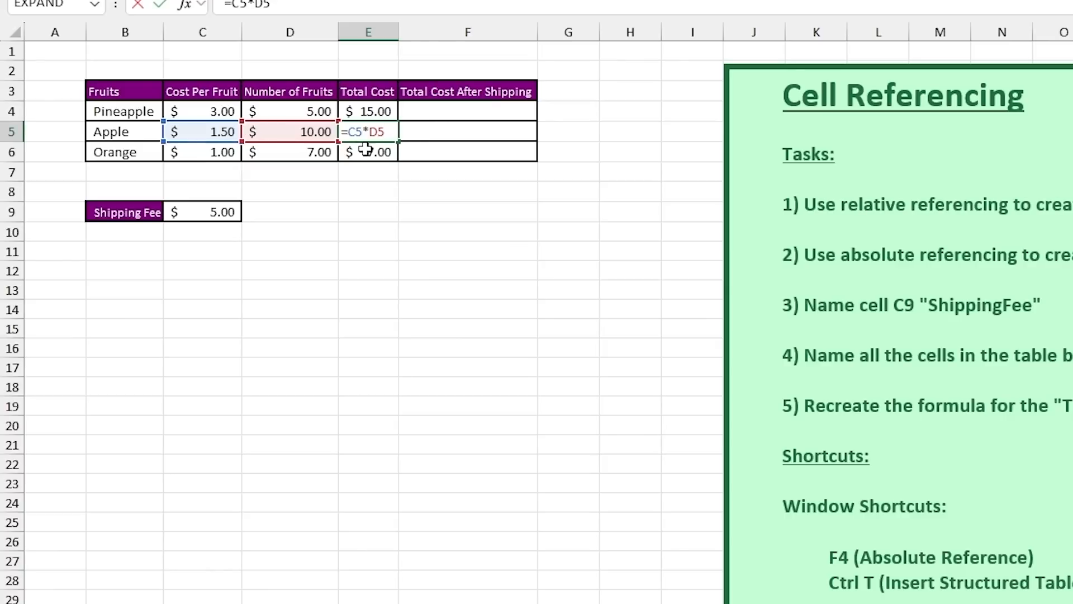
pyautogui.click(383, 160)
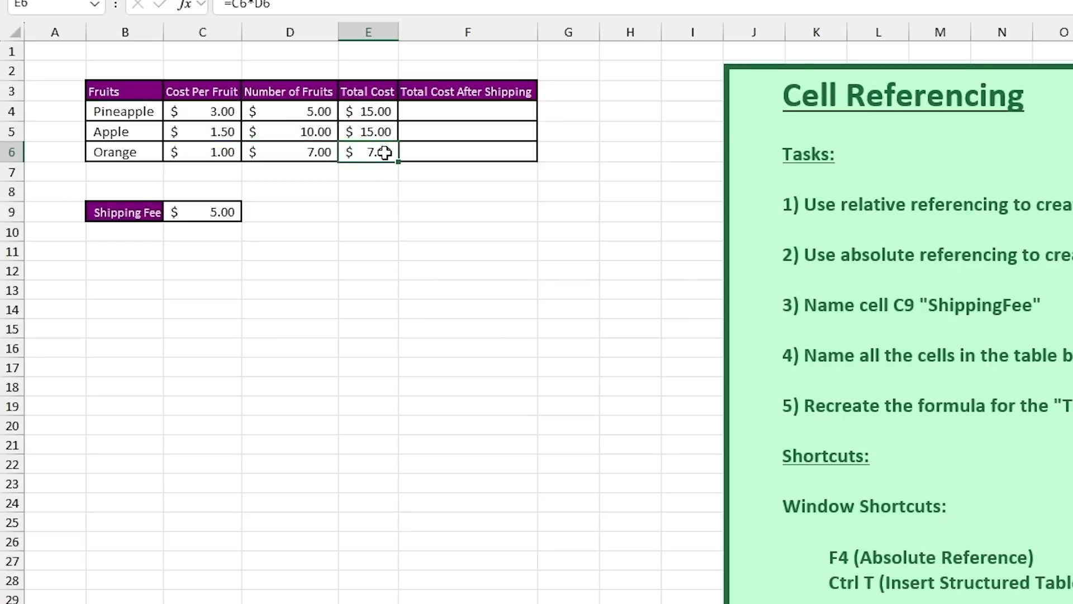
pyautogui.doubleClick(386, 152)
pyautogui.press('Escape')
pyautogui.doubleClick(385, 154)
pyautogui.press('Escape')
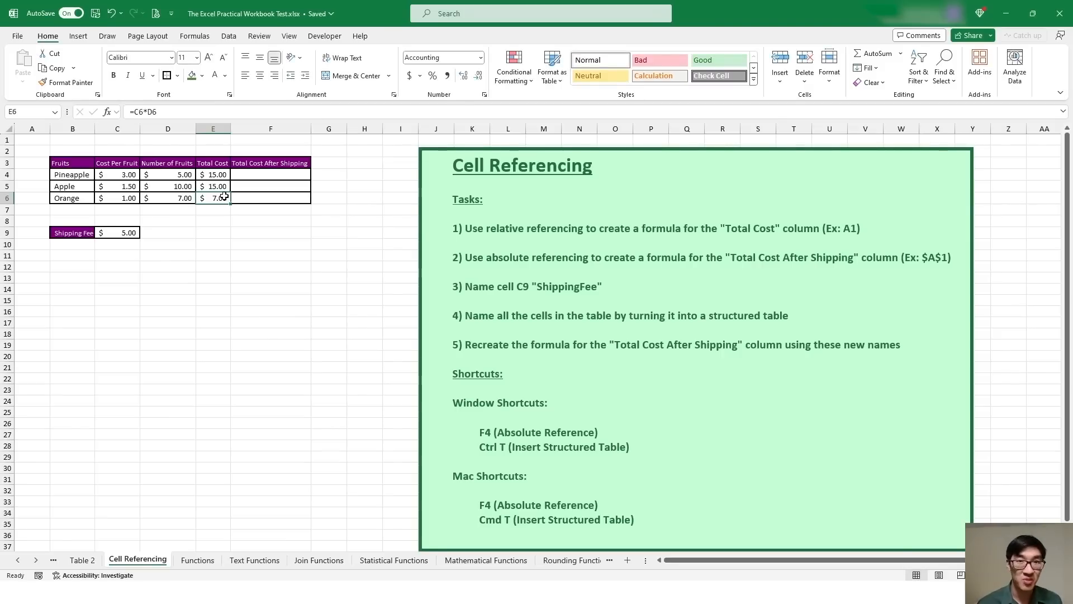
pyautogui.click(270, 175)
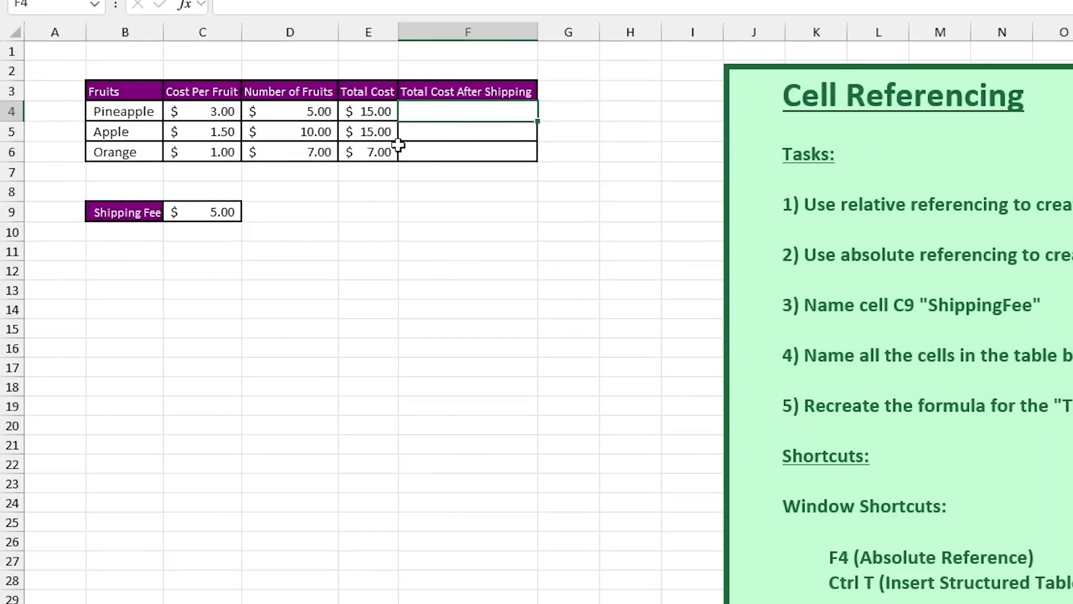
pyautogui.click(180, 215)
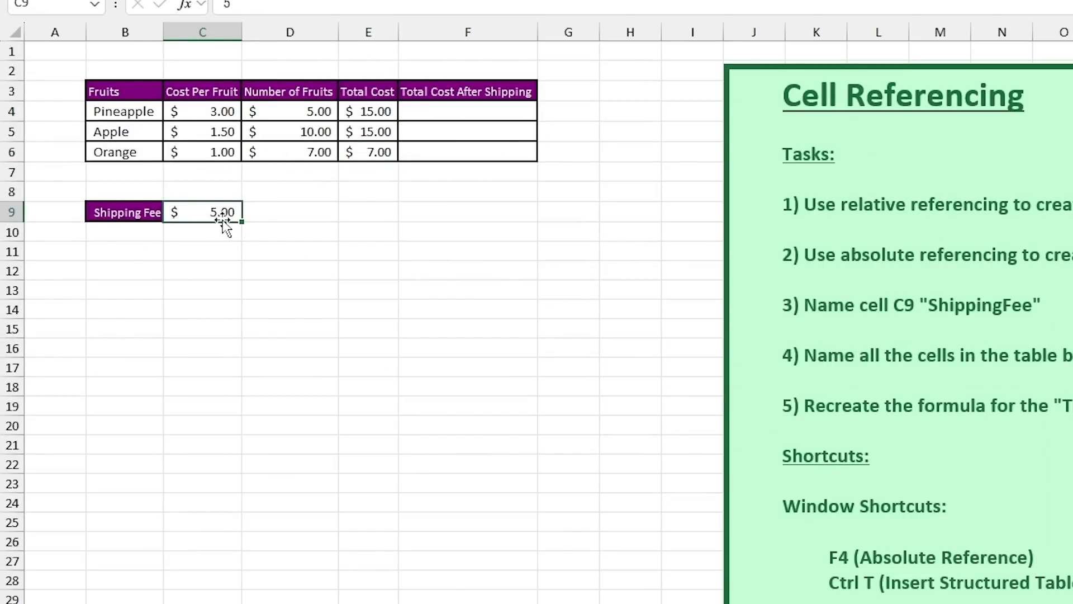
pyautogui.click(374, 110)
pyautogui.click(210, 212)
pyautogui.click(431, 152)
pyautogui.click(441, 116)
pyautogui.click(456, 136)
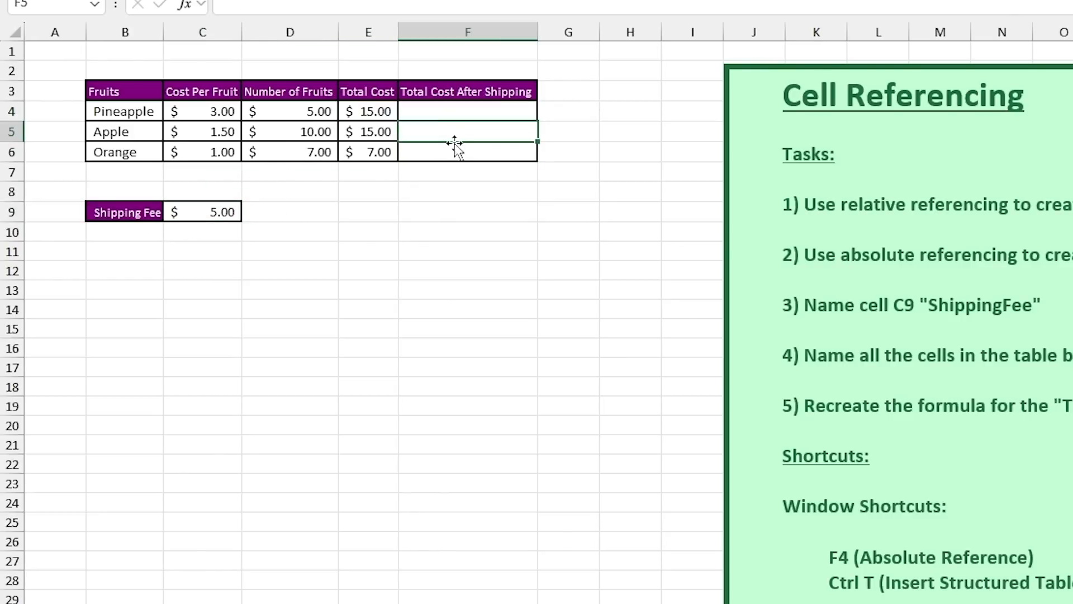
# Enter the formula =E4+C9 in the Pineapple row's Total Cost After Shipping cell and fill it down to F6.
pyautogui.doubleClick(474, 112)
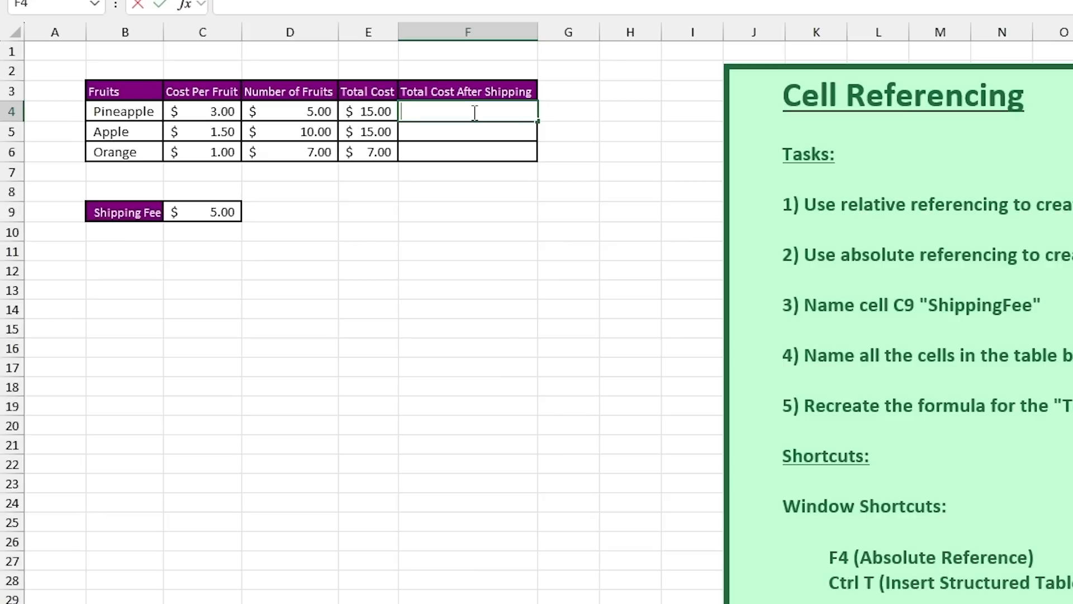
pyautogui.write('=')
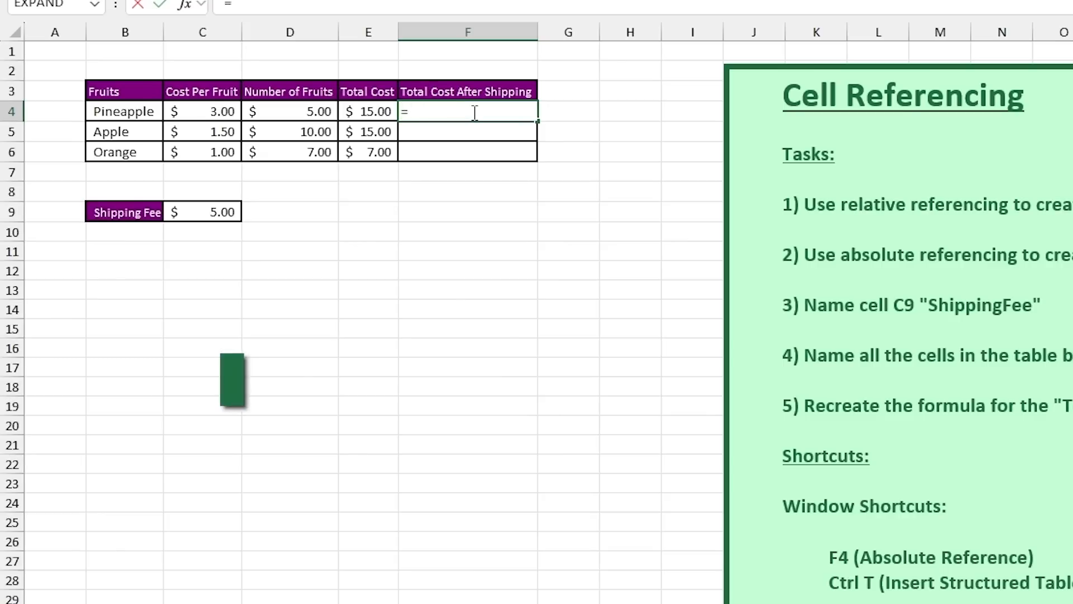
pyautogui.click(367, 111)
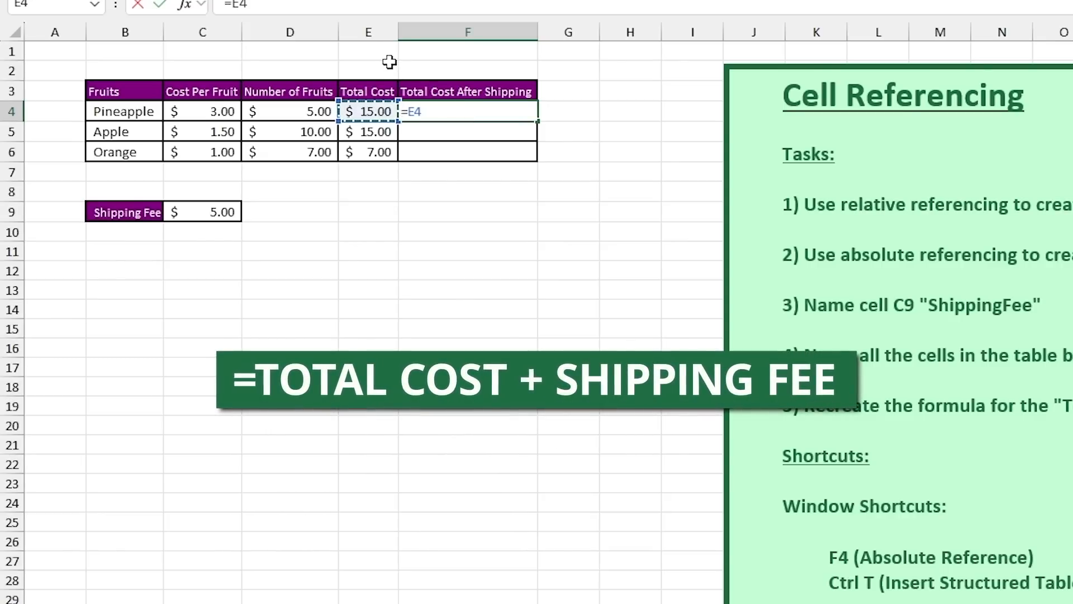
pyautogui.write('+')
pyautogui.click(184, 213)
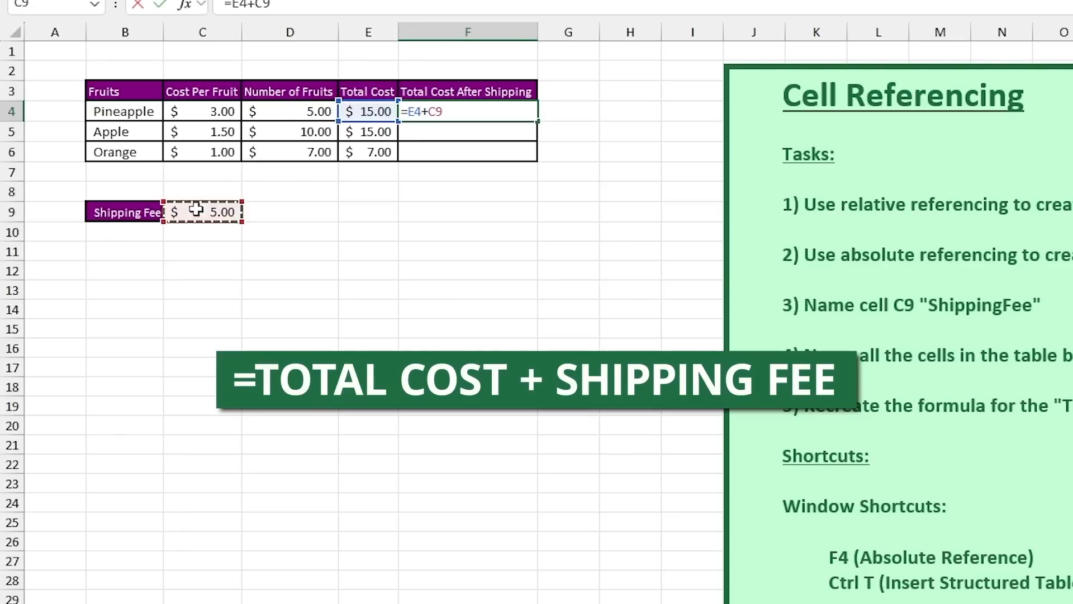
pyautogui.press('Return')
pyautogui.doubleClick(538, 122)
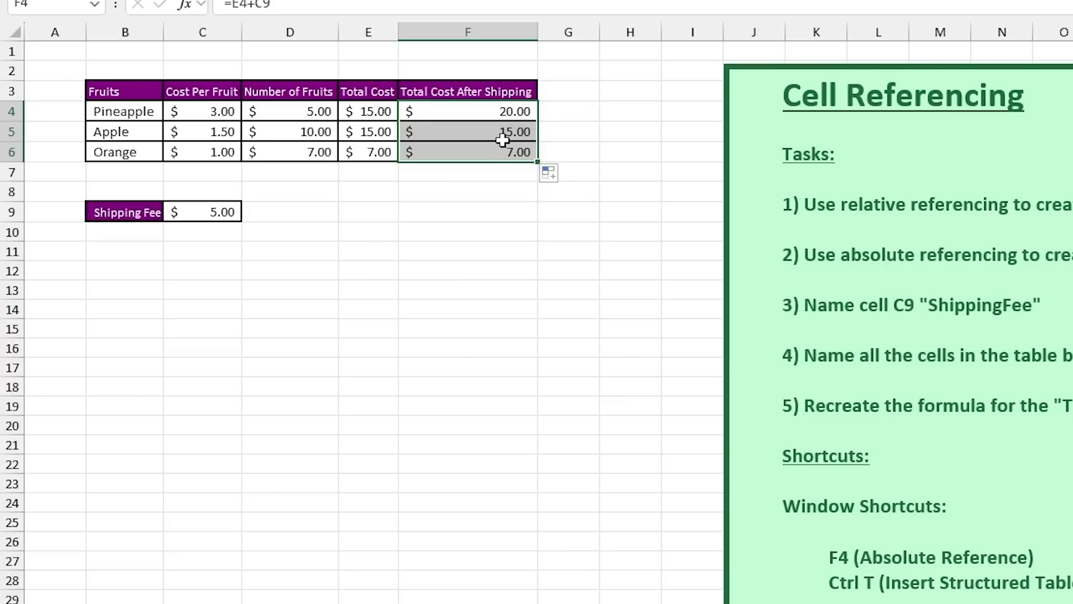
# Examine which shipping fee cell each Total Cost After Shipping formula in F4:F6 refers to.
pyautogui.doubleClick(526, 130)
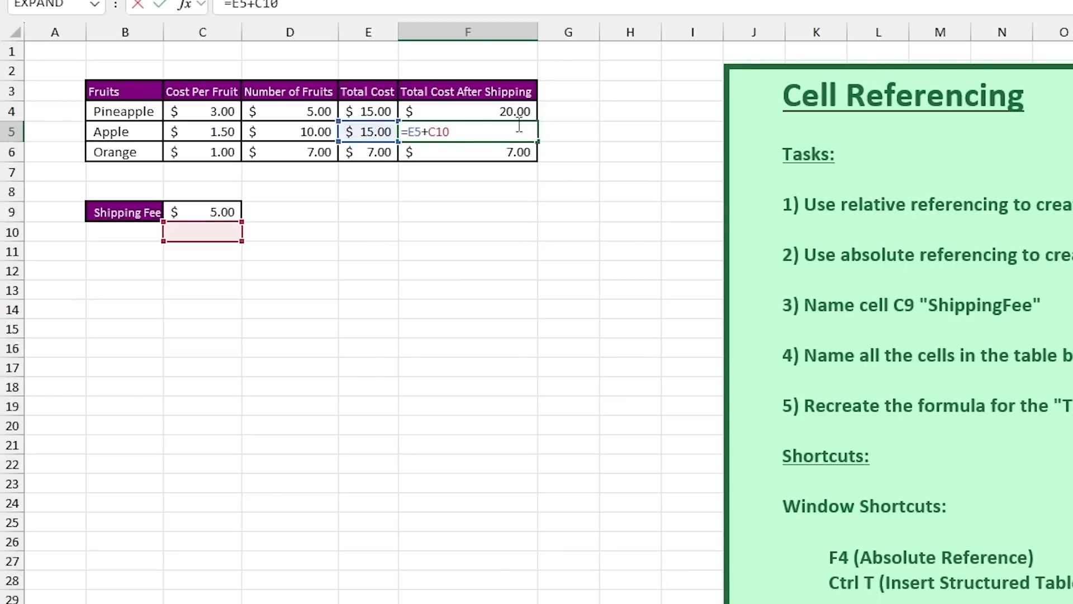
pyautogui.click(492, 153)
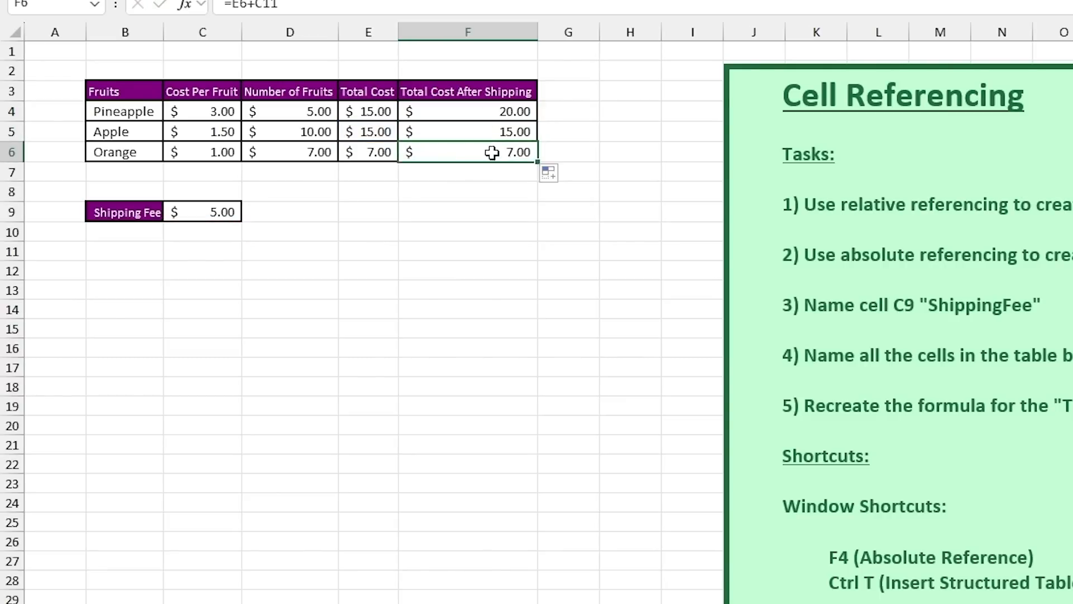
pyautogui.doubleClick(492, 152)
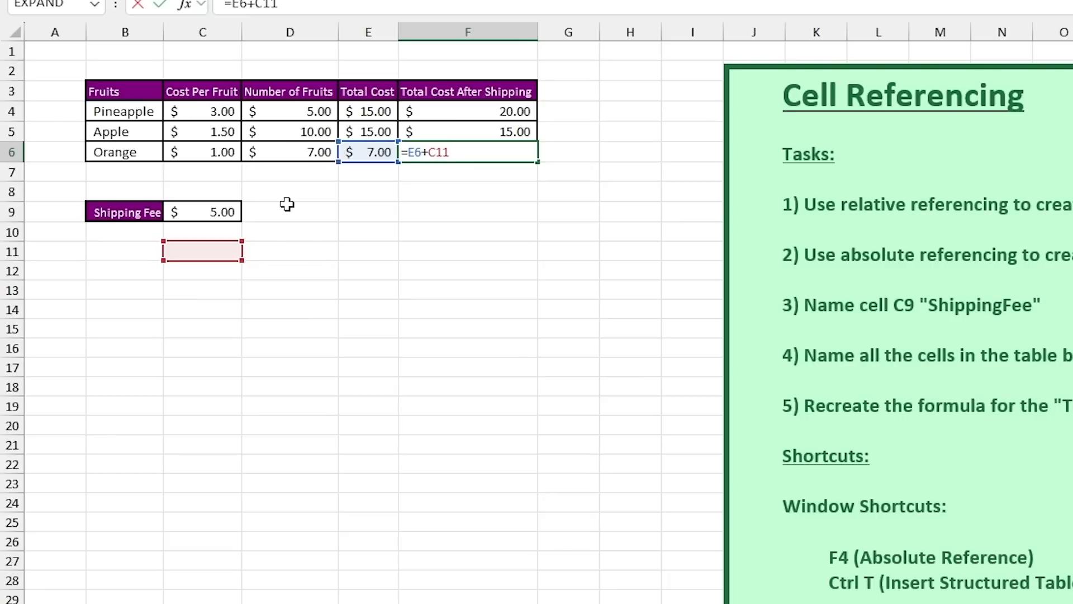
pyautogui.click(227, 211)
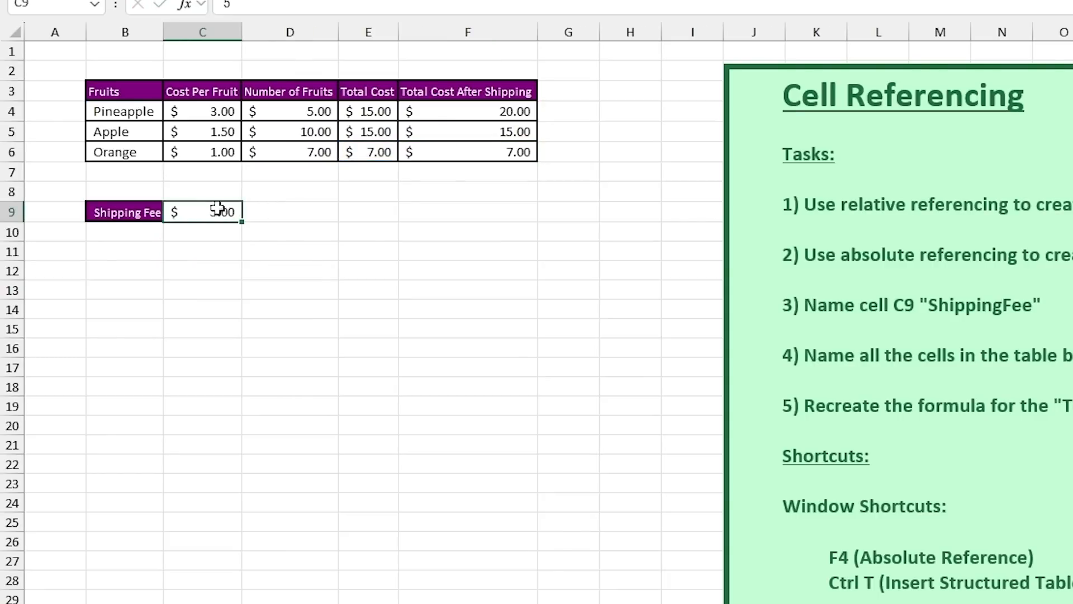
pyautogui.click(485, 133)
pyautogui.doubleClick(477, 111)
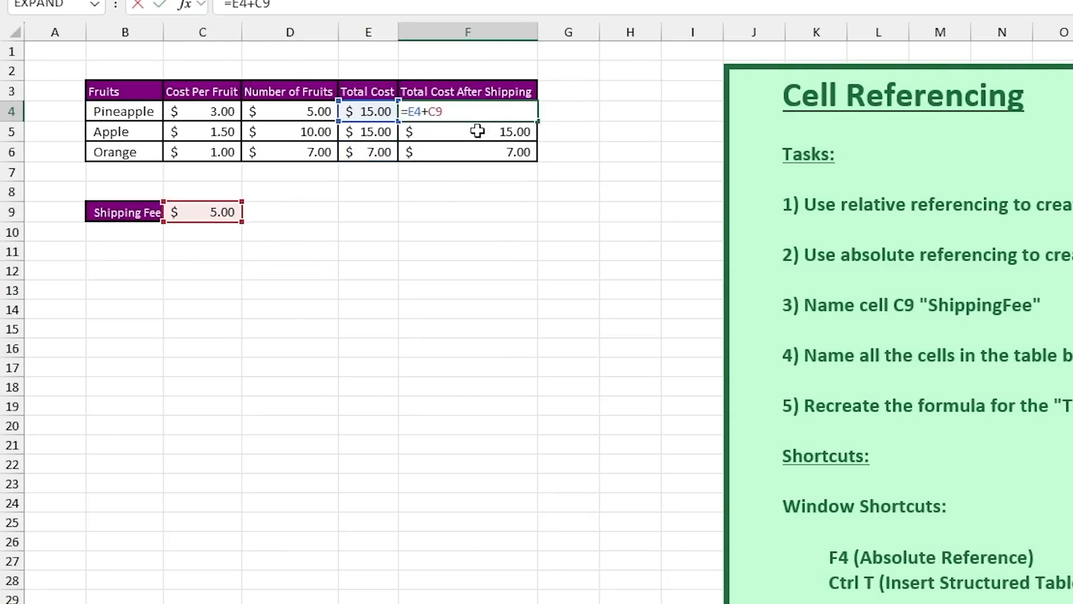
pyautogui.click(479, 132)
pyautogui.doubleClick(480, 132)
pyautogui.press('Escape')
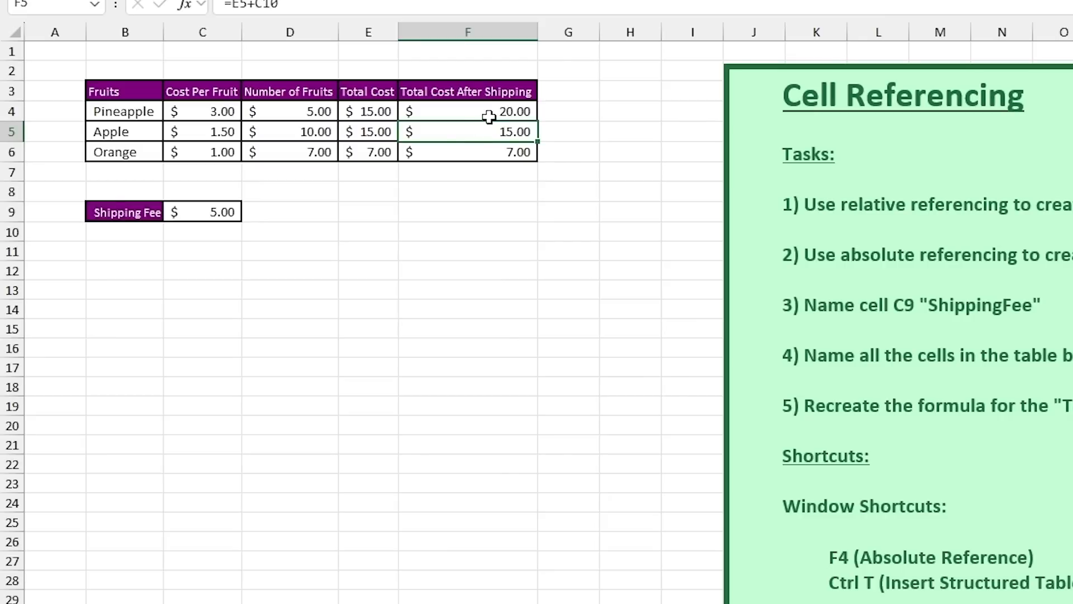
# Change the formula in F4 to =E4+$C$9 with an absolute shipping fee reference and fill it down to F6.
pyautogui.doubleClick(489, 112)
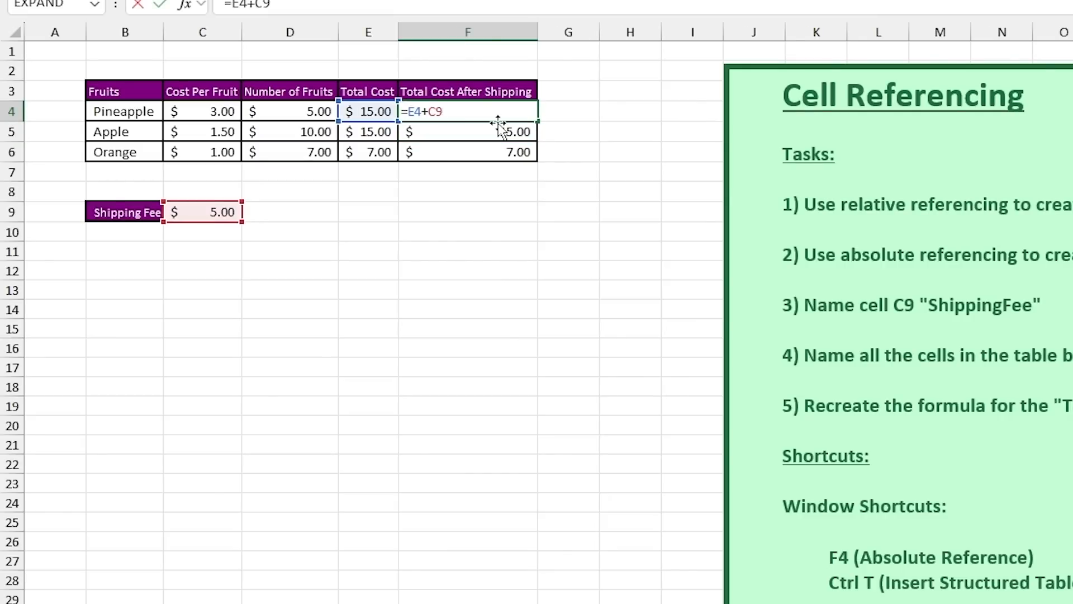
pyautogui.press('BackSpace')
pyautogui.press('BackSpace')
pyautogui.press('BackSpace')
pyautogui.write('+')
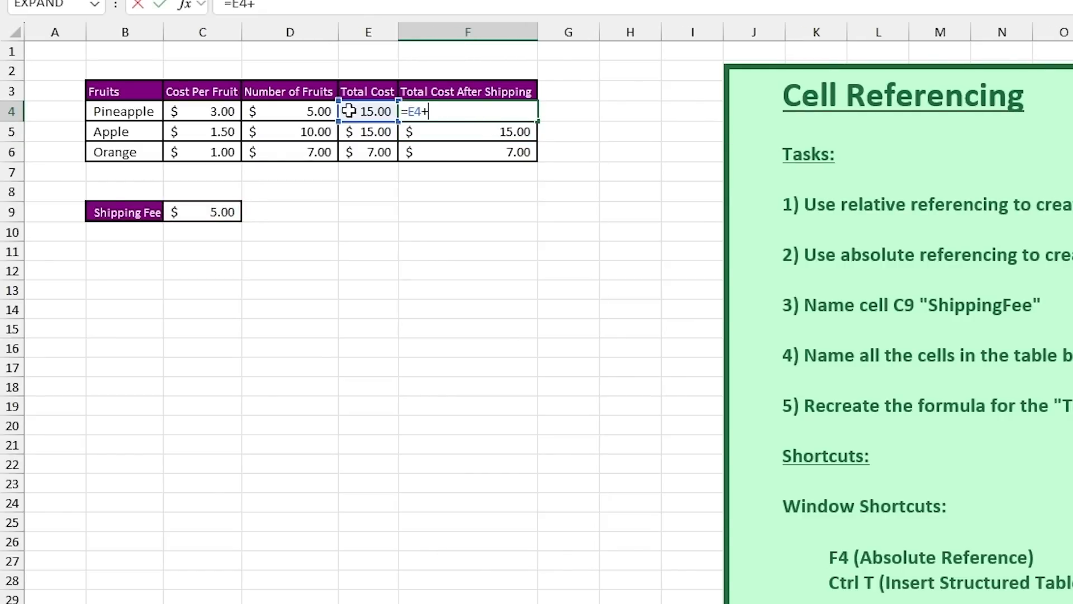
pyautogui.click(218, 208)
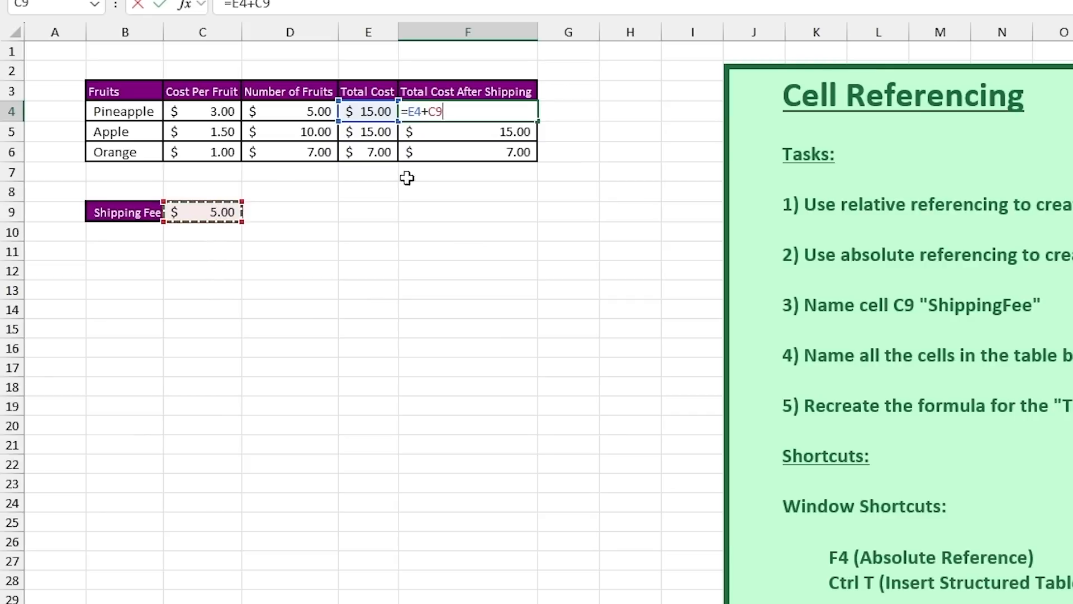
pyautogui.click(437, 115)
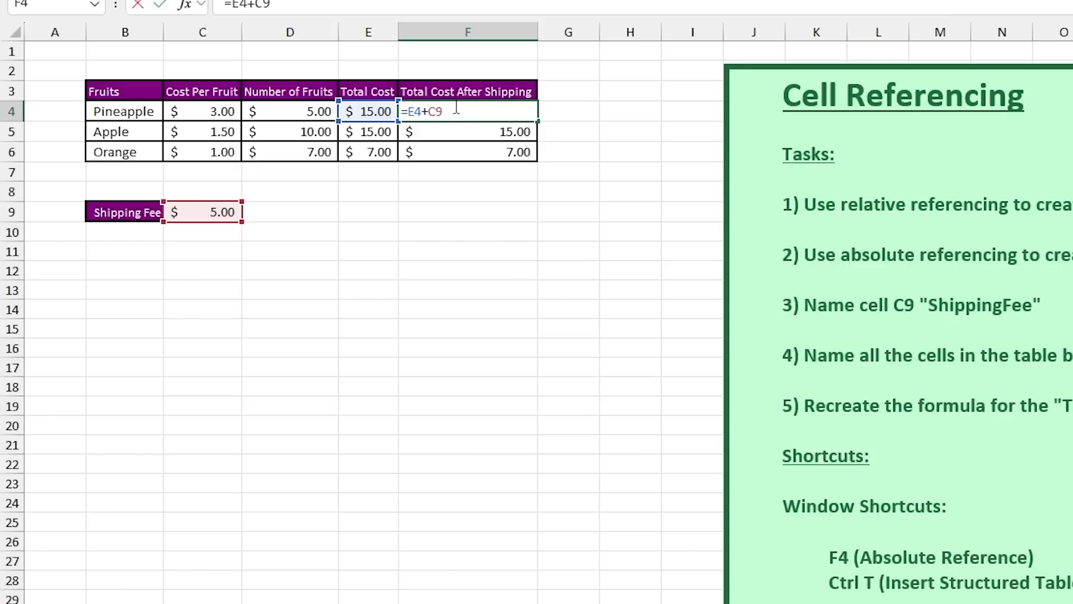
pyautogui.press('F4')
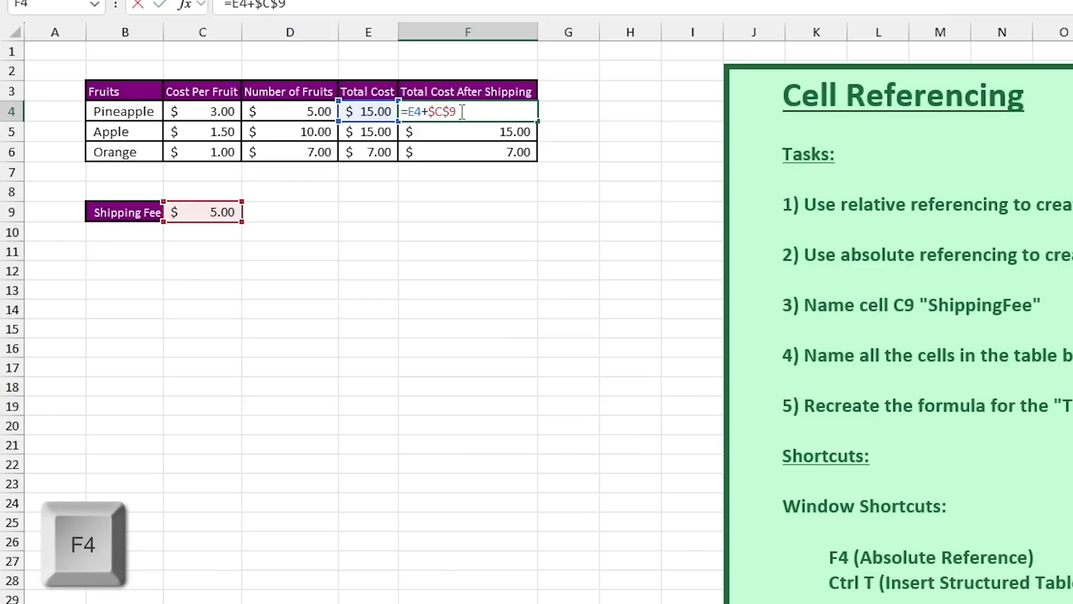
pyautogui.press('Return')
pyautogui.doubleClick(538, 121)
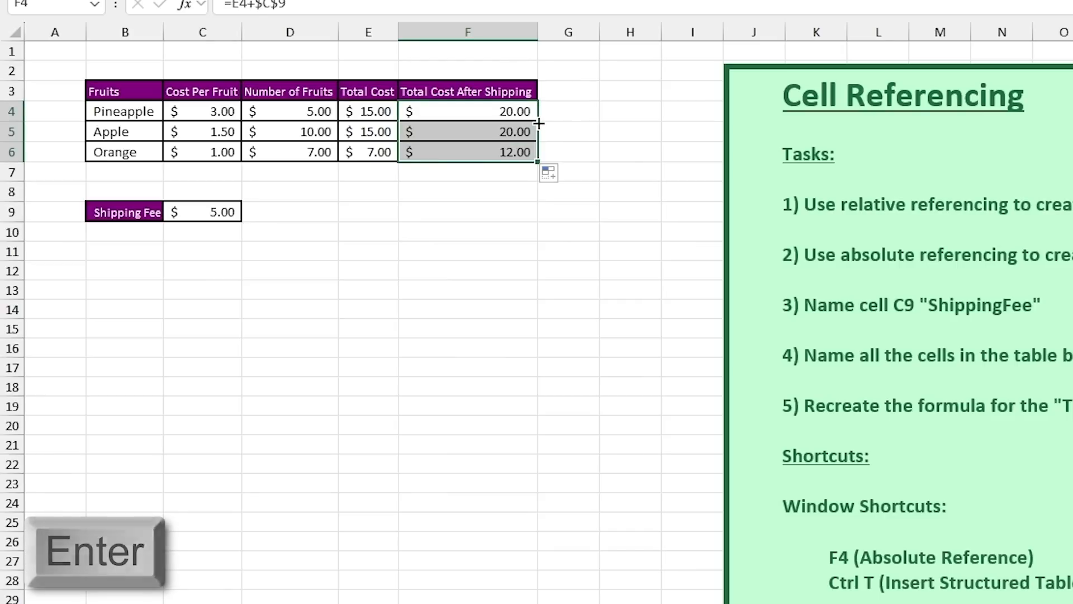
# Inspect the relative and absolute references in the refilled Total Cost After Shipping formulas of all three fruits.
pyautogui.click(495, 110)
pyautogui.doubleClick(495, 111)
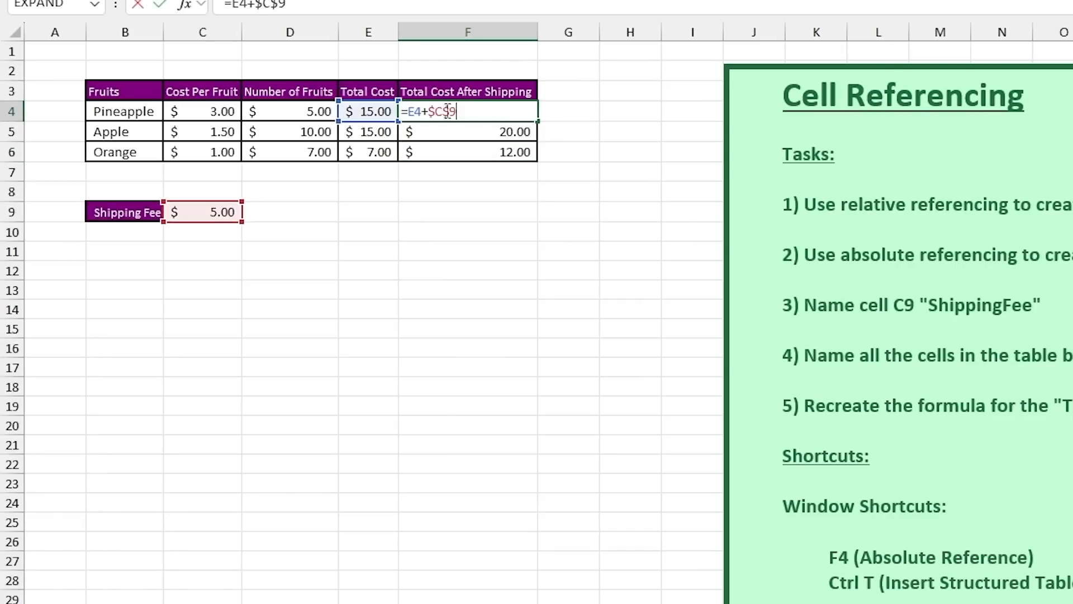
pyautogui.press('Escape')
pyautogui.doubleClick(460, 132)
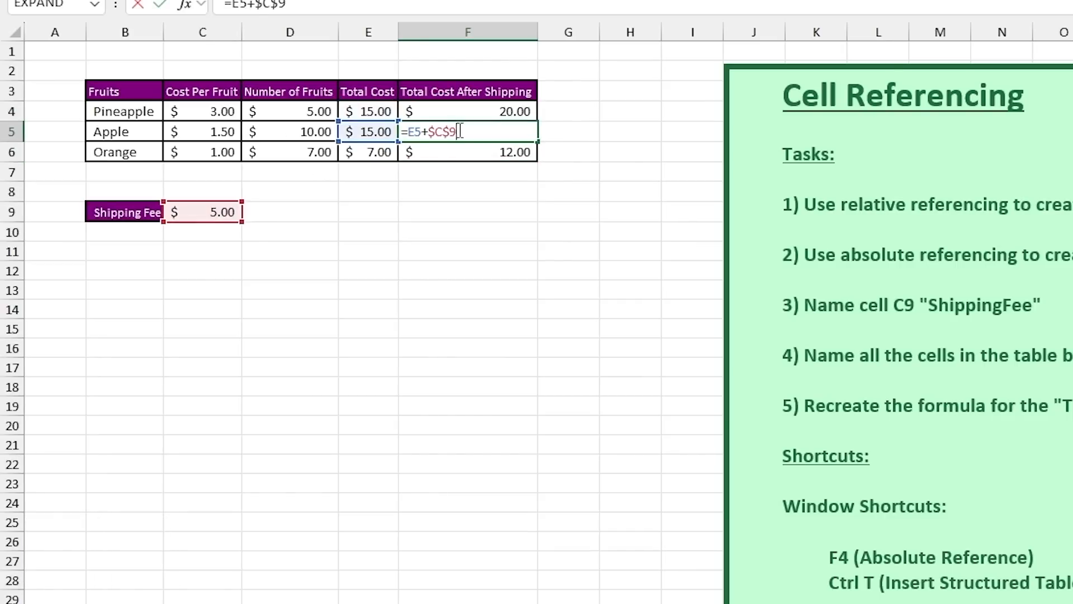
pyautogui.press('Return')
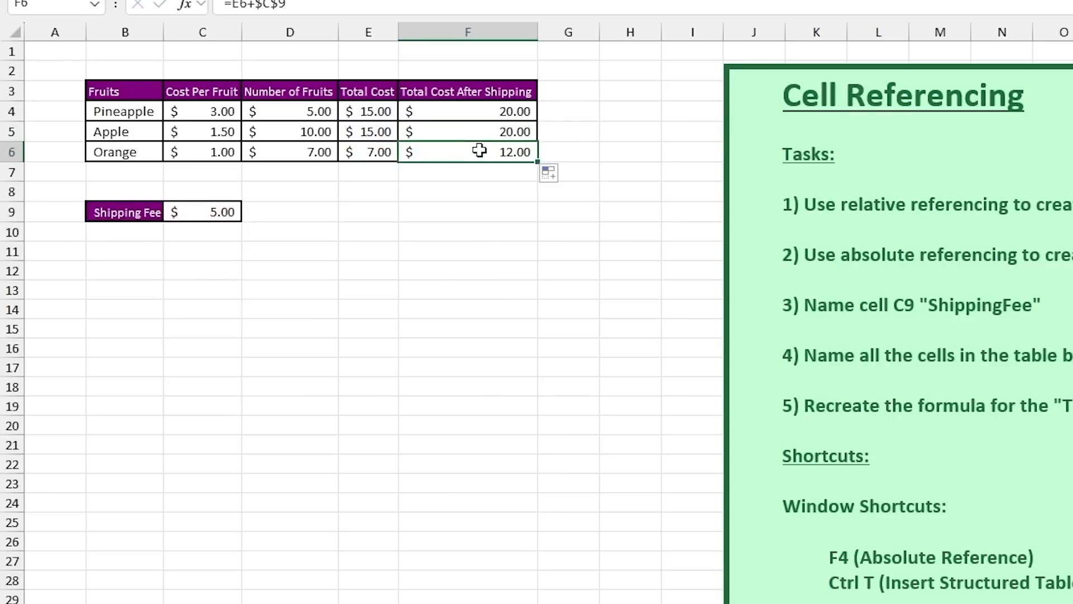
pyautogui.doubleClick(477, 148)
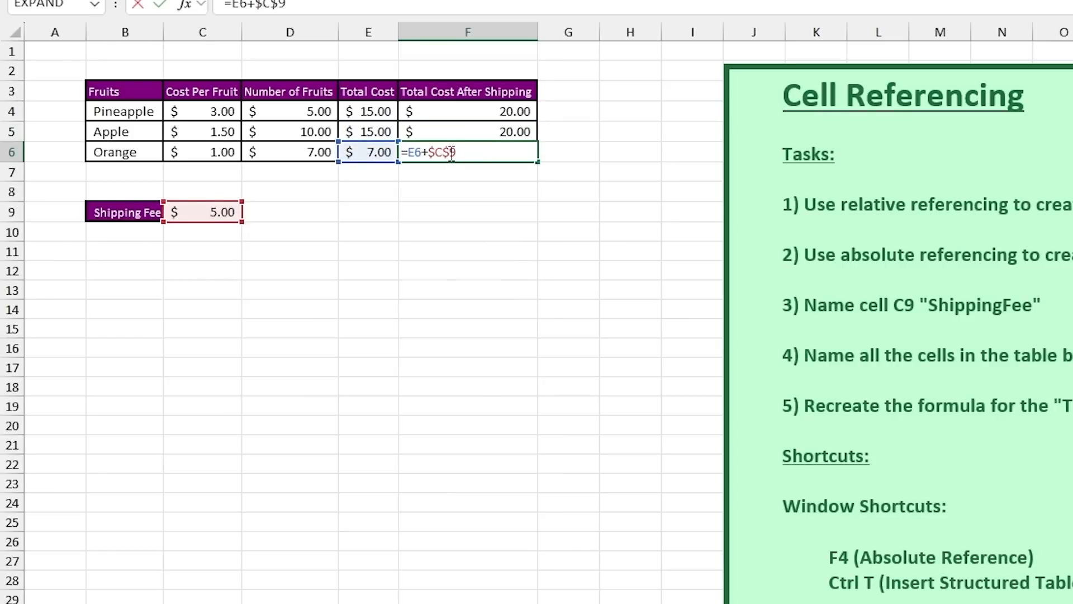
pyautogui.press('Escape')
pyautogui.doubleClick(446, 130)
pyautogui.press('Escape')
pyautogui.doubleClick(477, 111)
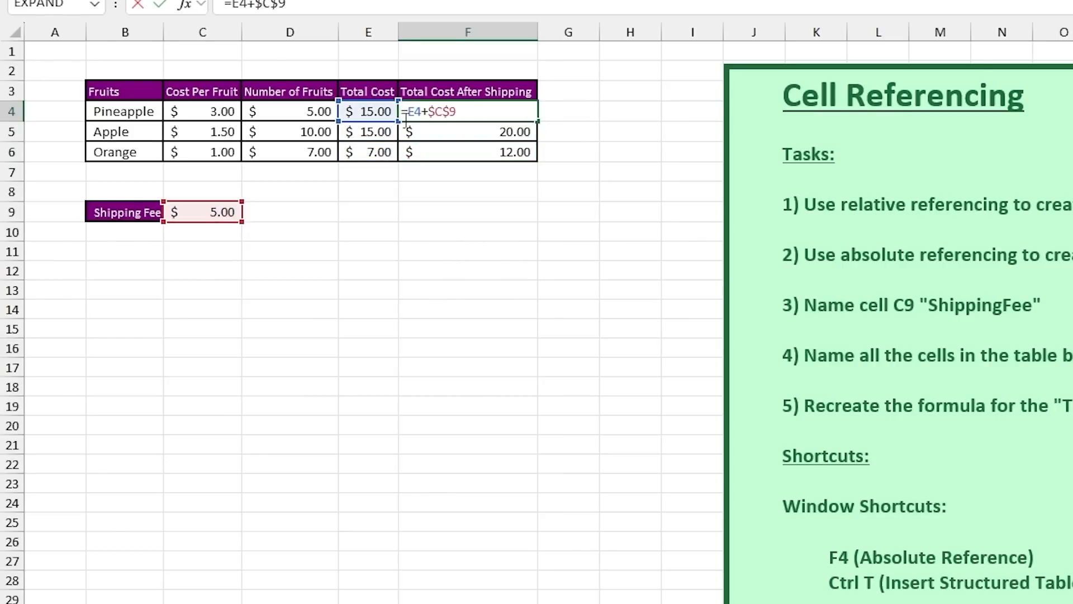
pyautogui.press('Escape')
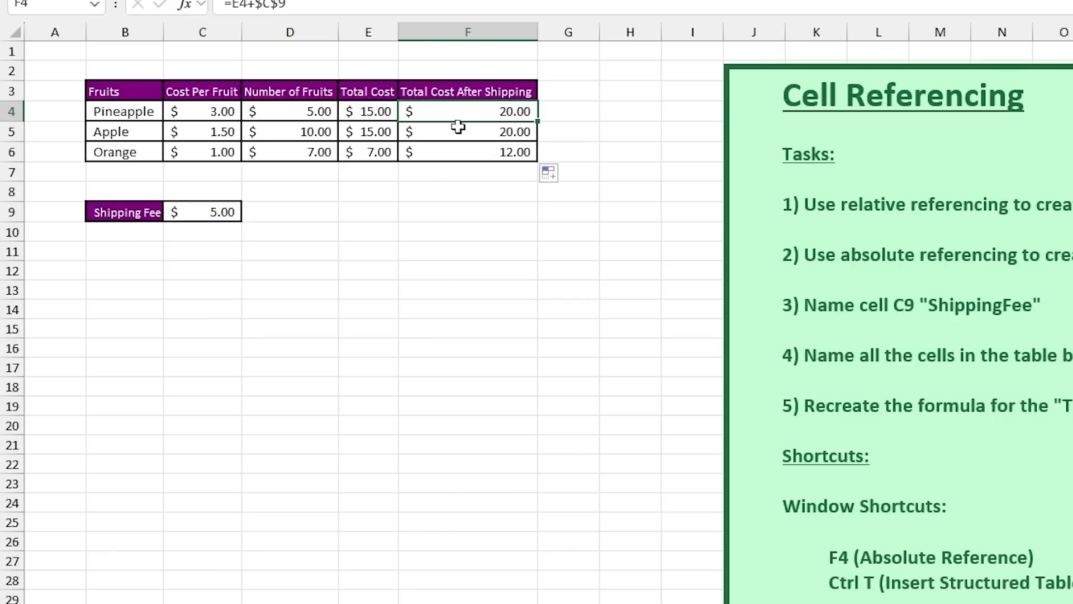
# Clear the Total Cost After Shipping formulas in F4:F6.
pyautogui.click(434, 133)
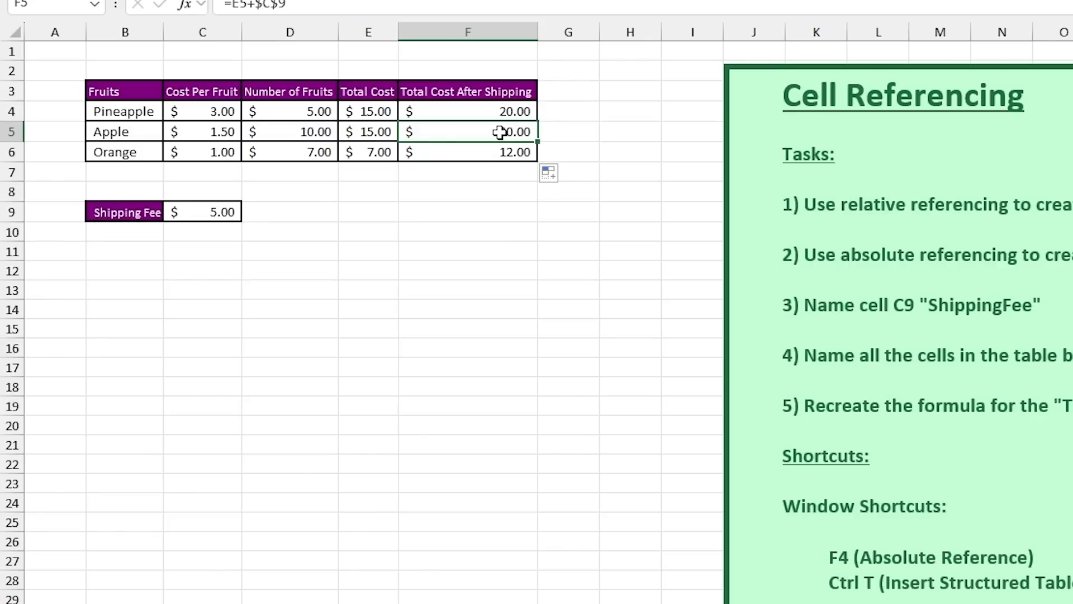
pyautogui.moveTo(503, 108); pyautogui.dragTo(450, 146)
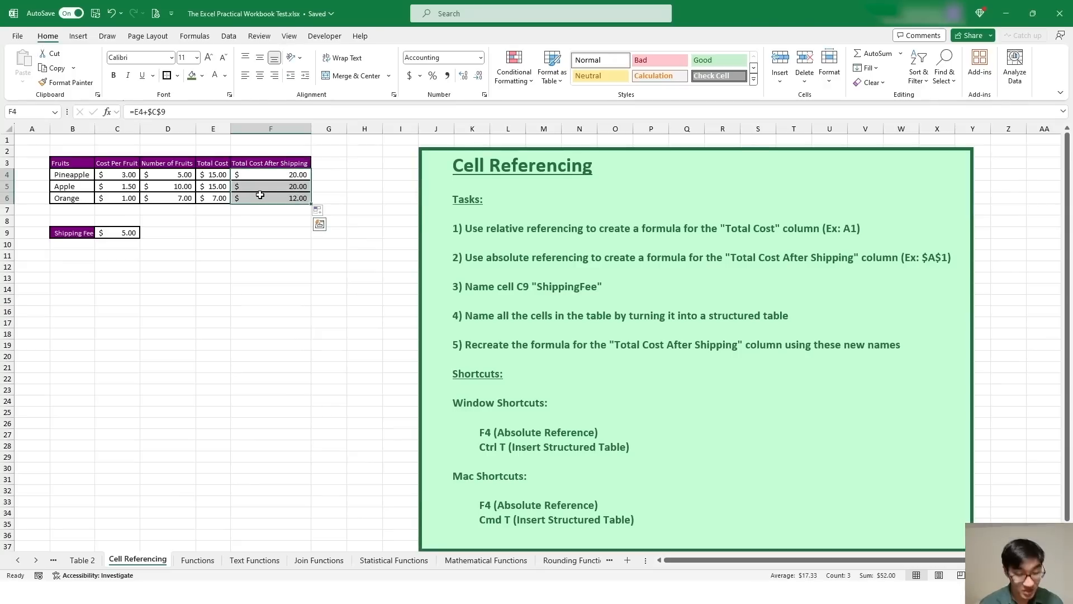
pyautogui.press('Delete')
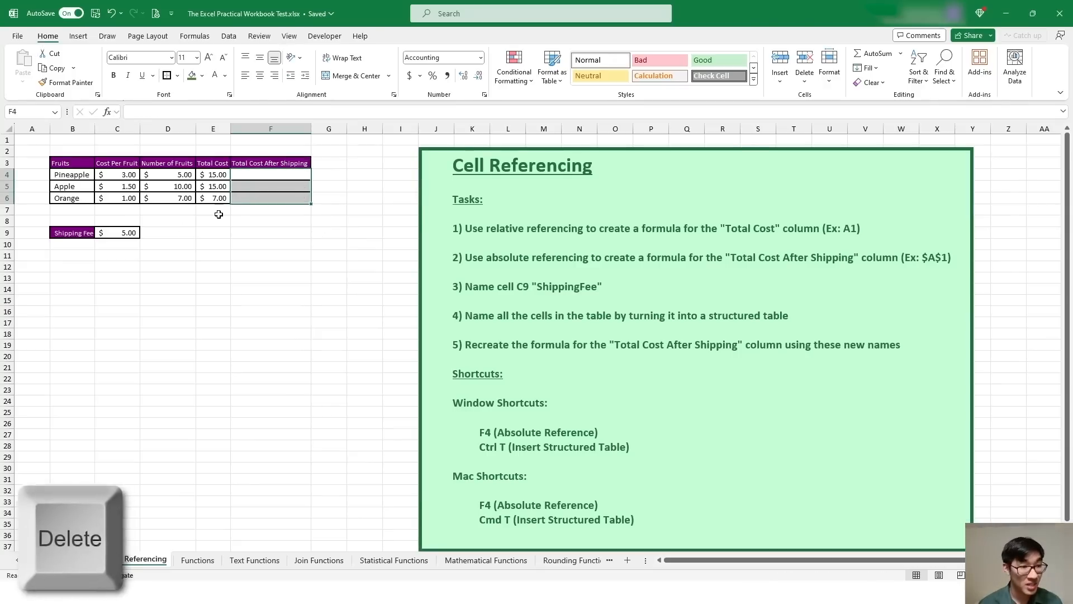
# Name the shipping fee cell C9 "ShippingFee".
pyautogui.click(125, 235)
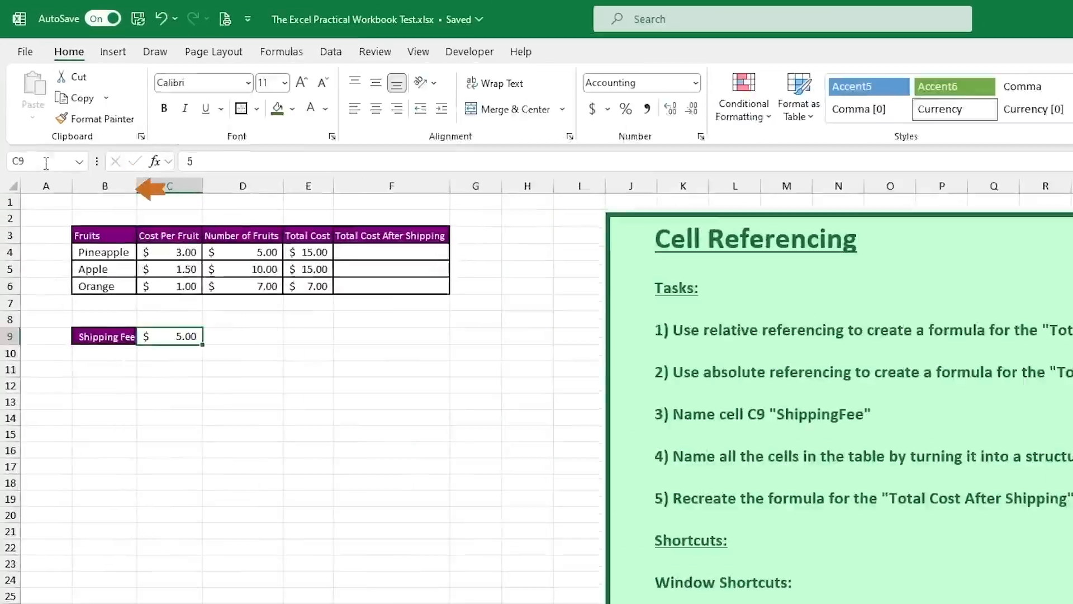
pyautogui.click(25, 111)
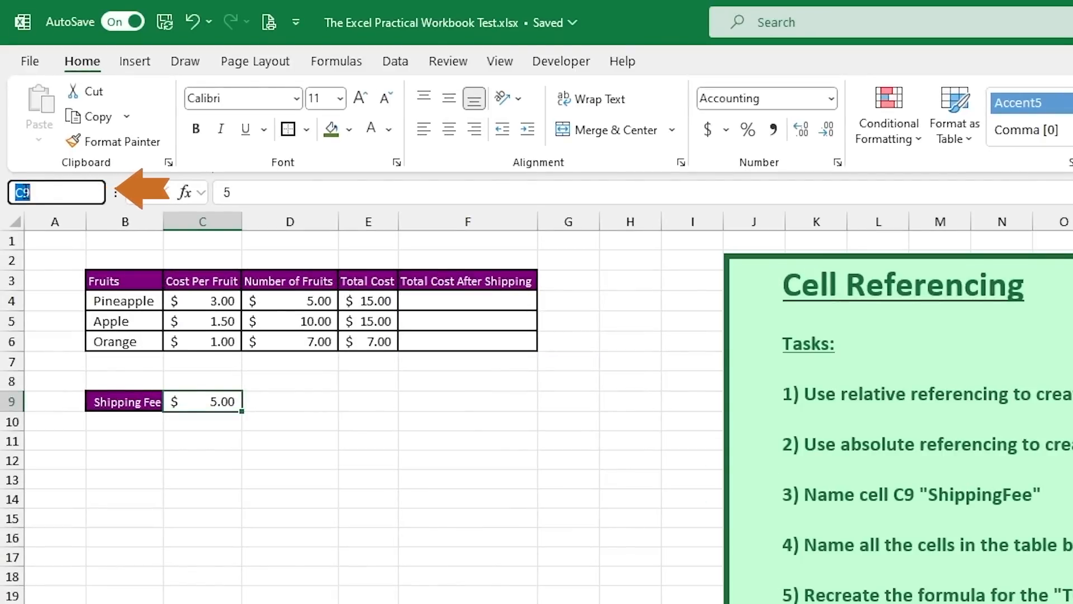
pyautogui.write('Sh')
pyautogui.write('ippingFee')
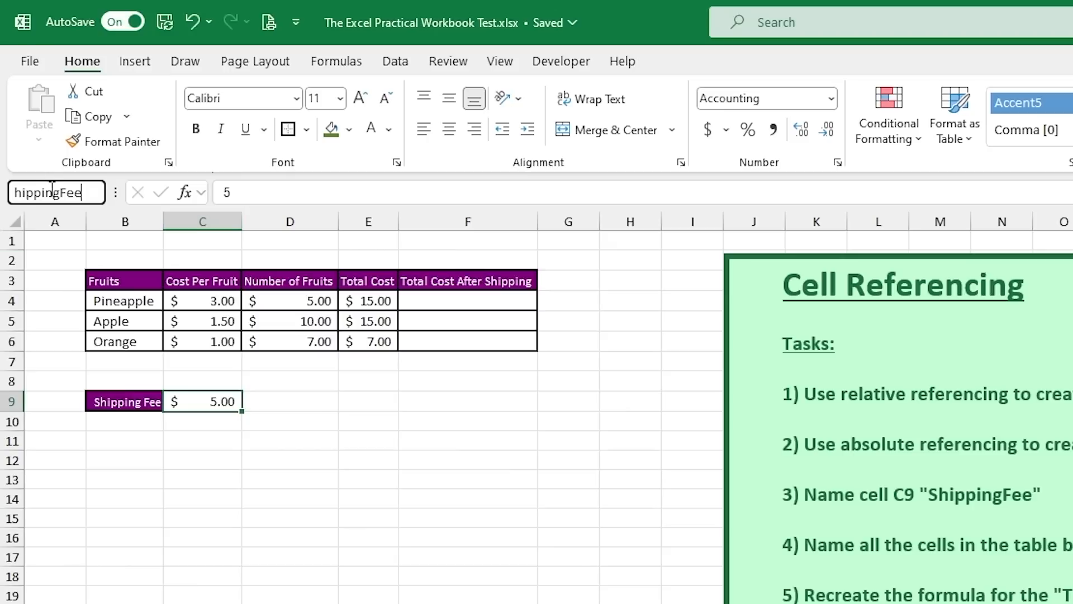
pyautogui.press('Return')
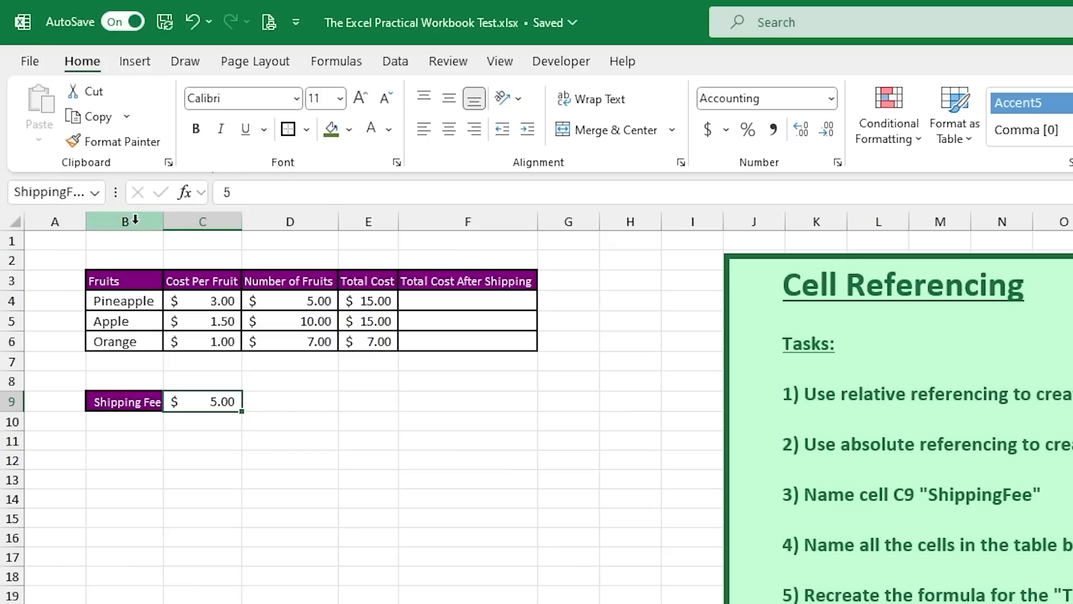
# Enter =E4+ShippingFee in the Pineapple row's Total Cost After Shipping cell and fill it down to F6.
pyautogui.click(434, 300)
pyautogui.write('=')
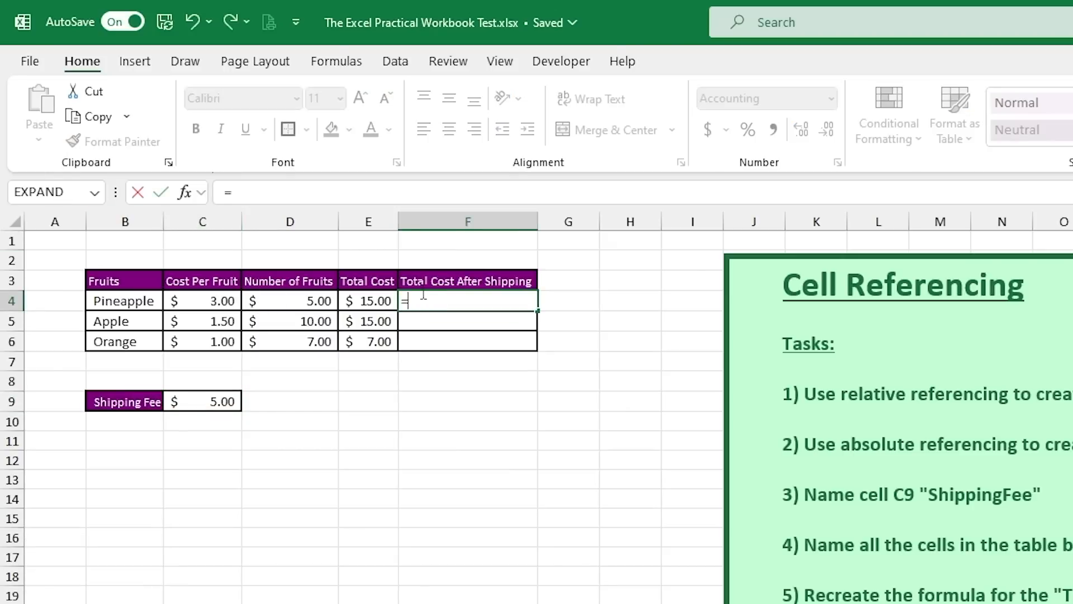
pyautogui.click(390, 302)
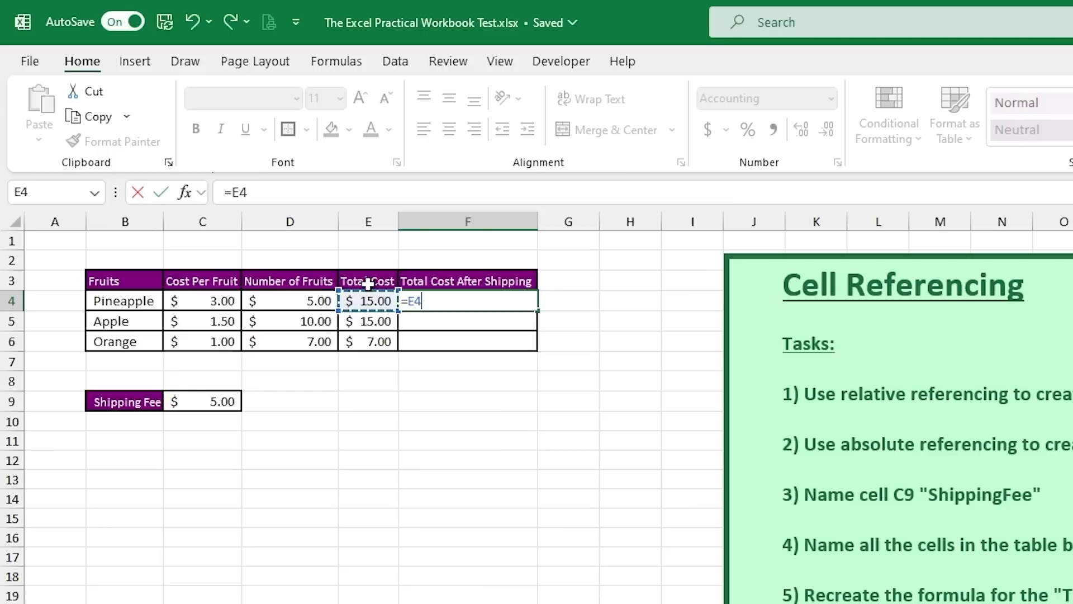
pyautogui.write('+')
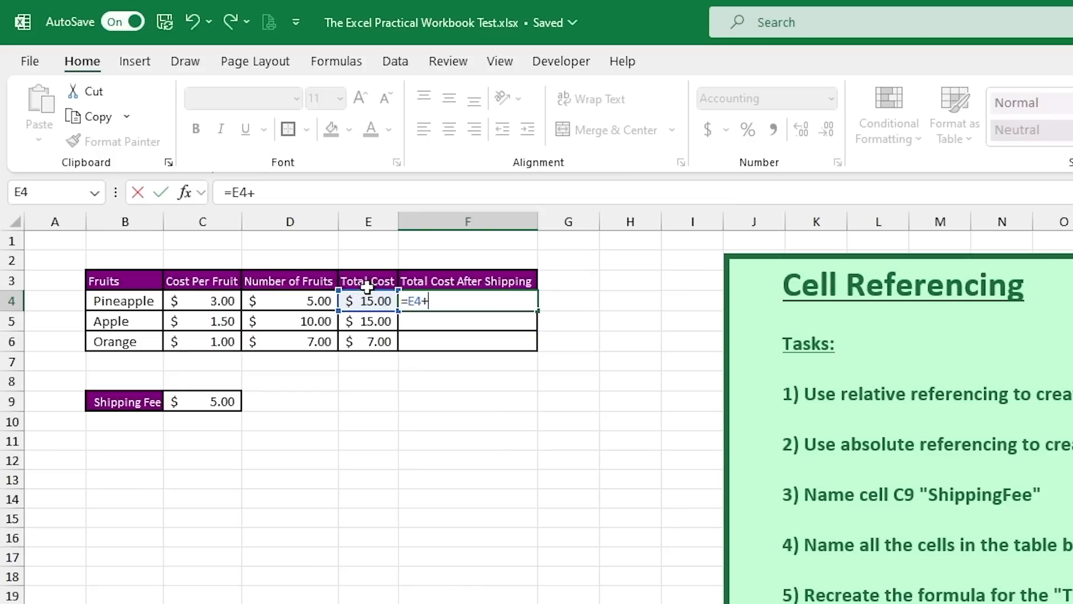
pyautogui.click(191, 403)
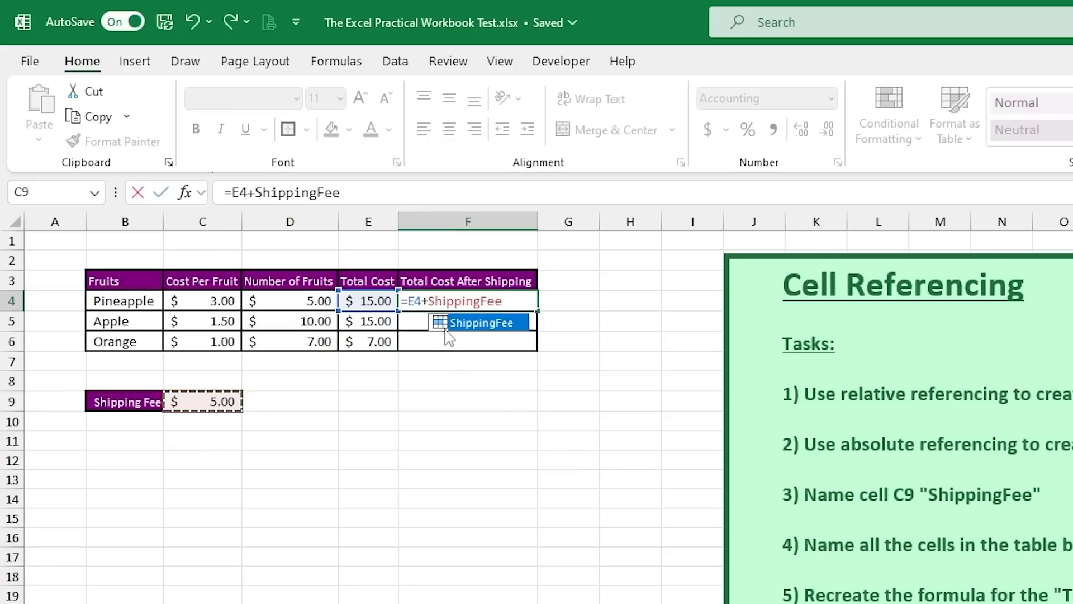
pyautogui.press('Return')
pyautogui.click(531, 307)
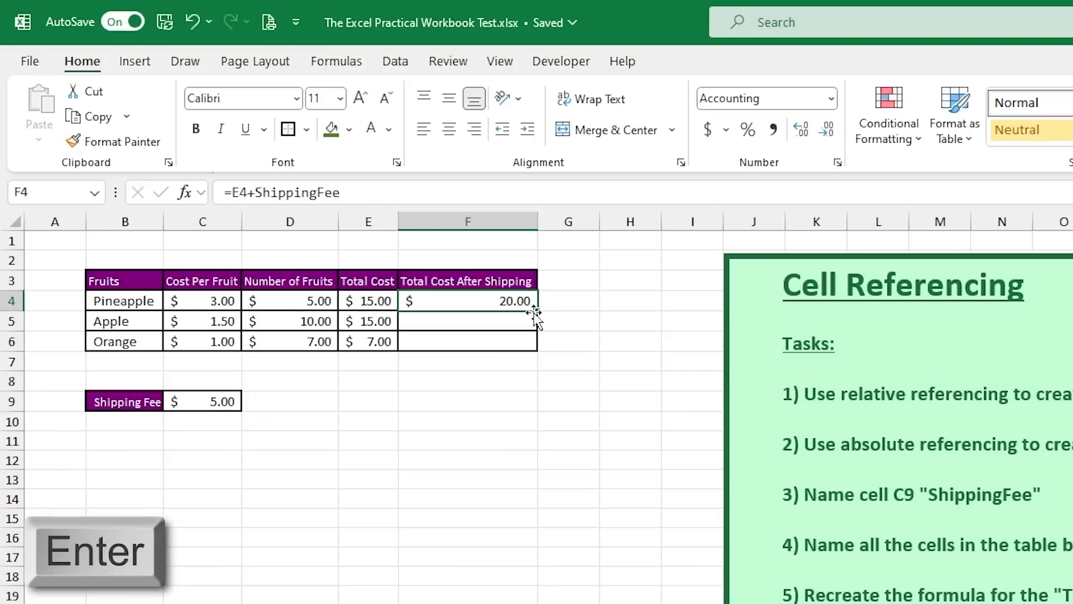
pyautogui.doubleClick(536, 315)
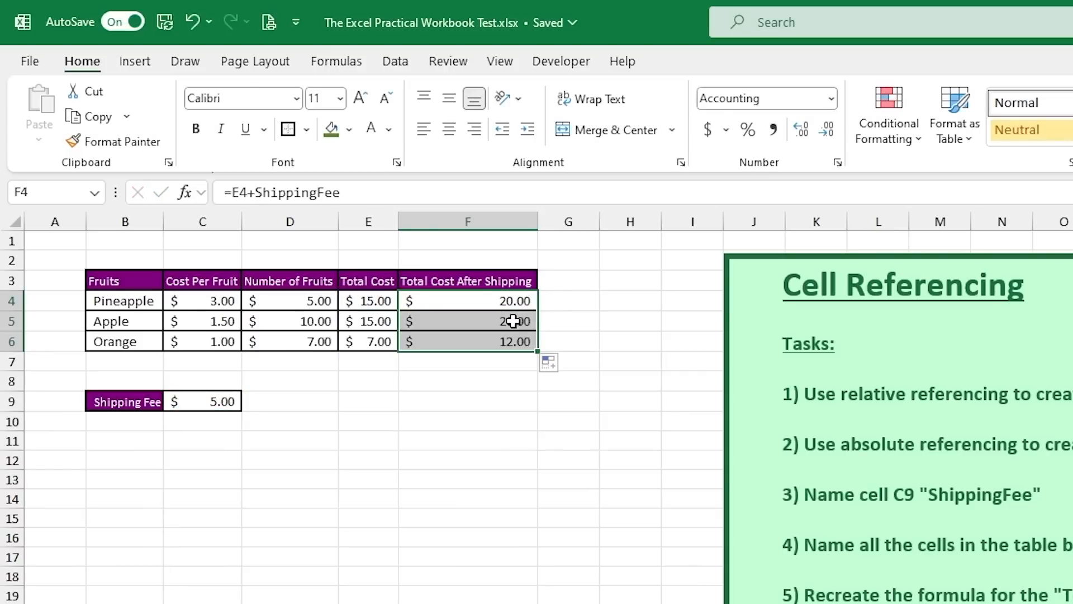
# Inspect how the Total Cost After Shipping formulas in F4:F6 refer to the named shipping fee cell.
pyautogui.doubleClick(514, 321)
pyautogui.press('Escape')
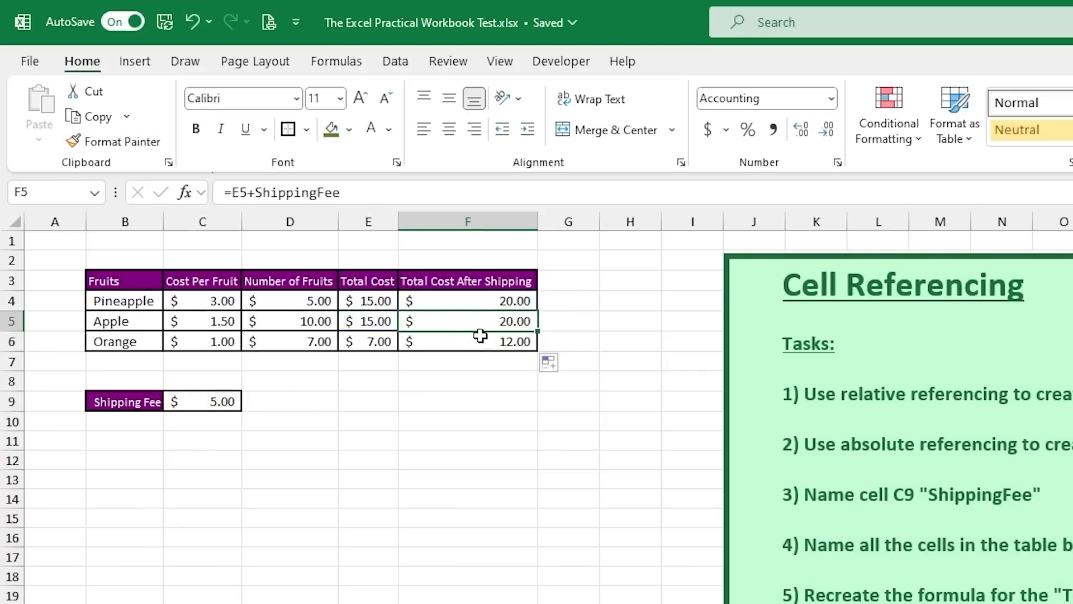
pyautogui.doubleClick(481, 341)
pyautogui.press('Escape')
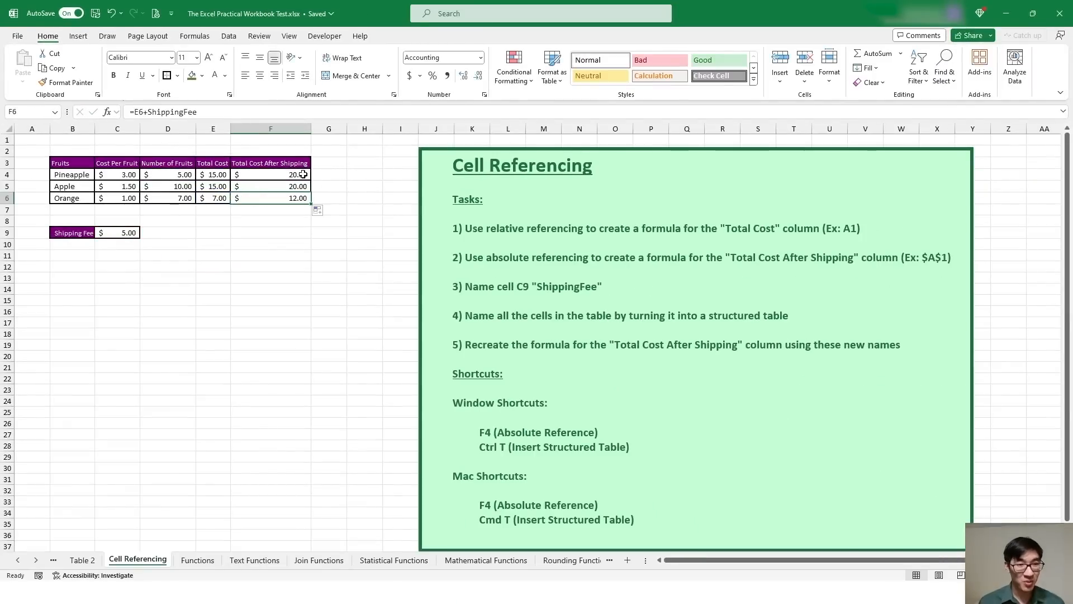
pyautogui.click(302, 174)
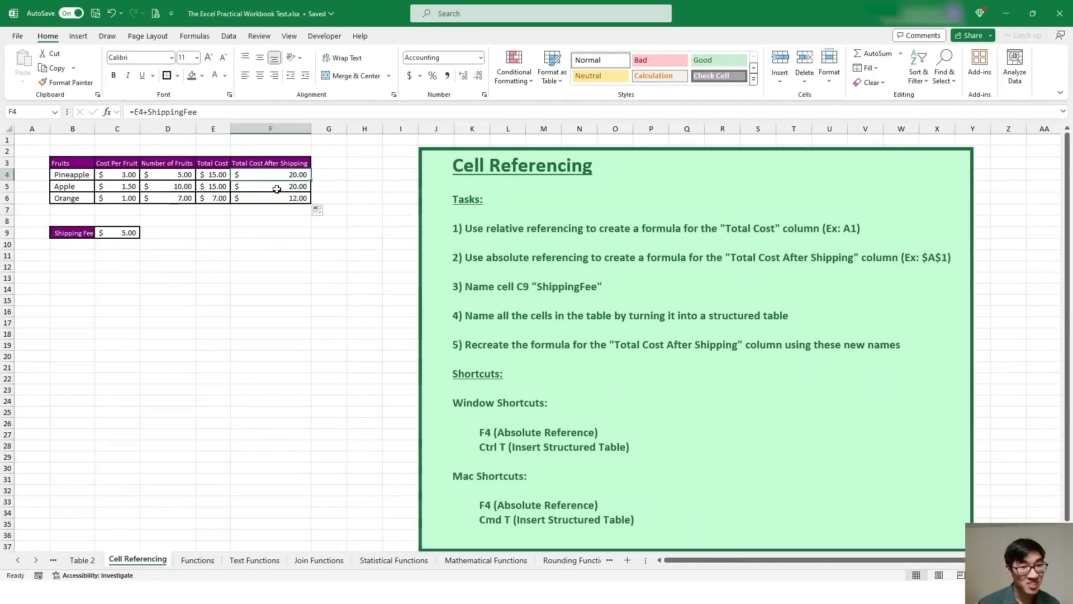
pyautogui.doubleClick(283, 176)
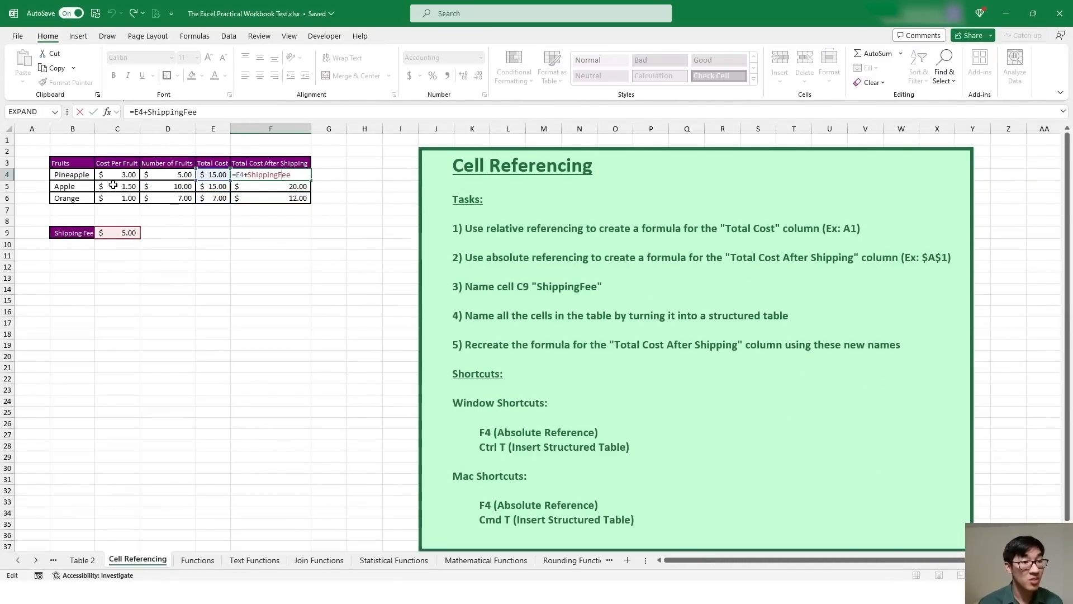
pyautogui.press('Escape')
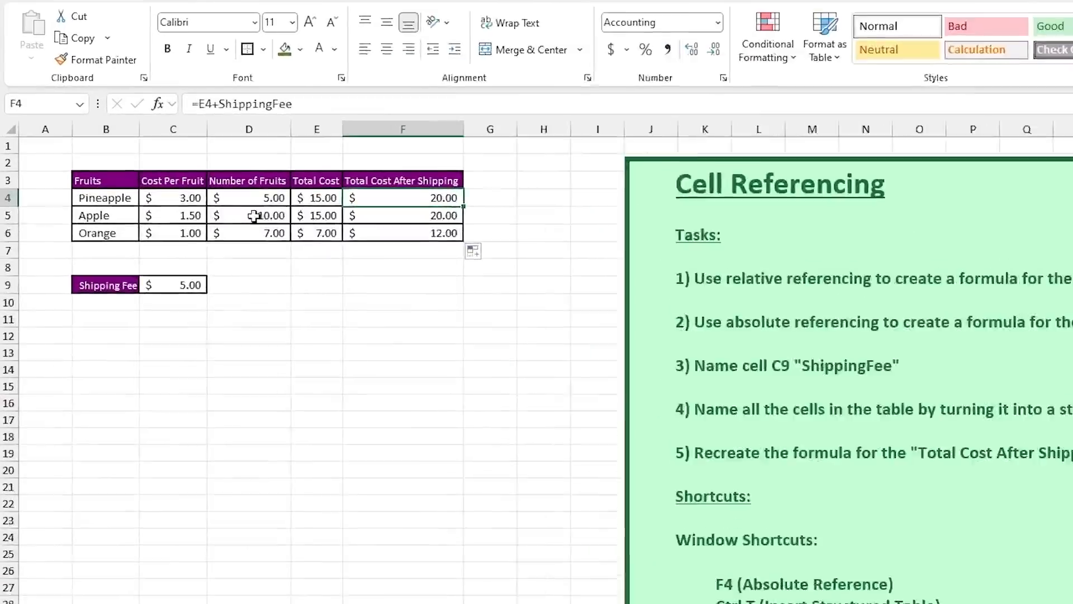
# Convert the fruits range B3:F6 into a structured table with headers, using no table style and no filter buttons.
pyautogui.click(178, 187)
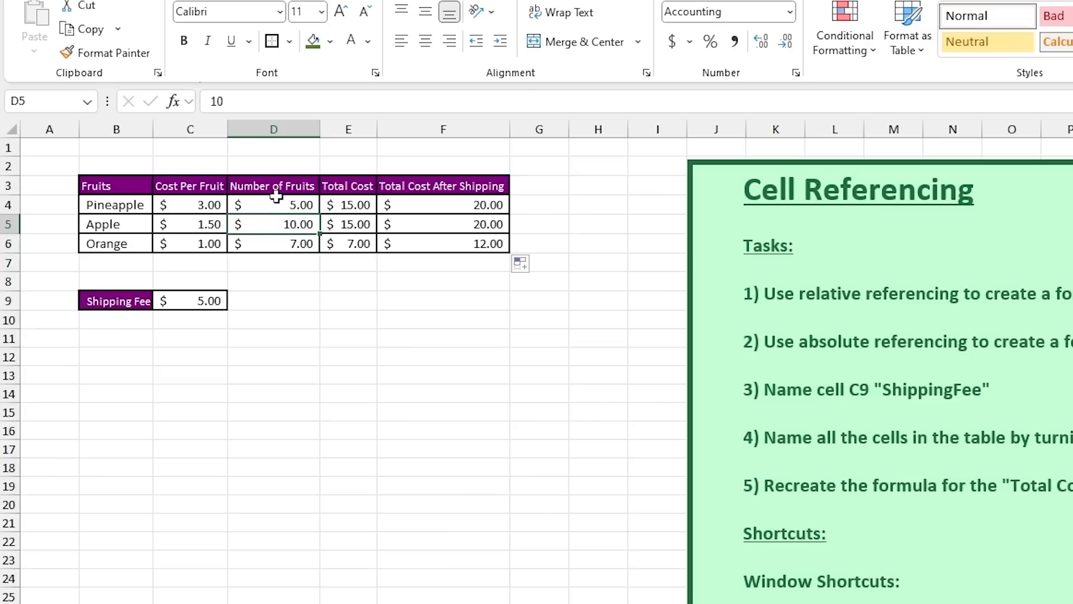
pyautogui.hotkey('ctrl', 't')
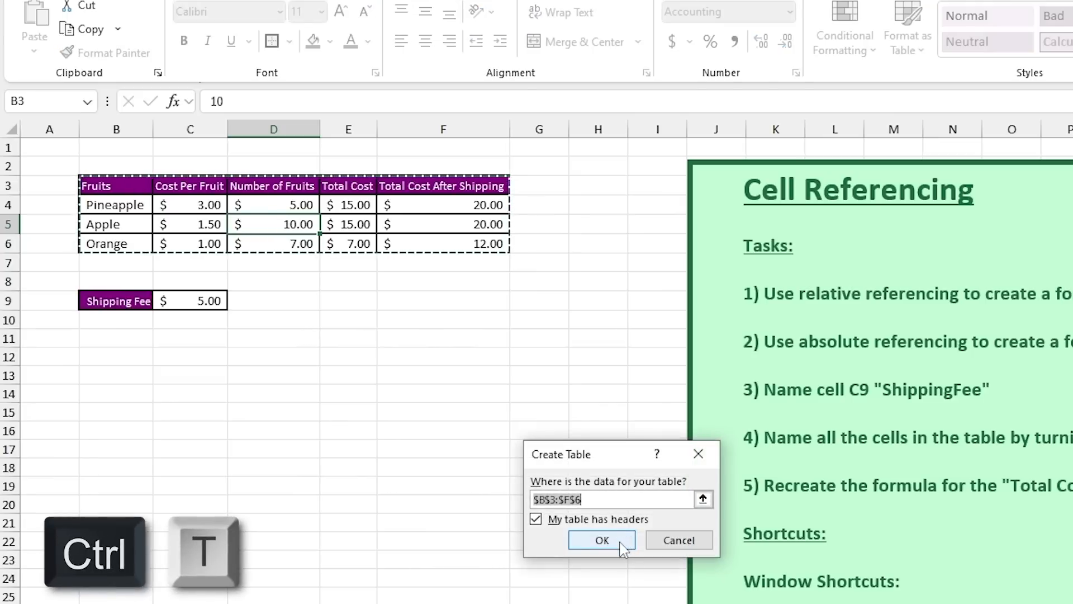
pyautogui.click(621, 542)
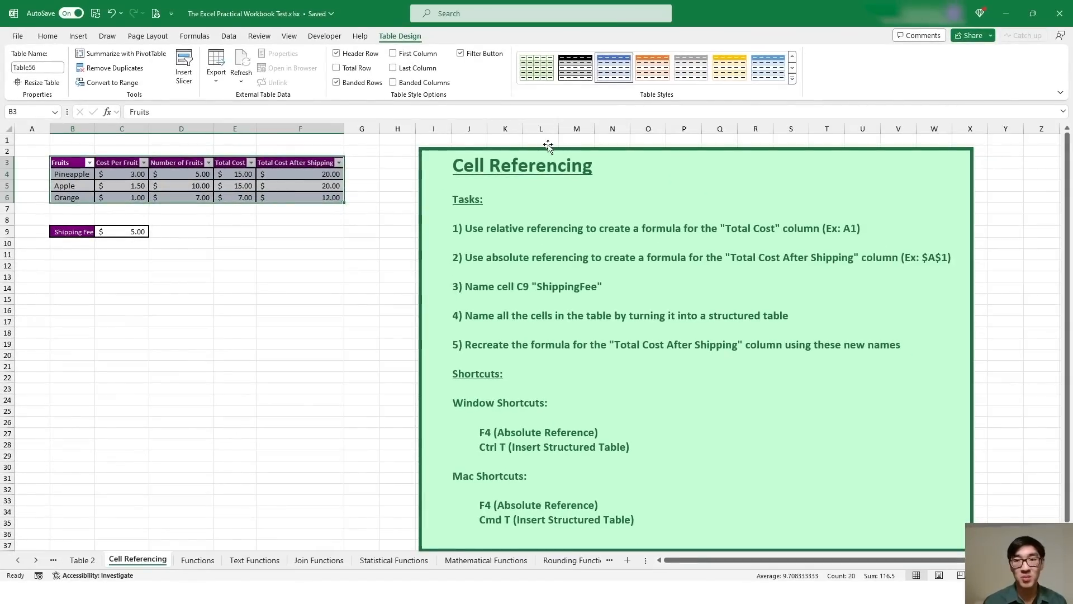
pyautogui.click(792, 79)
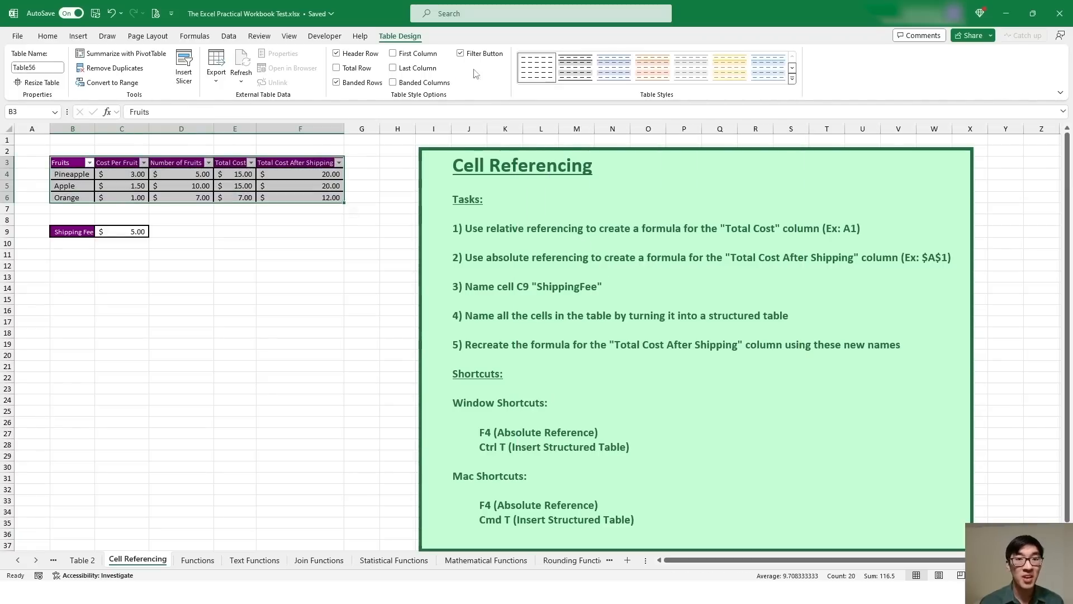
pyautogui.click(460, 53)
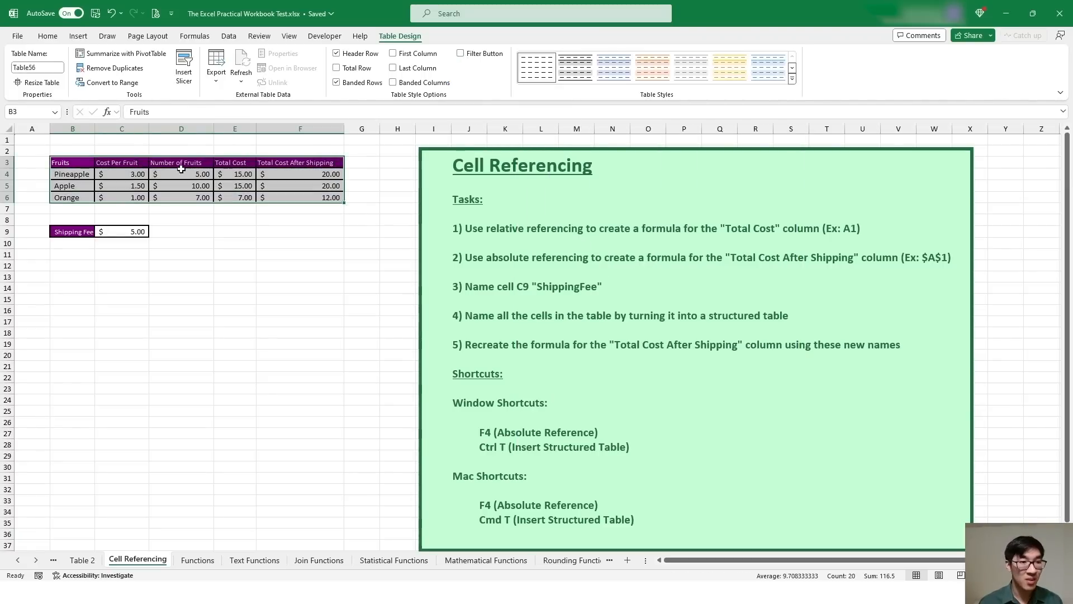
# Clear F4:F6 and recreate the Total Cost After Shipping formula as =[@[Total Cost]]+ShippingFee in the structured table.
pyautogui.moveTo(319, 172); pyautogui.dragTo(323, 197)
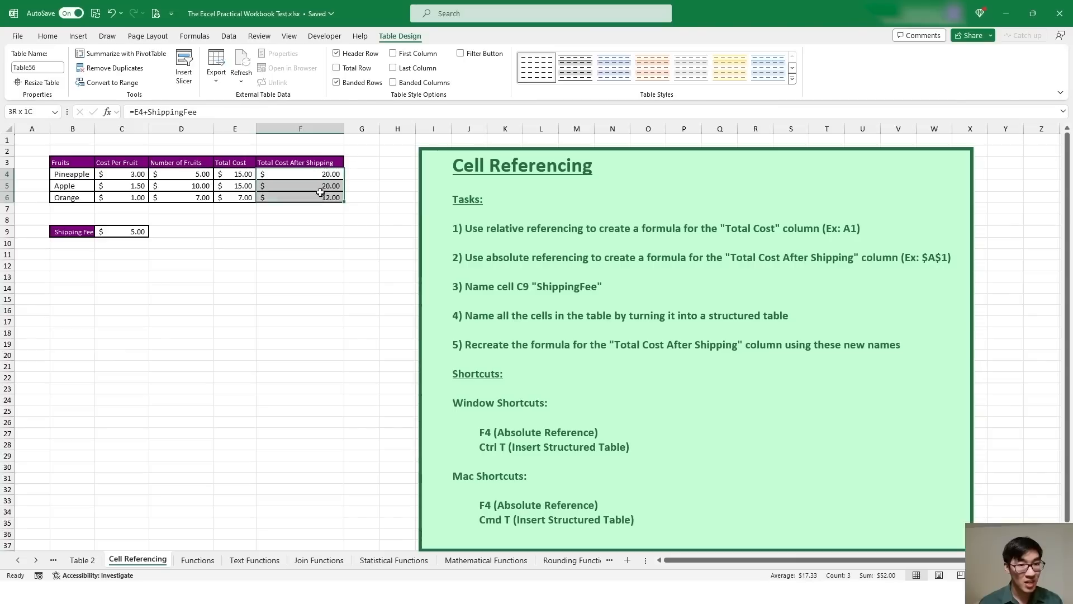
pyautogui.press('Delete')
pyautogui.click(279, 175)
pyautogui.write('=')
pyautogui.click(248, 174)
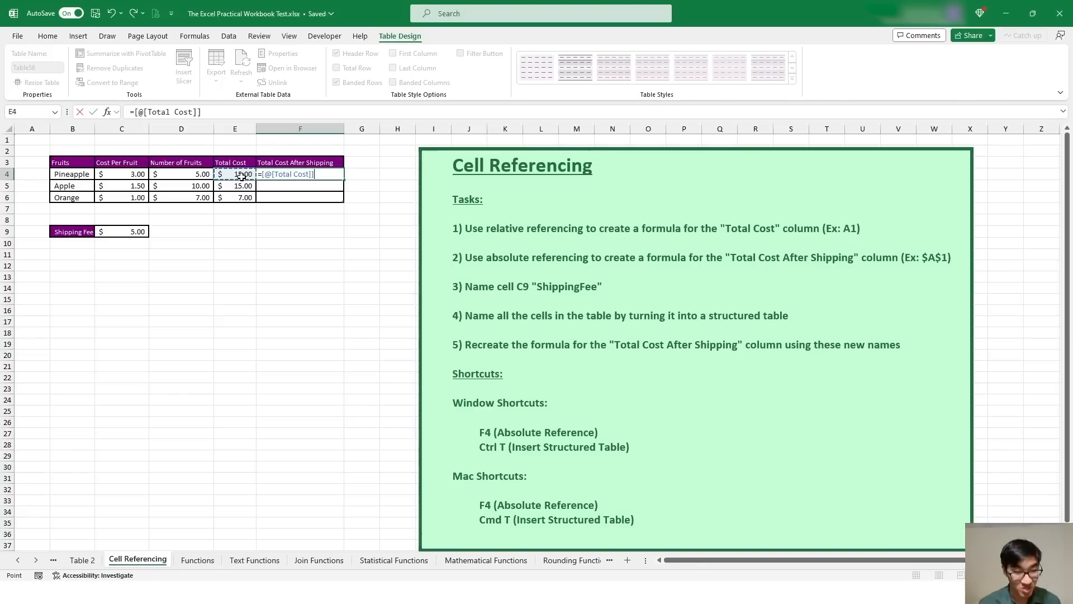
pyautogui.write('+')
pyautogui.click(122, 230)
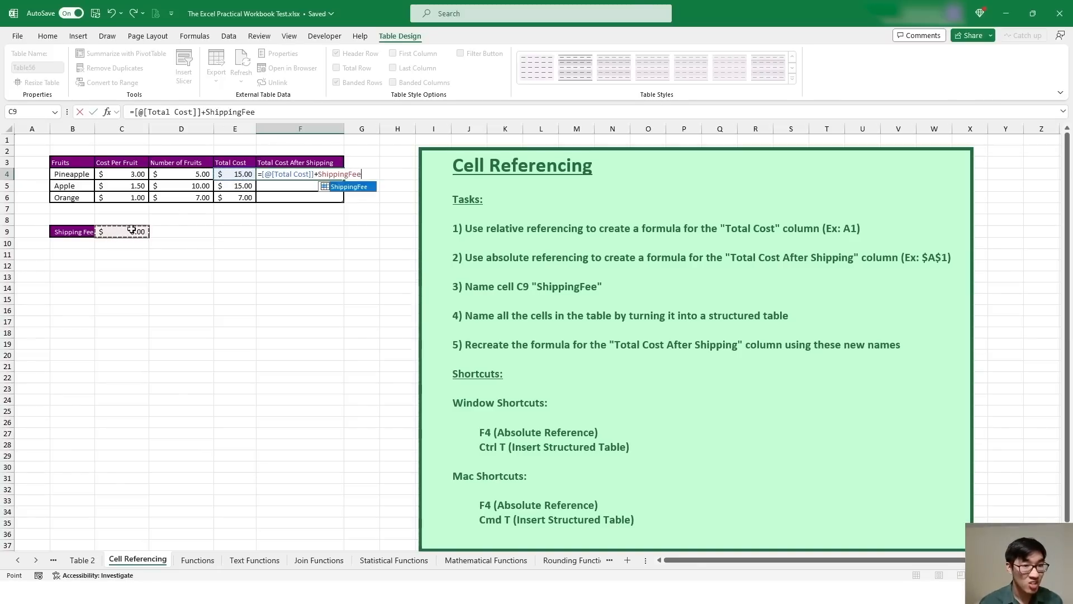
pyautogui.press('Return')
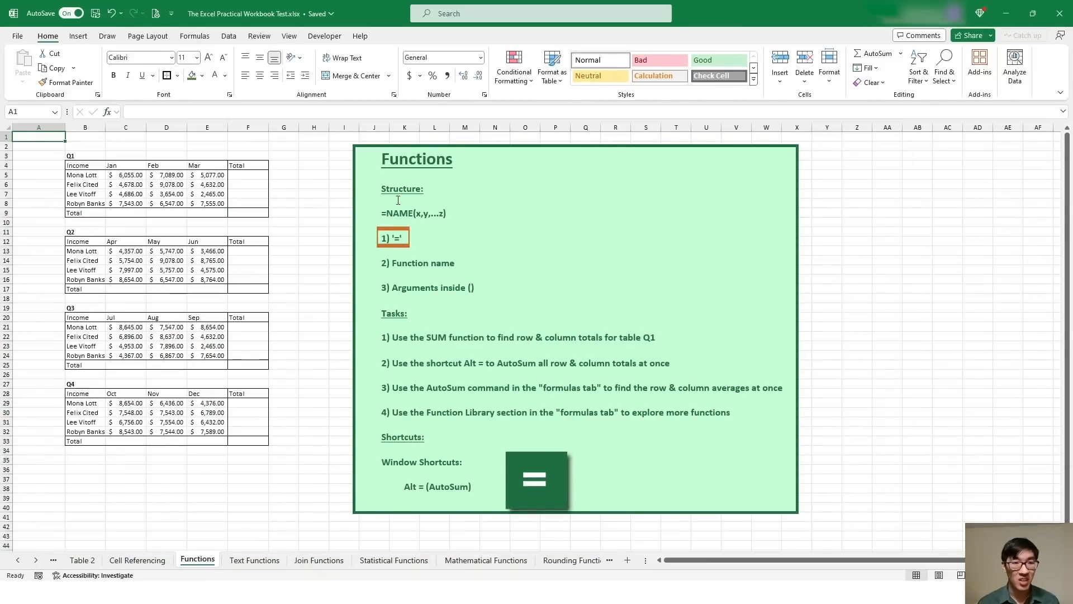
# Examine the =NAME(x,y,...z) function structure notes and the Q1 income table's empty totals on the Functions sheet.
pyautogui.click(385, 213)
pyautogui.moveTo(386, 213); pyautogui.dragTo(412, 214)
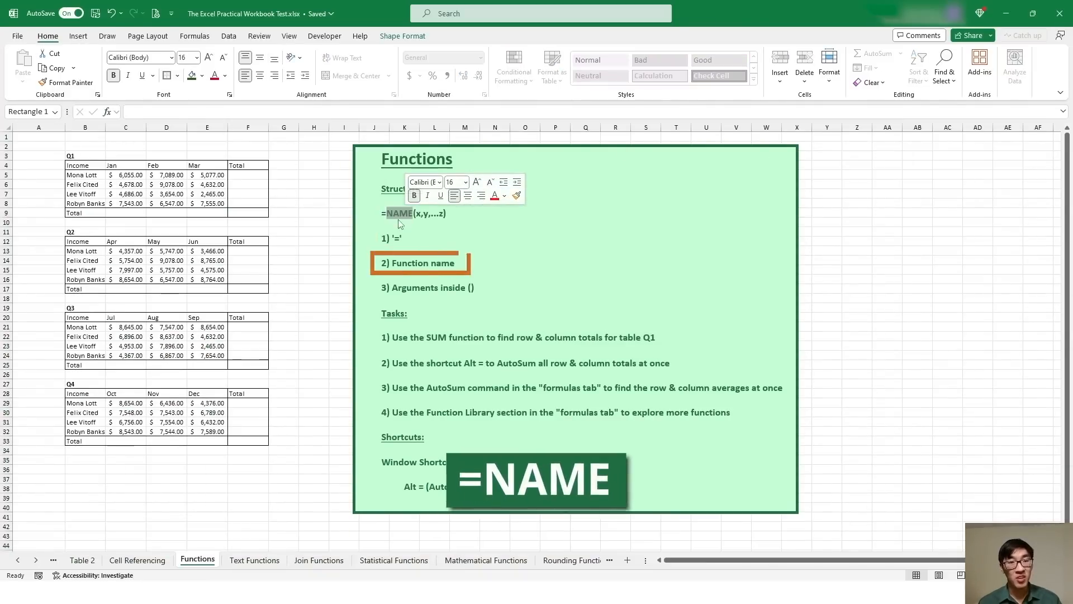
pyautogui.moveTo(475, 288); pyautogui.dragTo(441, 288)
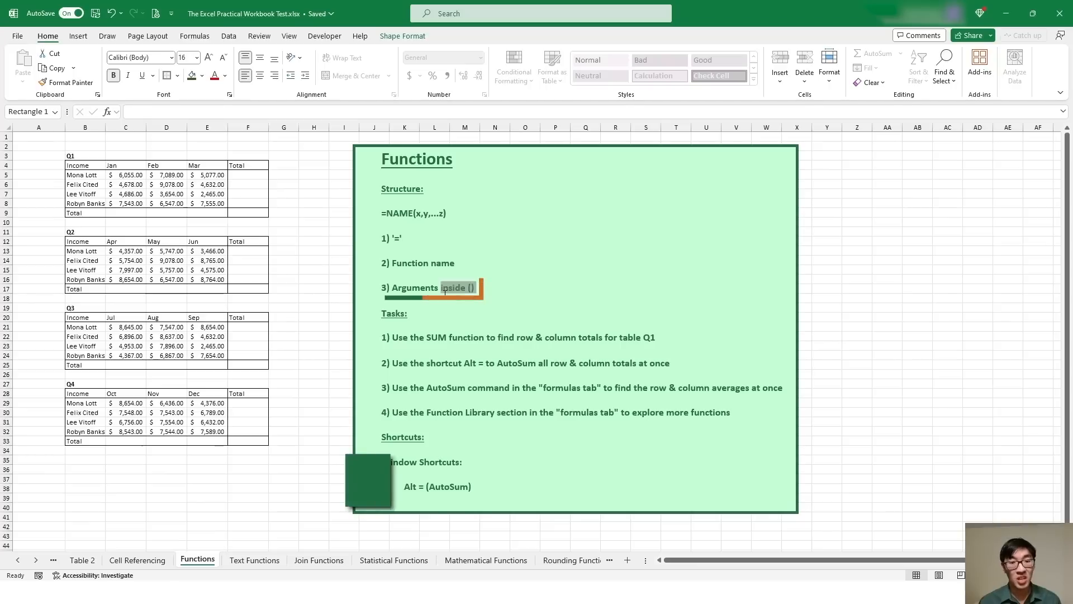
pyautogui.moveTo(446, 214); pyautogui.dragTo(413, 214)
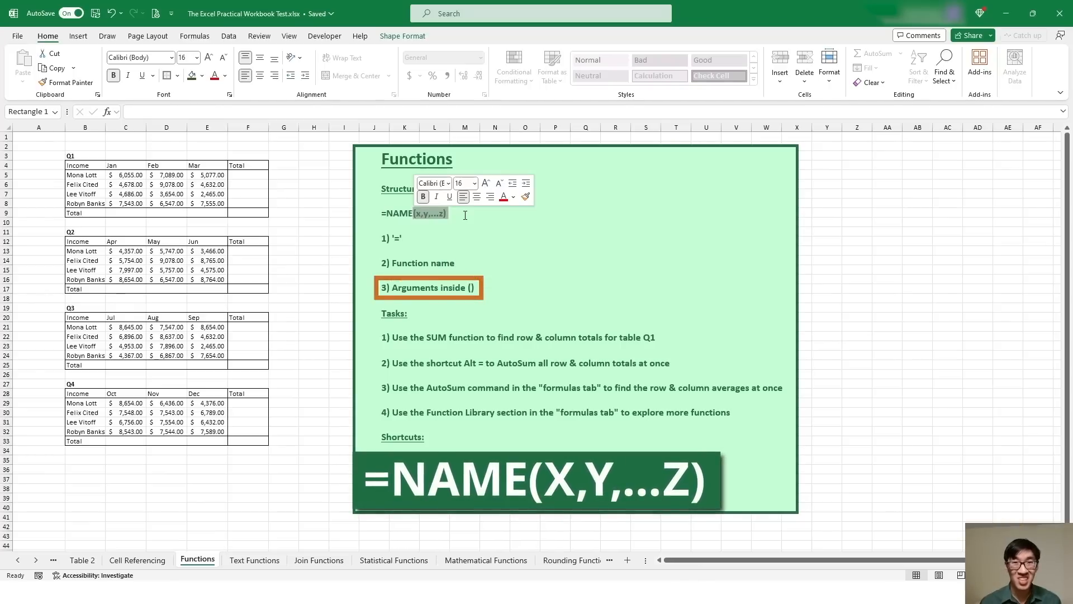
pyautogui.click(314, 204)
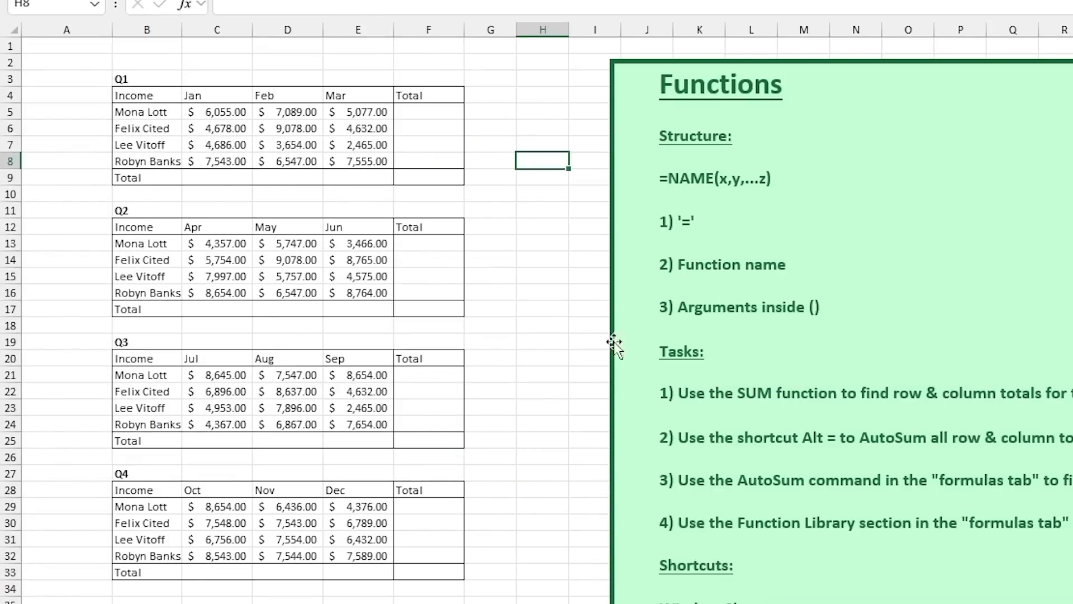
pyautogui.click(229, 180)
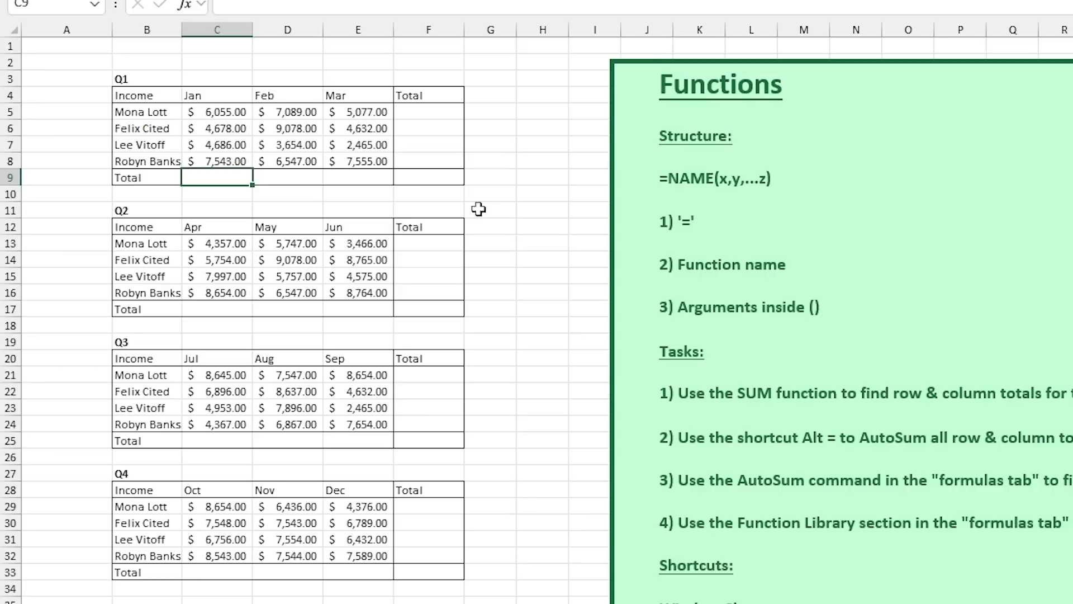
pyautogui.click(133, 78)
# Try totalling the first Q1 income row with =C5+D5+E5 in F5 and fill the formula down to F8.
pyautogui.click(448, 107)
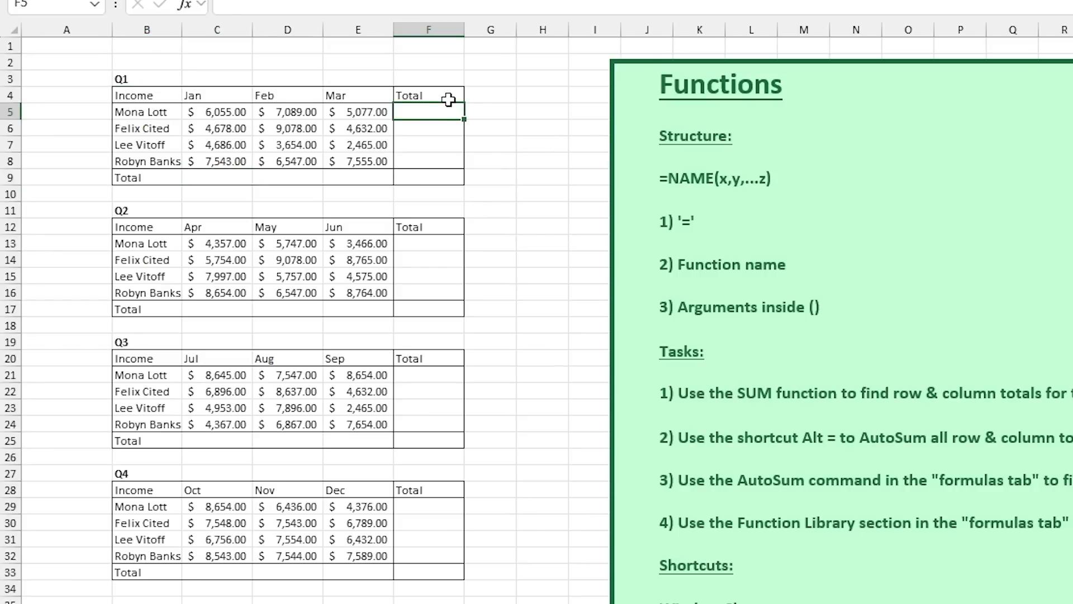
pyautogui.write('=')
pyautogui.click(239, 112)
pyautogui.write('+')
pyautogui.click(299, 110)
pyautogui.write('+')
pyautogui.click(372, 112)
pyautogui.press('Return')
pyautogui.click(452, 112)
pyautogui.moveTo(466, 122); pyautogui.dragTo(466, 168)
# Undo the fill and the manual addition formula in the Q1 table's Total column.
pyautogui.hotkey('ctrl', 'z')
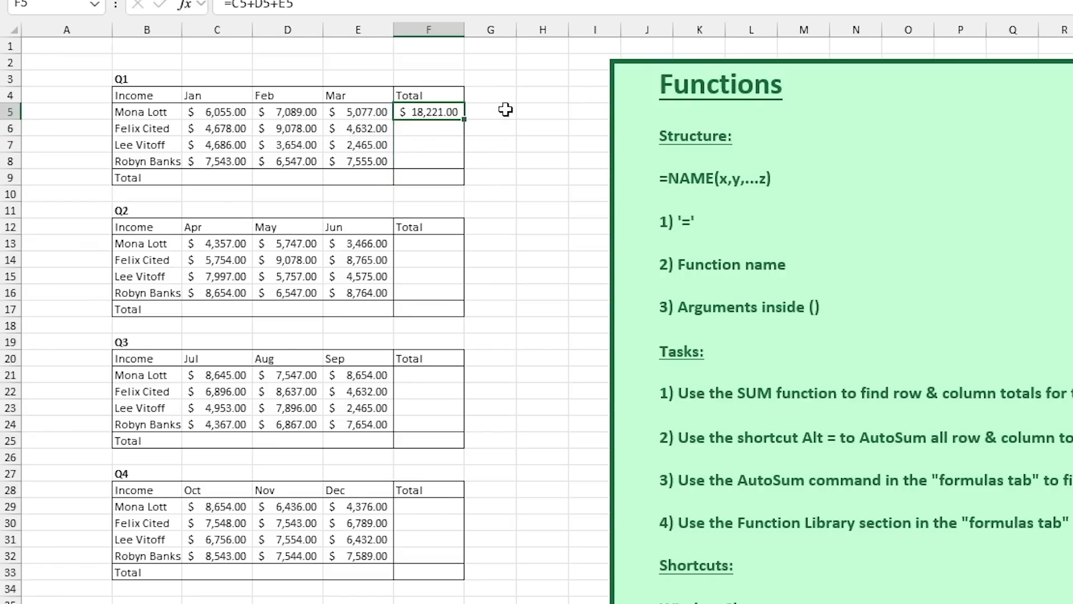
pyautogui.hotkey('ctrl', 'z')
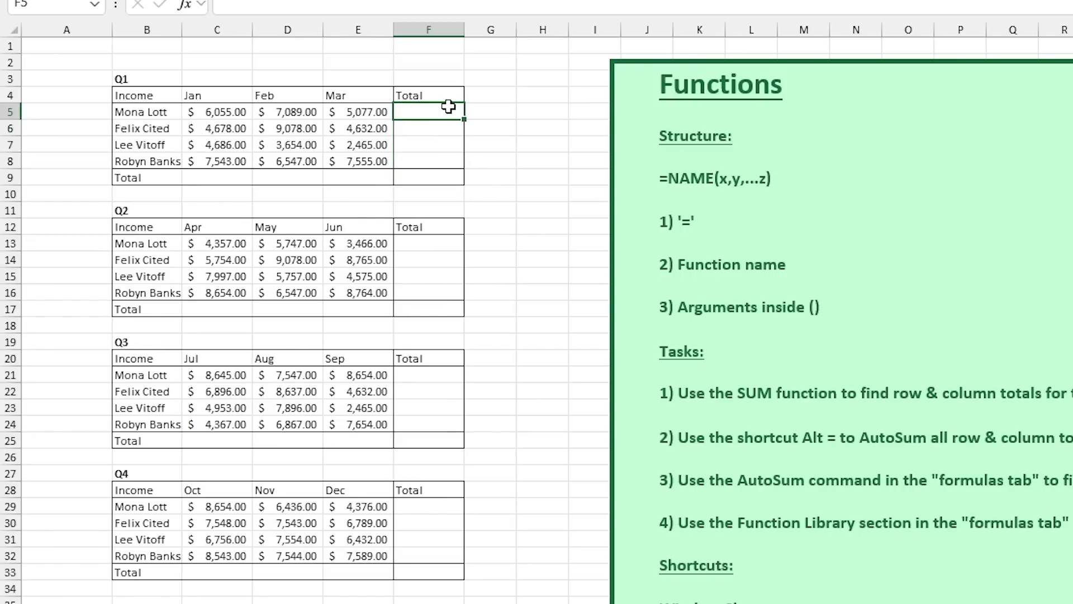
# Total the first Q1 income row in F5 with =SUM(C5,D5,E5).
pyautogui.write('=')
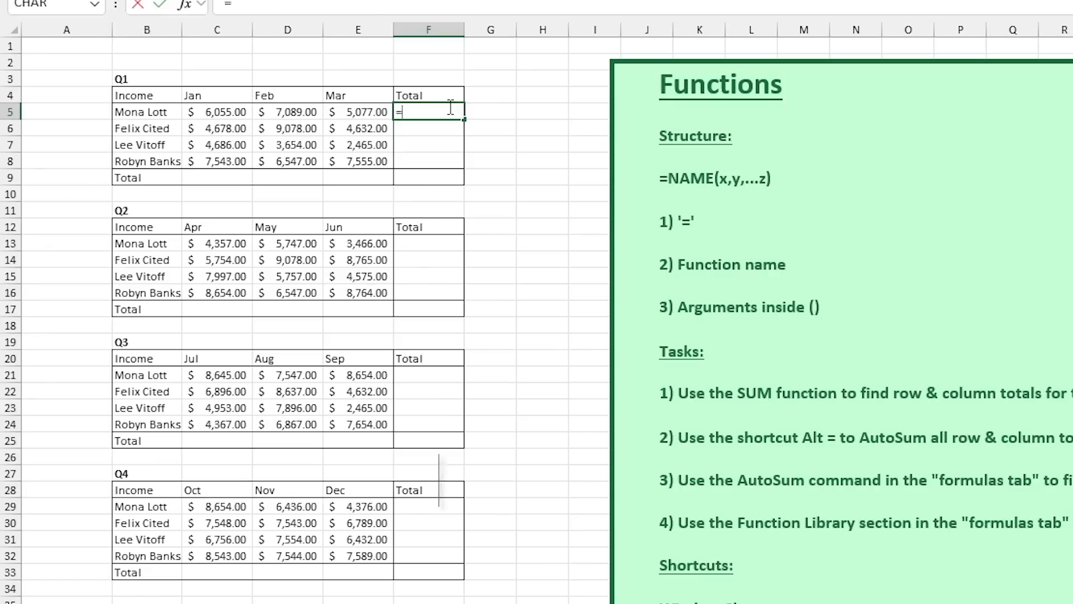
pyautogui.write('SU')
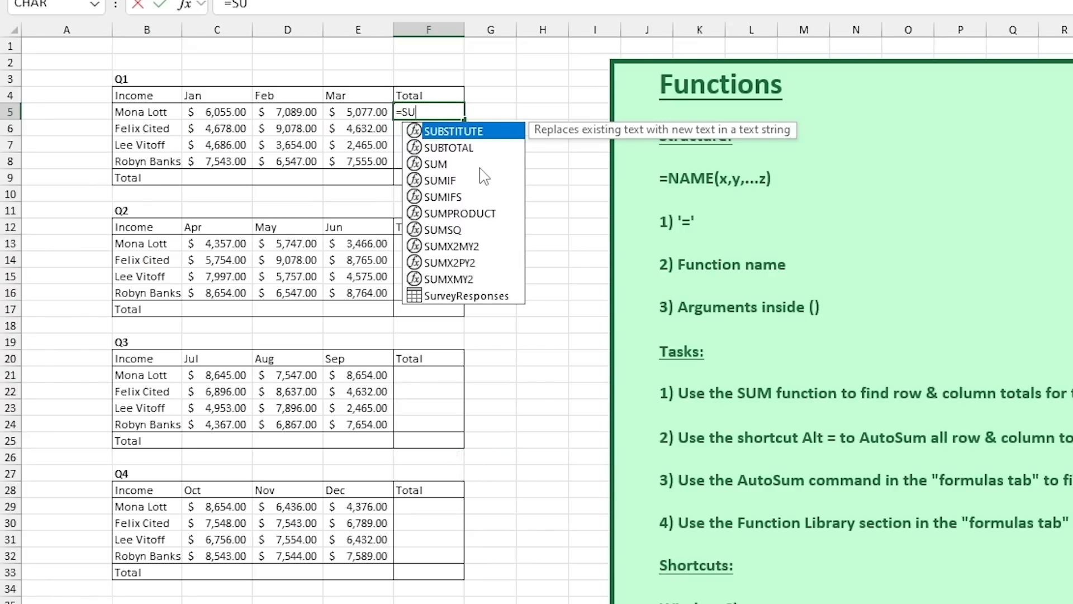
pyautogui.doubleClick(449, 164)
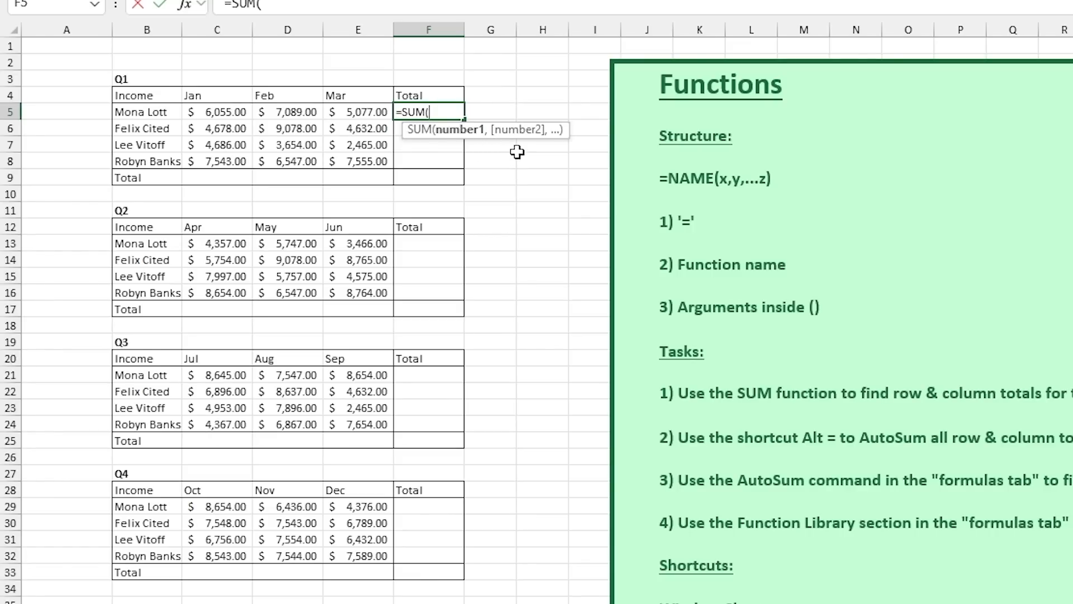
pyautogui.click(215, 111)
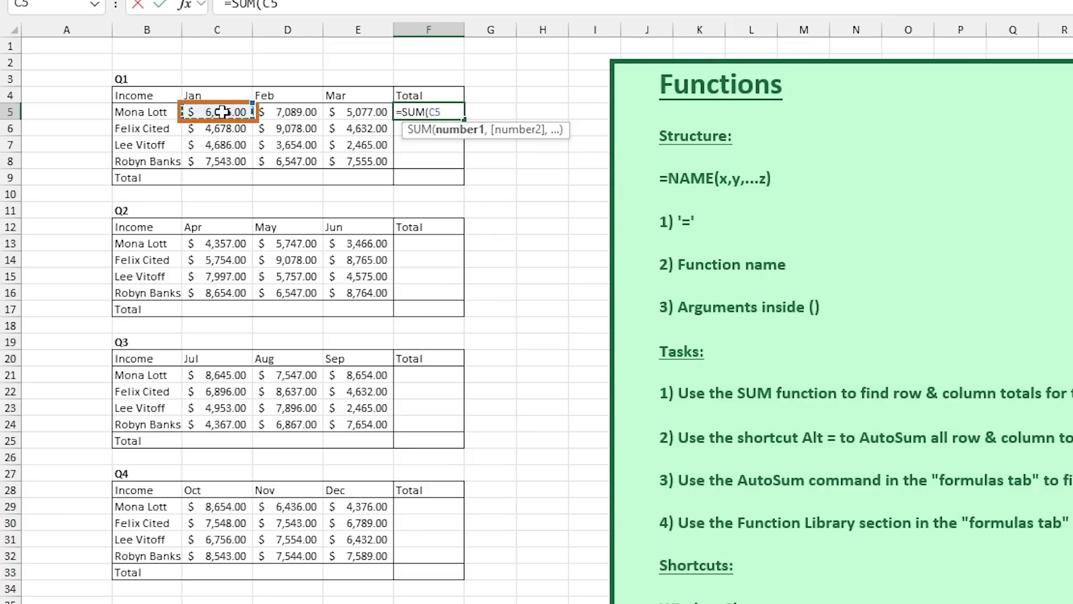
pyautogui.write(',')
pyautogui.click(294, 112)
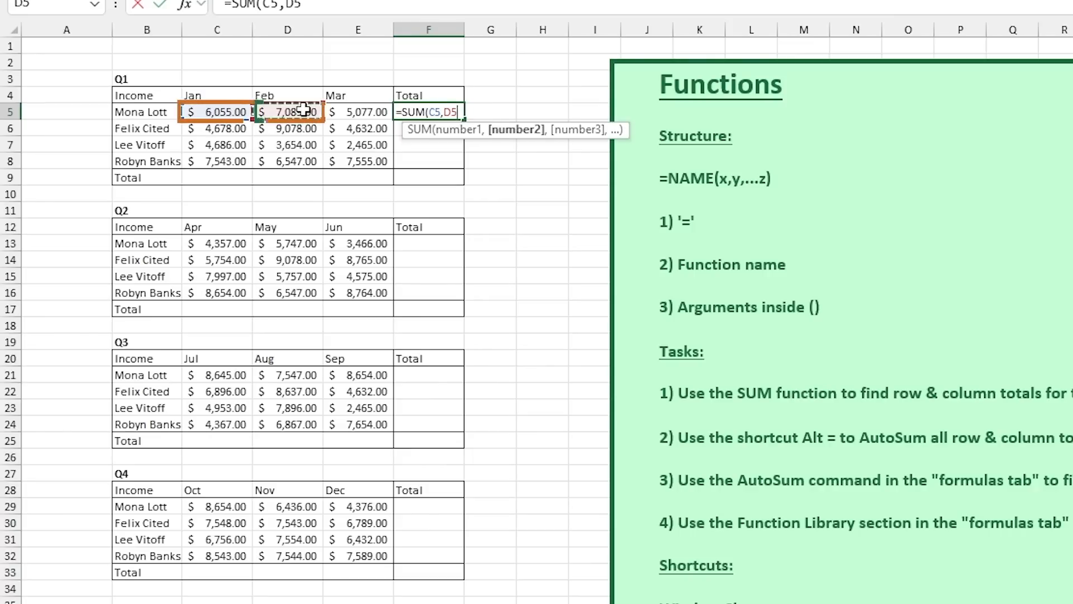
pyautogui.write(',')
pyautogui.click(358, 111)
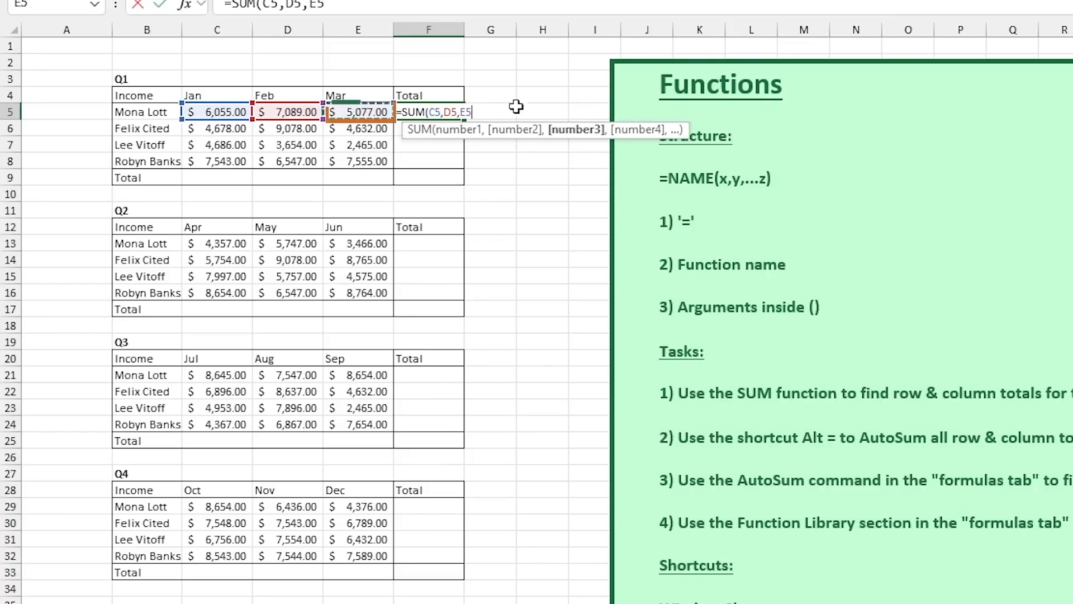
pyautogui.write(')')
pyautogui.press('Return')
# Replace the separate cell arguments in F5 with a range, giving =SUM(C5:E5), and fill the formula down to F9.
pyautogui.doubleClick(433, 112)
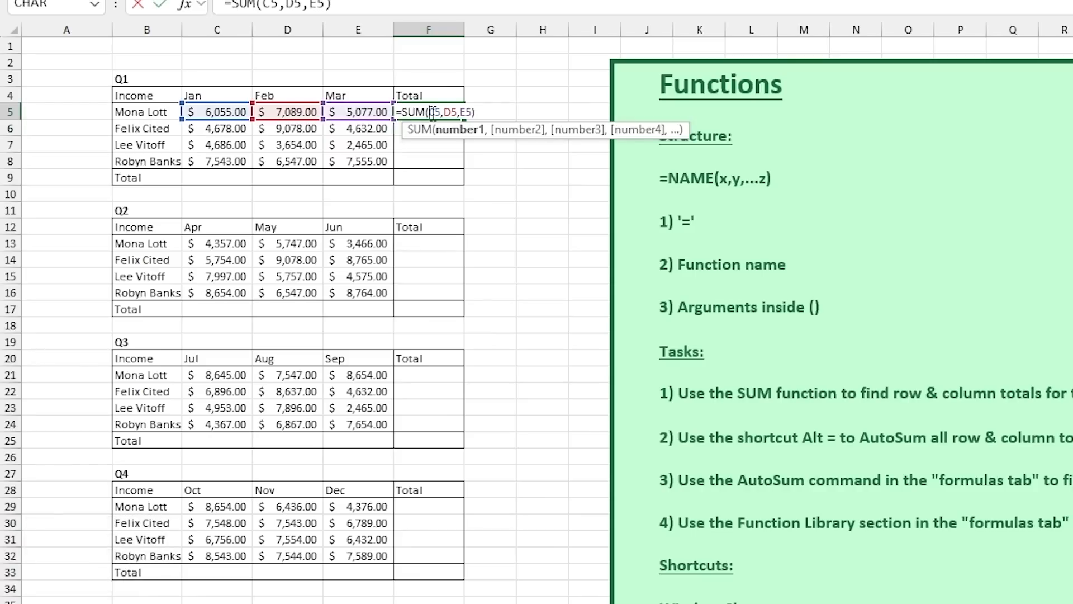
pyautogui.moveTo(434, 111); pyautogui.dragTo(474, 113)
pyautogui.press('Delete')
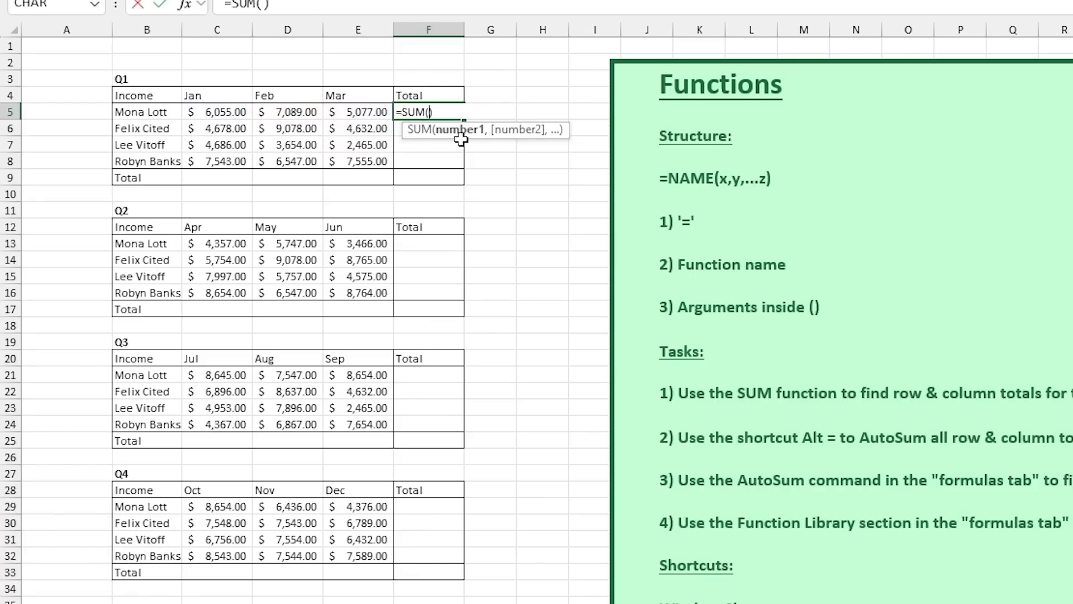
pyautogui.click(441, 116)
pyautogui.press('BackSpace')
pyautogui.moveTo(231, 115); pyautogui.dragTo(373, 111)
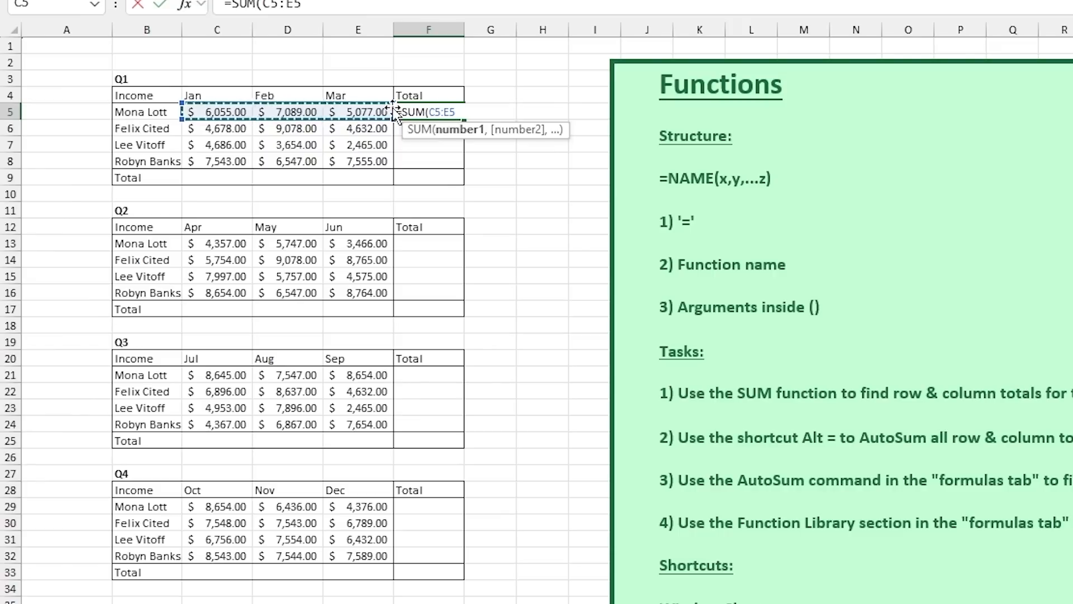
pyautogui.write(')')
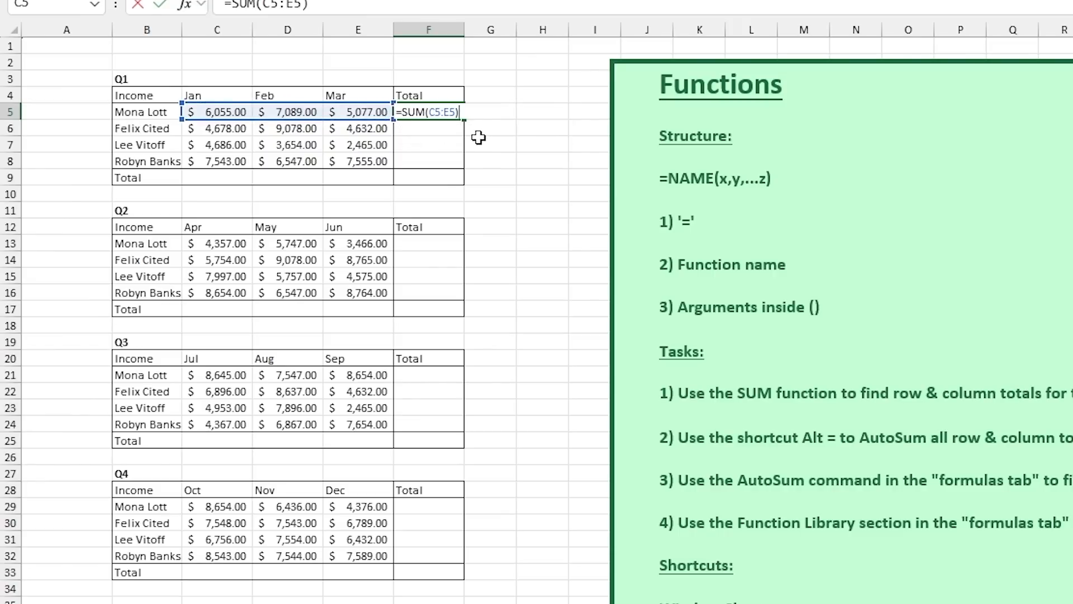
pyautogui.press('Return')
pyautogui.click(454, 111)
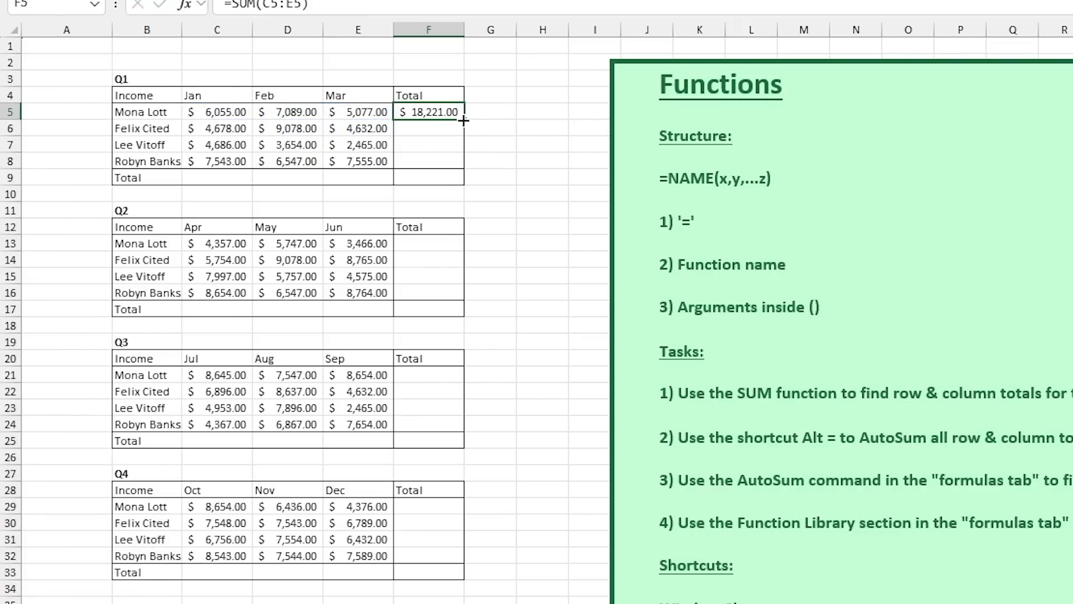
pyautogui.doubleClick(464, 121)
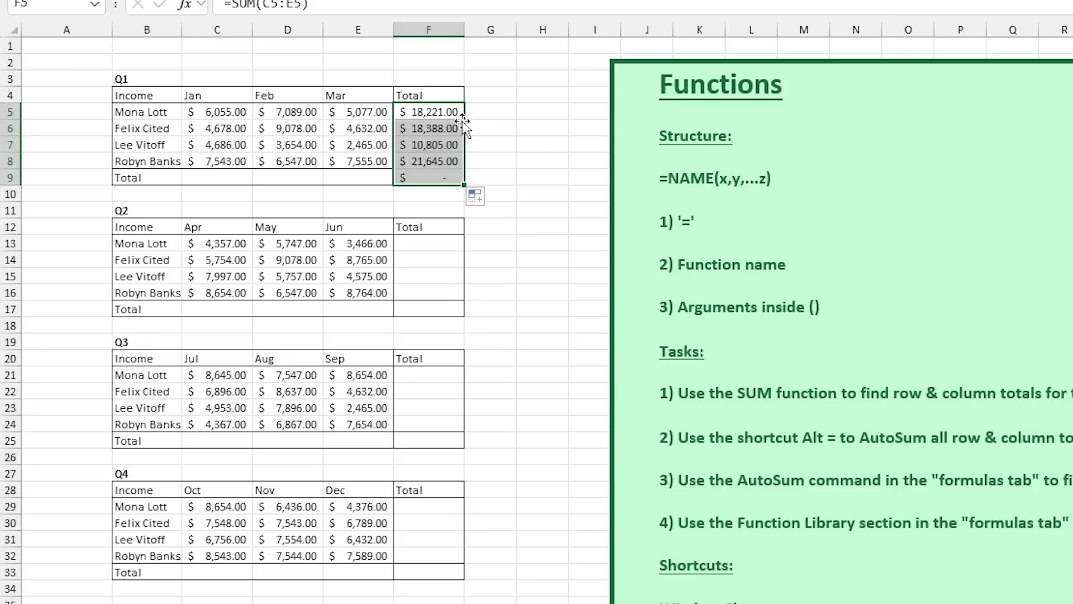
# Enter =SUM(C5:C8) in C9 for the January total and fill it across the Q1 Total row to F9.
pyautogui.click(227, 176)
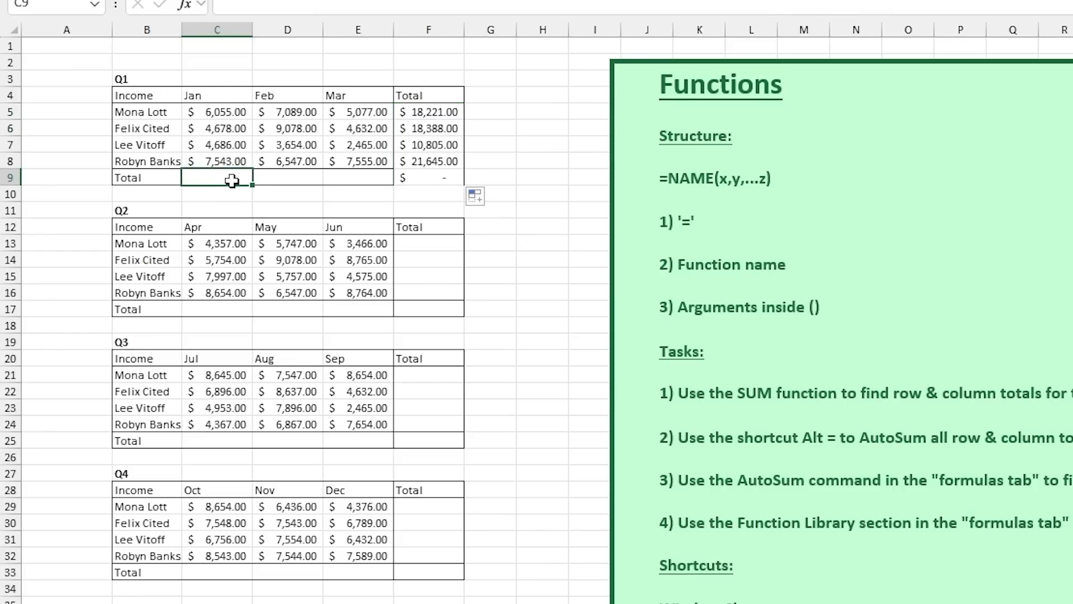
pyautogui.write('=')
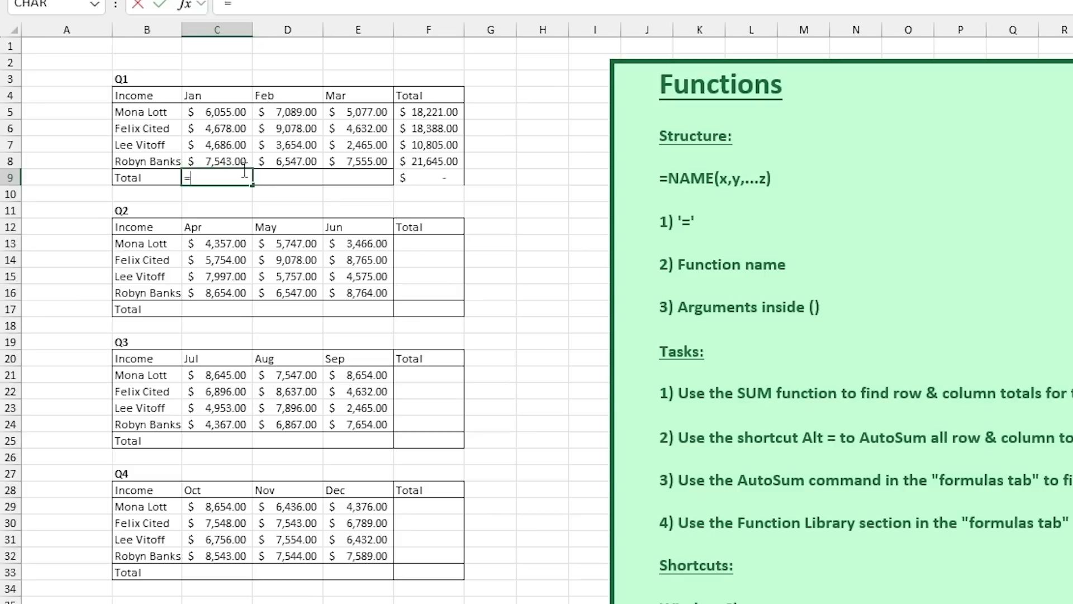
pyautogui.write('SUM')
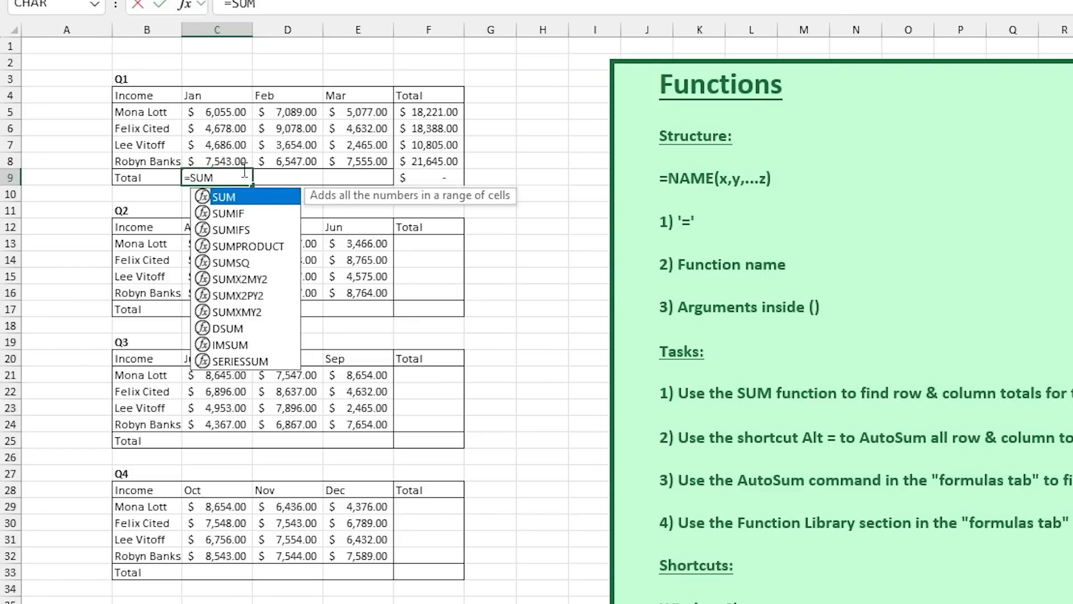
pyautogui.write('(')
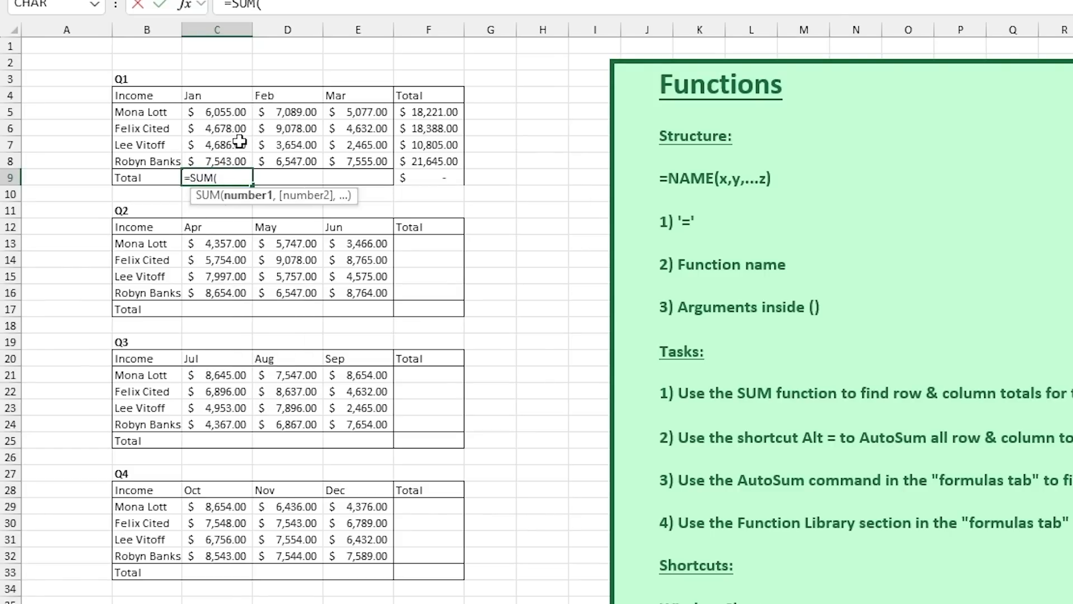
pyautogui.moveTo(239, 112); pyautogui.dragTo(238, 163)
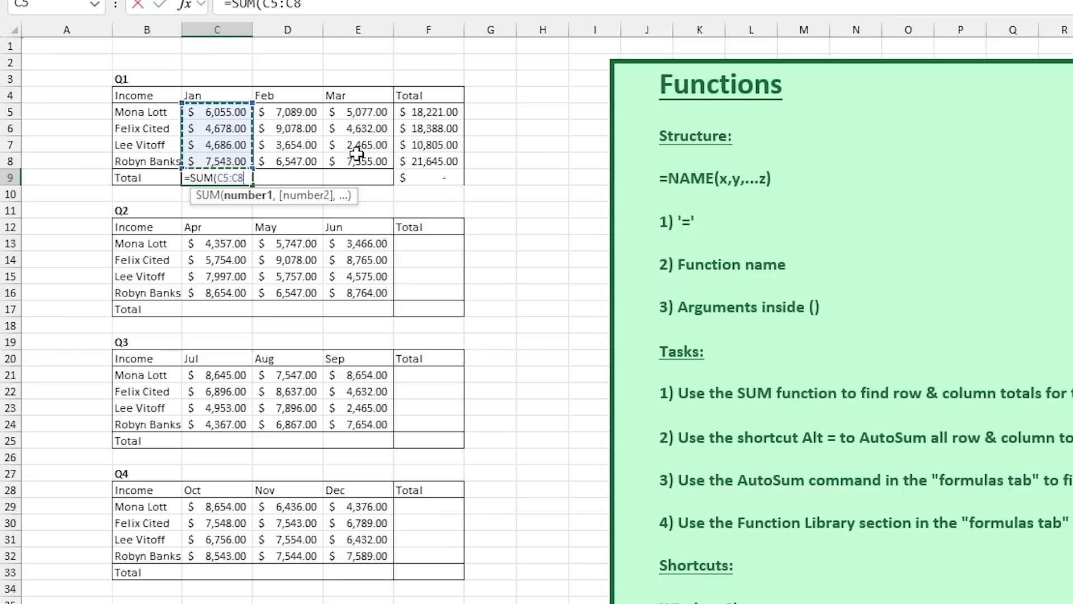
pyautogui.write(')')
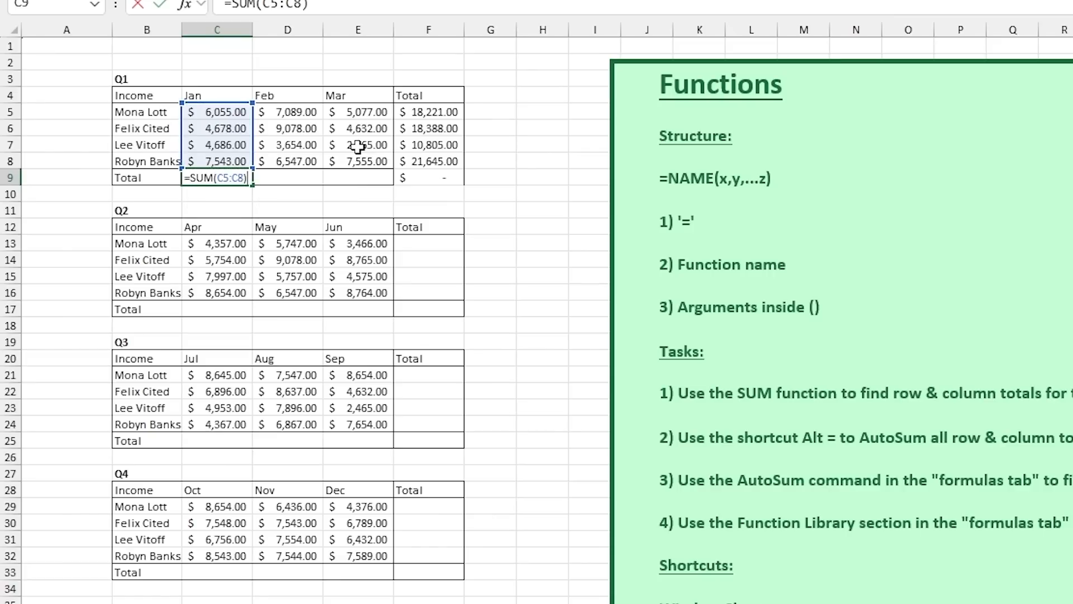
pyautogui.press('Return')
pyautogui.click(217, 179)
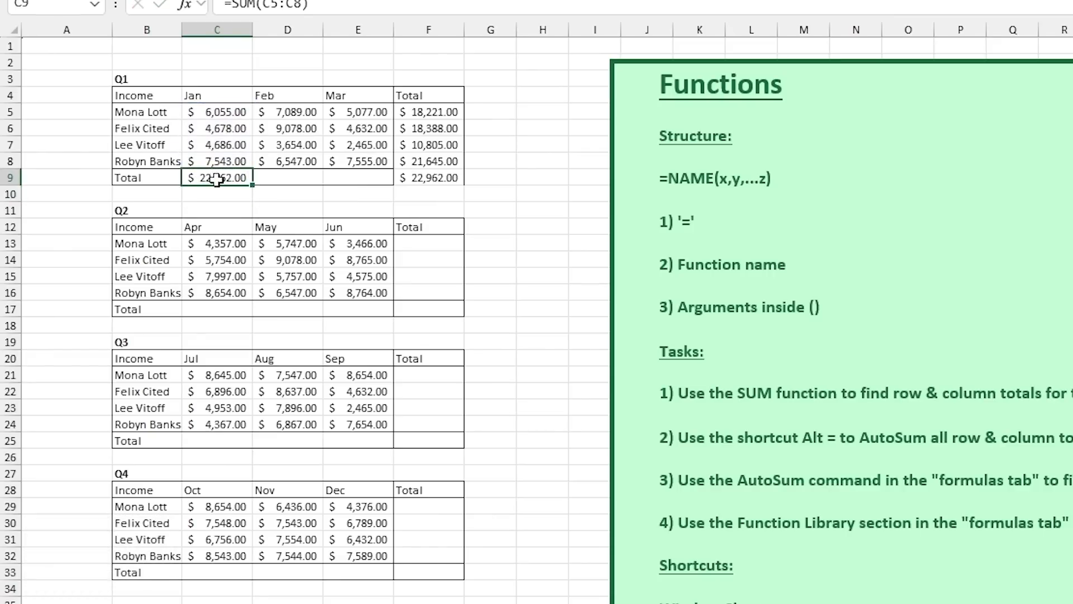
pyautogui.moveTo(255, 185); pyautogui.dragTo(437, 179)
pyautogui.click(524, 167)
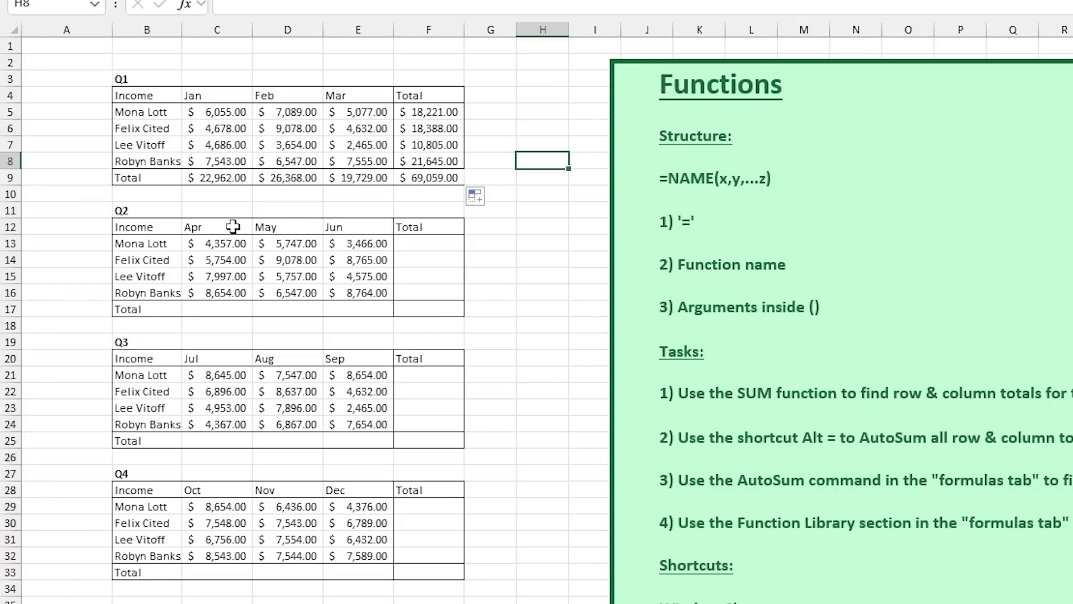
# Try AutoSum on the complete Q2, Q3 and Q4 tables together for all row and column totals, and undo it.
pyautogui.moveTo(162, 226); pyautogui.dragTo(428, 314)
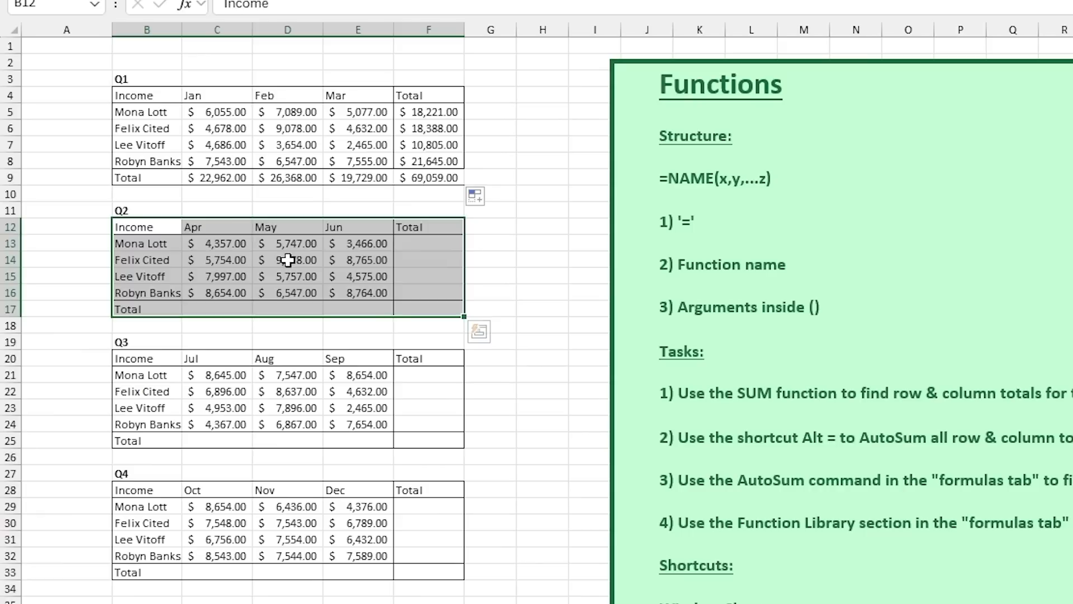
pyautogui.moveTo(168, 361); pyautogui.dragTo(436, 447)
pyautogui.moveTo(168, 492); pyautogui.dragTo(417, 570)
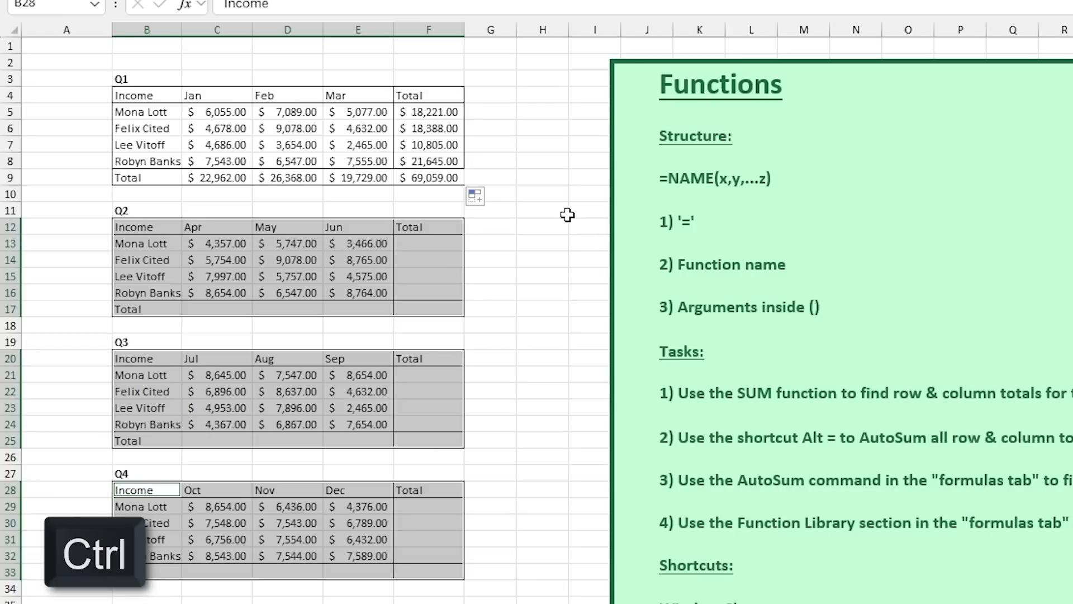
pyautogui.hotkey('alt', '=')
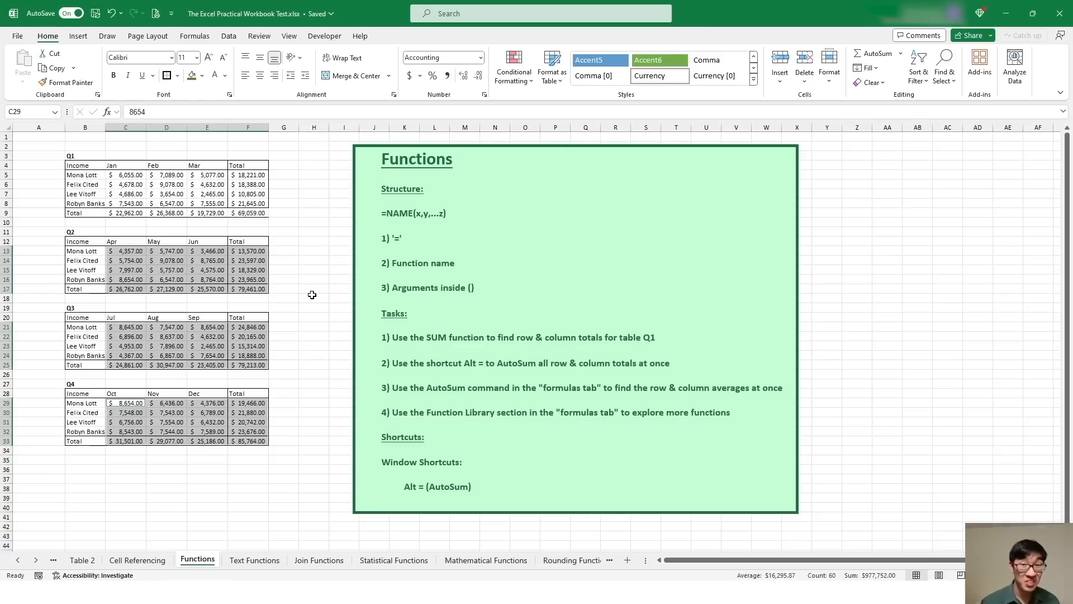
pyautogui.hotkey('ctrl', 'z')
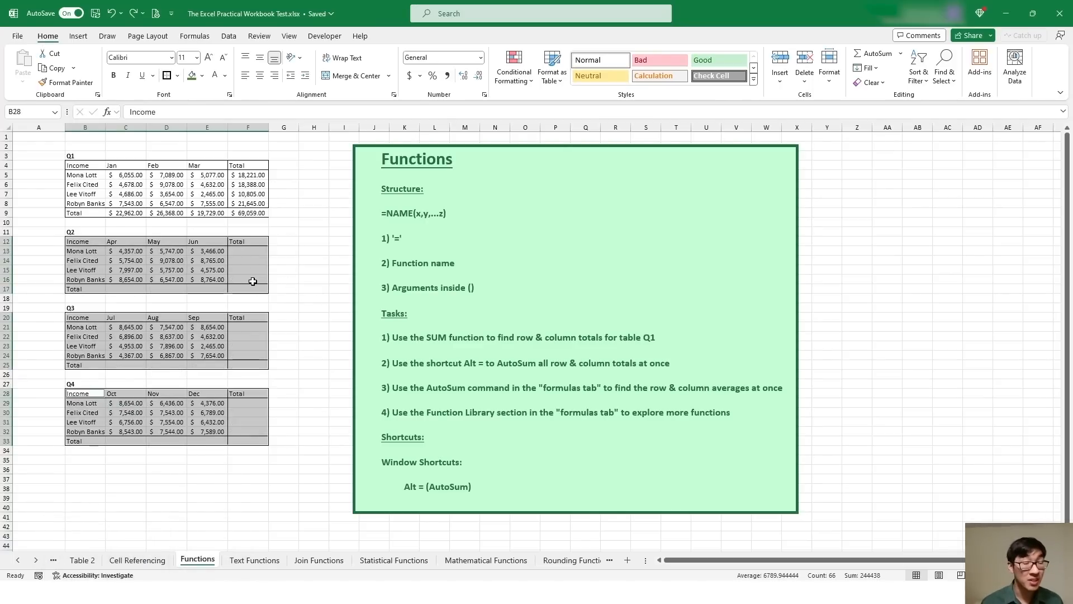
# Try the AutoSum command's default Sum on the same selected quarterly tables, and undo the inserted totals.
pyautogui.click(195, 37)
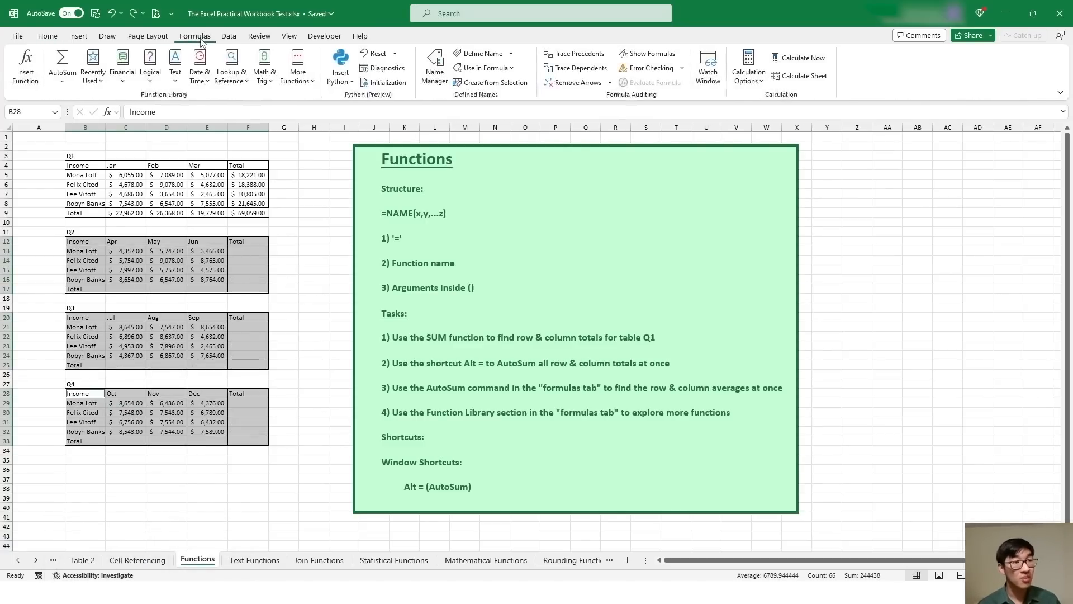
pyautogui.click(70, 60)
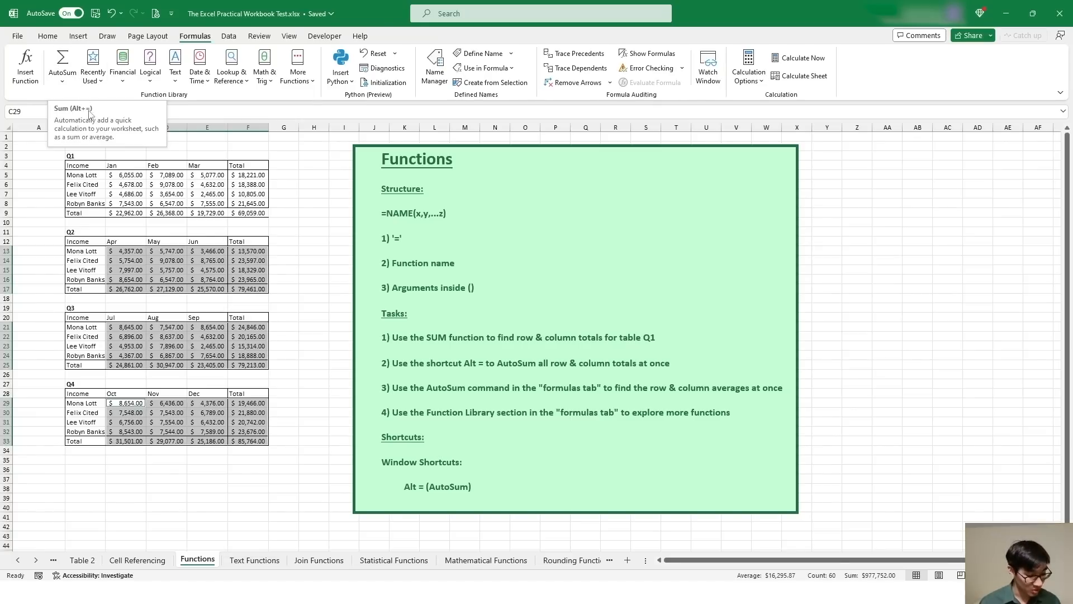
pyautogui.hotkey('ctrl', 'z')
# Insert row and column averages in the selected Q2, Q3 and Q4 tables with AutoSum's Average, and check the formulas in F13:F15.
pyautogui.click(76, 80)
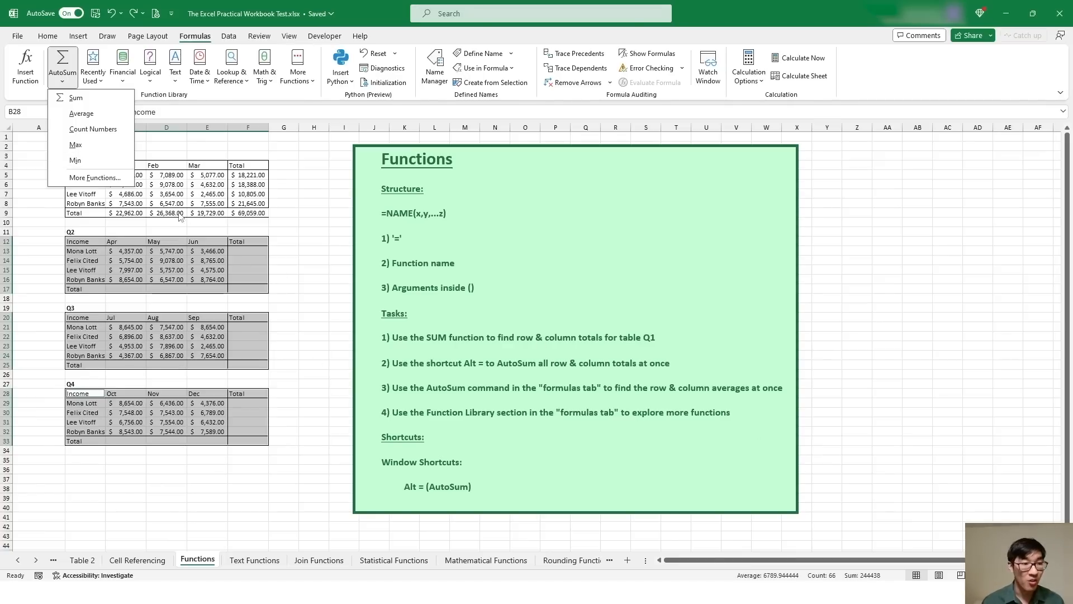
pyautogui.click(81, 113)
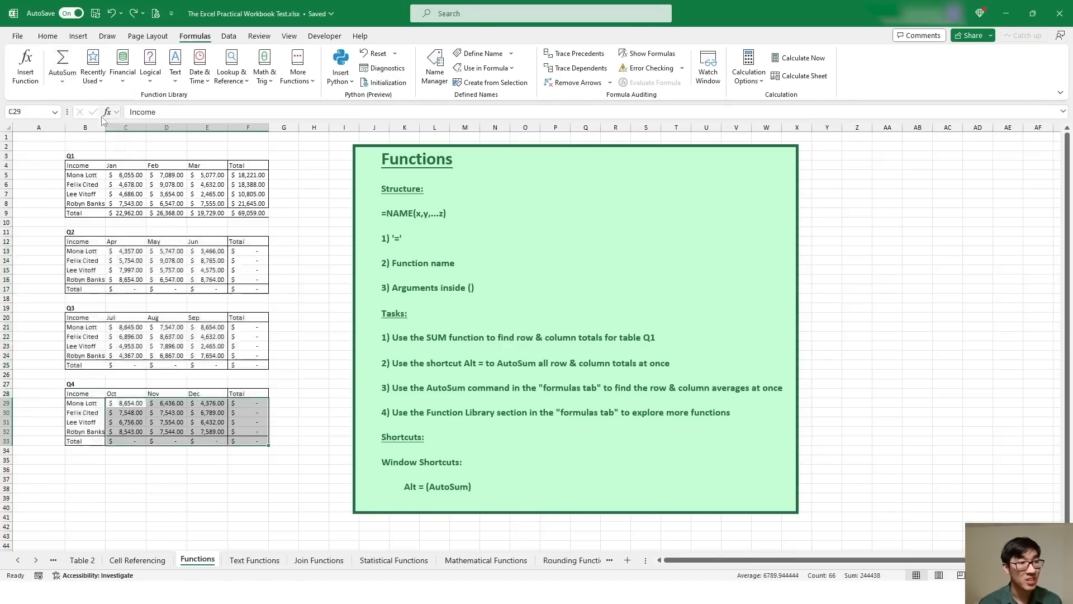
pyautogui.doubleClick(255, 253)
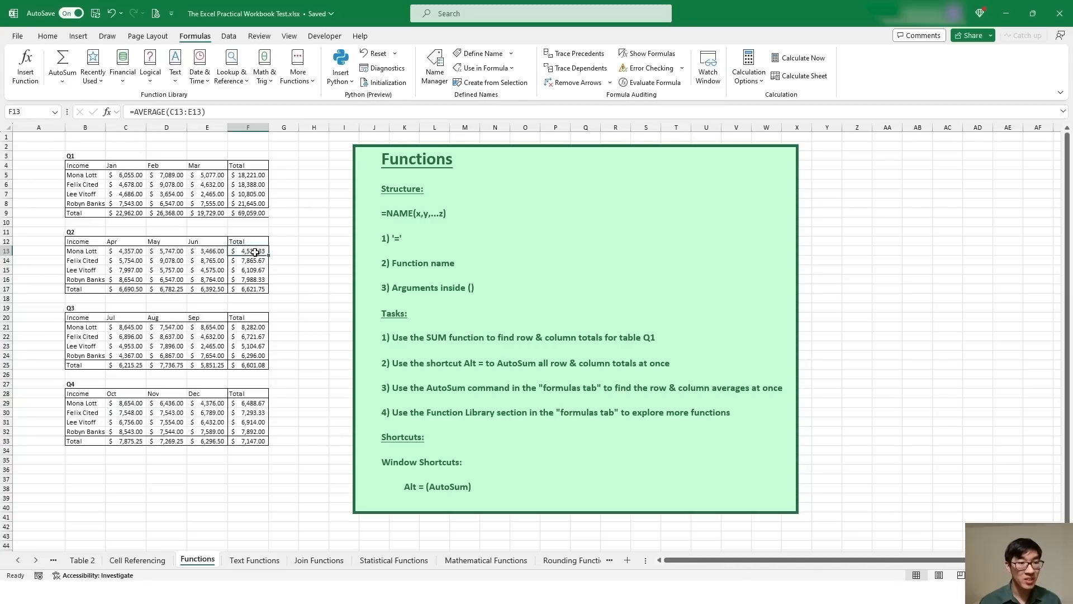
pyautogui.press('Escape')
pyautogui.doubleClick(257, 261)
pyautogui.press('Escape')
pyautogui.doubleClick(254, 270)
pyautogui.press('Escape')
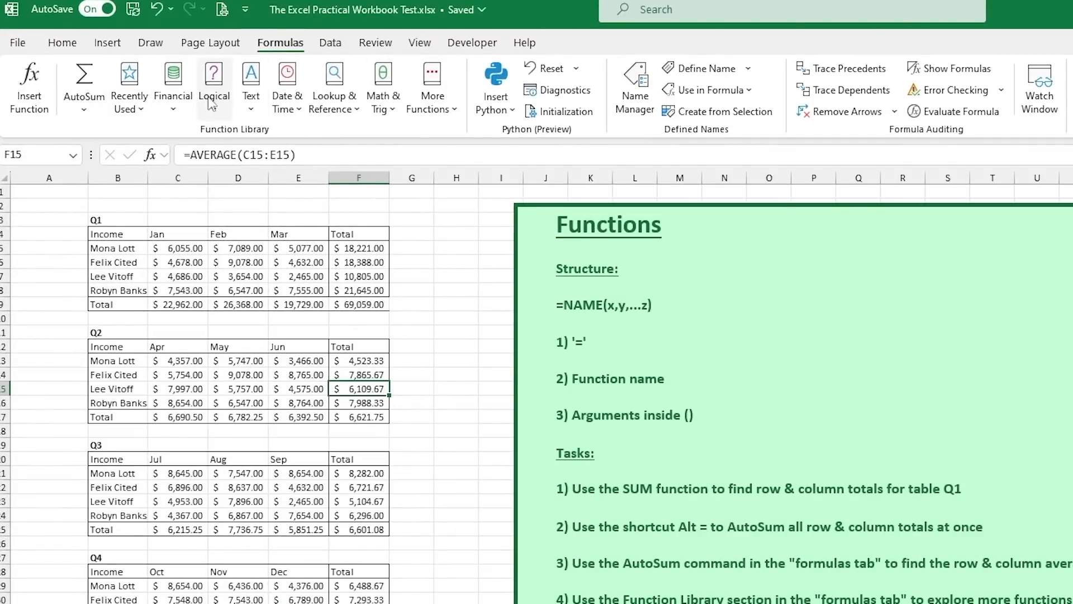
# Browse the function library's Financial, Logical, Text, Date & Time, Lookup & Reference, Math & Trig and More Functions categories.
pyautogui.click(178, 112)
pyautogui.click(179, 114)
pyautogui.click(180, 116)
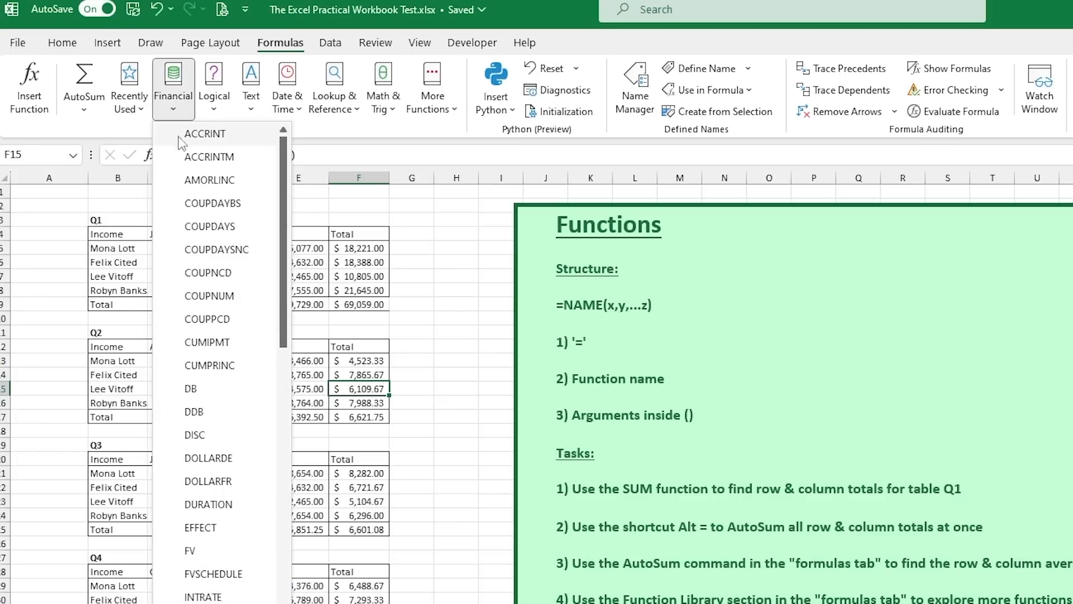
pyautogui.scroll(-10, 206, 191)
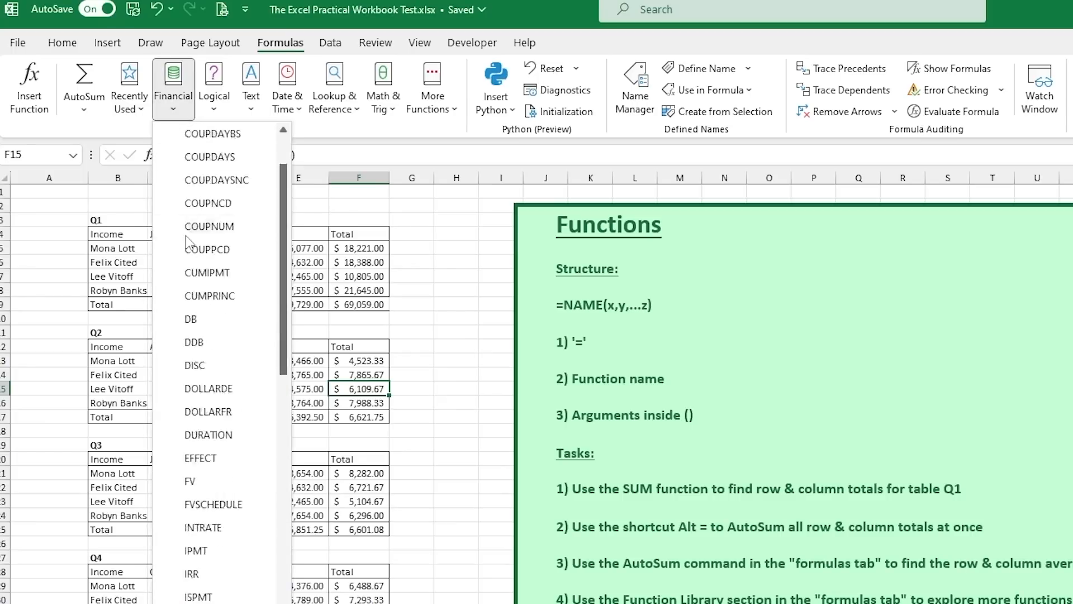
pyautogui.click(211, 112)
pyautogui.click(251, 102)
pyautogui.click(290, 106)
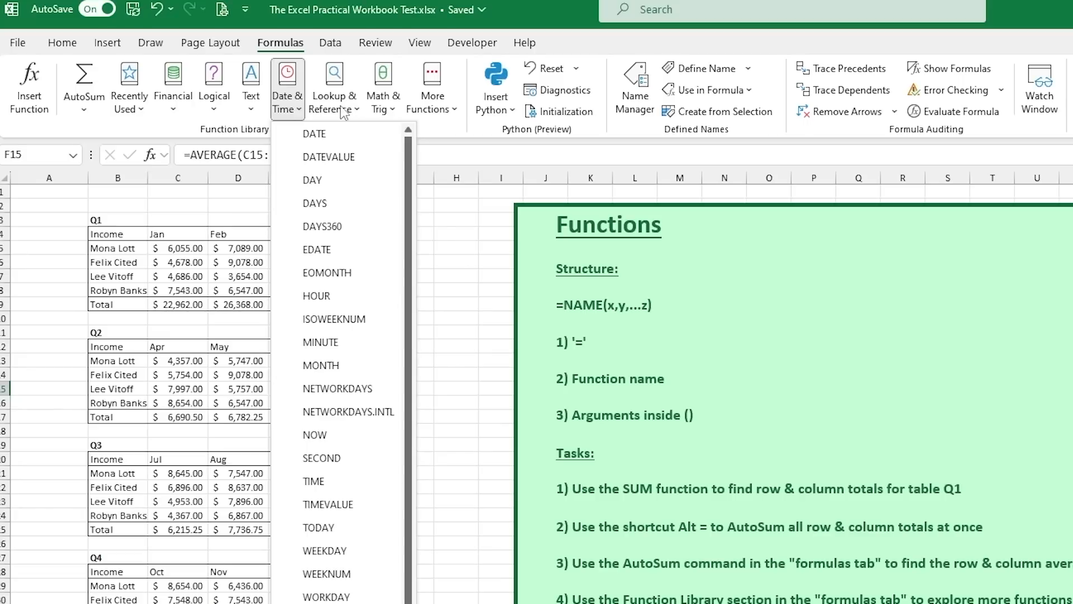
pyautogui.click(334, 105)
pyautogui.click(382, 109)
pyautogui.click(431, 111)
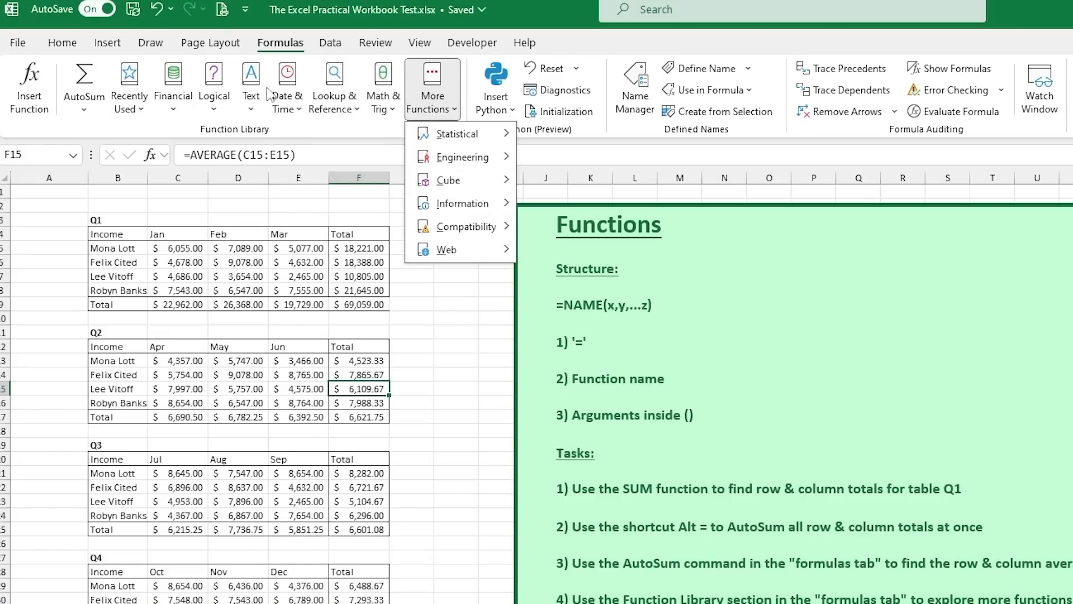
pyautogui.click(250, 103)
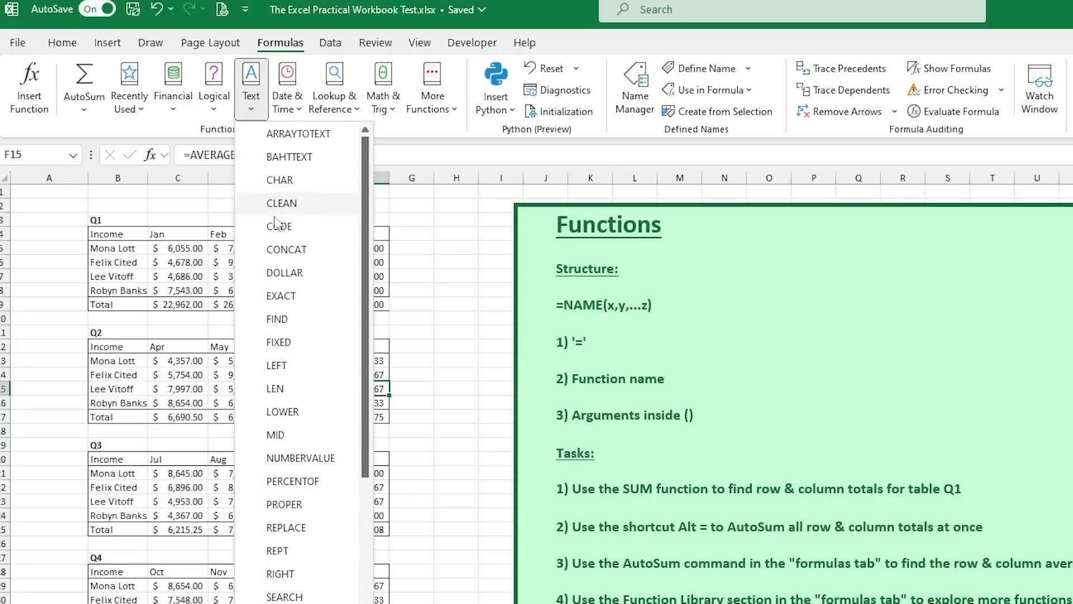
# View the arguments of the EXACT text function and dismiss them without entering anything.
pyautogui.click(283, 296)
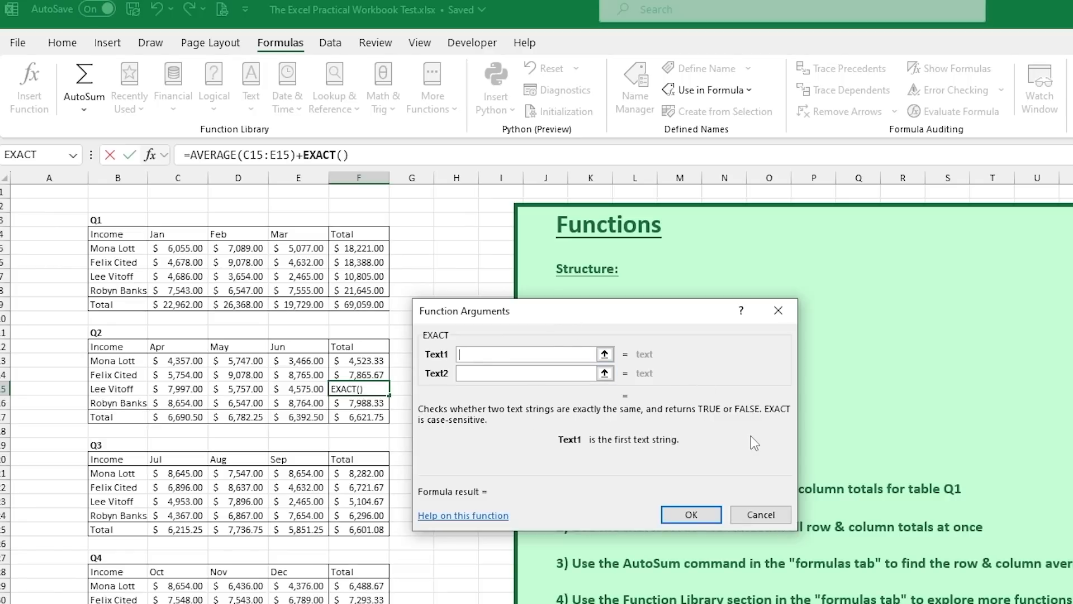
pyautogui.click(778, 311)
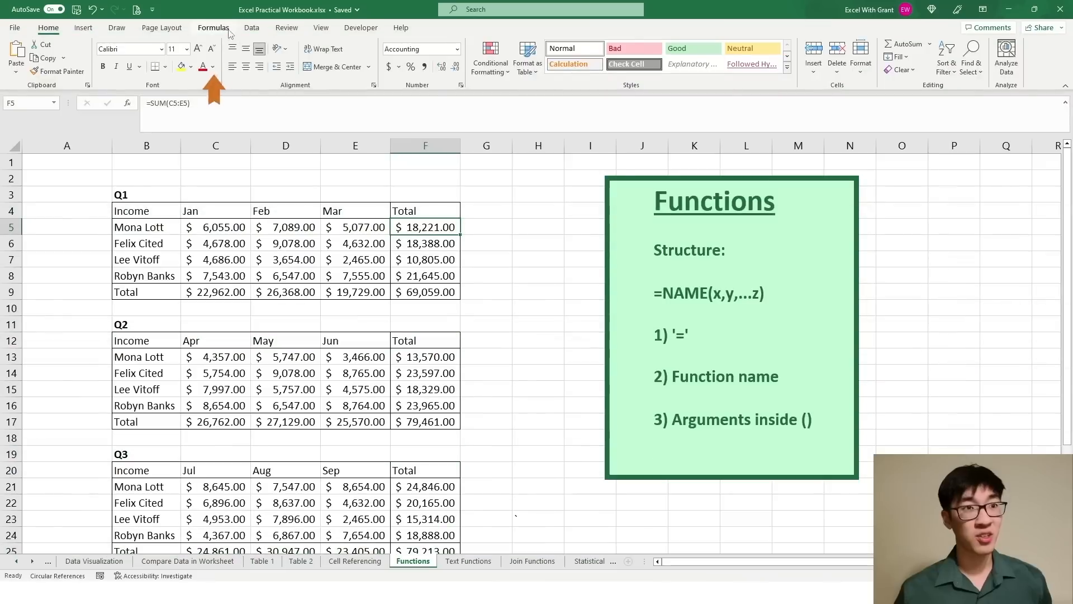
# Try AutoSum's Count Numbers on the first Q1 income row in F5, check the counted cells, and undo it.
pyautogui.click(213, 27)
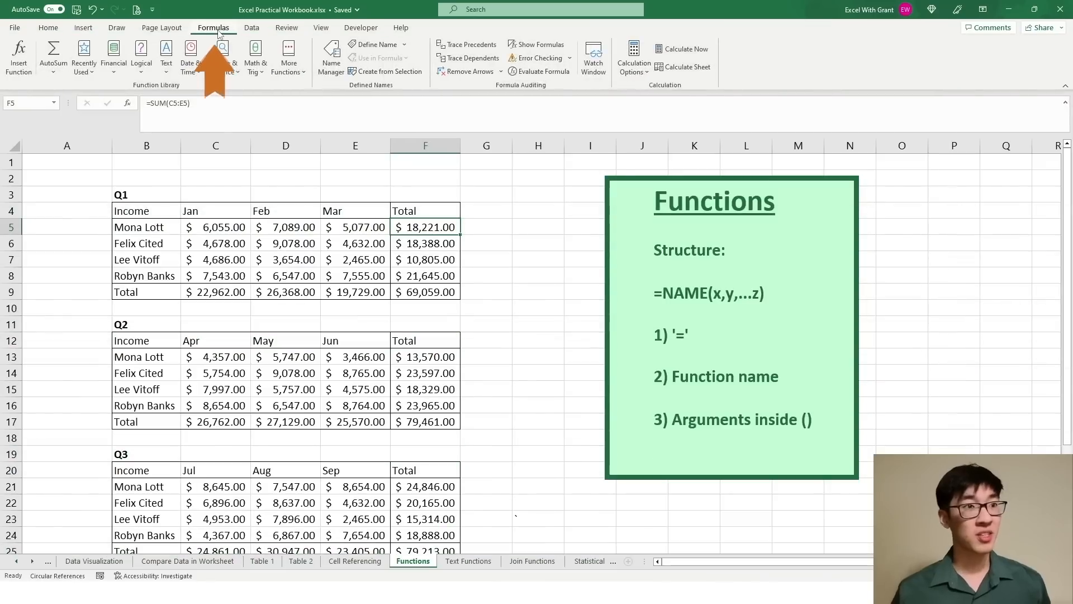
pyautogui.click(64, 72)
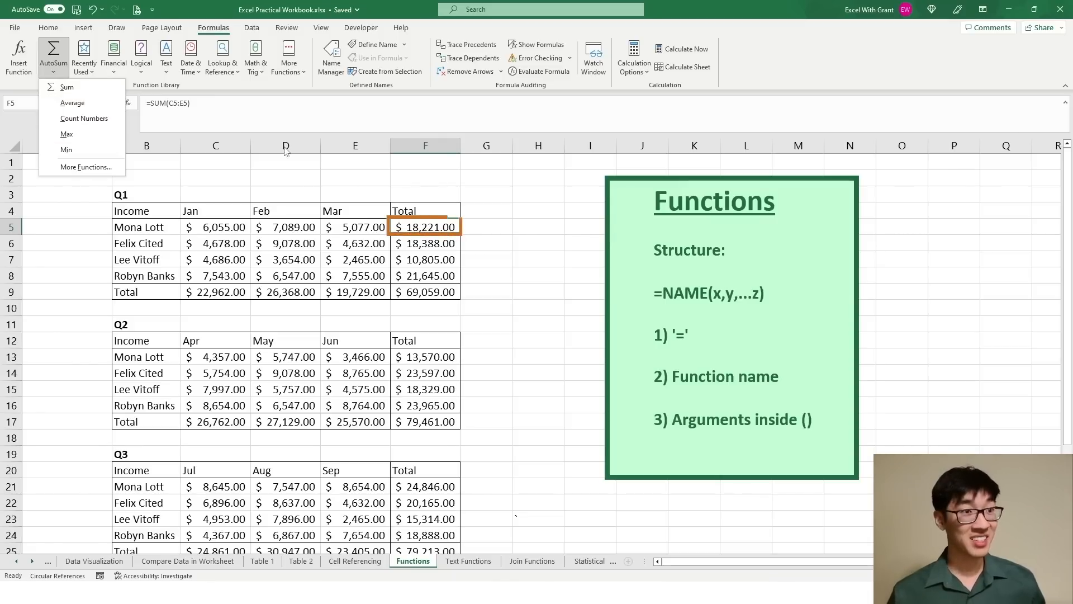
pyautogui.click(104, 120)
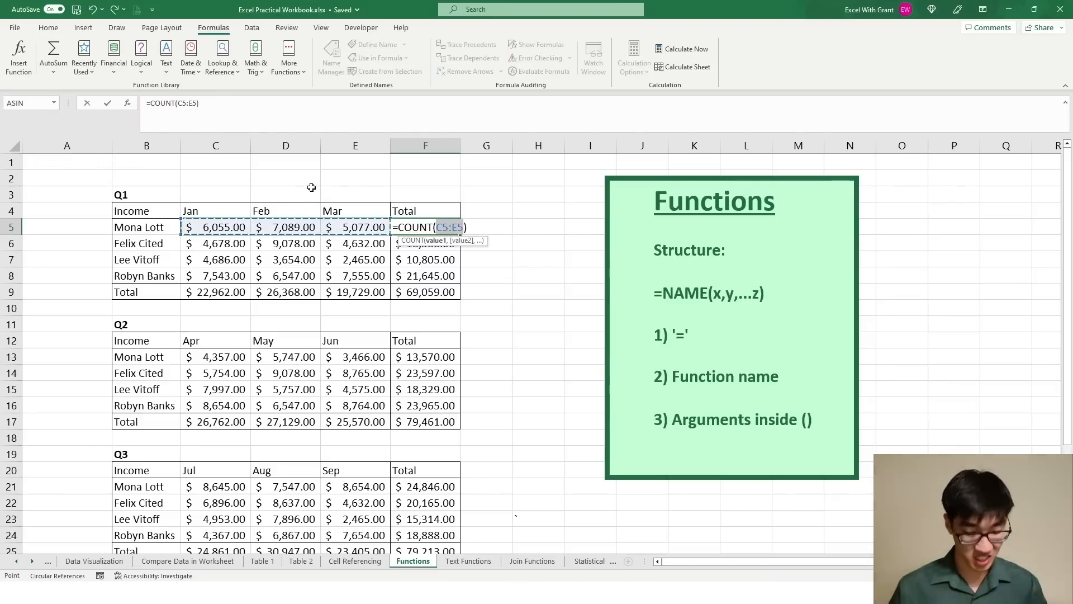
pyautogui.press('Return')
pyautogui.click(441, 227)
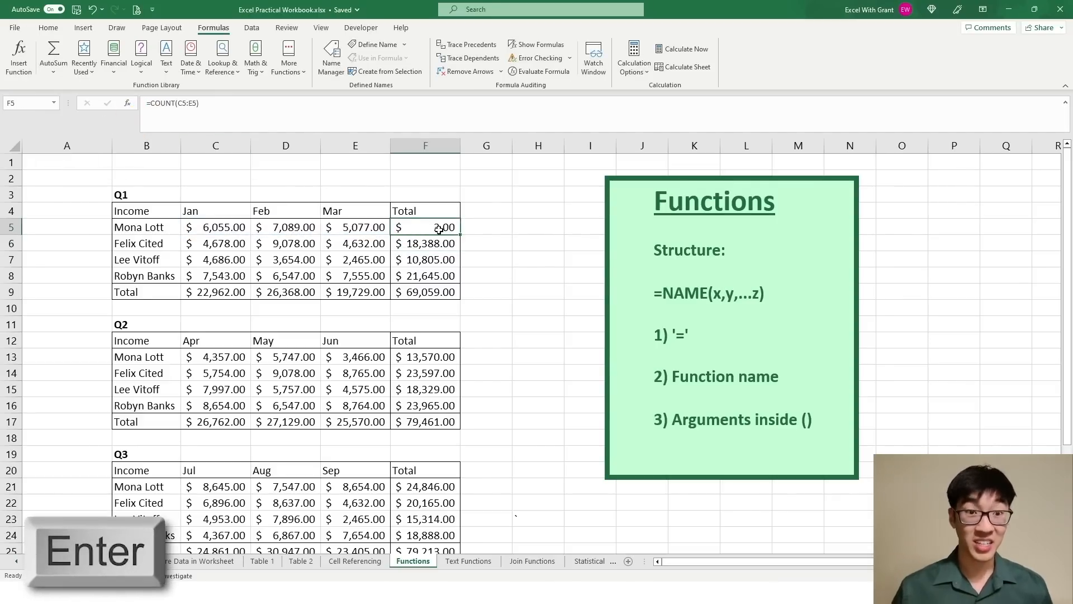
pyautogui.click(298, 229)
pyautogui.click(335, 228)
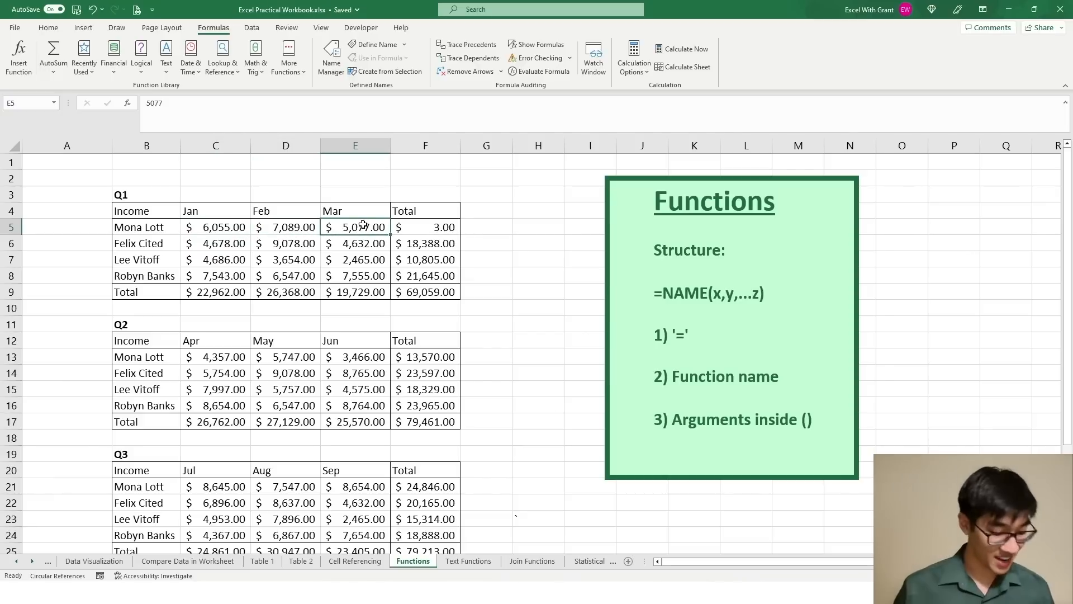
pyautogui.hotkey('ctrl', 'z')
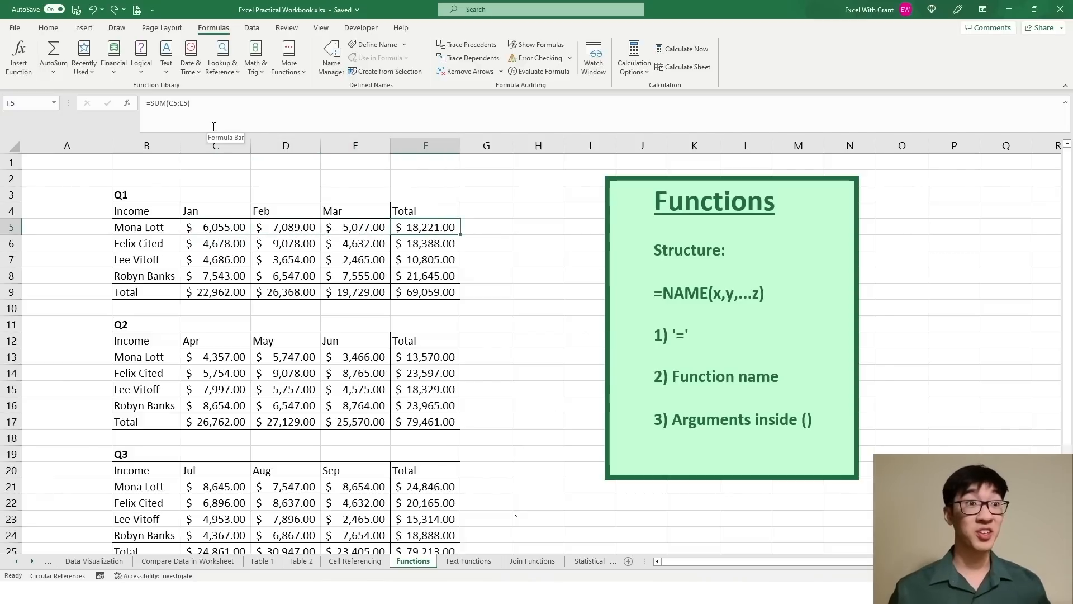
# Browse the Financial, Logical, Text, Date & Time and Lookup & Reference function lists without inserting a function.
pyautogui.click(112, 67)
pyautogui.click(141, 66)
pyautogui.click(169, 72)
pyautogui.click(191, 71)
pyautogui.click(218, 69)
pyautogui.scroll(-5, 256, 139)
pyautogui.scroll(5, 256, 139)
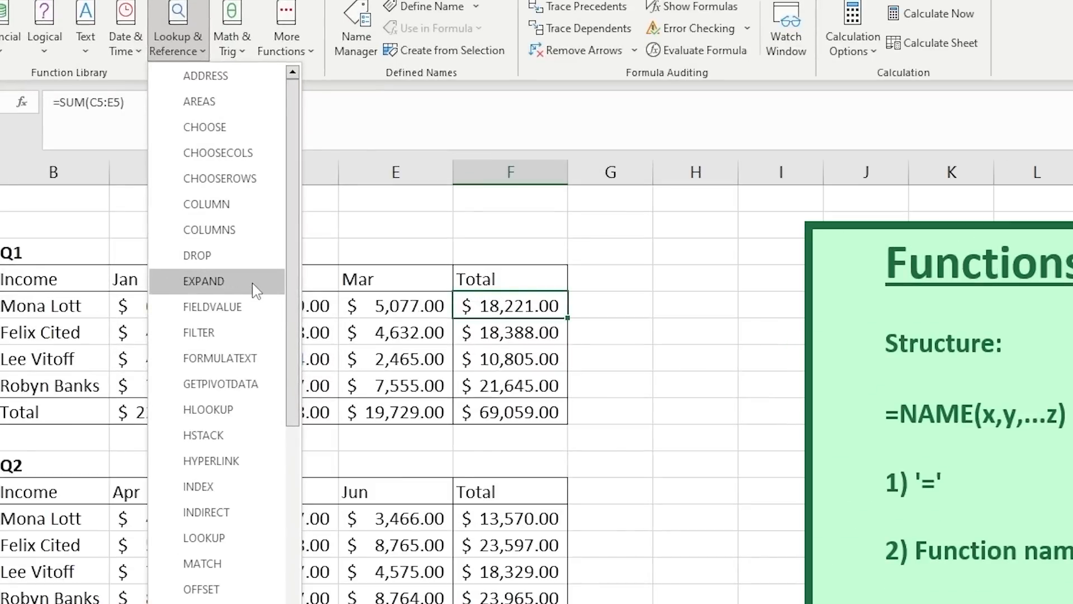
pyautogui.click(263, 280)
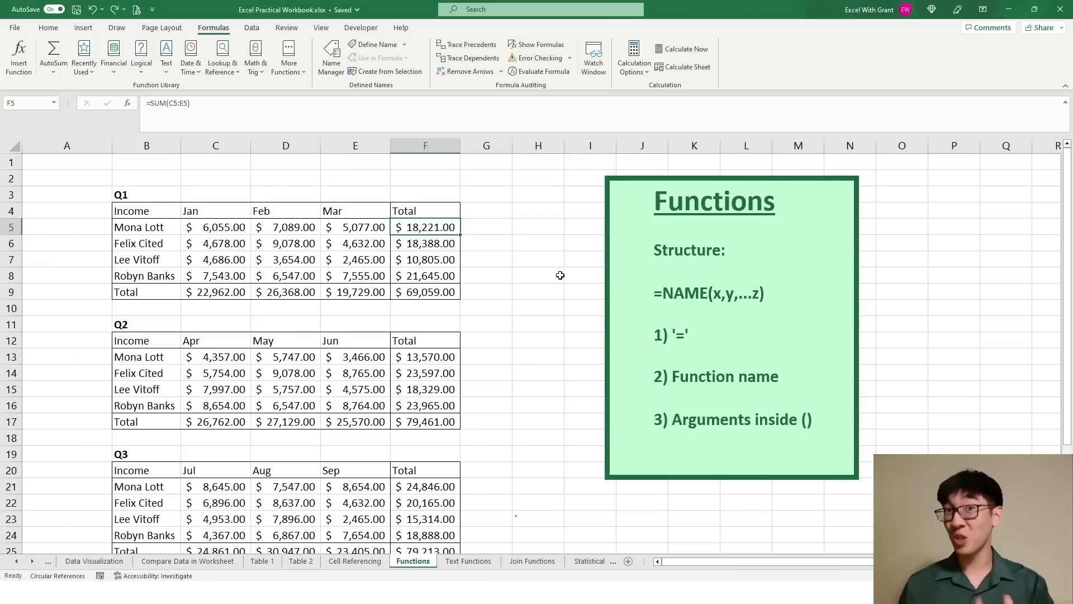
# Inspect the irregular spacing of the names in B3:B5 on the Text Functions sheet.
pyautogui.hotkey('ctrl', 'Home')
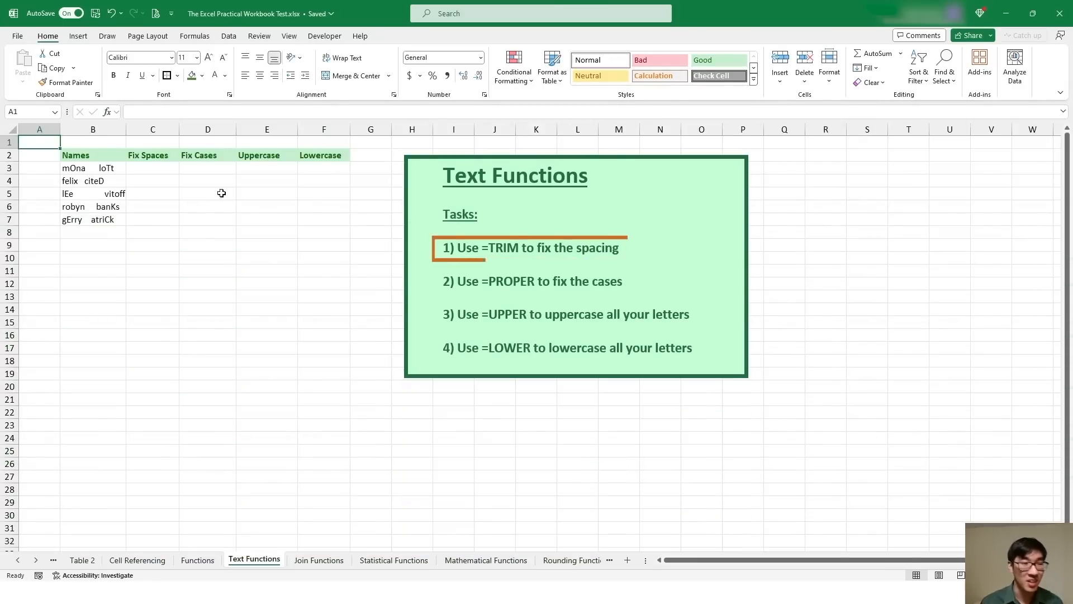
pyautogui.doubleClick(95, 169)
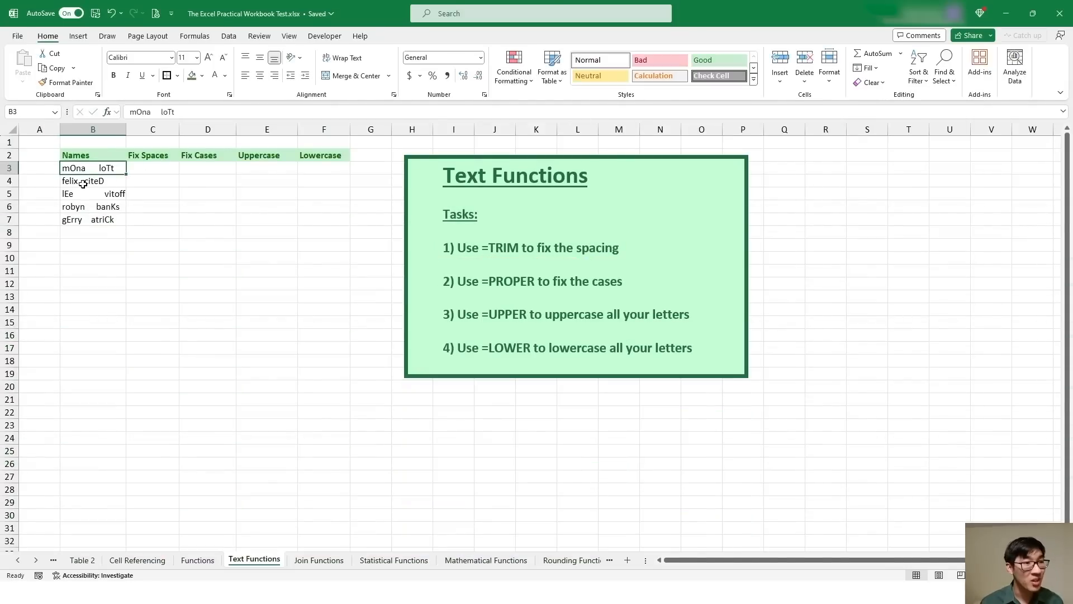
pyautogui.doubleClick(96, 181)
pyautogui.doubleClick(99, 194)
pyautogui.press('Escape')
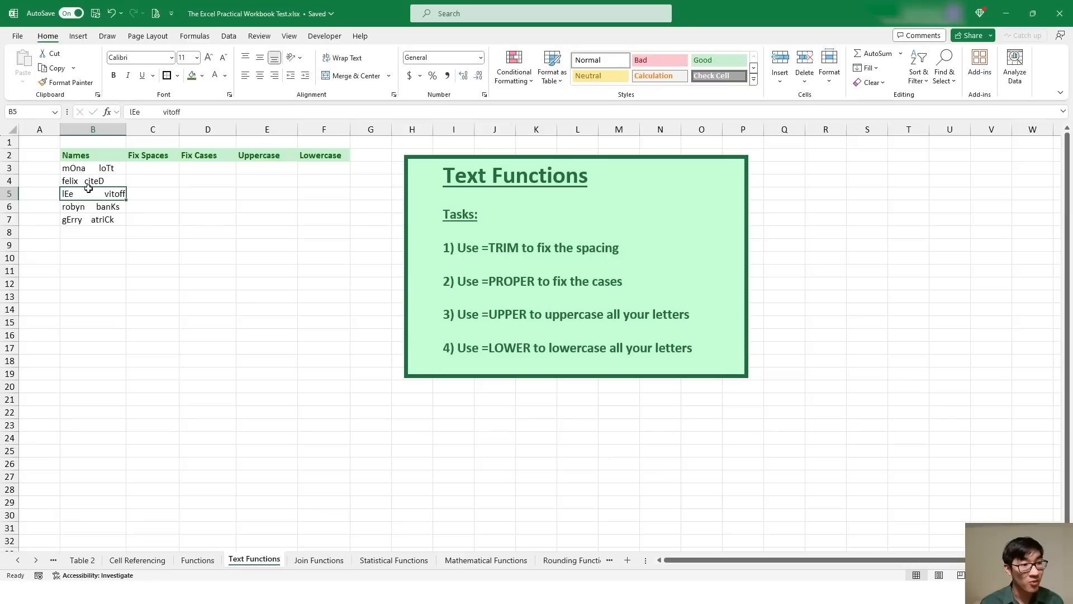
pyautogui.click(153, 169)
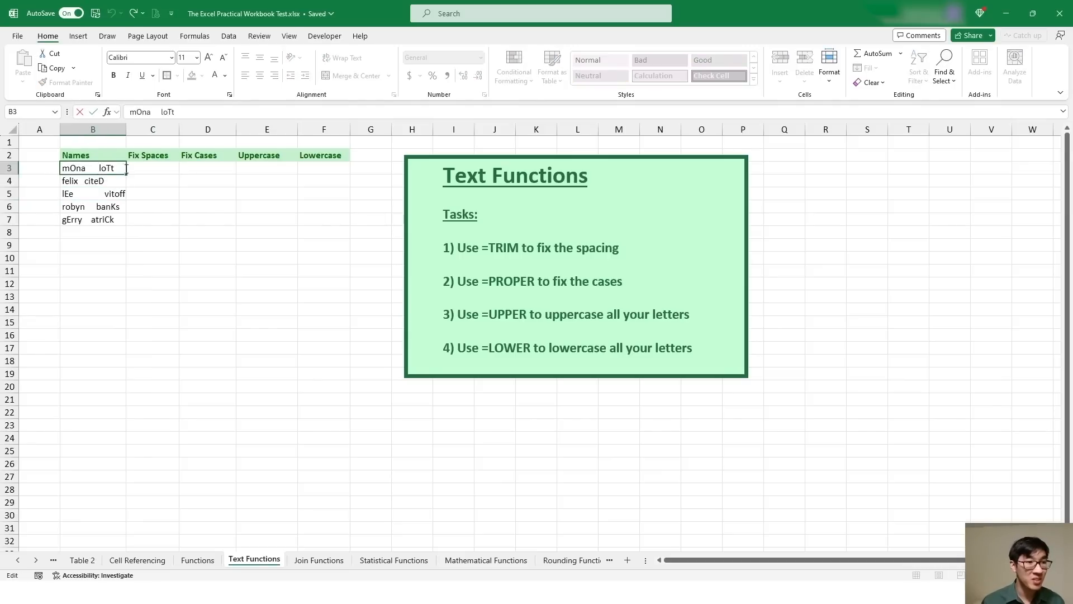
# Enter =TRIM(B3) in C3 of the Fix Spaces column and fill it down to C7.
pyautogui.click(150, 166)
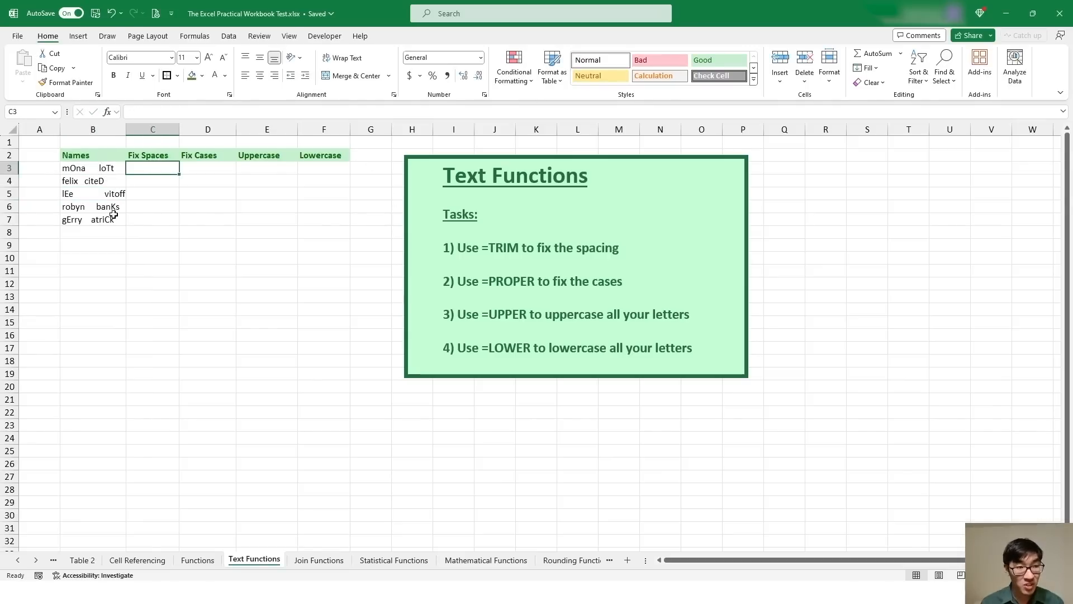
pyautogui.write('=')
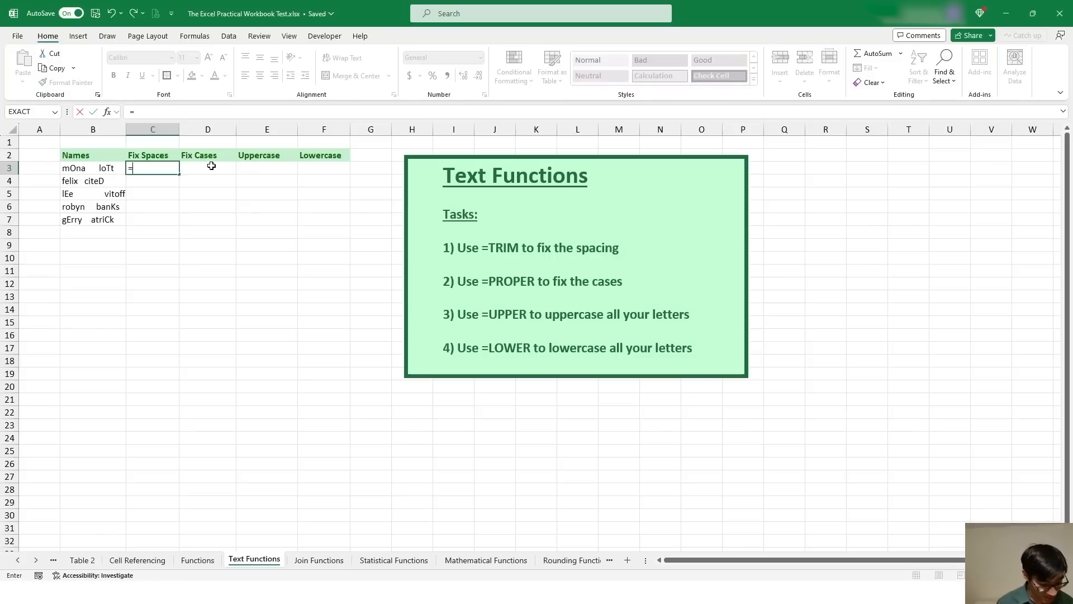
pyautogui.write('TRIM(')
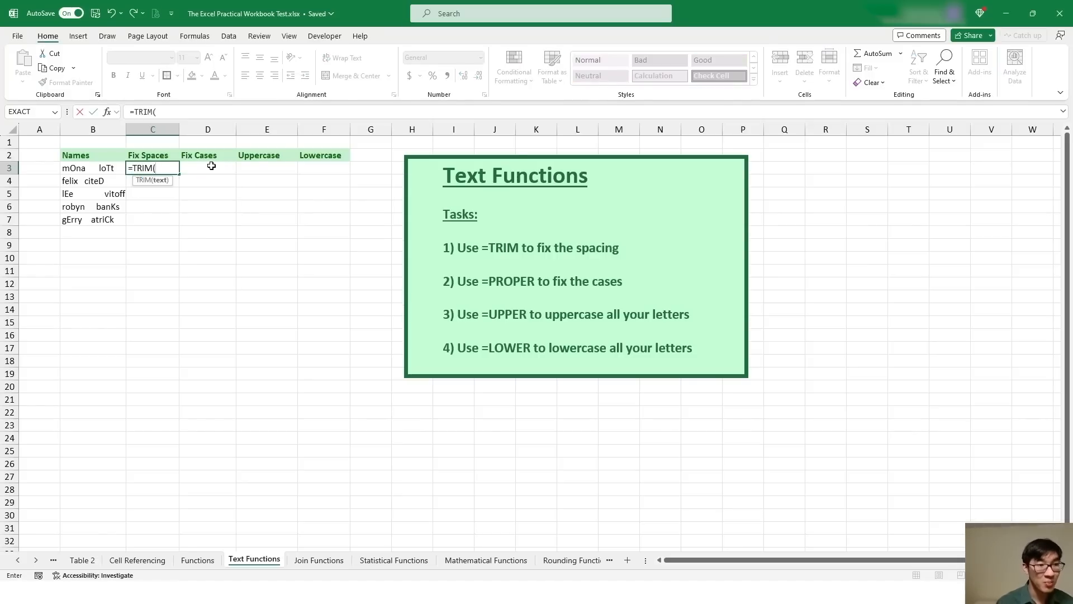
pyautogui.click(111, 165)
pyautogui.write(')')
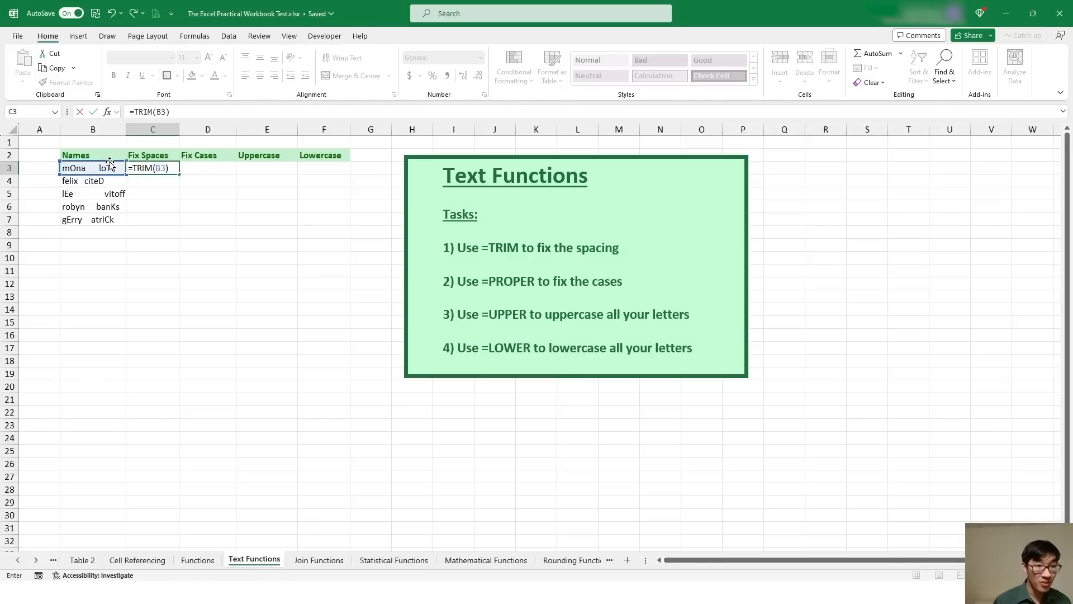
pyautogui.press('Return')
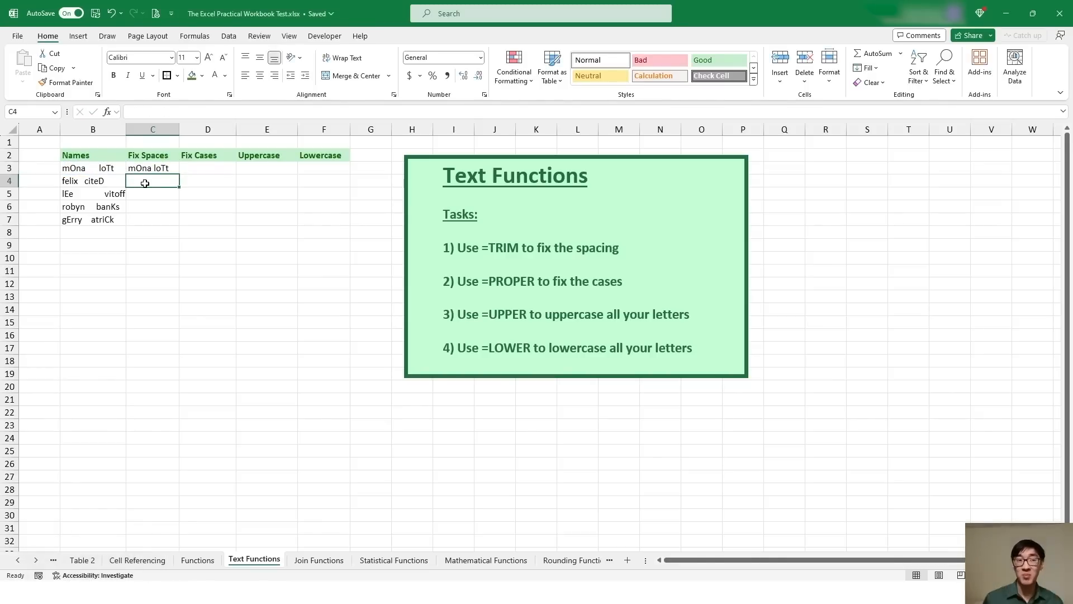
pyautogui.click(155, 168)
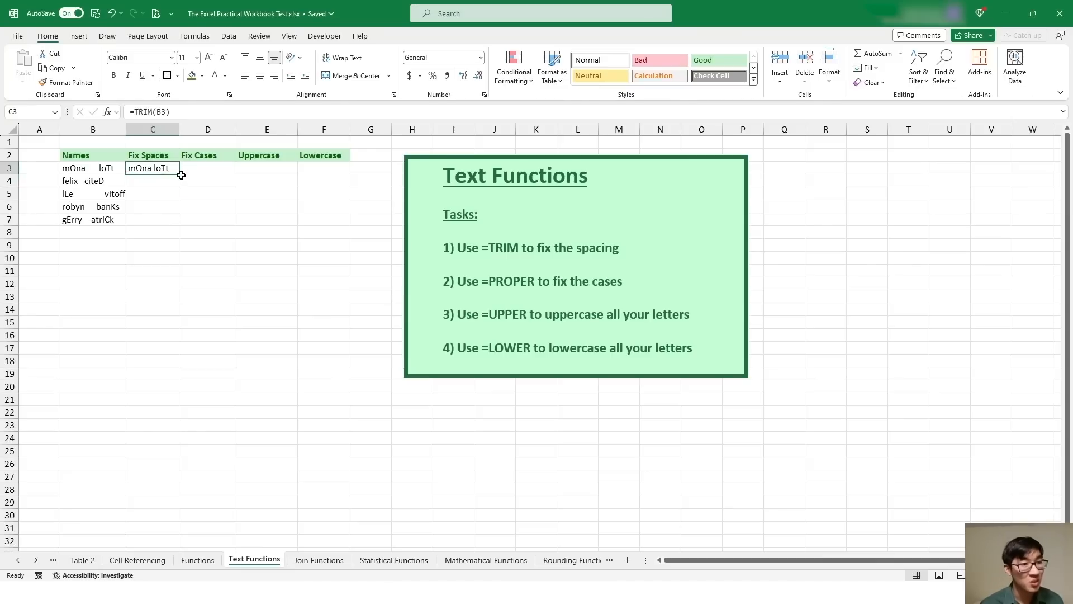
pyautogui.doubleClick(181, 175)
# Check the TRIM formulas in C4:C6 and return to C3 to review the names' letter case.
pyautogui.click(168, 178)
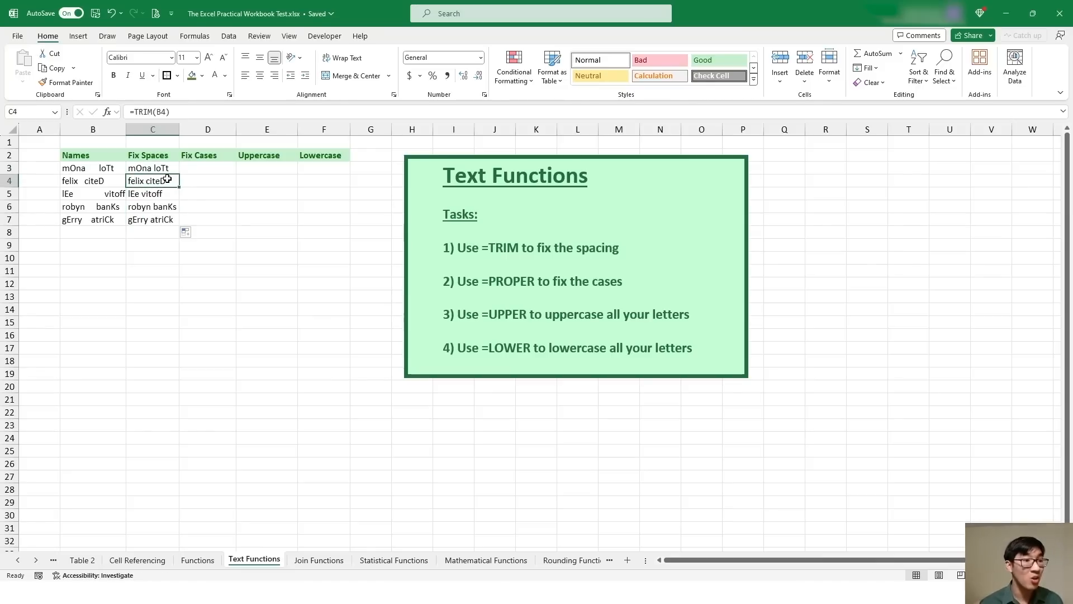
pyautogui.click(149, 194)
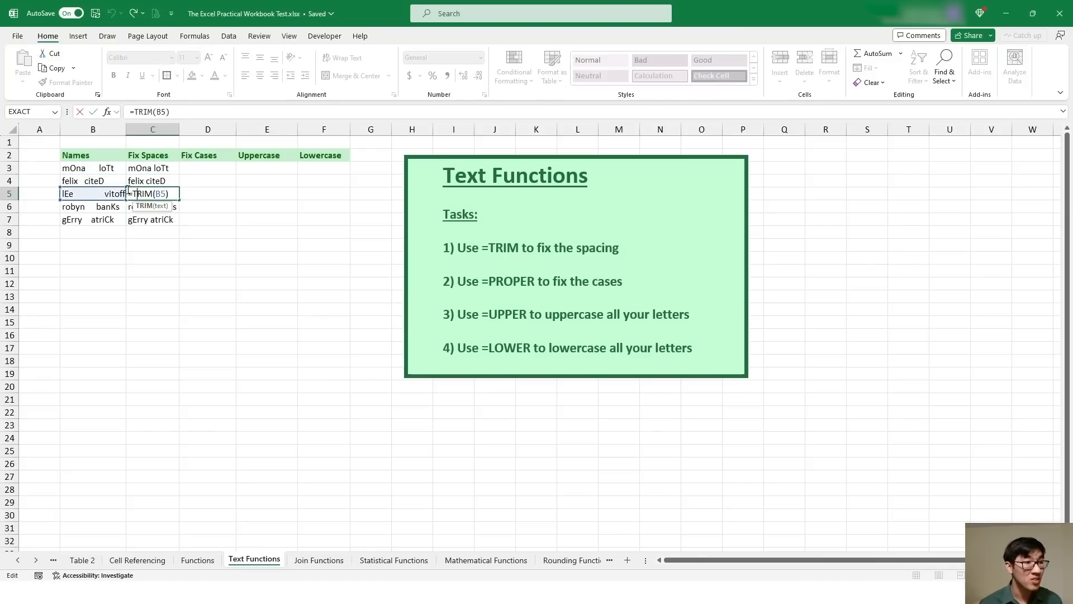
pyautogui.doubleClick(153, 207)
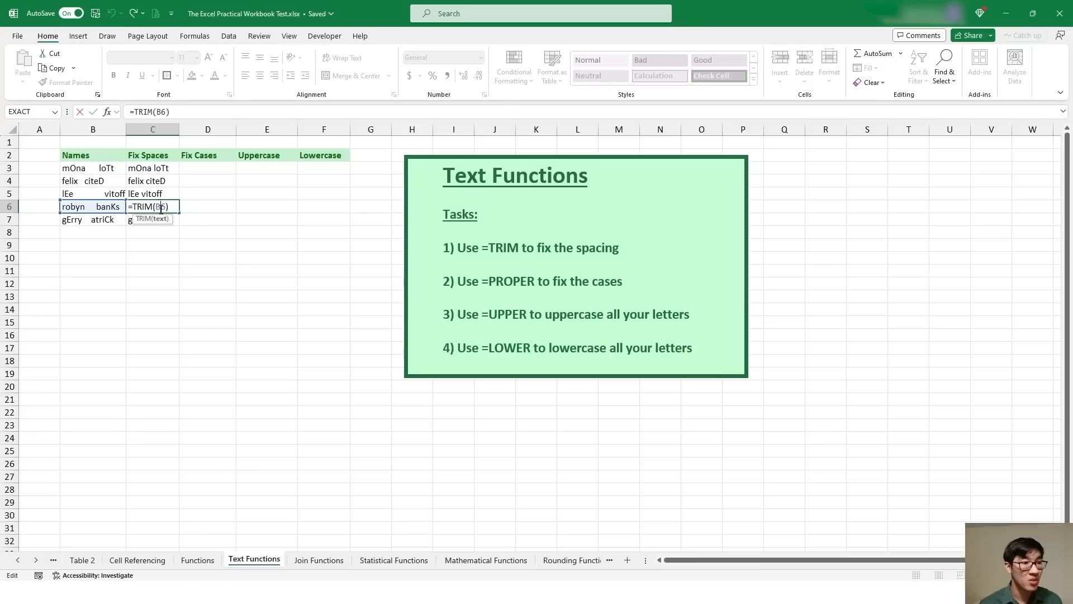
pyautogui.press('Escape')
pyautogui.click(208, 170)
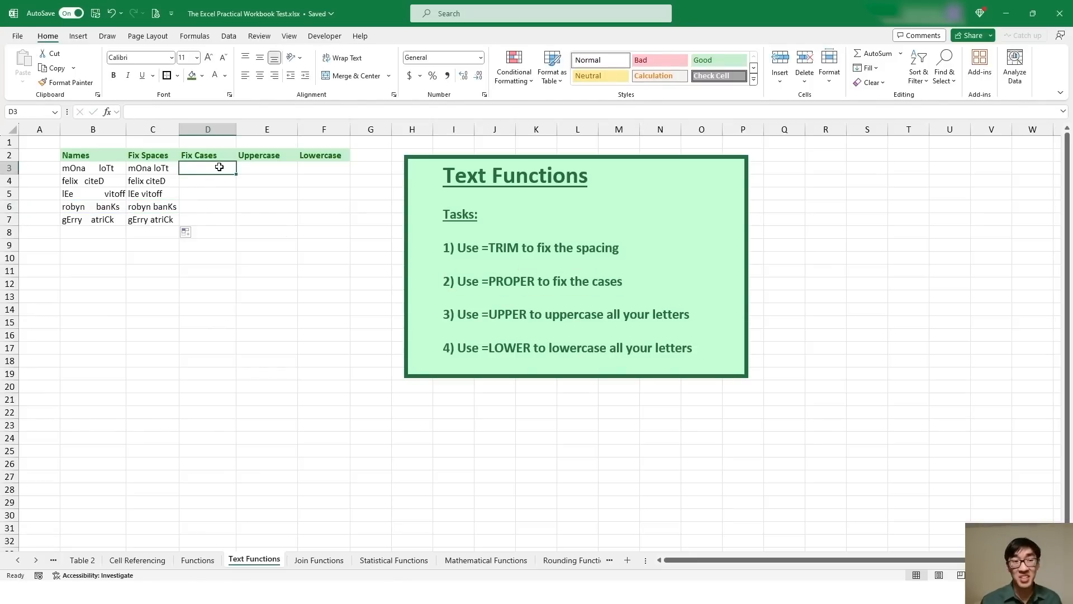
pyautogui.press('Left')
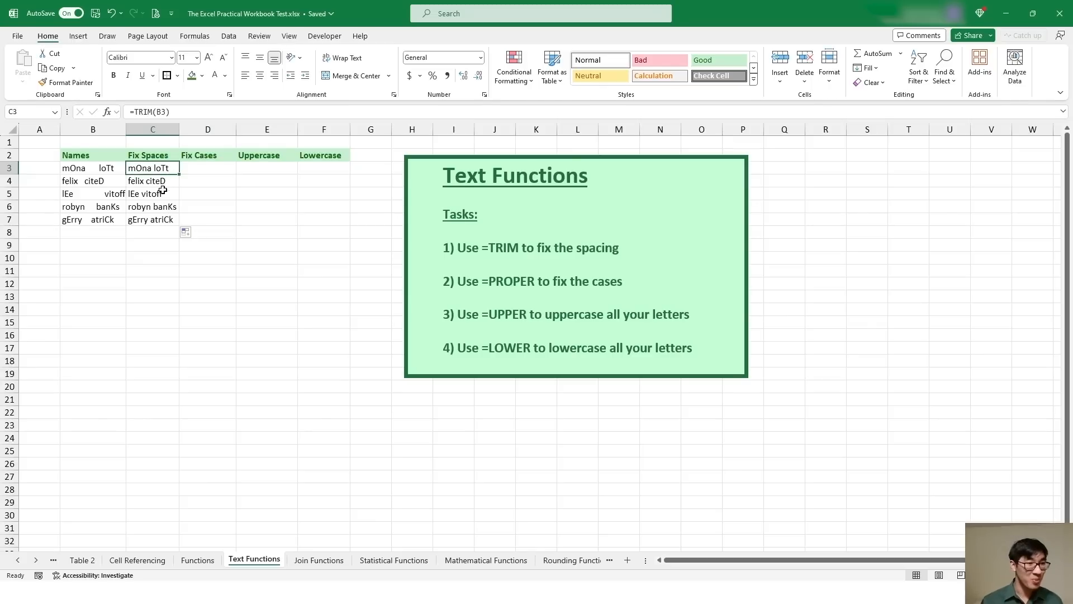
# Enter =PROPER(C3) in D3 of the Fix Cases column and fill it down to D7.
pyautogui.click(198, 167)
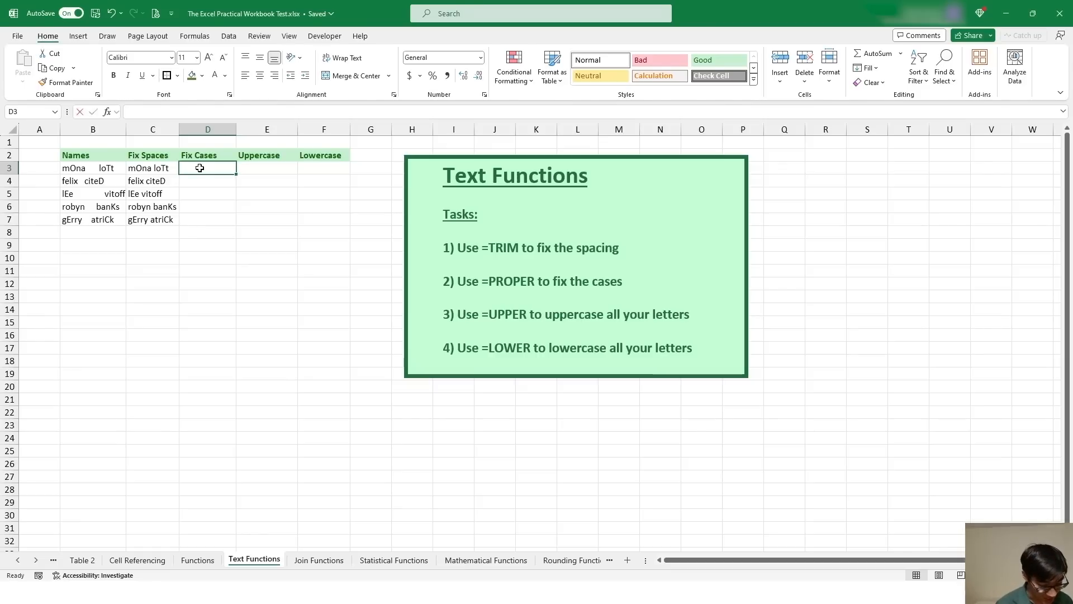
pyautogui.write('=')
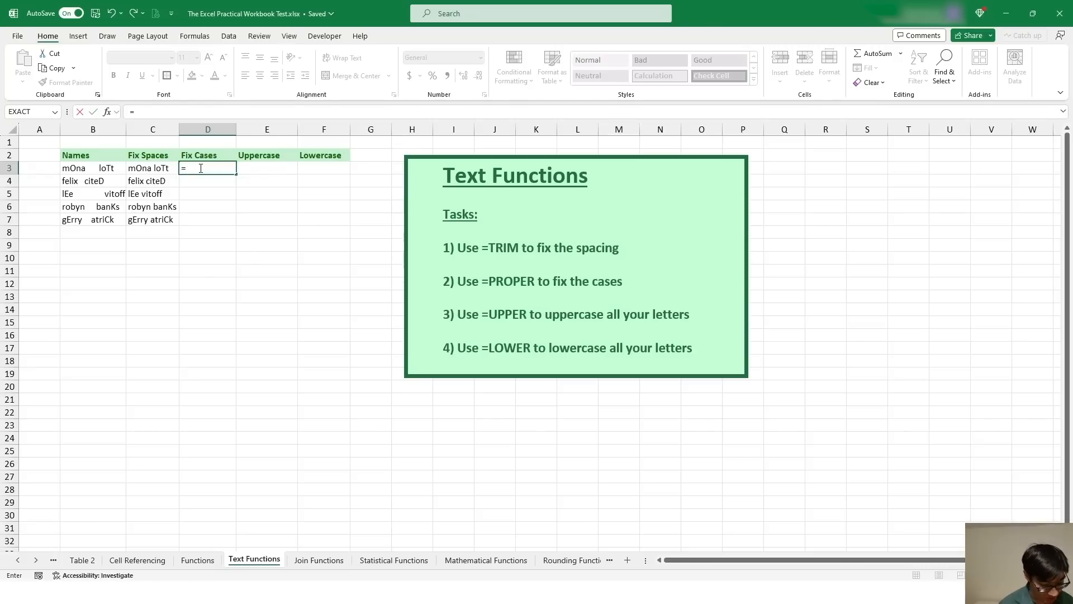
pyautogui.write('PROPER(')
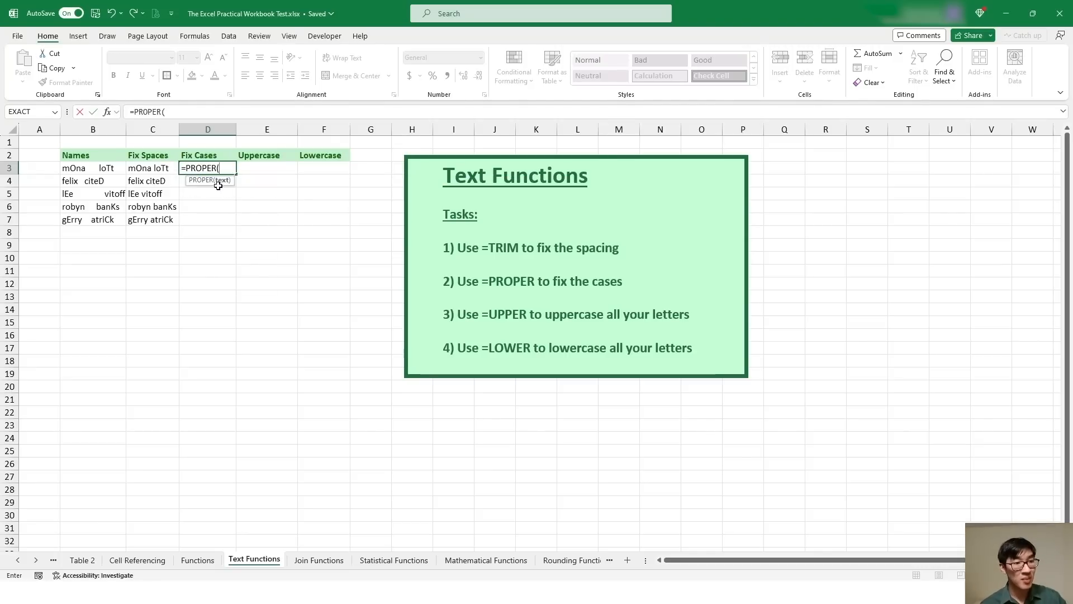
pyautogui.click(151, 168)
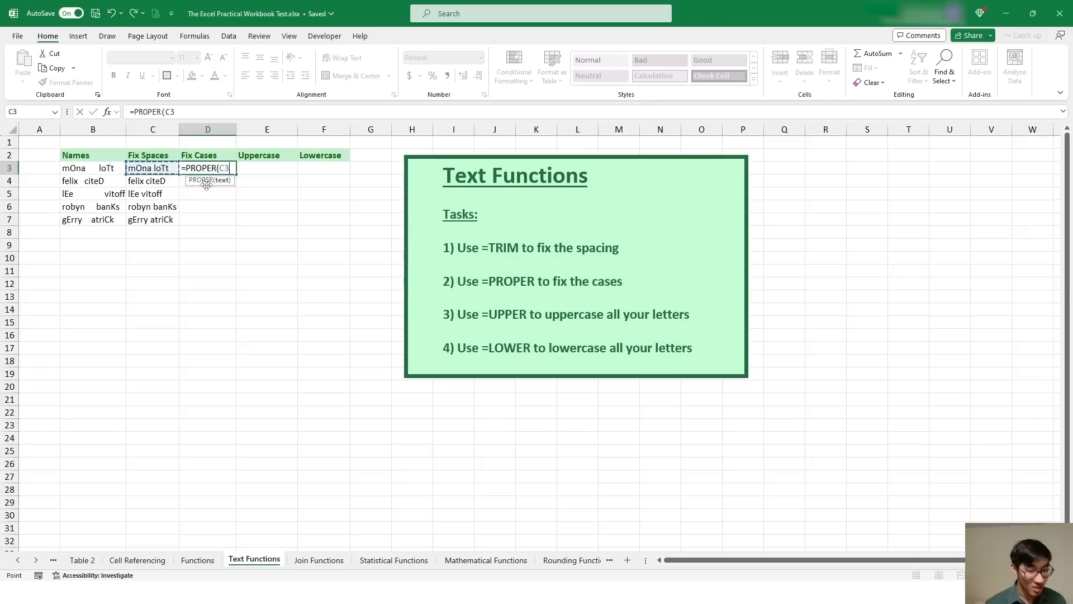
pyautogui.write(')')
pyautogui.press('Return')
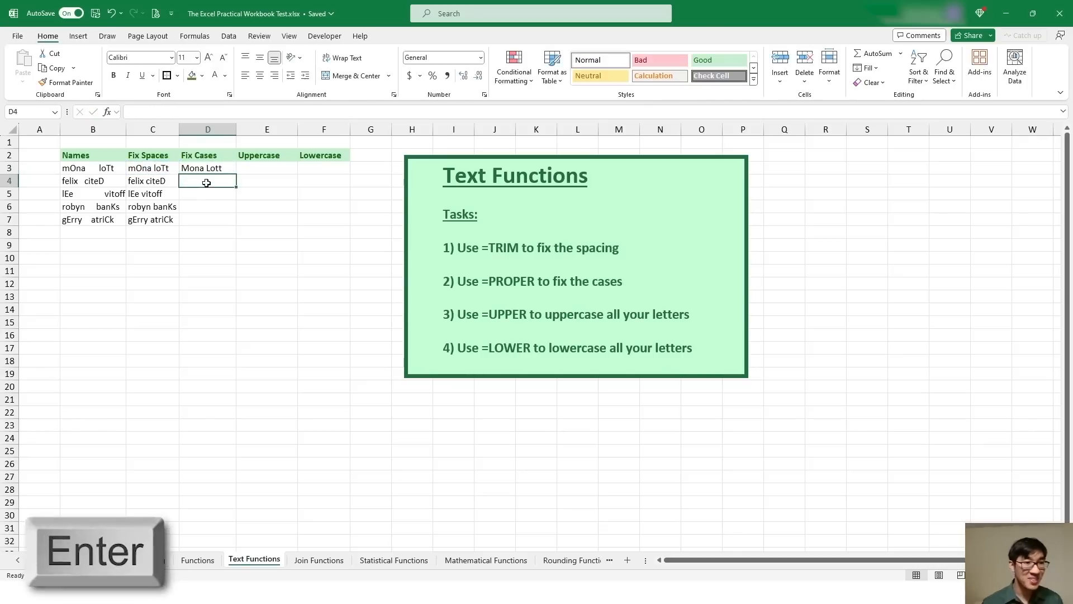
pyautogui.click(218, 168)
pyautogui.doubleClick(236, 175)
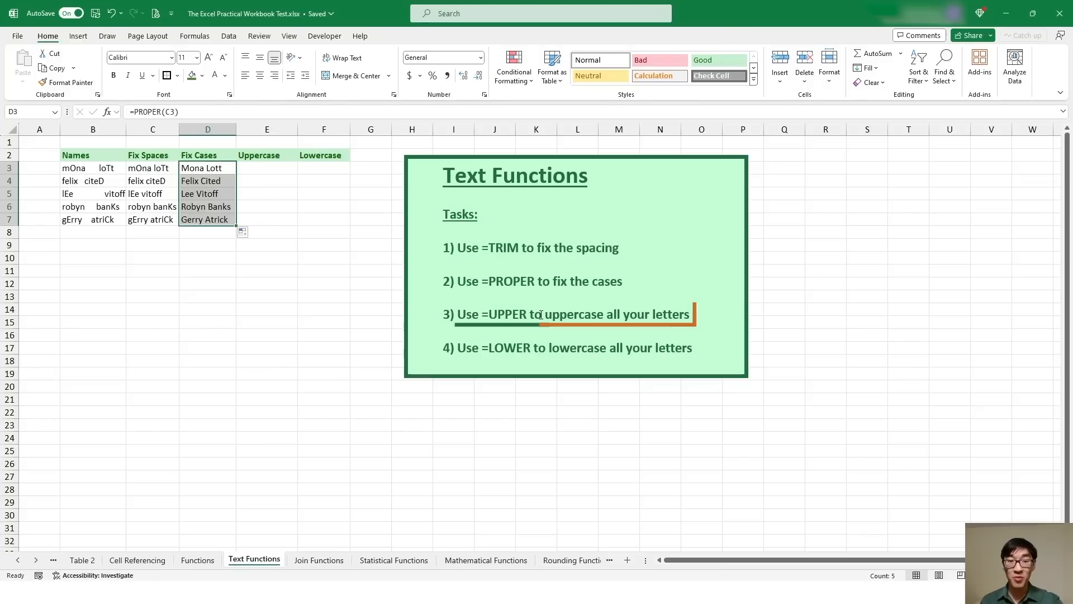
# Enter =UPPER(D3) in E3 of the Uppercase column and fill it down to E7.
pyautogui.click(283, 166)
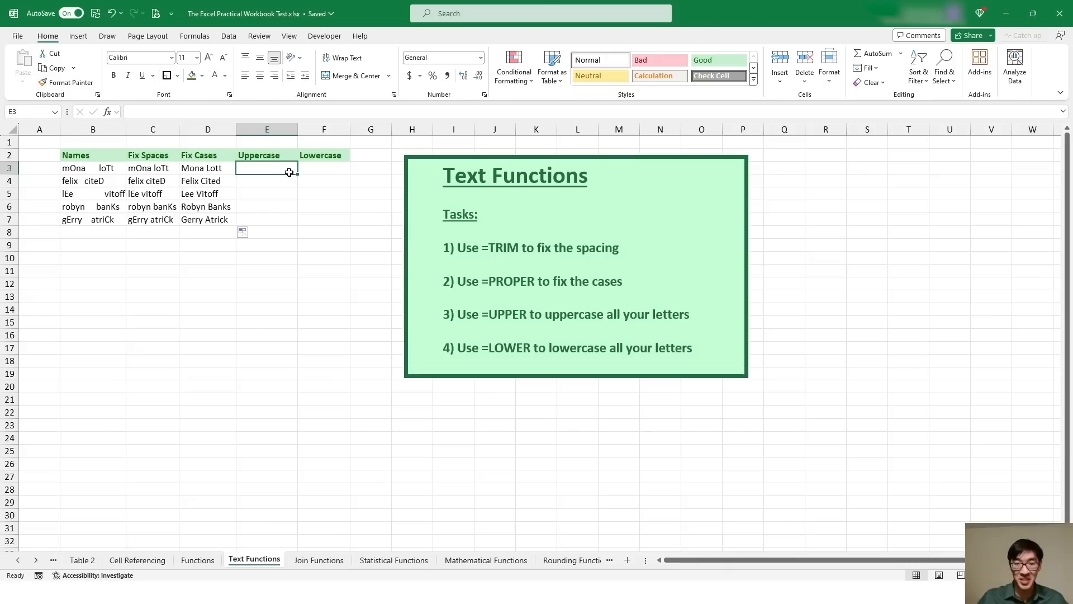
pyautogui.write('=')
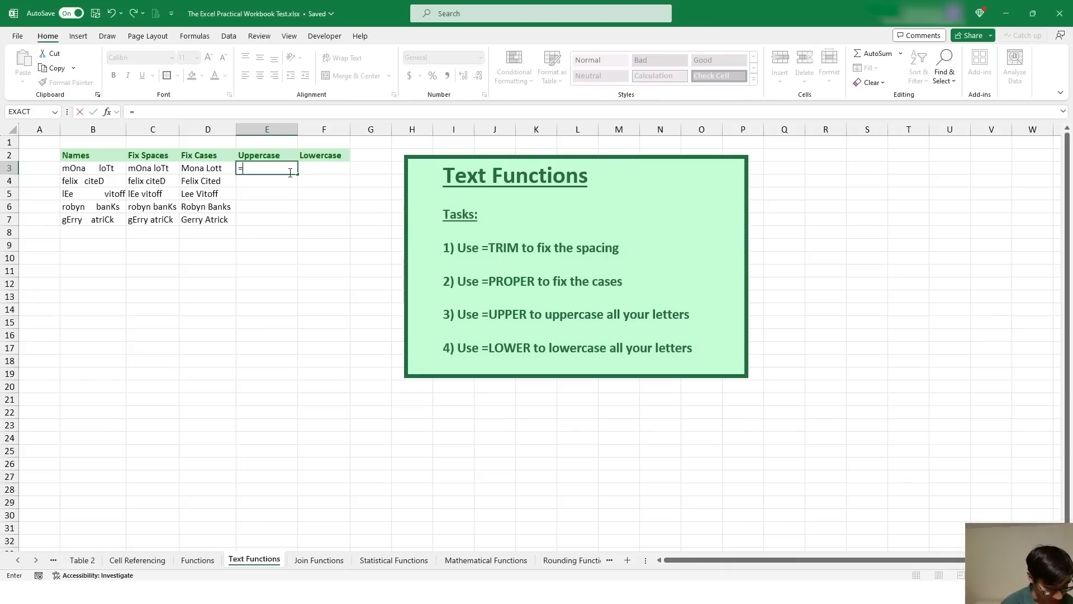
pyautogui.write('UPPER(')
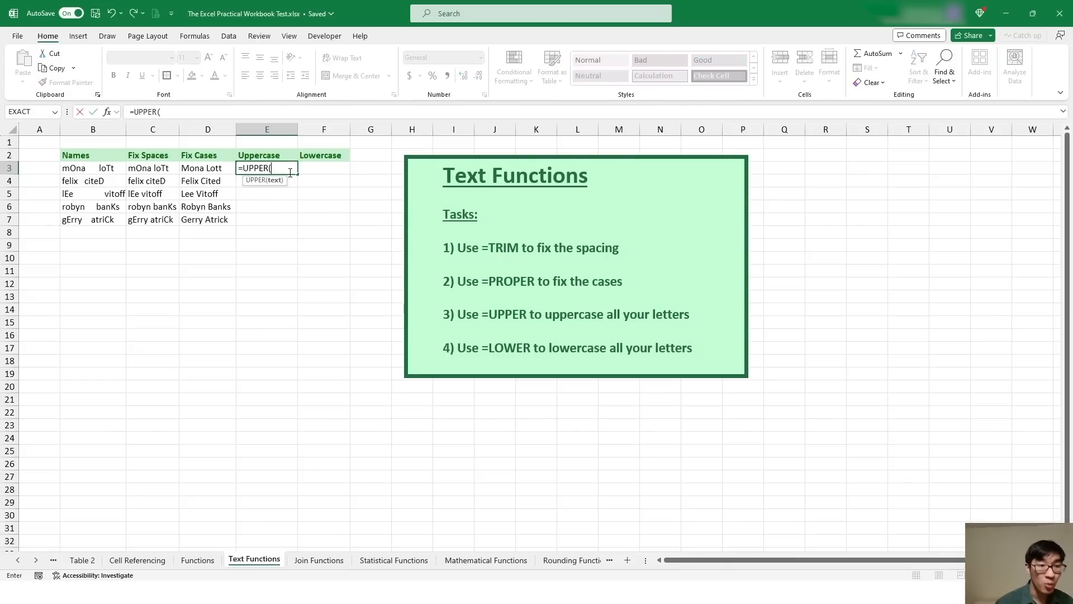
pyautogui.click(227, 167)
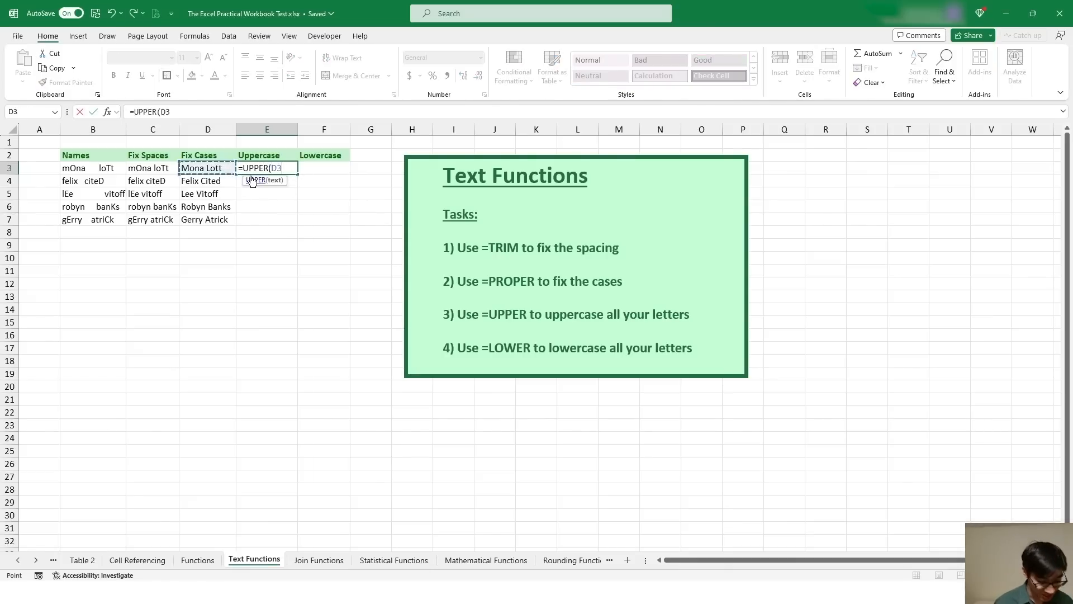
pyautogui.write(')')
pyautogui.press('Return')
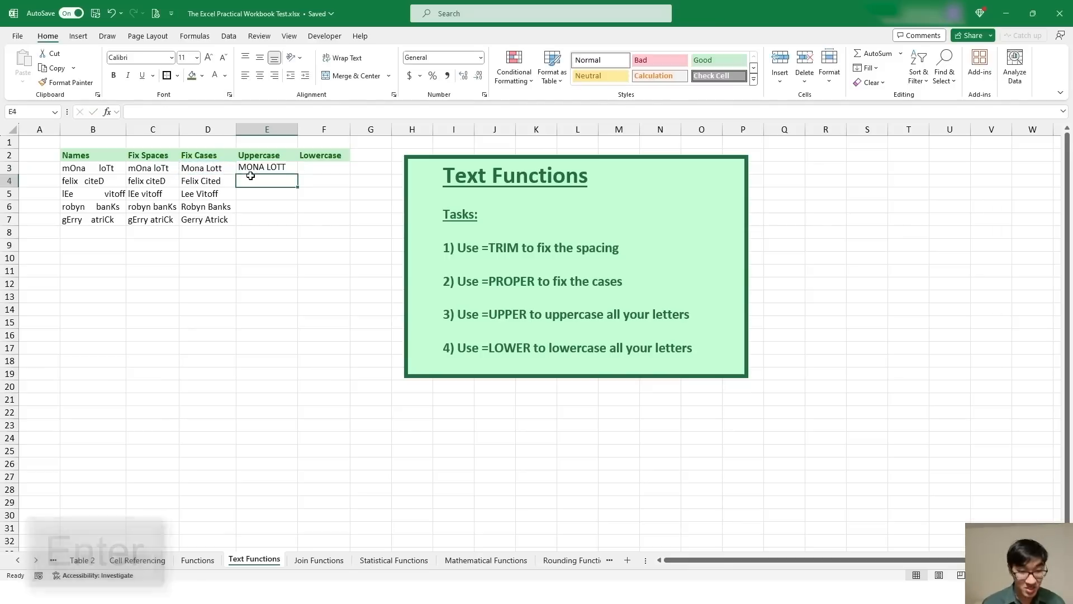
pyautogui.click(279, 170)
pyautogui.doubleClick(298, 175)
pyautogui.click(44, 142)
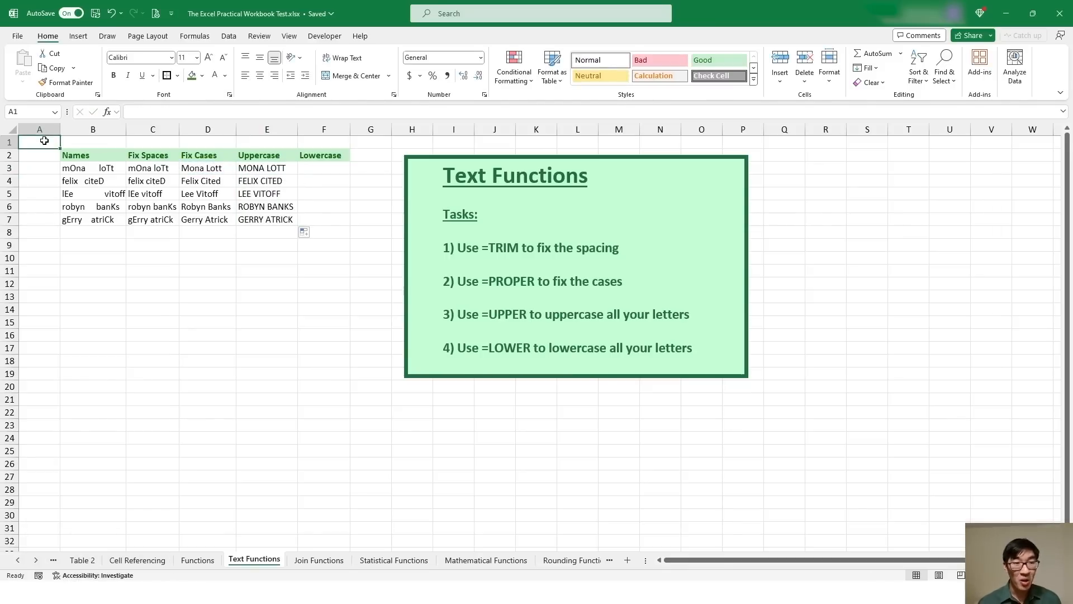
# Enter =LOWER(E3) in F3 and fill it down the Lowercase column.
pyautogui.click(322, 168)
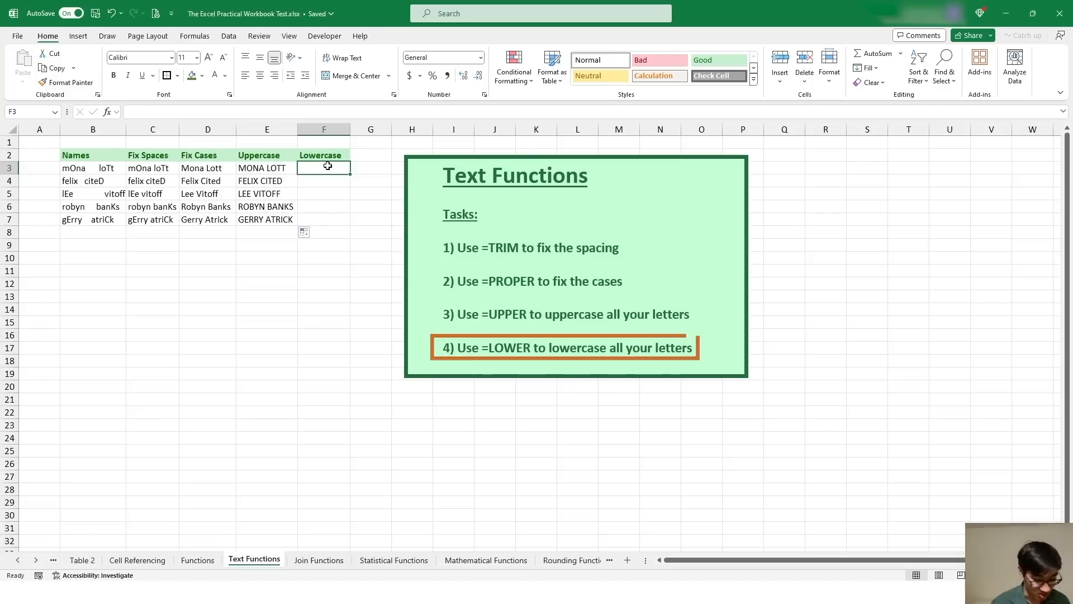
pyautogui.write('=LOWER(')
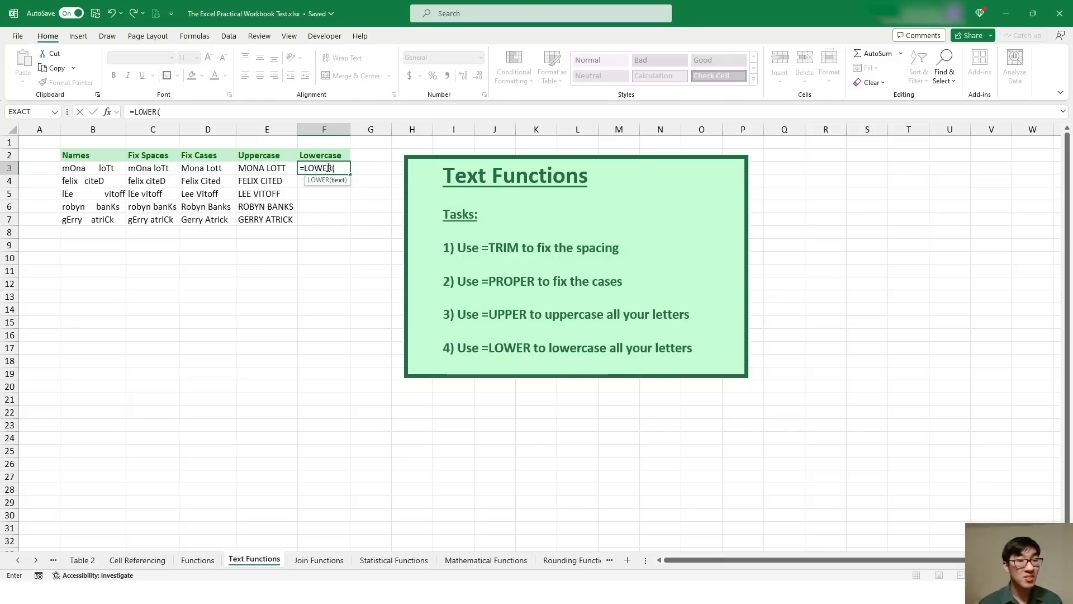
pyautogui.click(273, 167)
pyautogui.write(')')
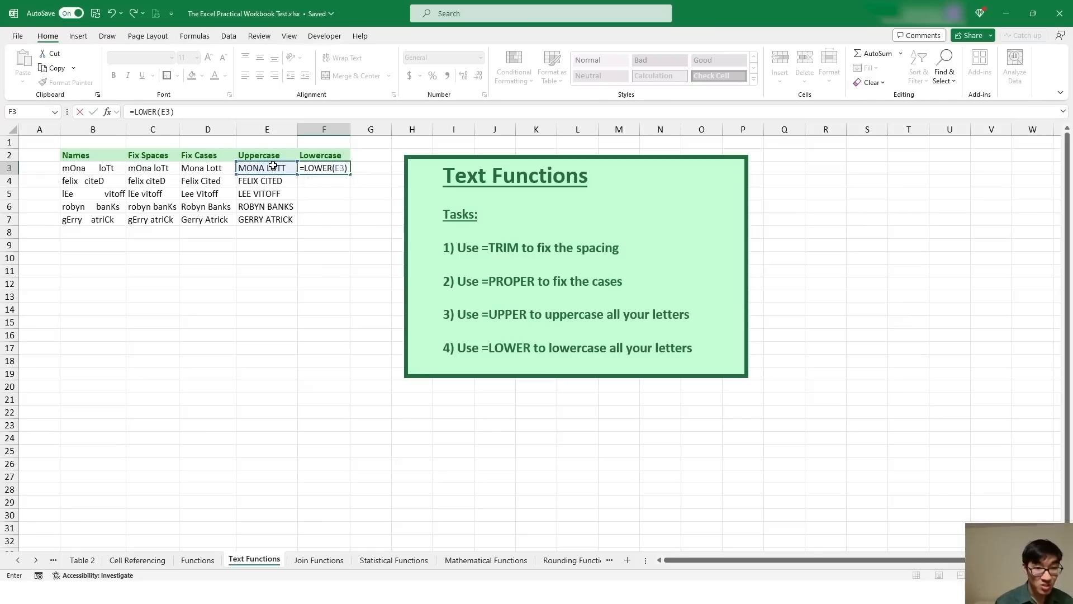
pyautogui.press('Return')
pyautogui.click(334, 171)
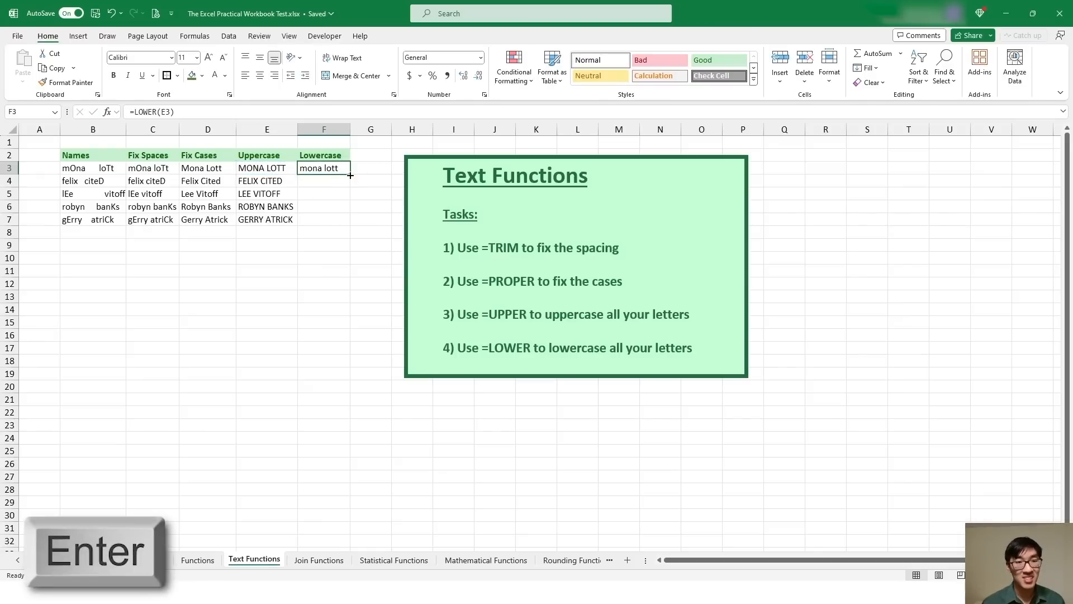
pyautogui.doubleClick(351, 174)
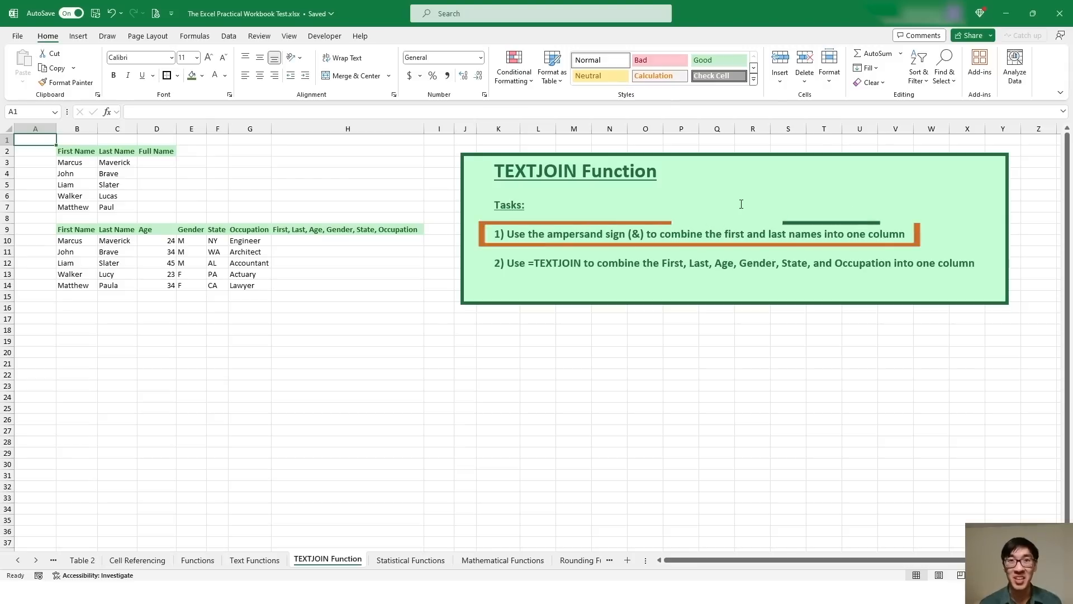
# On the TEXTJOIN Function sheet, enter =B3&C3 in D3 to combine the first and last names.
pyautogui.moveTo(80, 151); pyautogui.dragTo(77, 196)
pyautogui.moveTo(121, 152); pyautogui.dragTo(120, 196)
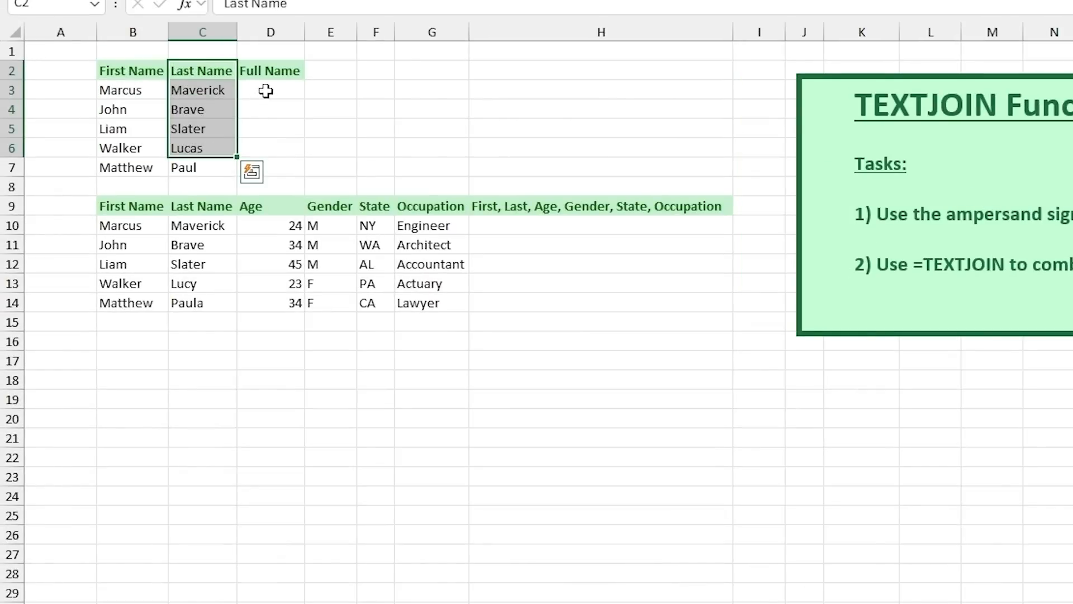
pyautogui.click(235, 94)
pyautogui.click(284, 87)
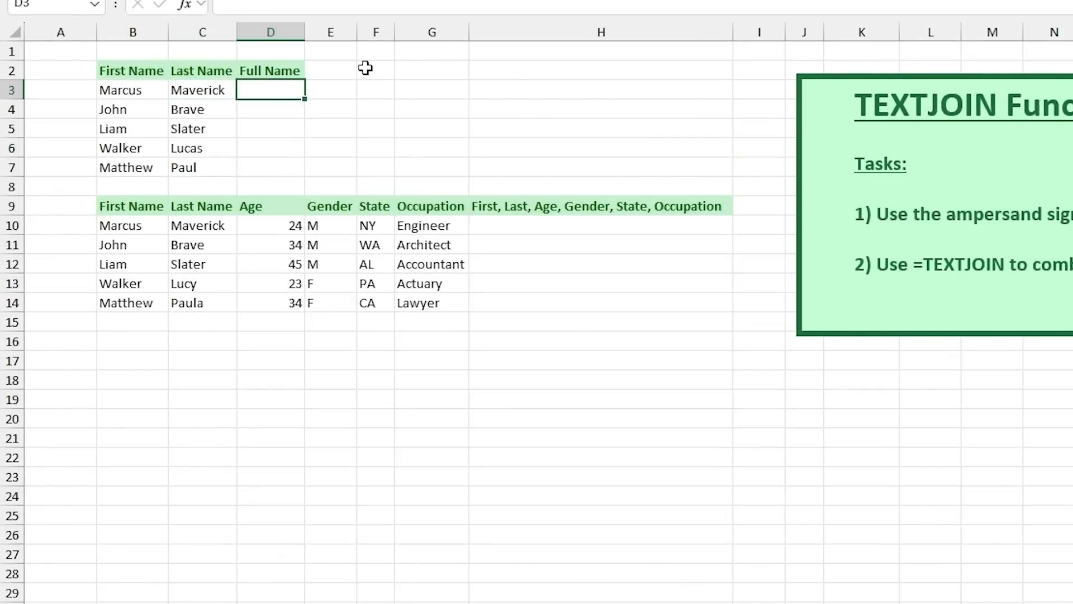
pyautogui.write('=')
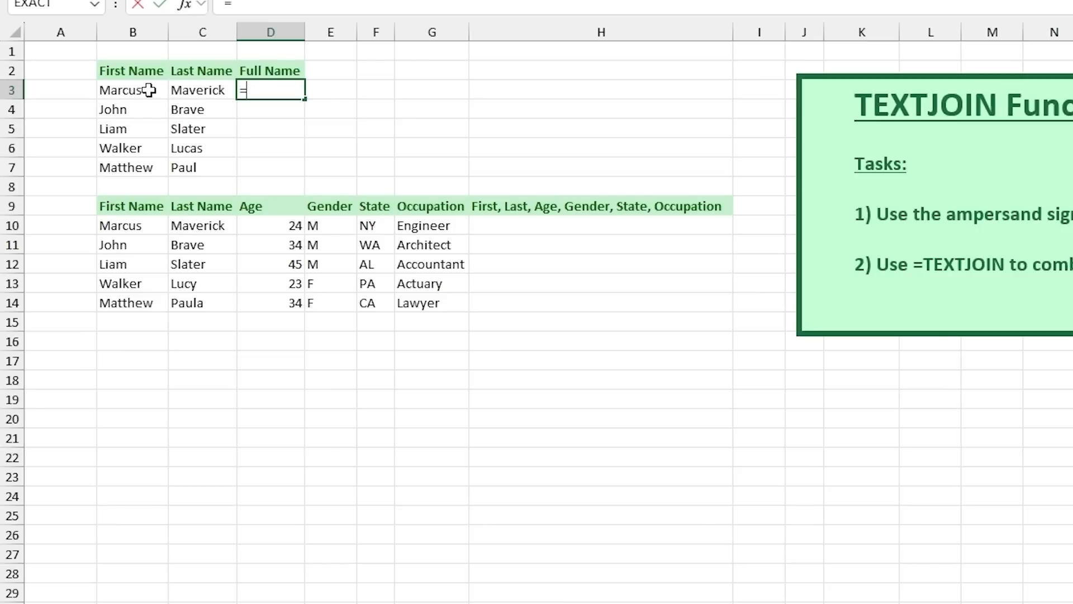
pyautogui.click(121, 95)
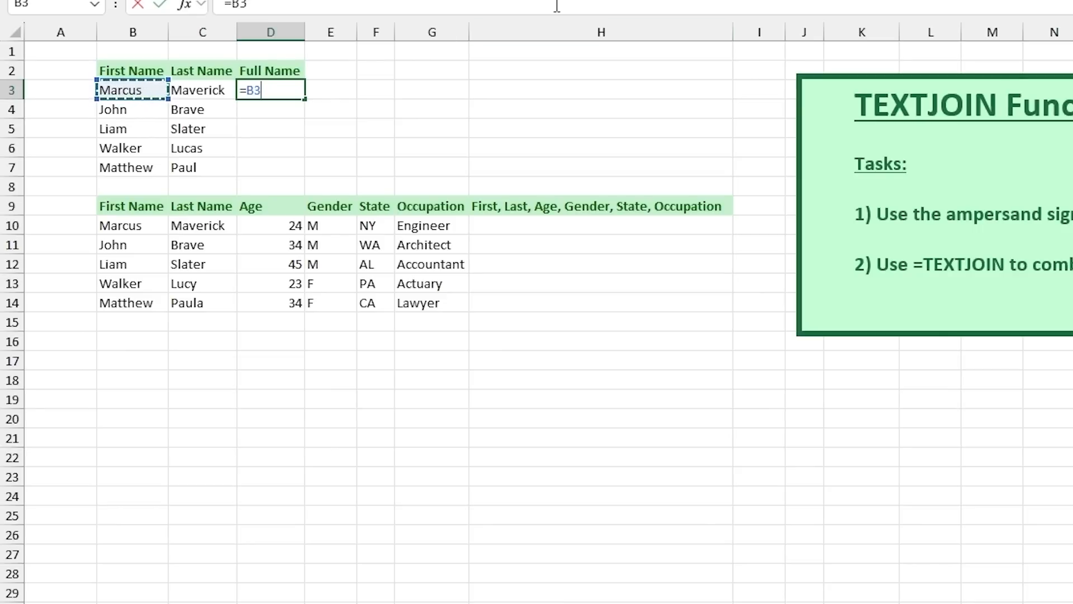
pyautogui.write('&')
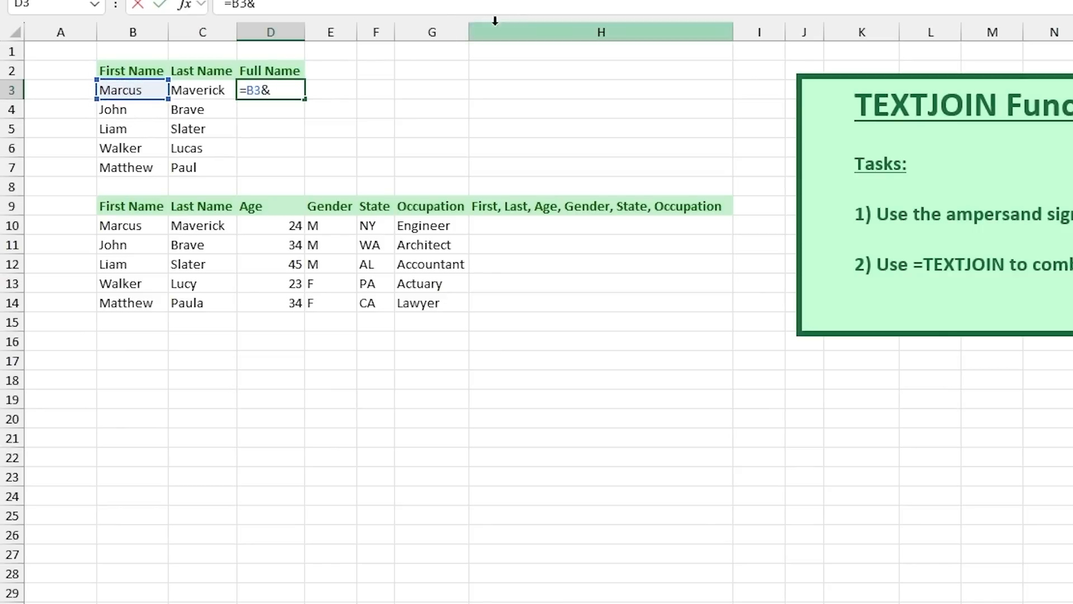
pyautogui.click(209, 88)
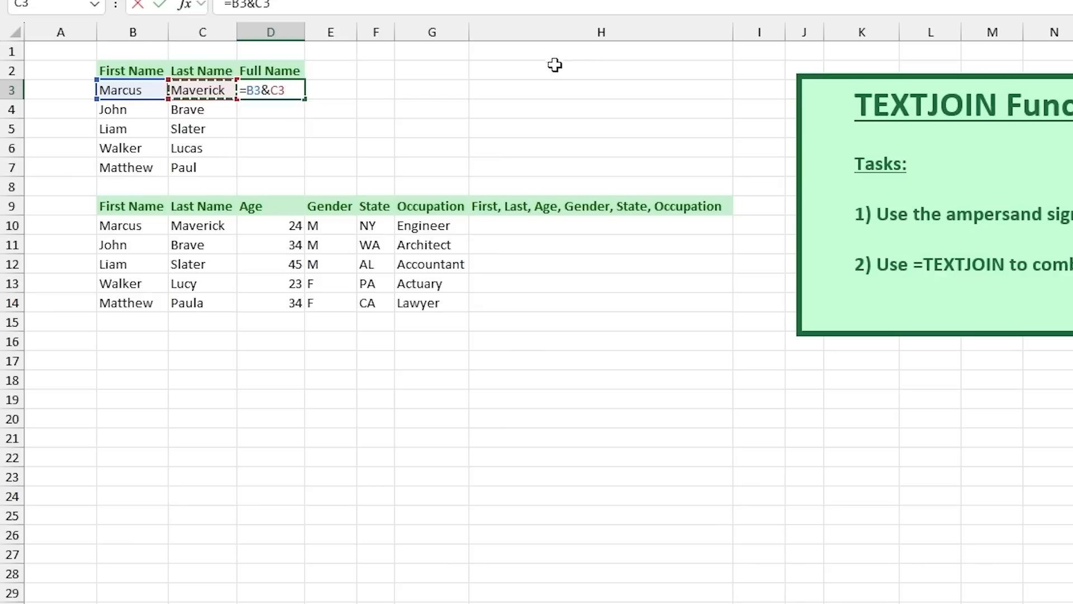
pyautogui.press('Return')
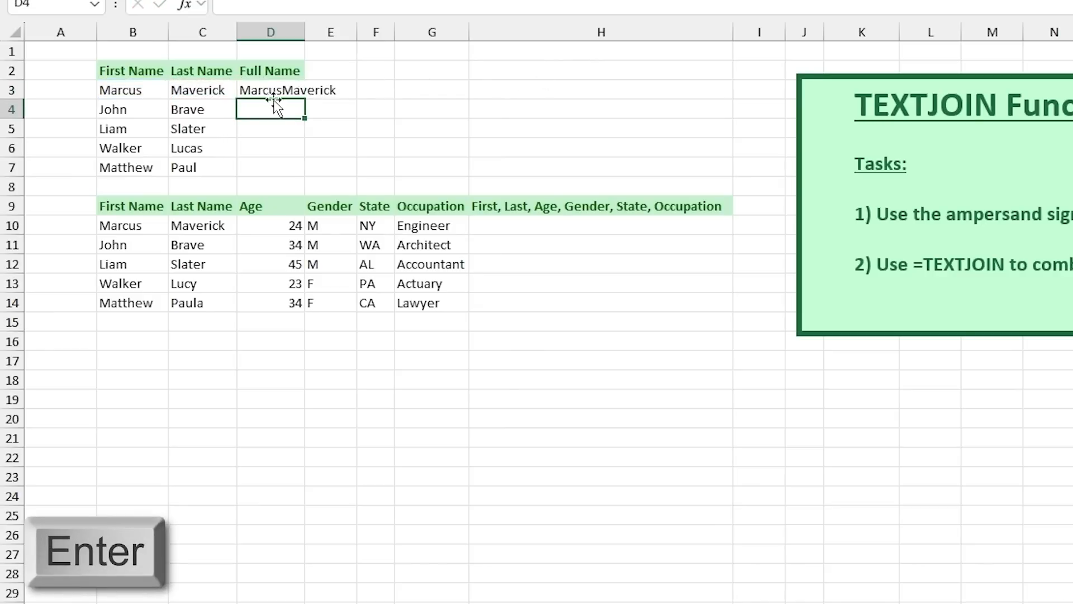
# AutoFit column D to the joined name and compare D3 with its source cells B3 and C3.
pyautogui.doubleClick(305, 32)
pyautogui.click(164, 93)
pyautogui.click(205, 88)
pyautogui.click(268, 89)
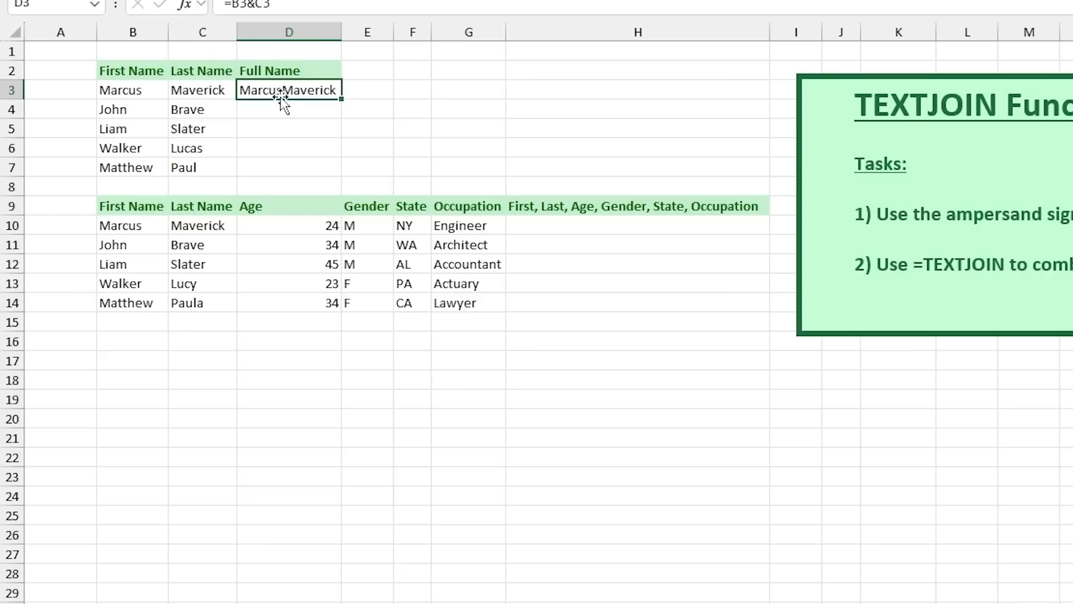
# Add a space between the names by changing D3 to =B3&" "&C3, and fill the formula down to D7.
pyautogui.doubleClick(278, 90)
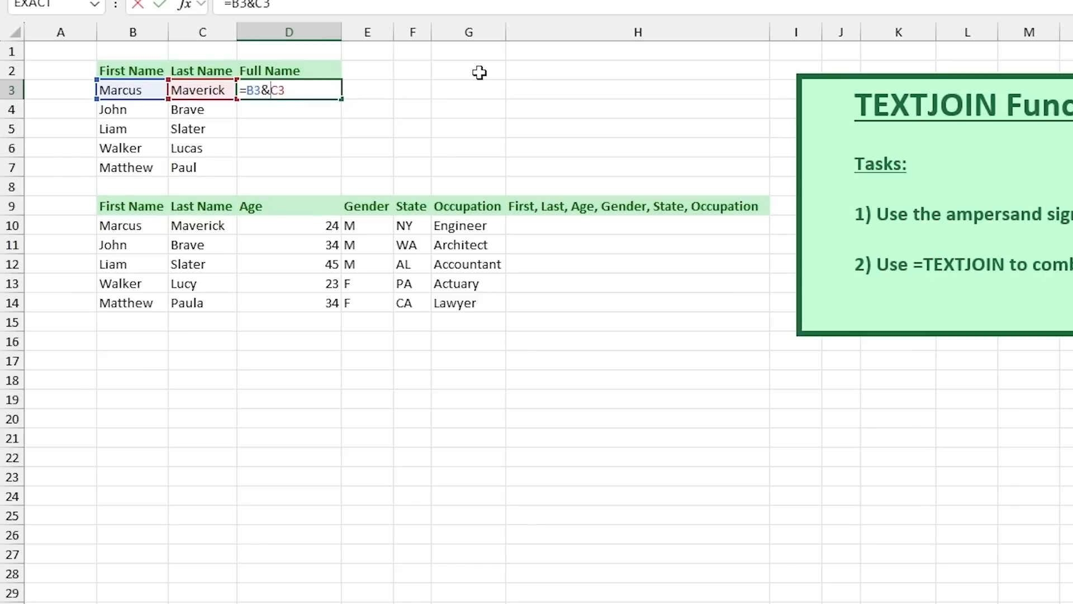
pyautogui.write('" "')
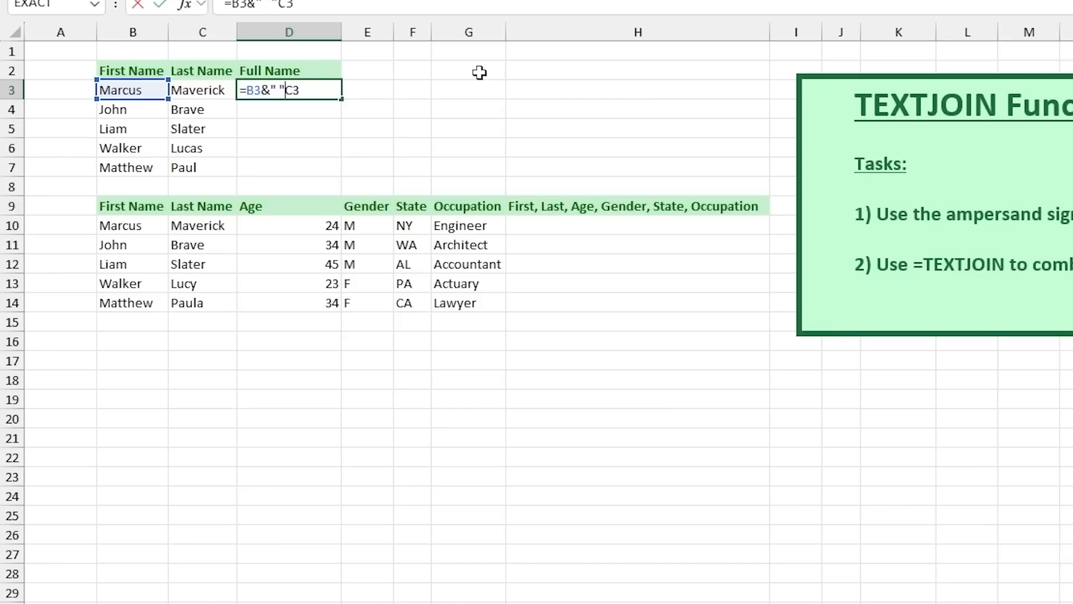
pyautogui.write('&')
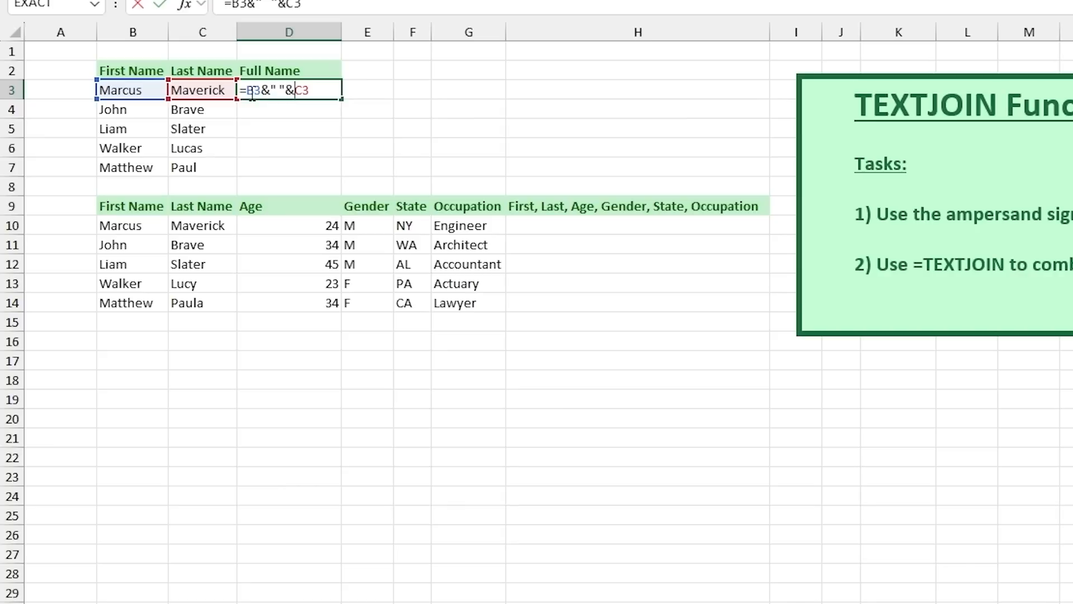
pyautogui.press('Return')
pyautogui.click(330, 91)
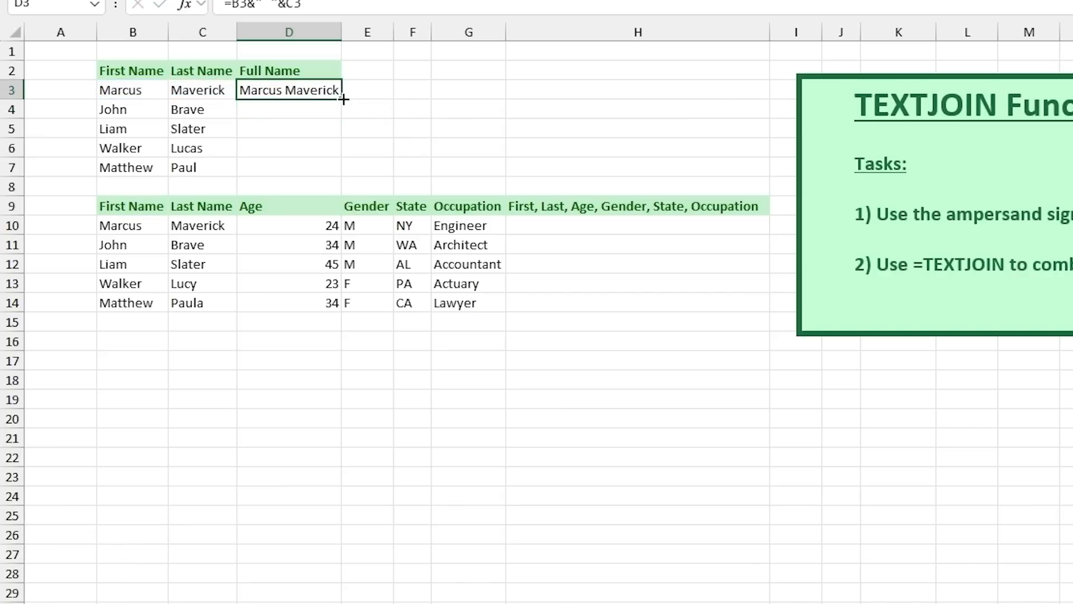
pyautogui.doubleClick(341, 99)
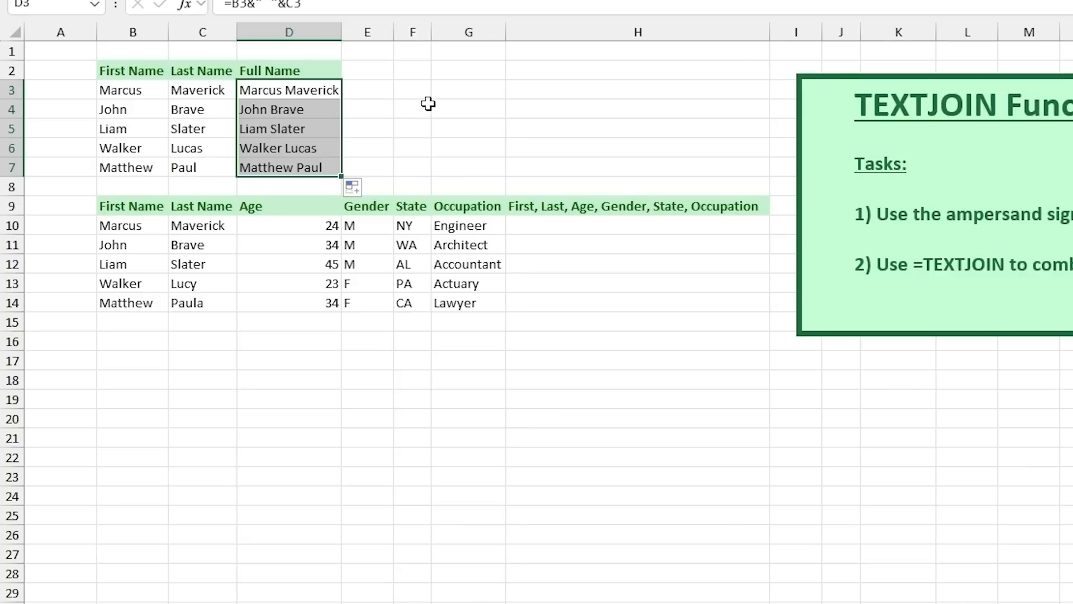
pyautogui.click(428, 103)
# Examine the second table's headers in row 9, from First Name through Occupation, to see which fields must be combined.
pyautogui.moveTo(211, 231); pyautogui.dragTo(208, 246)
pyautogui.click(330, 231)
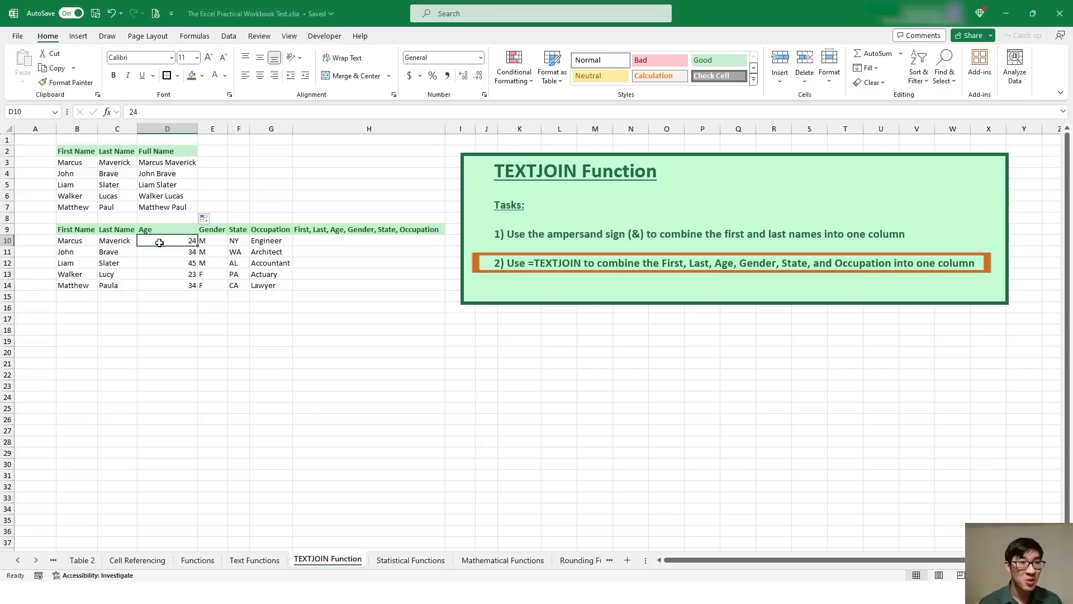
pyautogui.click(87, 242)
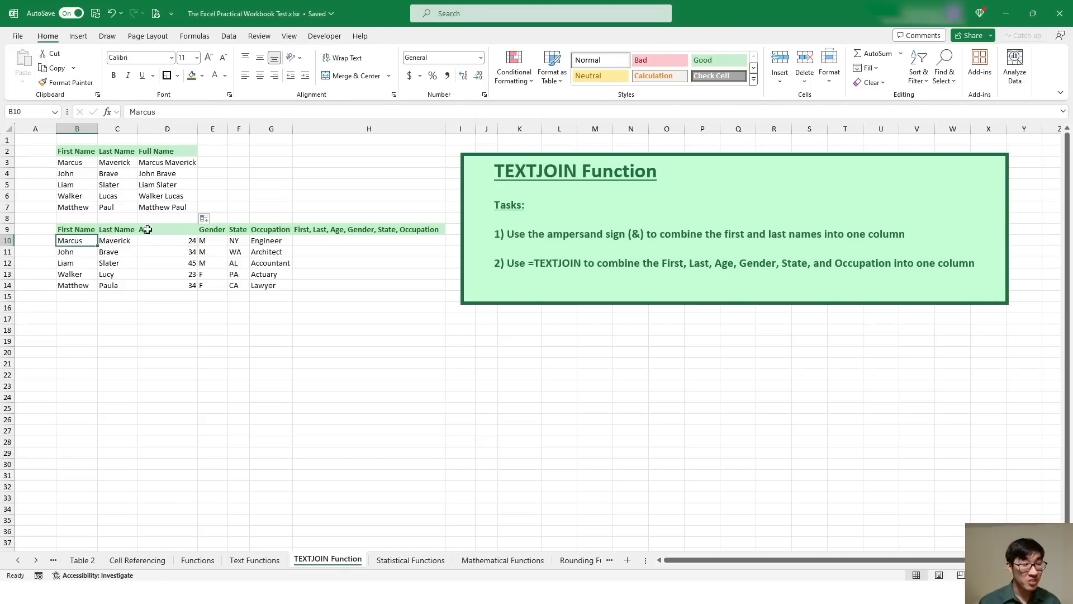
pyautogui.click(81, 230)
pyautogui.click(128, 232)
pyautogui.click(166, 230)
pyautogui.click(212, 230)
pyautogui.click(238, 230)
pyautogui.click(271, 230)
# Begin a TEXTJOIN formula in H10 with ", " as the delimiter and TRUE to ignore empty cells.
pyautogui.moveTo(356, 239); pyautogui.dragTo(325, 239)
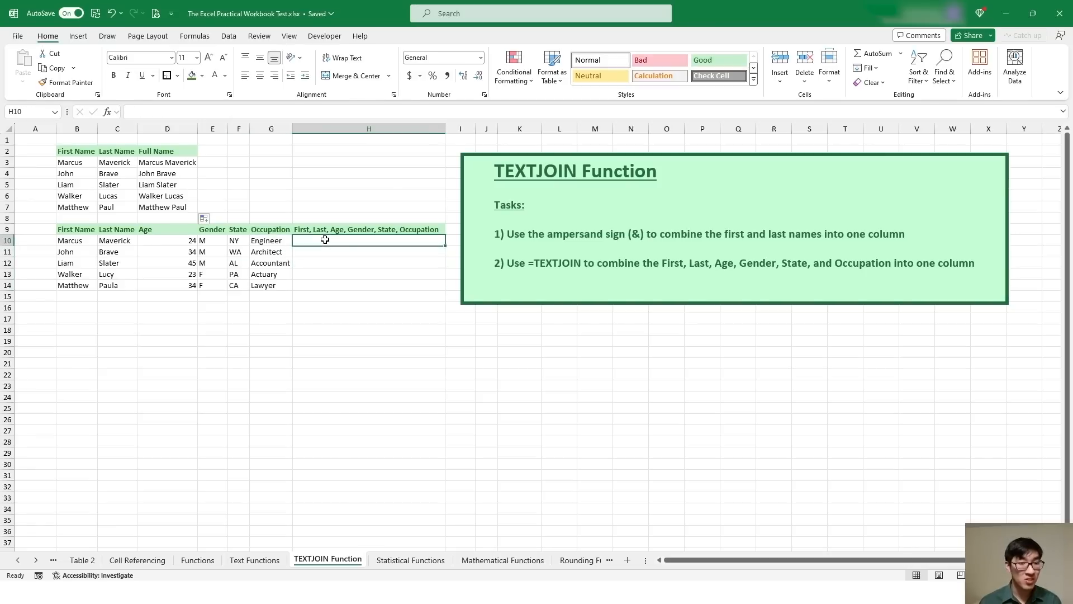
pyautogui.write('=')
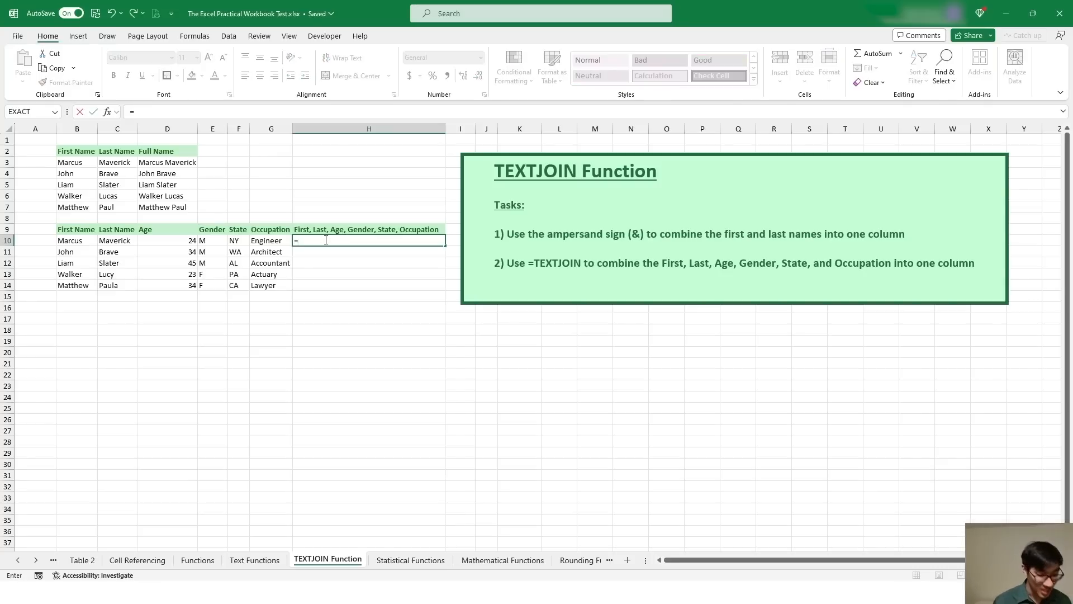
pyautogui.write('TEXTJOIN')
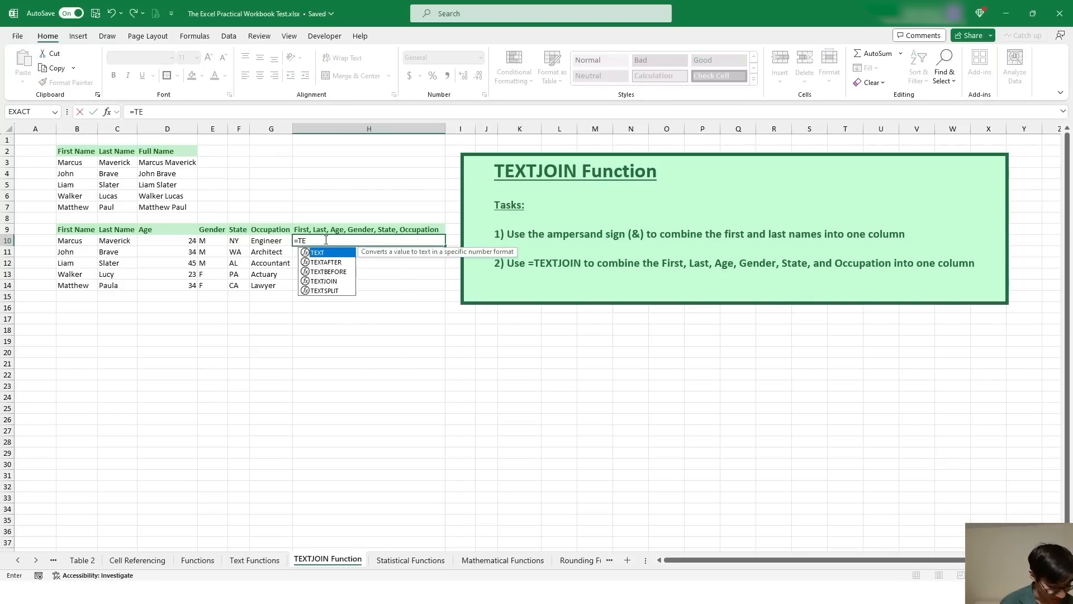
pyautogui.write('(')
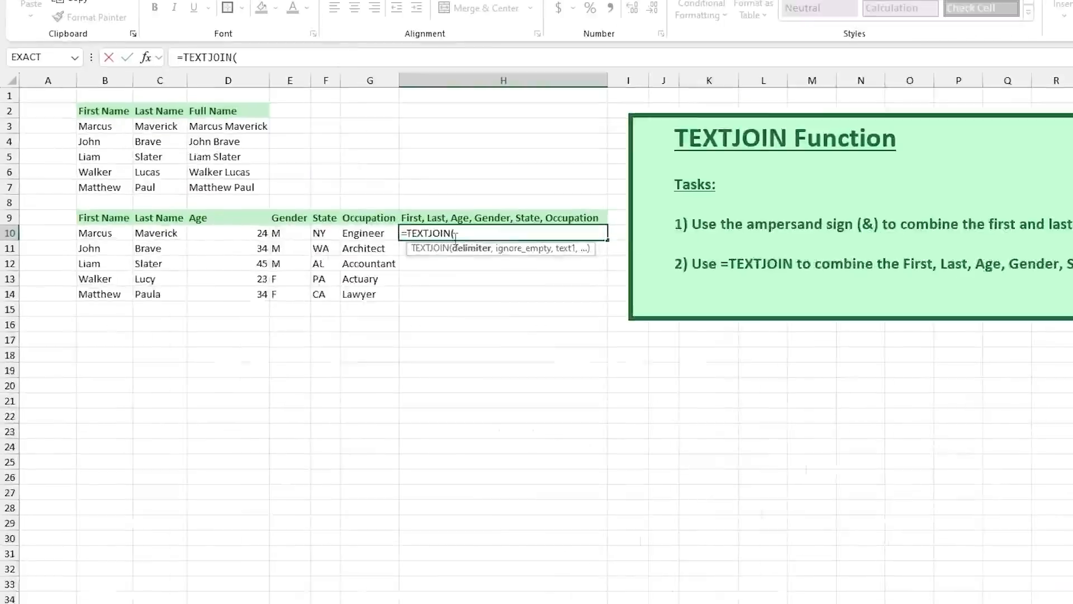
pyautogui.write('"')
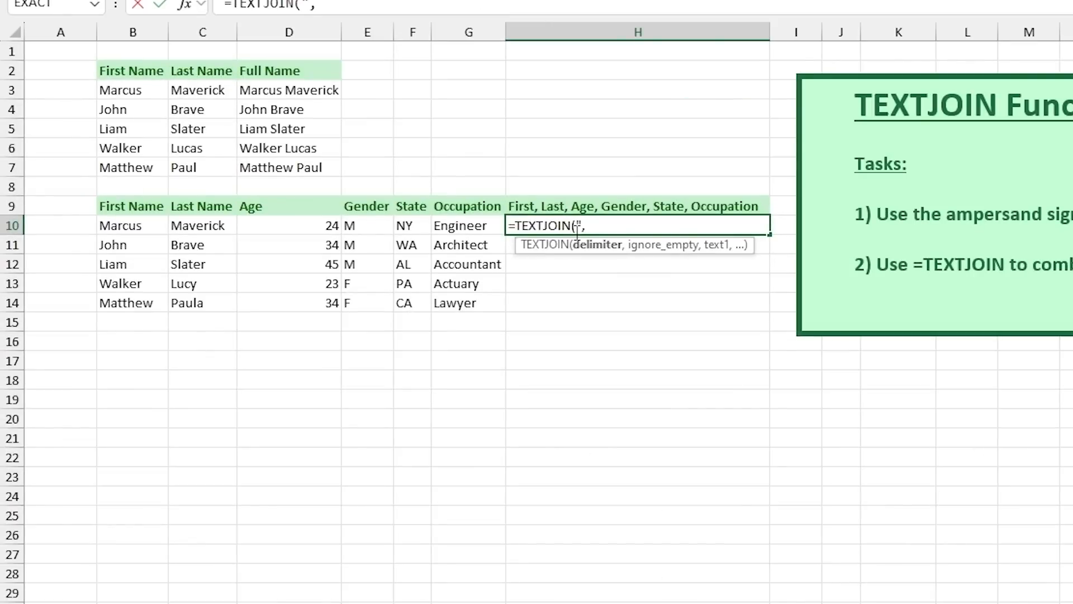
pyautogui.write(', "')
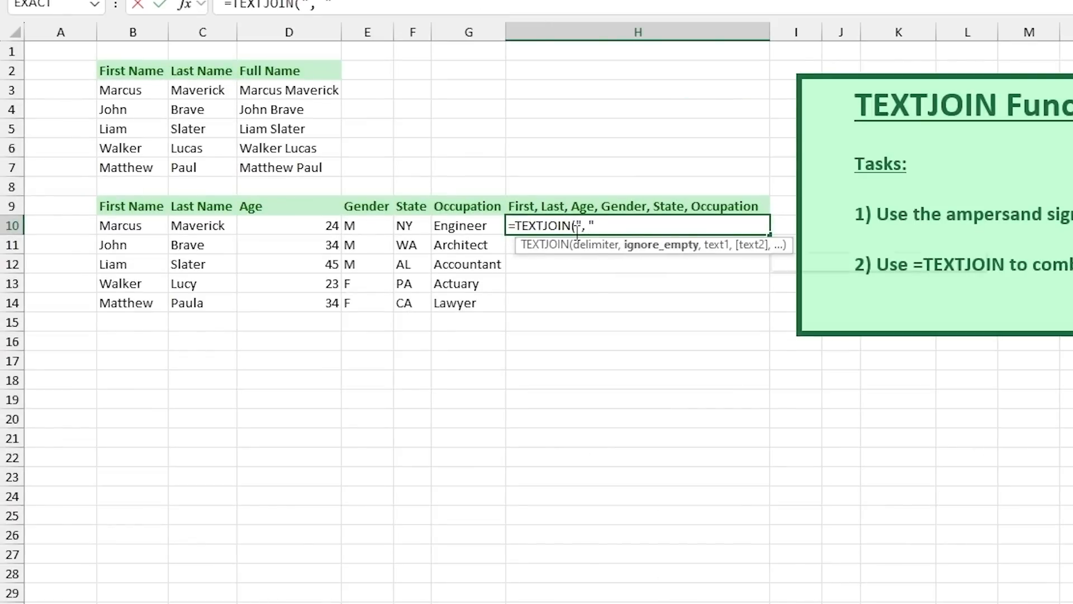
pyautogui.write(',TRUE')
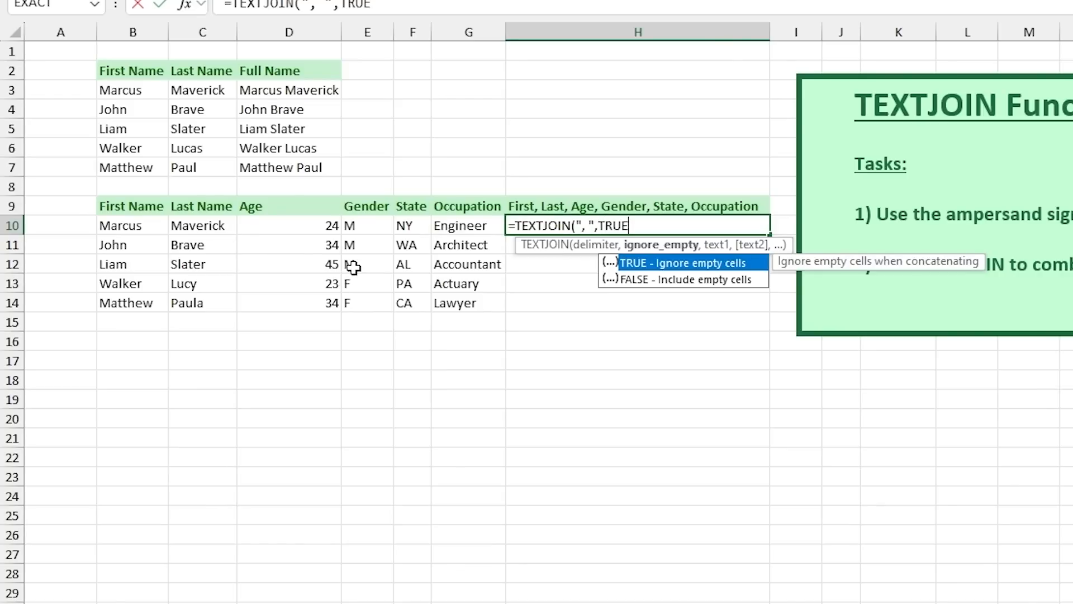
pyautogui.write(',')
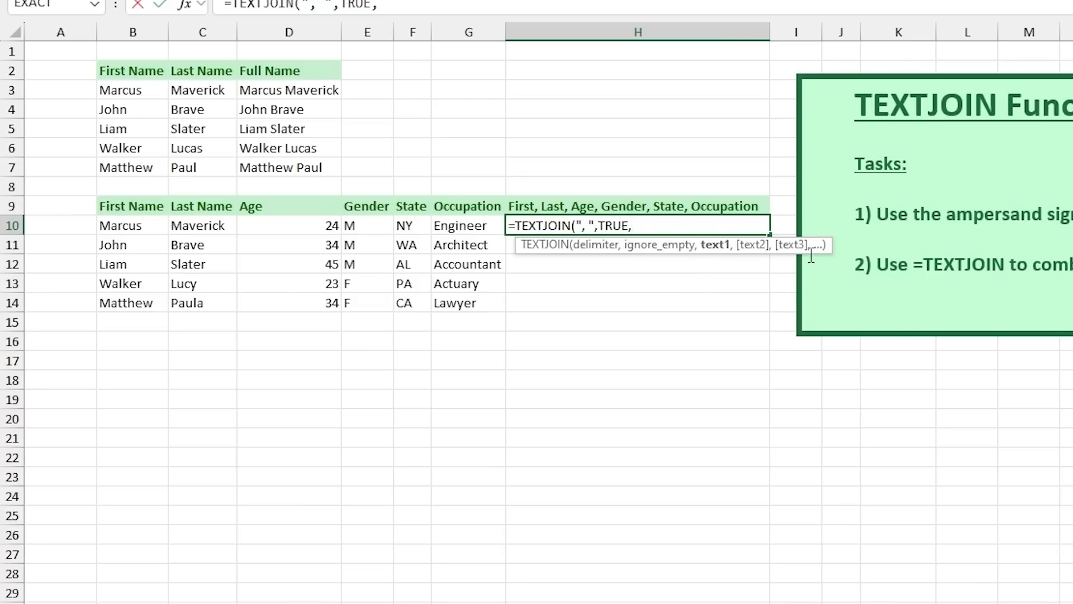
pyautogui.click(143, 226)
pyautogui.write(',')
pyautogui.click(207, 225)
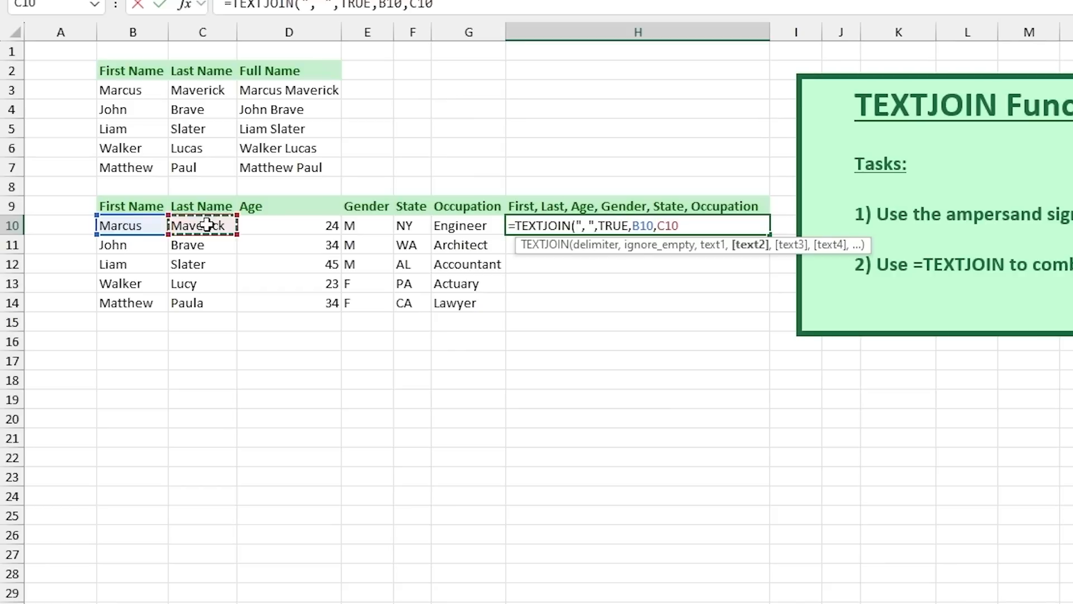
pyautogui.press('BackSpace')
pyautogui.press('BackSpace')
pyautogui.press('BackSpace')
pyautogui.press('BackSpace')
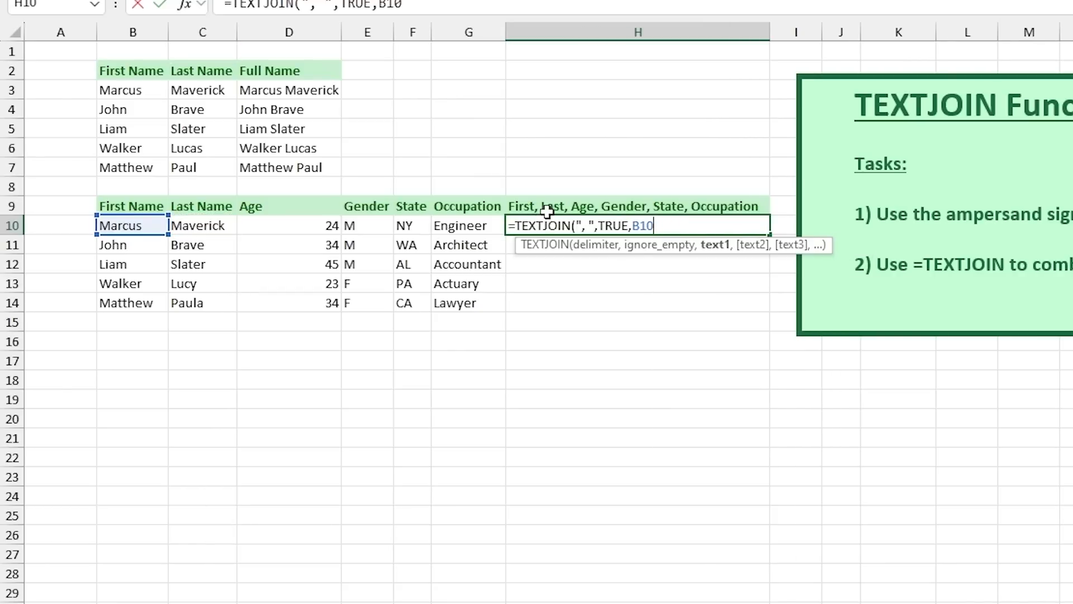
pyautogui.press('BackSpace')
pyautogui.press('BackSpace')
pyautogui.press('BackSpace')
pyautogui.press('BackSpace')
# Complete the TEXTJOIN formula in H10 with the range B10:G10 and fill it down to H14.
pyautogui.moveTo(139, 225); pyautogui.dragTo(492, 225)
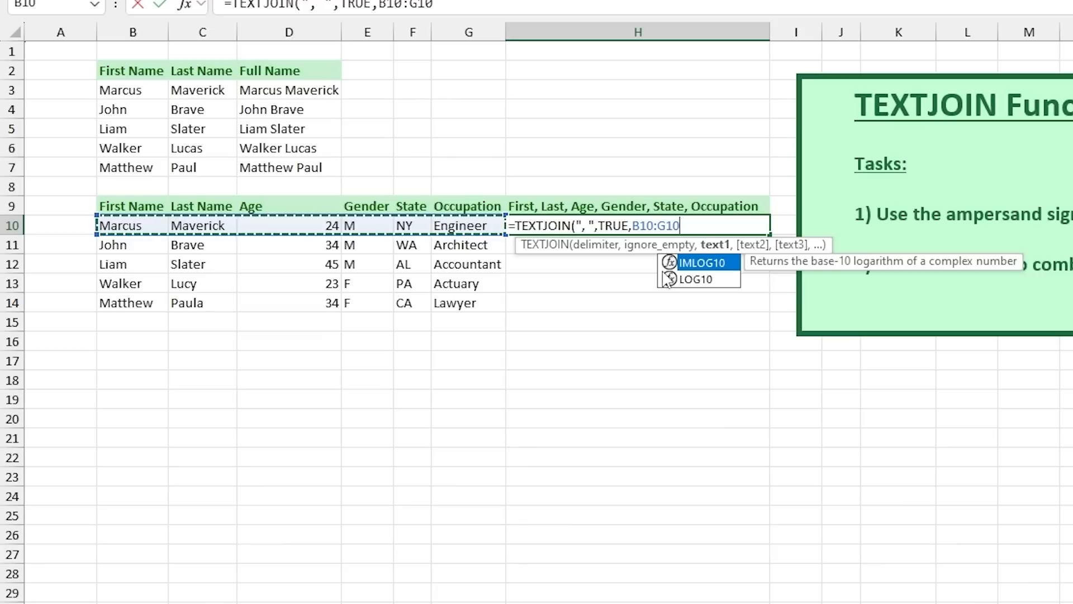
pyautogui.write(')')
pyautogui.press('Return')
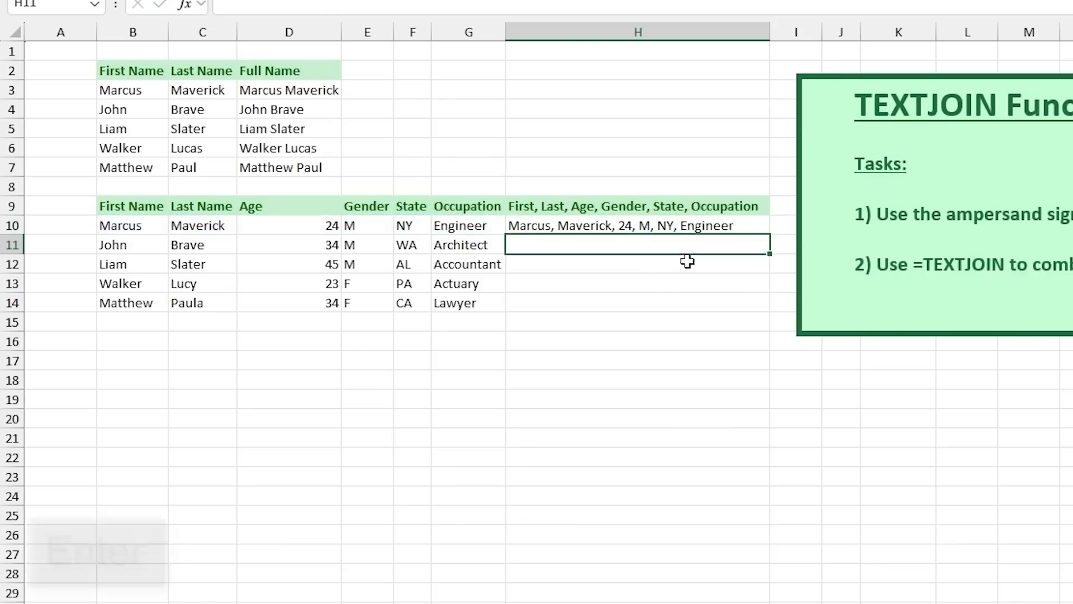
pyautogui.click(725, 228)
pyautogui.doubleClick(769, 234)
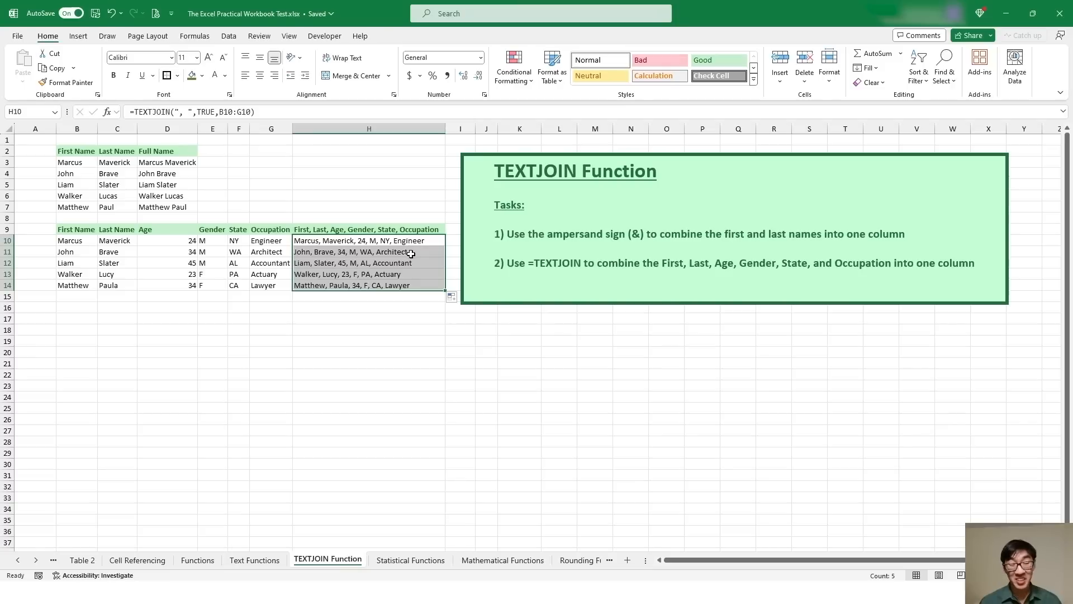
# Compare the joined text in H11 with its source cells, and review the delimiter, ignore-empty and text arguments of H10's TEXTJOIN formula.
pyautogui.click(138, 245)
pyautogui.click(200, 245)
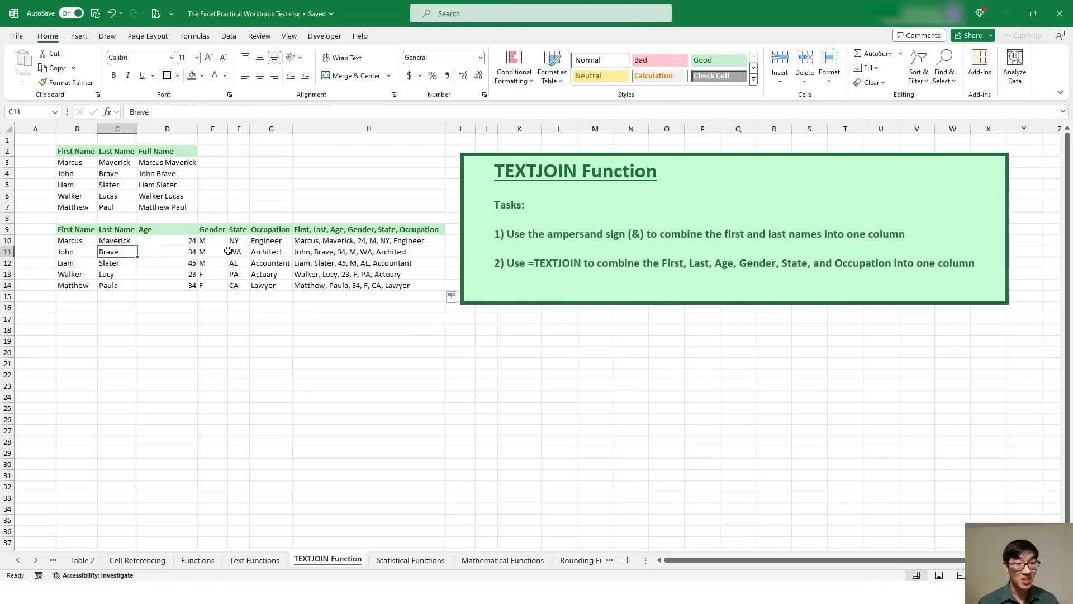
pyautogui.doubleClick(343, 252)
pyautogui.press('Escape')
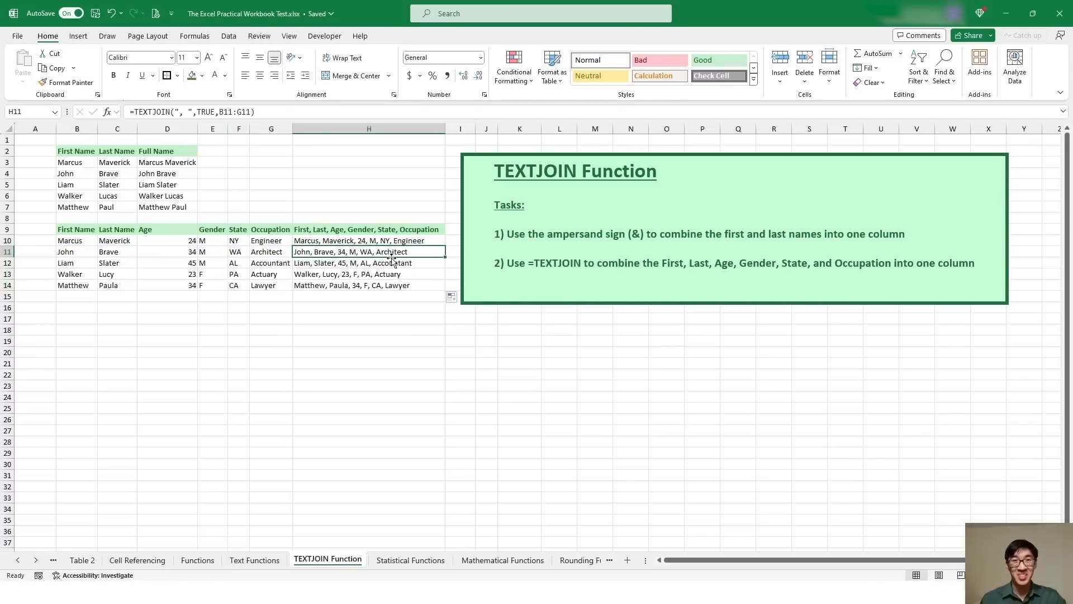
pyautogui.press('Up')
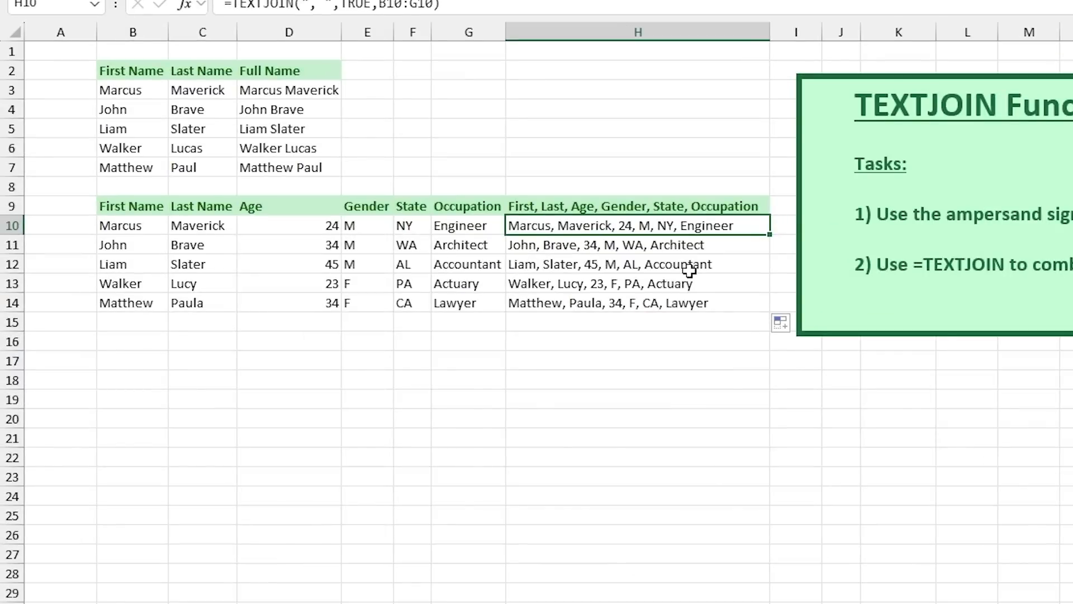
pyautogui.doubleClick(659, 226)
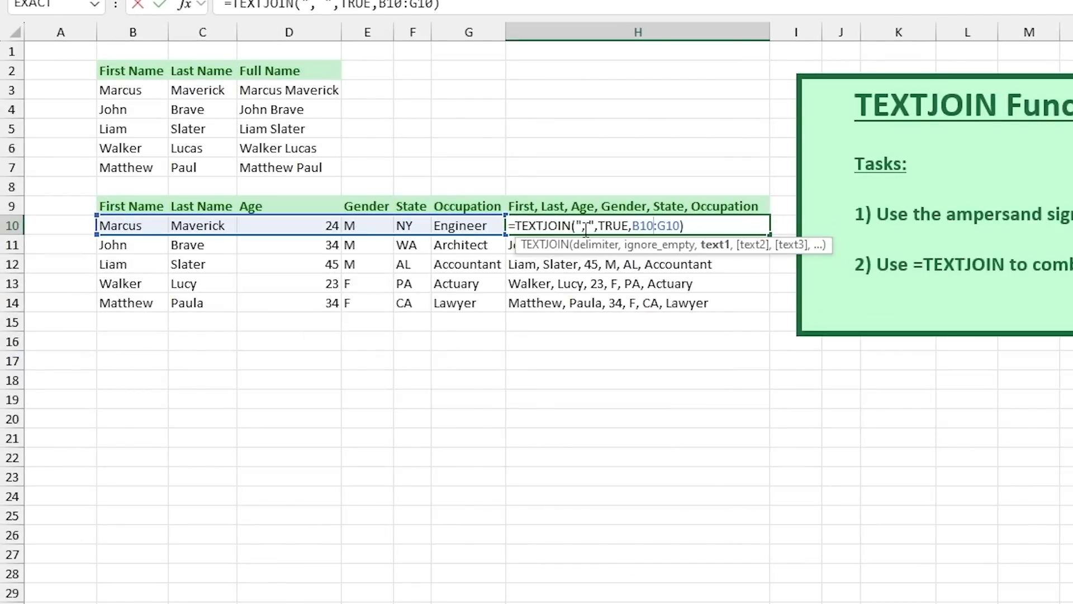
pyautogui.moveTo(577, 226); pyautogui.dragTo(596, 225)
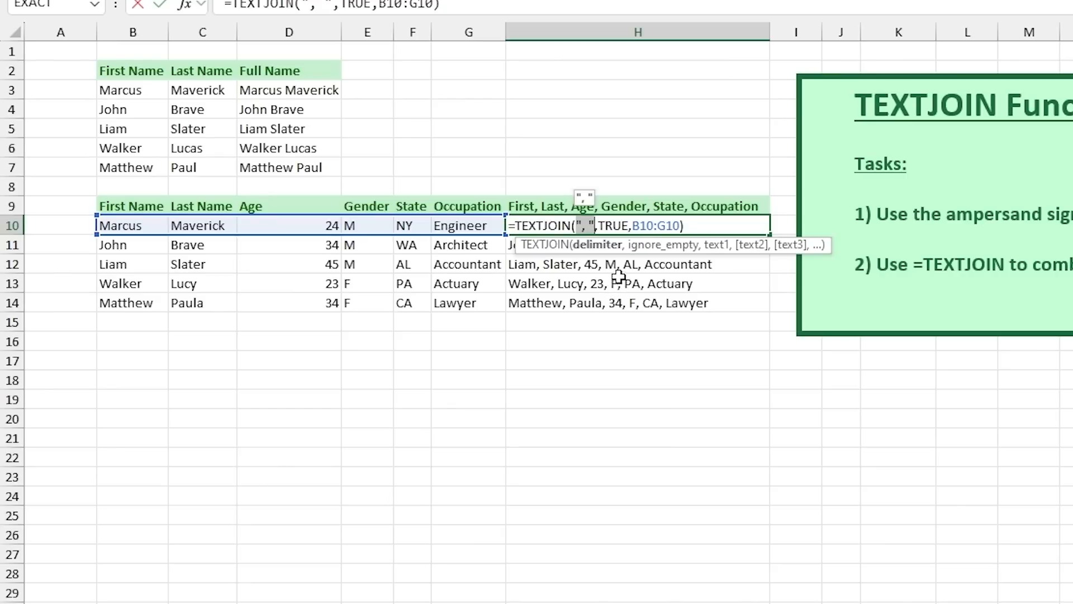
pyautogui.doubleClick(617, 226)
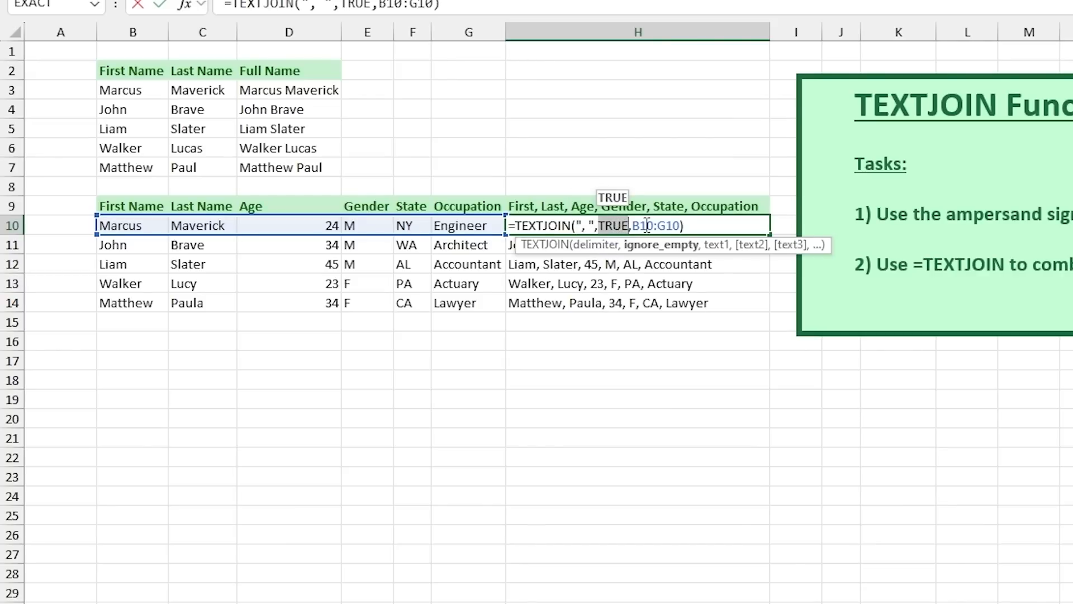
pyautogui.moveTo(631, 226); pyautogui.dragTo(683, 226)
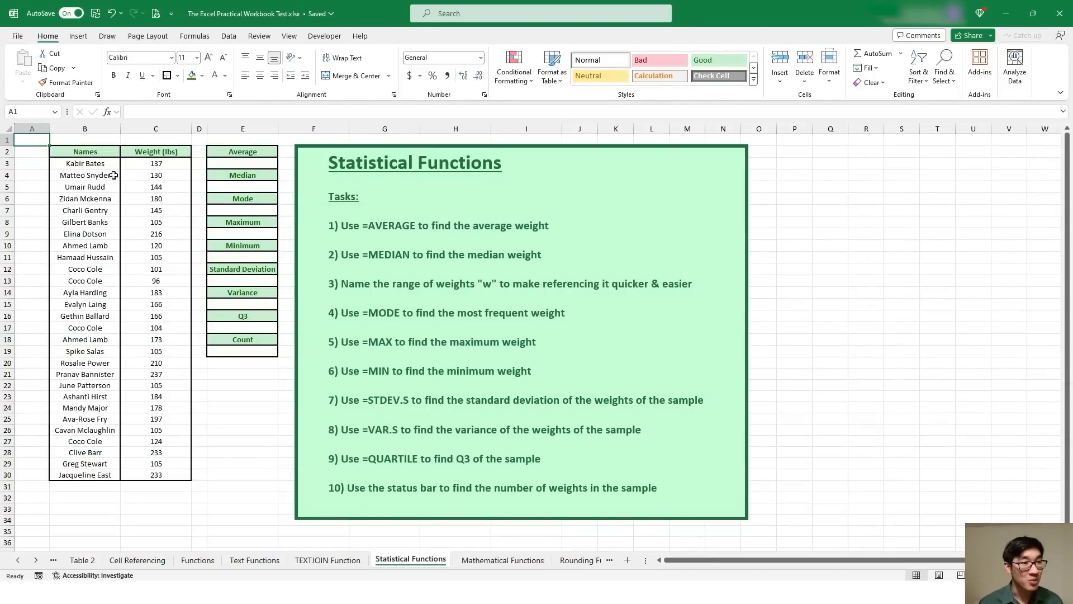
# Examine the Names column on the Statistical Functions sheet.
pyautogui.moveTo(85, 152); pyautogui.dragTo(83, 463)
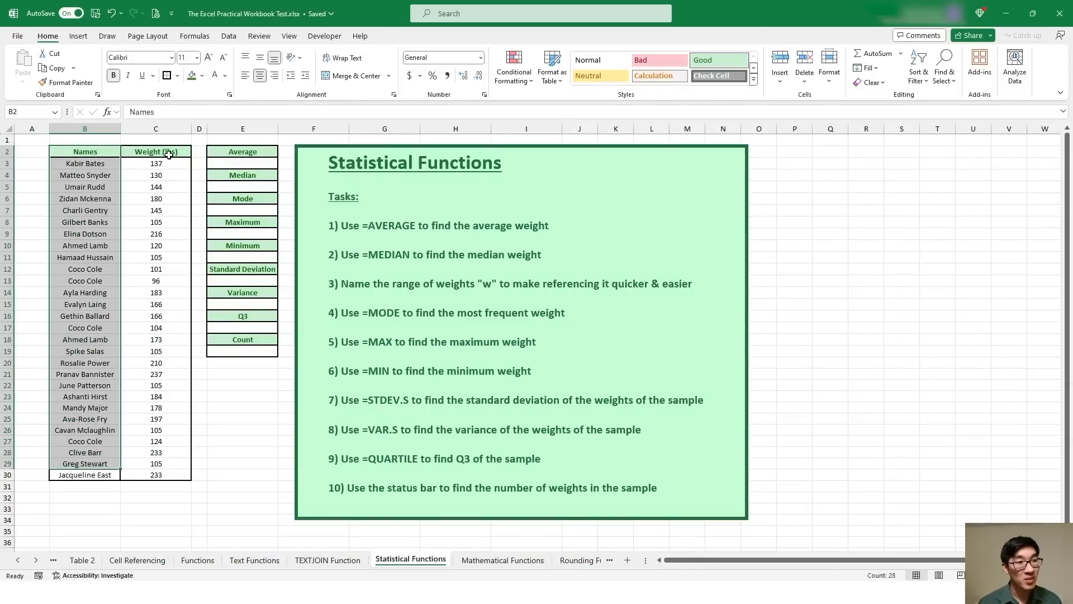
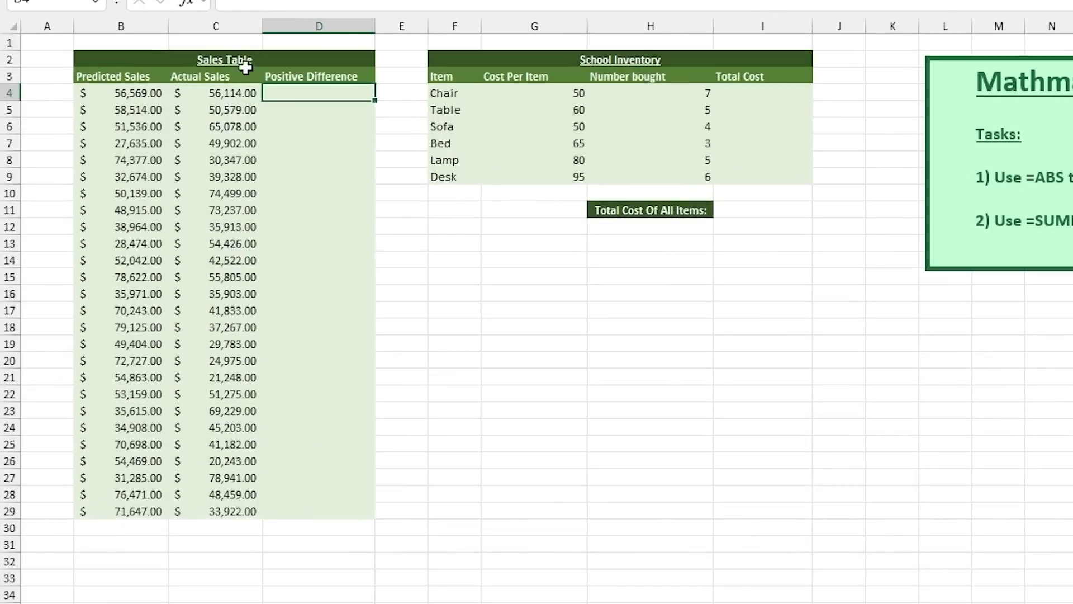
# Examine the Sales Table's predicted and actual sales in row 4 on the Mathematical Functions sheet.
pyautogui.click(133, 146)
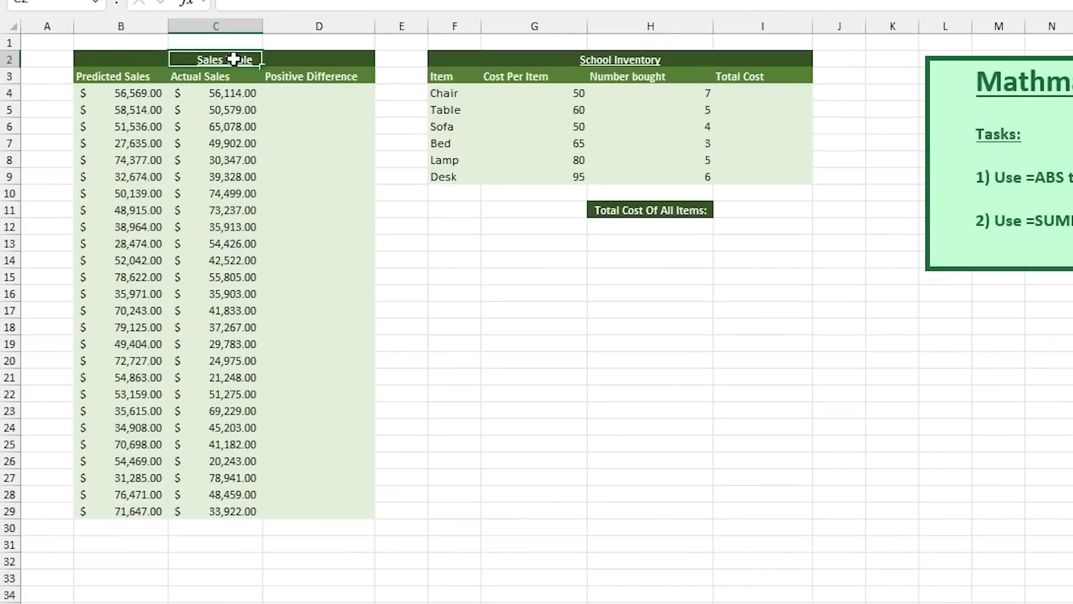
pyautogui.click(139, 58)
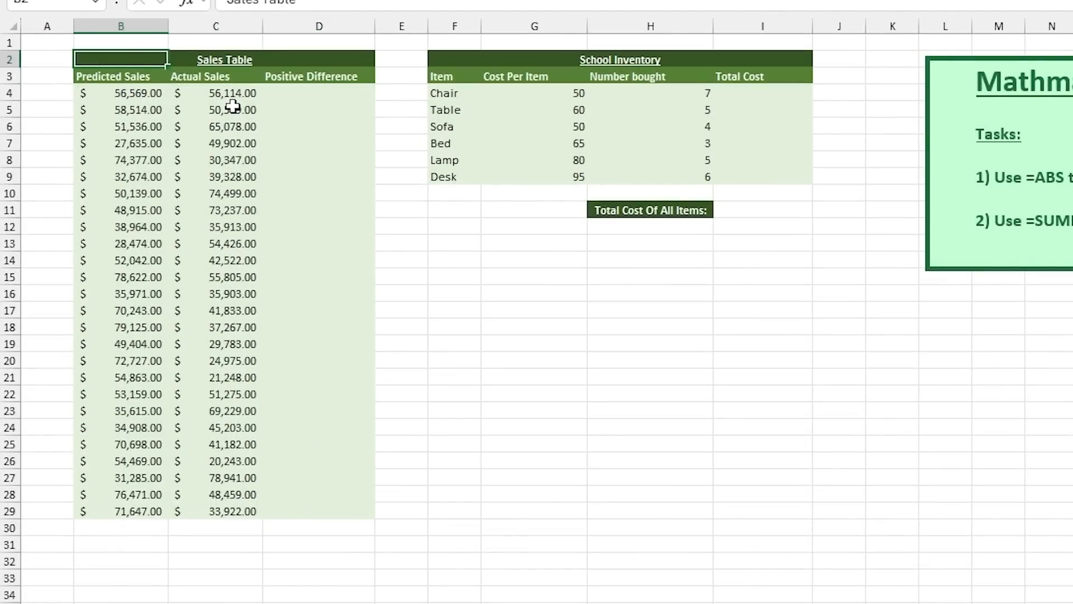
pyautogui.click(287, 96)
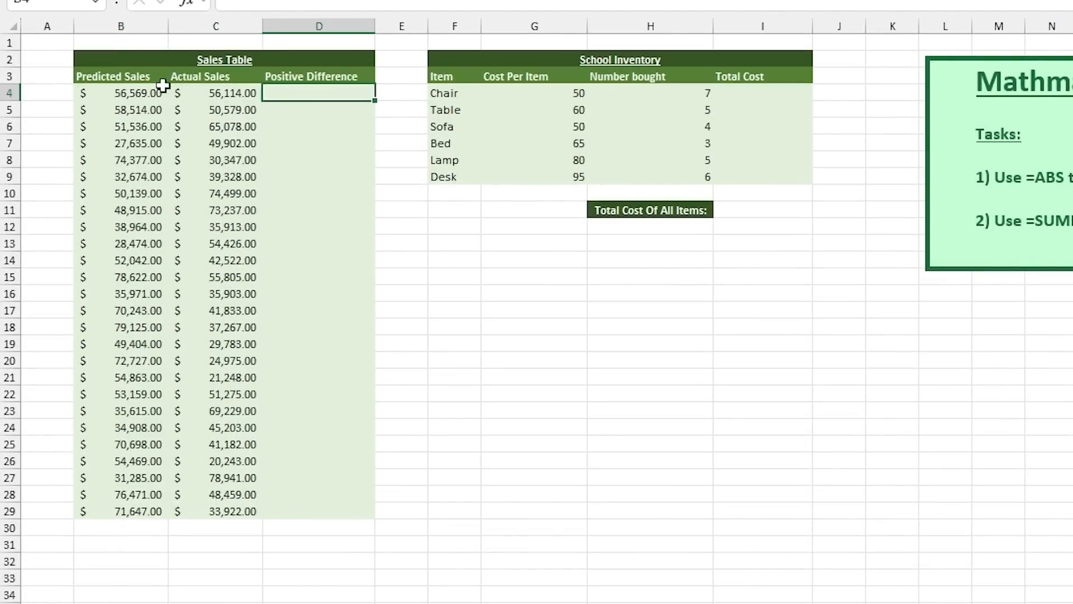
pyautogui.click(180, 97)
pyautogui.click(126, 93)
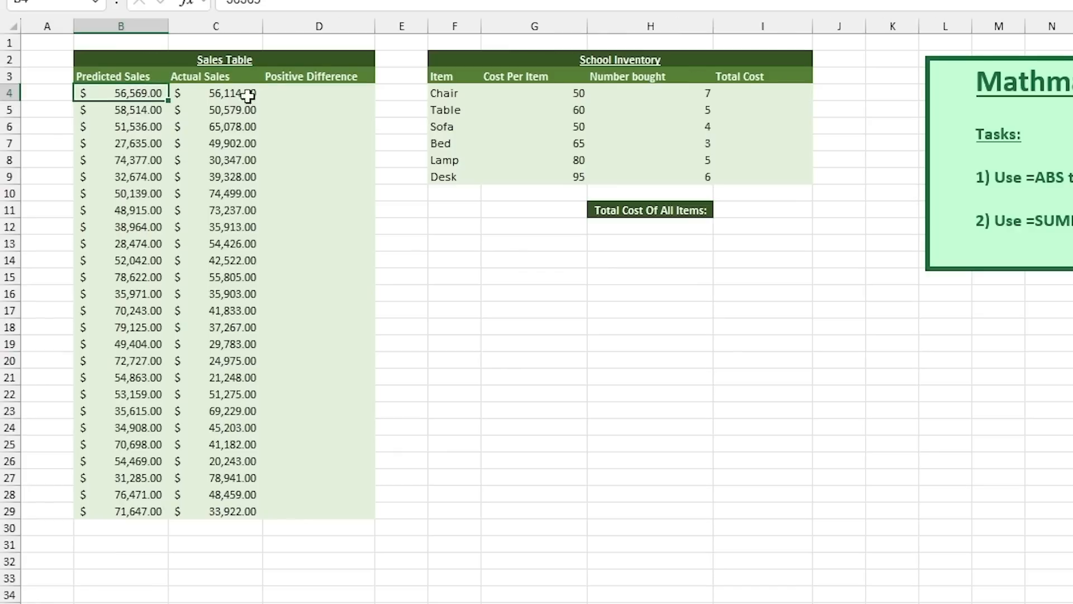
# Calculate the positive sales difference in D4 with =ABS(C4-B4) and fill the formula down to D29.
pyautogui.click(306, 93)
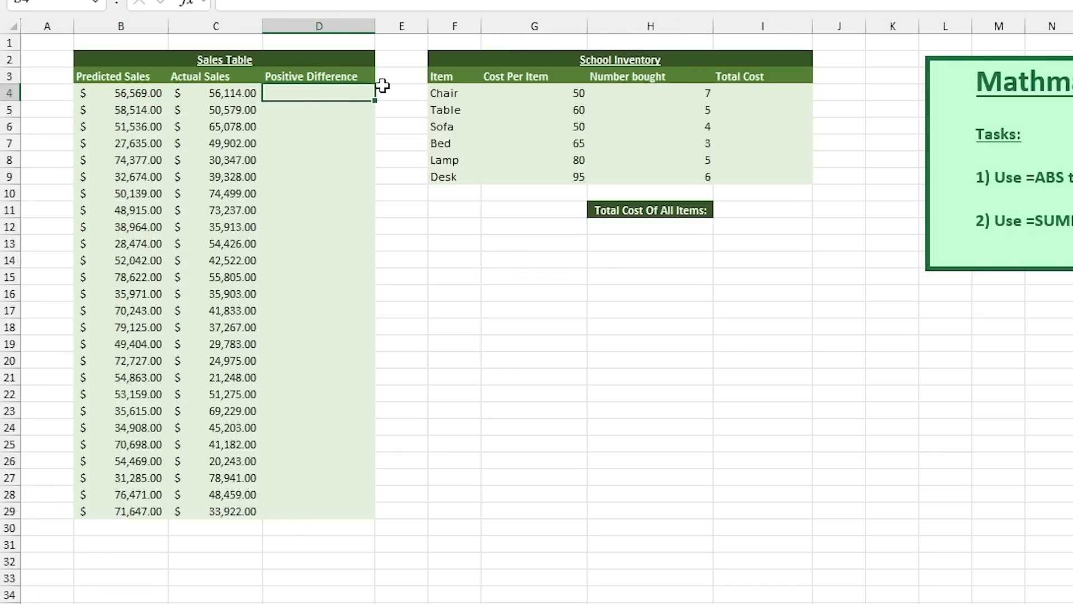
pyautogui.write('=')
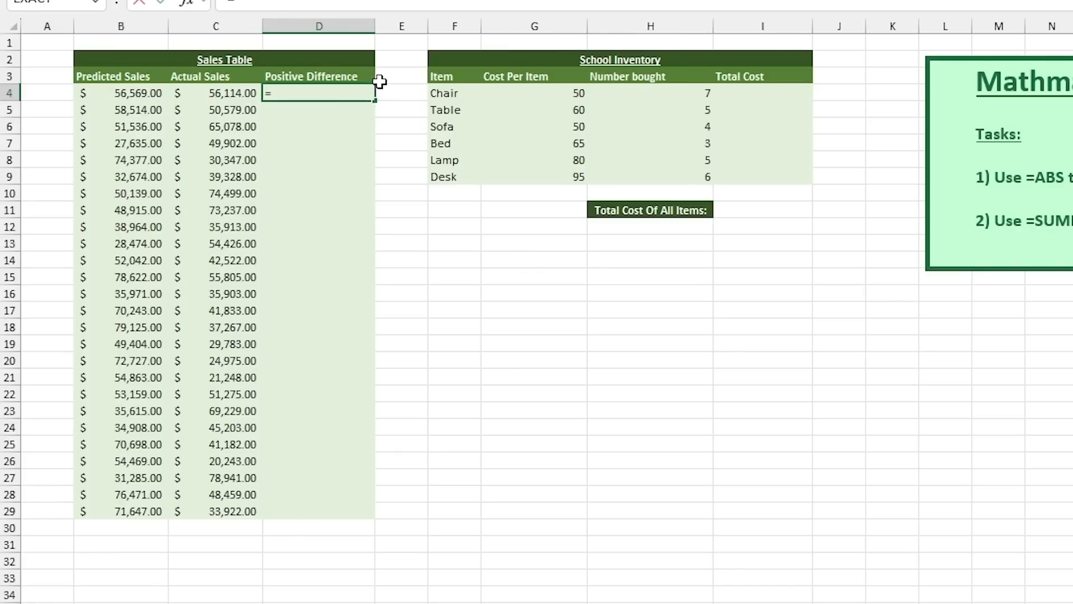
pyautogui.write('ABS')
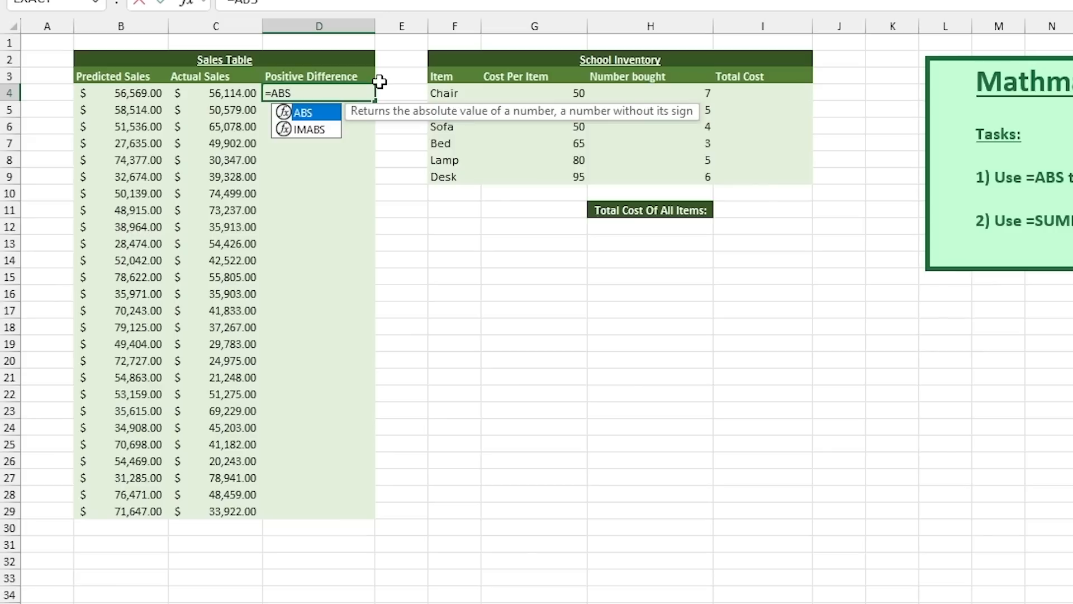
pyautogui.write('(')
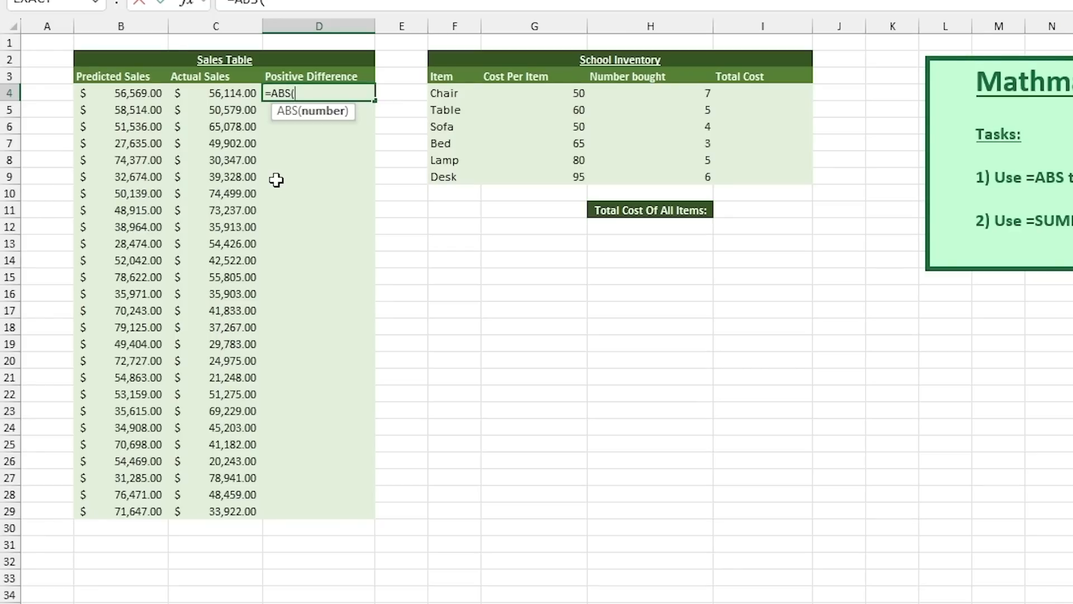
pyautogui.click(231, 94)
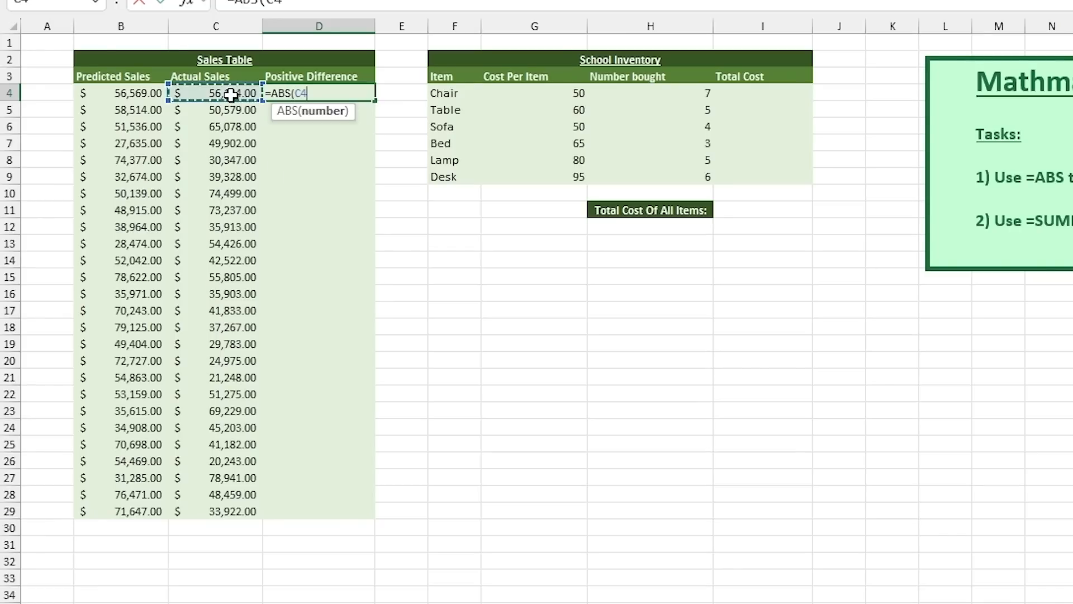
pyautogui.write('-')
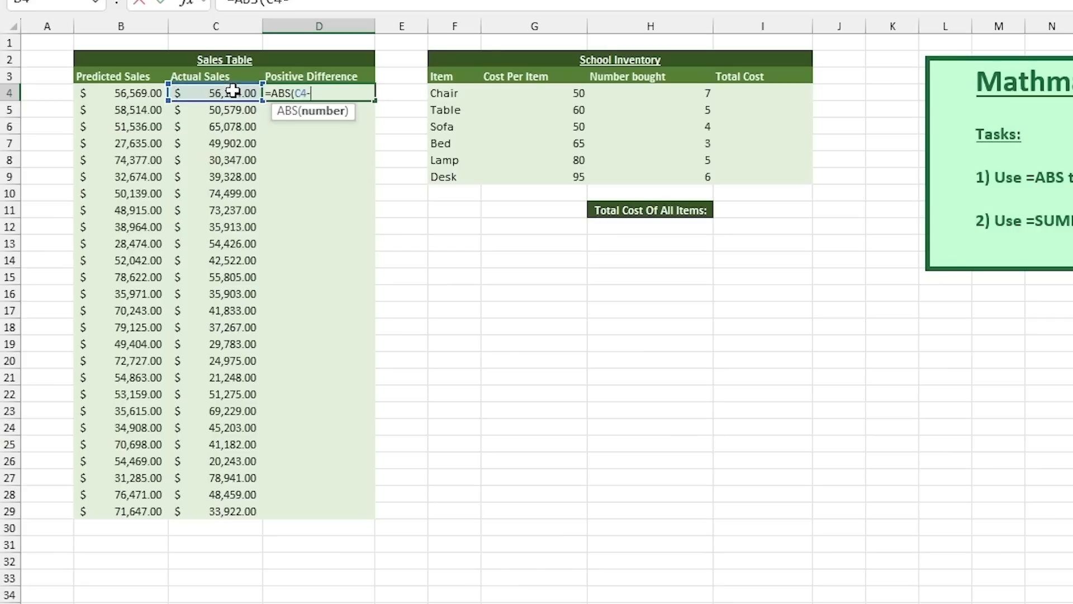
pyautogui.click(140, 93)
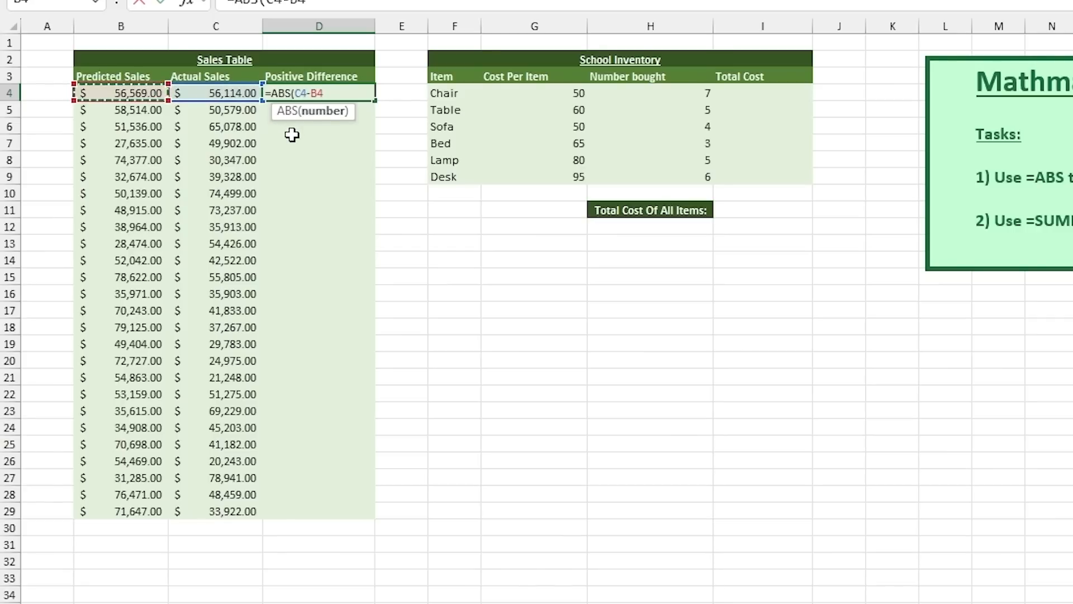
pyautogui.write(')')
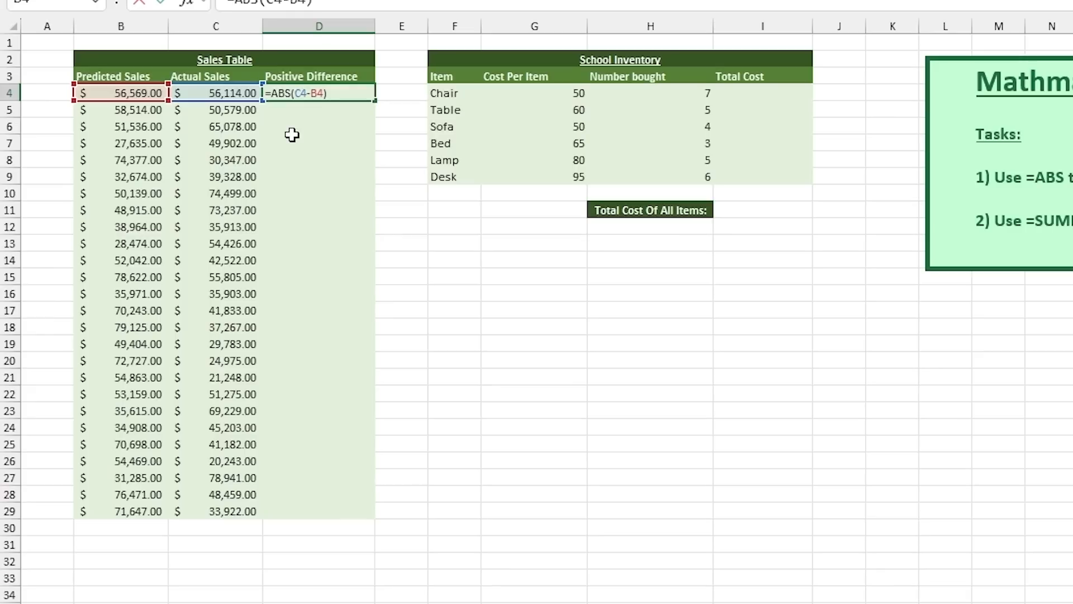
pyautogui.press('Return')
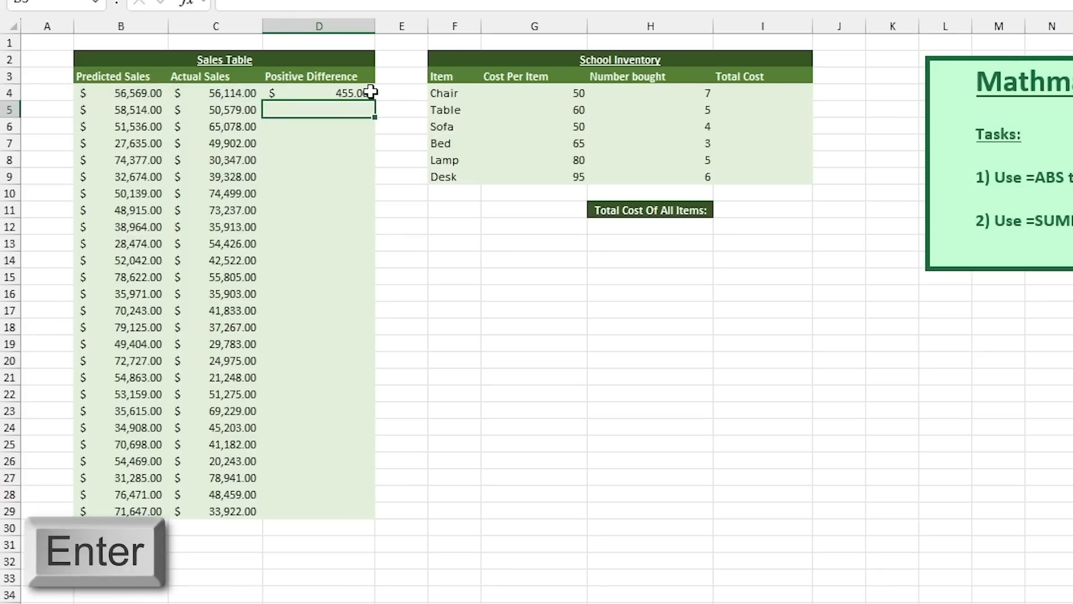
pyautogui.click(369, 92)
pyautogui.doubleClick(375, 101)
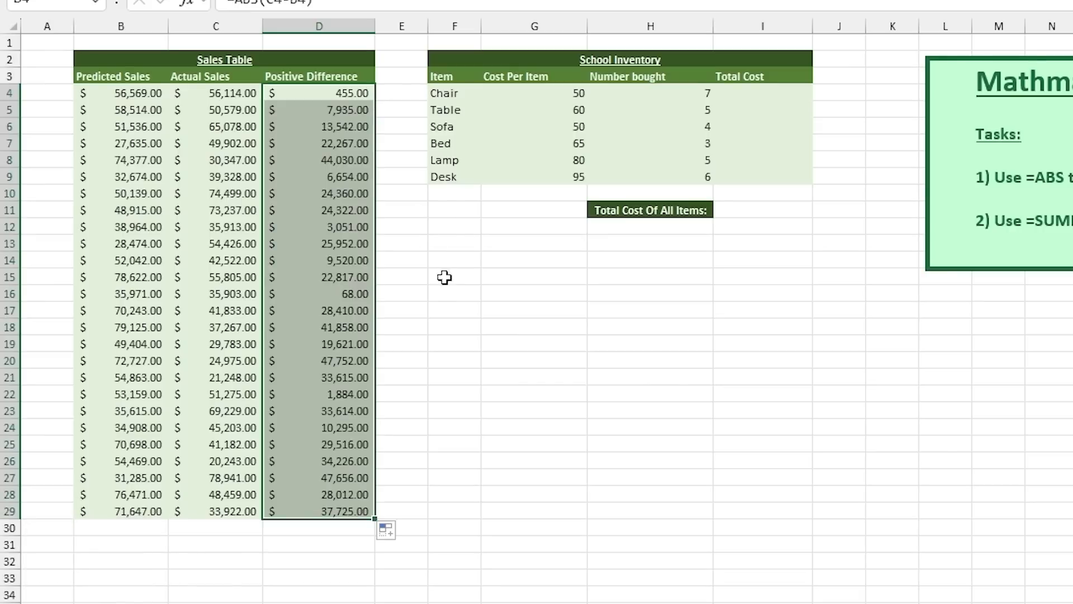
# Inspect the filled ABS formulas in D6, D8 and D12 to check which cells each one references.
pyautogui.click(450, 316)
pyautogui.doubleClick(363, 126)
pyautogui.press('Escape')
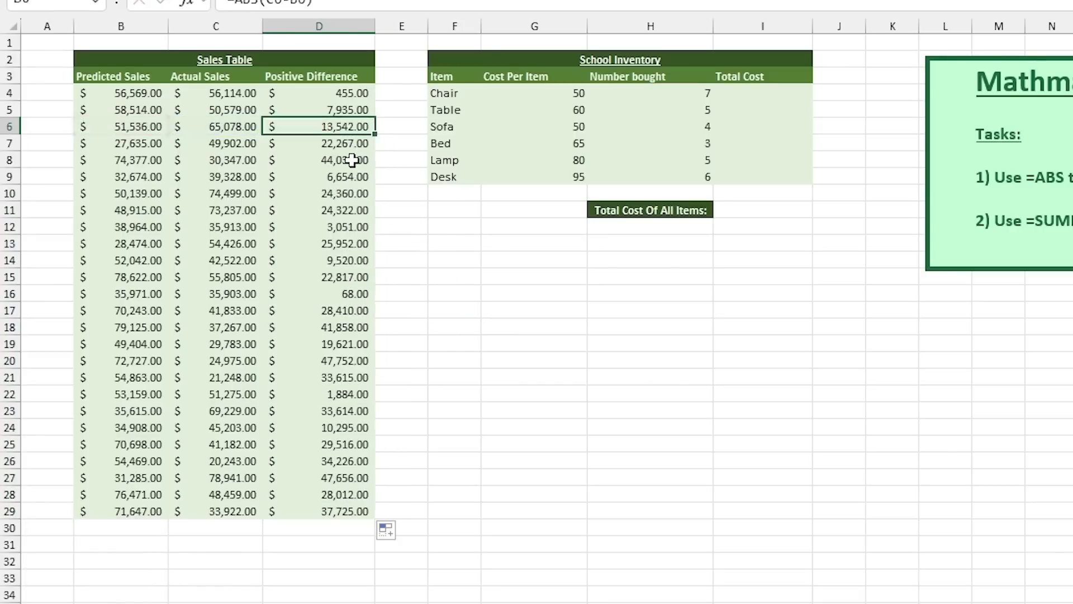
pyautogui.doubleClick(358, 161)
pyautogui.press('Escape')
pyautogui.doubleClick(362, 225)
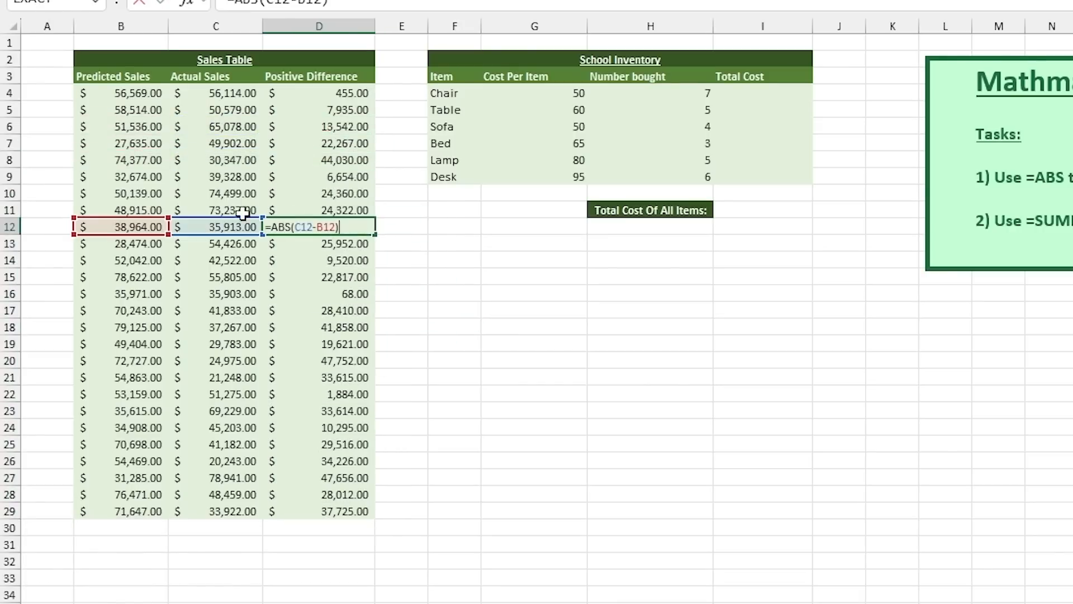
pyautogui.press('Escape')
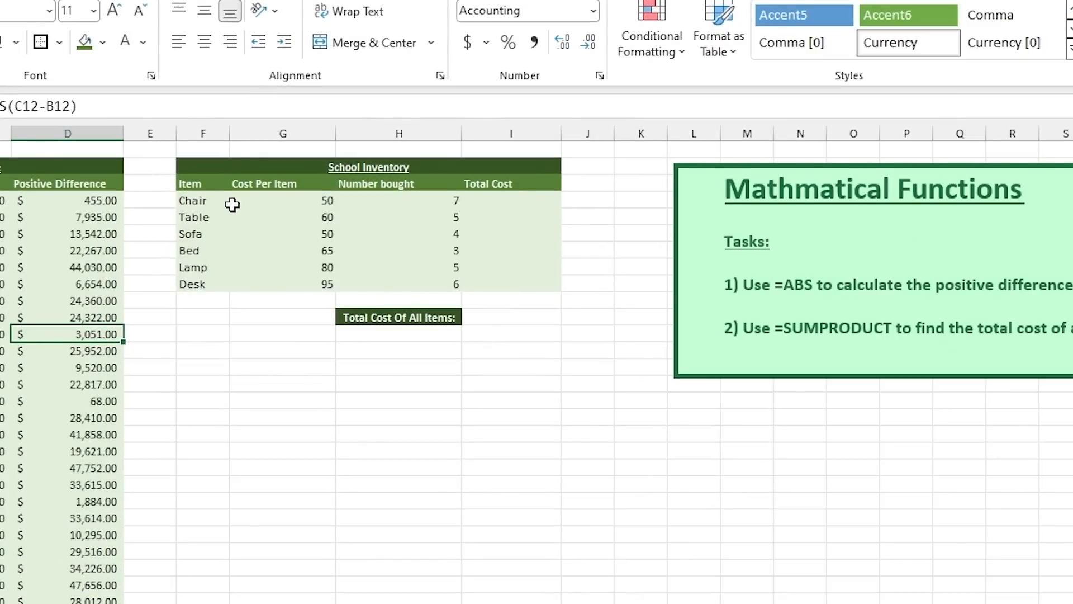
# Calculate the chair's total cost in I4 of the School Inventory table with =G4*H4 and fill the formula down to I9.
pyautogui.click(208, 201)
pyautogui.click(203, 217)
pyautogui.click(289, 200)
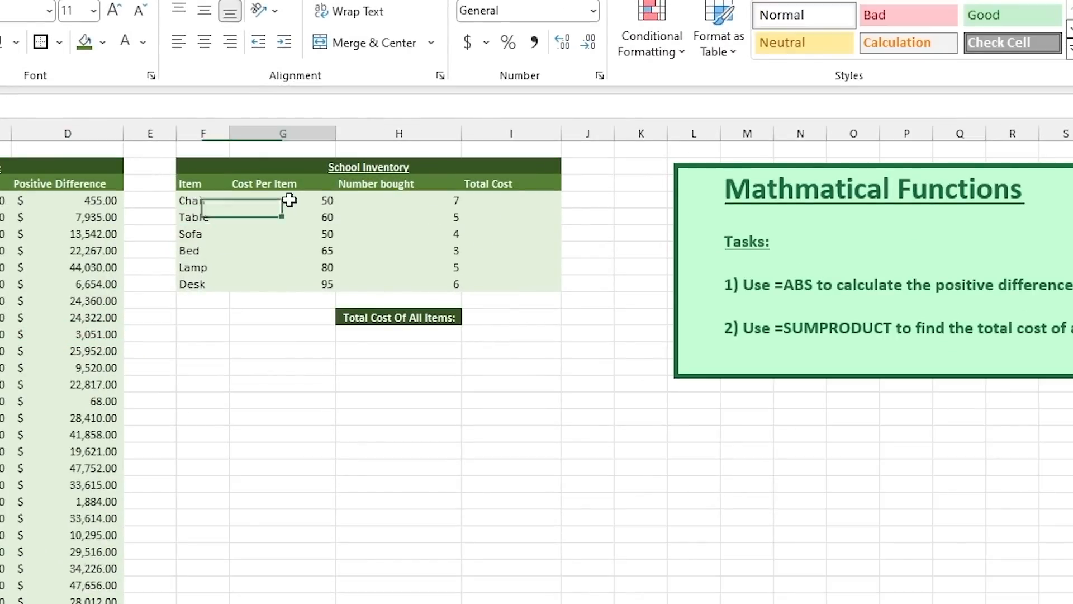
pyautogui.click(398, 200)
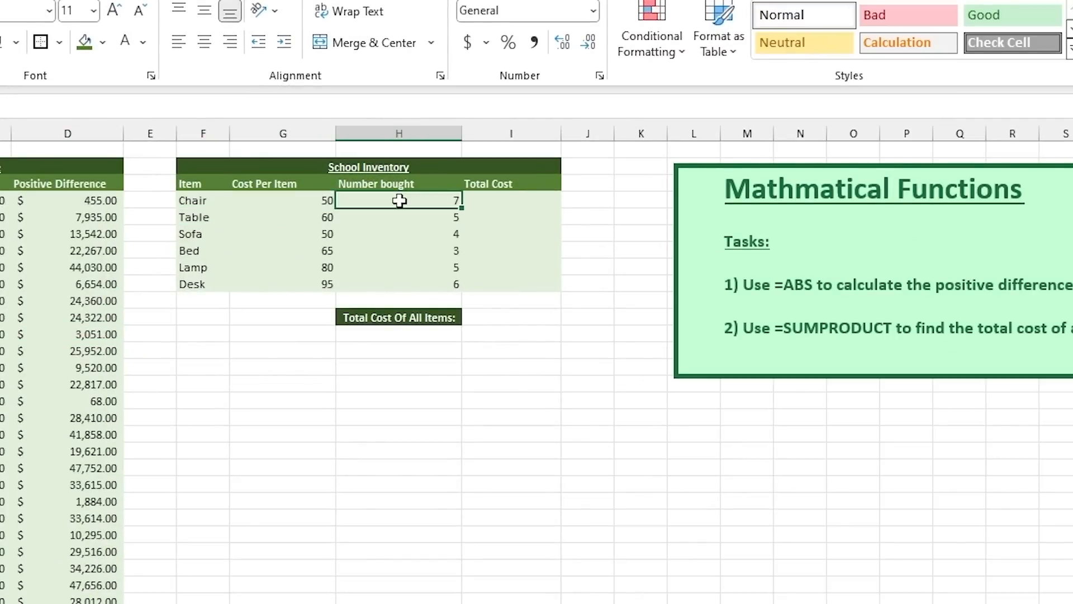
pyautogui.click(491, 200)
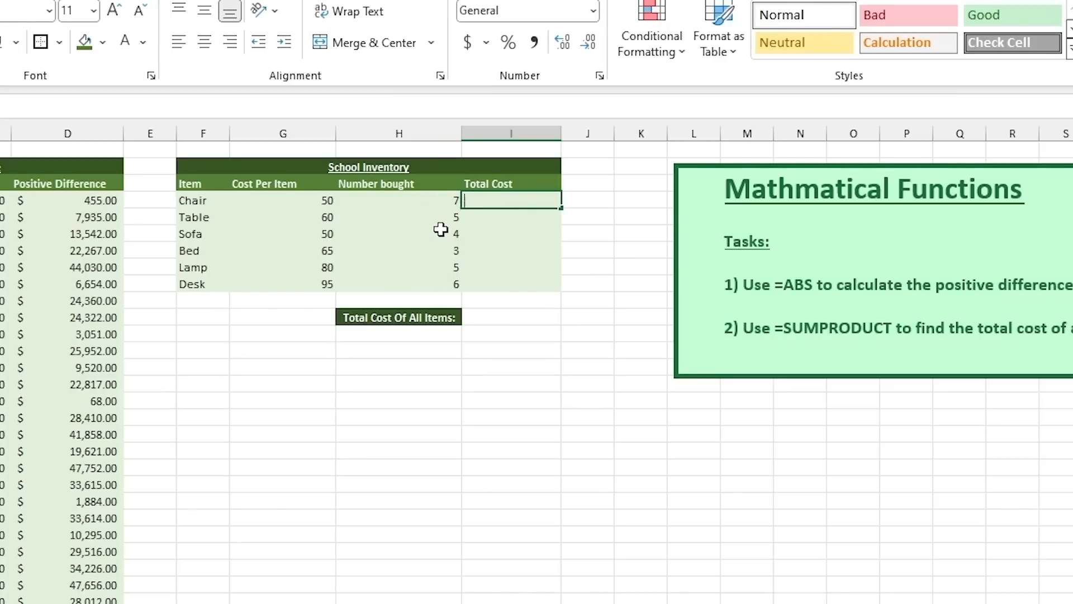
pyautogui.write('=')
pyautogui.click(301, 197)
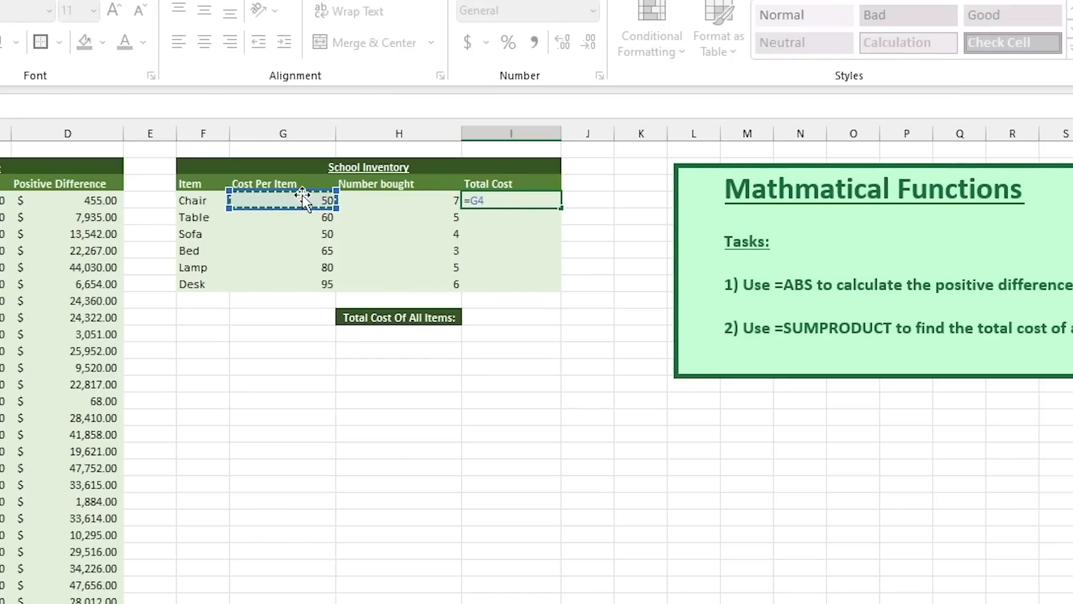
pyautogui.write('*')
pyautogui.click(389, 207)
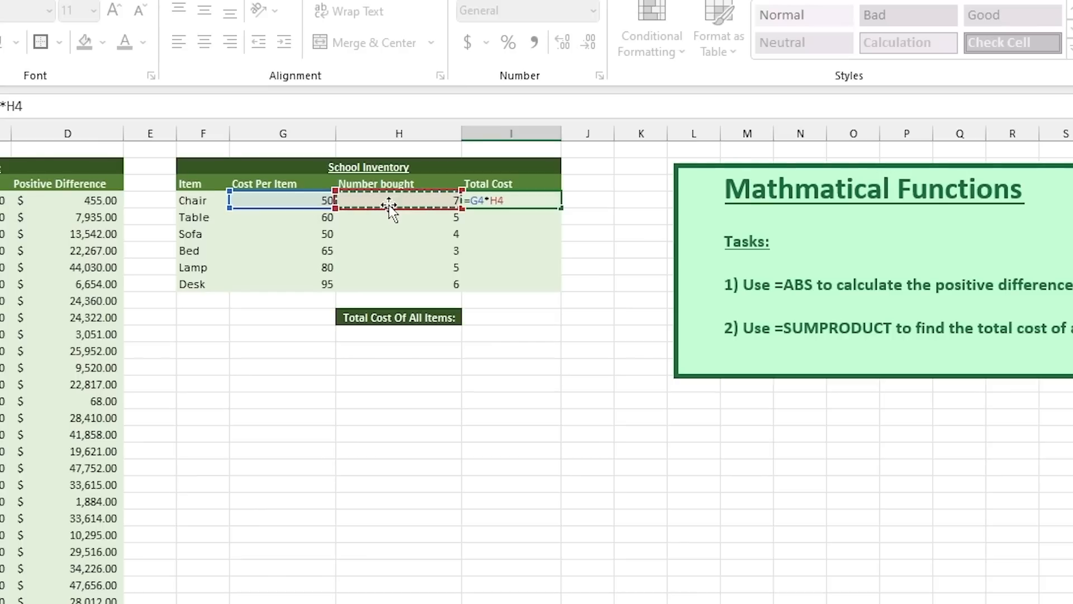
pyautogui.press('Return')
pyautogui.click(481, 204)
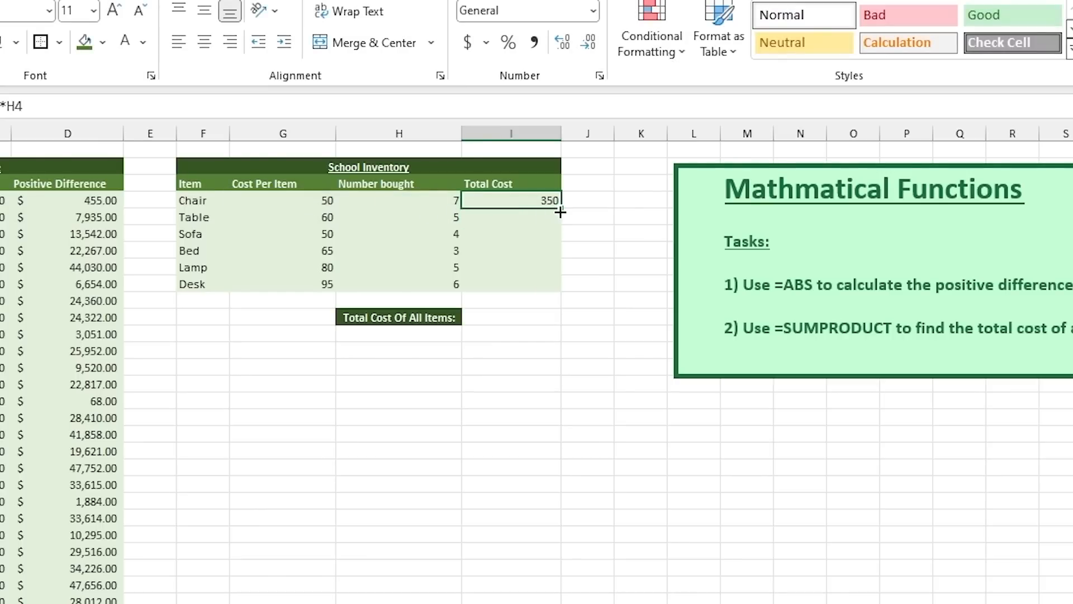
pyautogui.moveTo(561, 212); pyautogui.dragTo(563, 285)
# Add up the filled total costs in I10 with the SUM function over I4:I9.
pyautogui.click(548, 300)
pyautogui.write('=')
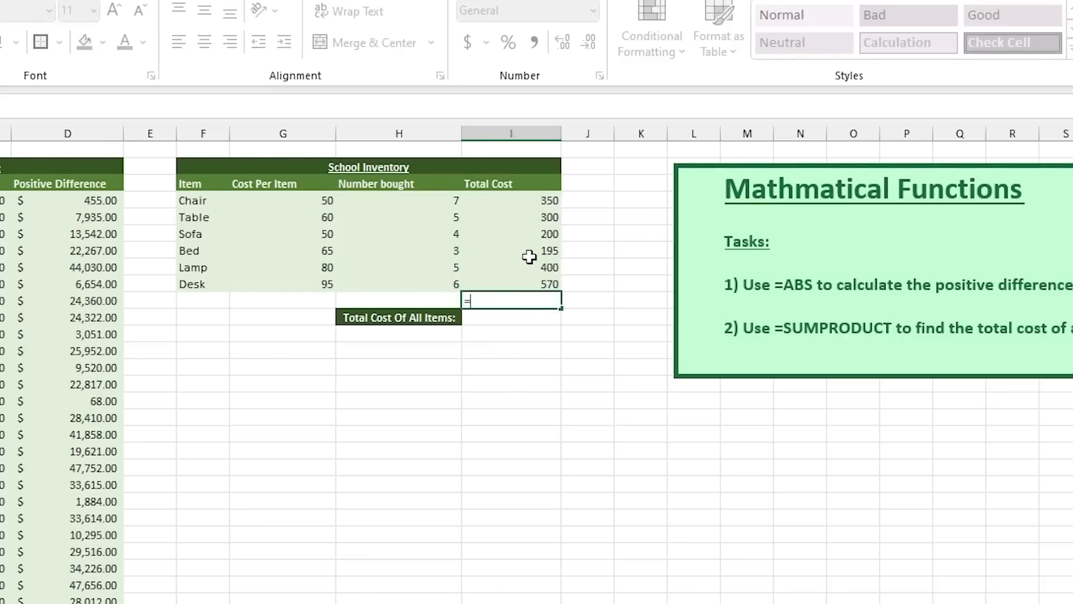
pyautogui.write('SUM(')
pyautogui.moveTo(548, 203); pyautogui.dragTo(536, 280)
pyautogui.press('Return')
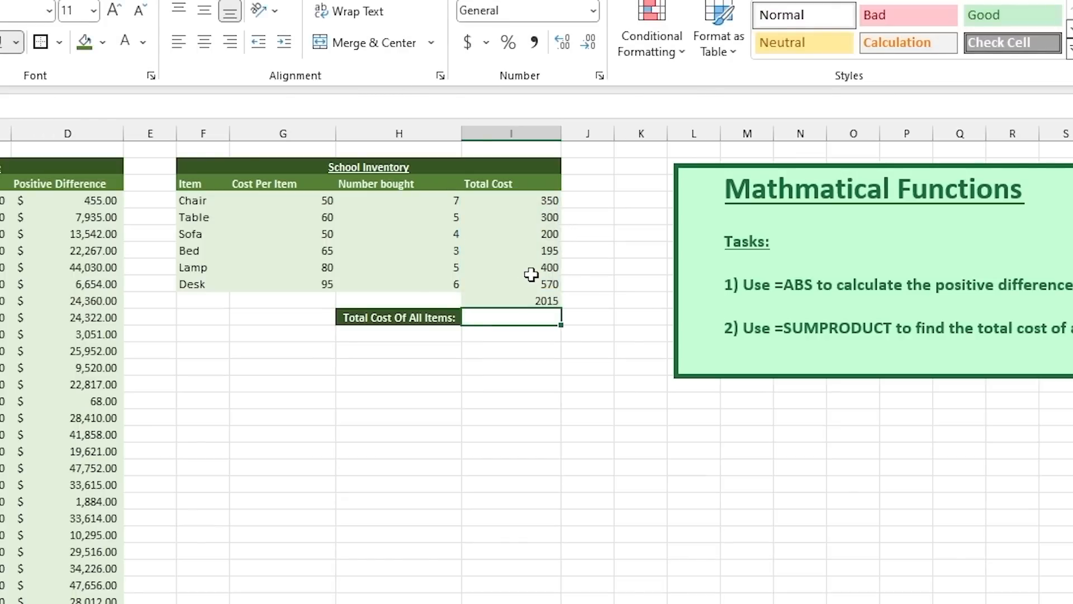
# Undo the sum in I10 and the total cost formulas in I4 to I9.
pyautogui.hotkey('ctrl', 'z')
pyautogui.hotkey('ctrl', 'z')
pyautogui.hotkey('ctrl', 'z')
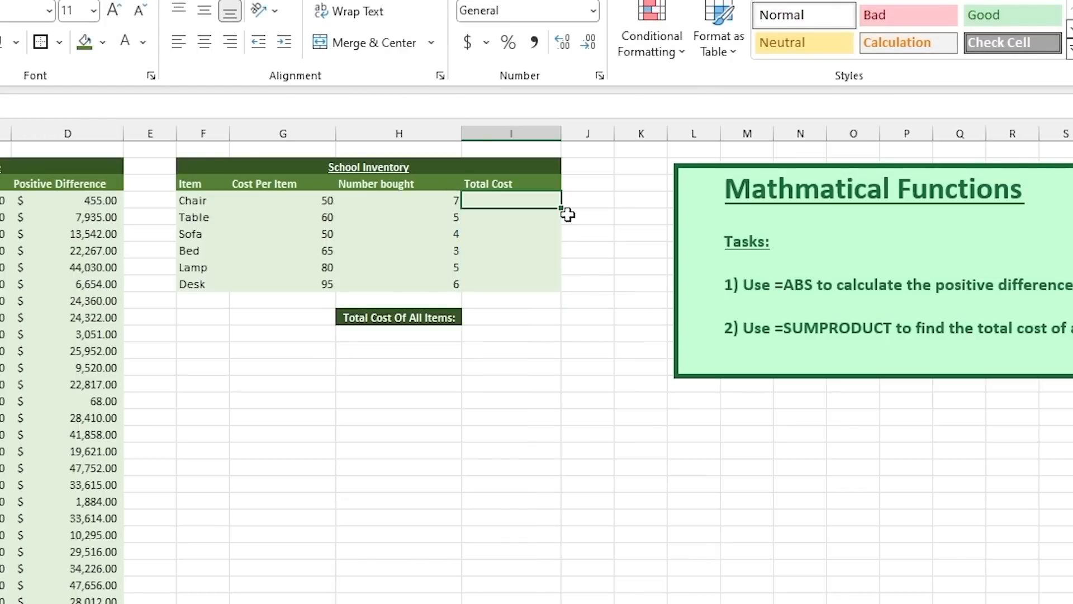
# Calculate the total cost of all items in I11 with =SUMPRODUCT(G4:G9,H4:H9).
pyautogui.click(510, 317)
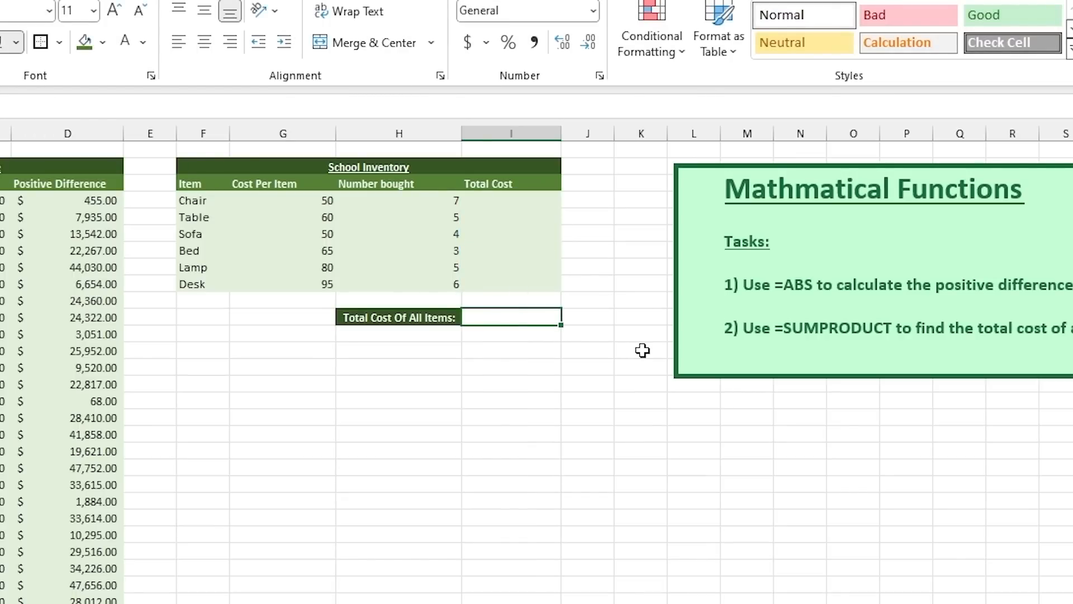
pyautogui.write('=')
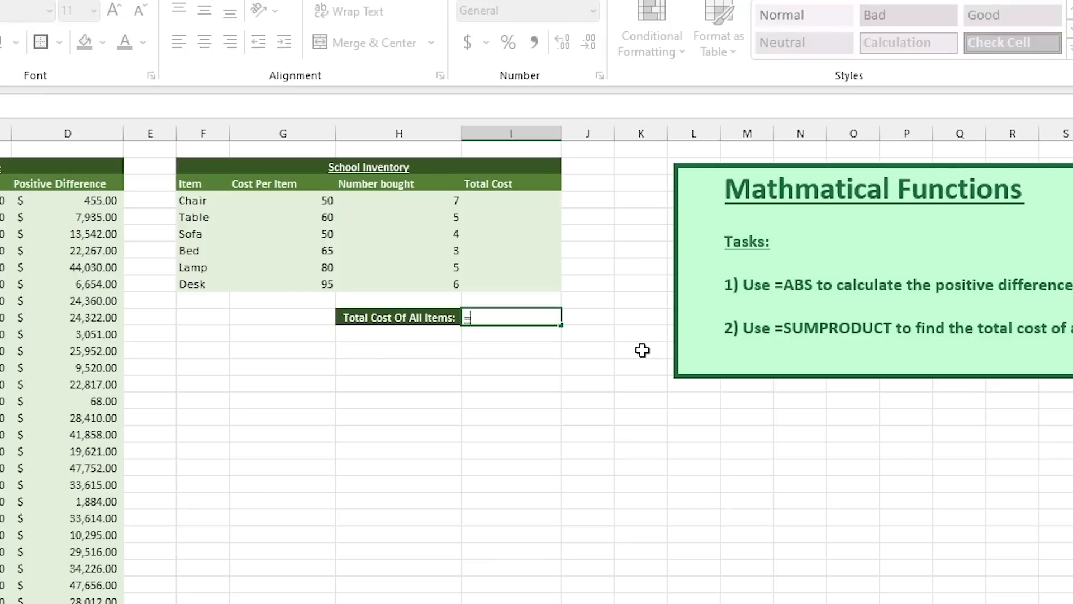
pyautogui.write('SUMPRODUCT(')
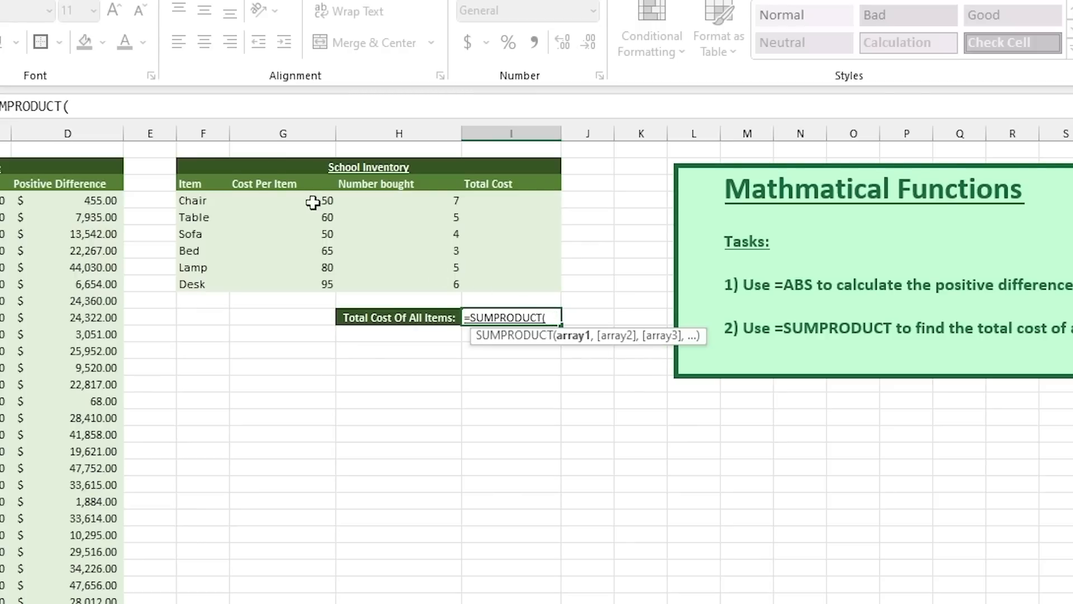
pyautogui.moveTo(298, 202); pyautogui.dragTo(309, 284)
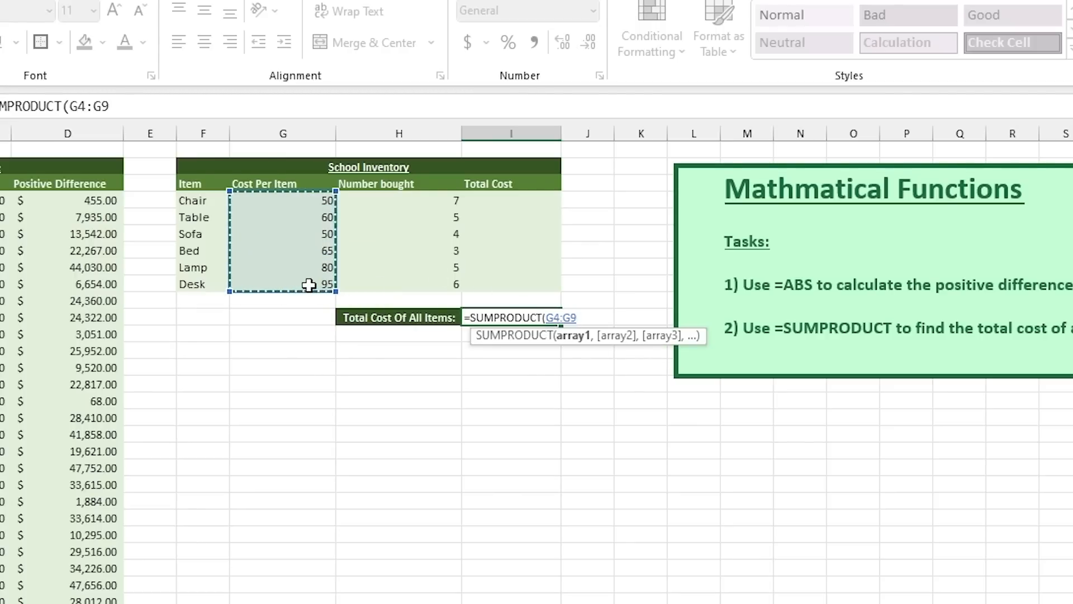
pyautogui.write(',')
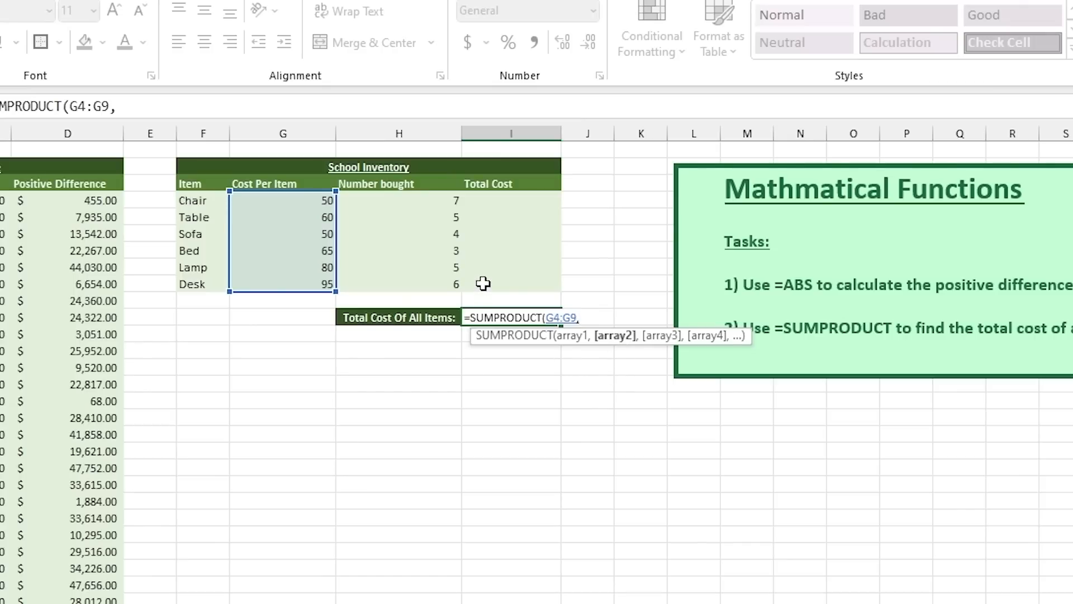
pyautogui.moveTo(368, 194); pyautogui.dragTo(391, 285)
pyautogui.write(')')
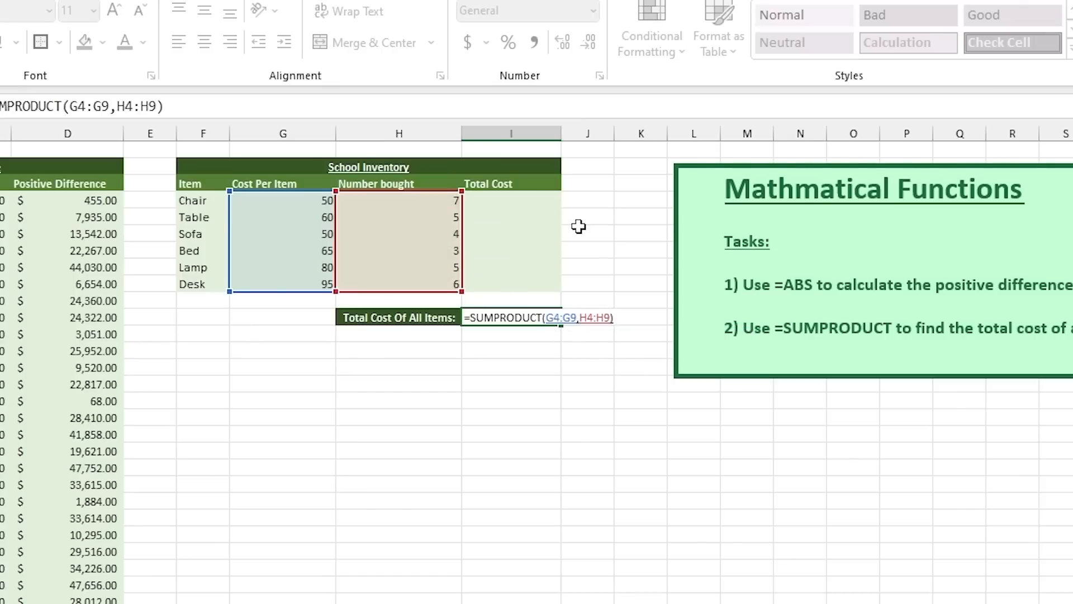
pyautogui.press('Return')
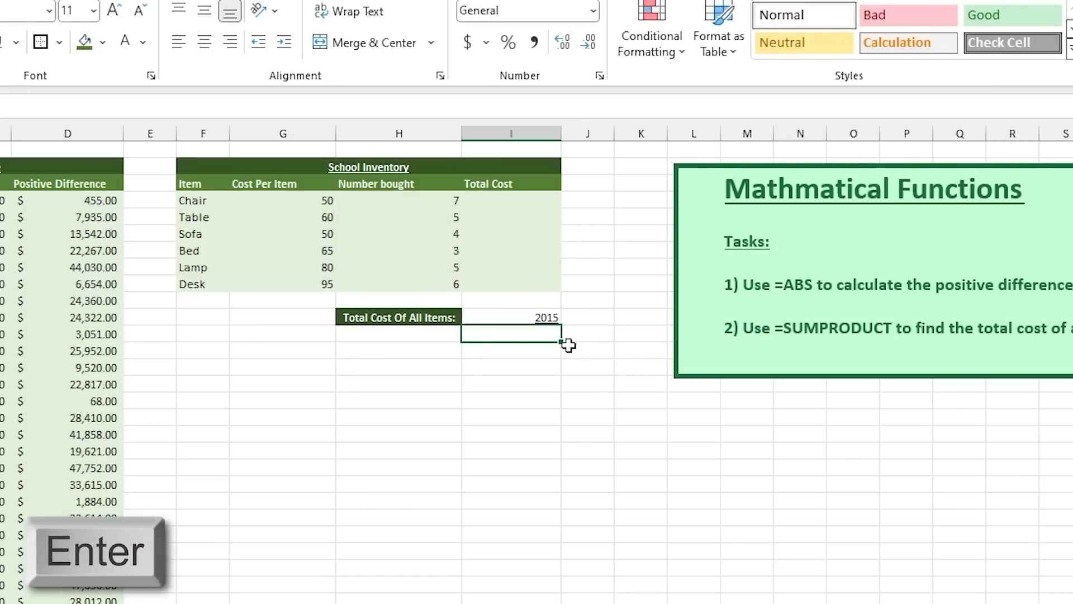
# Inspect the SUMPRODUCT formula in I11 to check which ranges its two arrays reference.
pyautogui.click(546, 319)
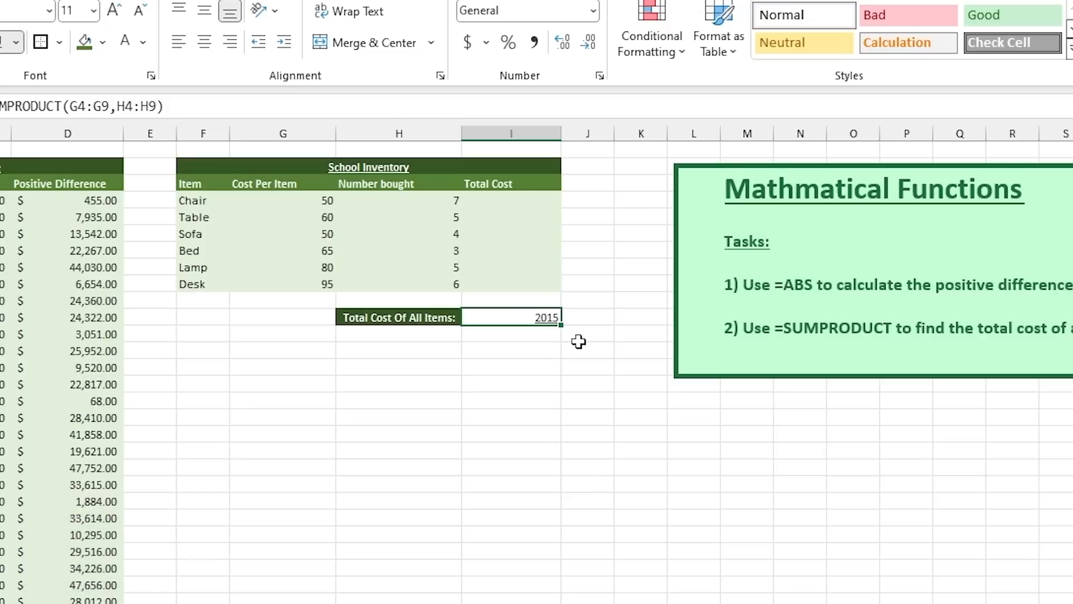
pyautogui.doubleClick(542, 324)
pyautogui.press('Right')
pyautogui.press('Right')
pyautogui.press('Right')
pyautogui.press('Right')
pyautogui.press('Right')
pyautogui.press('Right')
pyautogui.press('Right')
pyautogui.press('Right')
pyautogui.press('Right')
pyautogui.press('Right')
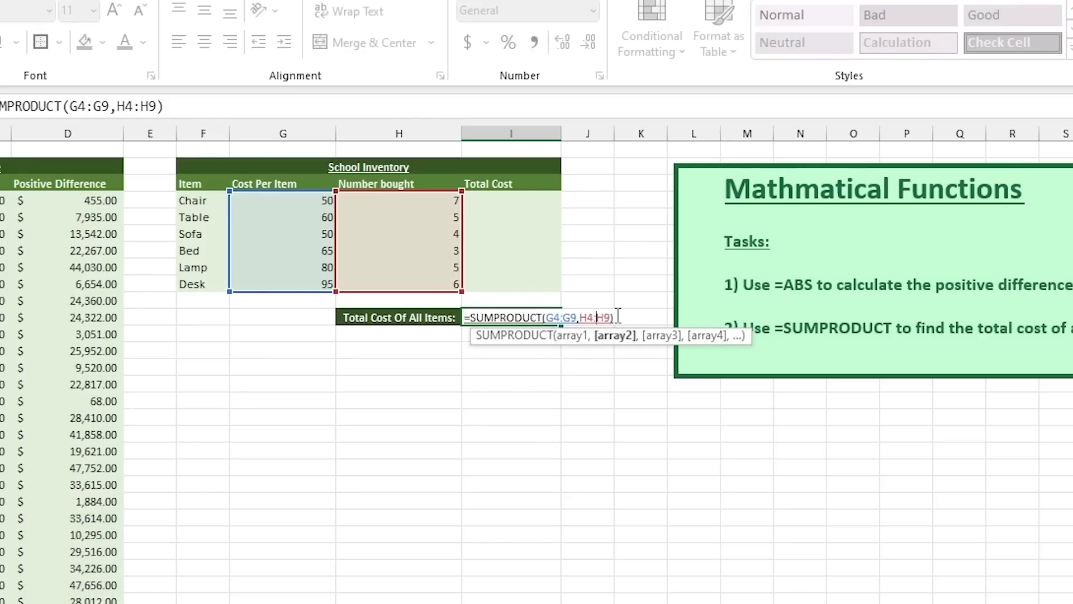
pyautogui.click(566, 316)
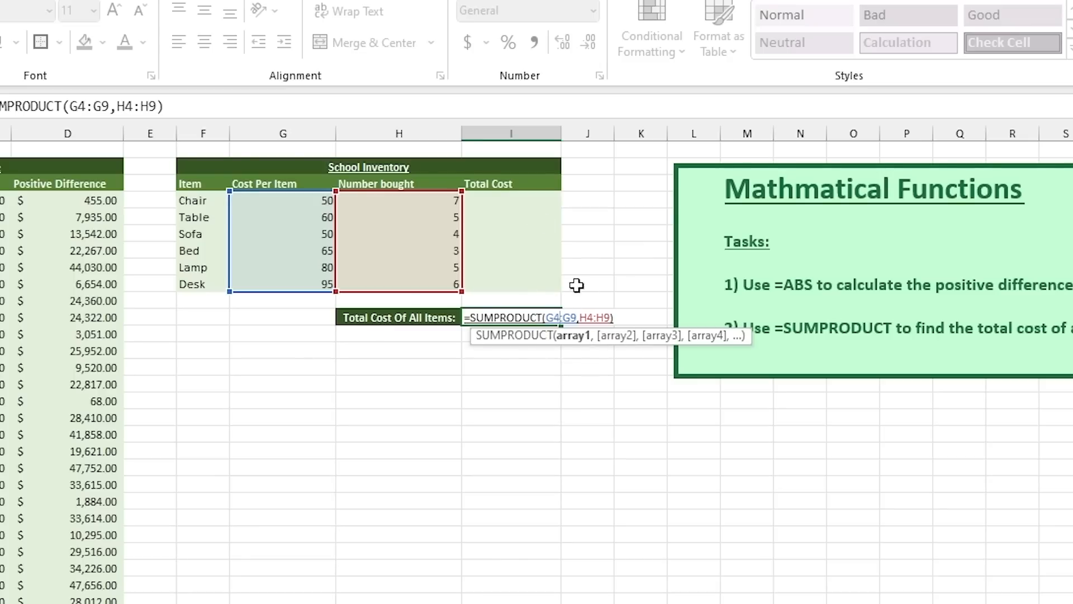
pyautogui.hotkey('ctrl', 'Return')
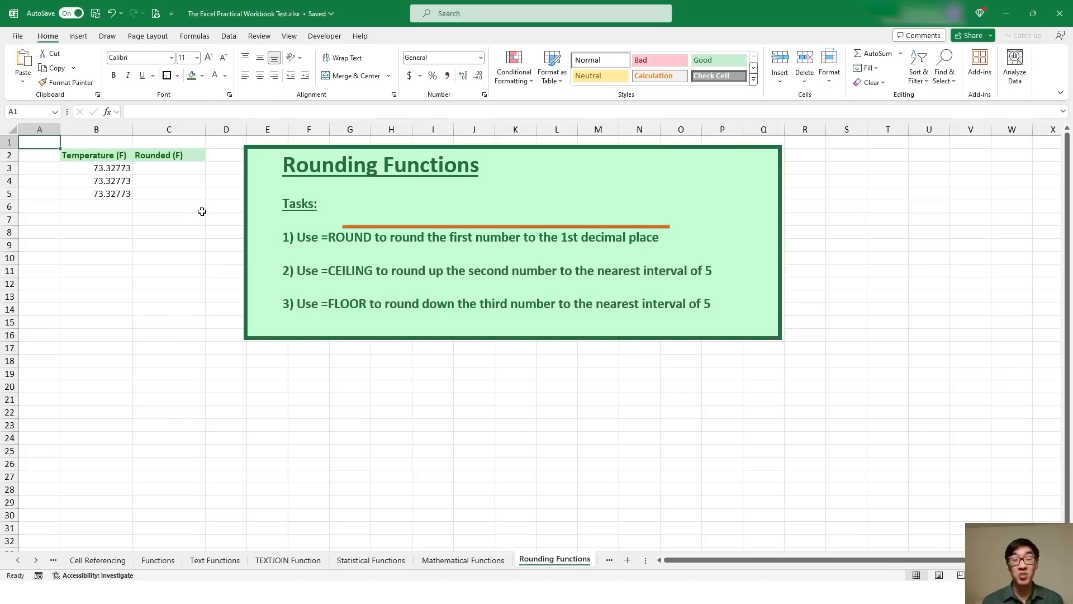
# On the Rounding Functions sheet, round the first temperature to one decimal place in C3 with =ROUND(B3,1).
pyautogui.click(181, 166)
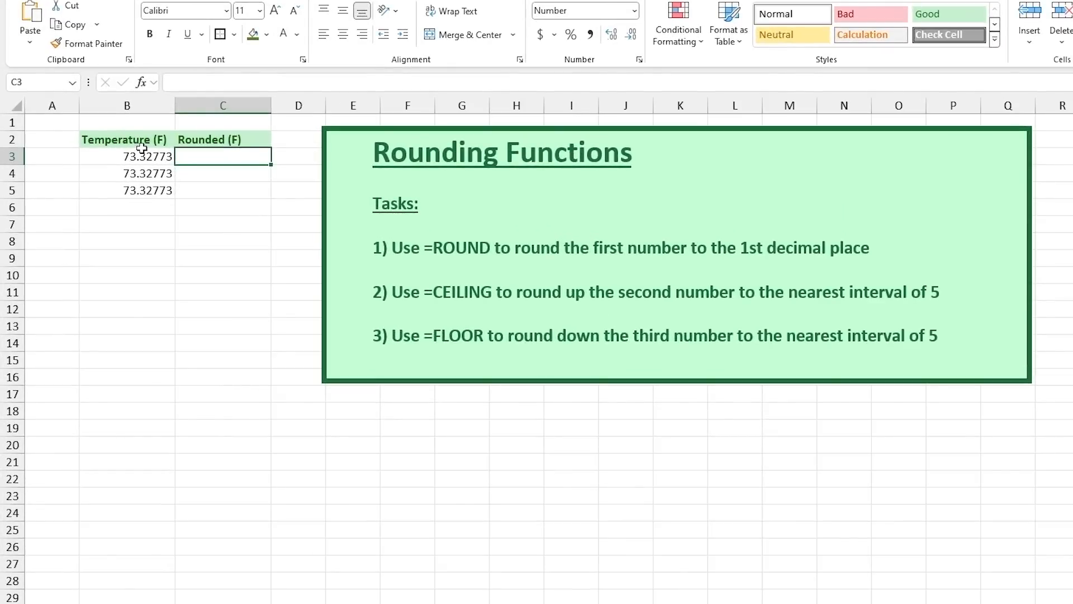
pyautogui.click(125, 159)
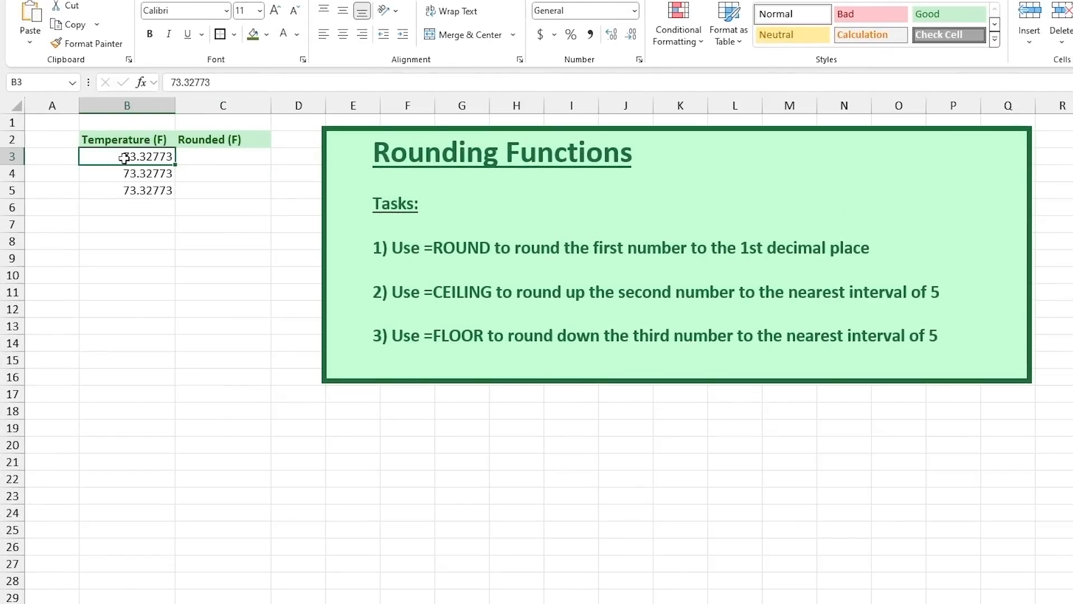
pyautogui.click(199, 157)
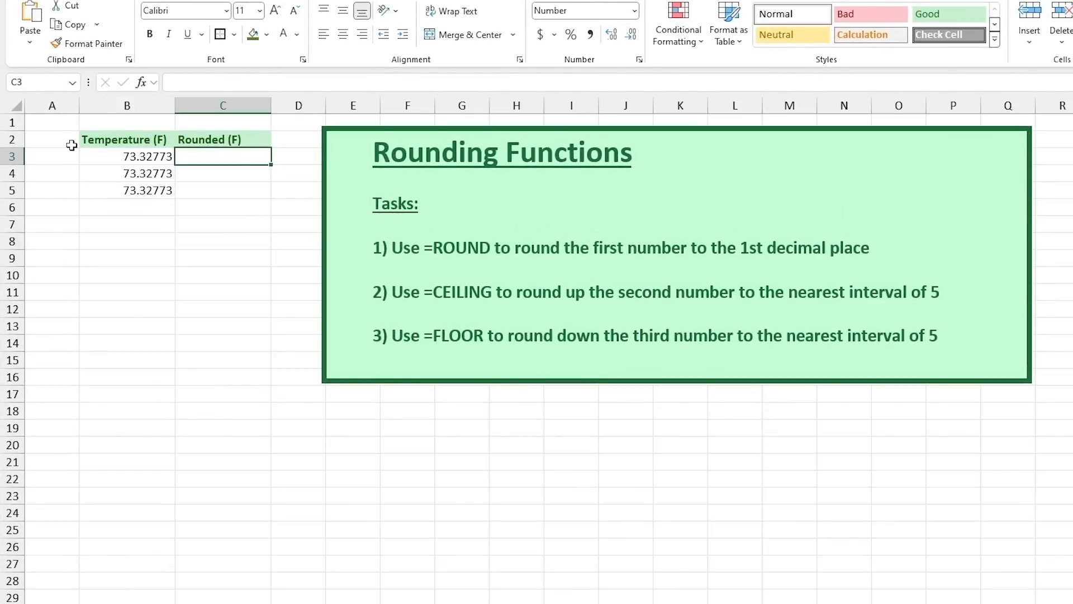
pyautogui.write('=R')
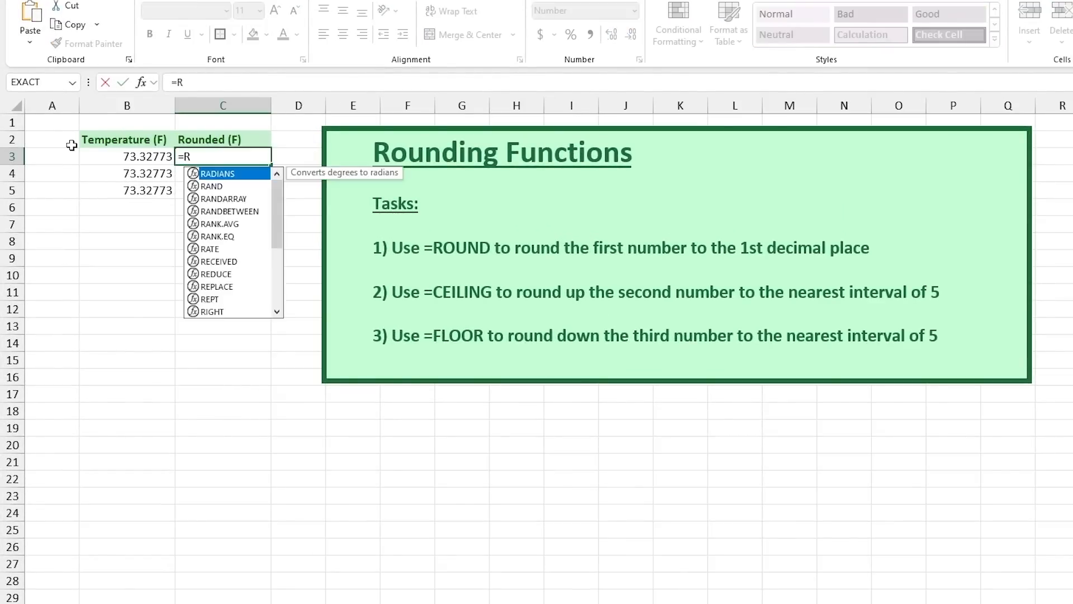
pyautogui.write('OUND(')
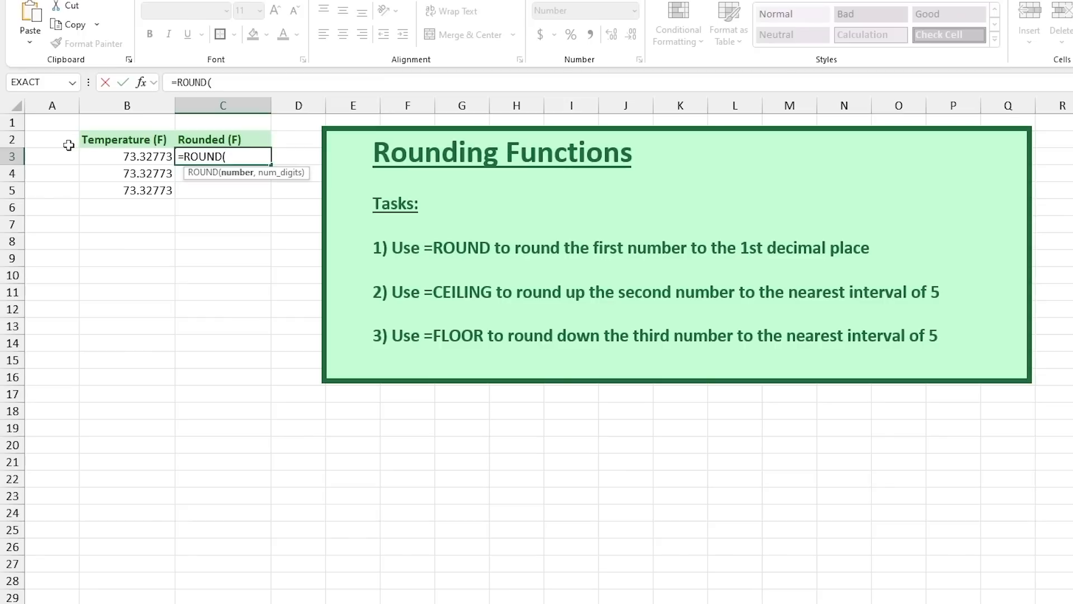
pyautogui.click(161, 157)
pyautogui.write(',')
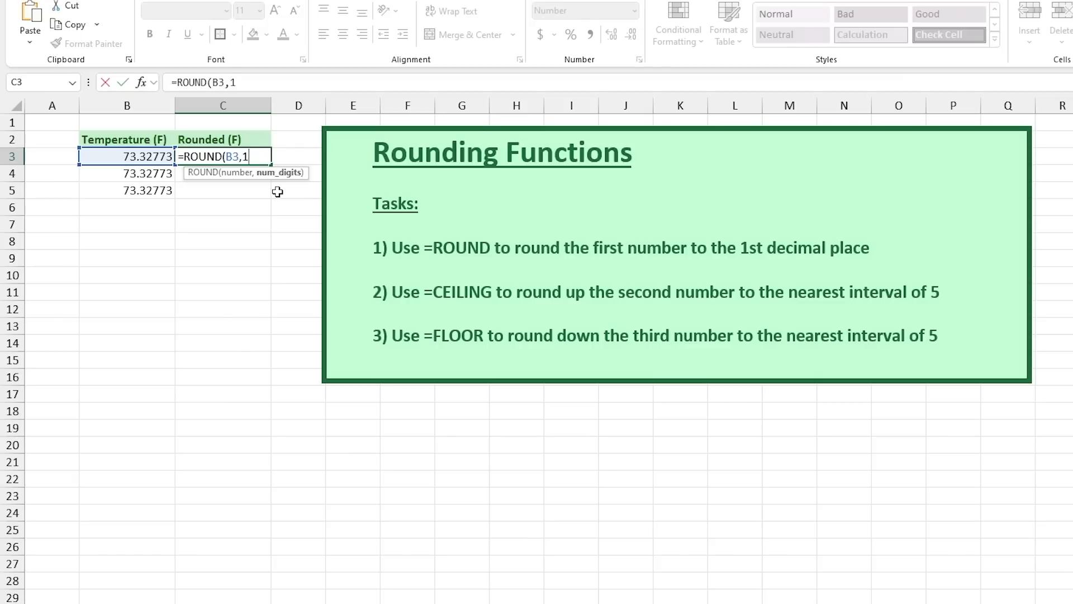
pyautogui.write('1)')
pyautogui.press('Return')
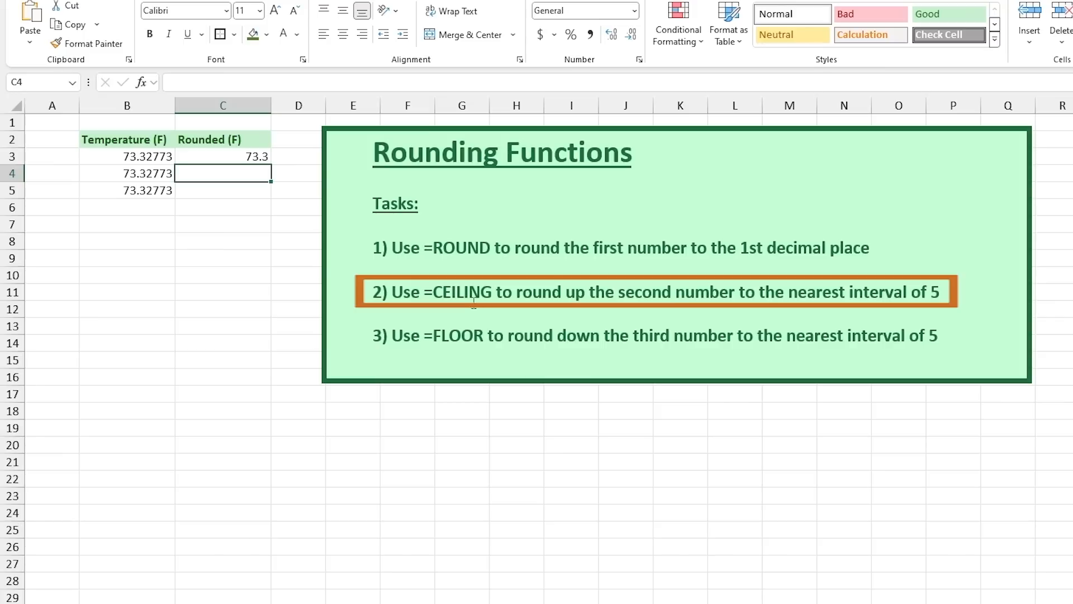
# Round the second temperature up to the nearest interval of 5 in C4 with =CEILING(B4,5).
pyautogui.click(160, 177)
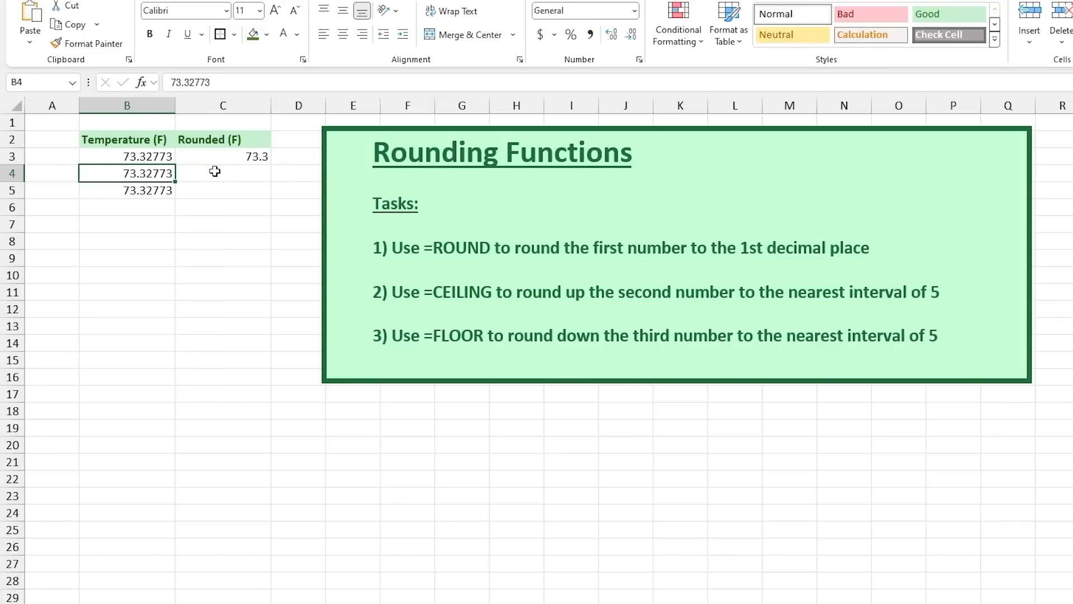
pyautogui.click(216, 172)
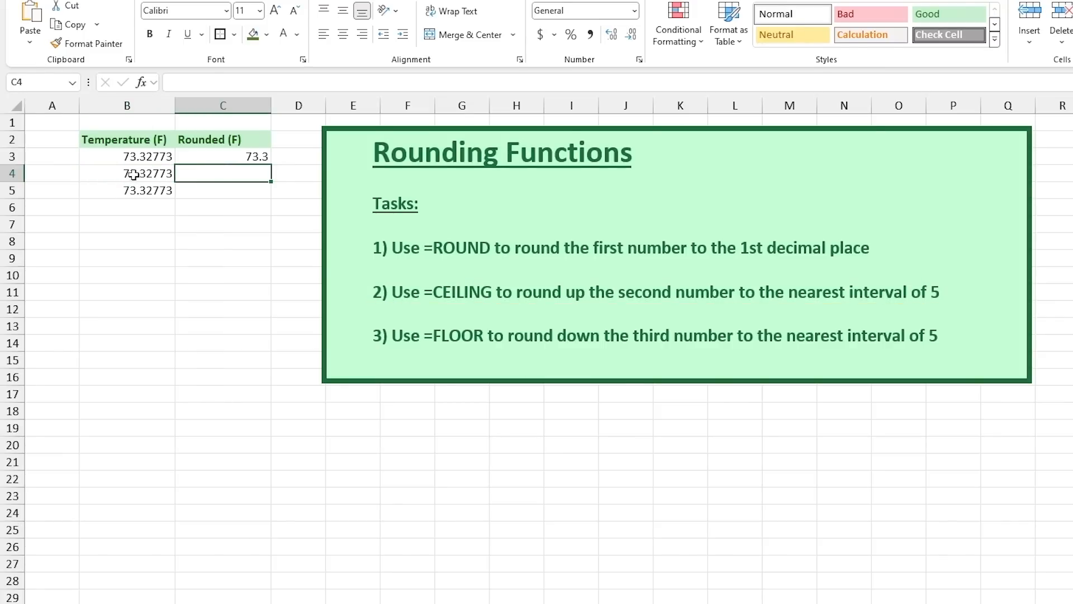
pyautogui.click(132, 174)
pyautogui.click(199, 179)
pyautogui.doubleClick(201, 175)
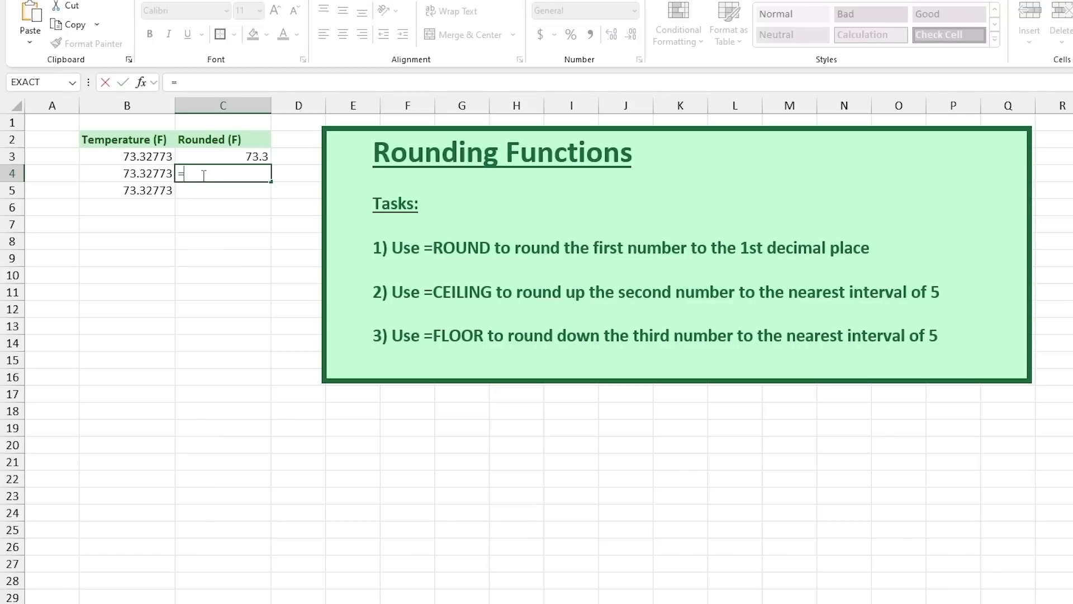
pyautogui.write('CEILI')
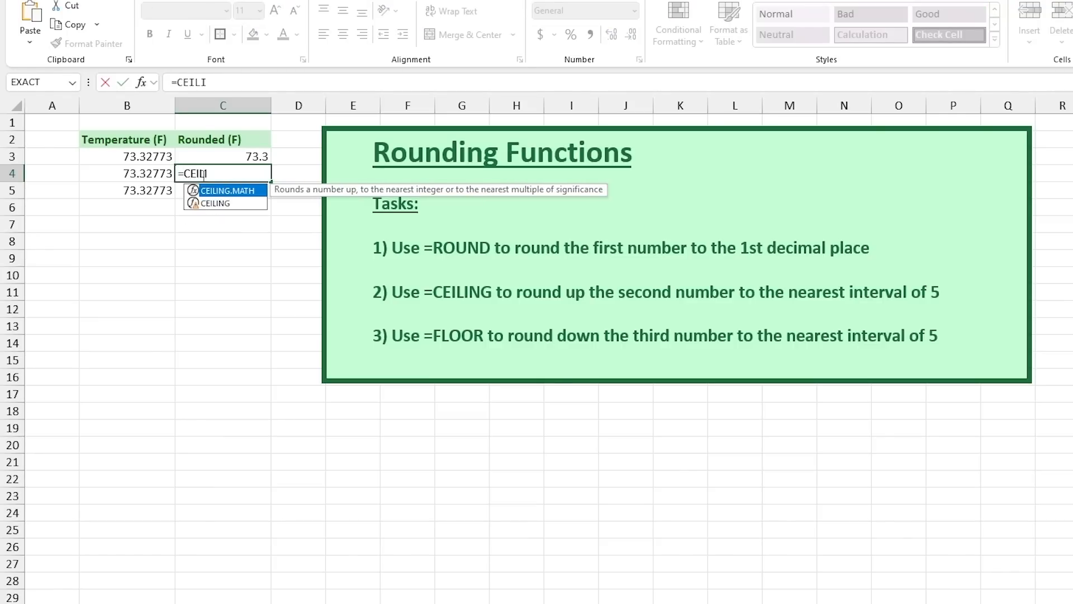
pyautogui.write('NG(')
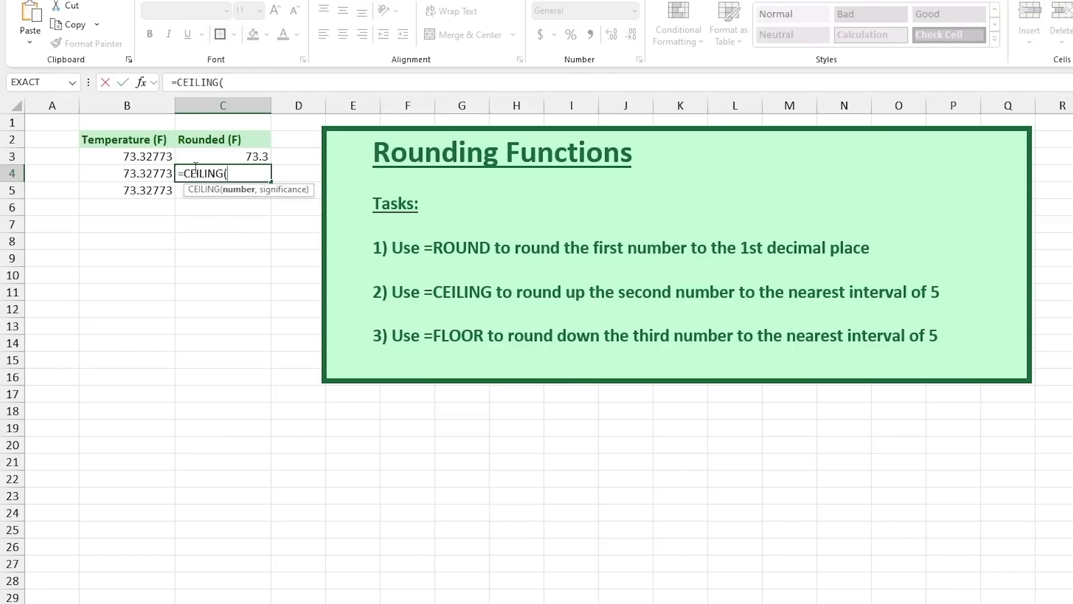
pyautogui.click(163, 174)
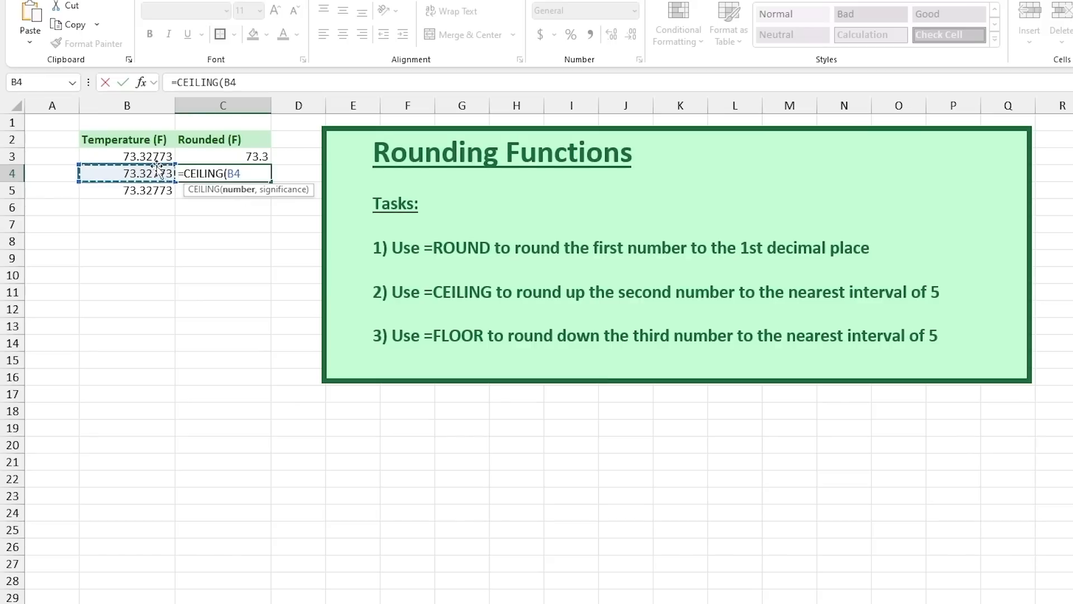
pyautogui.write(',')
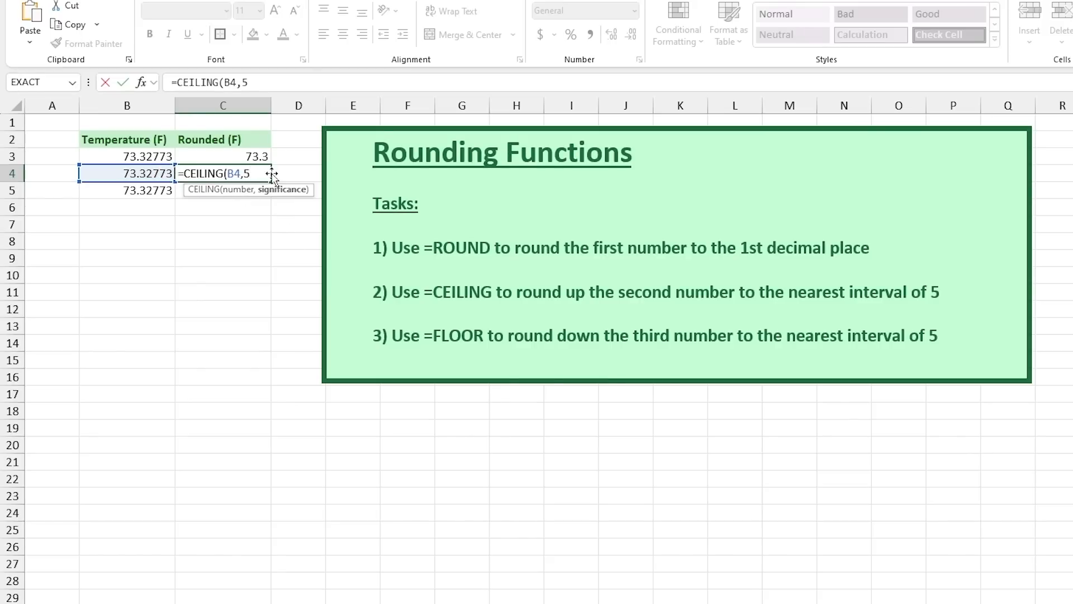
pyautogui.write('5)')
pyautogui.press('Return')
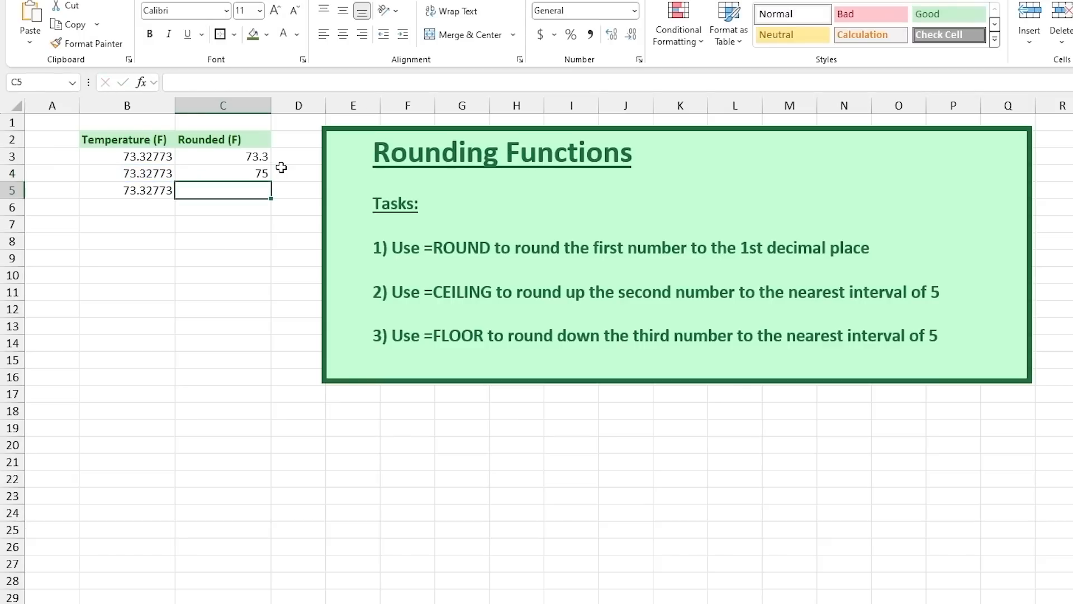
# Round the third temperature down to the nearest interval of 5 in C5 with =FLOOR(B5,5).
pyautogui.click(263, 173)
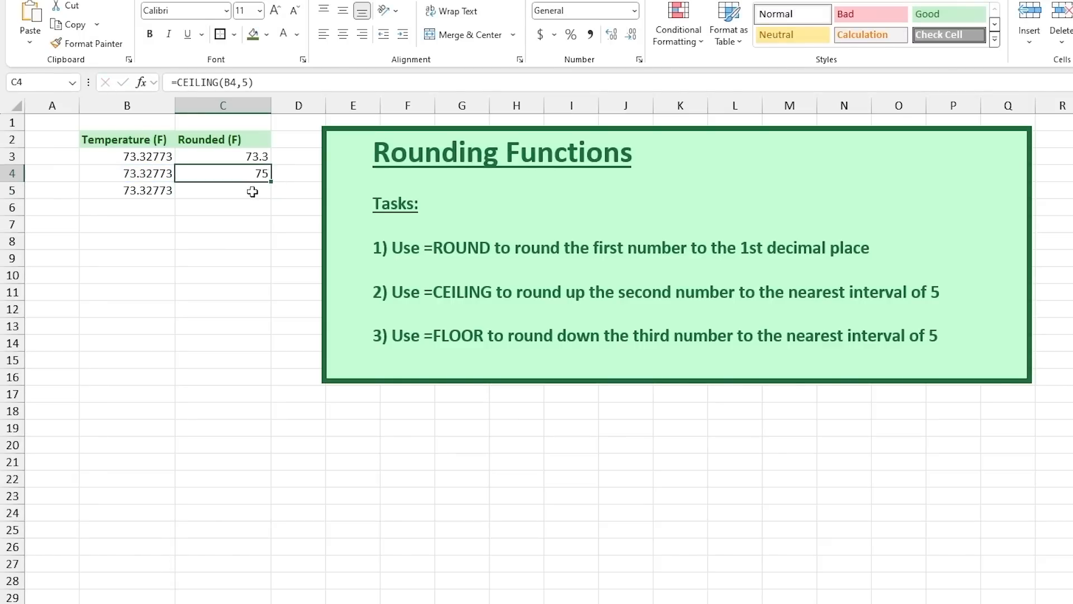
pyautogui.click(252, 189)
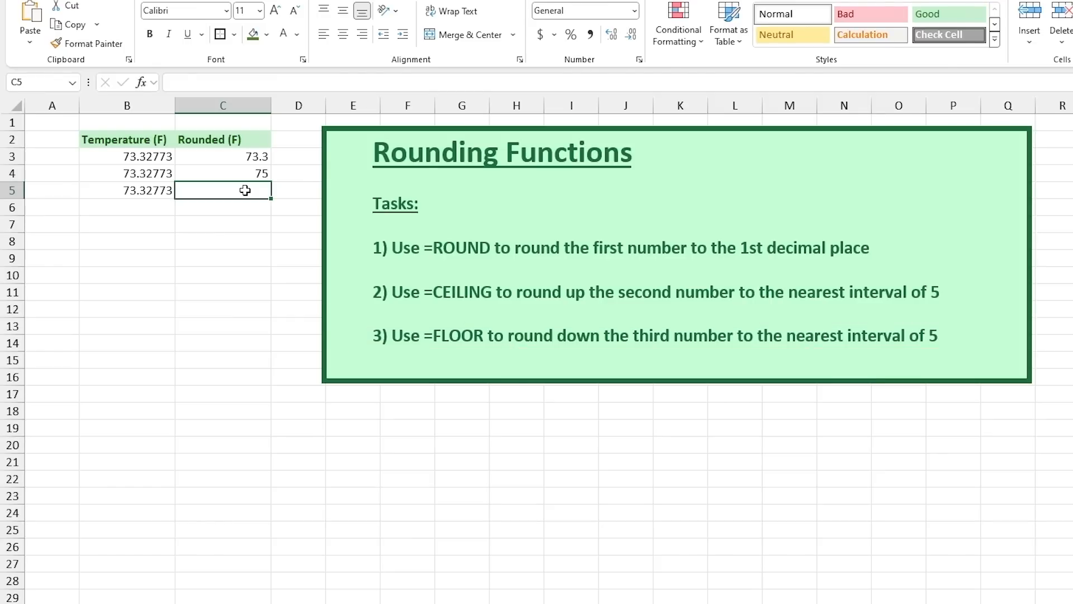
pyautogui.click(158, 190)
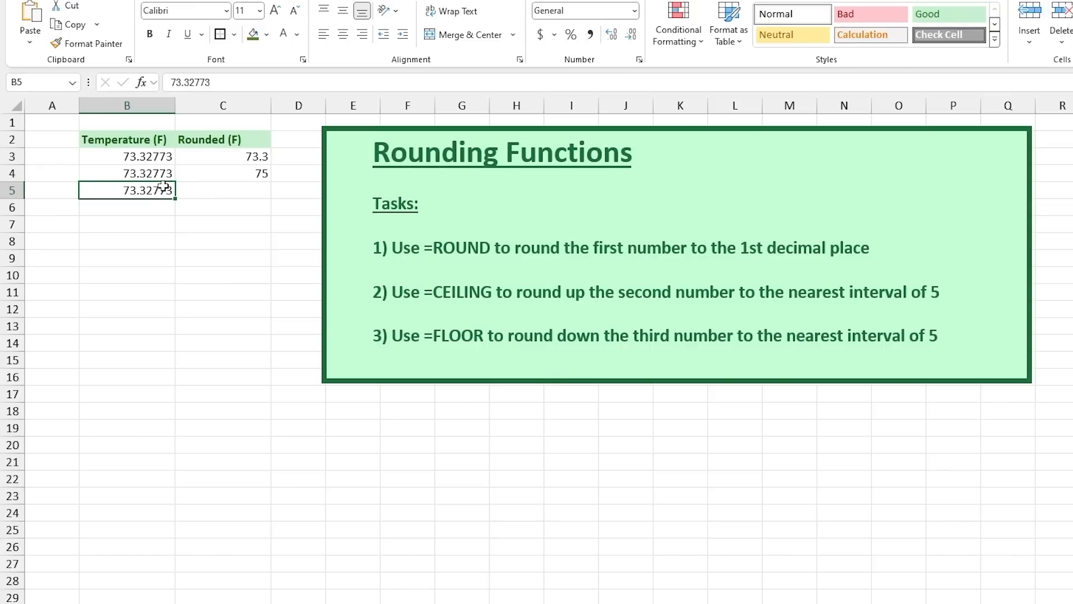
pyautogui.click(196, 191)
pyautogui.write('=')
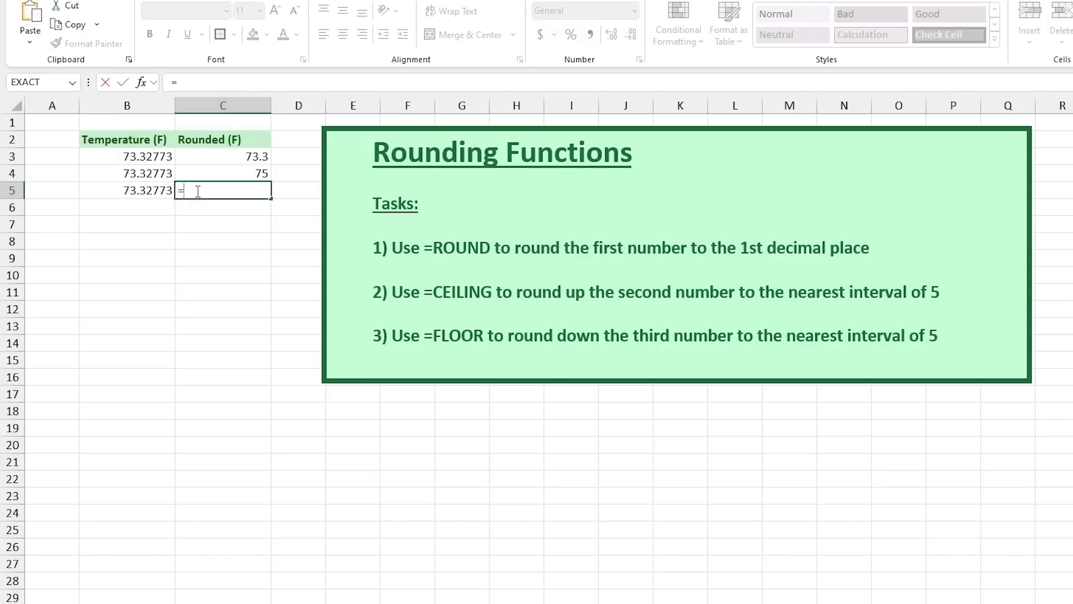
pyautogui.write('FLOOR(')
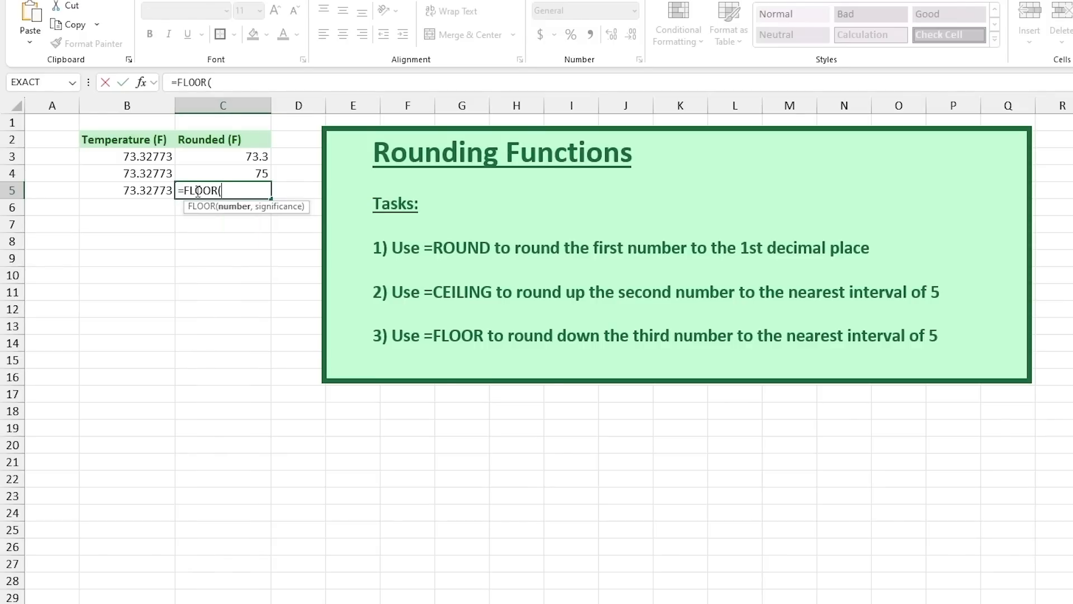
pyautogui.click(151, 190)
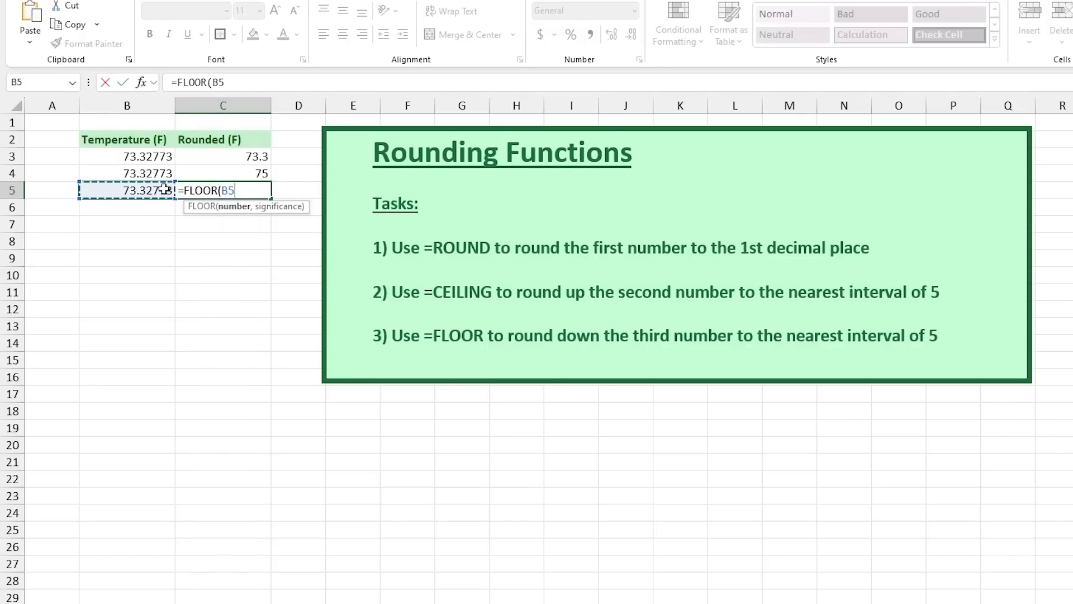
pyautogui.write(',')
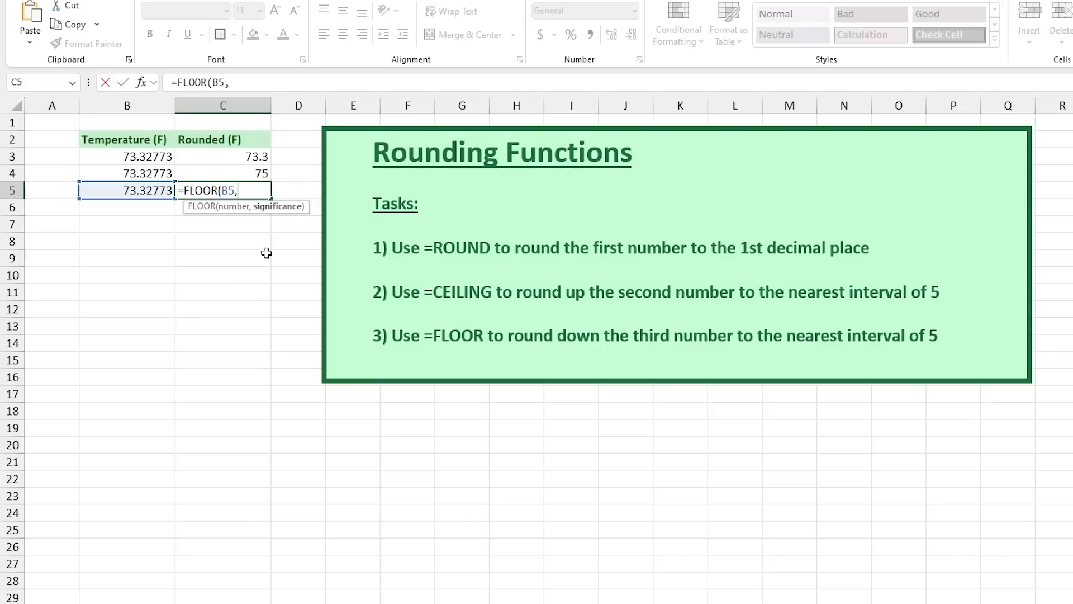
pyautogui.write('5)')
pyautogui.press('Return')
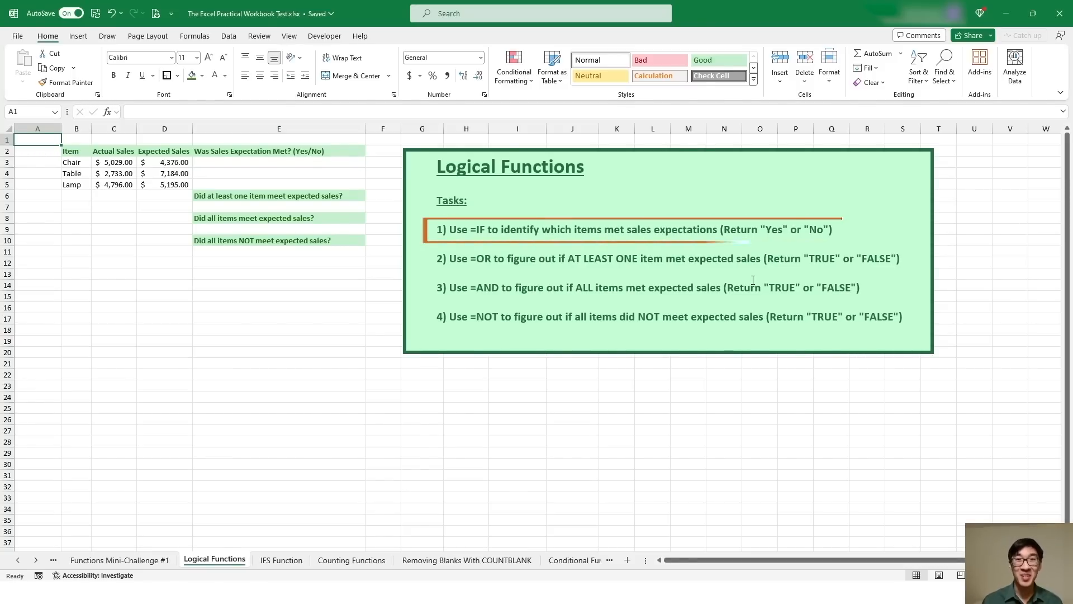
# On the Logical Functions sheet, examine the Item, Actual Sales and Expected Sales columns and compare the chair's two sales figures.
pyautogui.click(290, 151)
pyautogui.moveTo(73, 151); pyautogui.dragTo(82, 178)
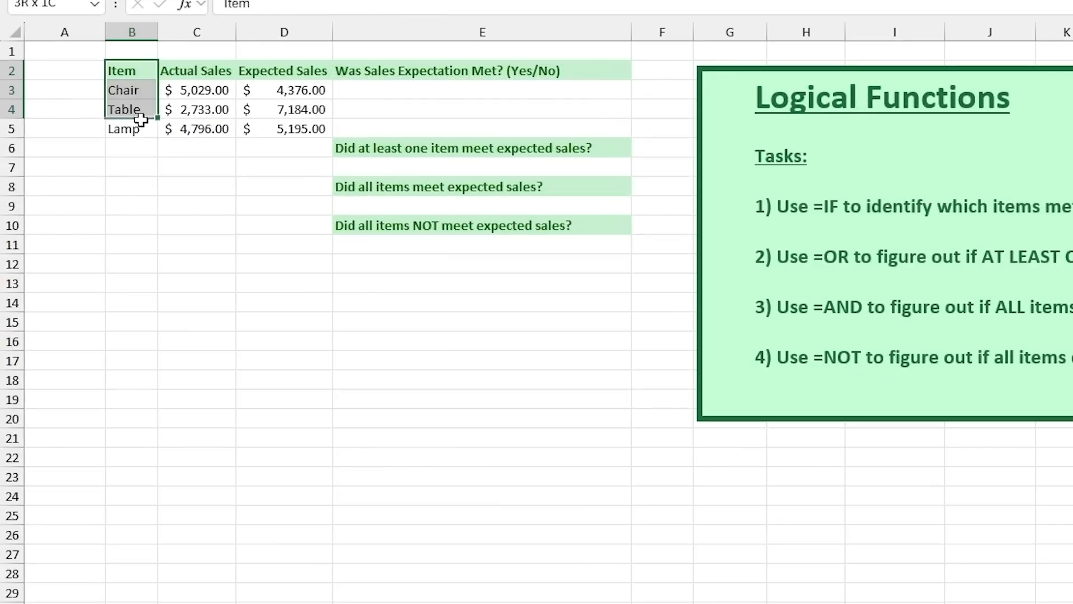
pyautogui.moveTo(141, 119); pyautogui.dragTo(137, 127)
pyautogui.moveTo(209, 77); pyautogui.dragTo(223, 125)
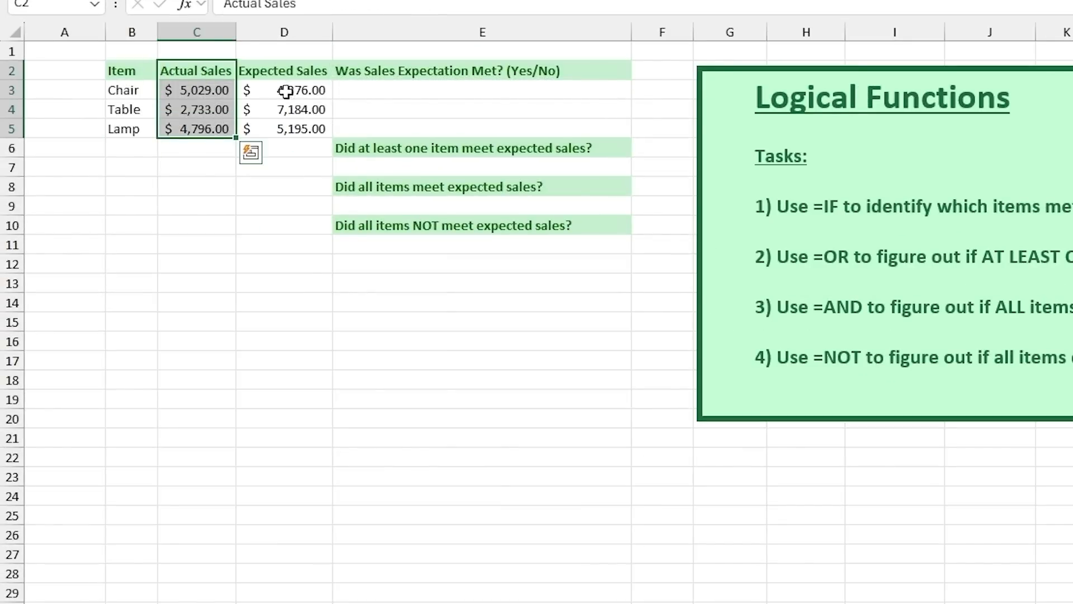
pyautogui.moveTo(296, 68); pyautogui.dragTo(297, 129)
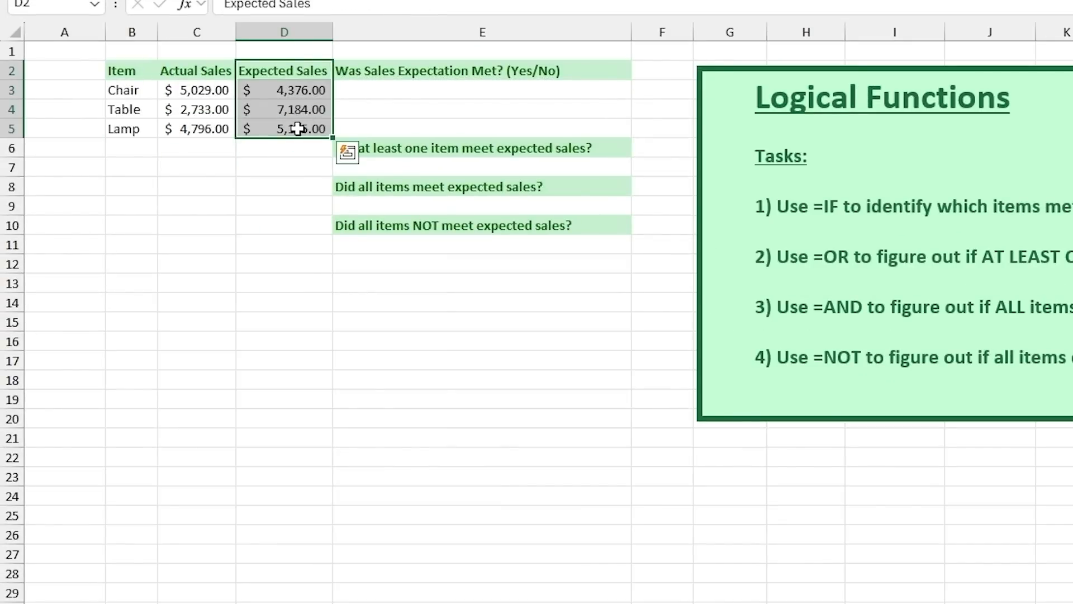
pyautogui.click(415, 91)
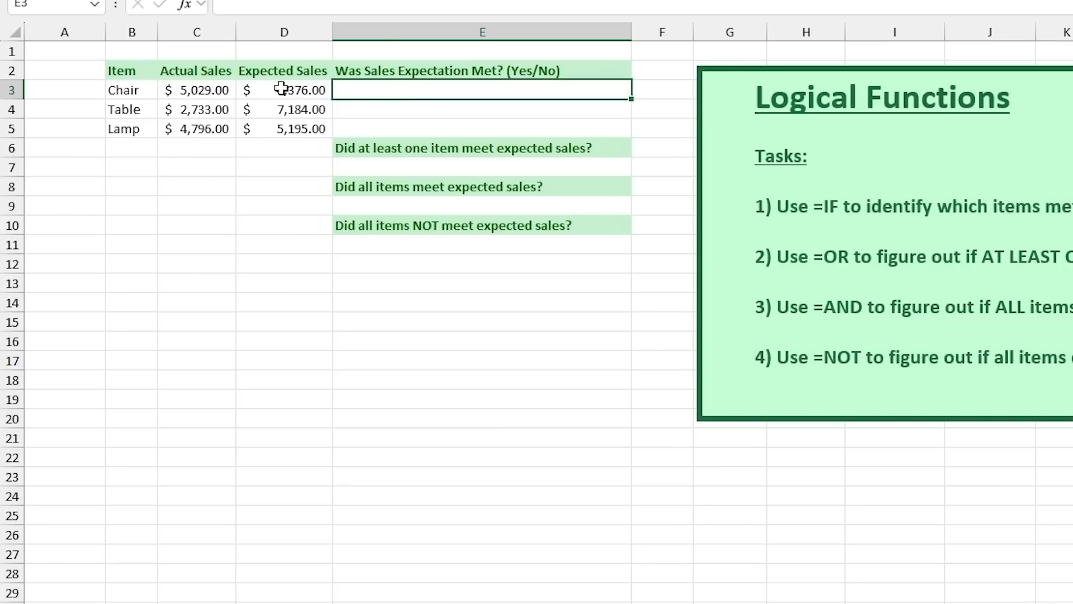
pyautogui.click(218, 91)
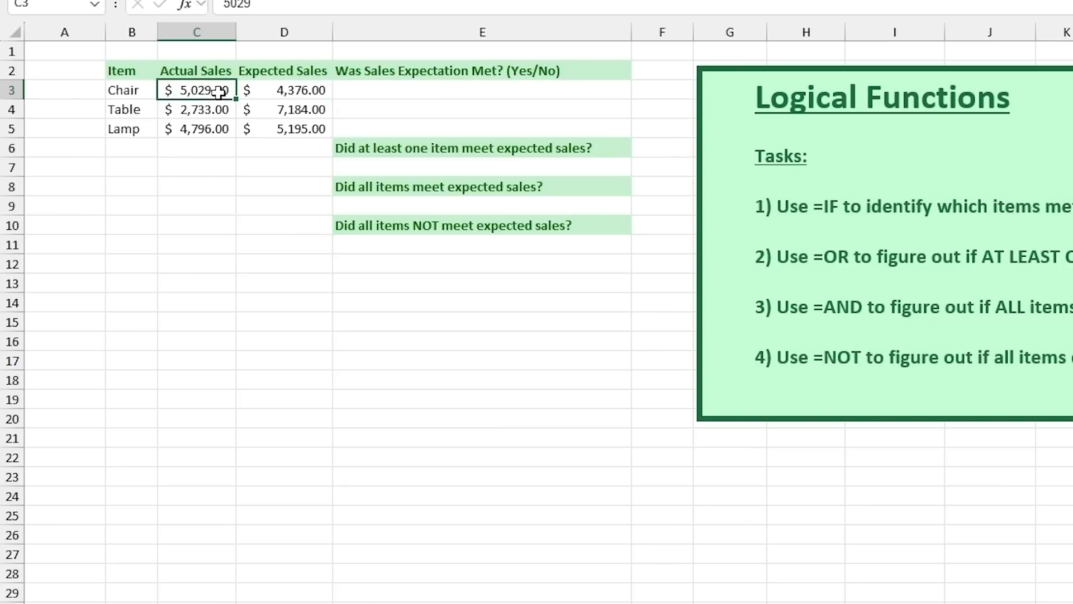
pyautogui.click(276, 90)
# Test in E3 whether the chair met its sales expectation with =IF(C3>=D3,"Yes","No").
pyautogui.click(418, 90)
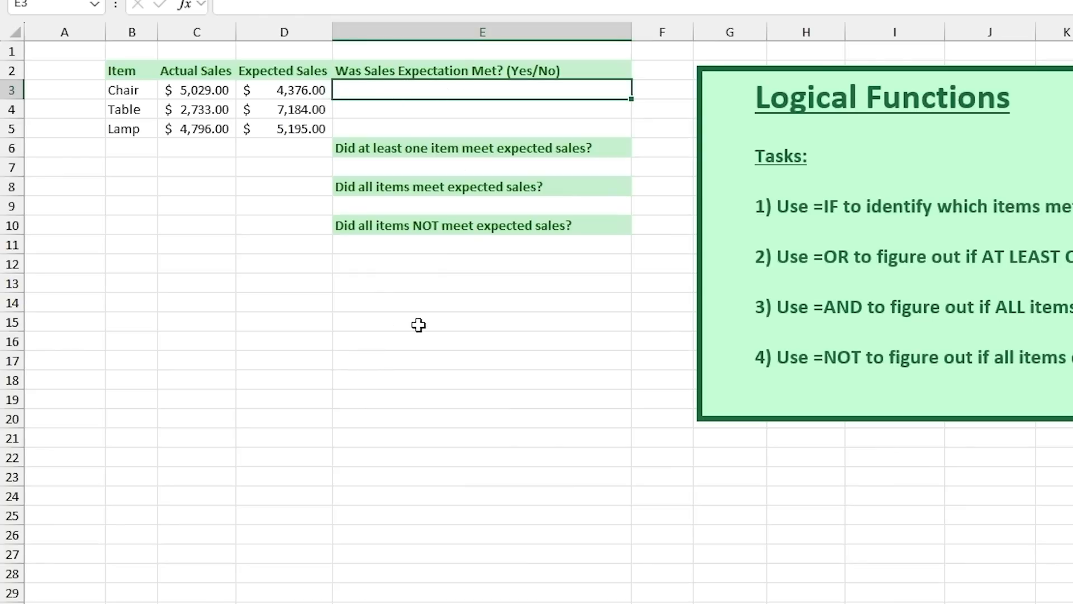
pyautogui.write('=IF')
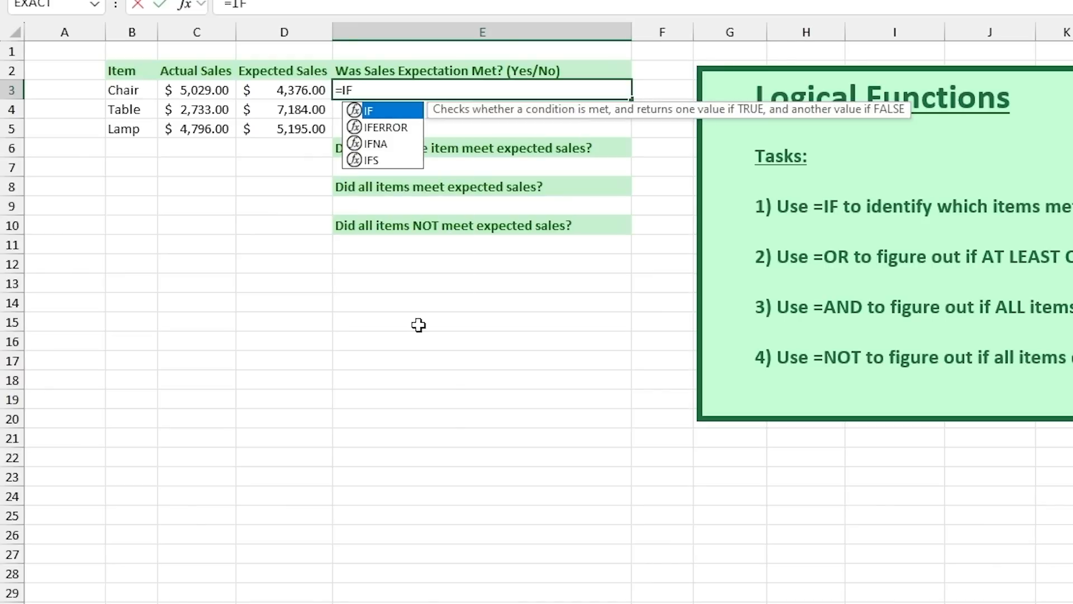
pyautogui.write('(')
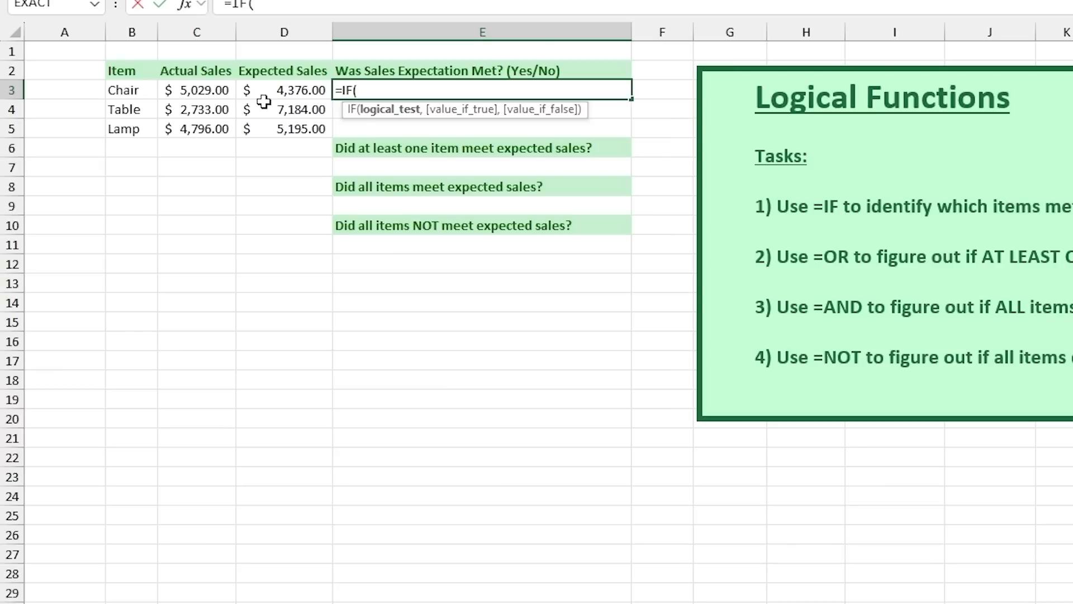
pyautogui.click(207, 86)
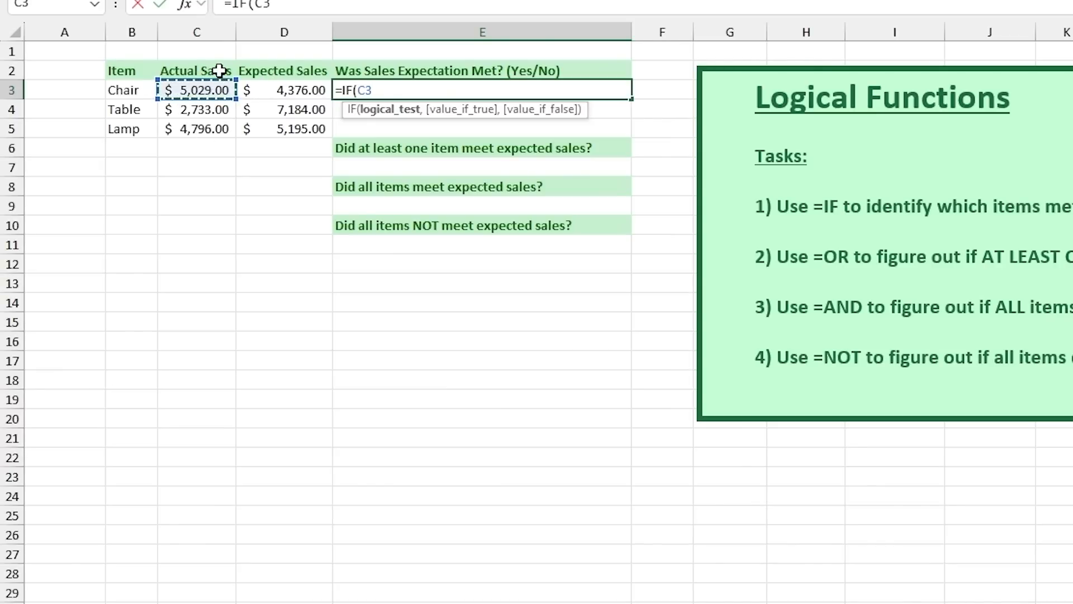
pyautogui.write('>=')
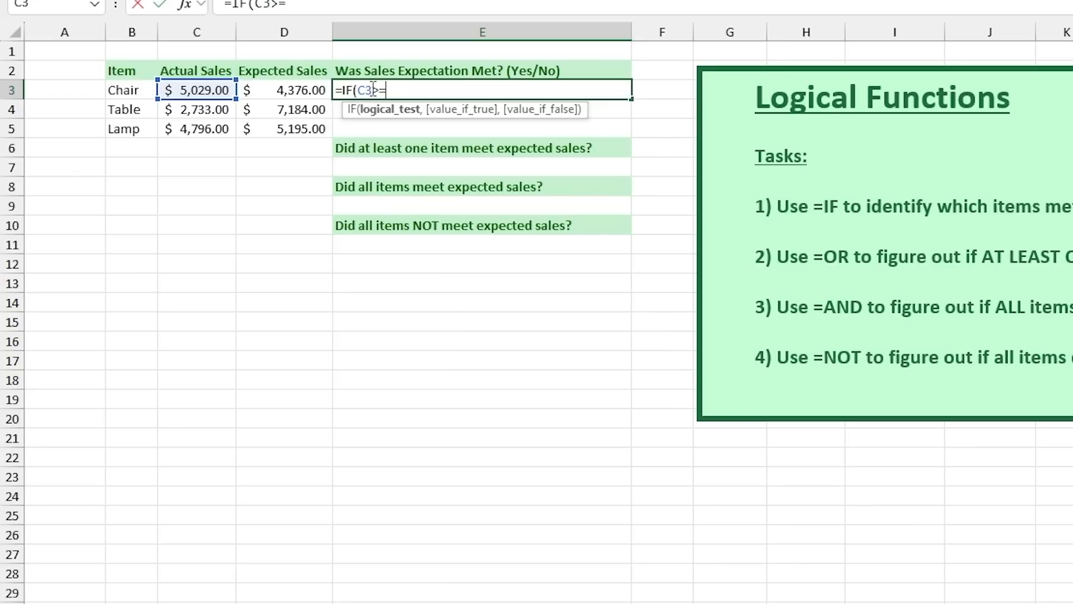
pyautogui.click(311, 91)
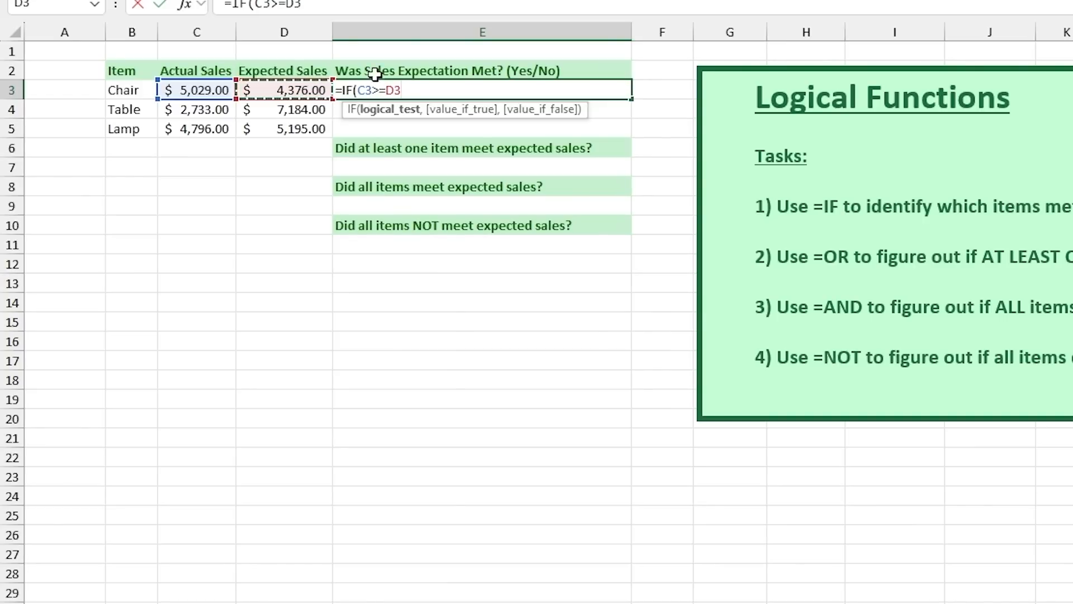
pyautogui.write(',')
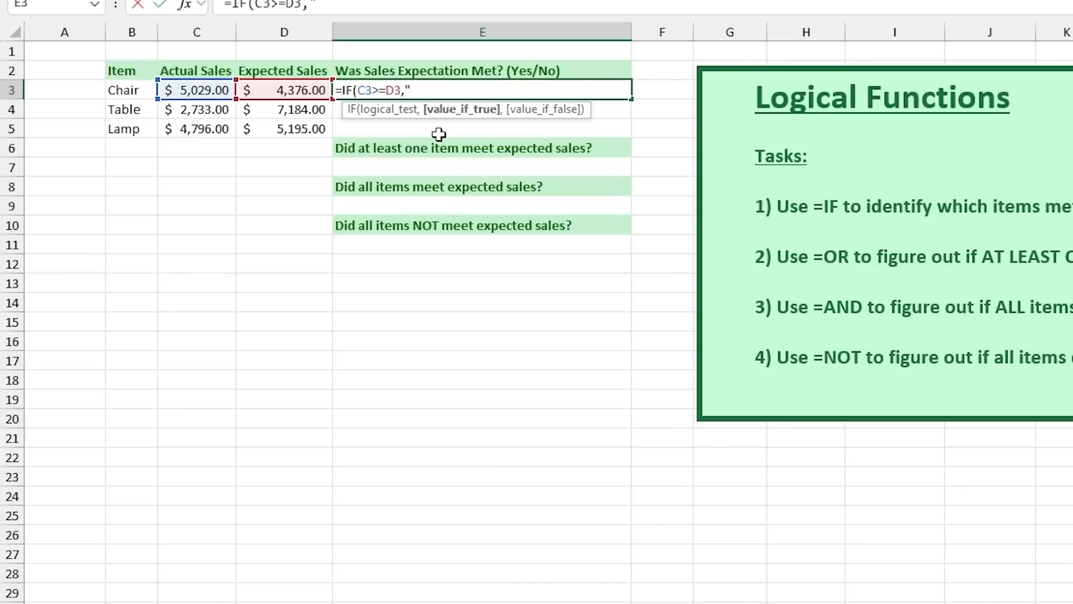
pyautogui.write('Yes","N')
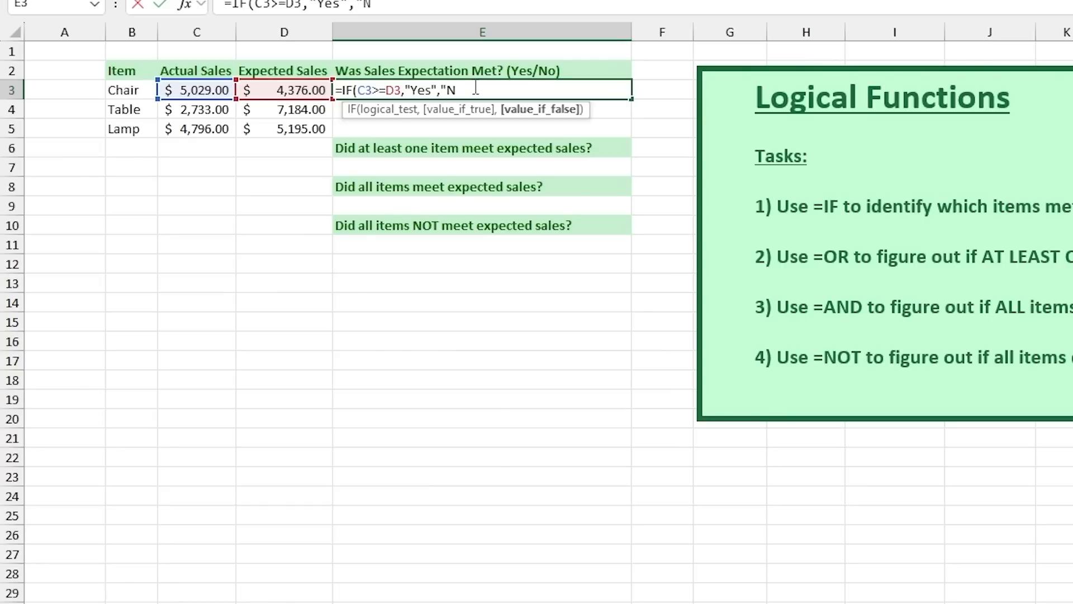
pyautogui.write(')')
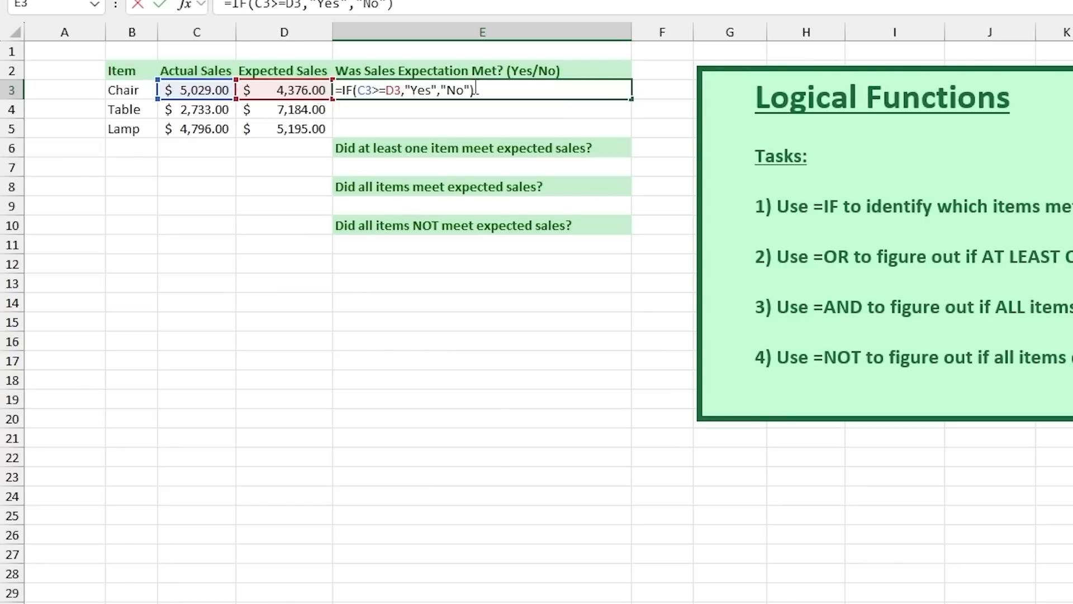
pyautogui.press('Return')
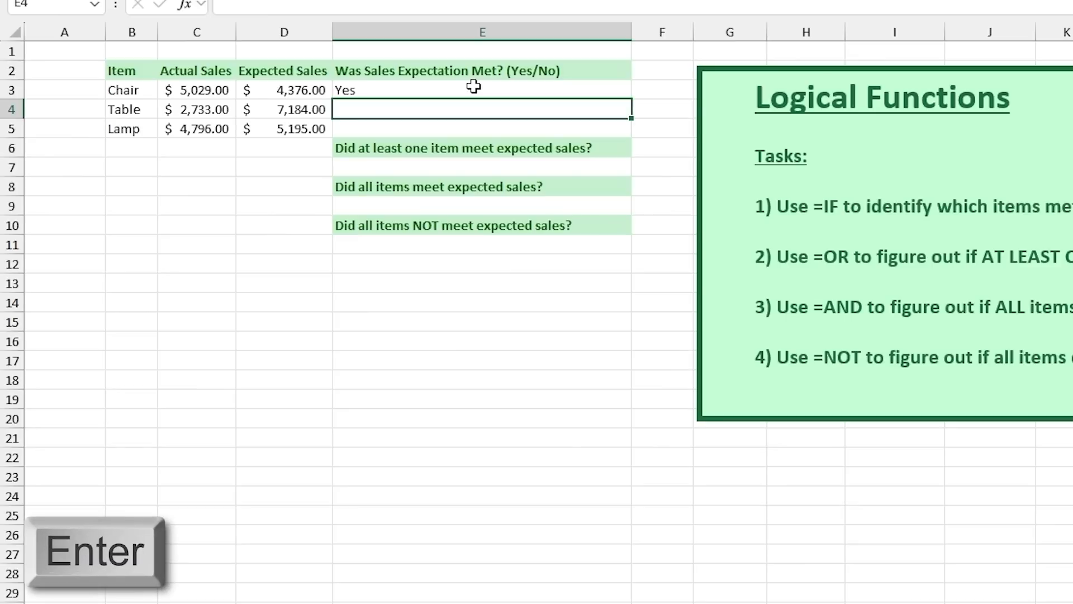
# Fill the IF formula from E3 down through E5 for the table and lamp.
pyautogui.click(559, 89)
pyautogui.doubleClick(630, 102)
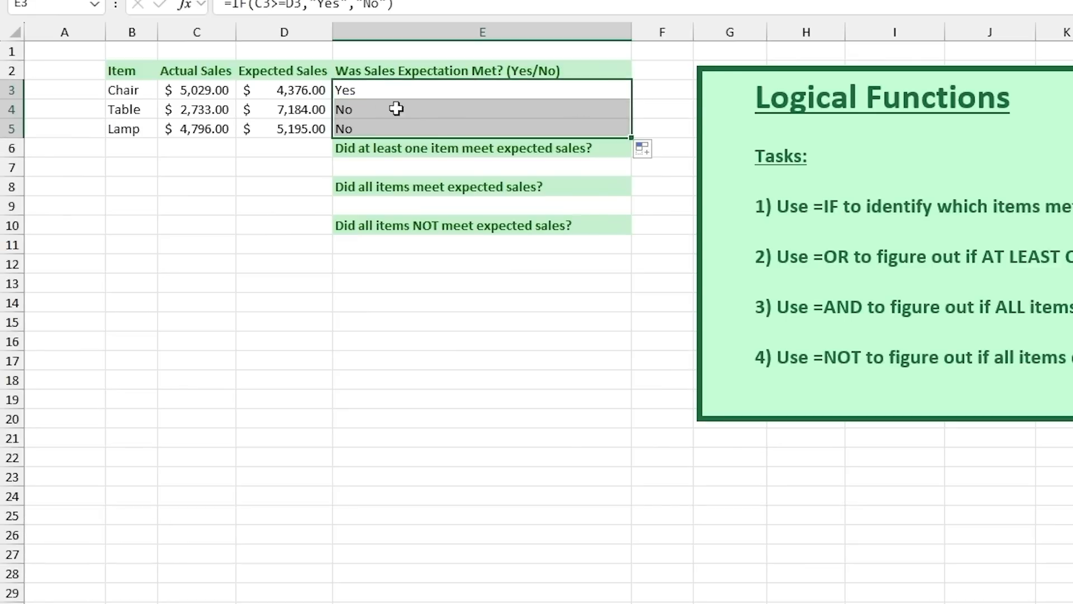
pyautogui.click(87, 54)
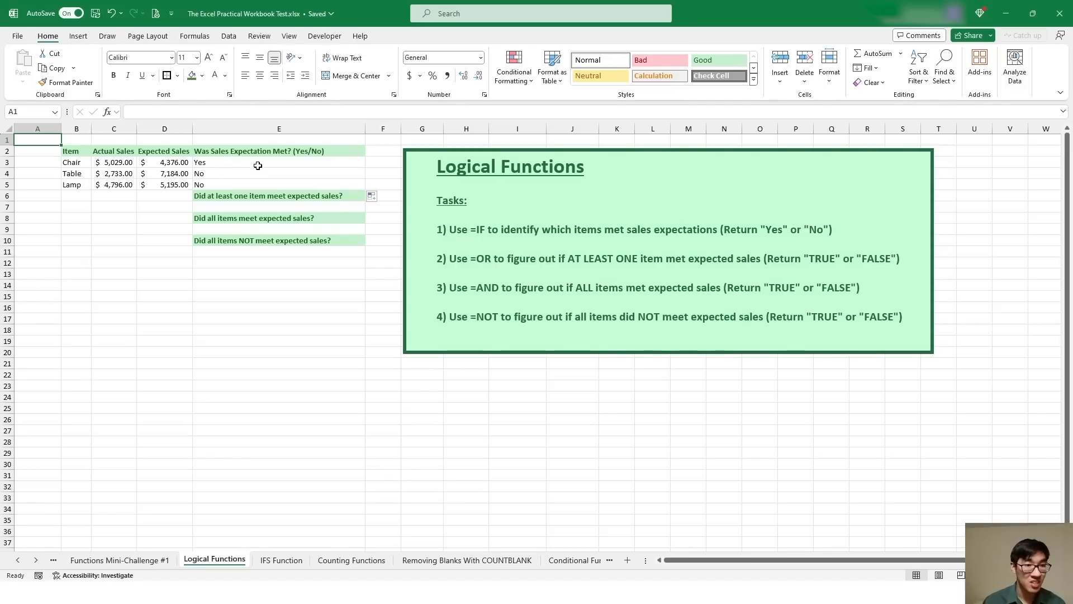
# Inspect the IF formulas in E3:E5 to check which sales cells each row compares.
pyautogui.click(258, 165)
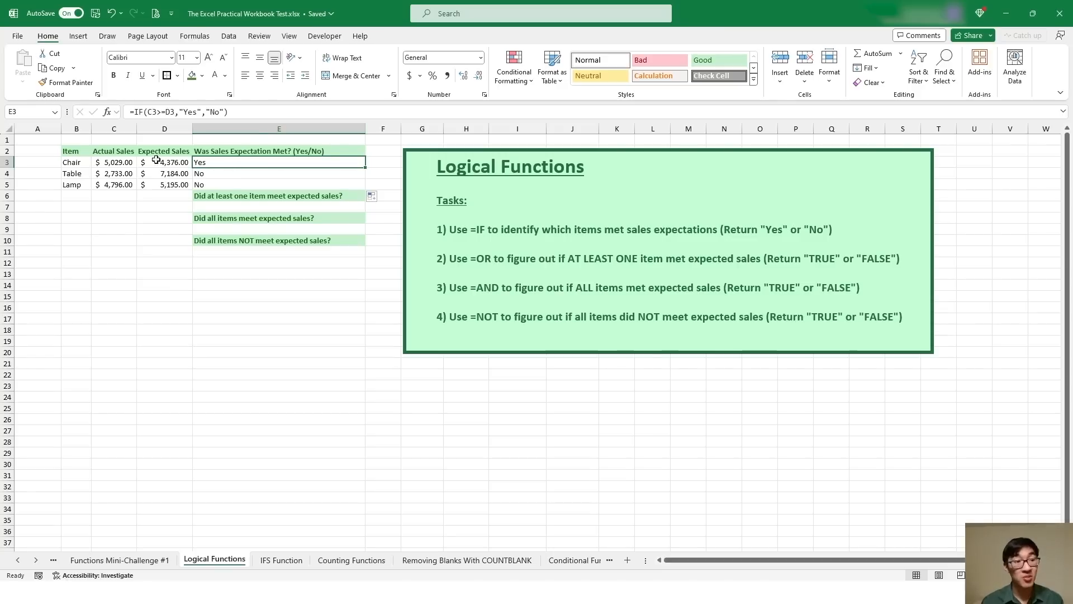
pyautogui.doubleClick(230, 162)
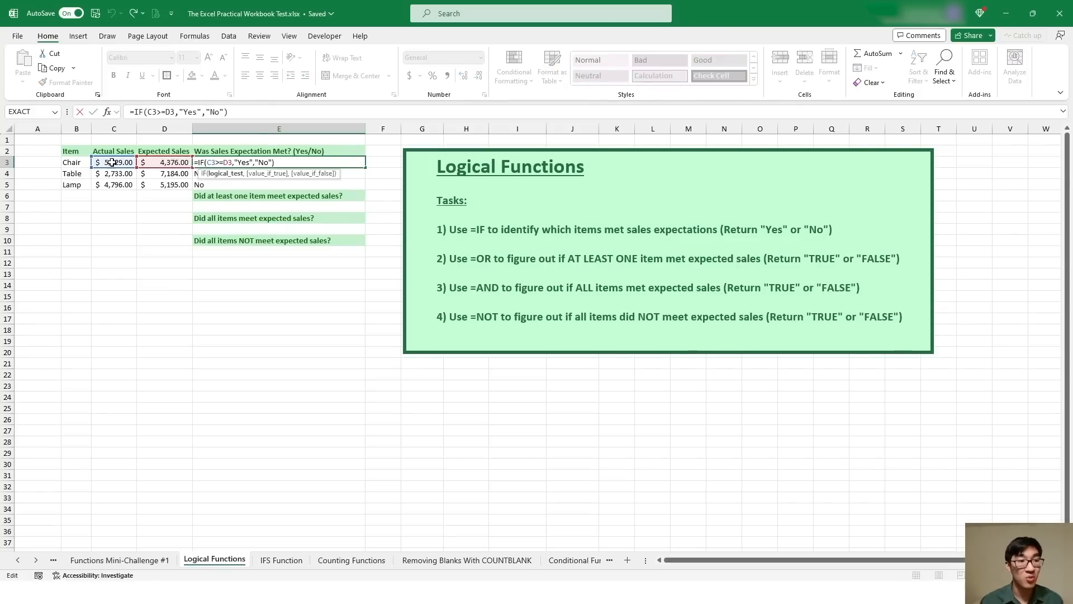
pyautogui.press('Escape')
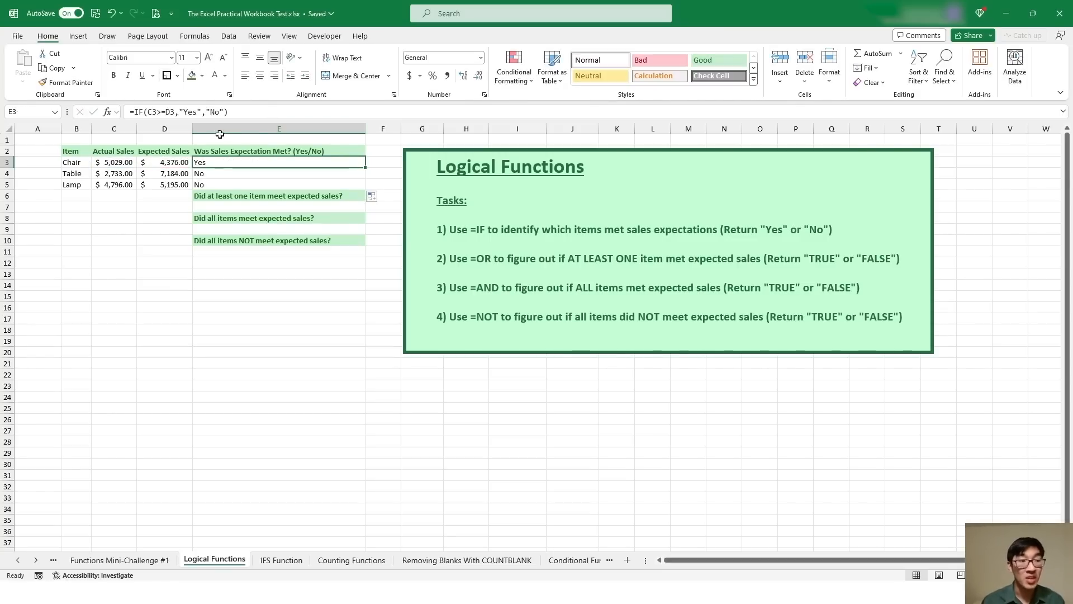
pyautogui.click(212, 174)
pyautogui.doubleClick(213, 174)
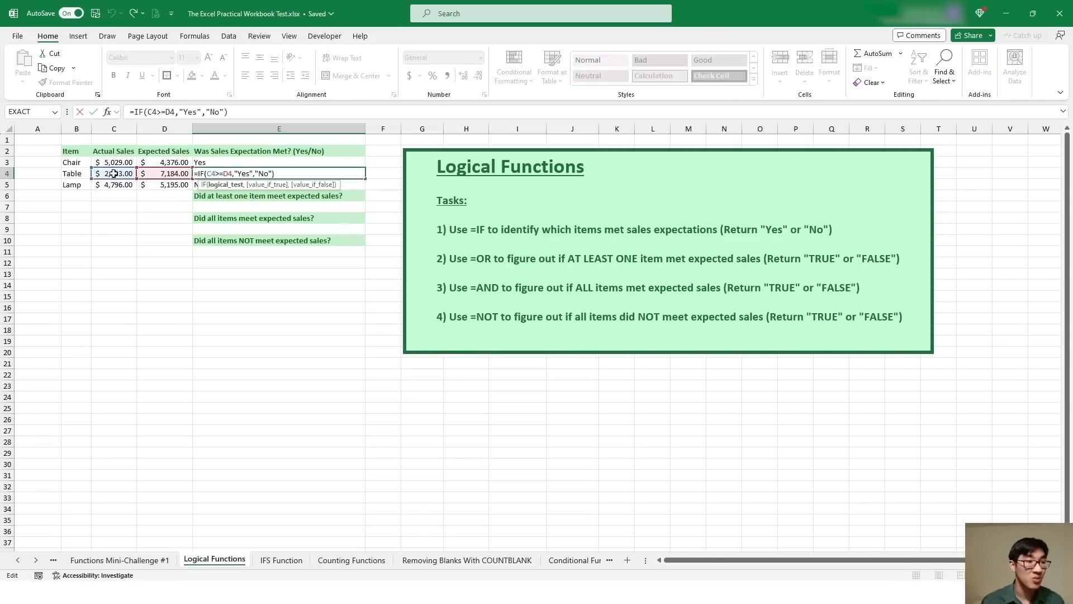
pyautogui.press('Escape')
pyautogui.click(223, 182)
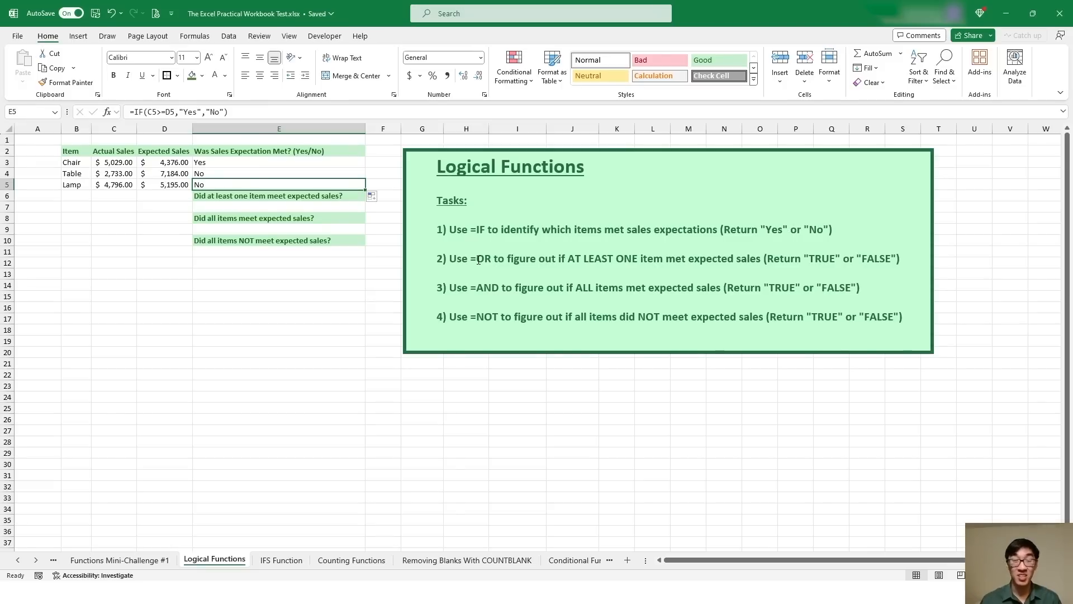
# Build an OR formula in E7 for at least one item meeting expected sales, with C3>=D3 first and a second condition starting C4>=.
pyautogui.click(328, 197)
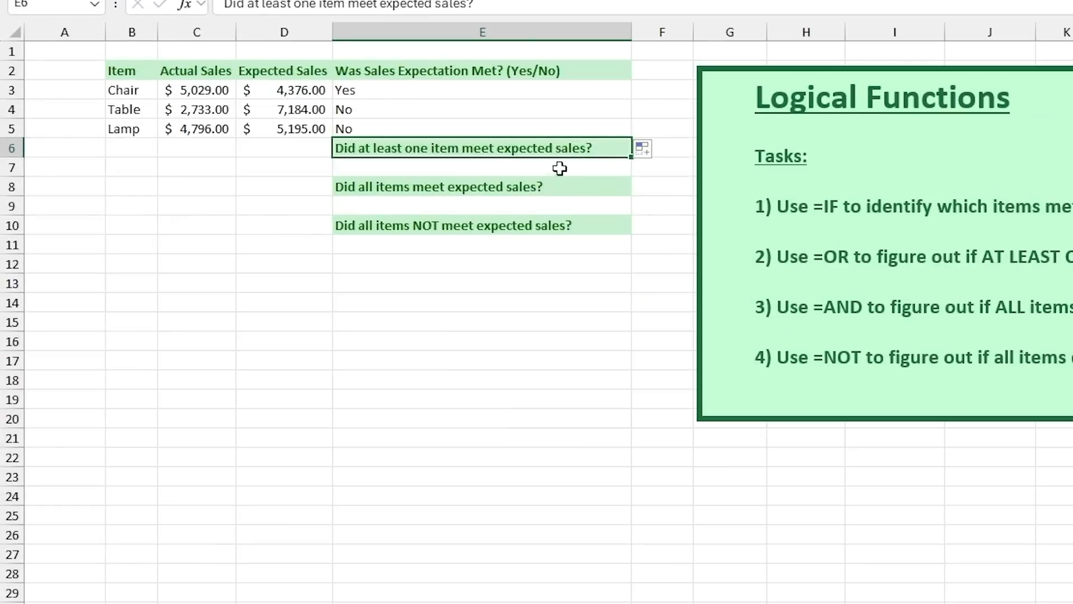
pyautogui.click(462, 168)
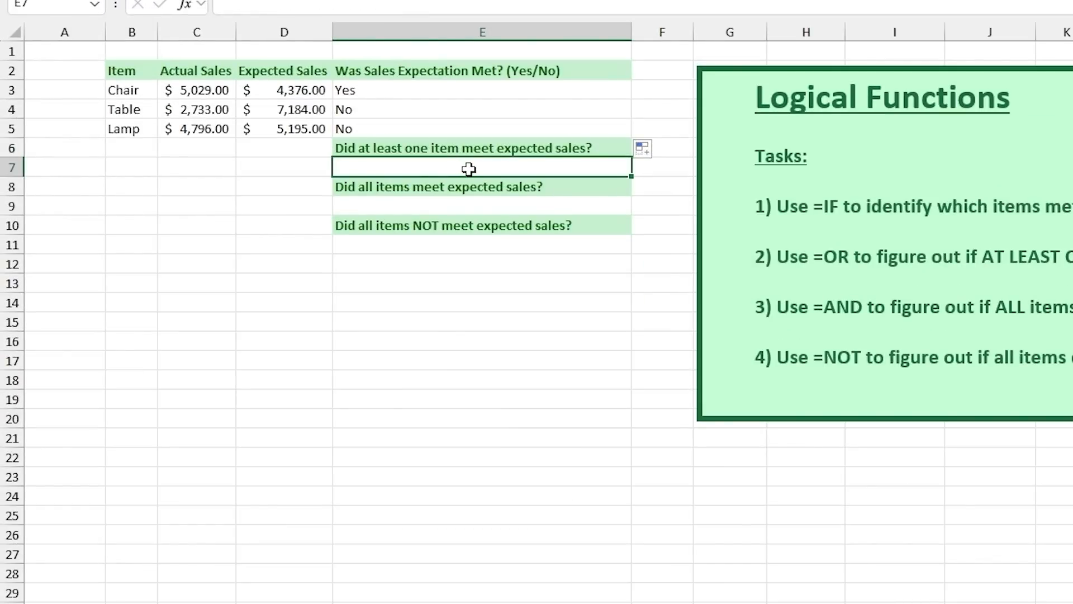
pyautogui.write('=')
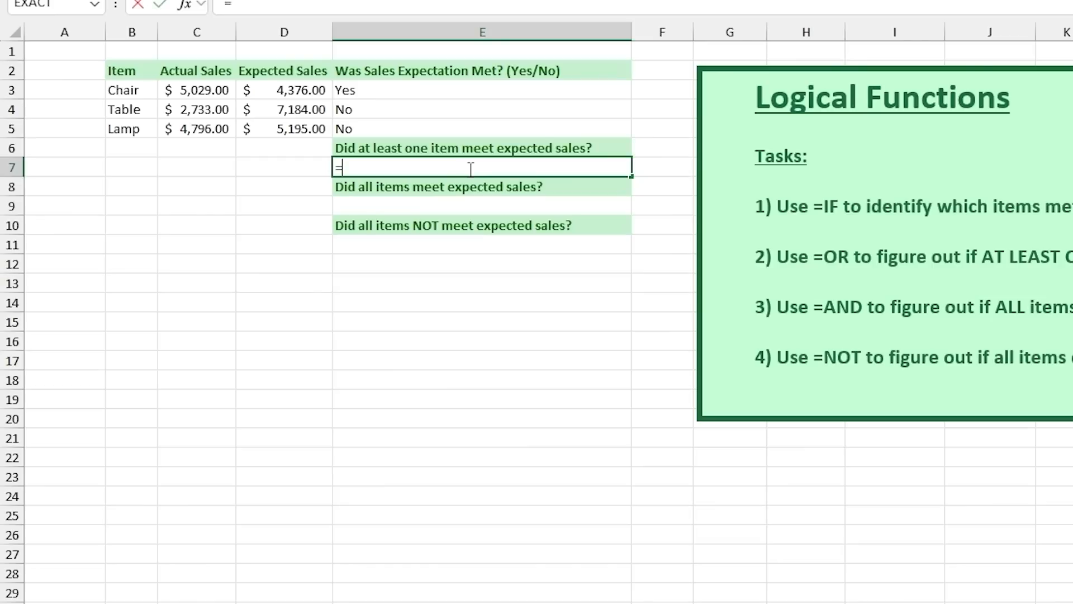
pyautogui.write('OR')
pyautogui.write('(')
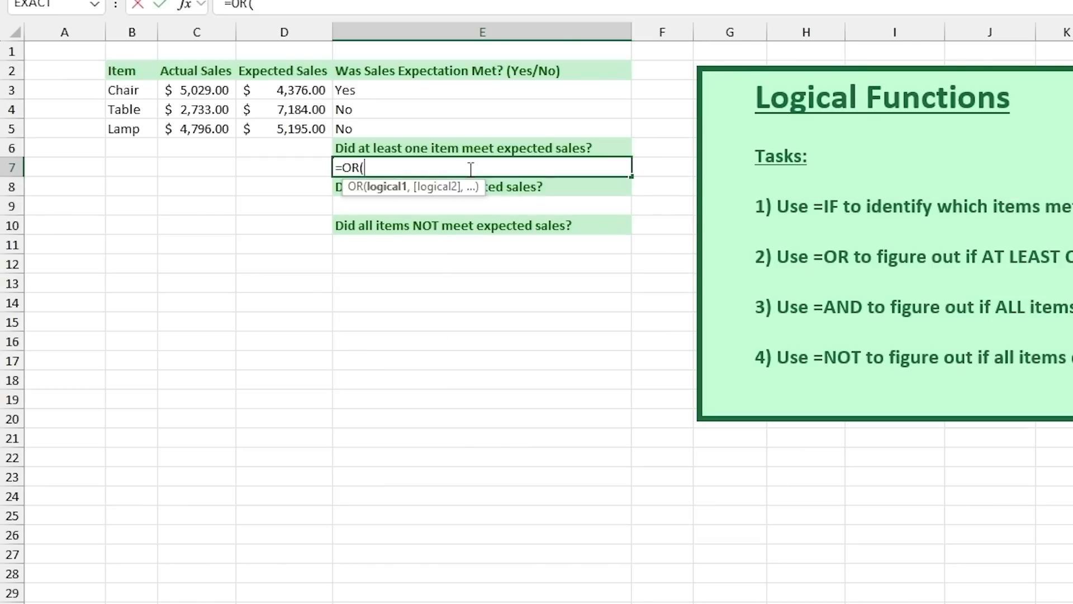
pyautogui.press('BackSpace')
pyautogui.write('(')
pyautogui.click(177, 89)
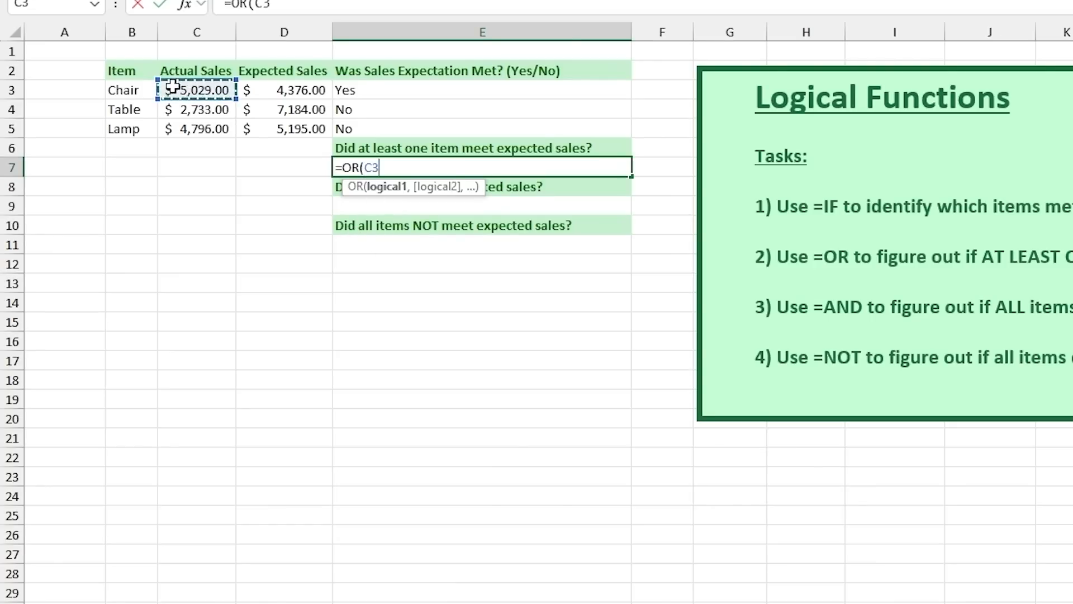
pyautogui.write('>=')
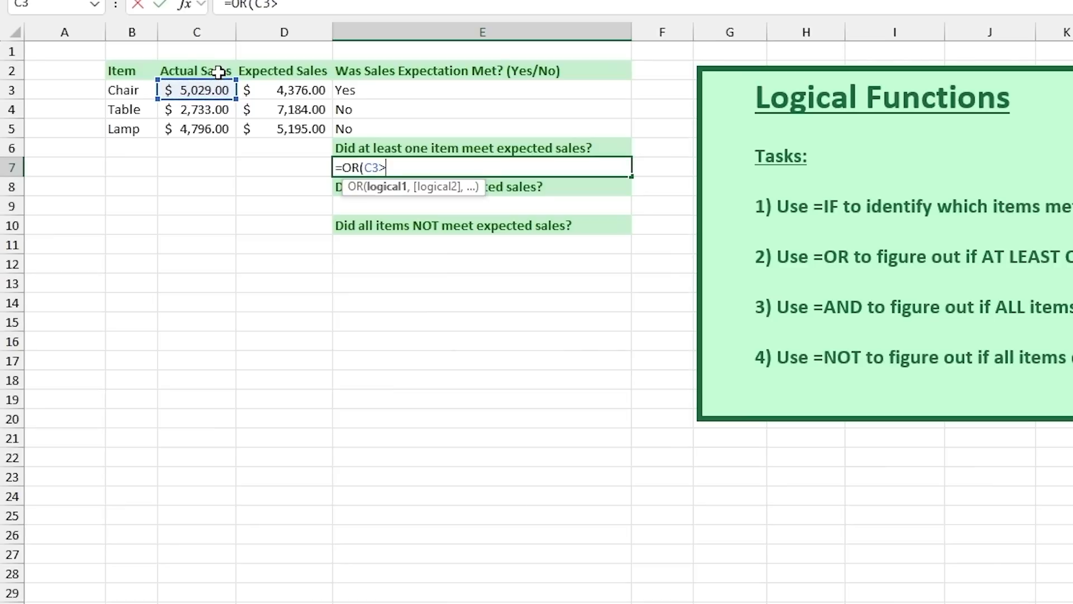
pyautogui.click(265, 85)
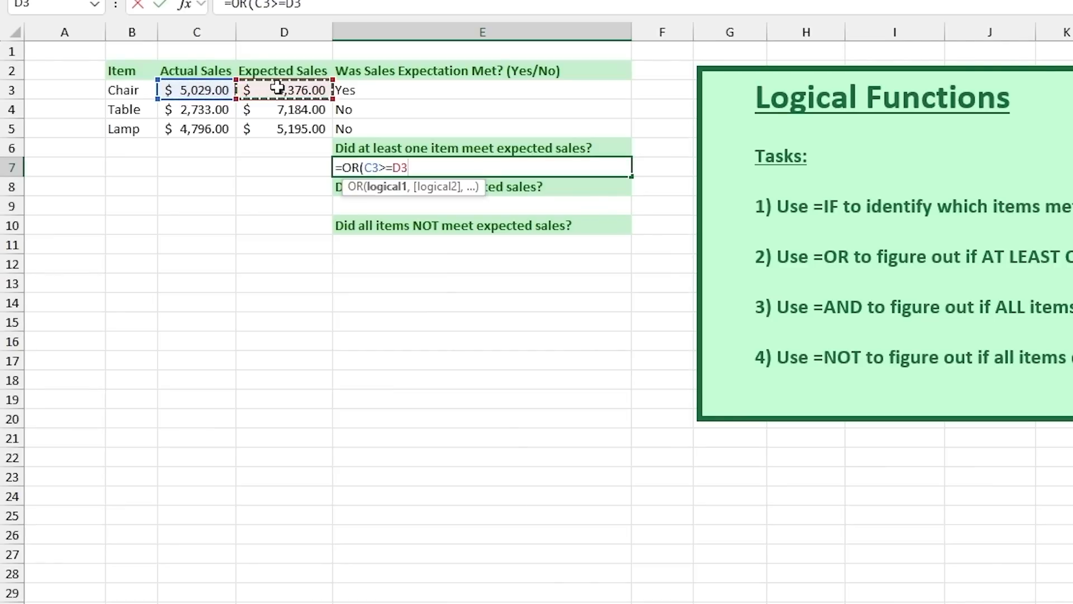
pyautogui.write(',')
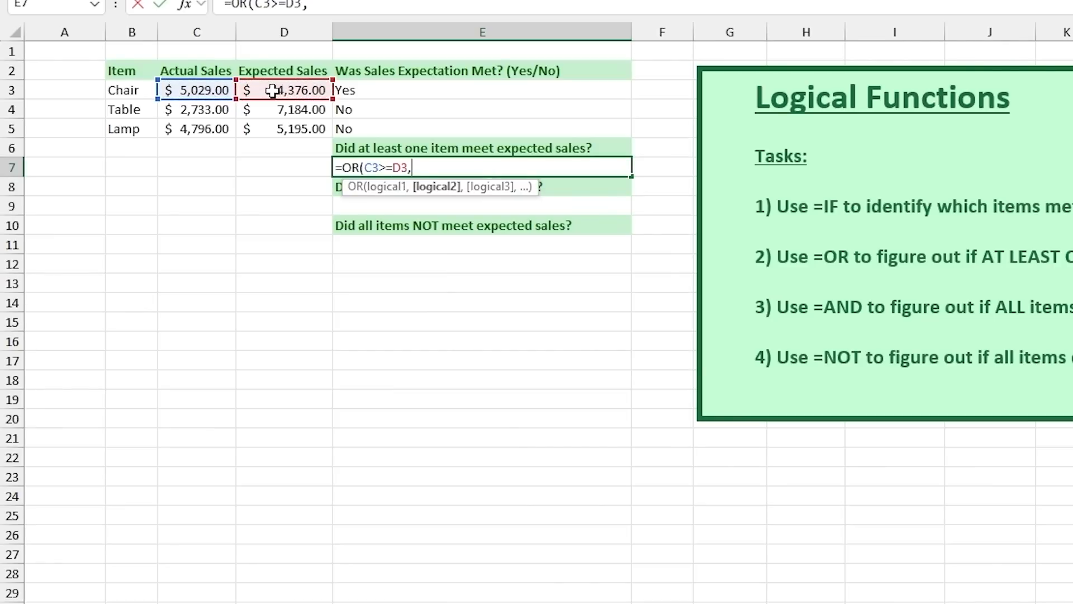
pyautogui.click(215, 110)
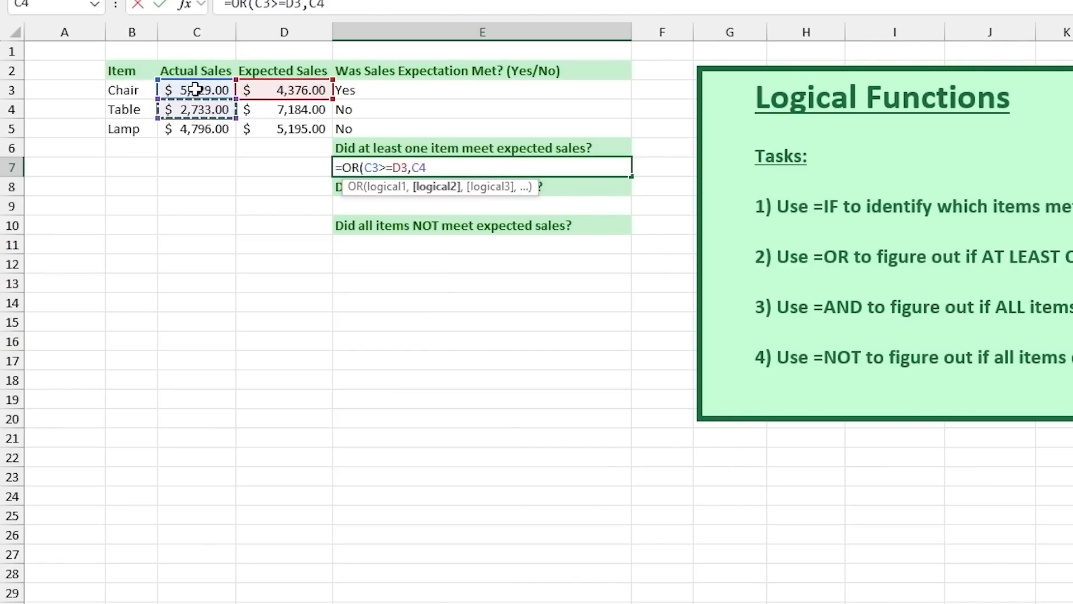
pyautogui.write('>=')
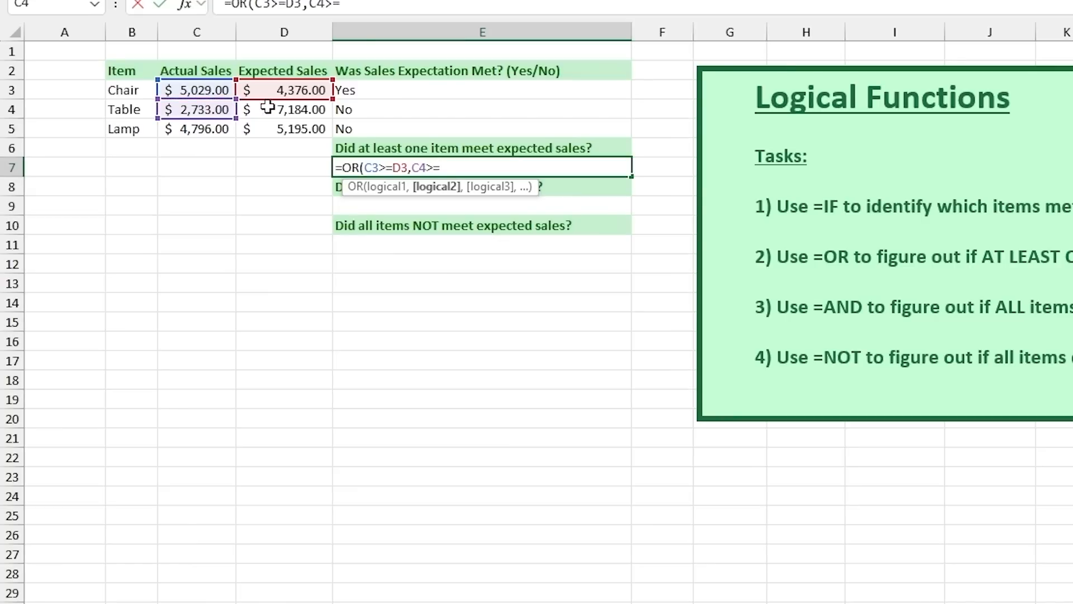
# Complete the OR formula in E7 as =OR(C3>=D3,C4>=D4,C5>=D5).
pyautogui.click(265, 109)
pyautogui.write(',')
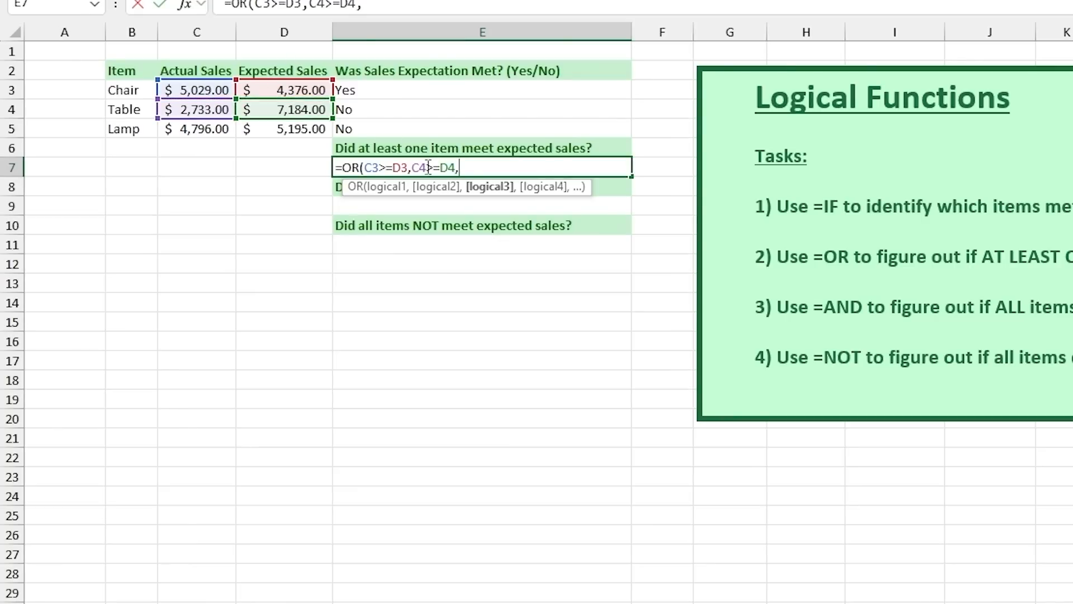
pyautogui.click(220, 131)
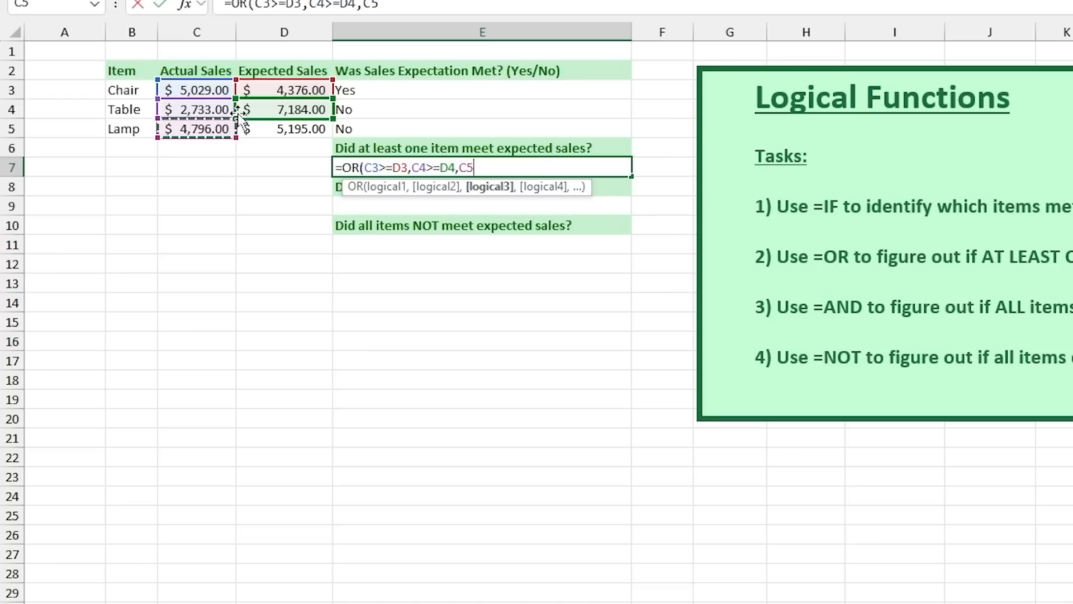
pyautogui.write('>')
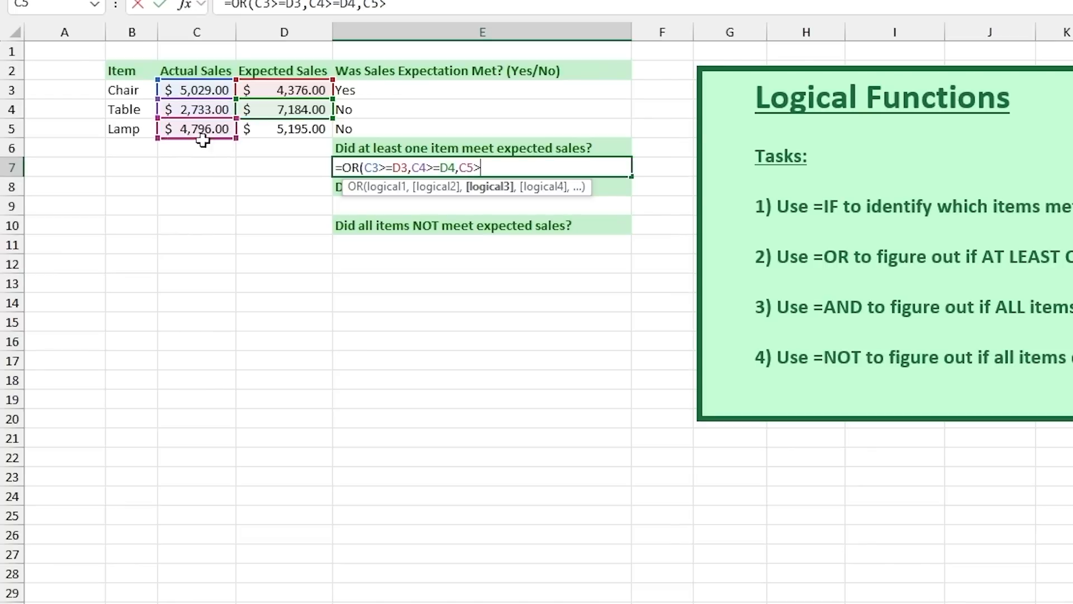
pyautogui.write('=')
pyautogui.click(292, 129)
pyautogui.write(')')
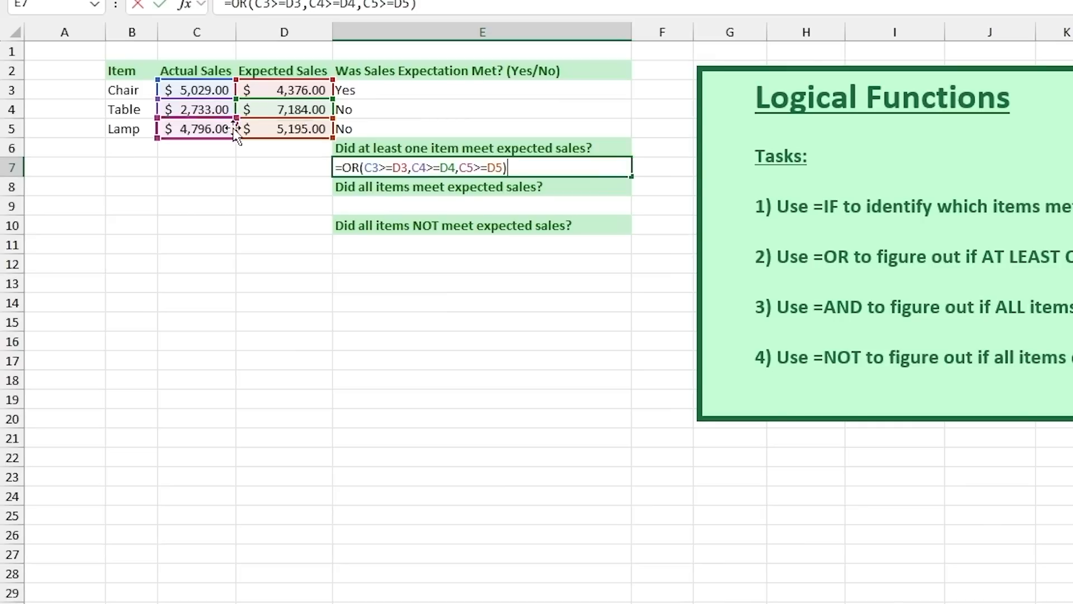
pyautogui.press('Return')
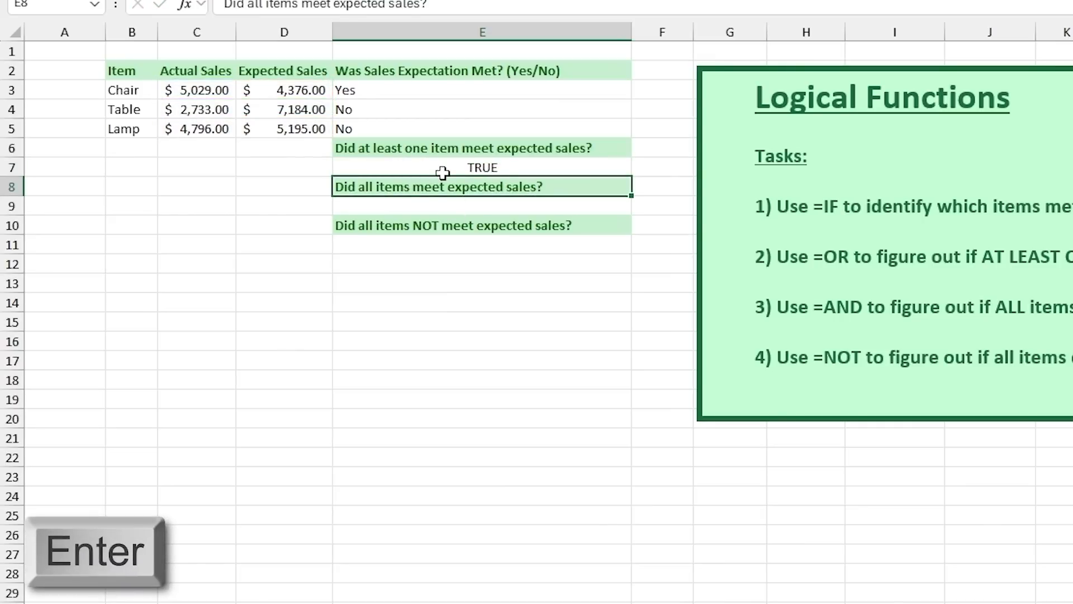
# Compare the OR result in E7 with the chair's Yes/No answer and the actual and expected sales in C3:D5.
pyautogui.click(448, 169)
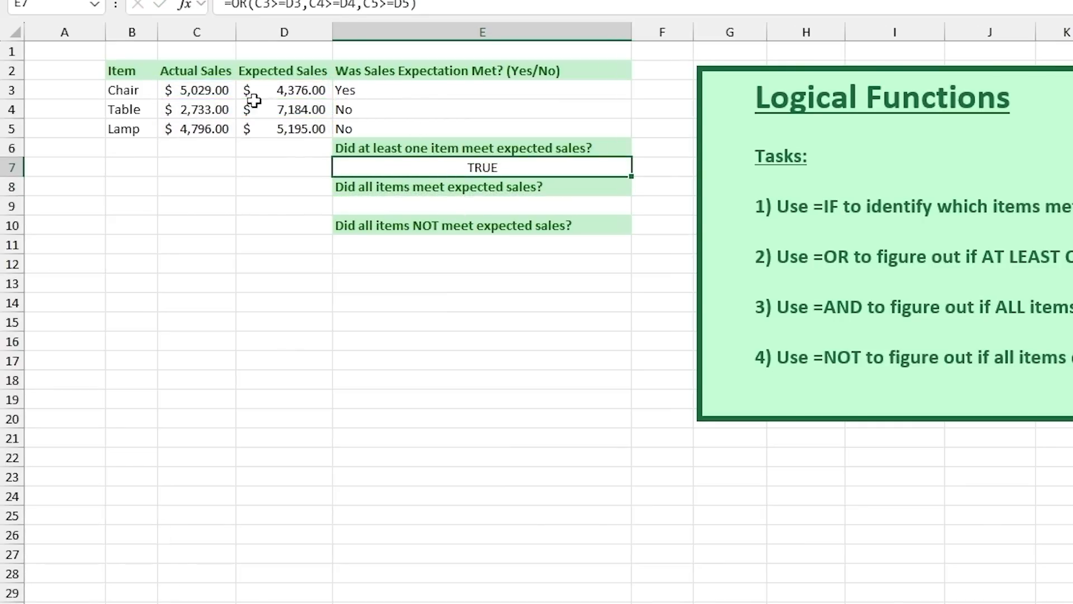
pyautogui.click(359, 95)
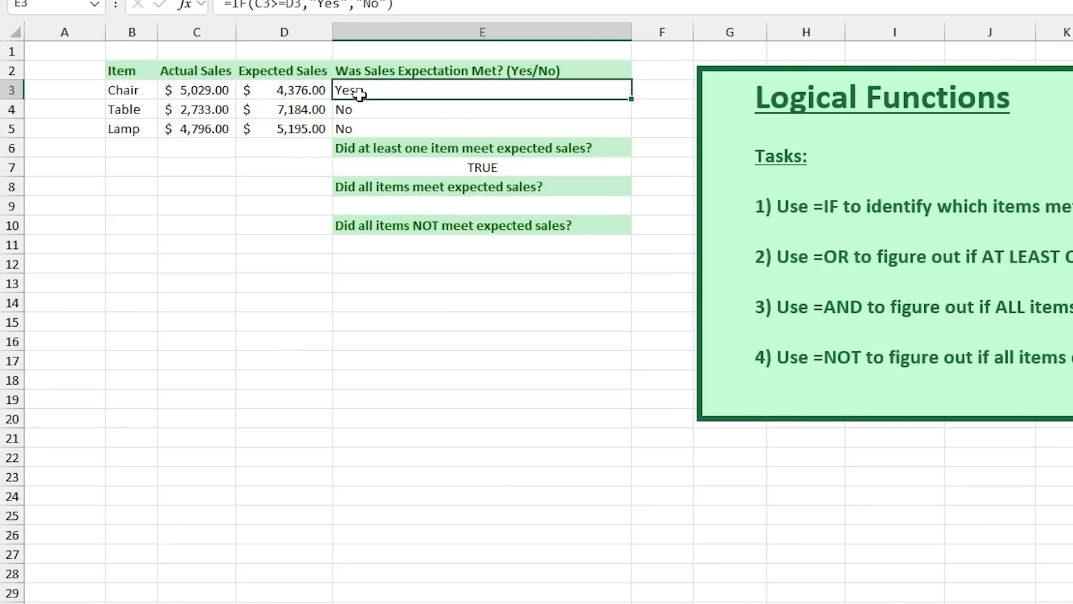
pyautogui.click(206, 91)
pyautogui.click(290, 89)
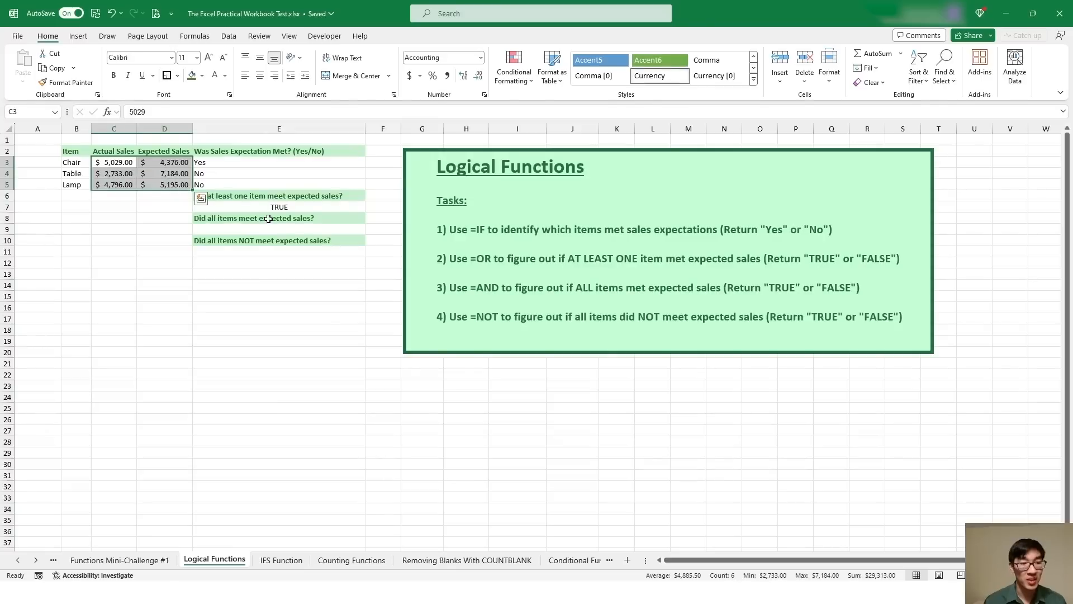
pyautogui.click(480, 167)
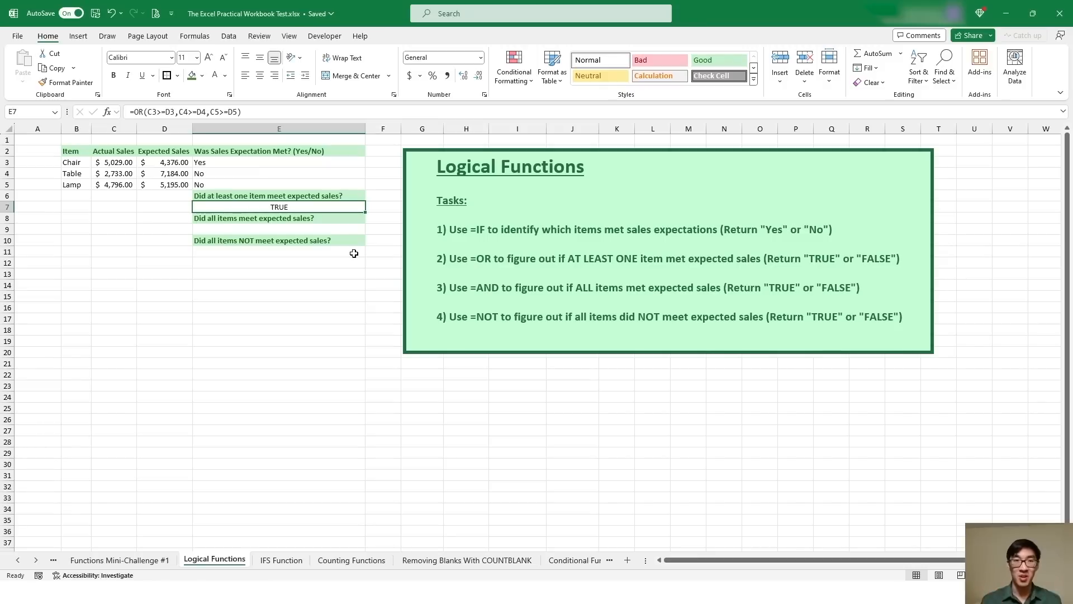
pyautogui.click(228, 220)
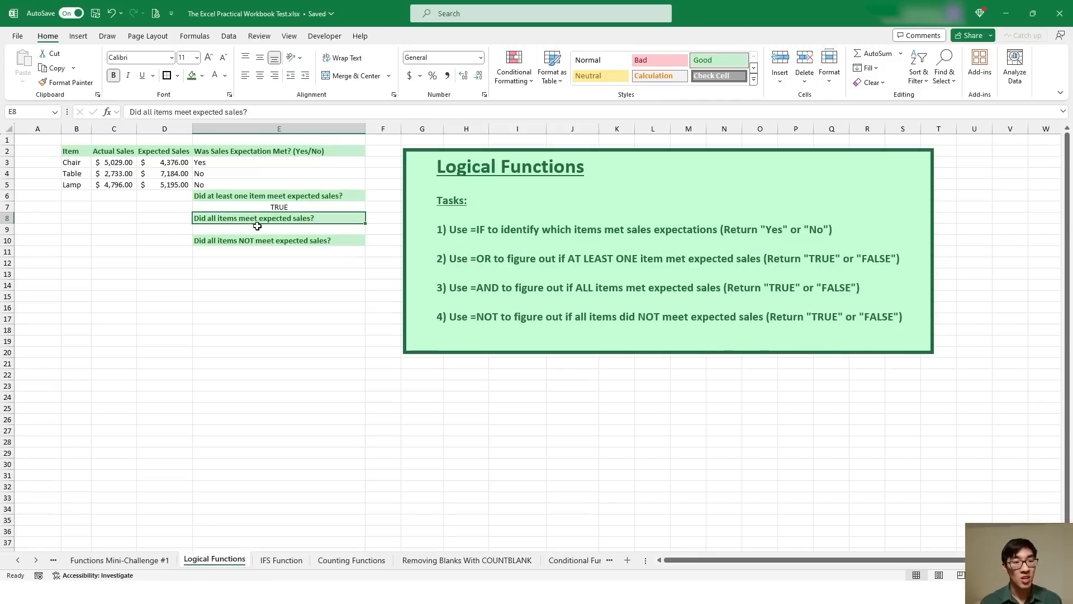
pyautogui.click(256, 229)
pyautogui.write('=')
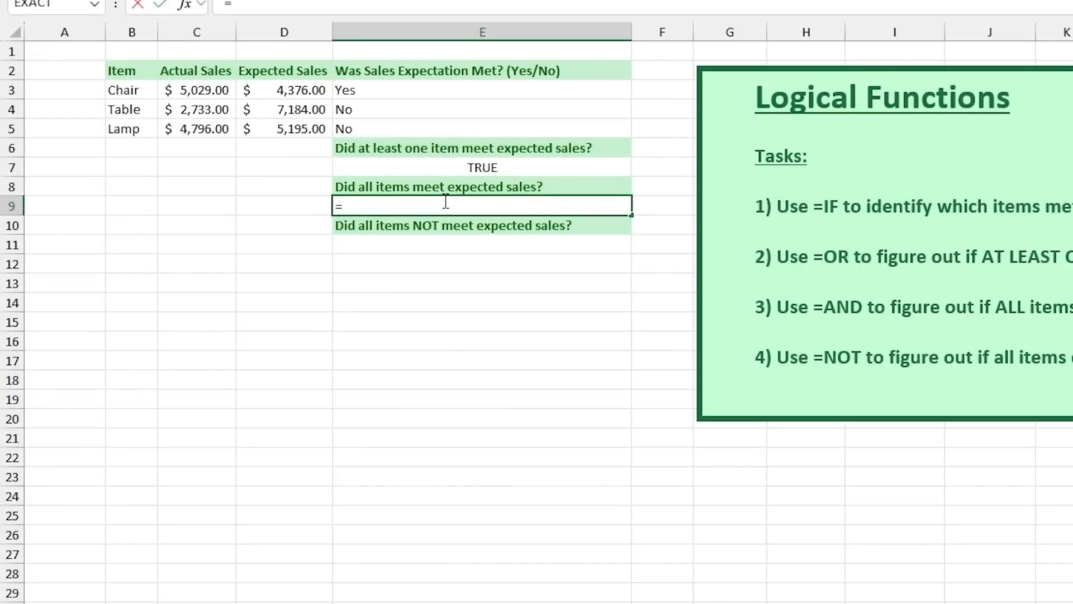
pyautogui.write('AND(')
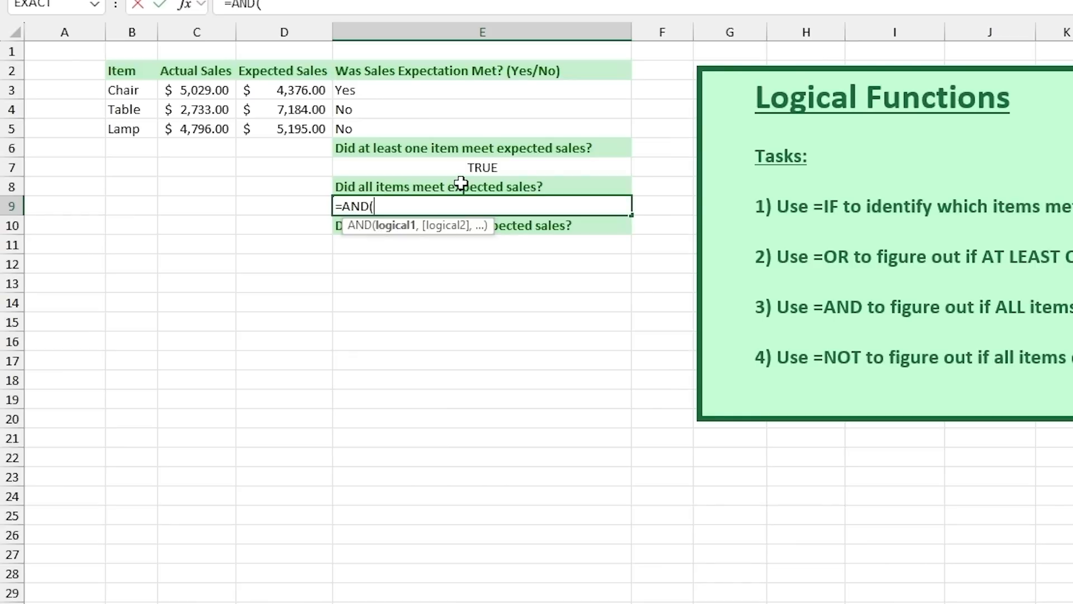
pyautogui.press('Escape')
# Copy the three comparison conditions from inside the OR formula in E7, leaving that formula as it is.
pyautogui.doubleClick(492, 168)
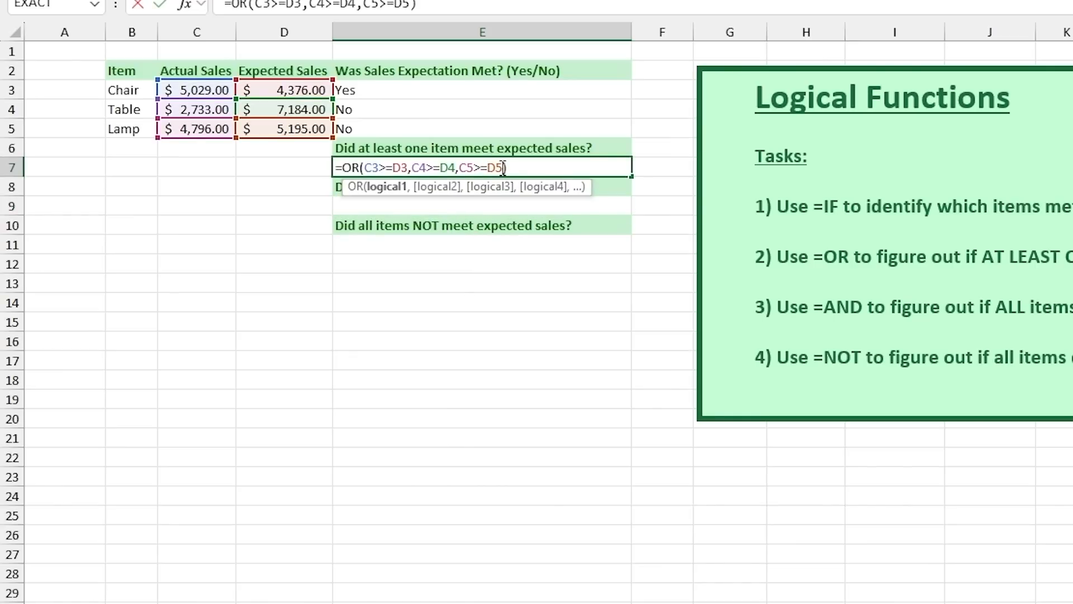
pyautogui.moveTo(501, 168); pyautogui.dragTo(362, 171)
pyautogui.hotkey('ctrl', 'c')
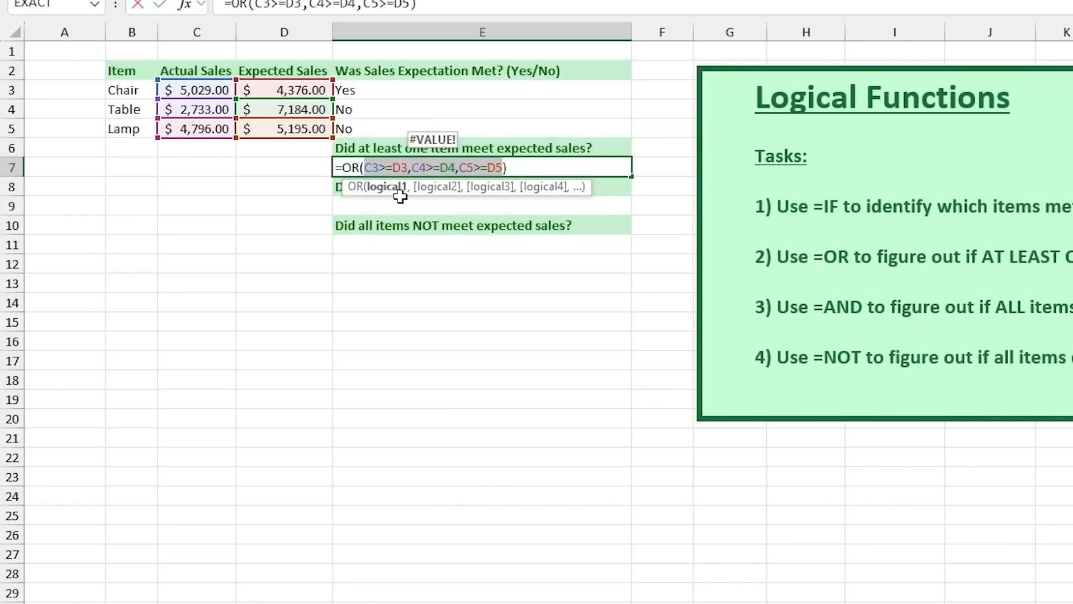
pyautogui.press('Escape')
# Enter =AND(C3>=D3,C4>=D4,C5>=D5) in E9, reusing the copied conditions.
pyautogui.doubleClick(396, 207)
pyautogui.write('=AND(')
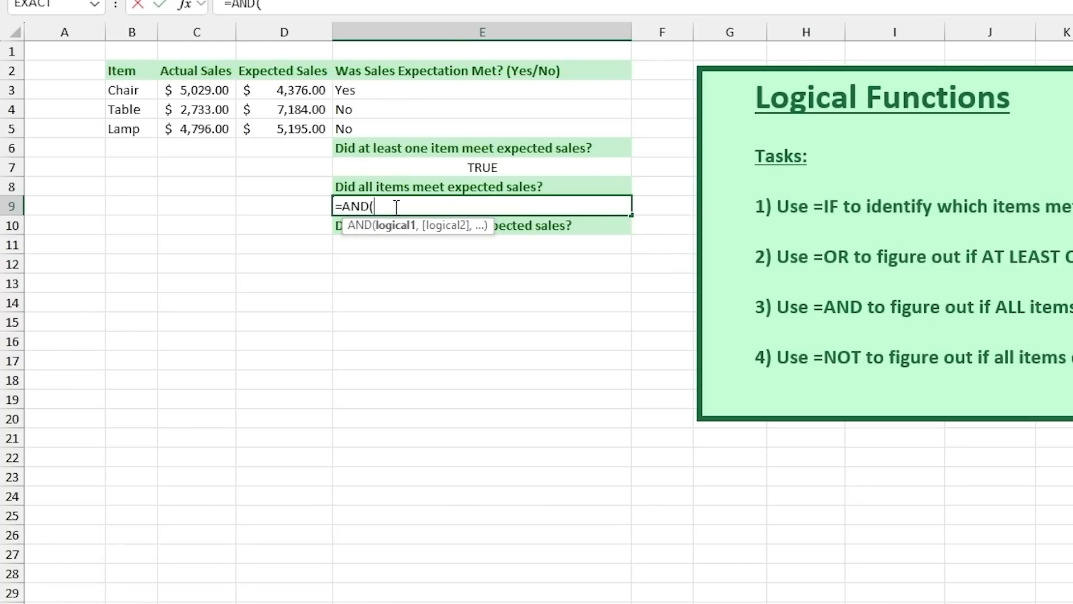
pyautogui.hotkey('ctrl', 'v')
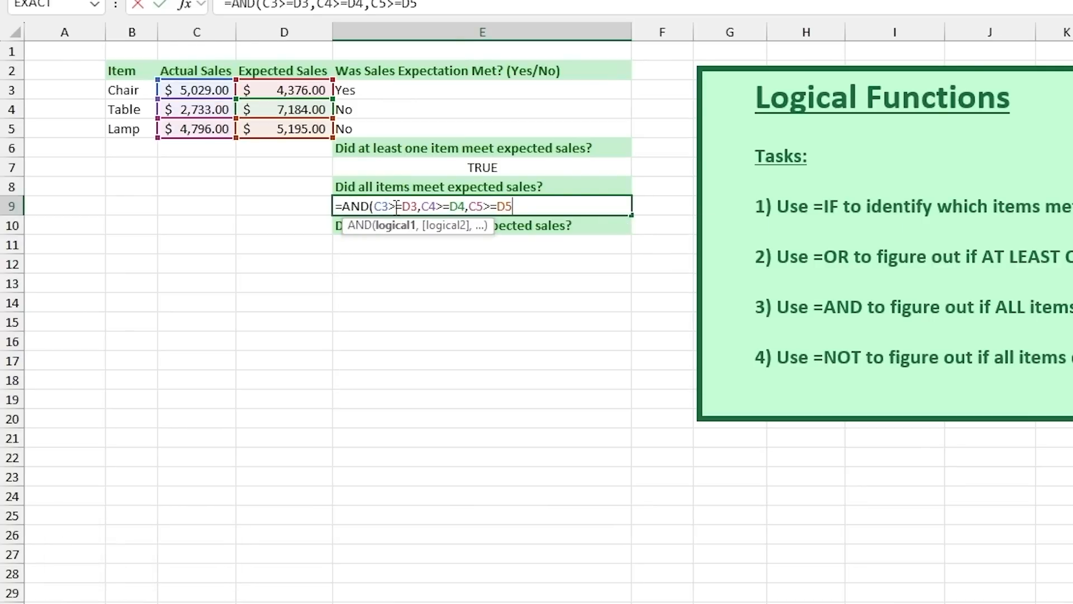
pyautogui.write(')')
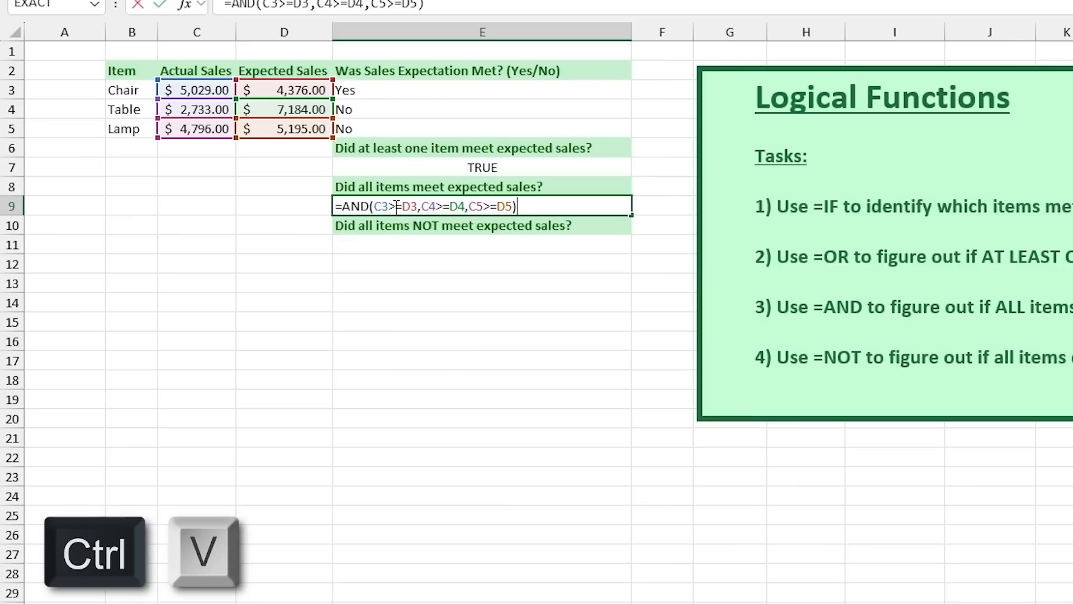
pyautogui.press('Return')
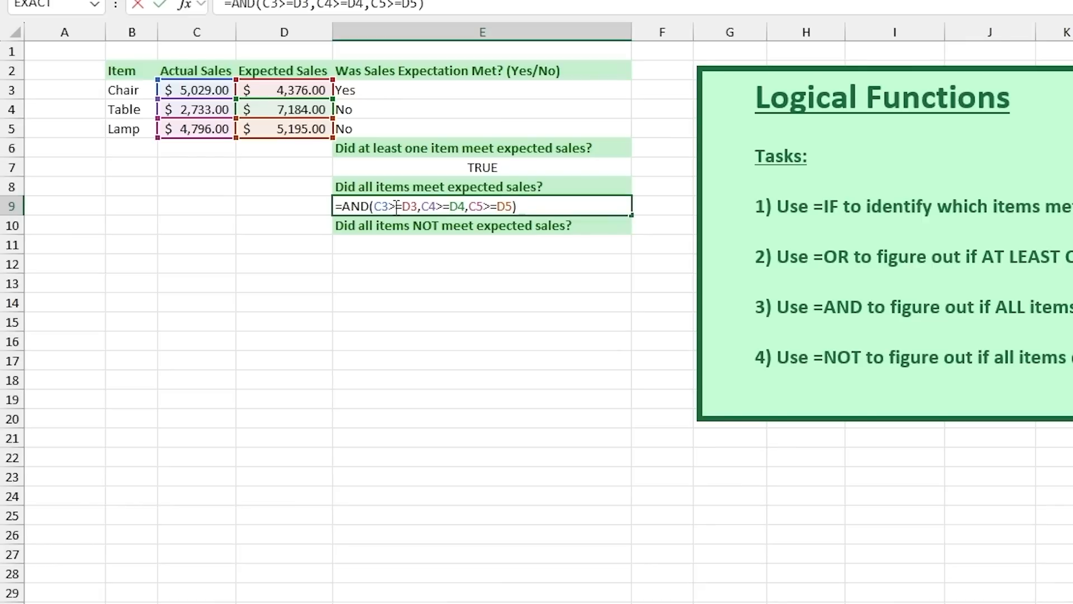
pyautogui.press('Return')
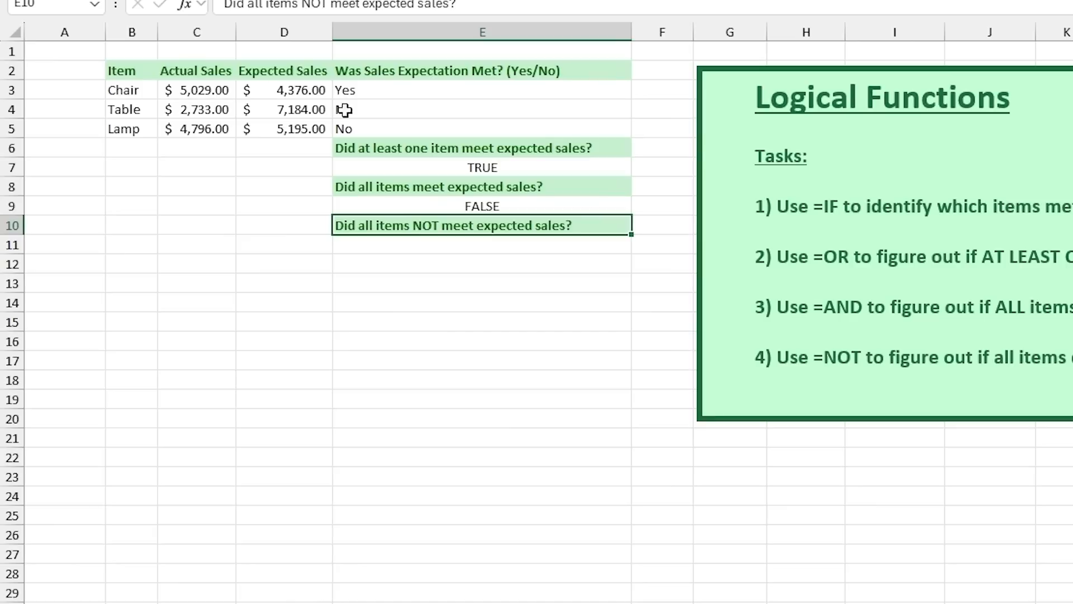
# Check the Table and Lamp sales rows against the AND result, and compare the questions in E8 and E10.
pyautogui.moveTo(137, 109); pyautogui.dragTo(283, 130)
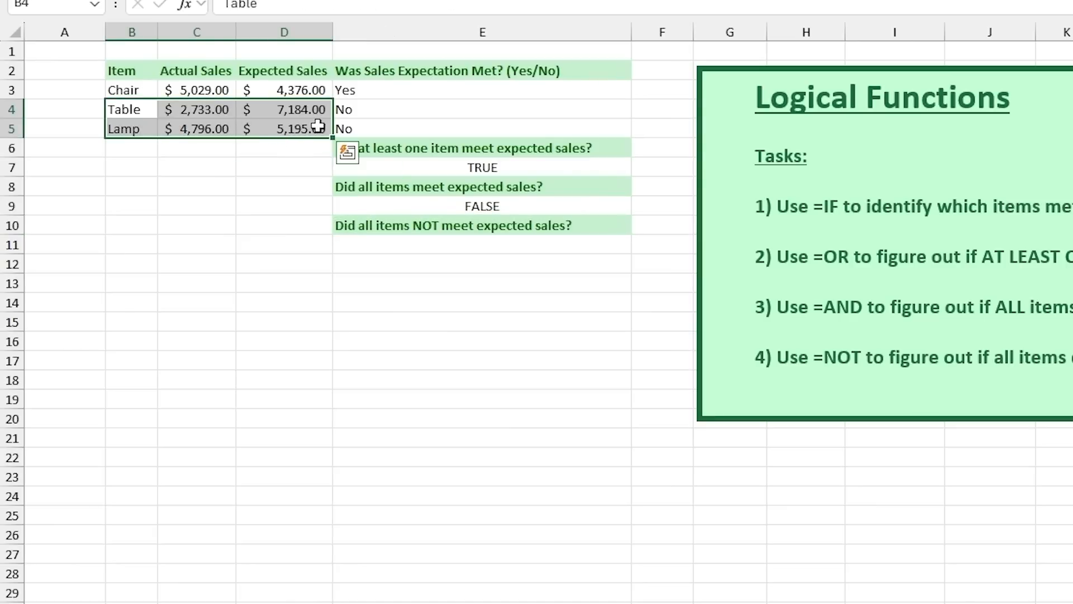
pyautogui.click(410, 200)
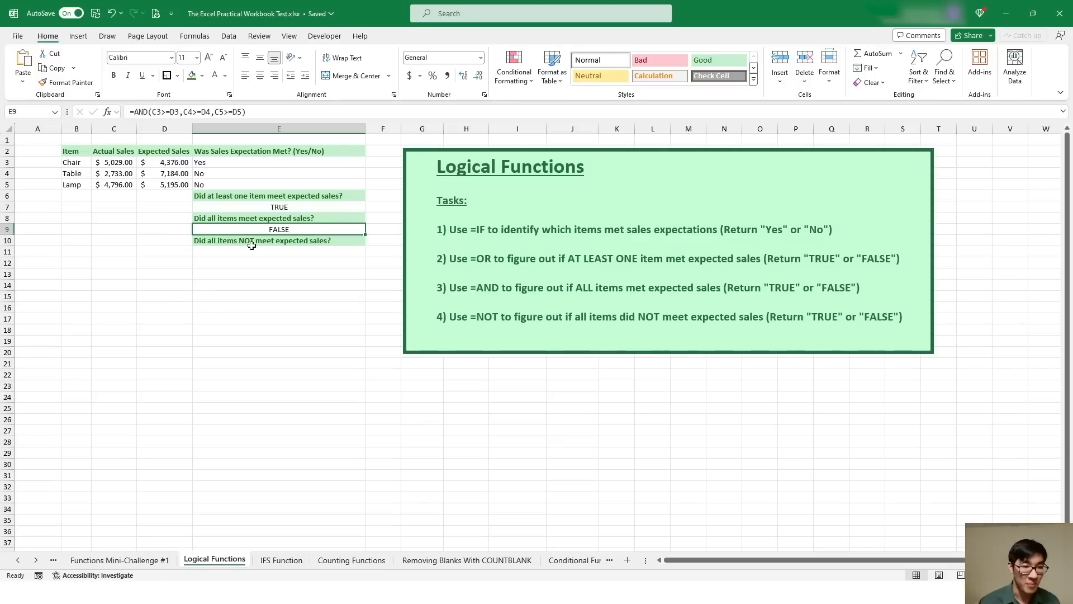
pyautogui.click(435, 239)
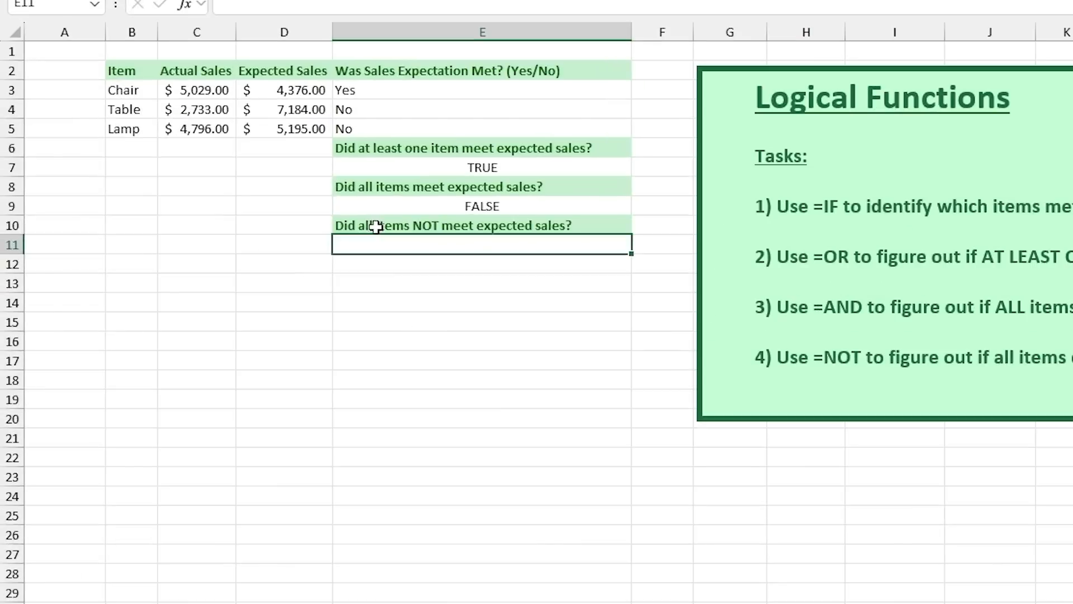
pyautogui.click(222, 239)
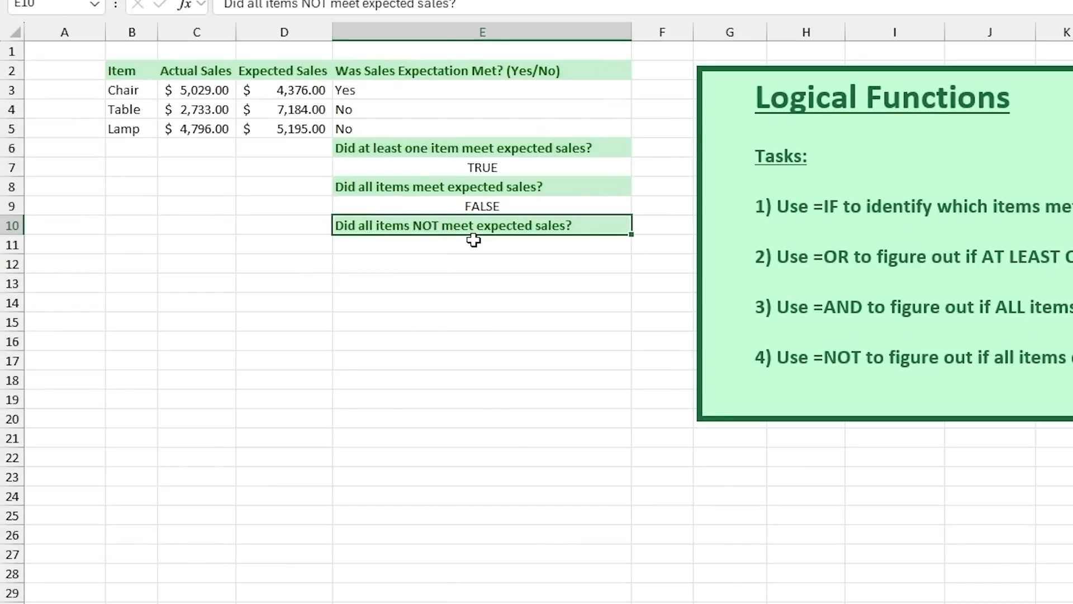
pyautogui.click(482, 188)
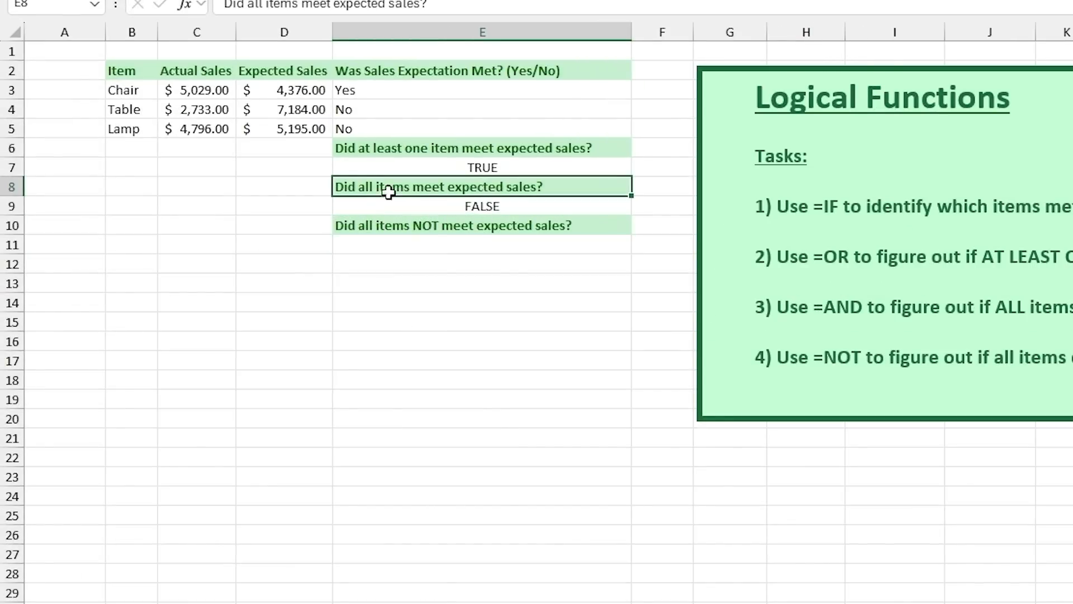
# Enter =NOT(E9) in E11 and compare its result with the AND result in E9.
pyautogui.click(386, 240)
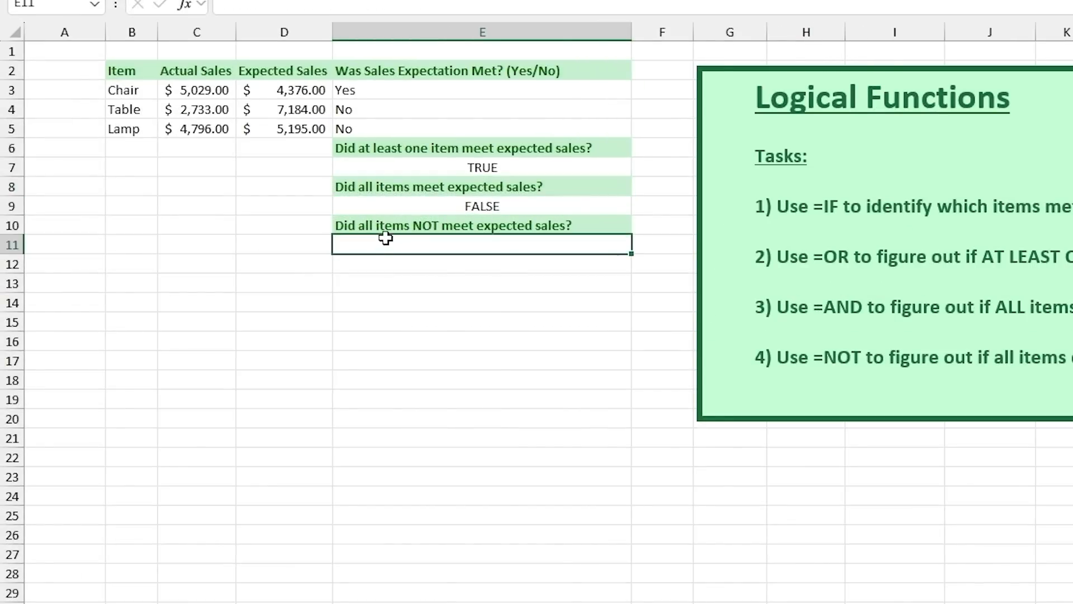
pyautogui.write('=NOT(')
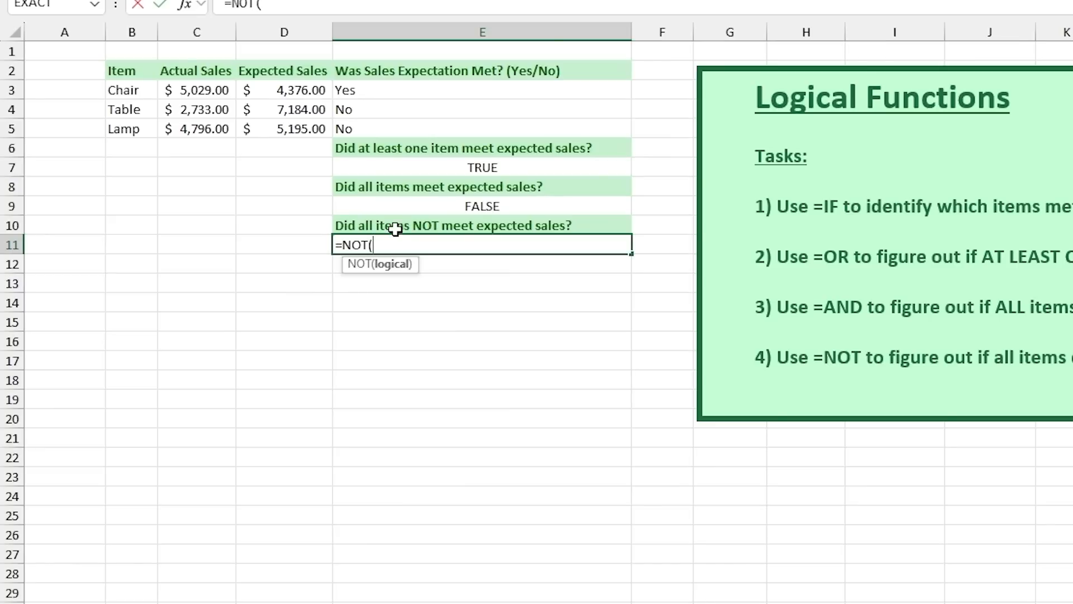
pyautogui.click(496, 207)
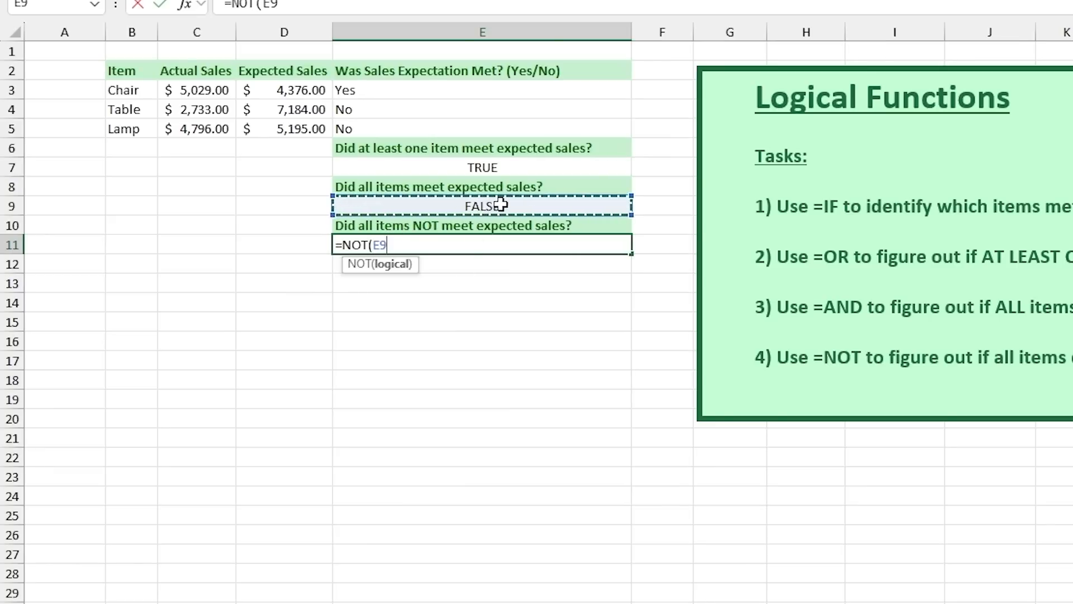
pyautogui.write(')')
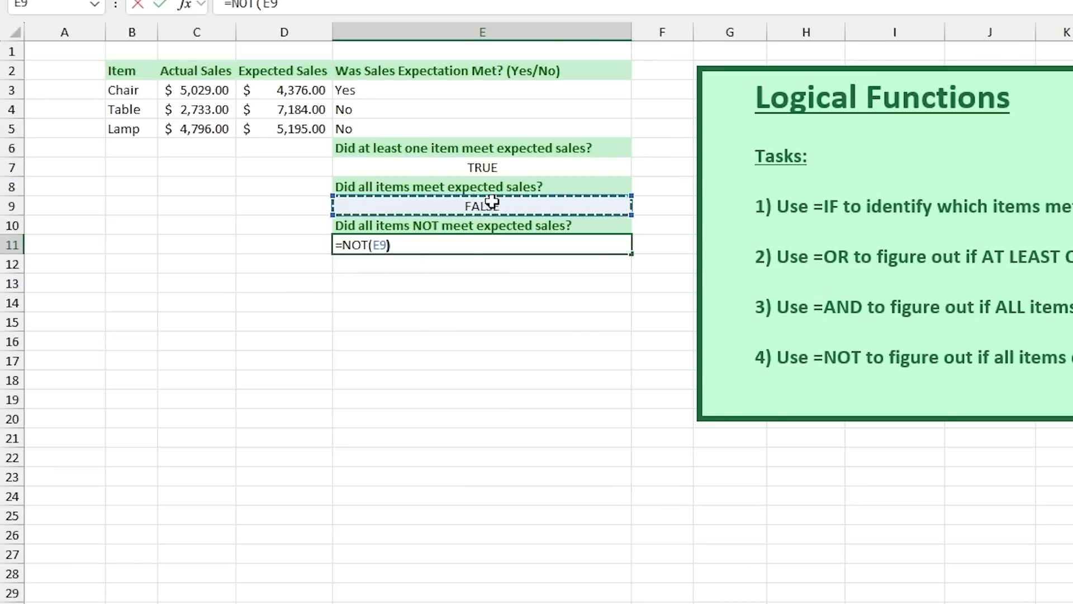
pyautogui.press('Return')
pyautogui.click(556, 202)
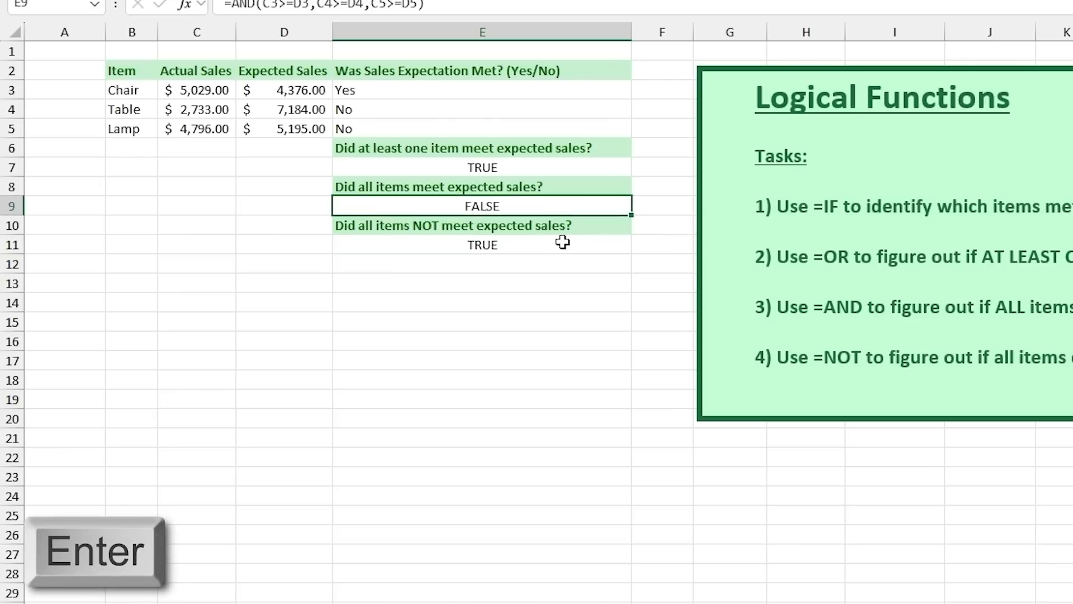
pyautogui.click(561, 246)
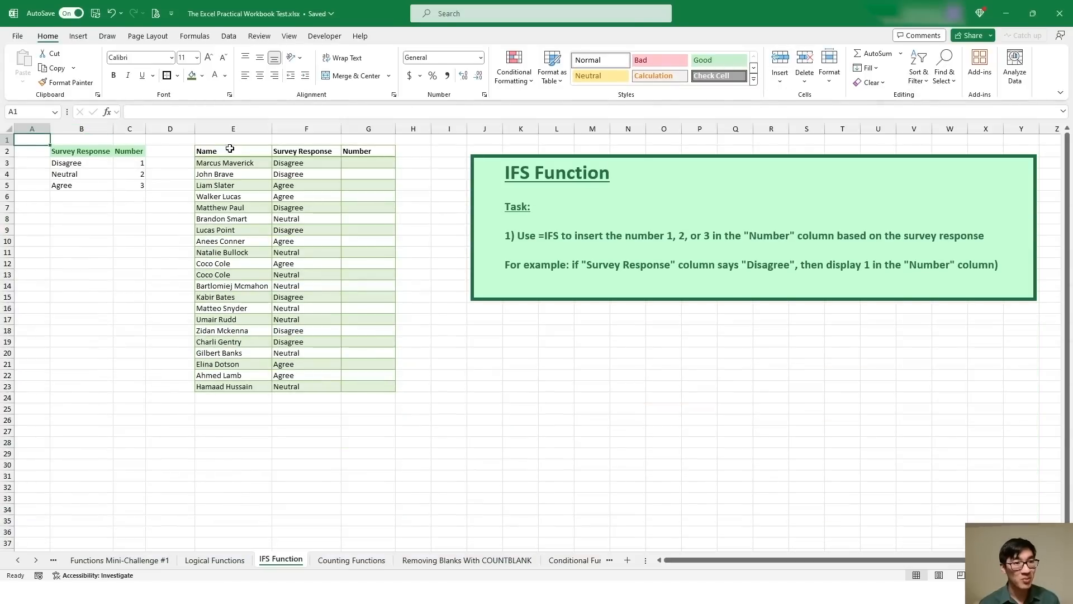
# Examine the Name, Survey Response and Number columns of the table on the IFS Function sheet.
pyautogui.moveTo(232, 151); pyautogui.dragTo(238, 386)
pyautogui.moveTo(302, 151); pyautogui.dragTo(304, 379)
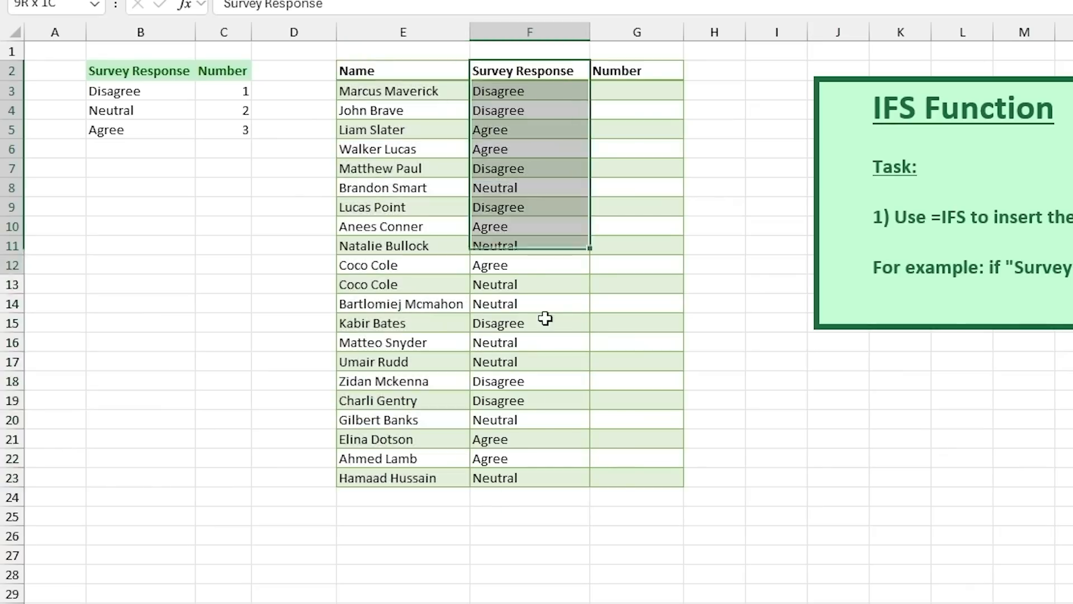
pyautogui.moveTo(530, 467); pyautogui.dragTo(531, 479)
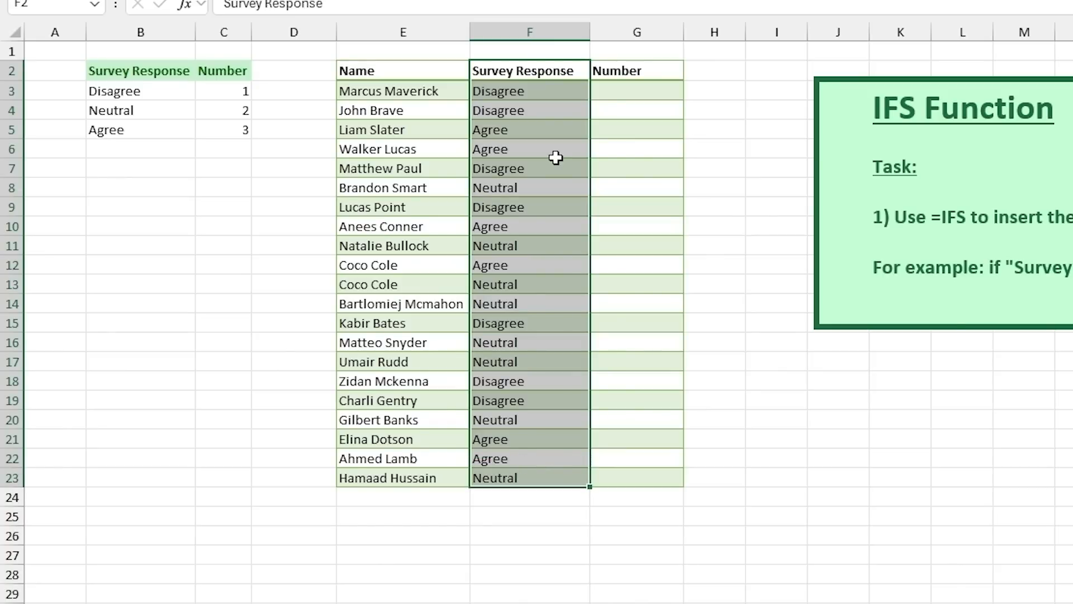
pyautogui.click(618, 91)
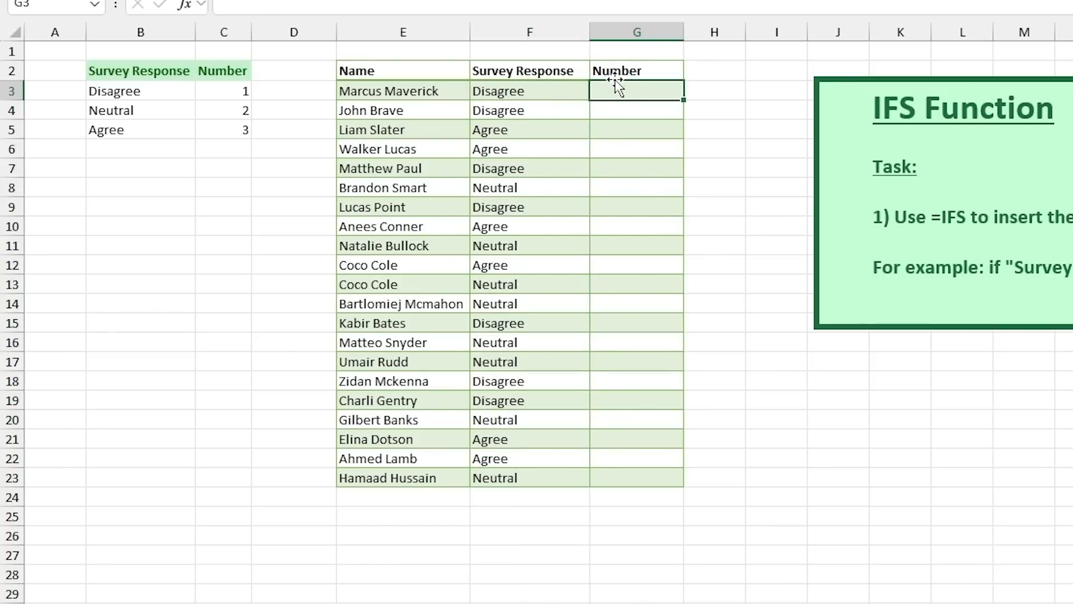
pyautogui.click(559, 88)
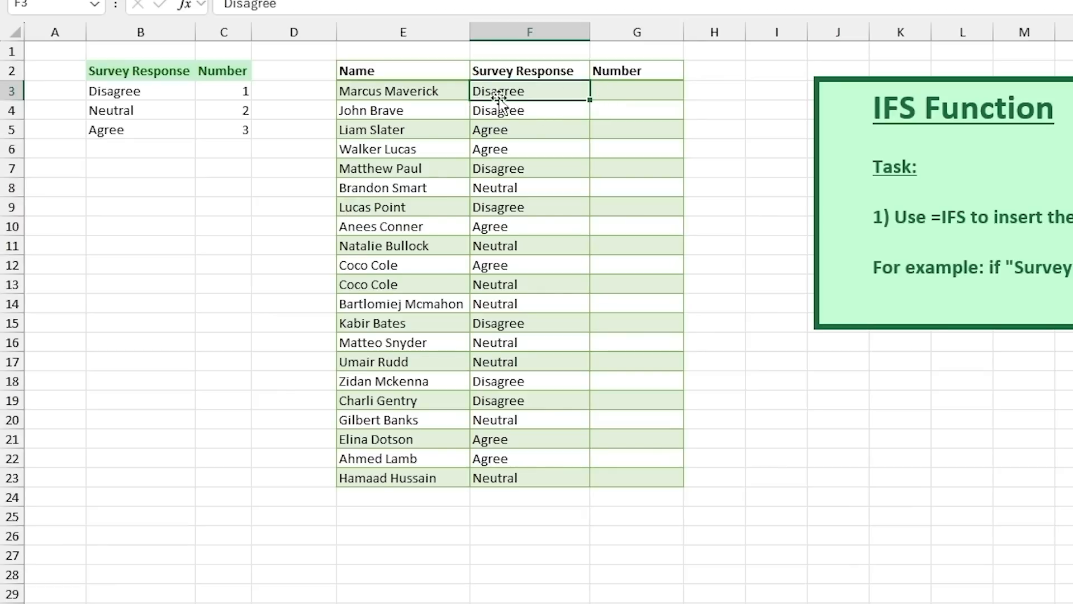
# Copy the number assigned to Disagree from C3 into G3, the first cell of the table's Number column.
pyautogui.click(171, 91)
pyautogui.click(230, 91)
pyautogui.hotkey('ctrl', 'c')
pyautogui.click(674, 91)
pyautogui.hotkey('ctrl', 'v')
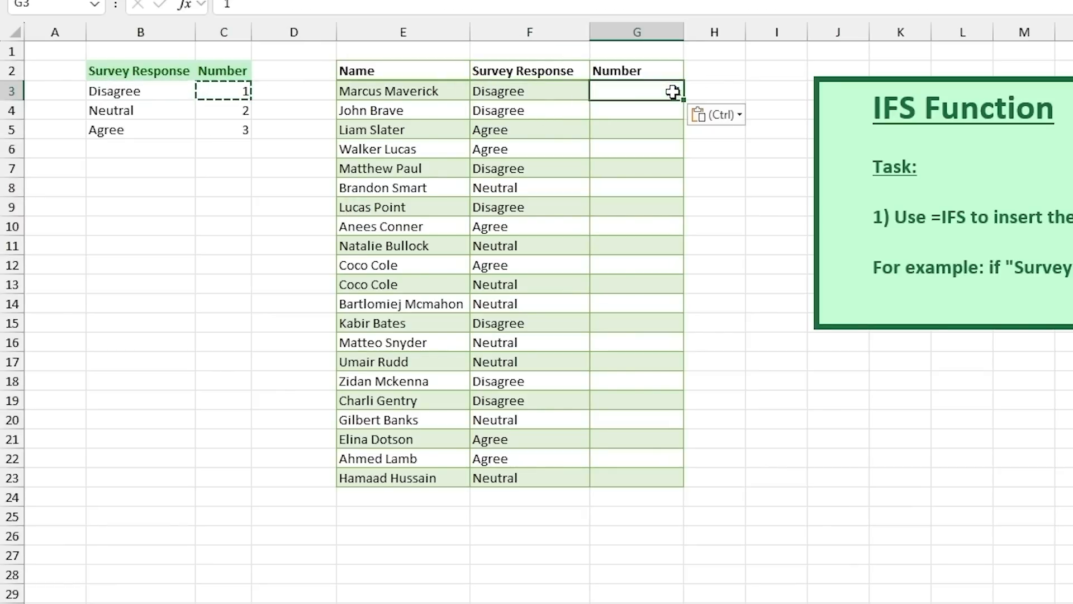
# Check the Neutral and Agree entries in the response list, and undo the paste into G3.
pyautogui.press('Escape')
pyautogui.click(163, 111)
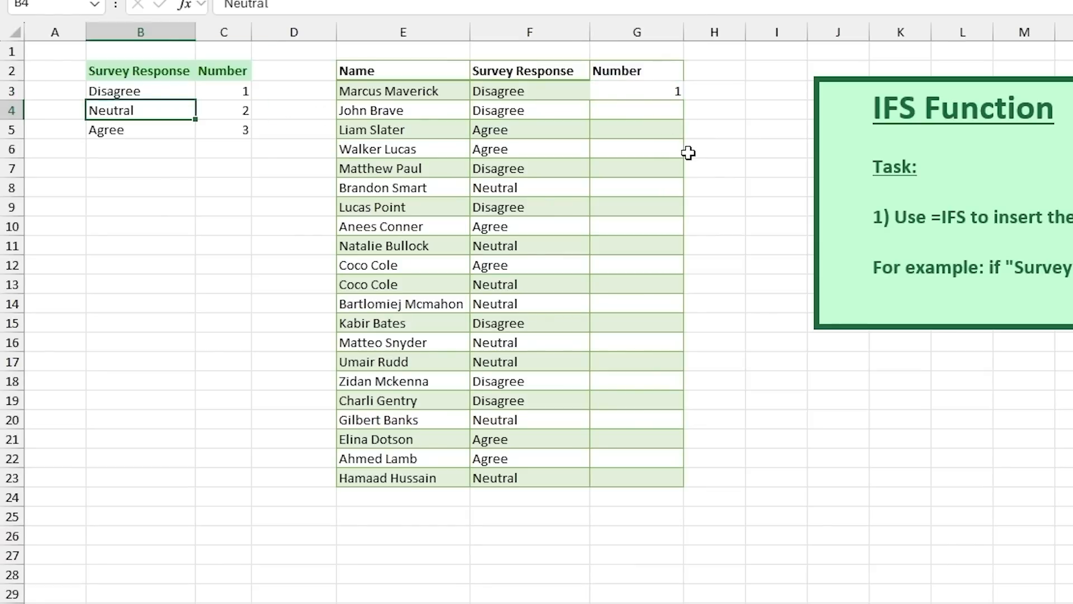
pyautogui.click(159, 126)
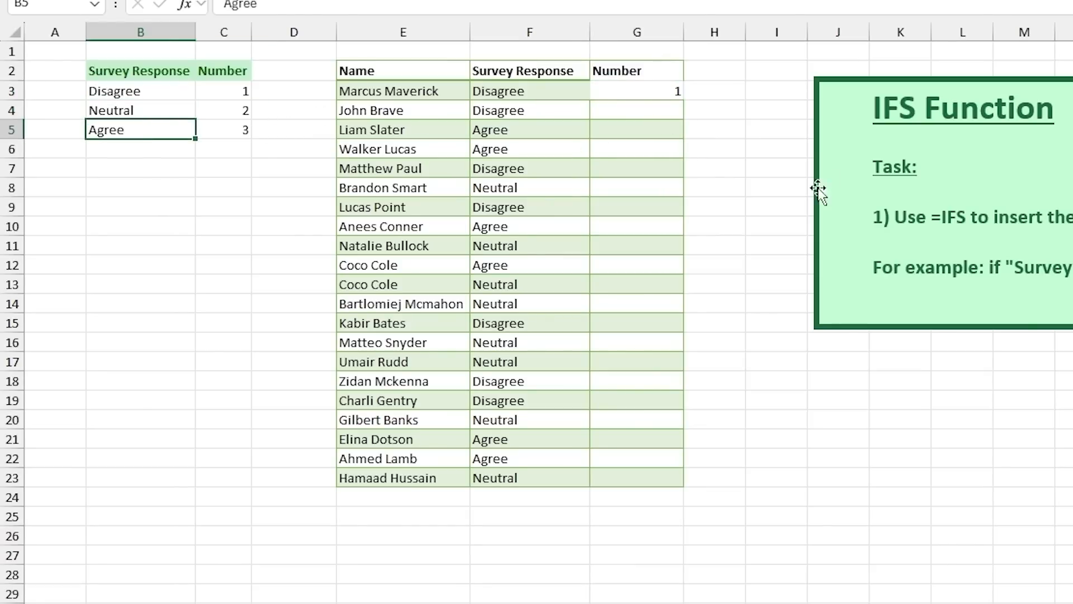
pyautogui.hotkey('ctrl', 'z')
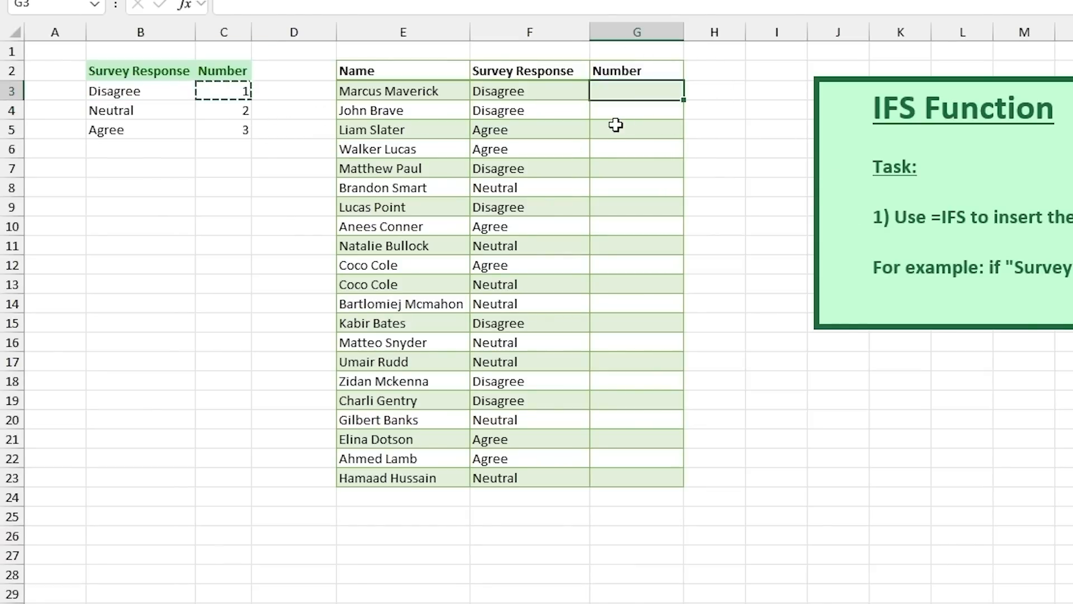
pyautogui.press('Escape')
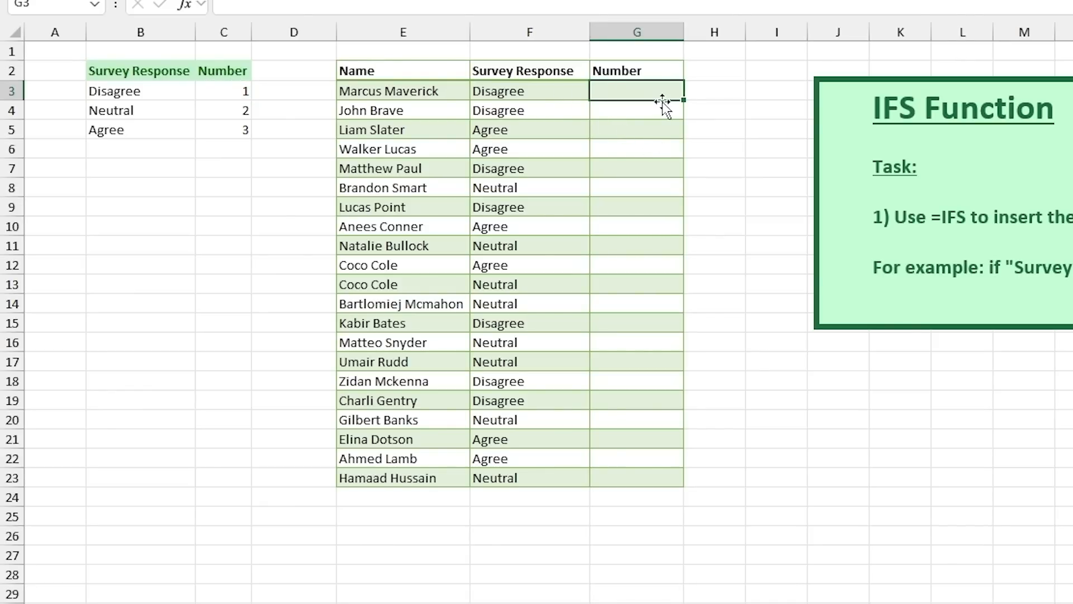
# Start an IFS formula in G3, the first cell of the Number column.
pyautogui.write('=IFS')
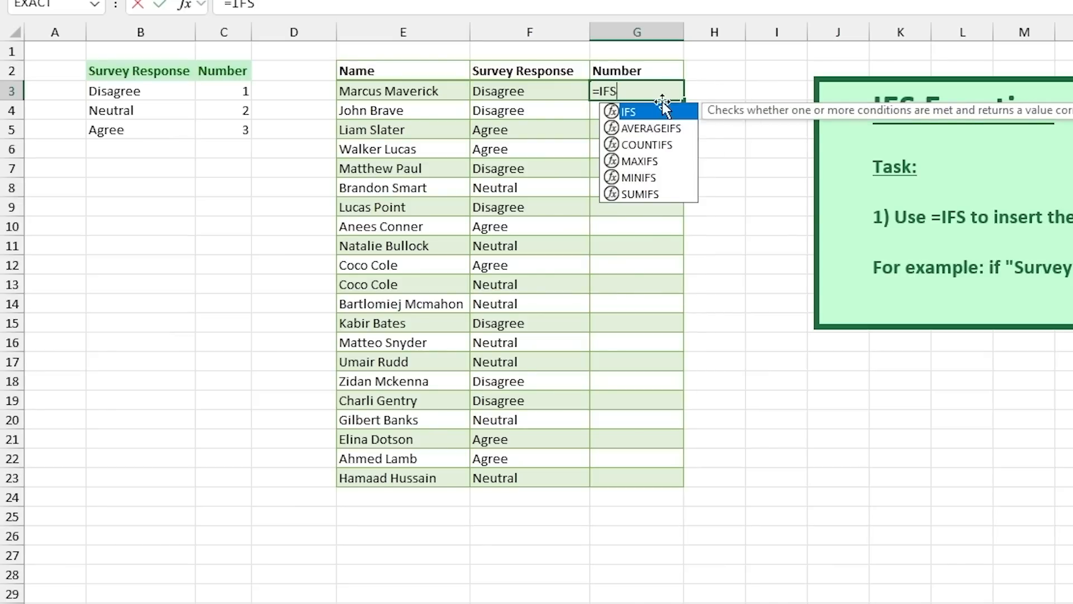
pyautogui.doubleClick(643, 112)
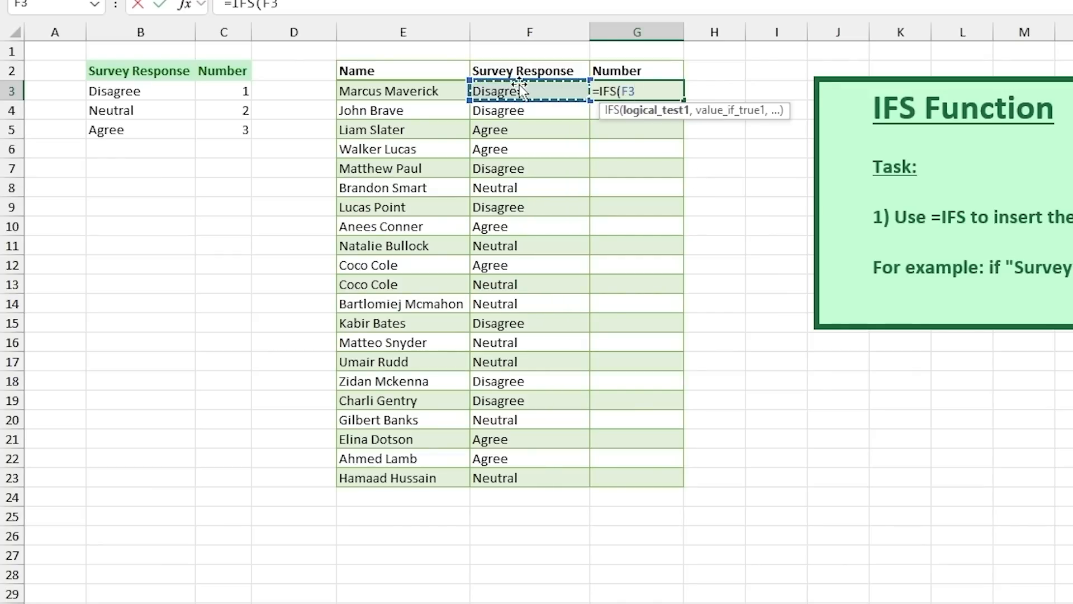
pyautogui.write('=')
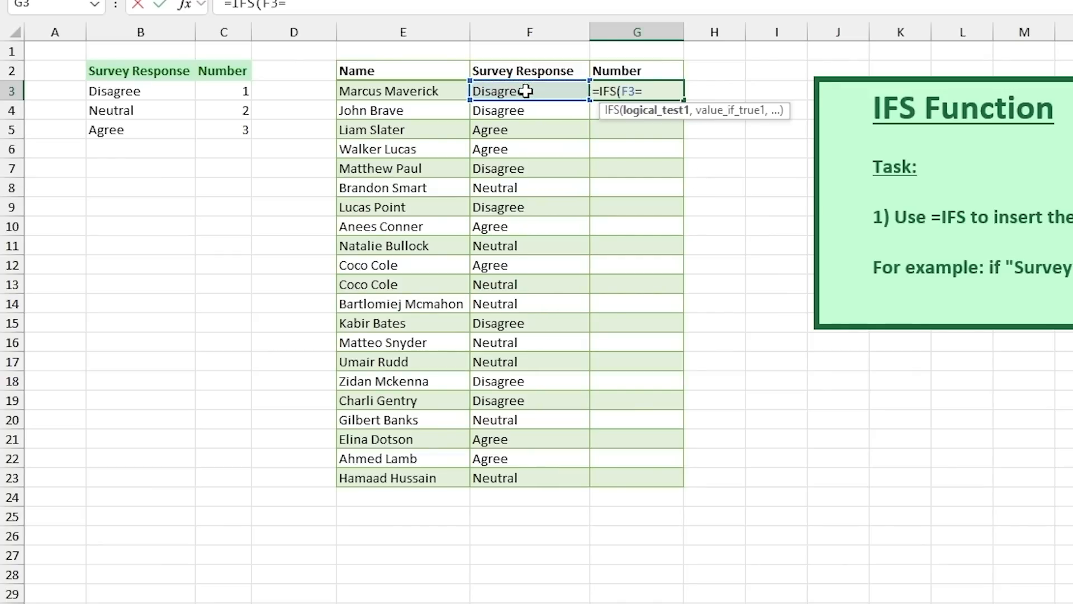
pyautogui.click(162, 96)
pyautogui.press('BackSpace')
pyautogui.press('BackSpace')
pyautogui.press('BackSpace')
pyautogui.press('BackSpace')
pyautogui.press('BackSpace')
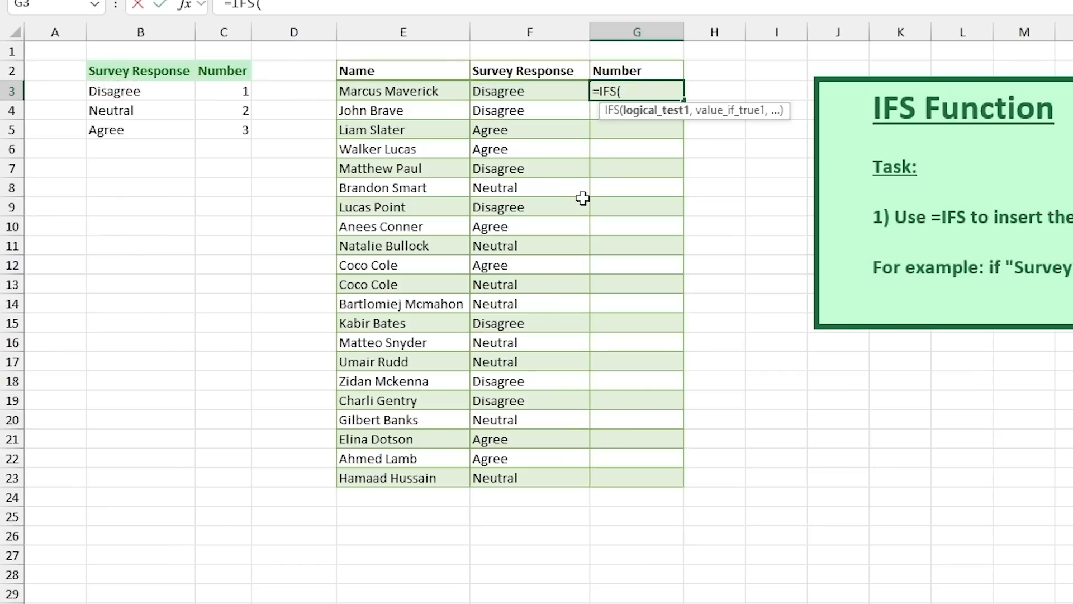
# Enter the first condition of the IFS formula in G3 as F3=B3, returning C3.
pyautogui.click(544, 89)
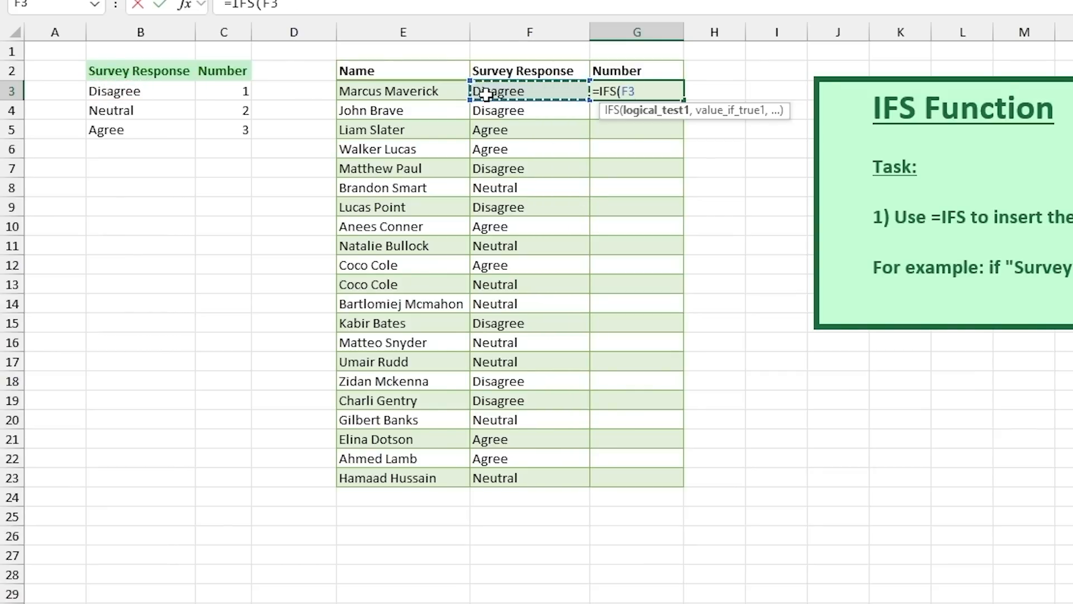
pyautogui.write('=')
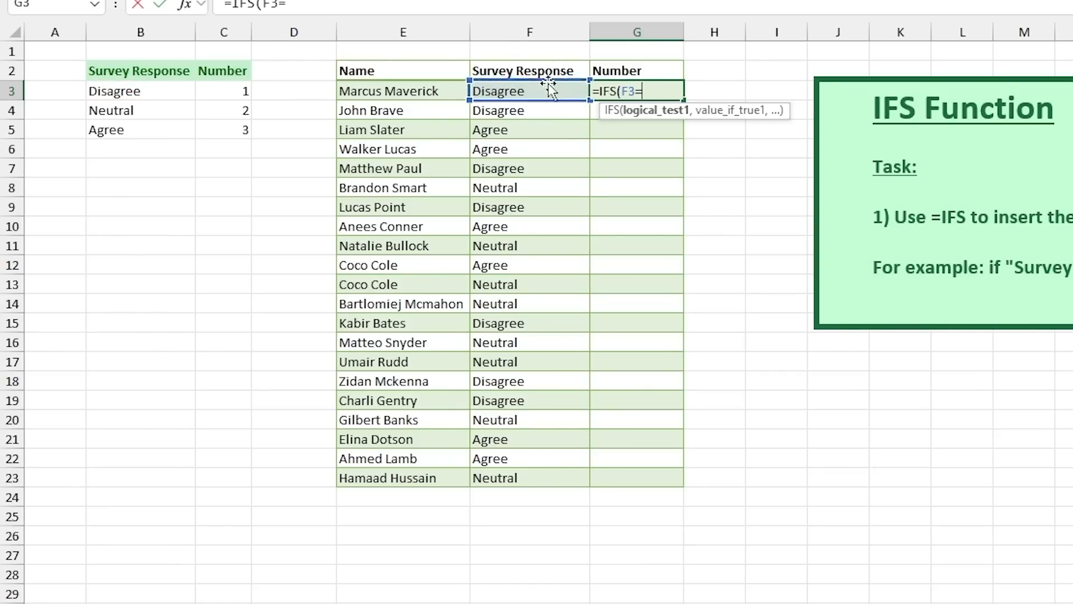
pyautogui.click(139, 93)
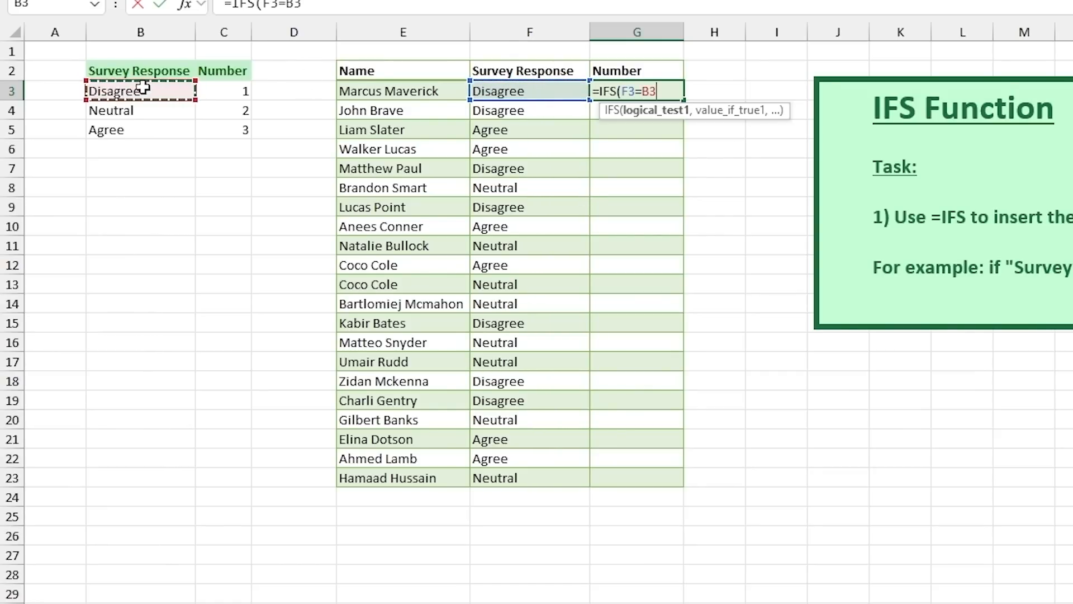
pyautogui.write(',')
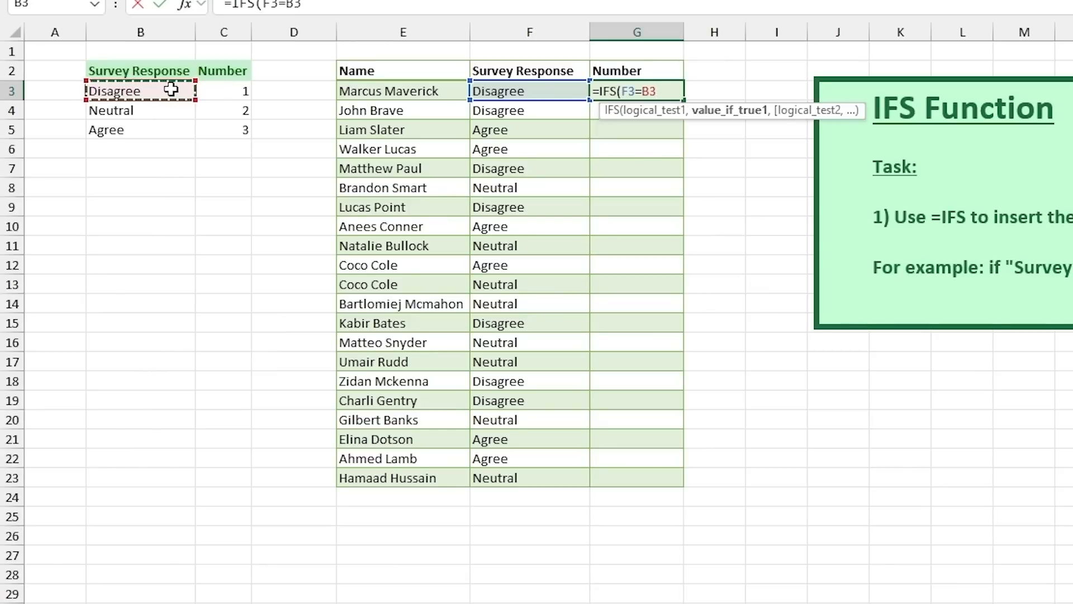
pyautogui.click(229, 93)
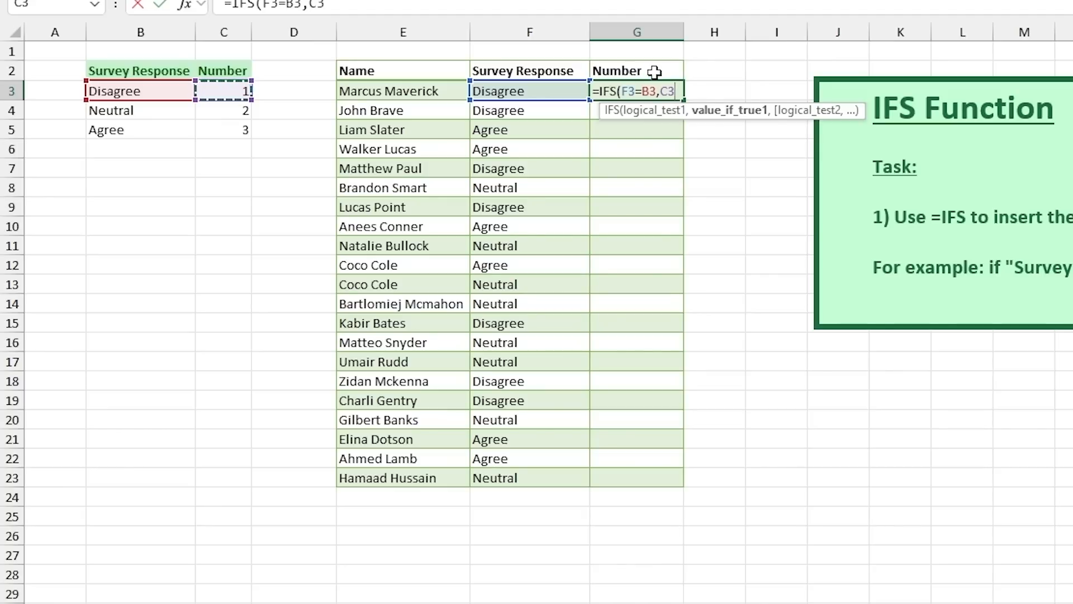
pyautogui.write(',')
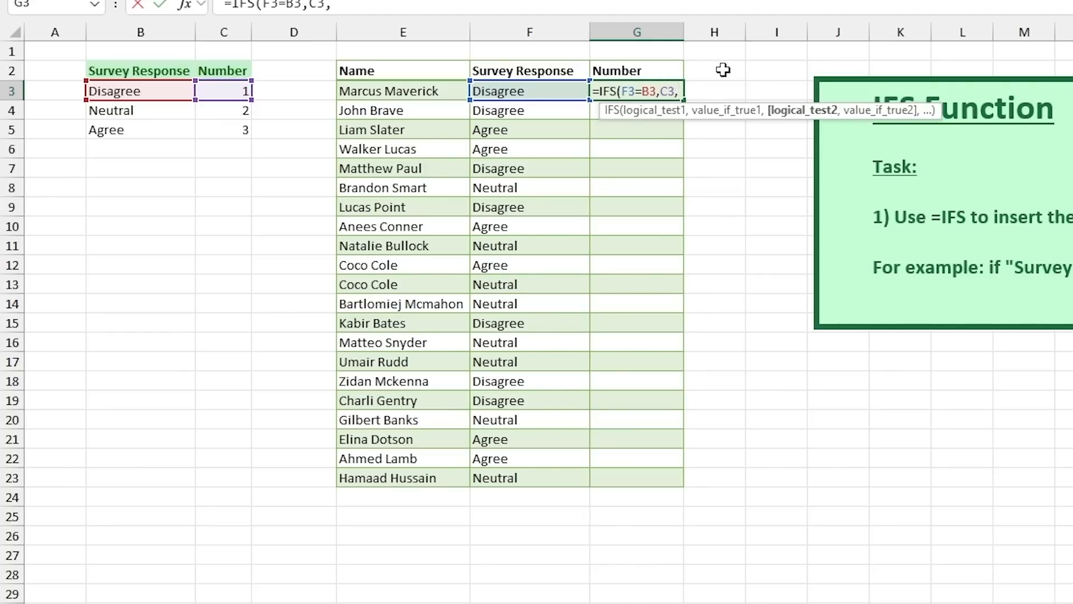
# Add the second condition F3=B4, returning C4, to the IFS formula in G3.
pyautogui.click(534, 90)
pyautogui.write('=')
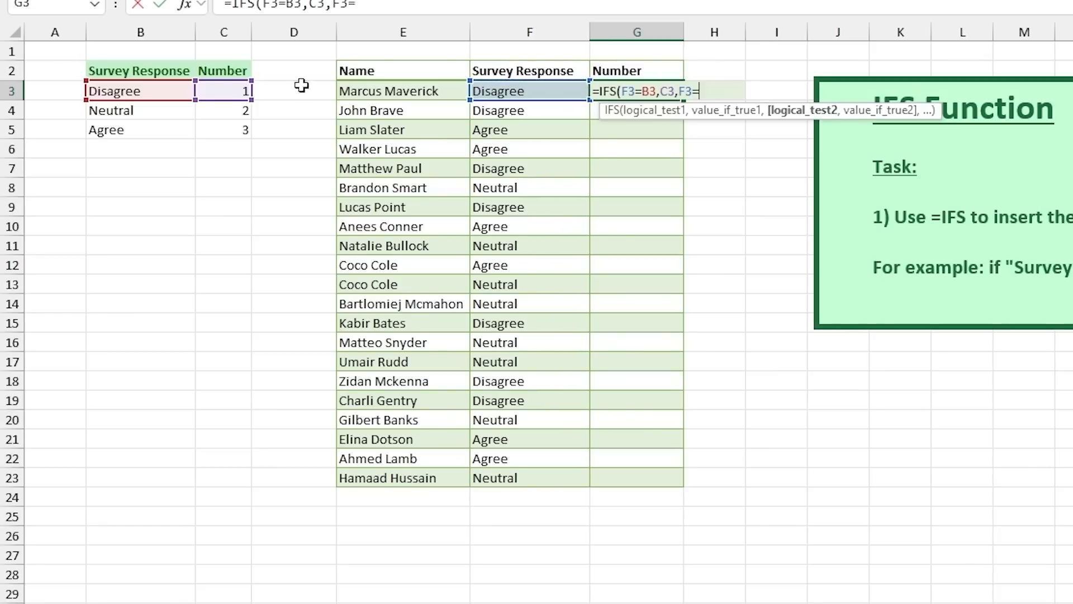
pyautogui.click(165, 109)
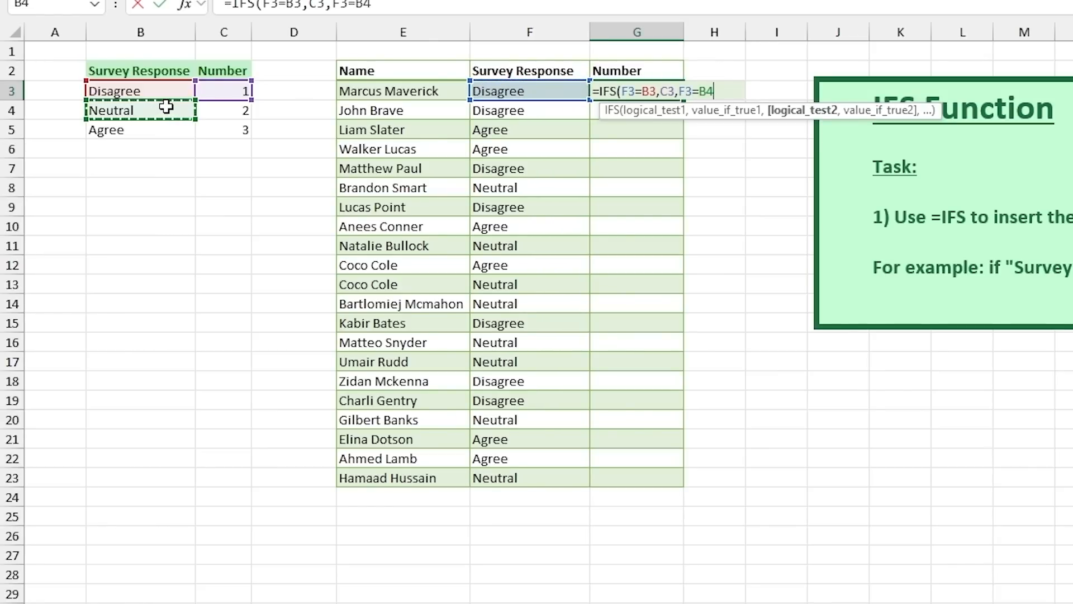
pyautogui.write(',')
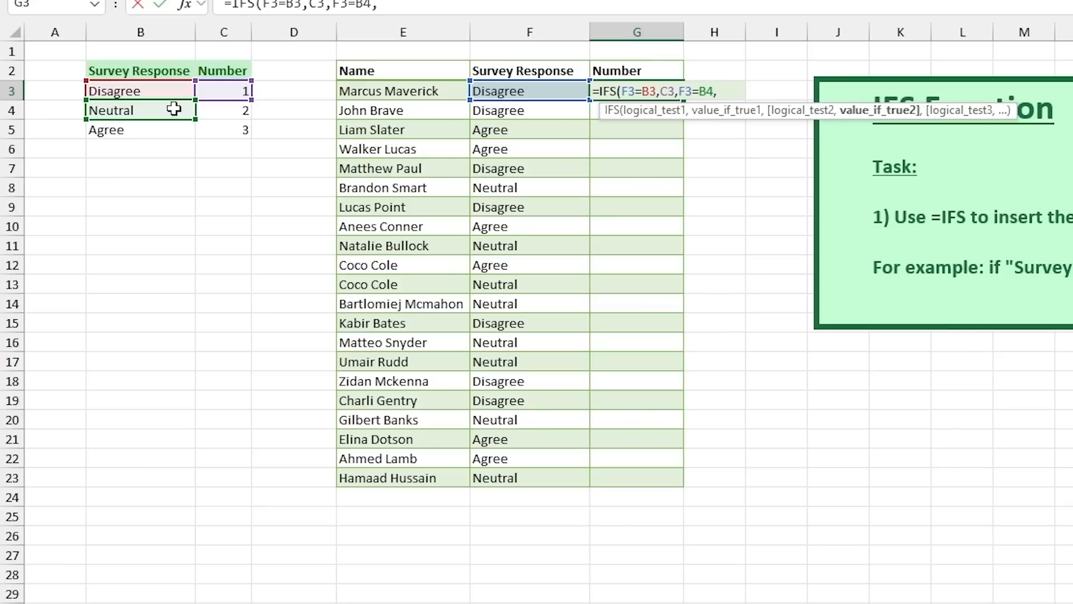
pyautogui.click(217, 112)
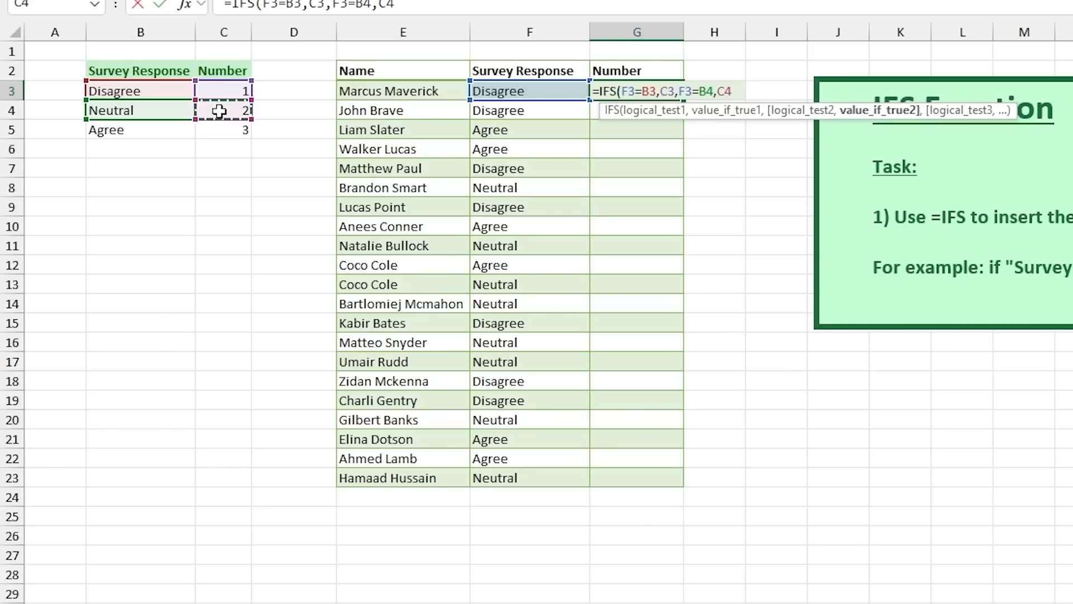
pyautogui.write(',')
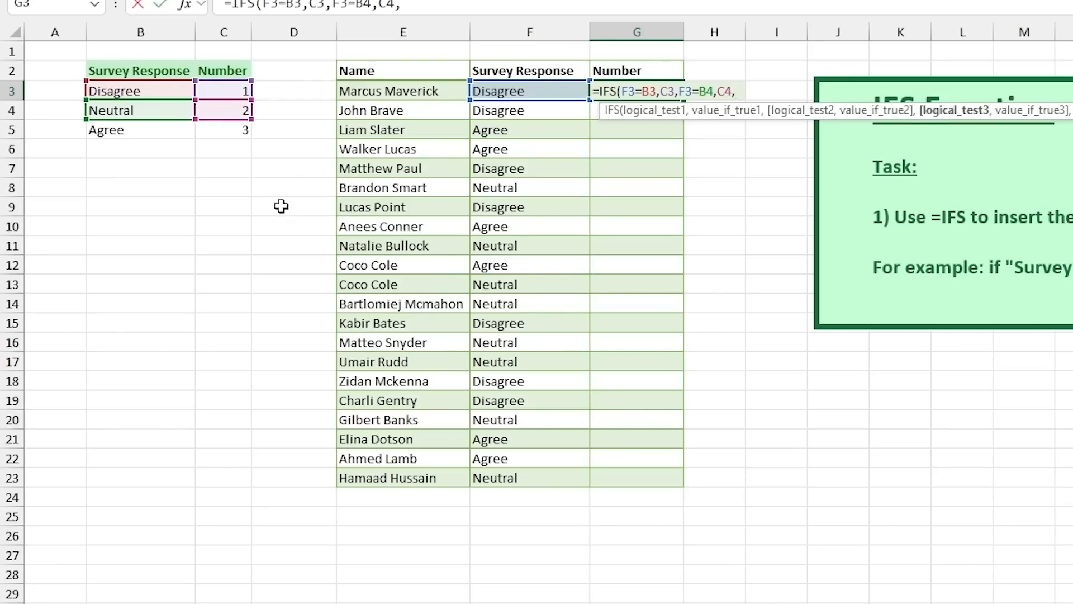
# Add the third condition F3=B5, returning C5, and complete the IFS formula in G3.
pyautogui.click(519, 91)
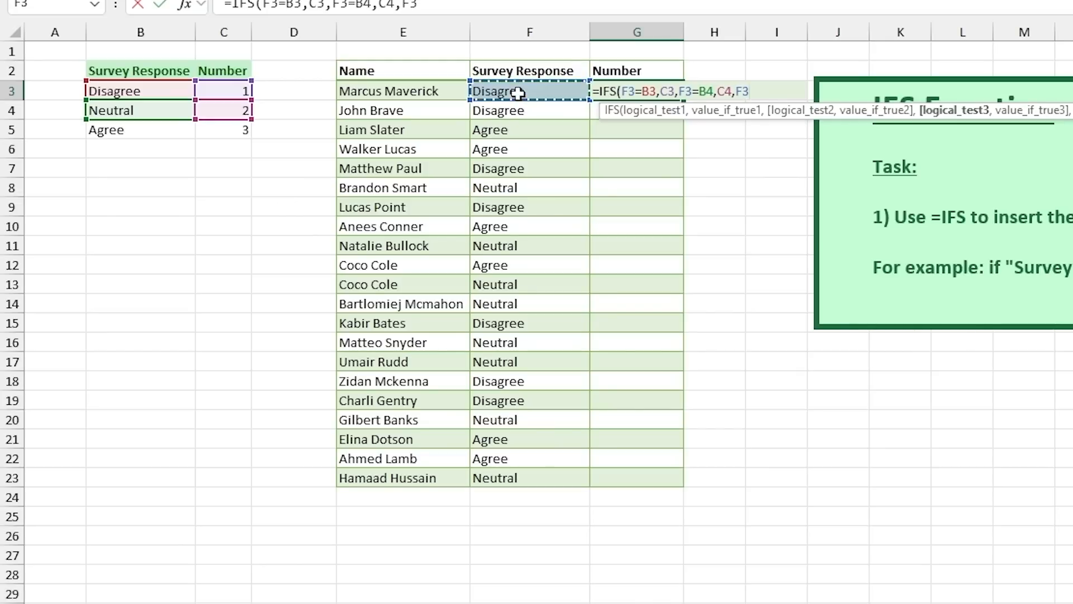
pyautogui.write('=')
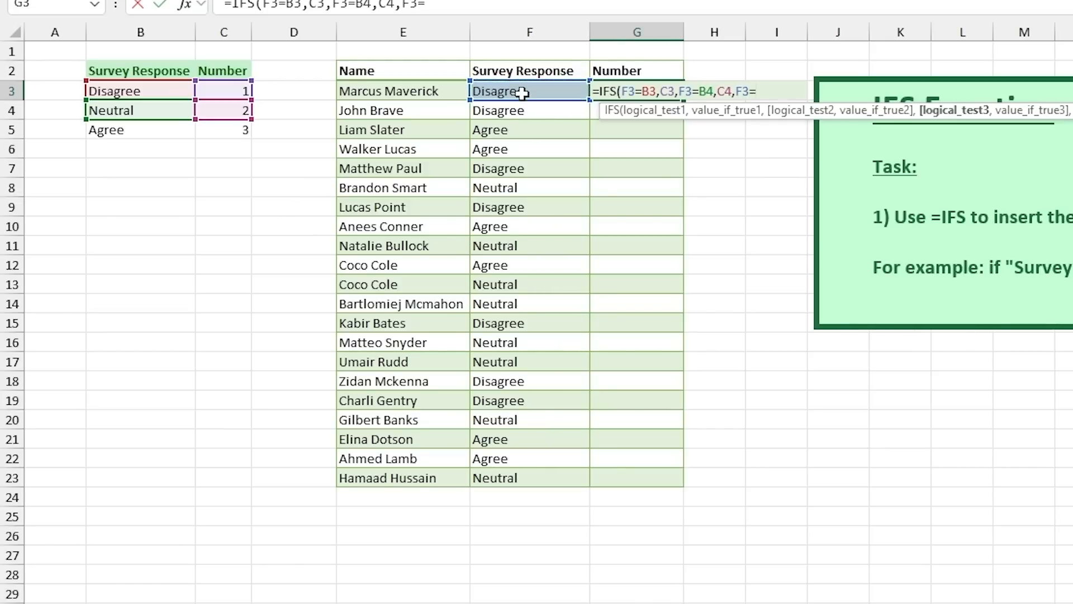
pyautogui.click(178, 128)
pyautogui.write(',')
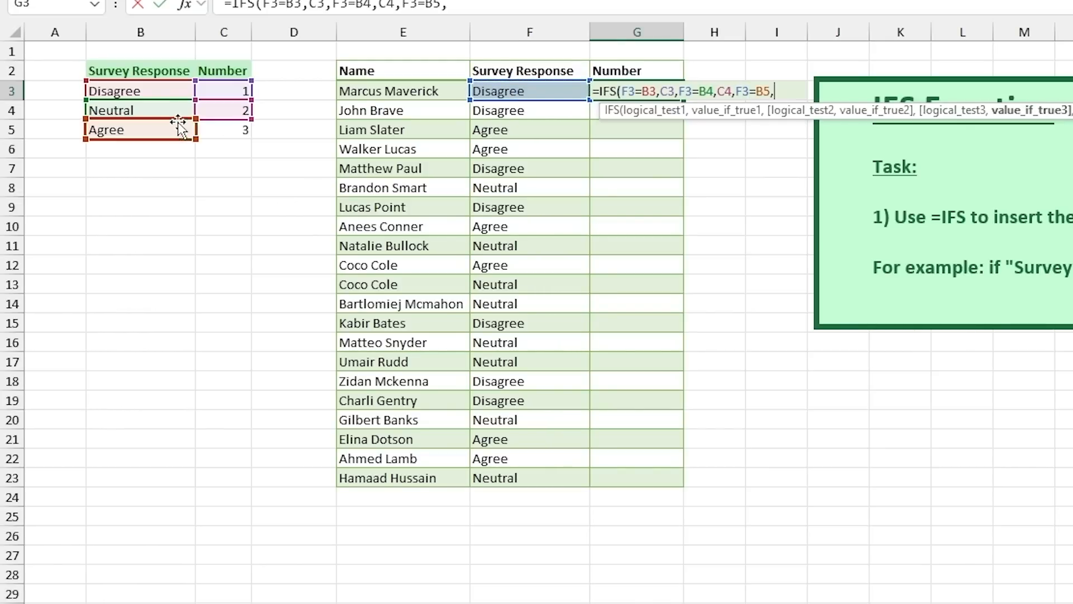
pyautogui.click(218, 130)
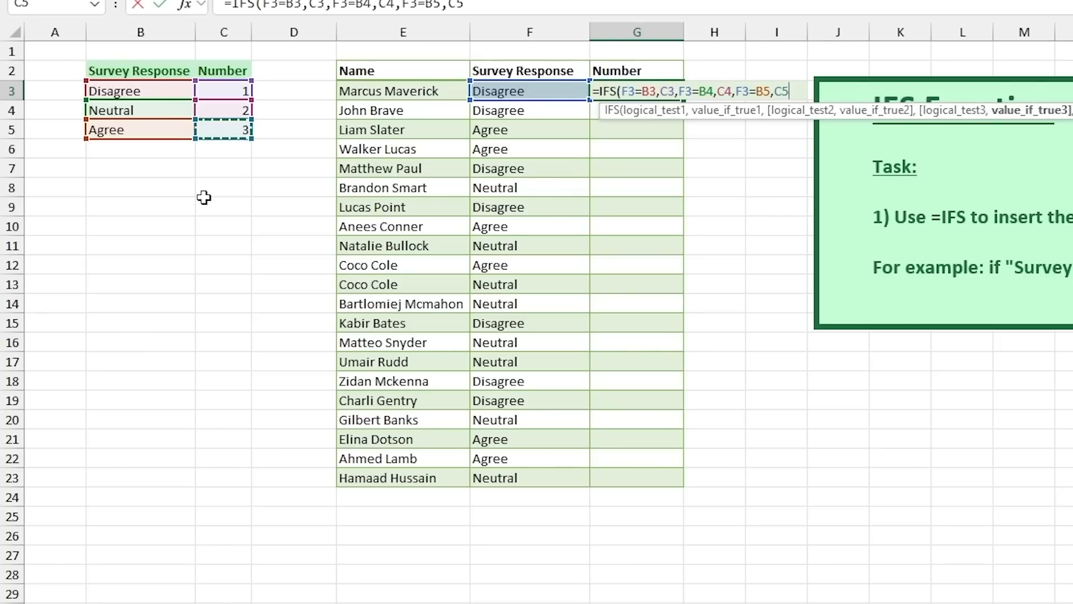
pyautogui.write(')')
pyautogui.press('Return')
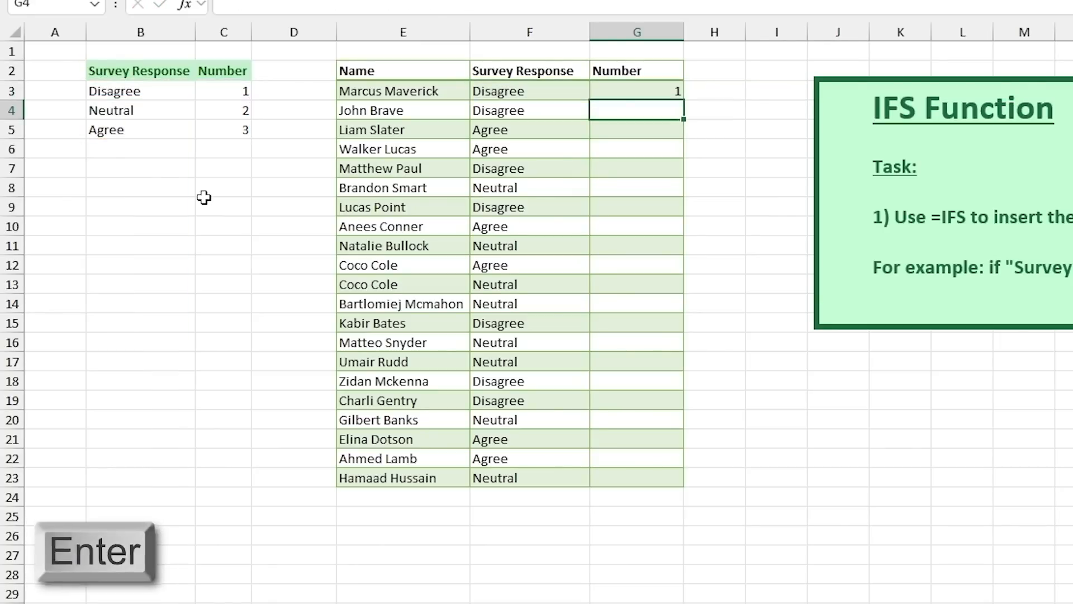
# Try filling the IFS formula from G3 down to G23, and inspect the cell references in the copied formulas.
pyautogui.click(634, 94)
pyautogui.doubleClick(683, 100)
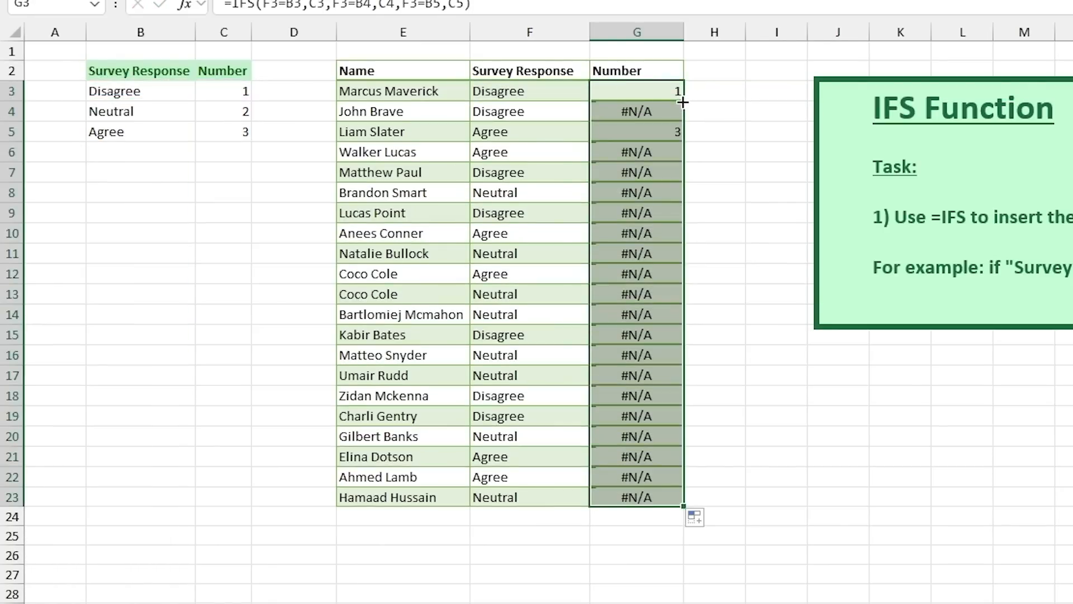
pyautogui.click(662, 154)
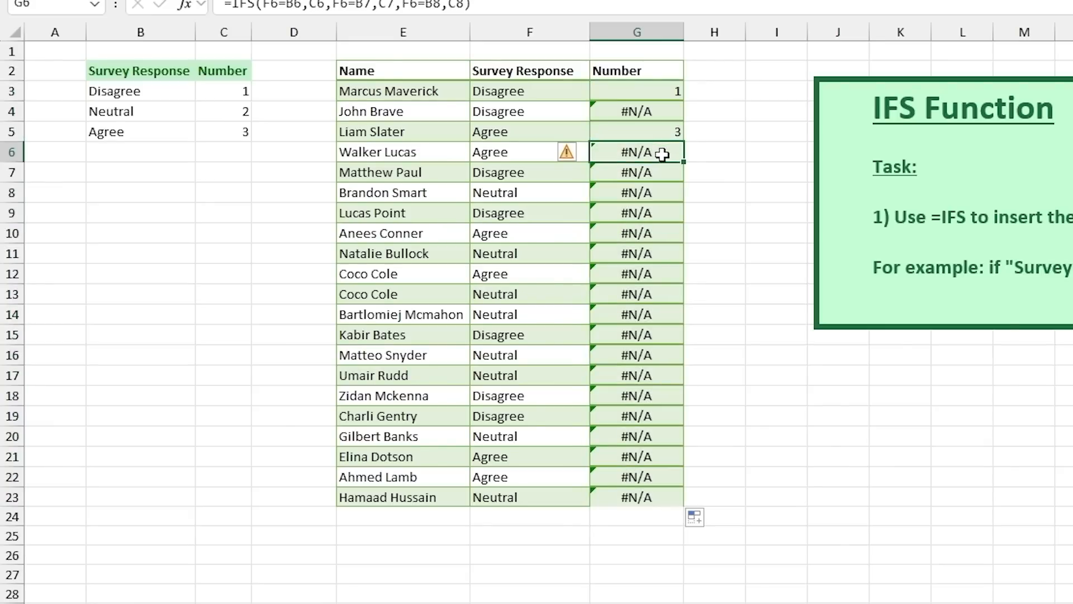
pyautogui.doubleClick(667, 122)
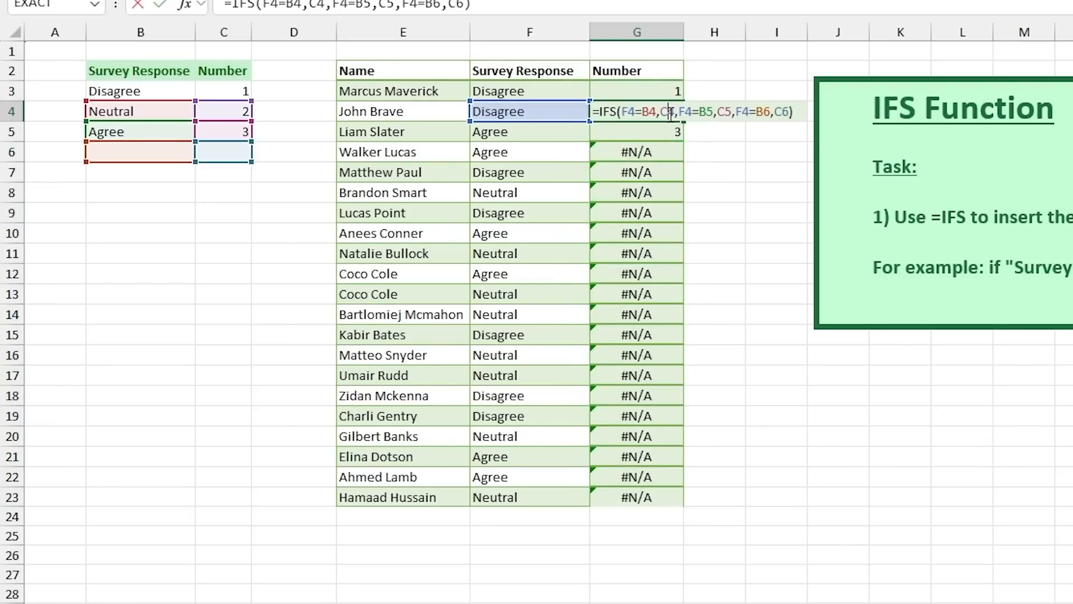
pyautogui.doubleClick(668, 125)
pyautogui.press('Escape')
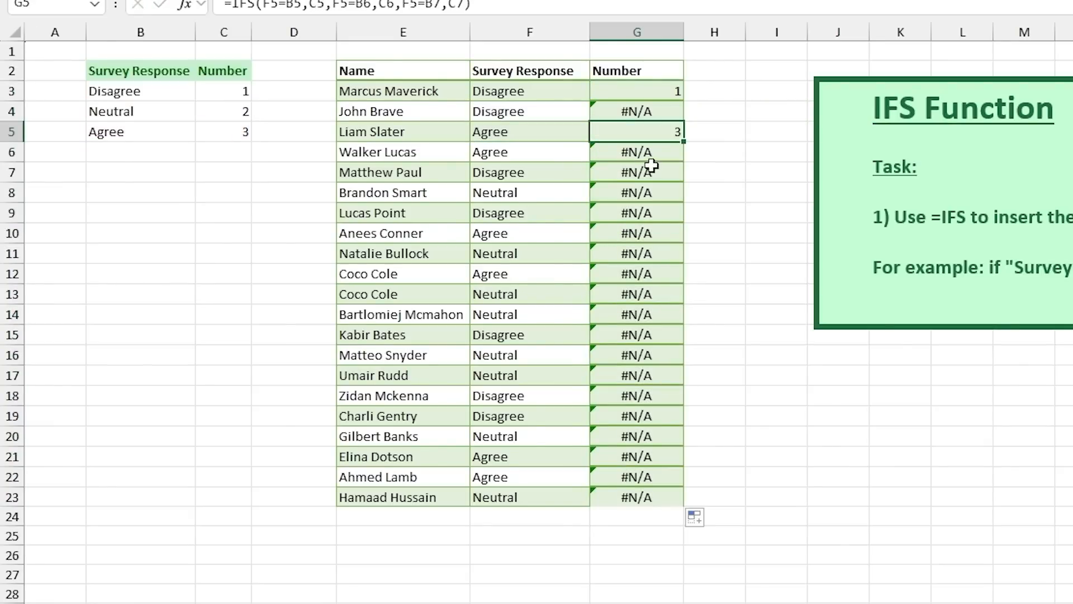
pyautogui.doubleClick(652, 155)
pyautogui.press('Escape')
pyautogui.doubleClick(668, 190)
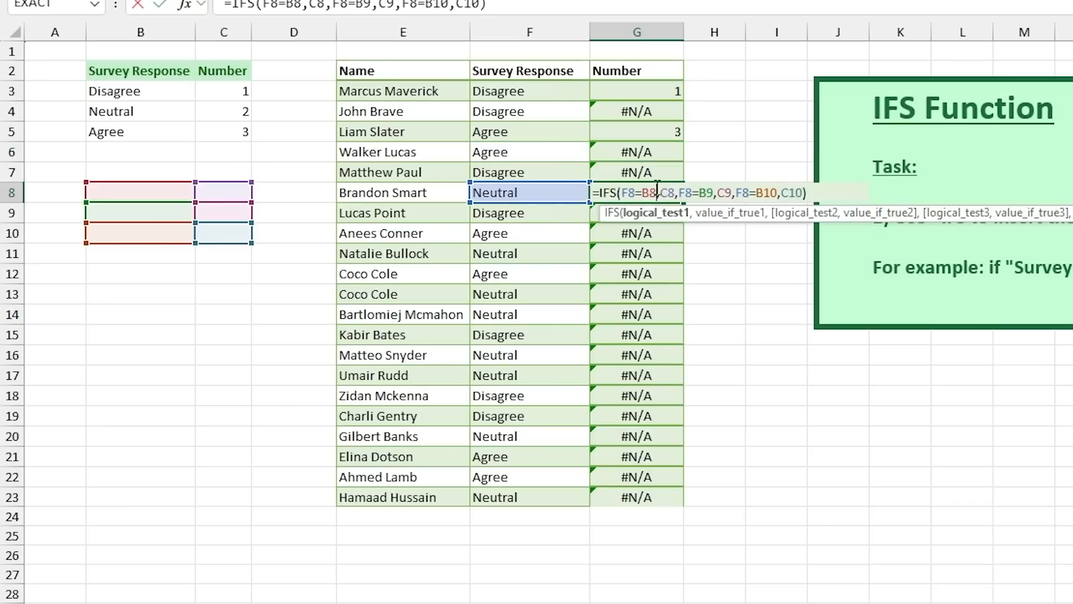
pyautogui.press('Escape')
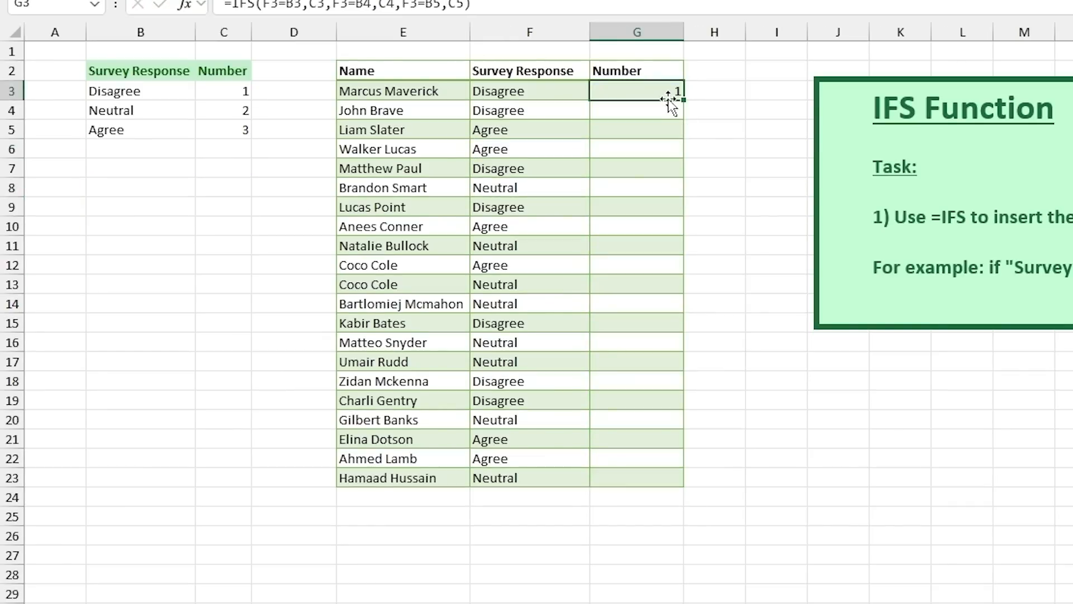
# In the IFS formula in G3, make the first condition's references to B3 and C3 absolute.
pyautogui.doubleClick(669, 90)
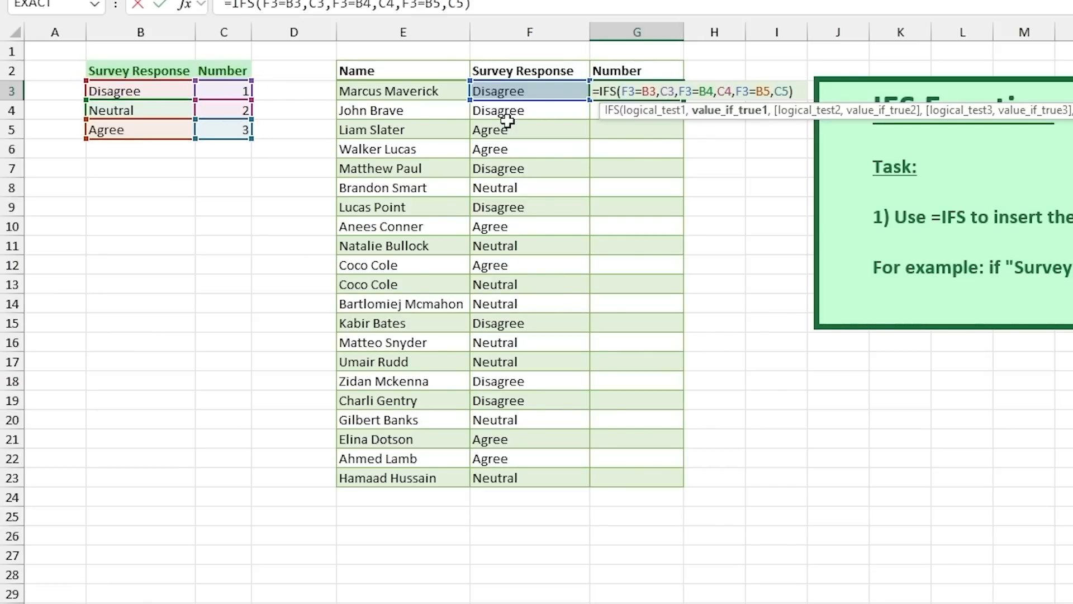
pyautogui.click(658, 91)
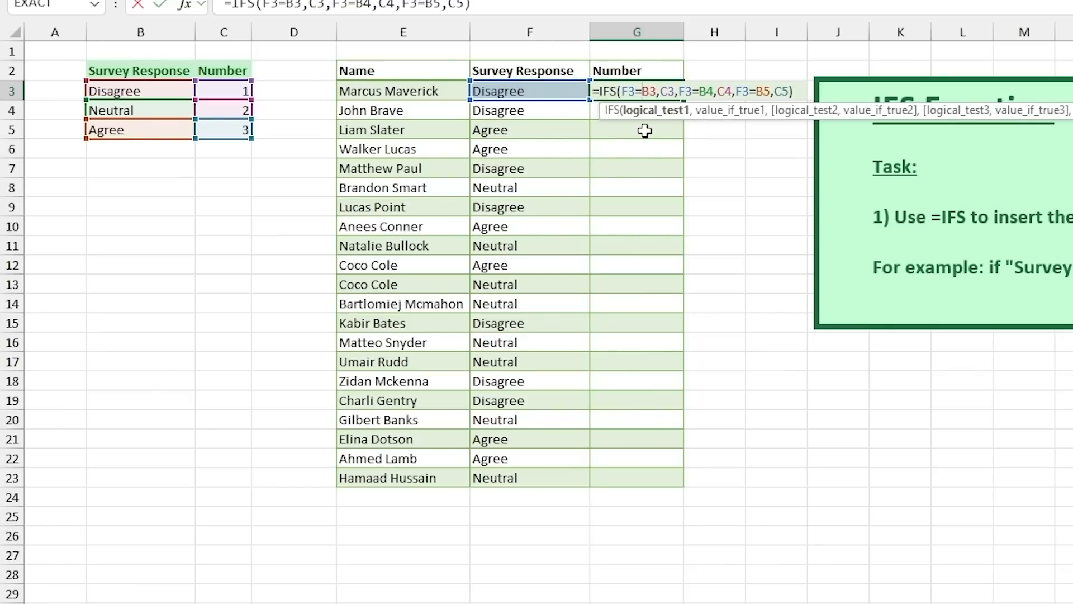
pyautogui.click(650, 92)
pyautogui.press('F4')
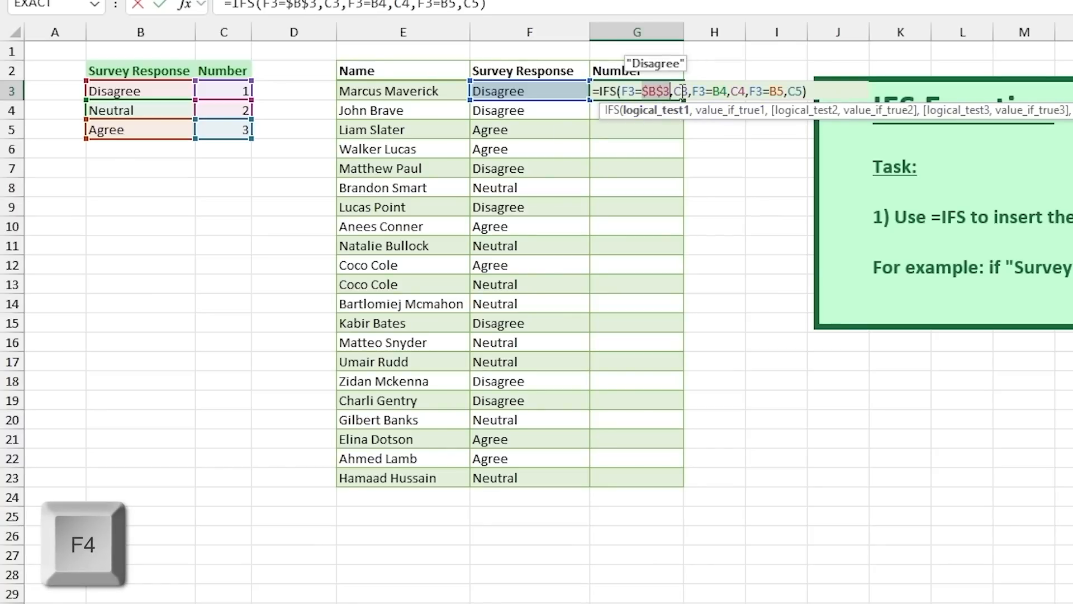
pyautogui.click(683, 91)
pyautogui.press('F4')
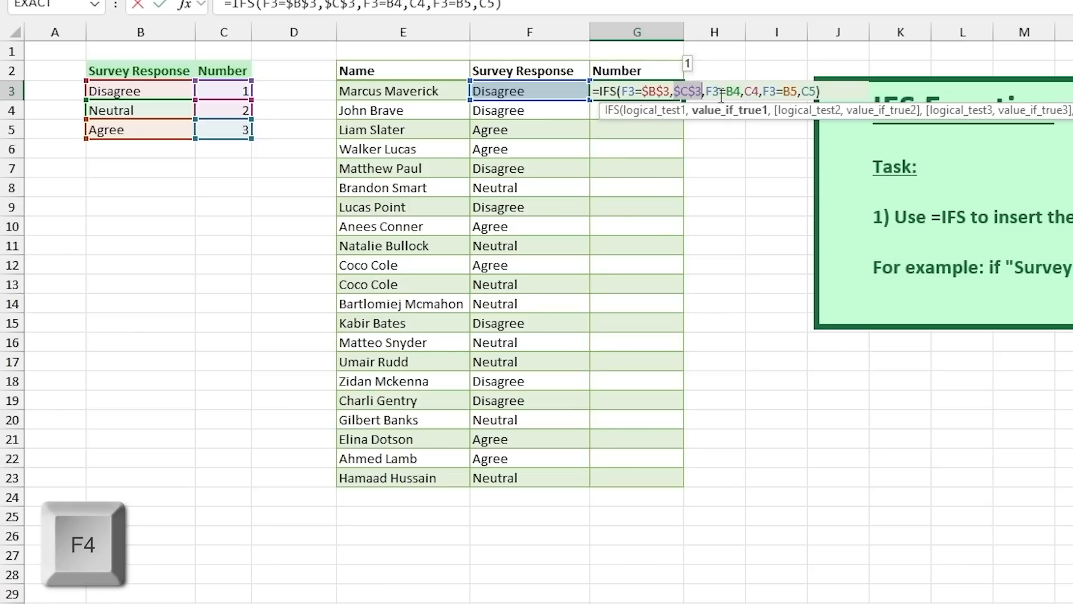
# Make the references to B4, C4, B5 and C5 absolute in the IFS formula in G3 and commit it.
pyautogui.click(730, 91)
pyautogui.press('F4')
pyautogui.click(765, 91)
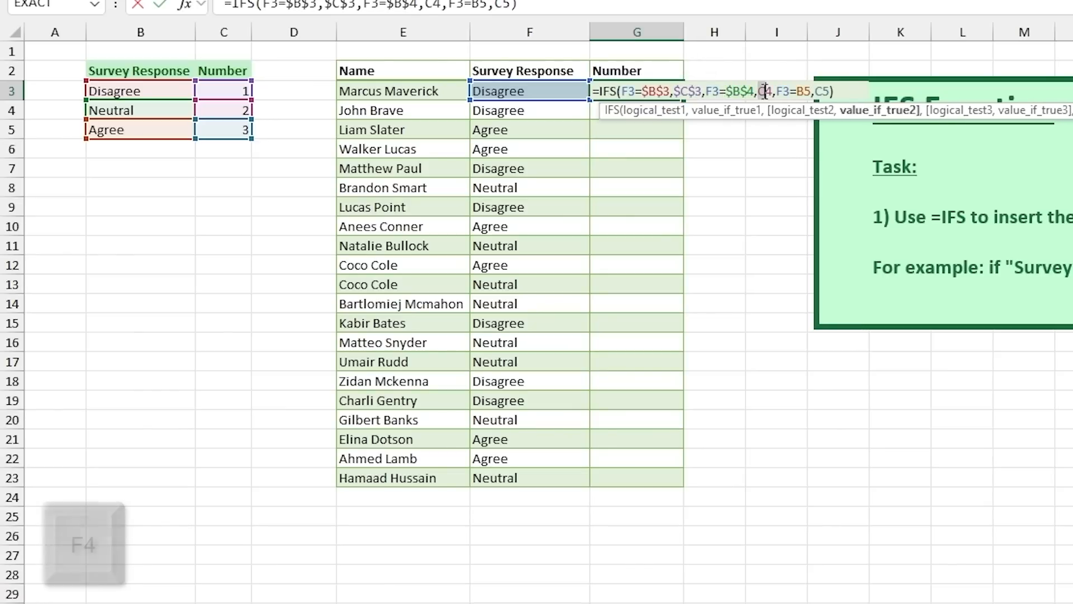
pyautogui.press('F4')
pyautogui.click(814, 91)
pyautogui.press('F4')
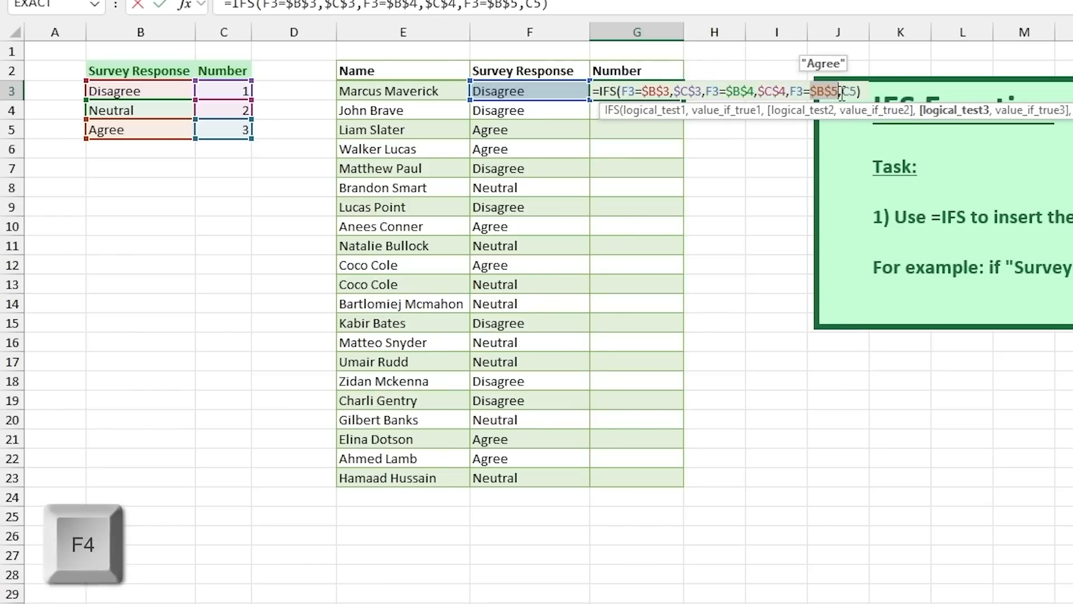
pyautogui.click(843, 91)
pyautogui.press('F4')
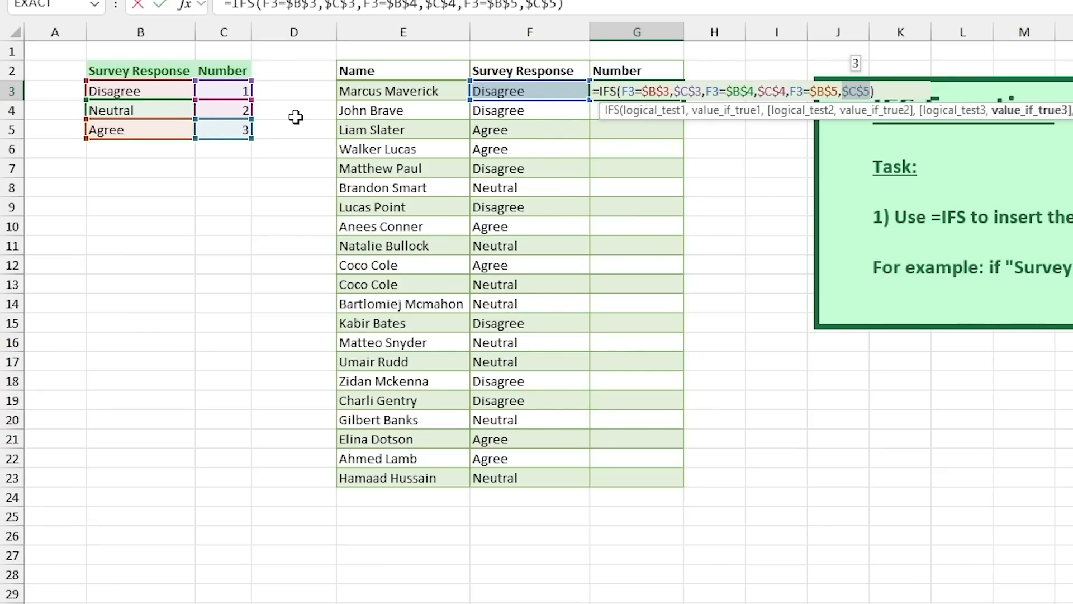
pyautogui.press('Return')
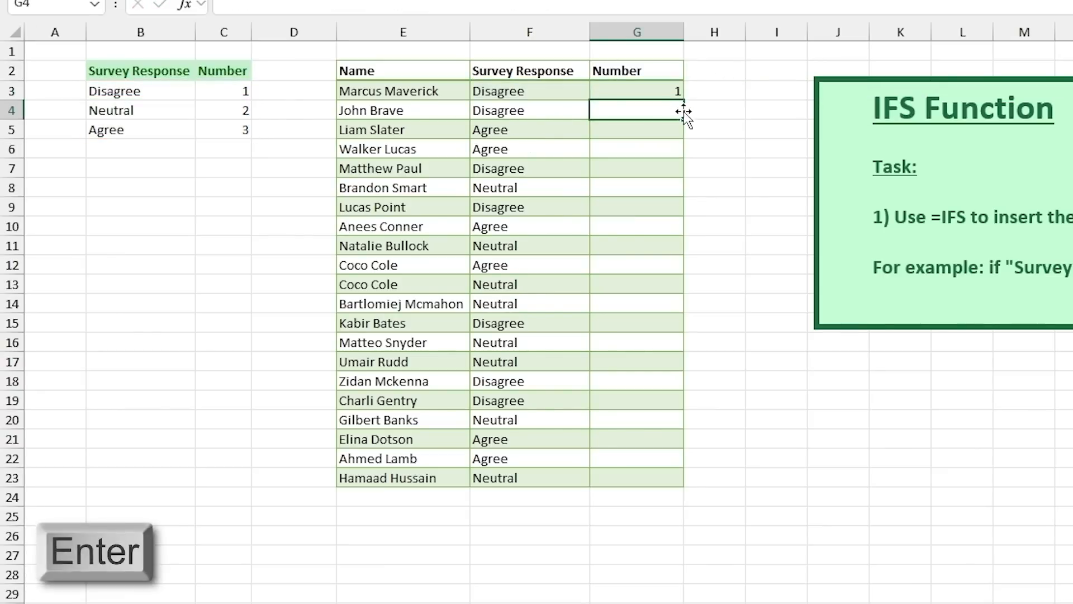
# Fill the IFS formula from G3 down to G23 and check the results against the response lookup table.
pyautogui.click(677, 92)
pyautogui.doubleClick(684, 101)
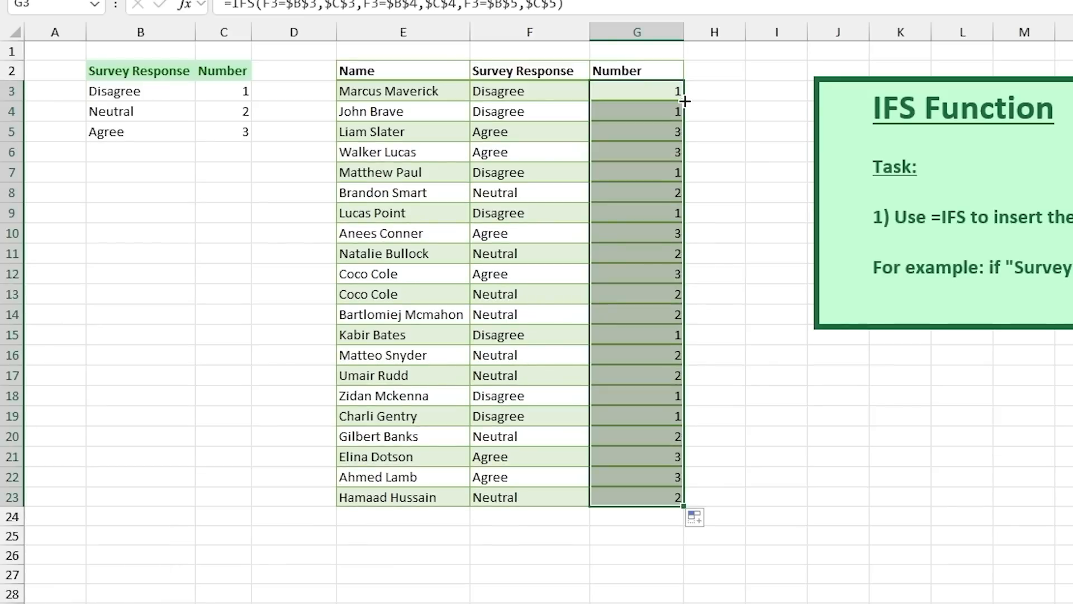
pyautogui.click(679, 115)
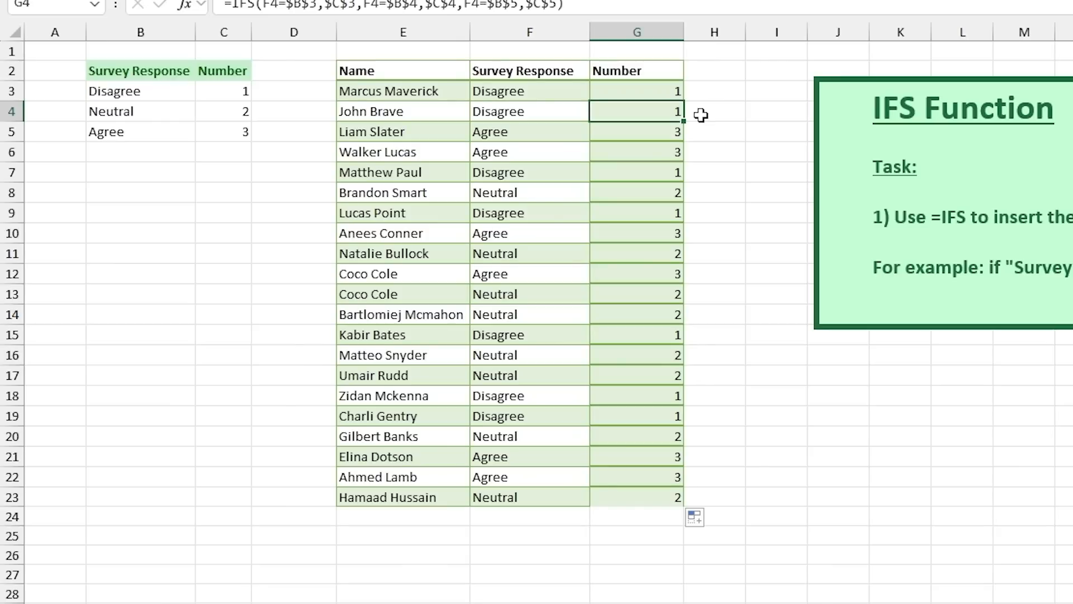
pyautogui.click(660, 90)
pyautogui.click(530, 92)
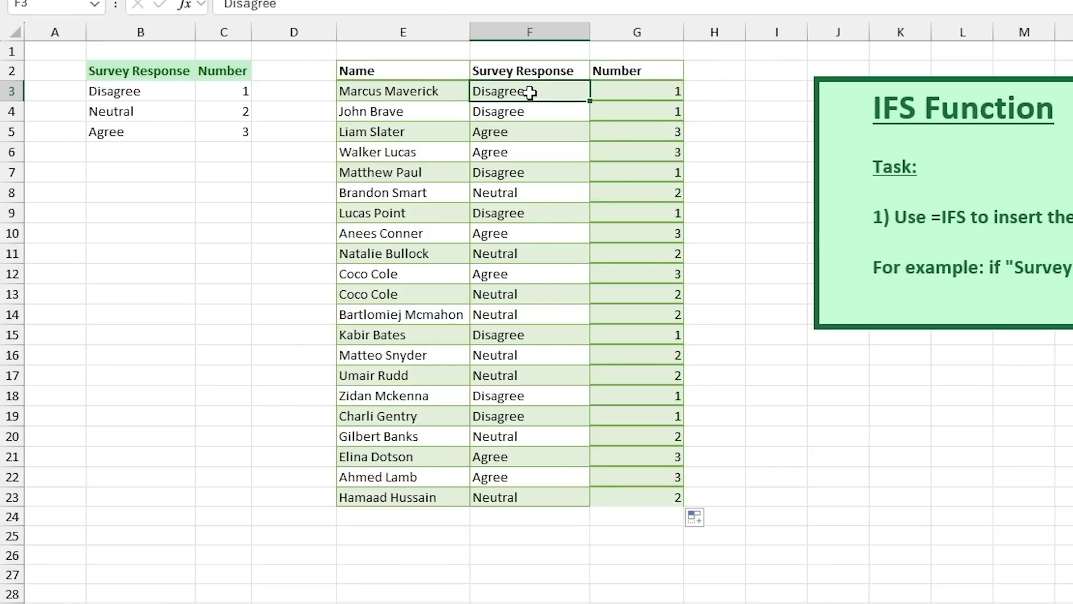
pyautogui.moveTo(138, 73); pyautogui.dragTo(218, 132)
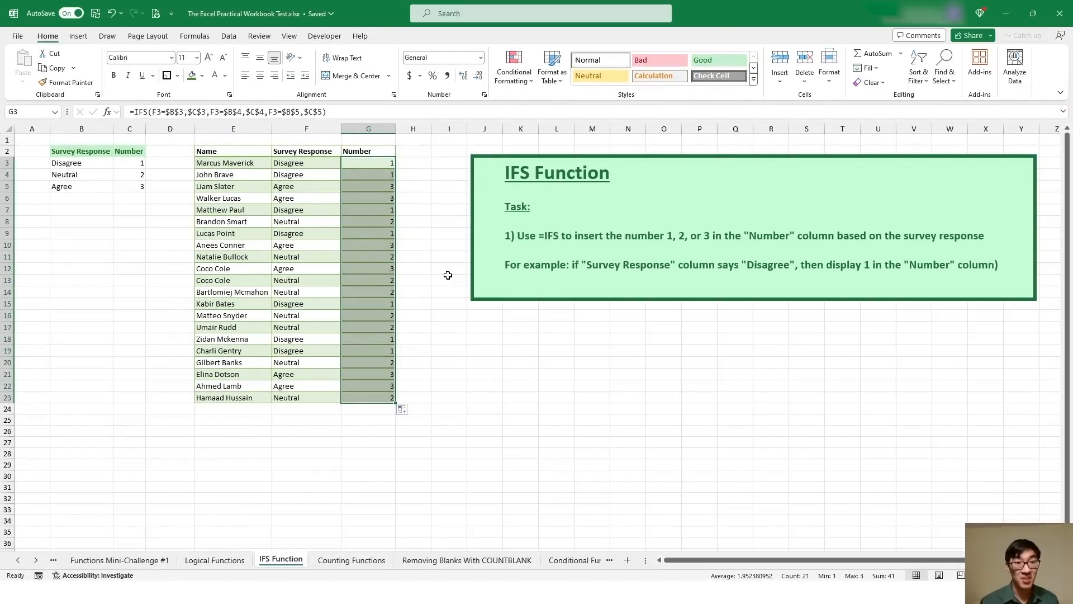
# Switch the fill option for the Number column to Fill Without Formatting so the table's banding is kept.
pyautogui.click(436, 213)
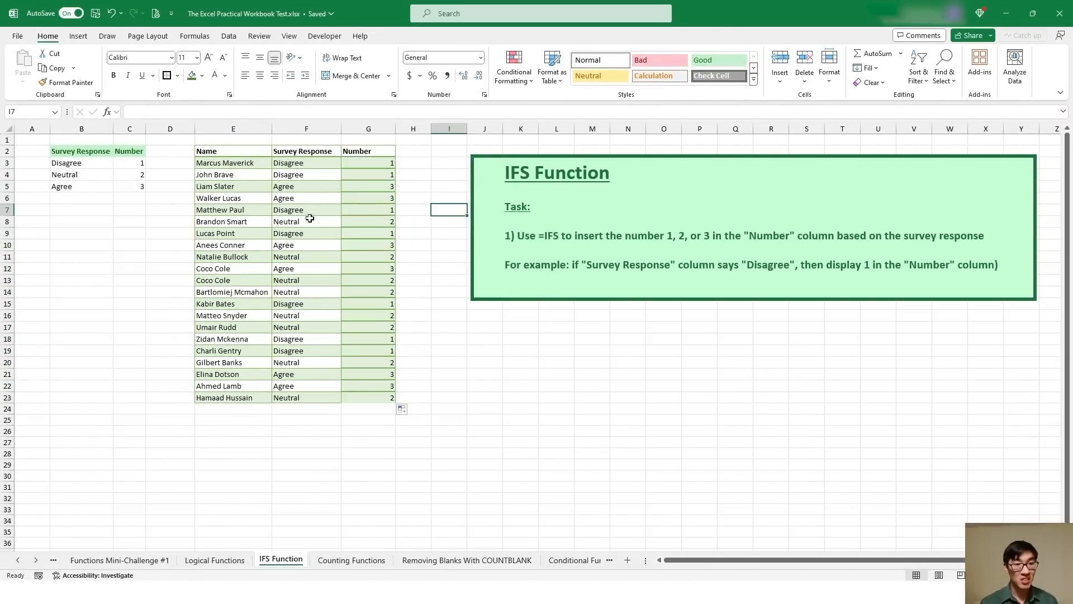
pyautogui.click(444, 188)
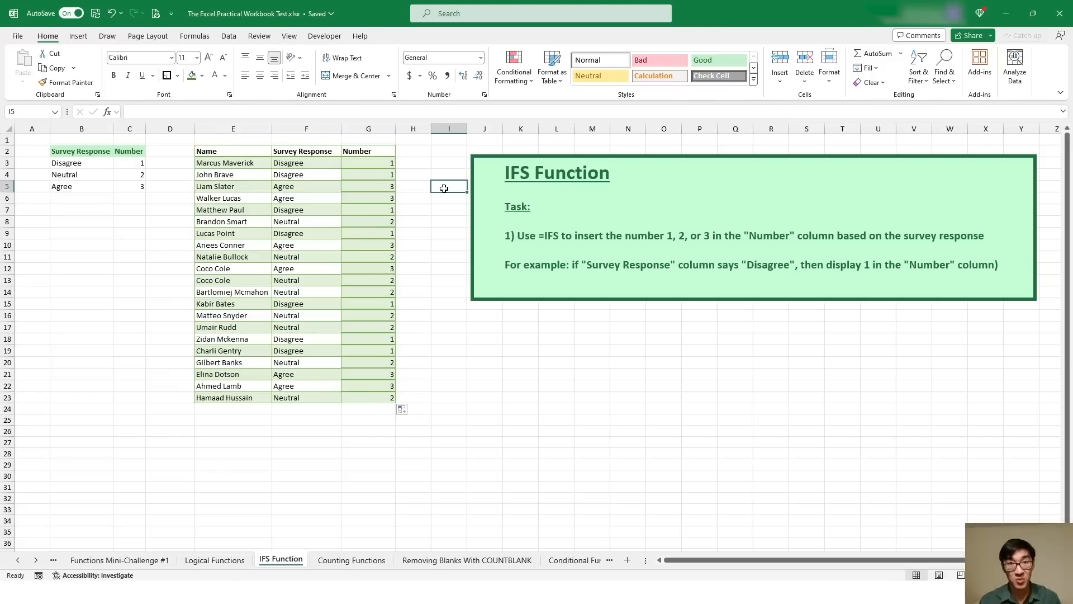
pyautogui.click(406, 412)
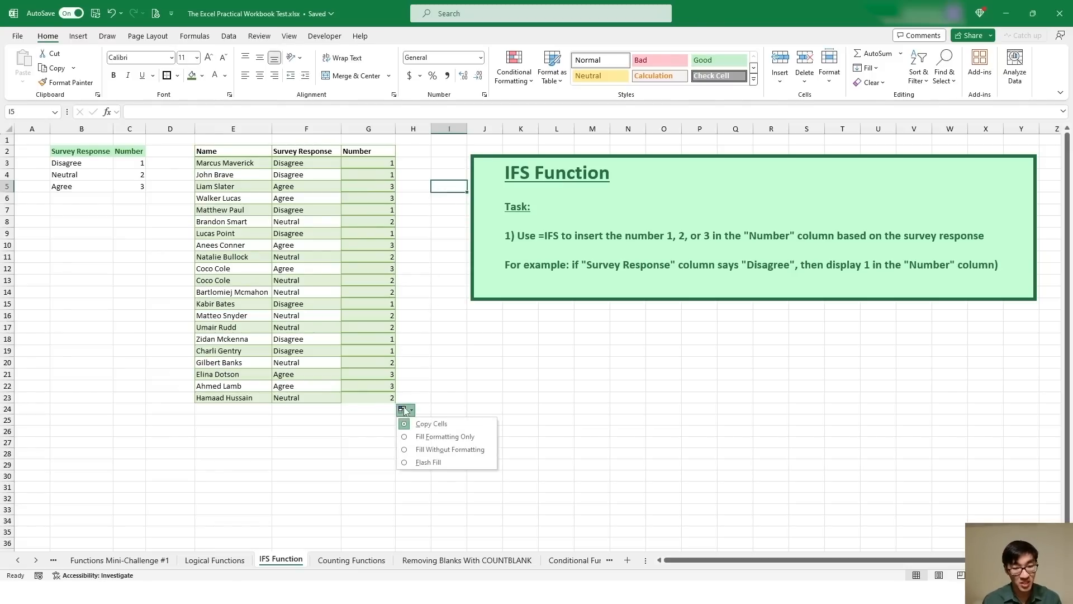
pyautogui.click(415, 450)
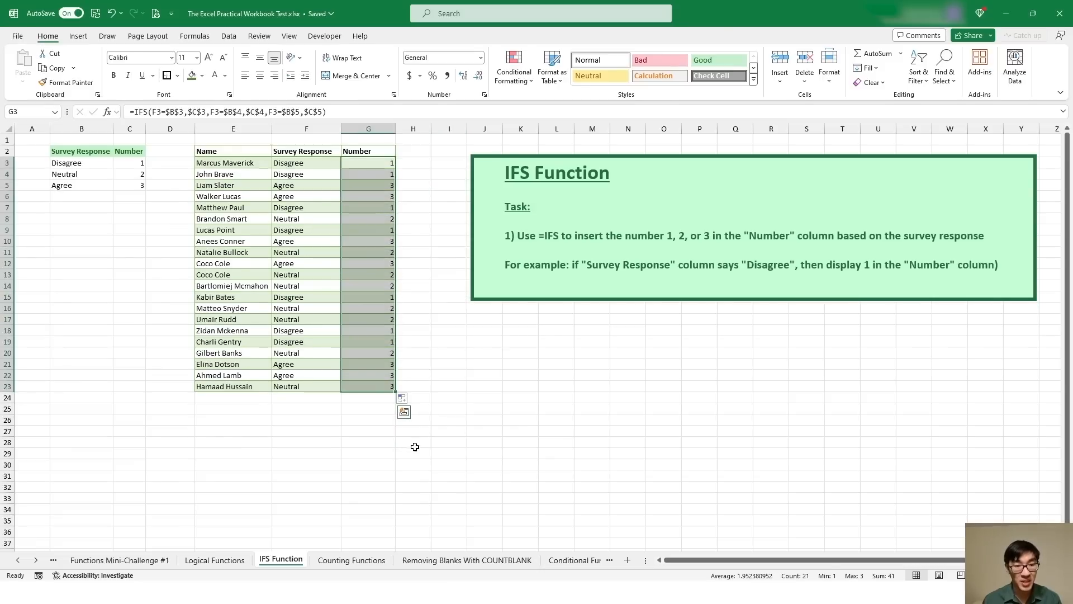
pyautogui.click(443, 230)
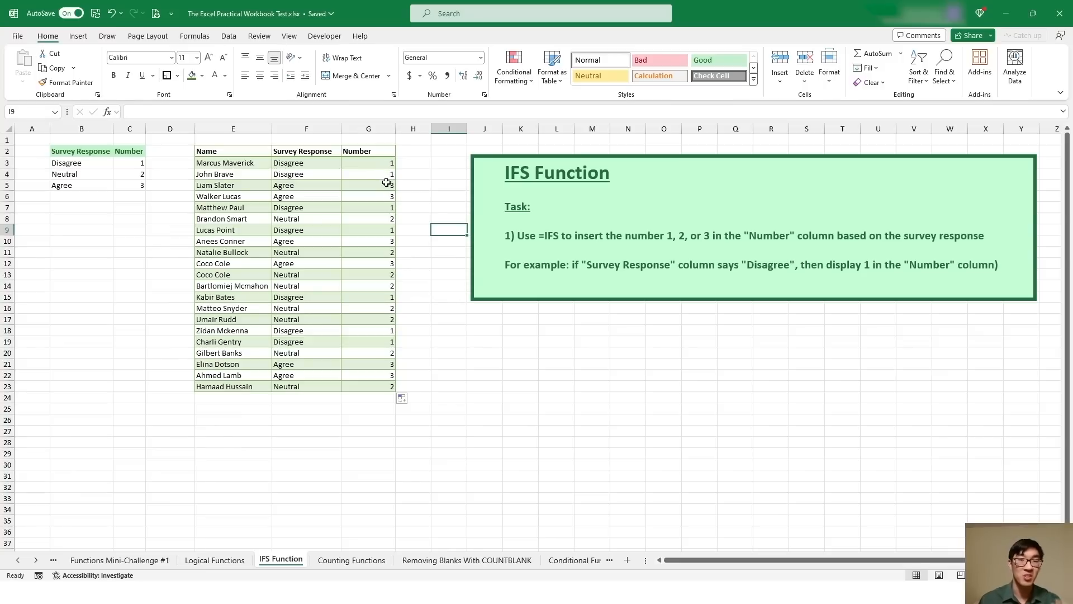
pyautogui.click(444, 196)
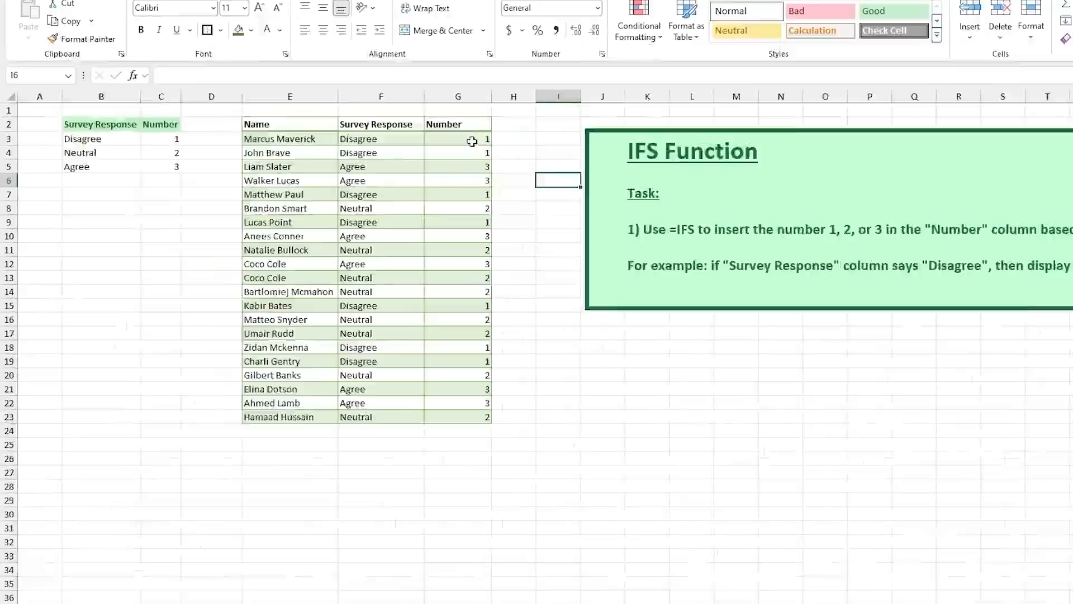
# Examine each logical test and its return value in the IFS formula in G3, and leave the formula unchanged.
pyautogui.doubleClick(382, 159)
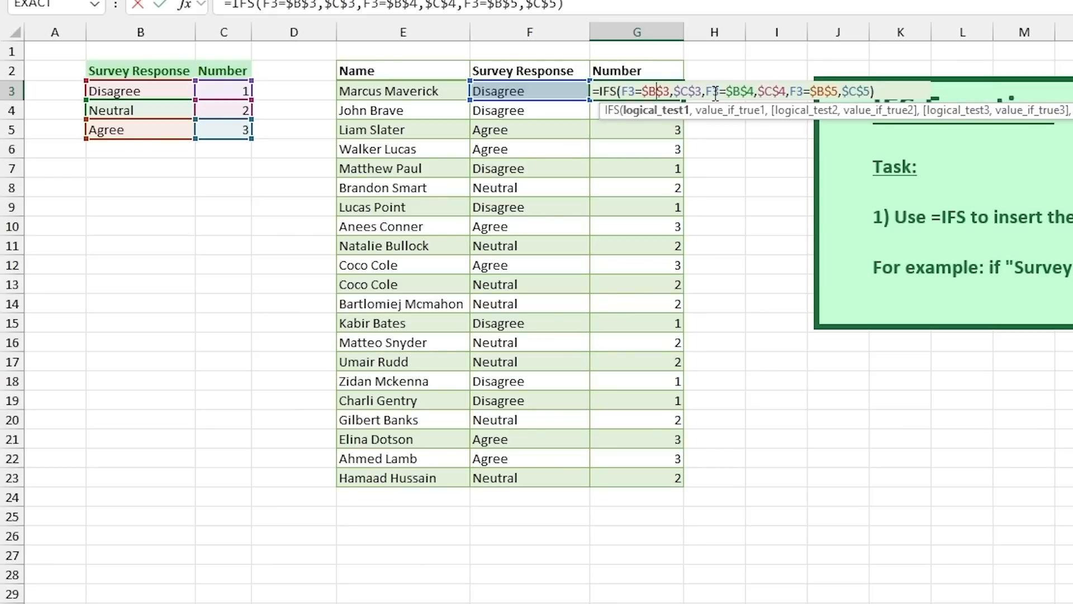
pyautogui.moveTo(622, 92); pyautogui.dragTo(670, 93)
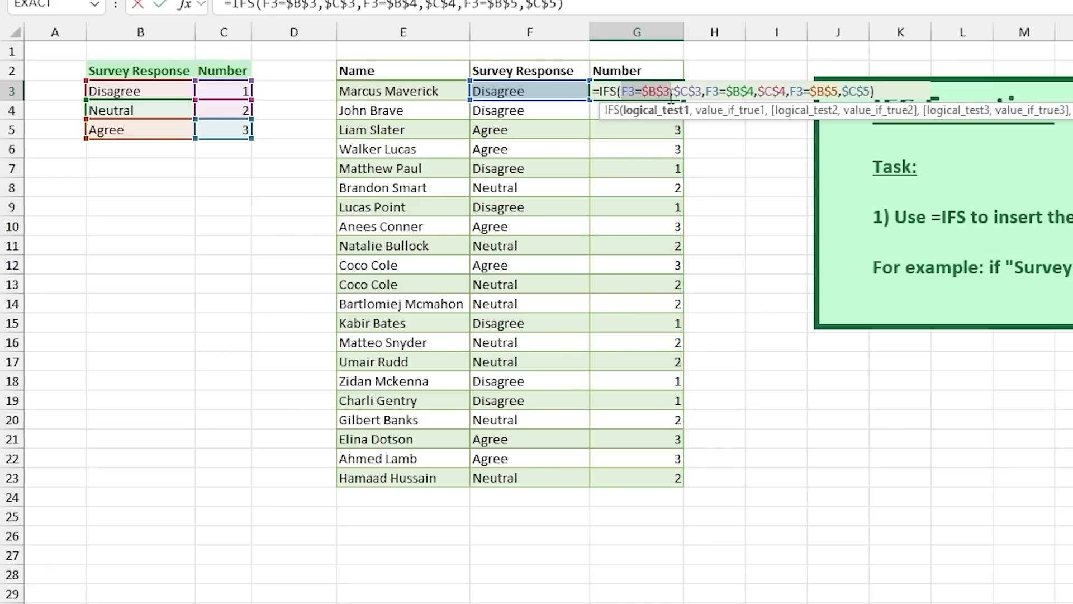
pyautogui.click(689, 91)
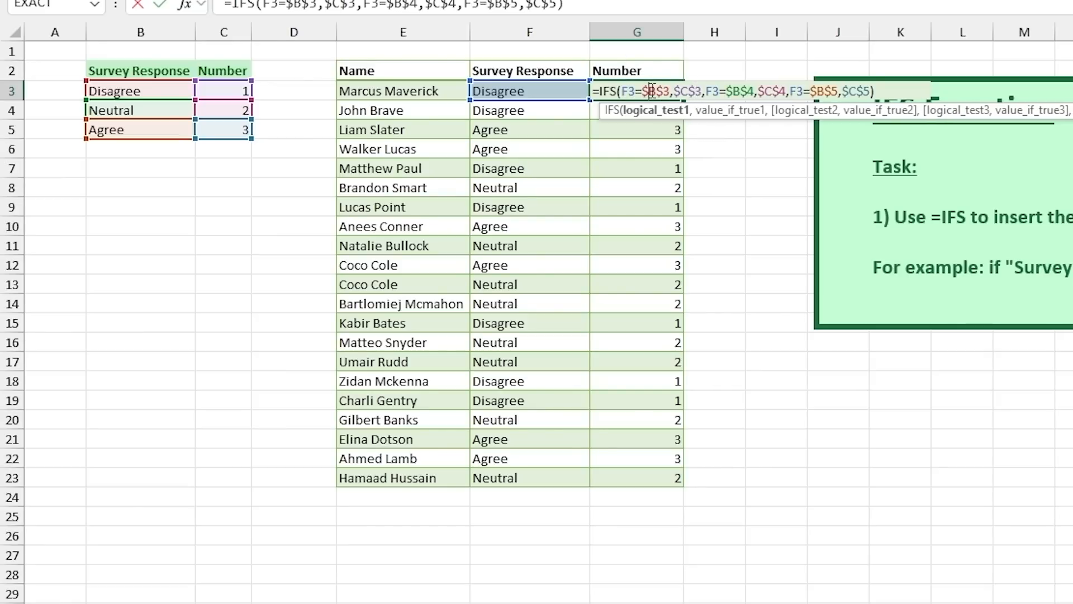
pyautogui.moveTo(706, 92); pyautogui.dragTo(753, 102)
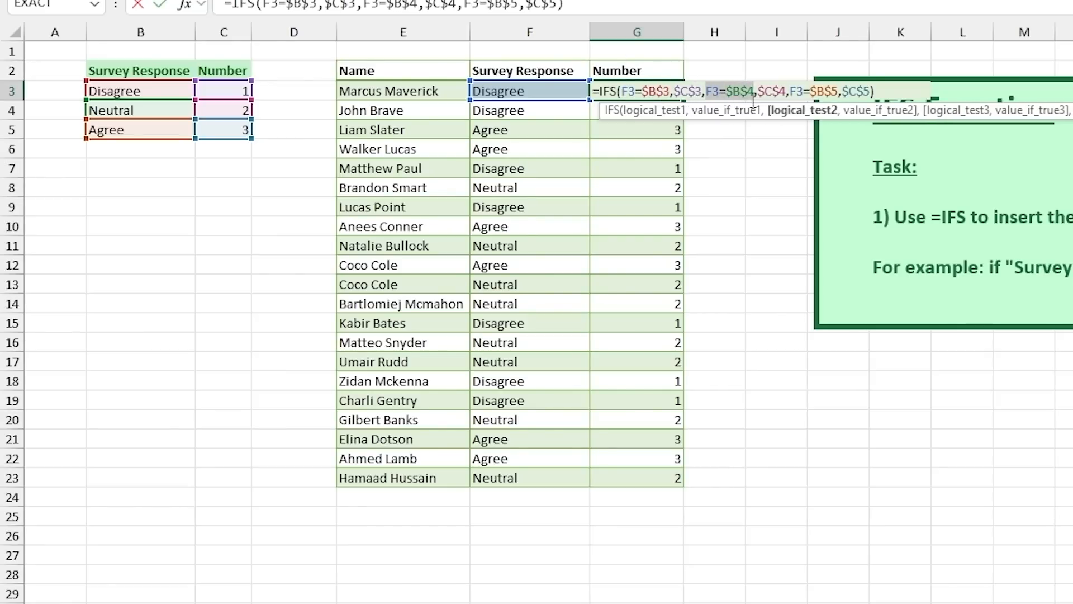
pyautogui.click(766, 92)
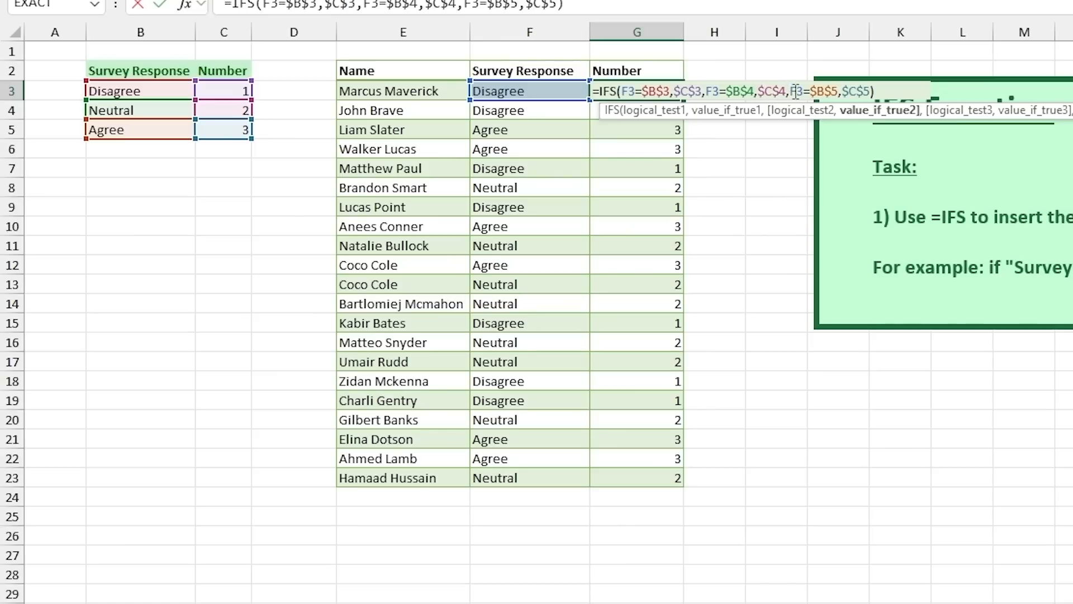
pyautogui.moveTo(793, 91); pyautogui.dragTo(839, 92)
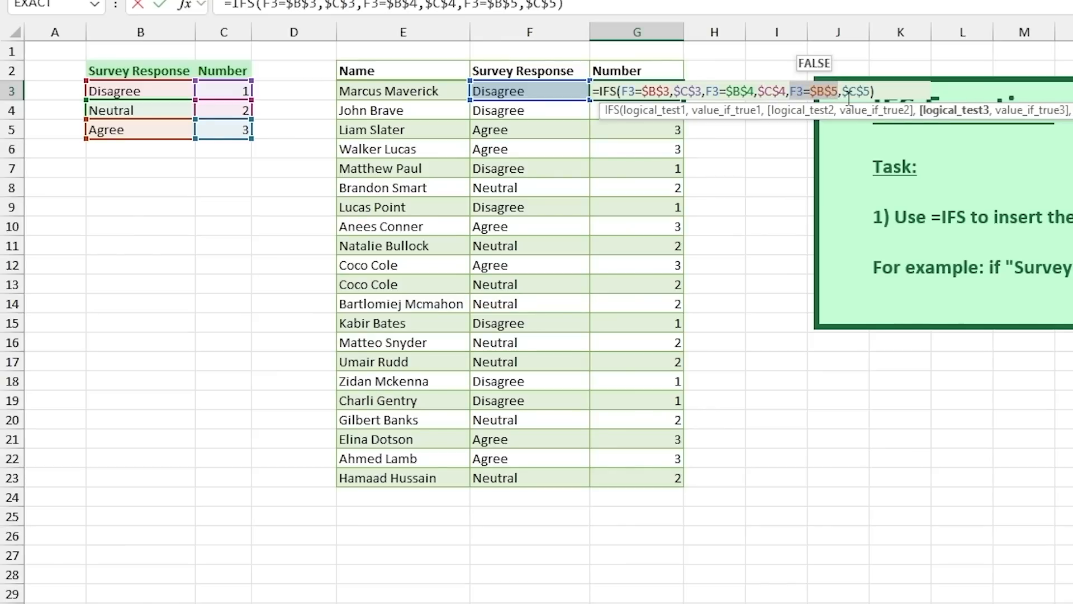
pyautogui.click(854, 94)
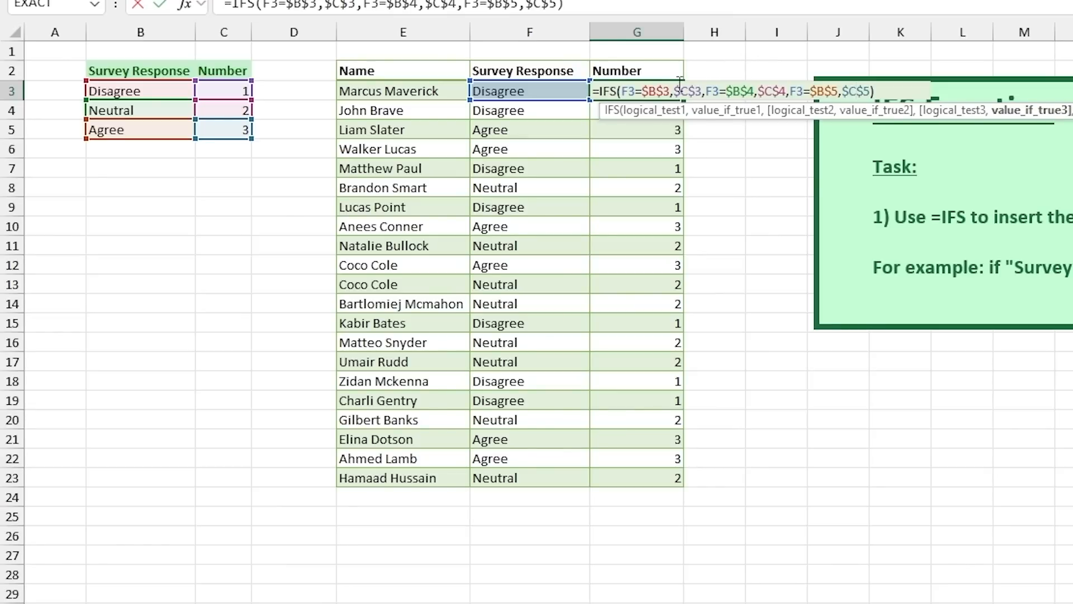
pyautogui.click(651, 90)
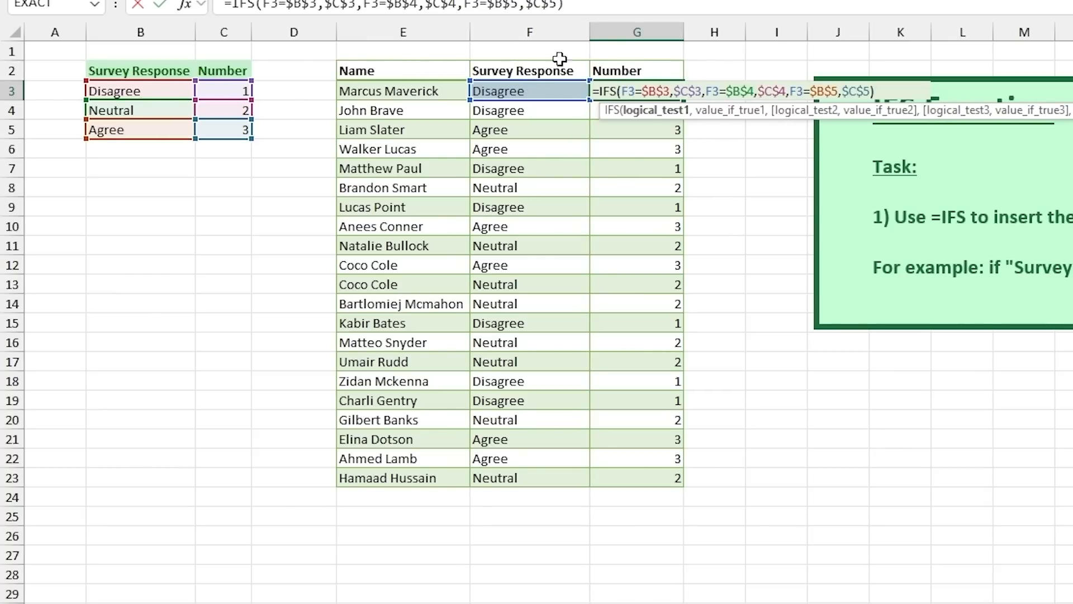
pyautogui.click(692, 91)
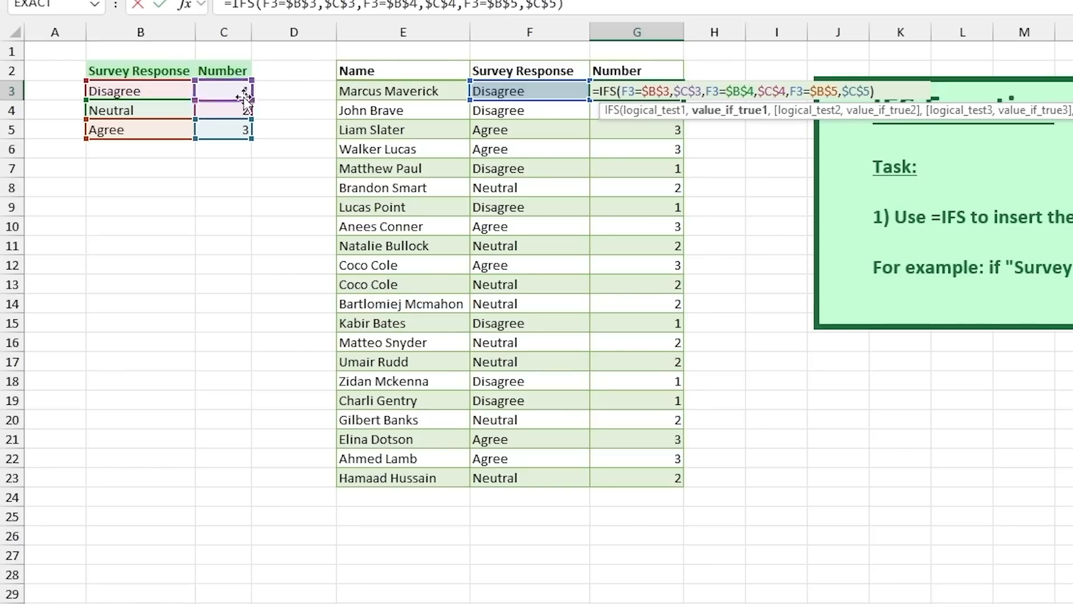
pyautogui.click(733, 90)
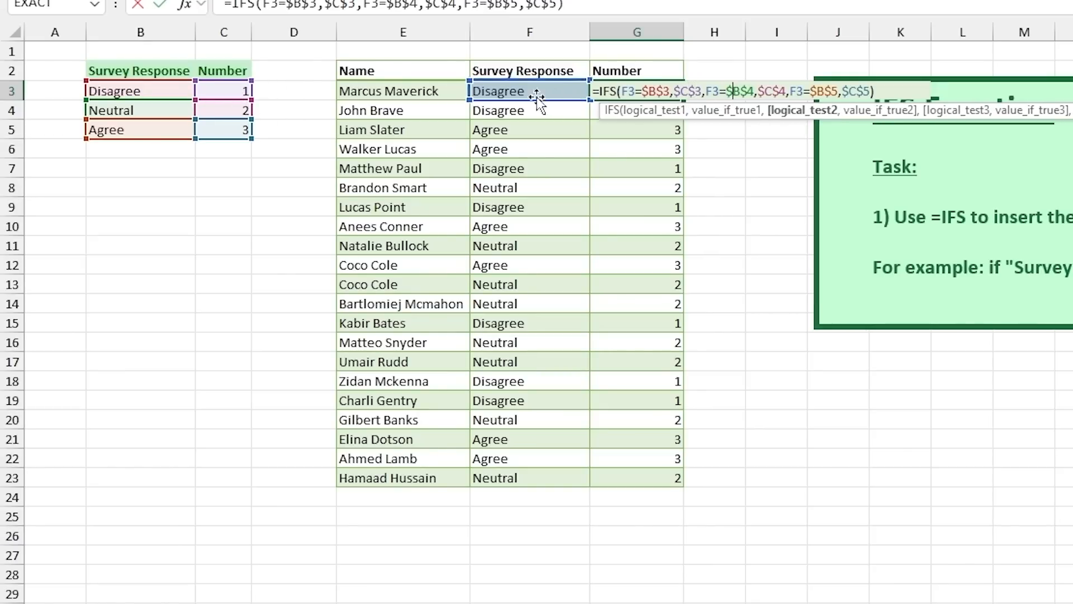
pyautogui.click(777, 90)
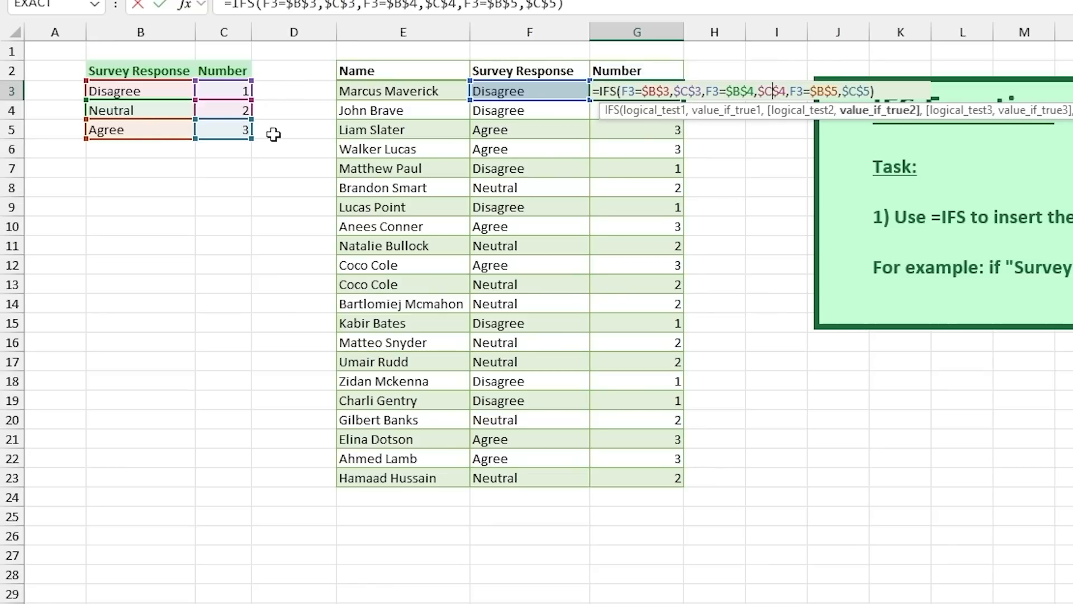
pyautogui.click(806, 92)
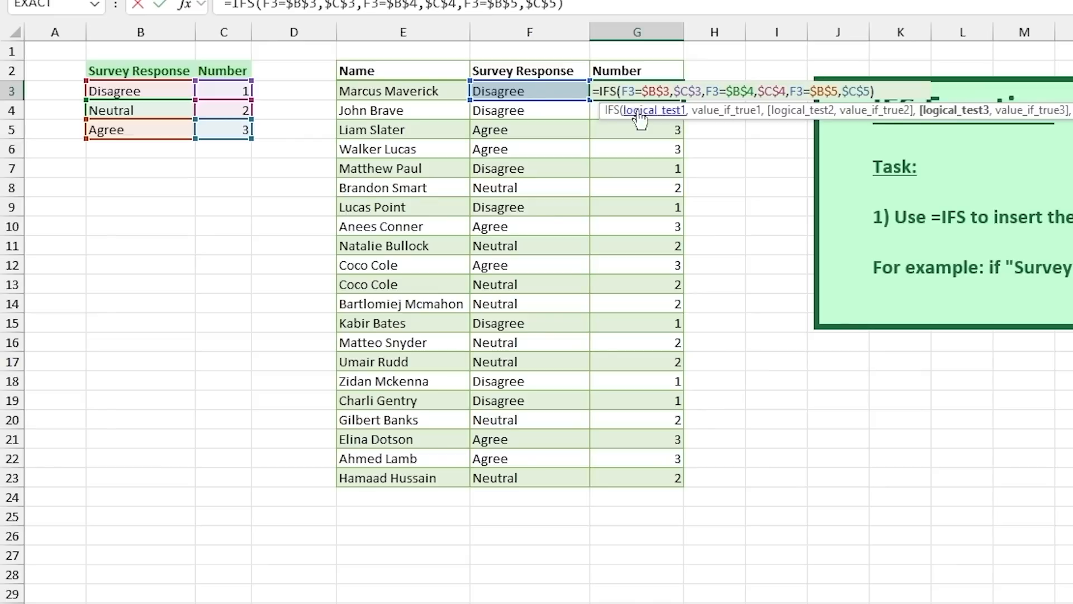
pyautogui.click(857, 90)
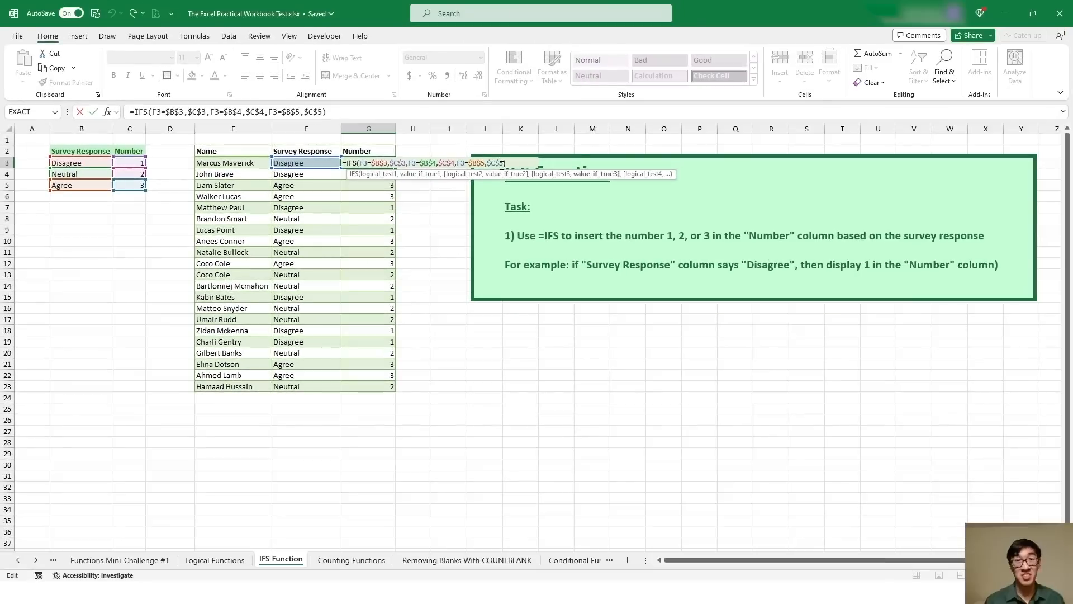
pyautogui.click(427, 214)
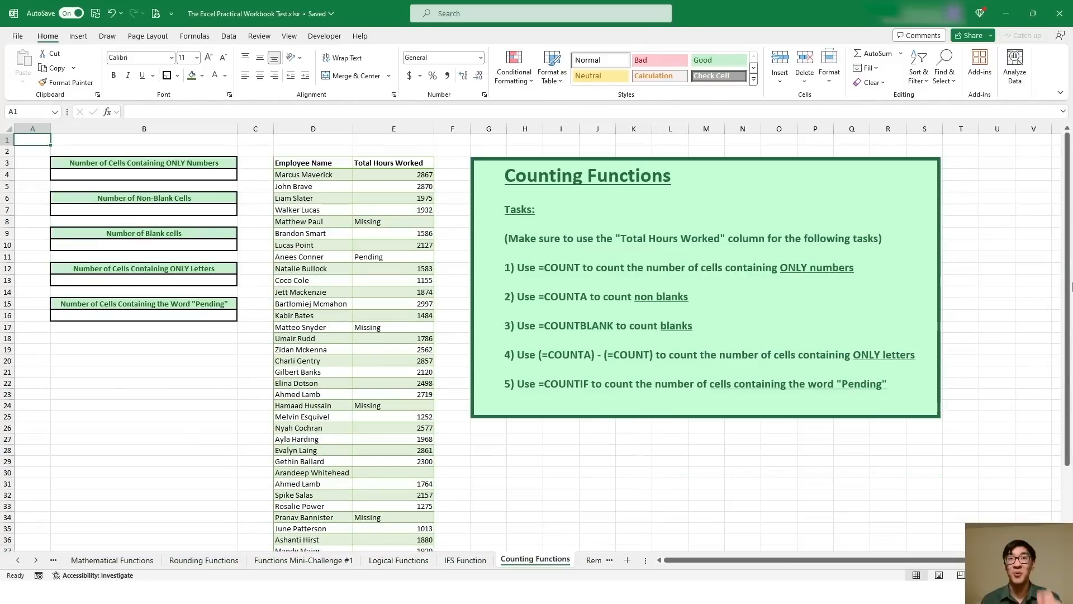
# Enter a COUNT formula in B4 that counts the numeric cells in the HoursWorked table's Total Hours Worked column.
pyautogui.doubleClick(552, 267)
pyautogui.click(1007, 267)
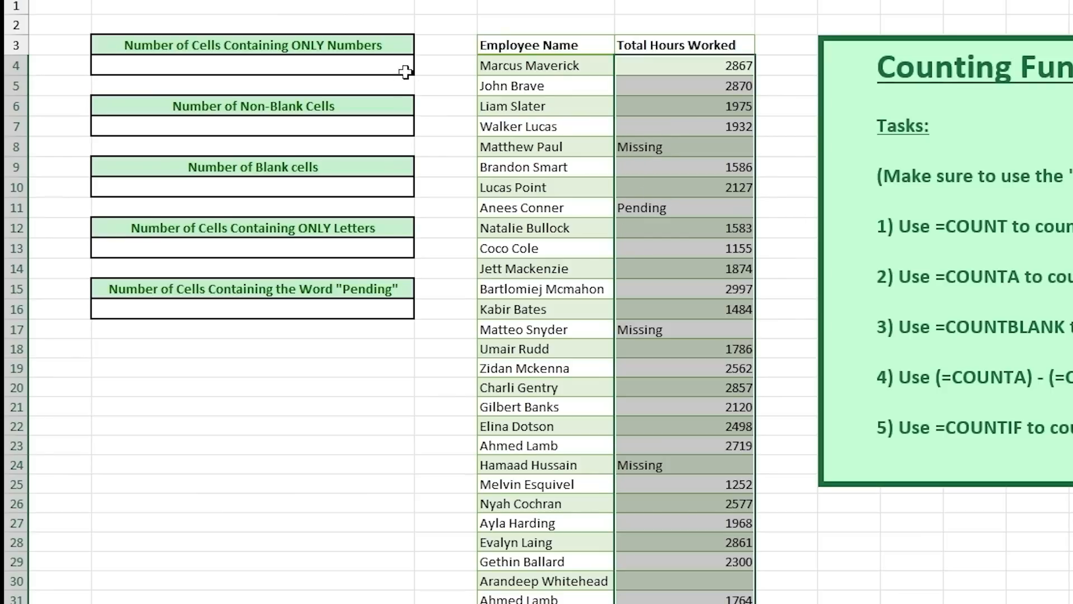
pyautogui.click(373, 66)
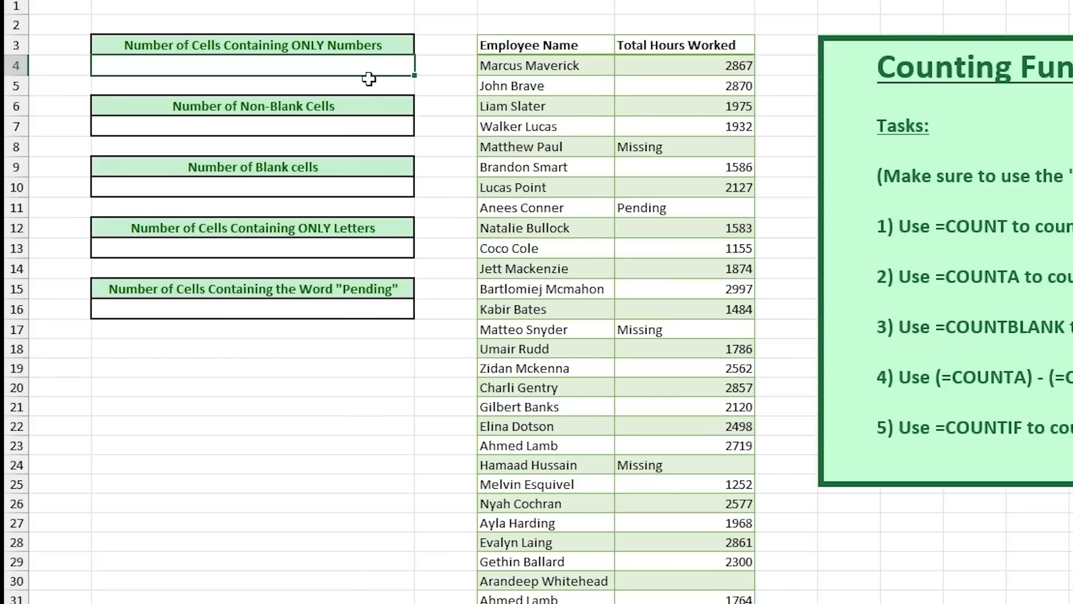
pyautogui.write('=COUNT(')
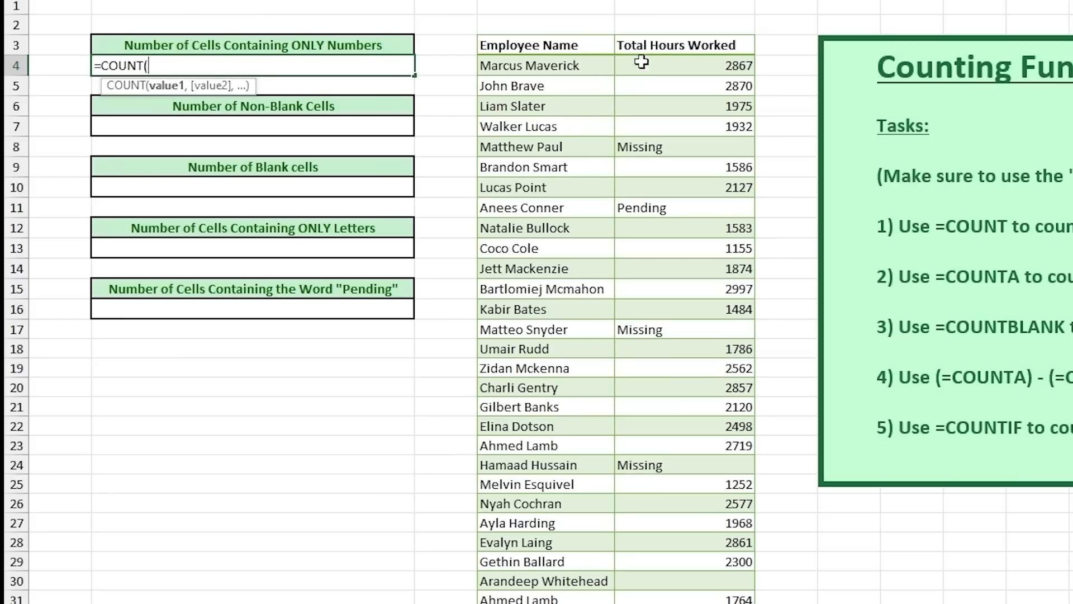
pyautogui.click(679, 35)
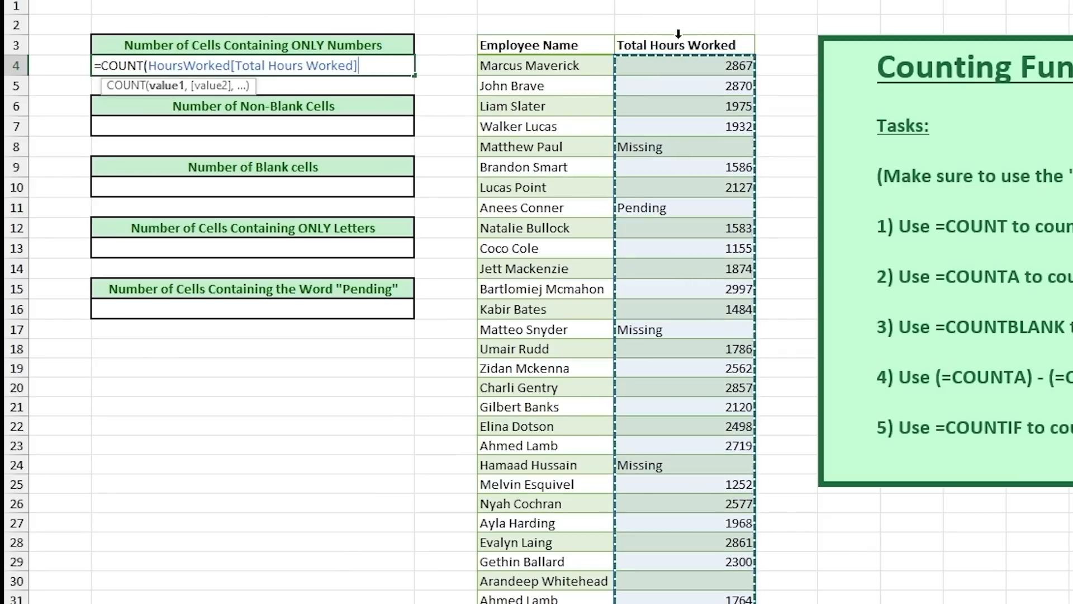
pyautogui.write(')')
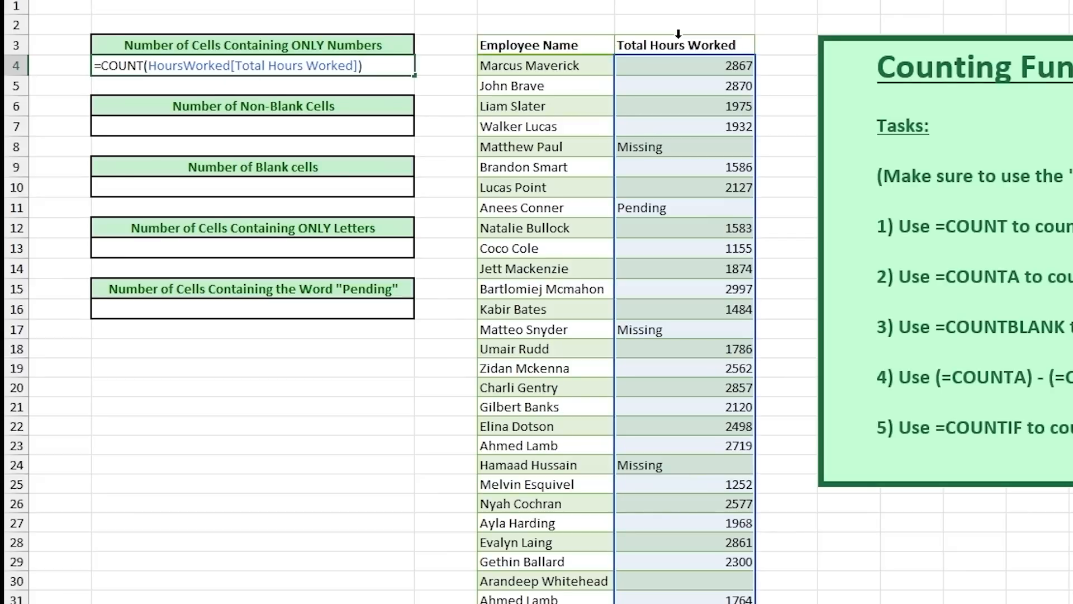
pyautogui.press('Return')
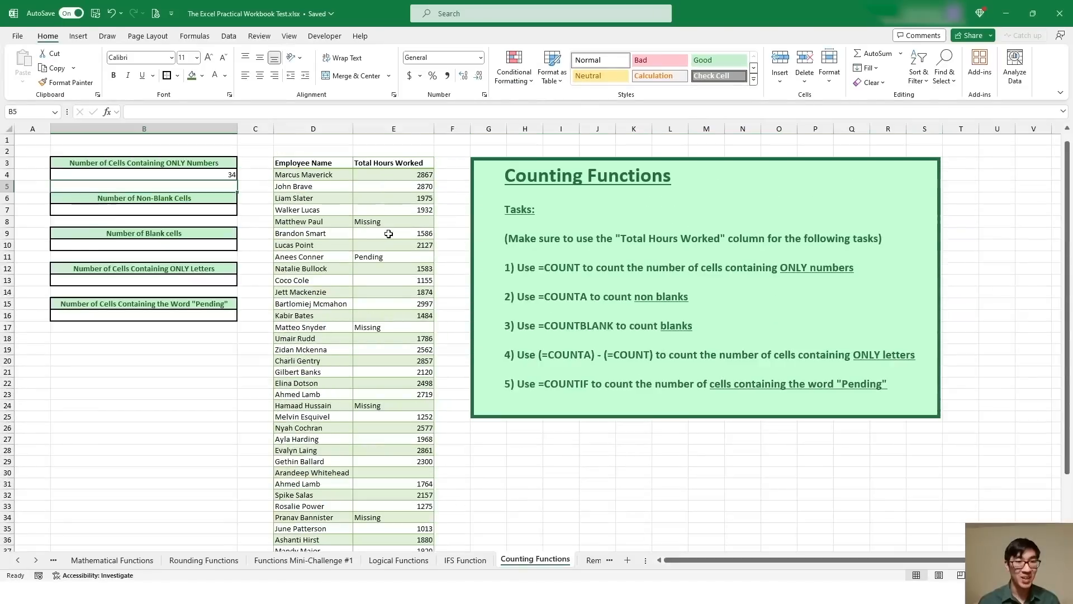
pyautogui.press('Up')
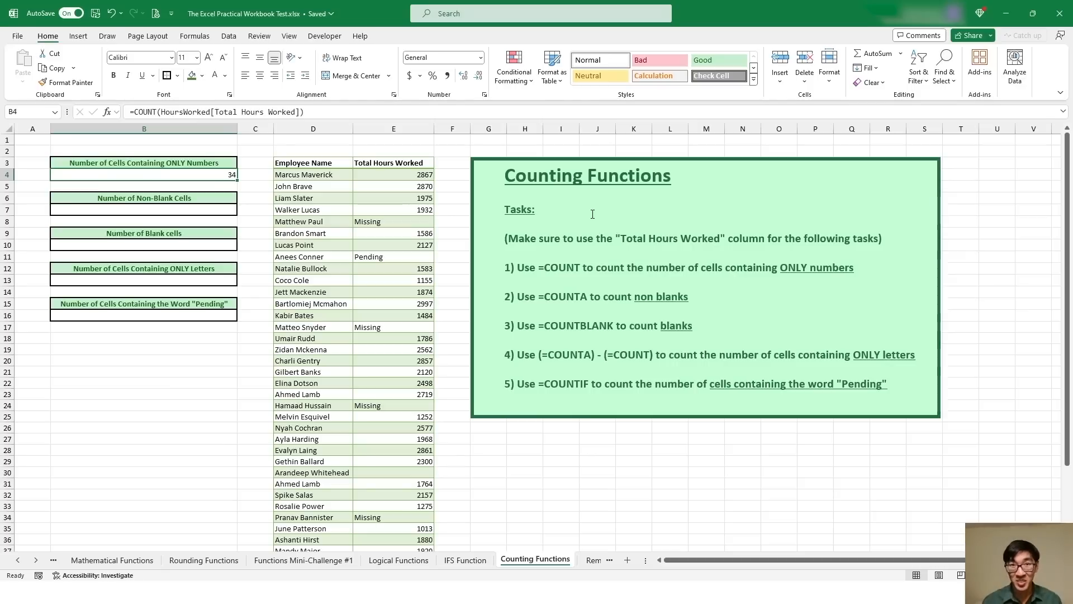
# Enter a COUNTA formula in B7 that counts the non-blank cells in the Total Hours Worked column.
pyautogui.click(400, 158)
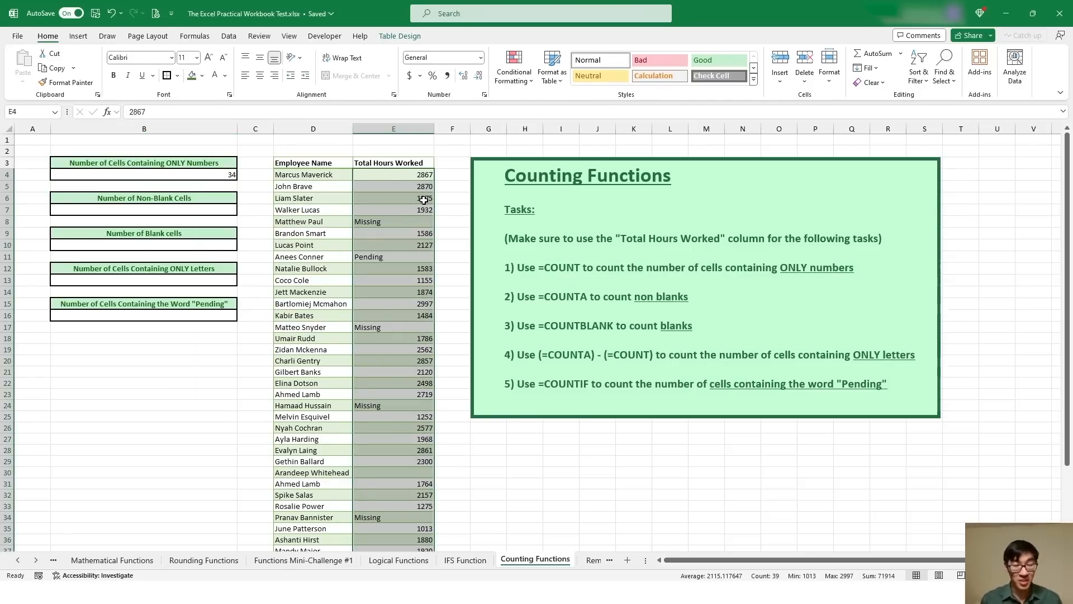
pyautogui.scroll(-3, 445, 246)
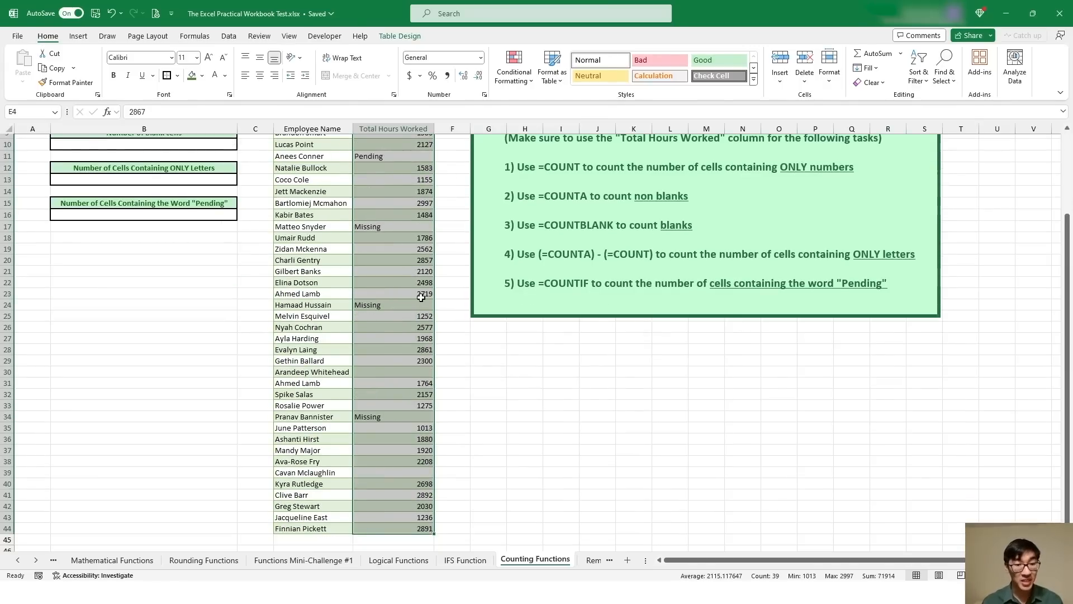
pyautogui.scroll(3, 411, 282)
pyautogui.click(191, 208)
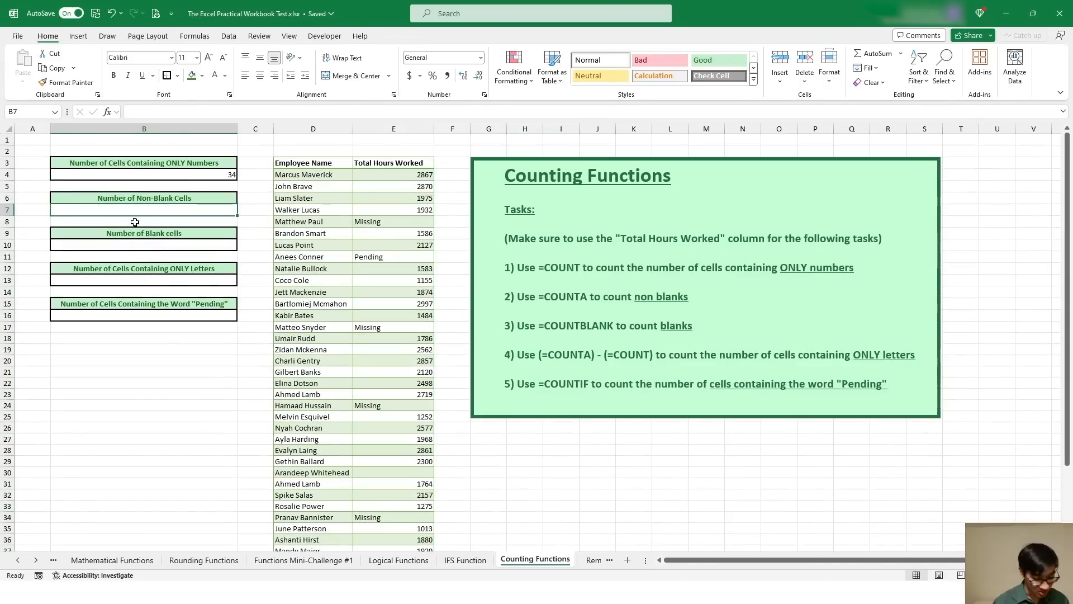
pyautogui.write('=COUNTA')
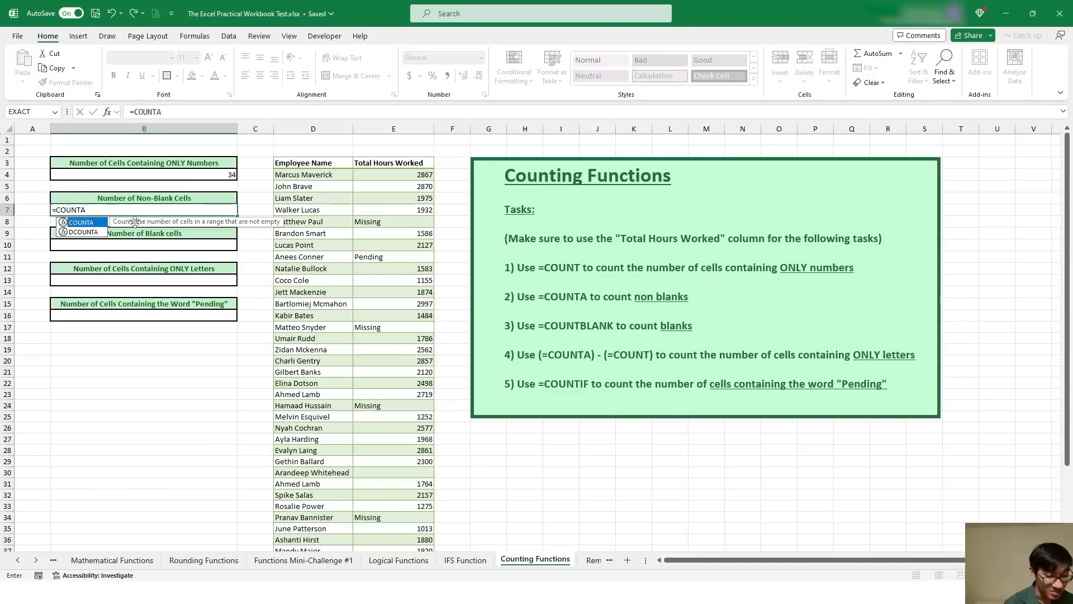
pyautogui.write('(')
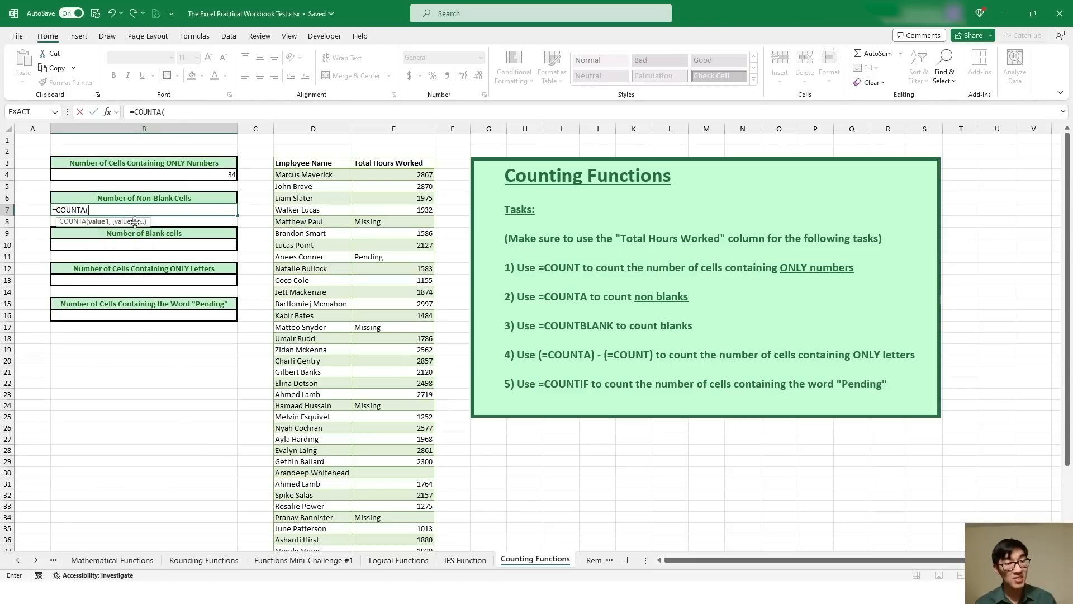
pyautogui.click(393, 157)
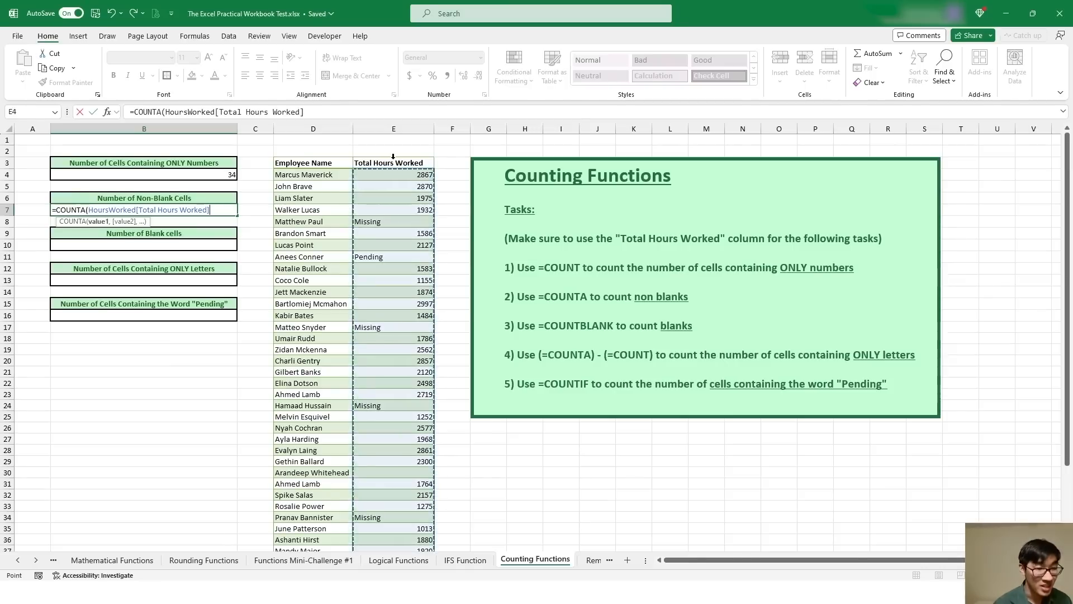
pyautogui.write(')')
pyautogui.press('Return')
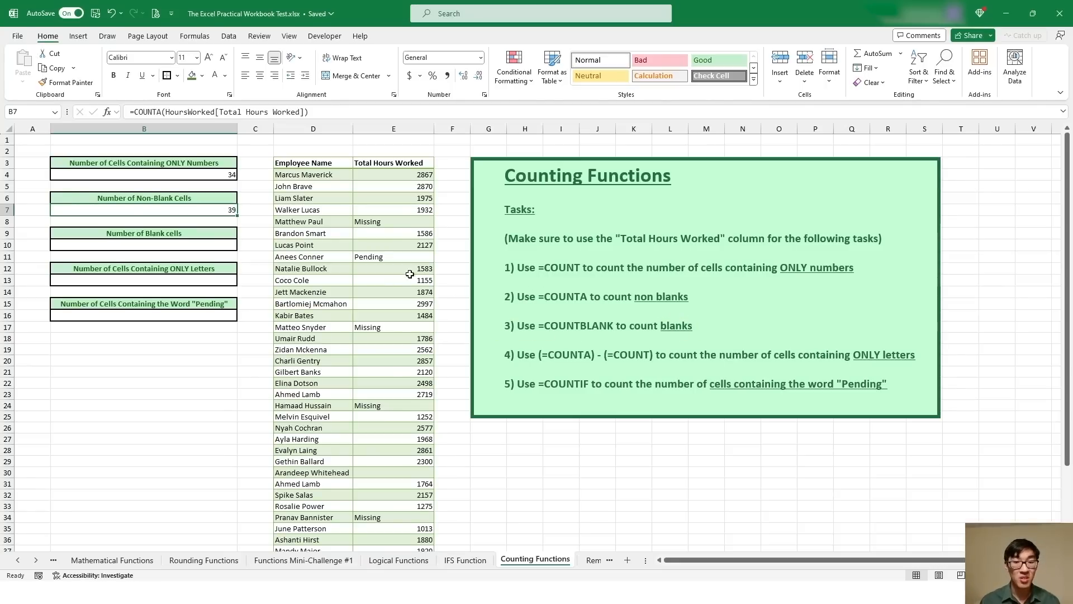
# Enter a COUNTBLANK formula in B10 for the Total Hours Worked column and check it against the column's empty cells.
pyautogui.scroll(-6, 408, 273)
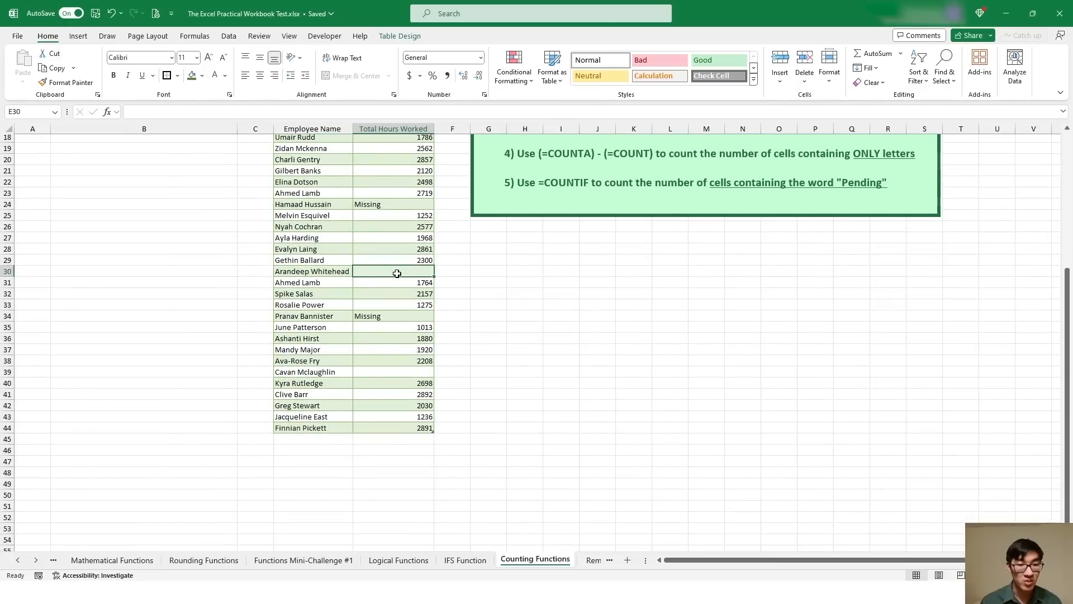
pyautogui.scroll(6, 407, 271)
pyautogui.click(207, 246)
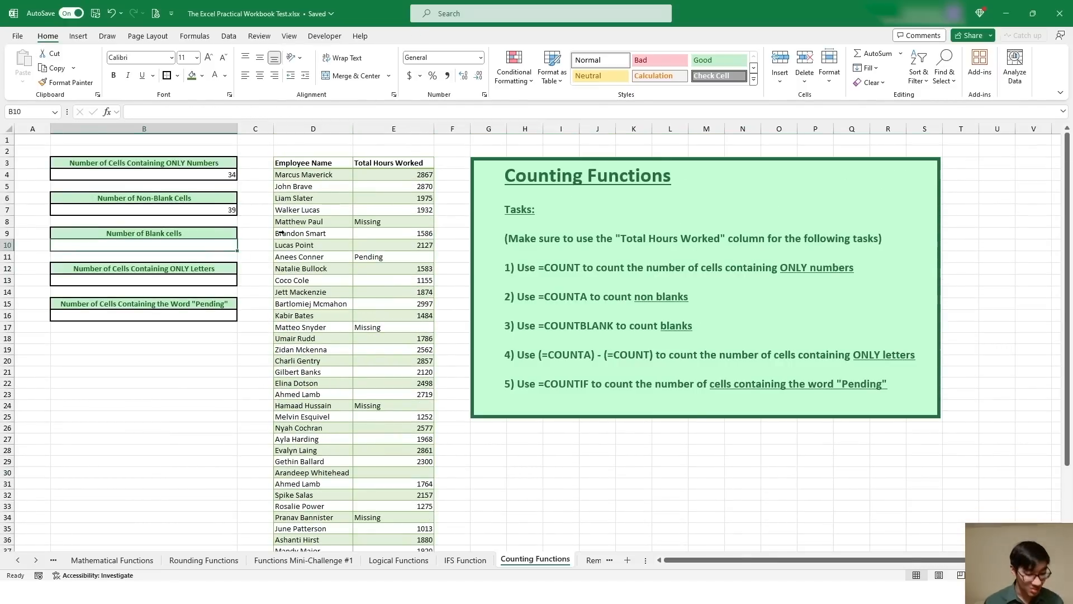
pyautogui.write('=COUNTBLAN')
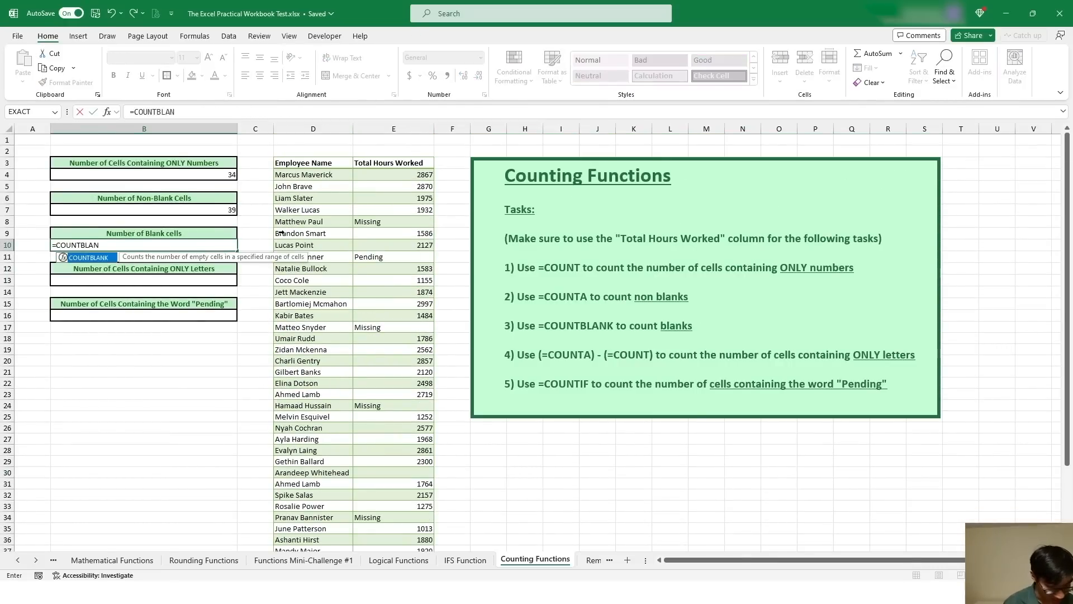
pyautogui.write('K(')
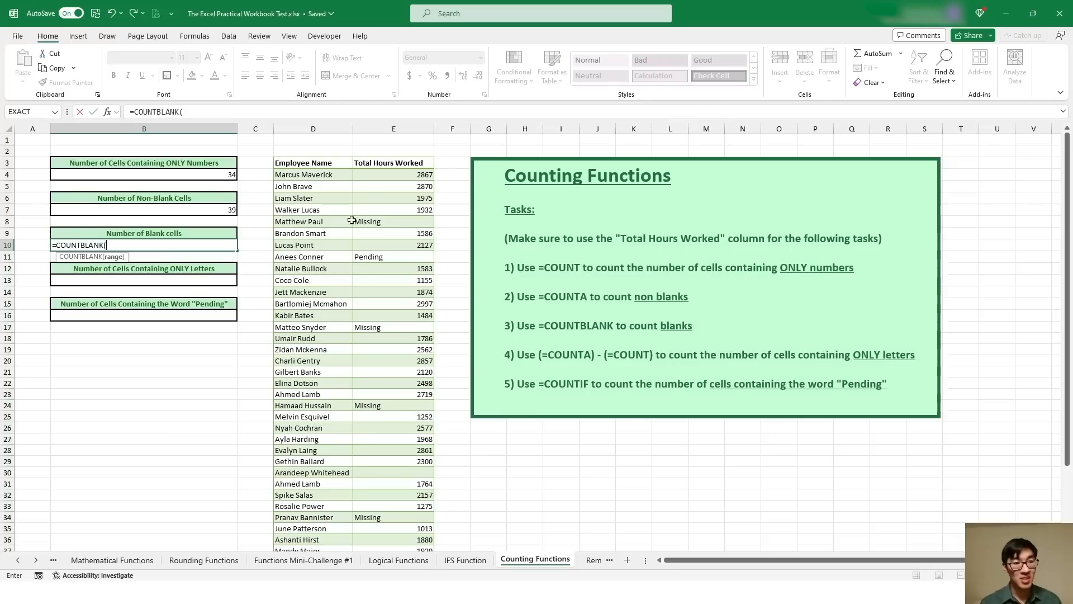
pyautogui.click(388, 168)
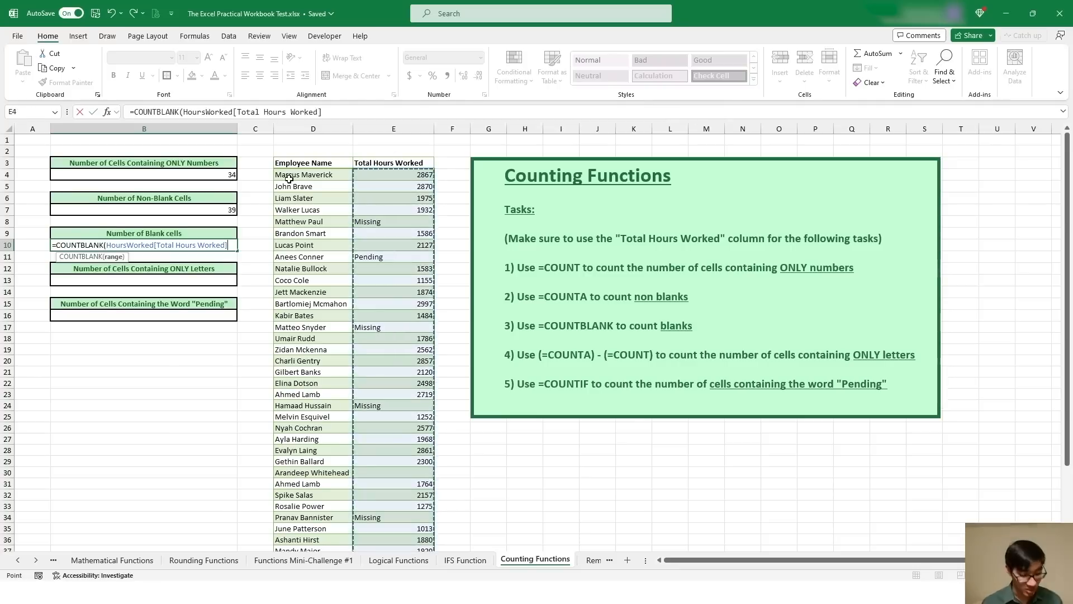
pyautogui.write(')')
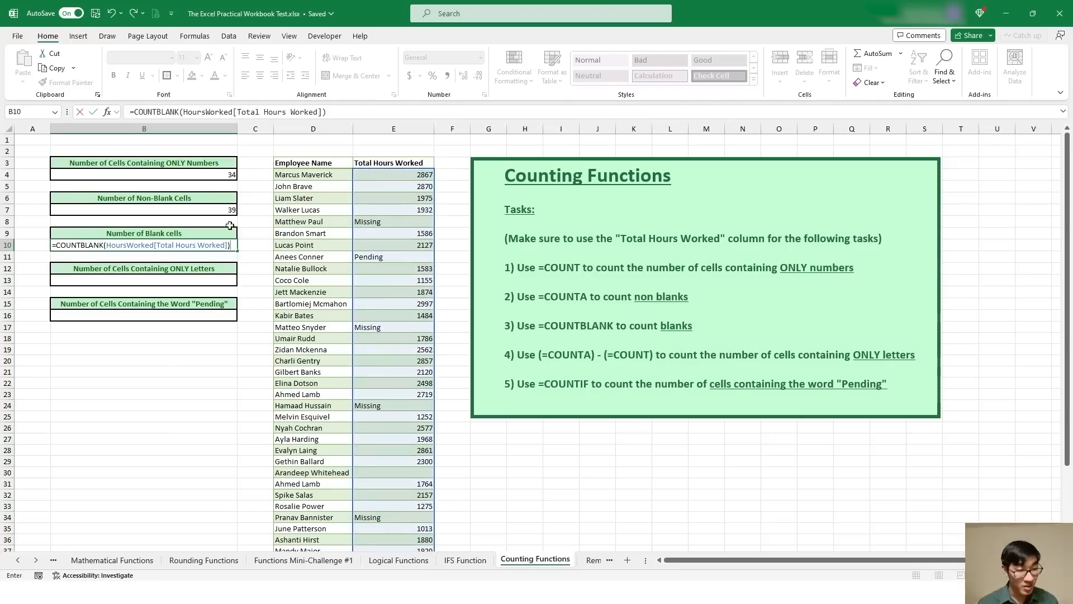
pyautogui.press('Return')
pyautogui.click(232, 247)
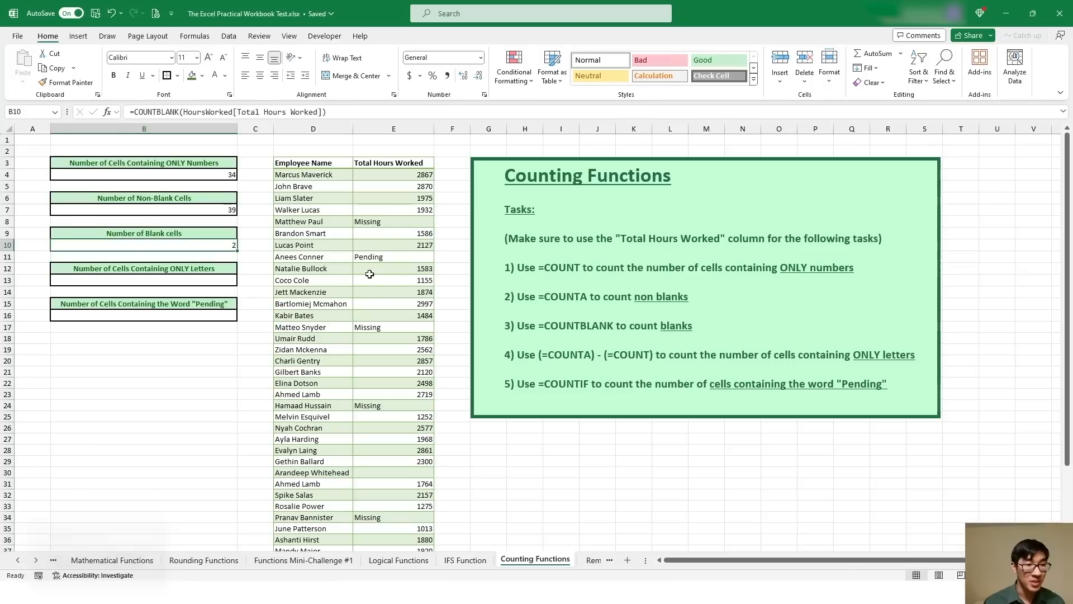
pyautogui.scroll(-6, 377, 184)
pyautogui.scroll(6, 398, 206)
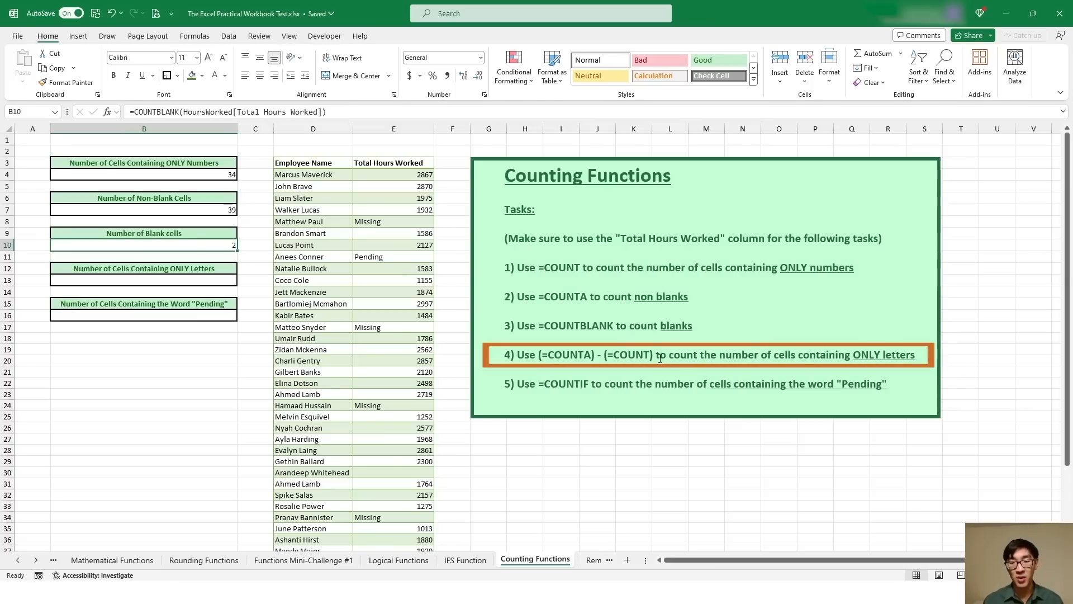
# Enter a formula in B13 that subtracts COUNT from COUNTA, both over the Total Hours Worked column, to count letters-only cells.
pyautogui.scroll(-3, 394, 171)
pyautogui.scroll(3, 403, 195)
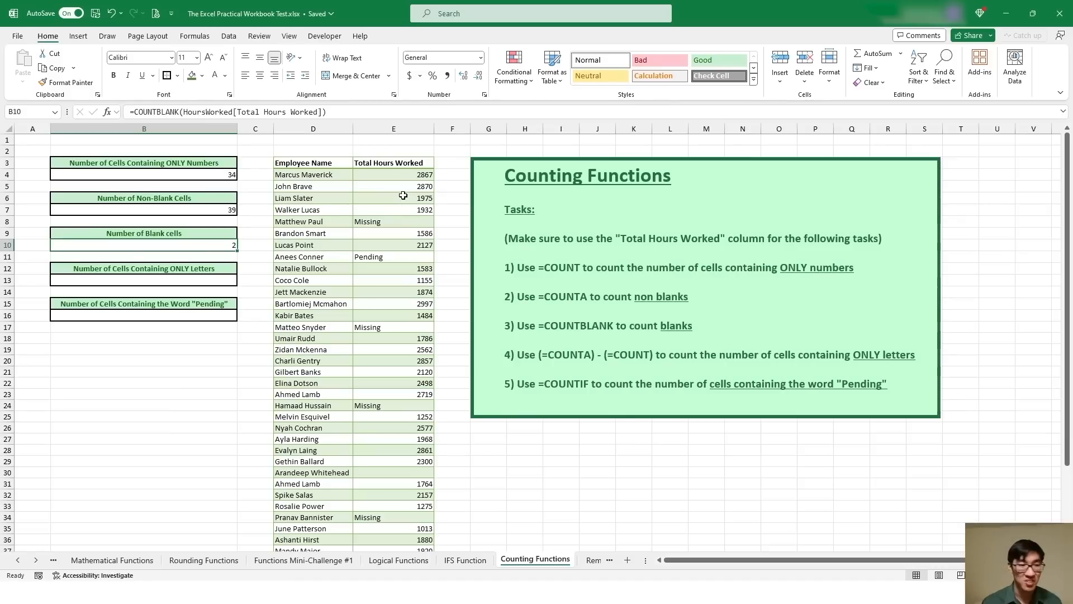
pyautogui.click(178, 280)
pyautogui.write('=')
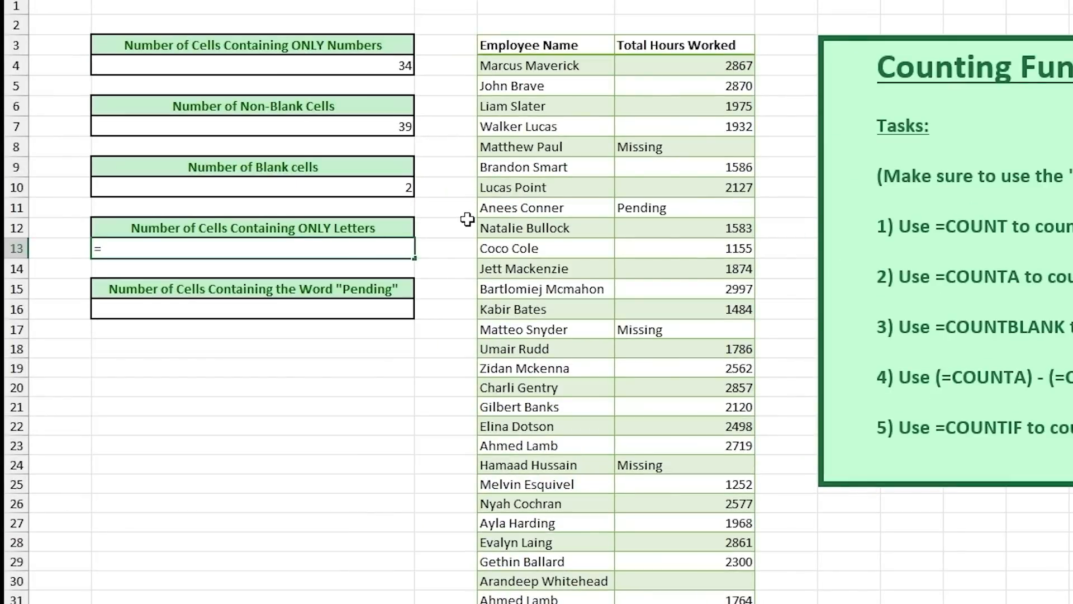
pyautogui.write('COUNTA(')
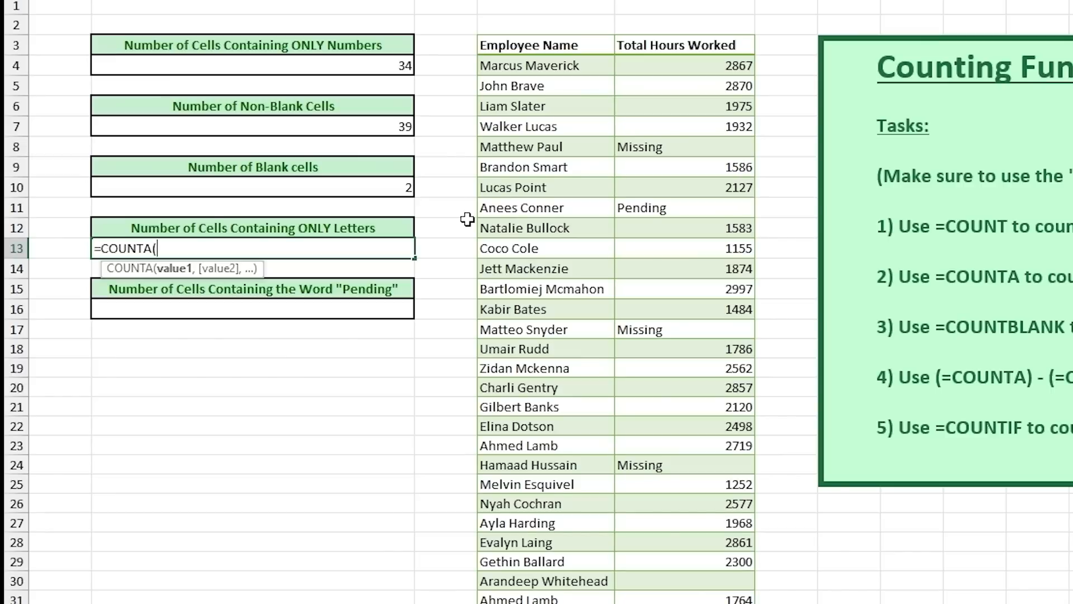
pyautogui.click(683, 33)
pyautogui.write(')')
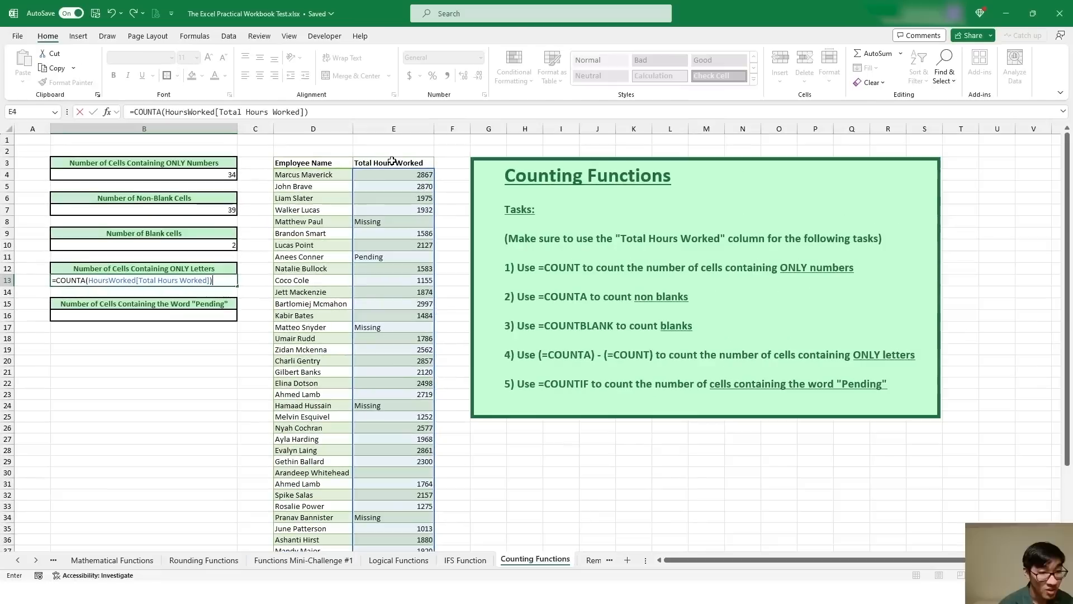
pyautogui.write('-')
pyautogui.write('COUNT')
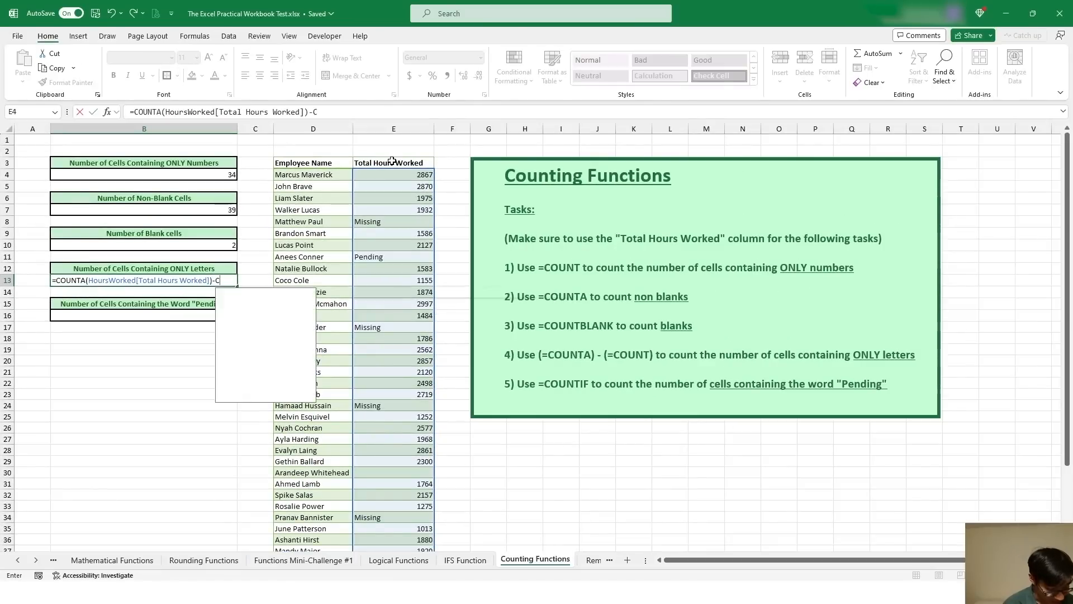
pyautogui.write('(')
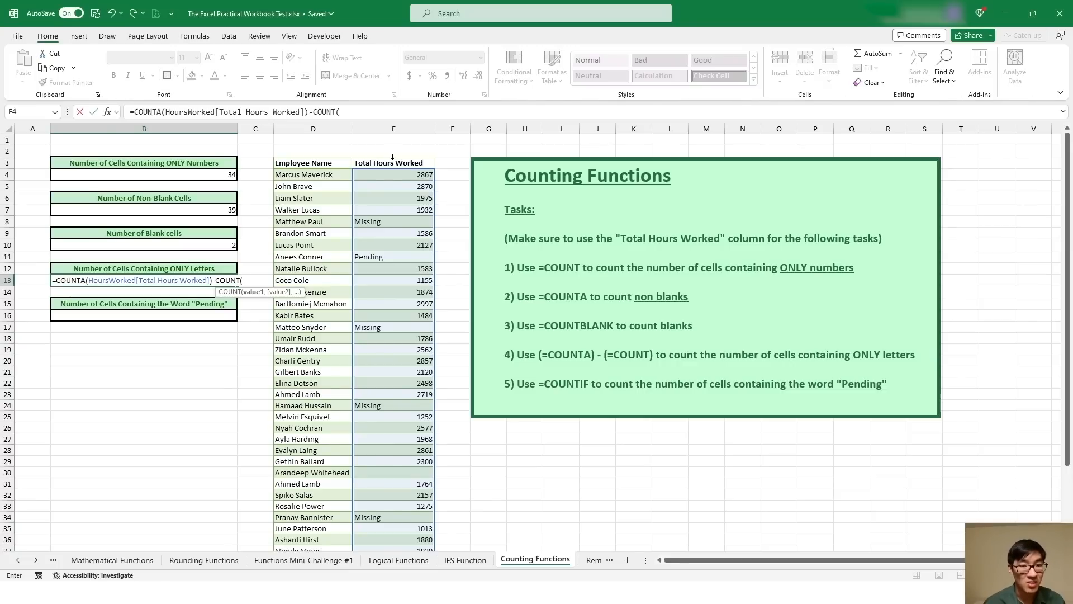
pyautogui.click(392, 157)
pyautogui.write(')')
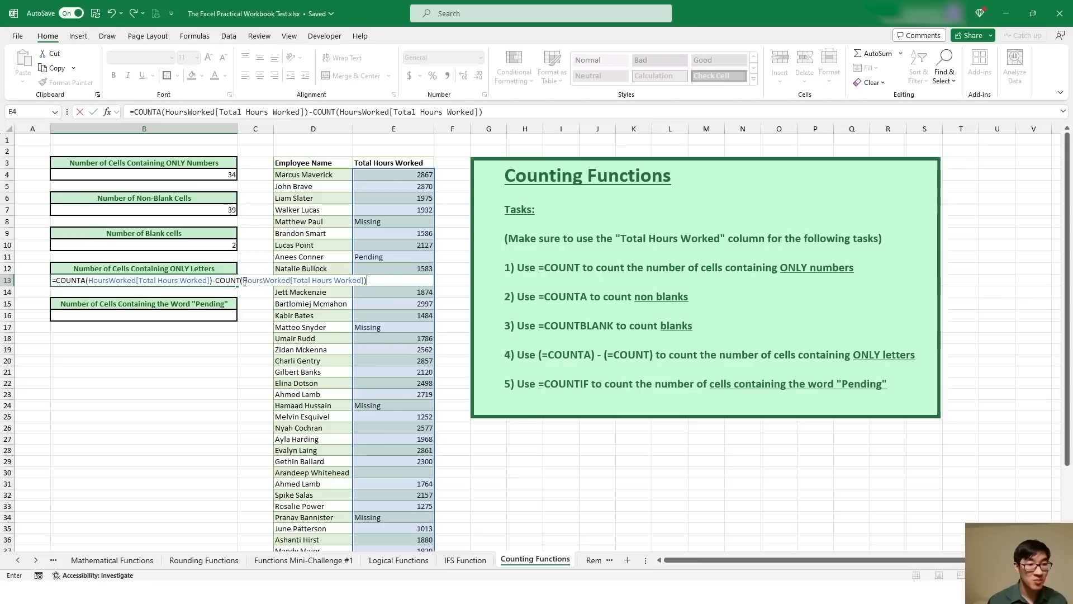
pyautogui.press('Return')
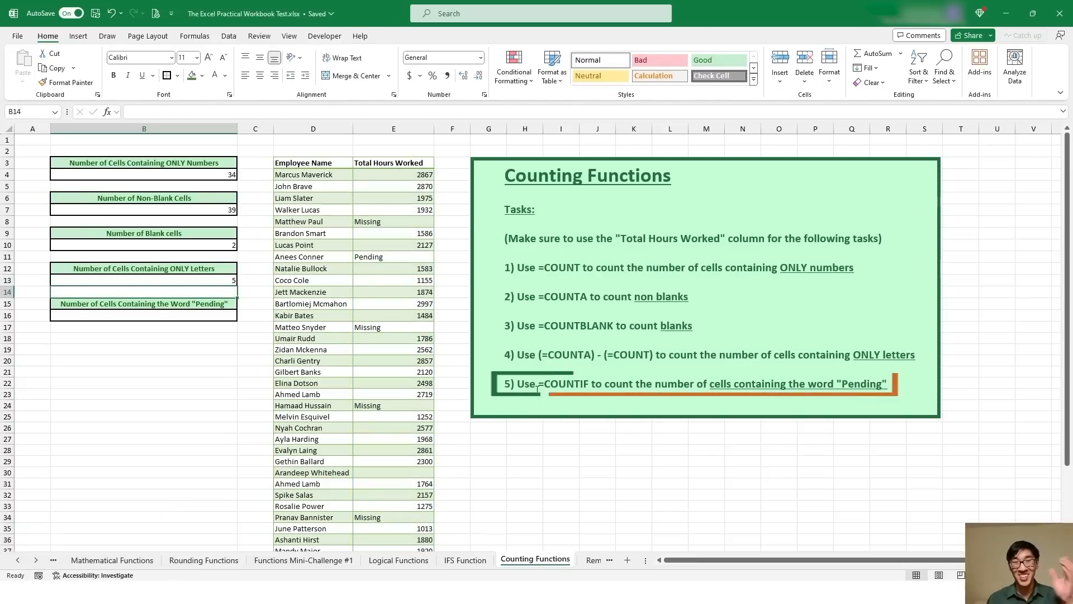
# Enter a COUNTIF formula in B16 that counts "Pending" in the HoursWorked table's Total Hours Worked column and check it against the column.
pyautogui.press('Down')
pyautogui.press('Down')
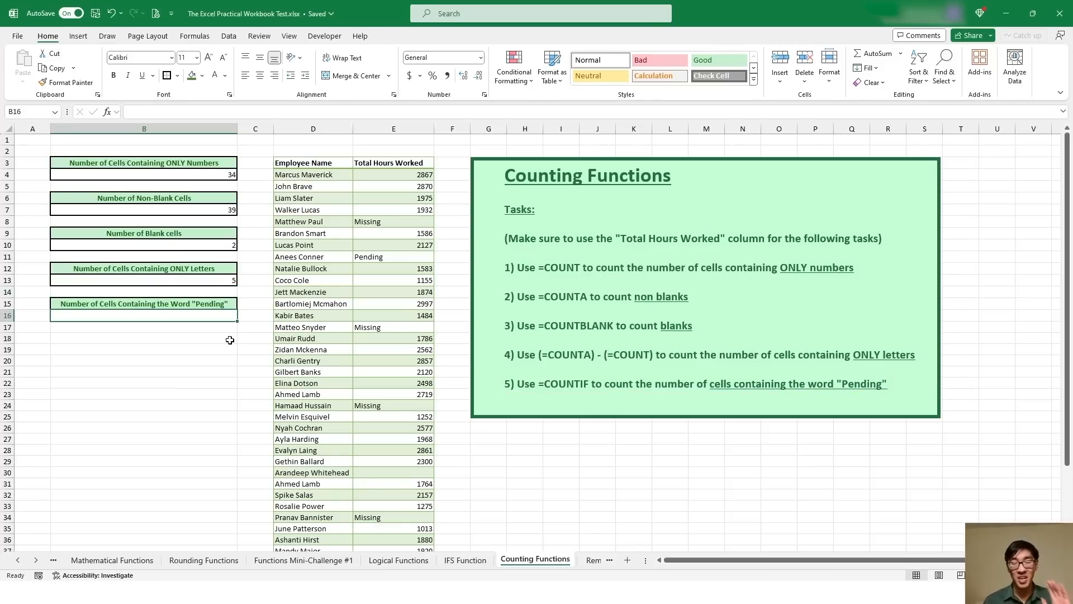
pyautogui.click(402, 161)
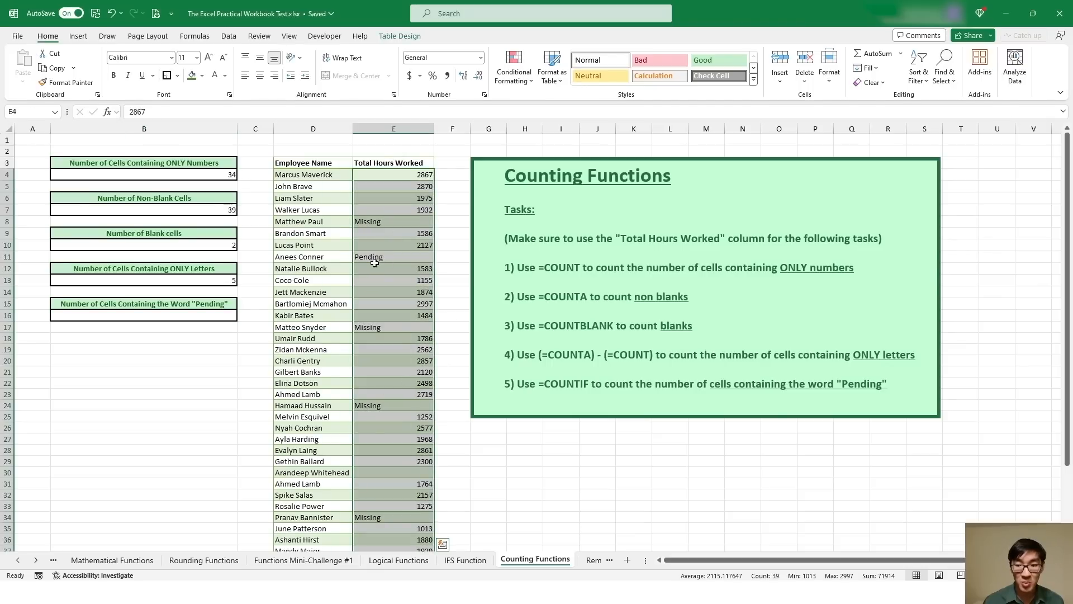
pyautogui.click(175, 317)
pyautogui.write('=')
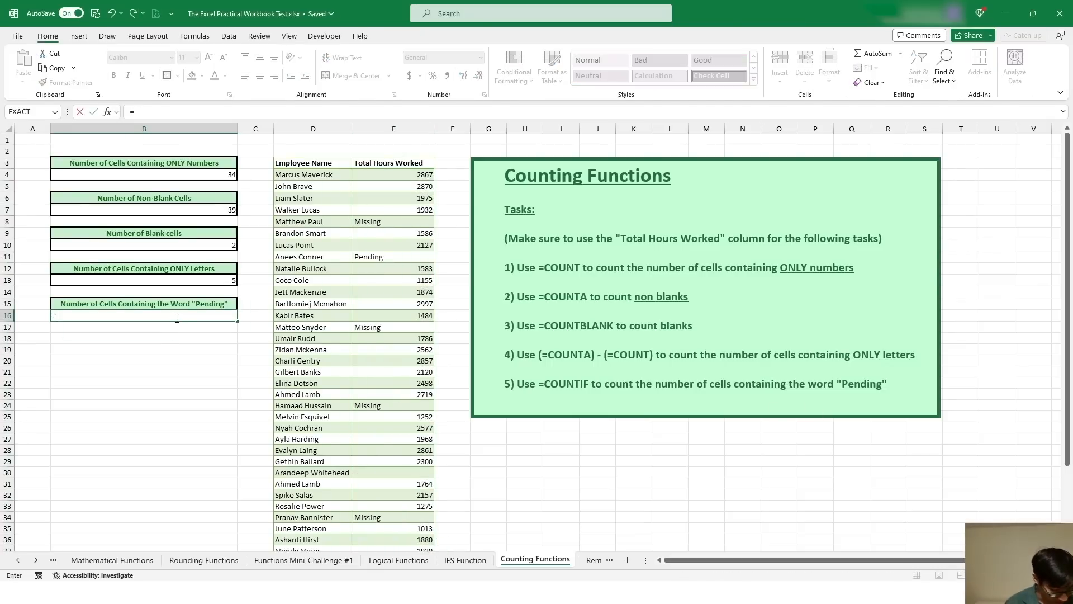
pyautogui.write('COUNTIF(')
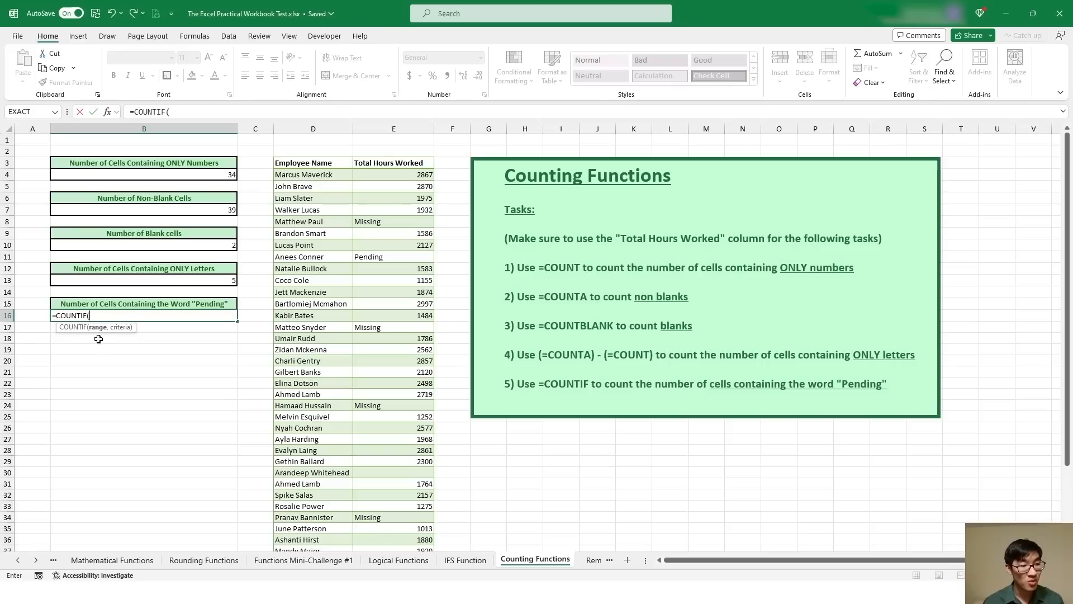
pyautogui.click(391, 157)
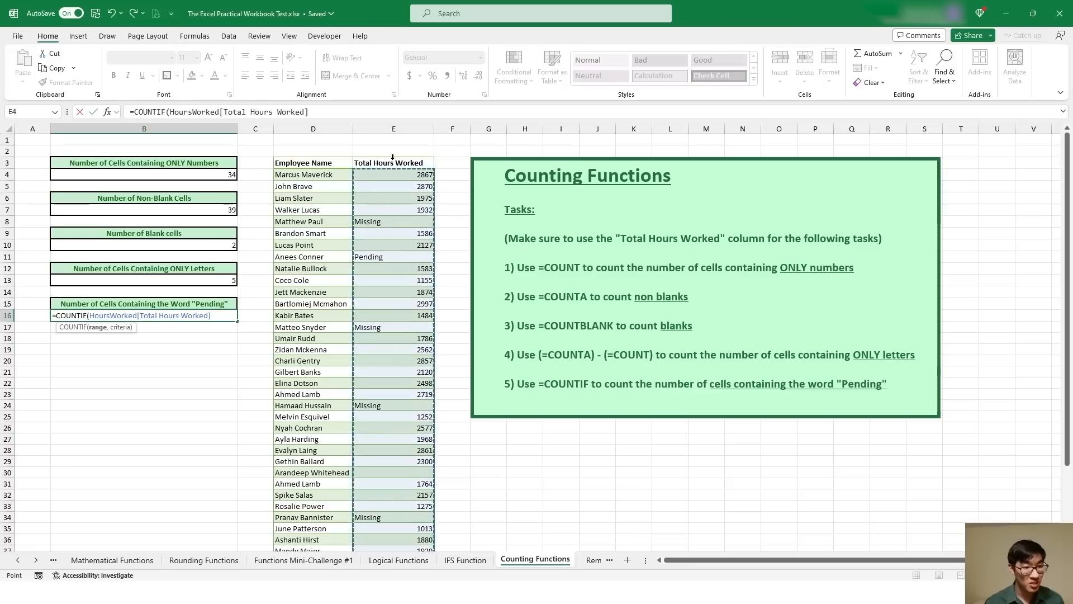
pyautogui.write(',')
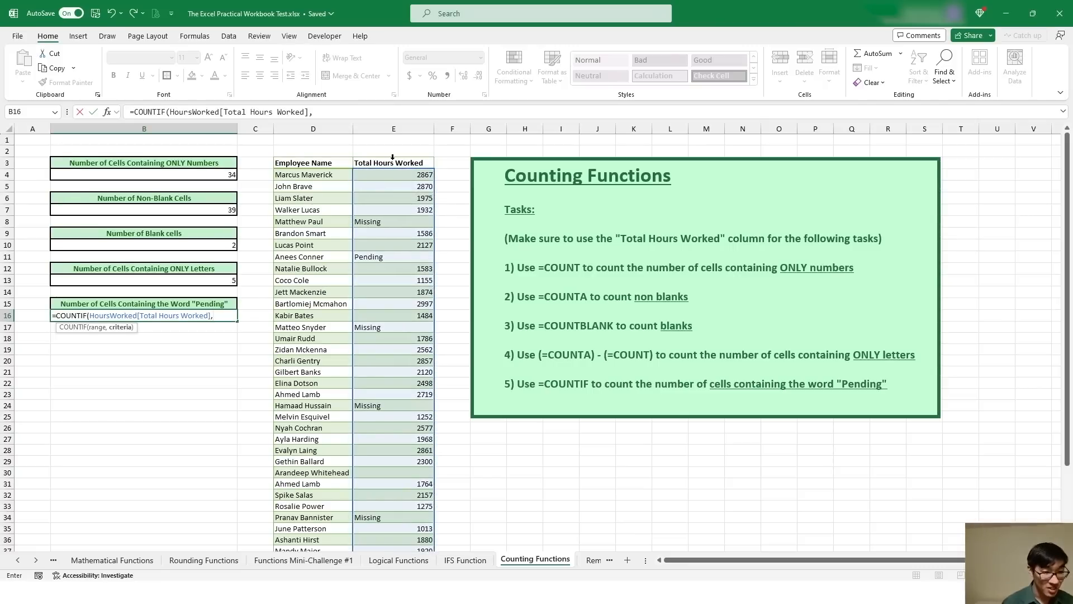
pyautogui.write('"Pending')
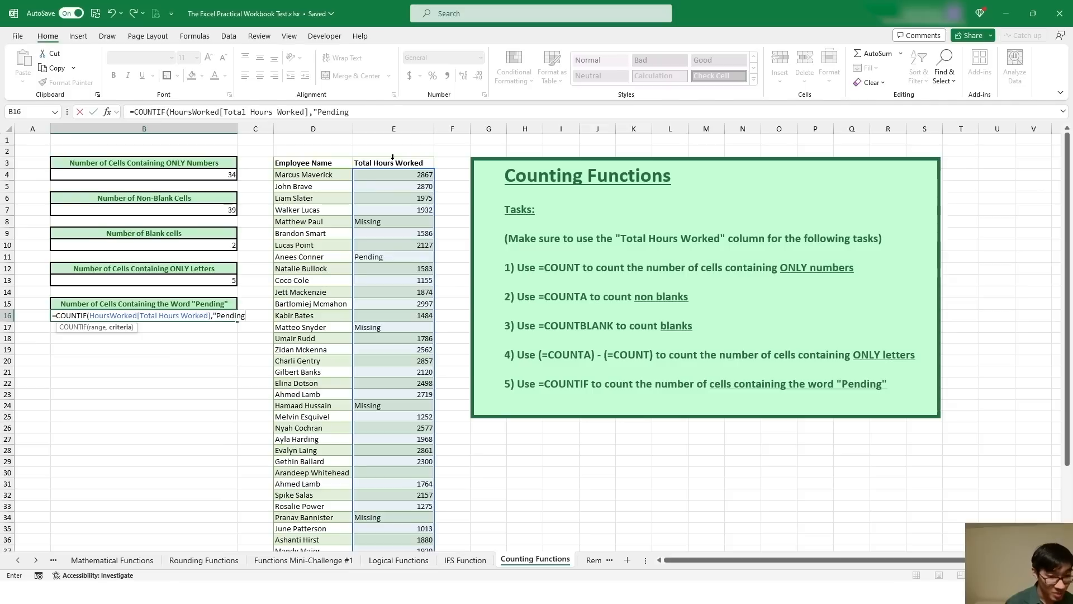
pyautogui.write('")')
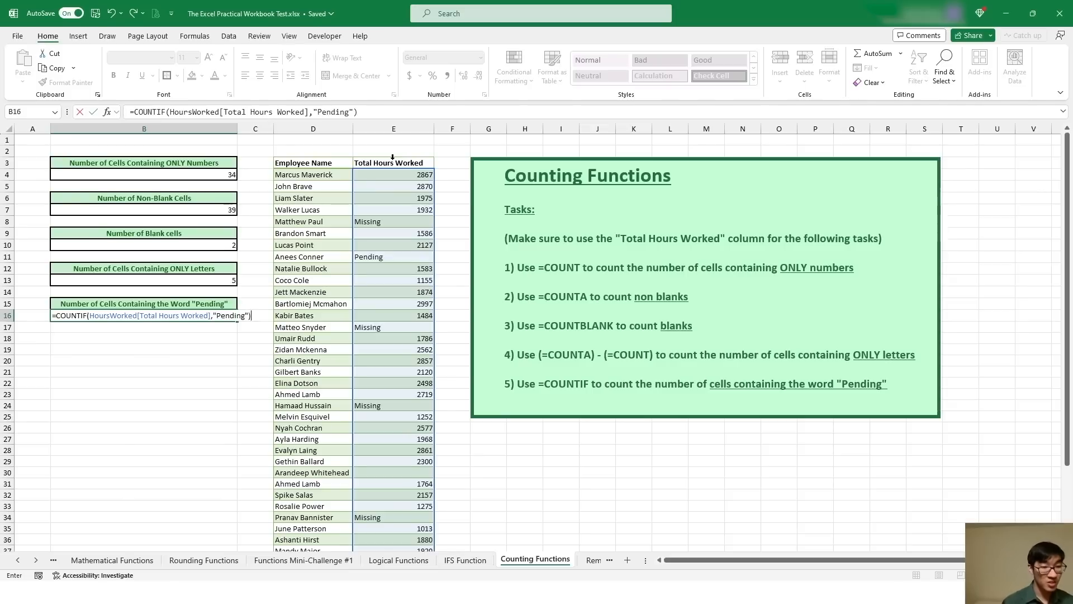
pyautogui.press('Return')
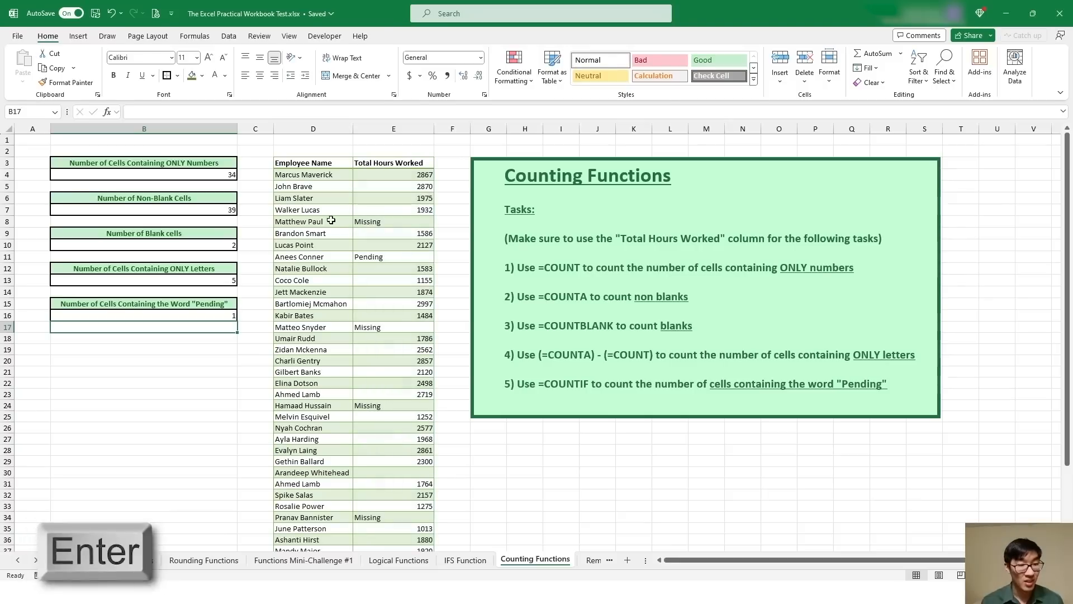
pyautogui.click(217, 316)
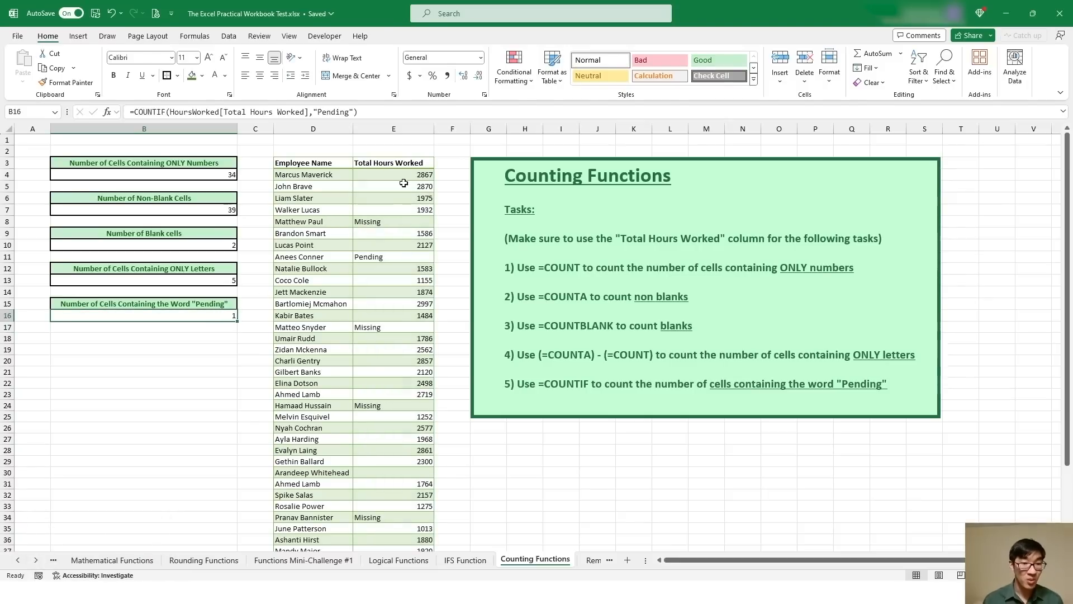
pyautogui.scroll(-7, 401, 221)
pyautogui.scroll(2, 426, 179)
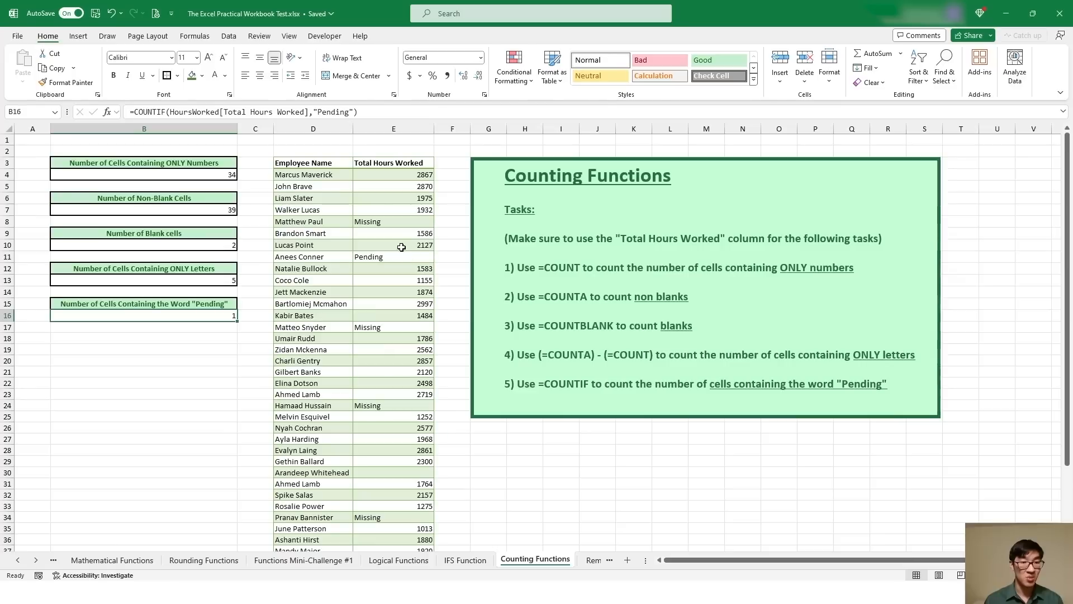
pyautogui.click(401, 258)
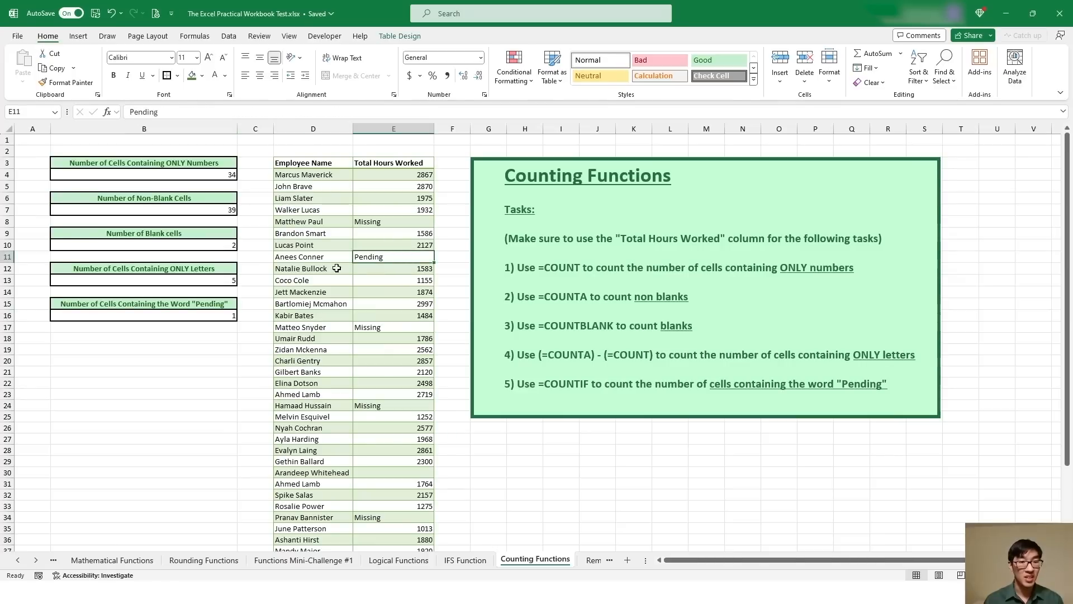
# Switch to the Removing Blanks With COUNTBLANK sheet and examine the complete, blank and partially blank rows near the table's start.
pyautogui.click(29, 138)
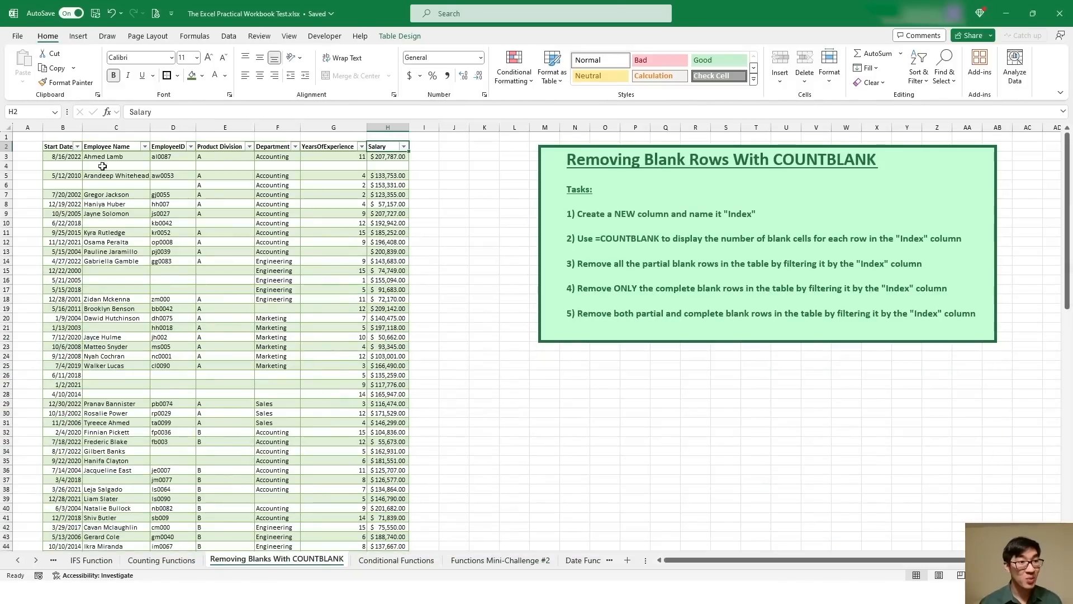
pyautogui.moveTo(102, 156); pyautogui.dragTo(297, 224)
pyautogui.moveTo(74, 166); pyautogui.dragTo(388, 166)
pyautogui.moveTo(67, 184); pyautogui.dragTo(165, 184)
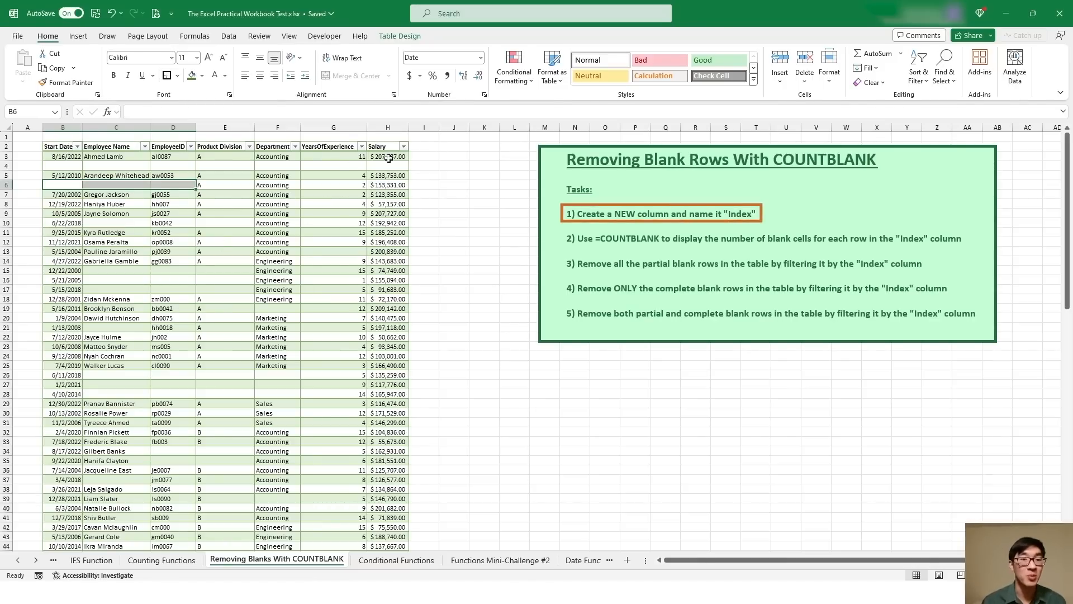
# Add a new table column headed "Index" in I2 beside Salary, and widen it.
pyautogui.click(420, 148)
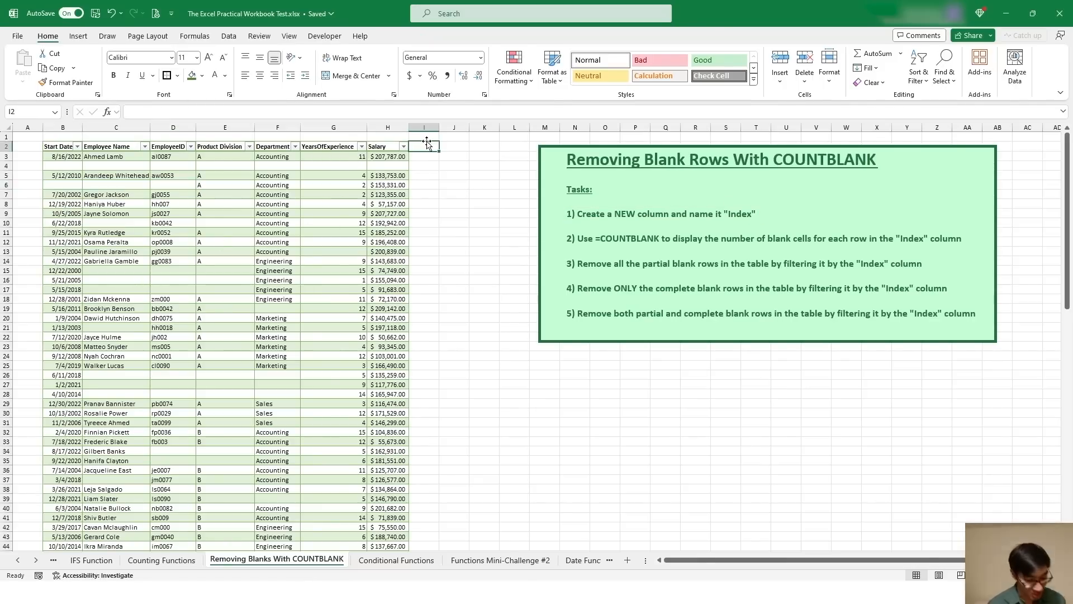
pyautogui.write('Index')
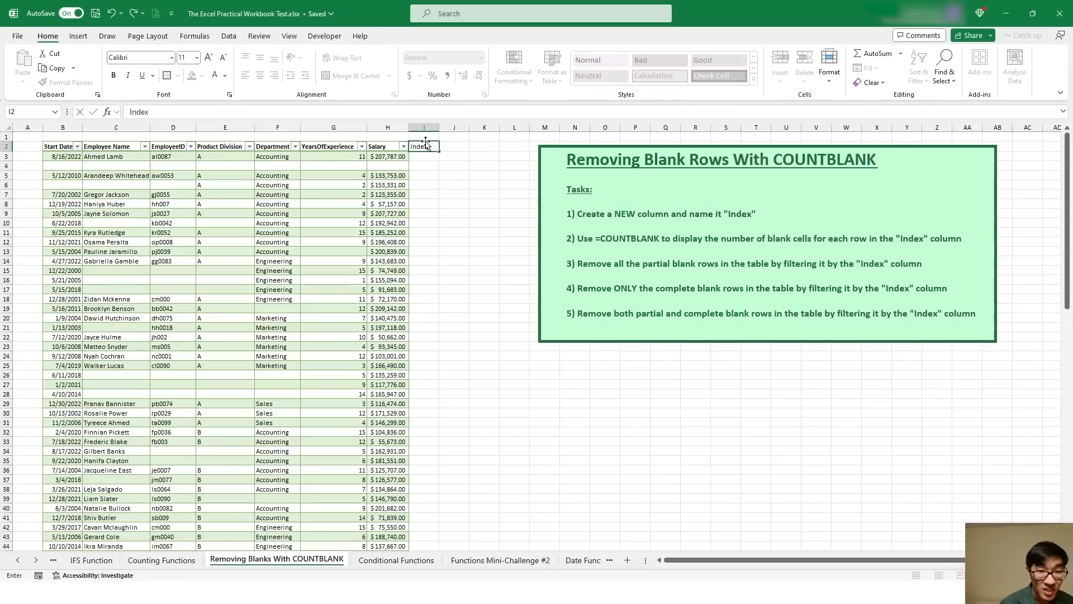
pyautogui.press('Return')
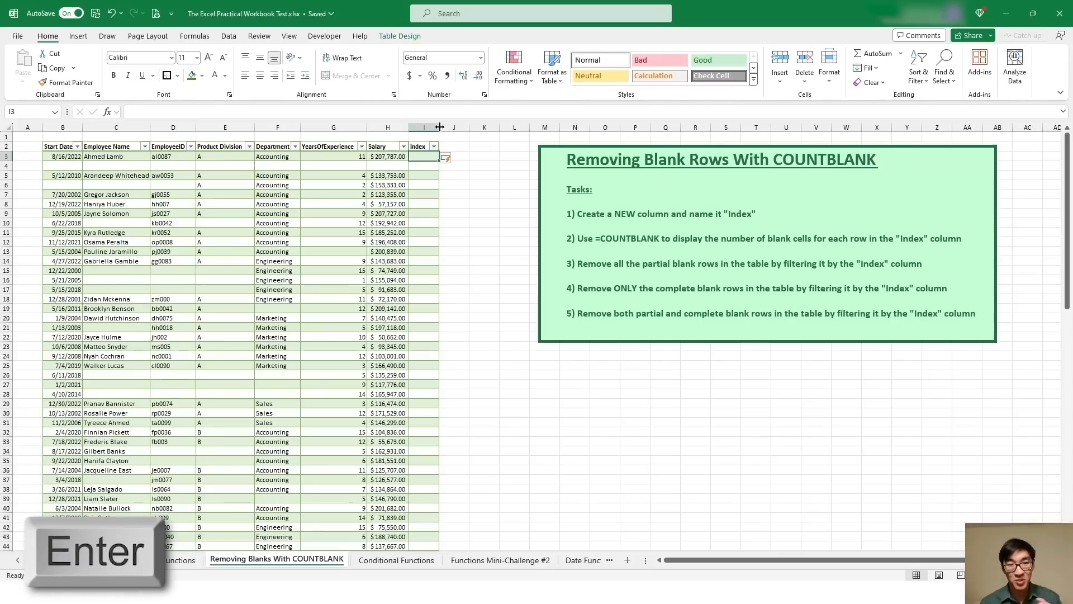
pyautogui.moveTo(440, 127); pyautogui.dragTo(470, 127)
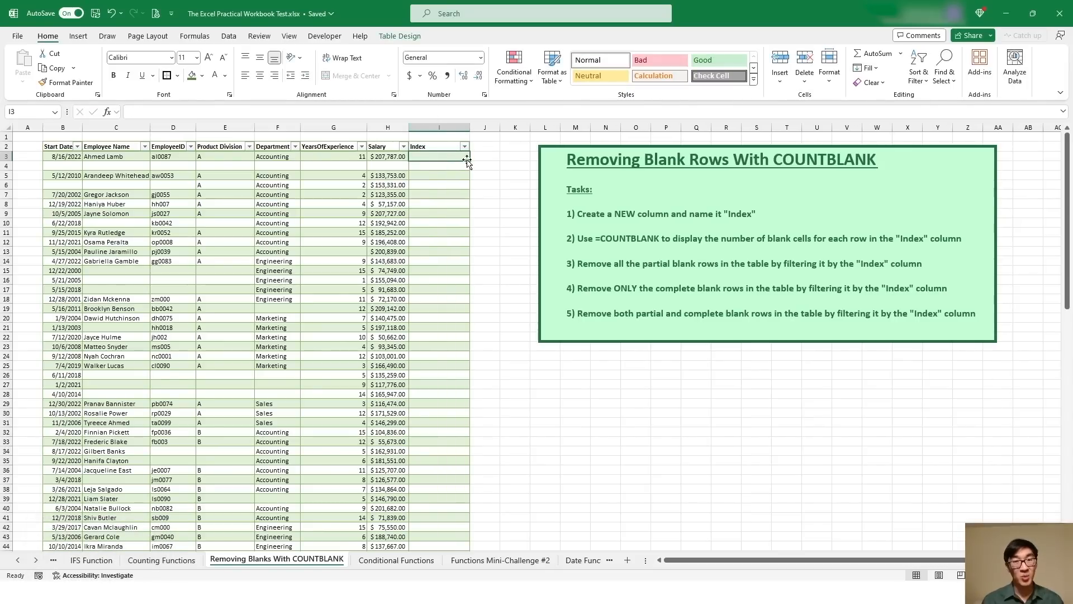
# Go through the cells of table rows 3 and 4 from Start Date to Salary to examine which ones are blank.
pyautogui.click(85, 157)
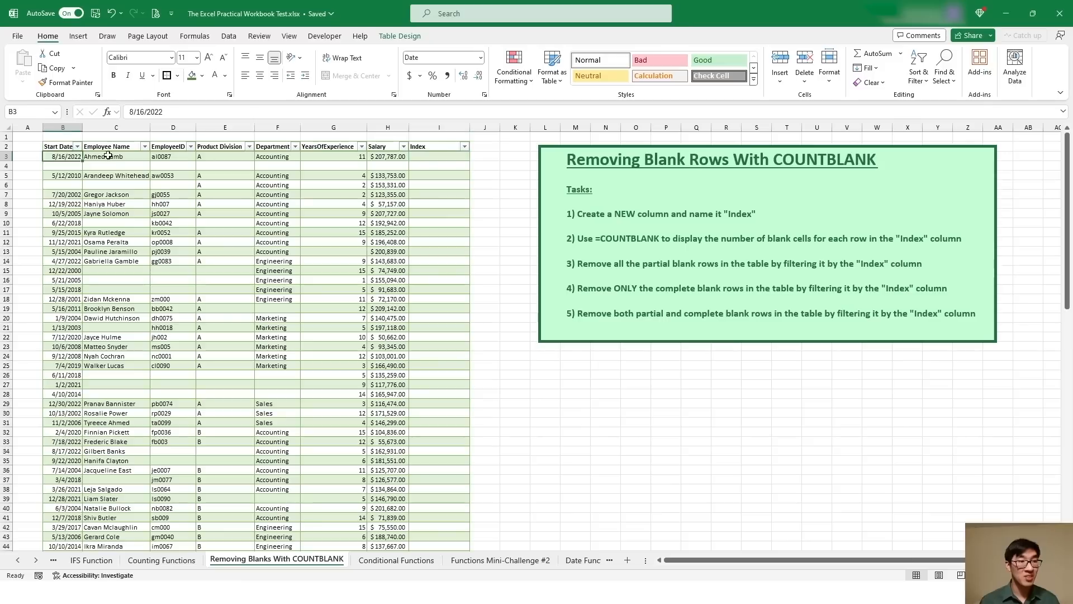
pyautogui.moveTo(378, 156)
pyautogui.mouseDown()
pyautogui.moveTo(61, 157)
pyautogui.moveTo(84, 166)
pyautogui.moveTo(384, 168)
pyautogui.mouseUp()
pyautogui.click(461, 155)
pyautogui.click(60, 168)
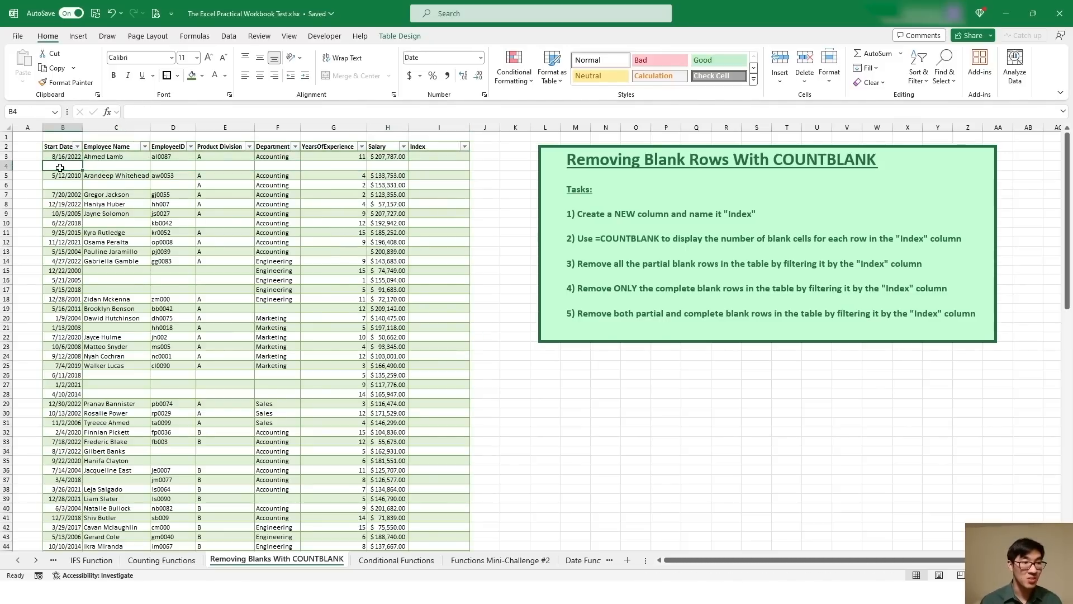
pyautogui.click(116, 167)
pyautogui.click(170, 166)
pyautogui.click(225, 165)
pyautogui.click(280, 165)
pyautogui.click(334, 165)
pyautogui.click(388, 166)
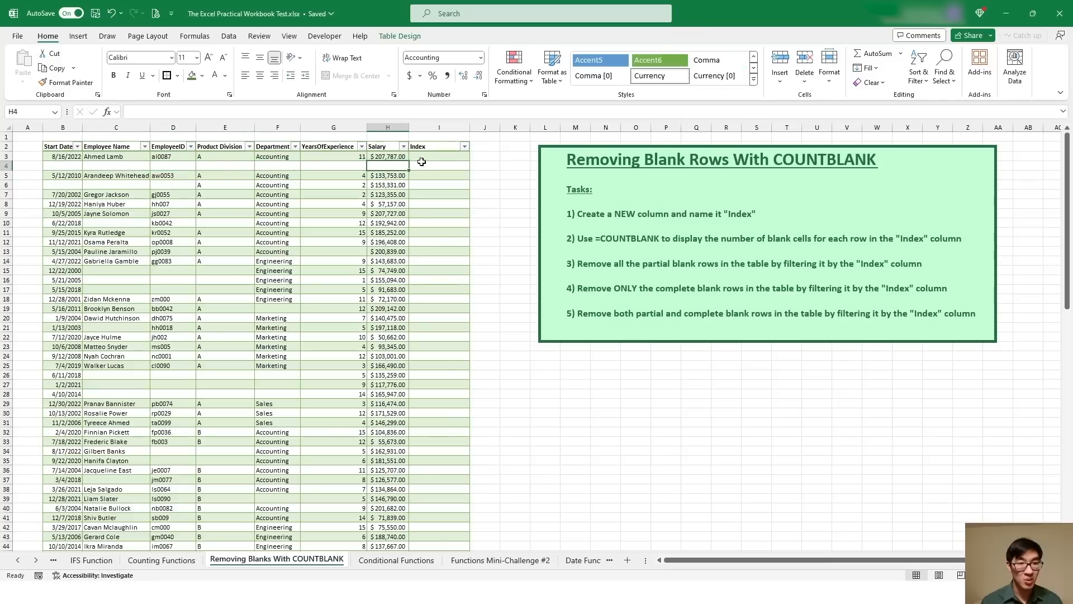
# Fill the Index column with a COUNTBLANK formula, entered in I3, covering each row's Start Date to Salary cells.
pyautogui.click(439, 165)
pyautogui.click(439, 156)
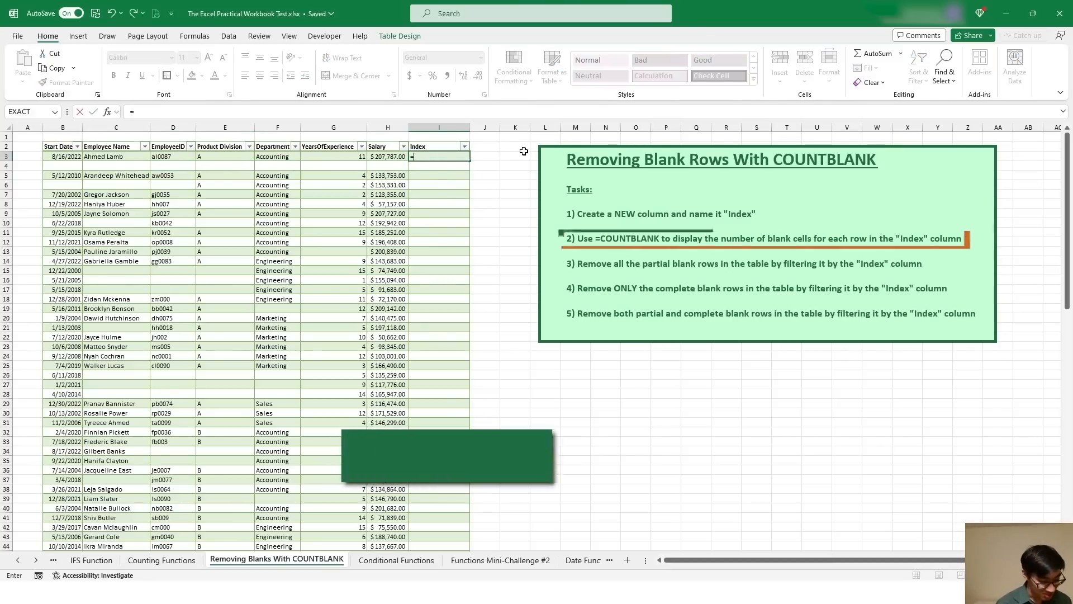
pyautogui.write('=COUNTBLANK')
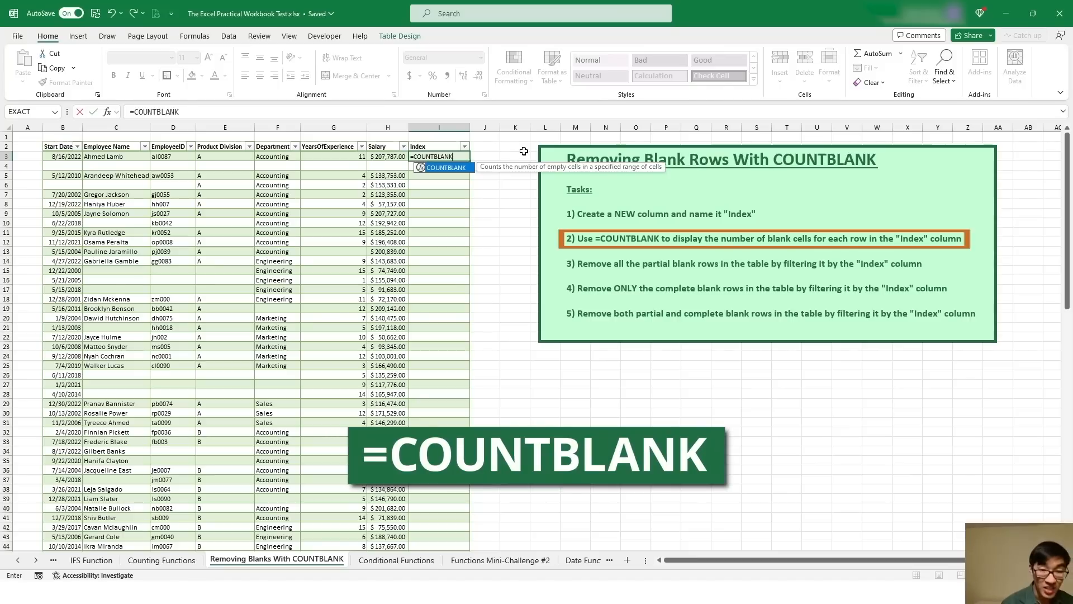
pyautogui.doubleClick(459, 167)
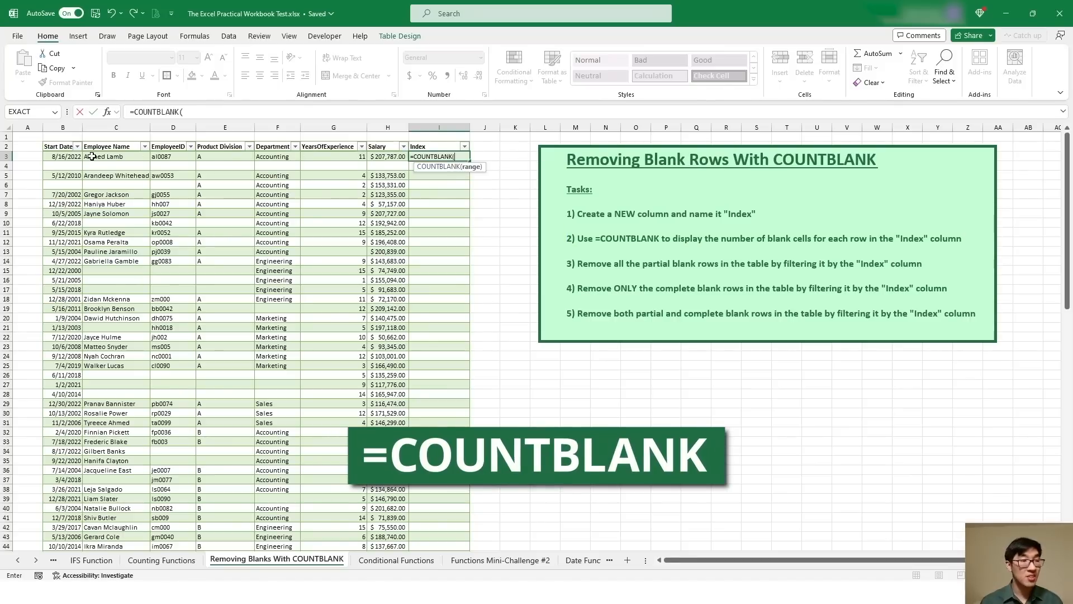
pyautogui.moveTo(59, 157); pyautogui.dragTo(397, 155)
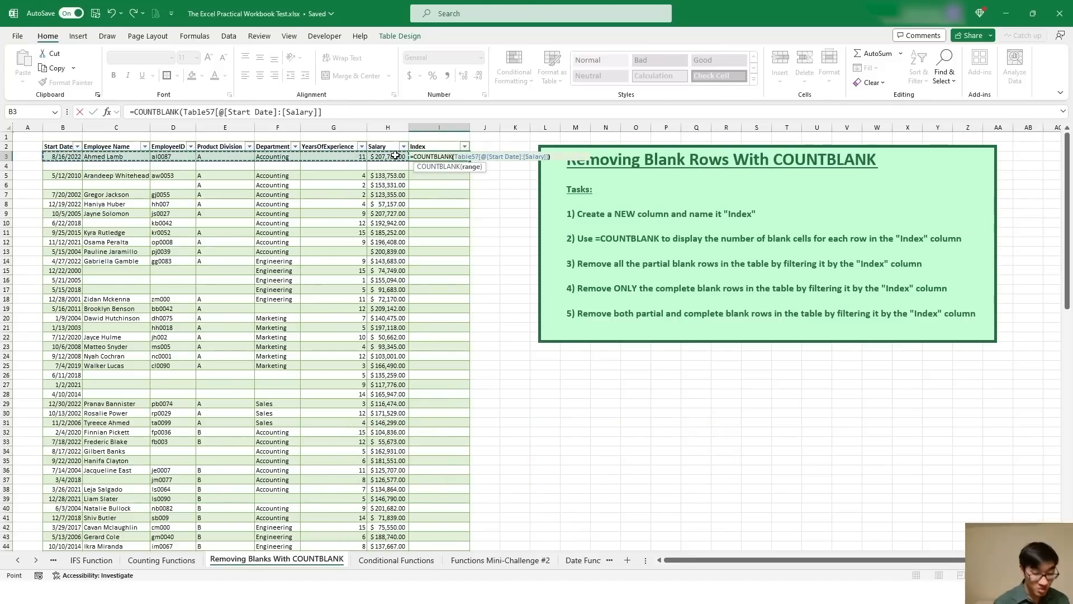
pyautogui.write(')')
pyautogui.press('Return')
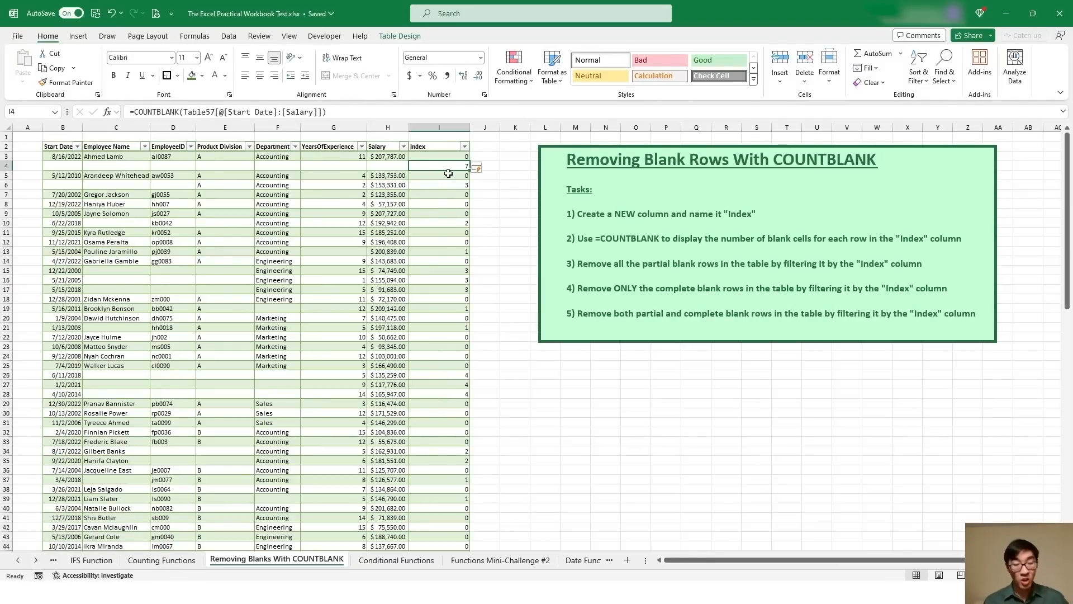
# Check the Index values against the blank cells in rows 3 to 6, and review task 3 about removing partial blank rows.
pyautogui.scroll(-12, 448, 174)
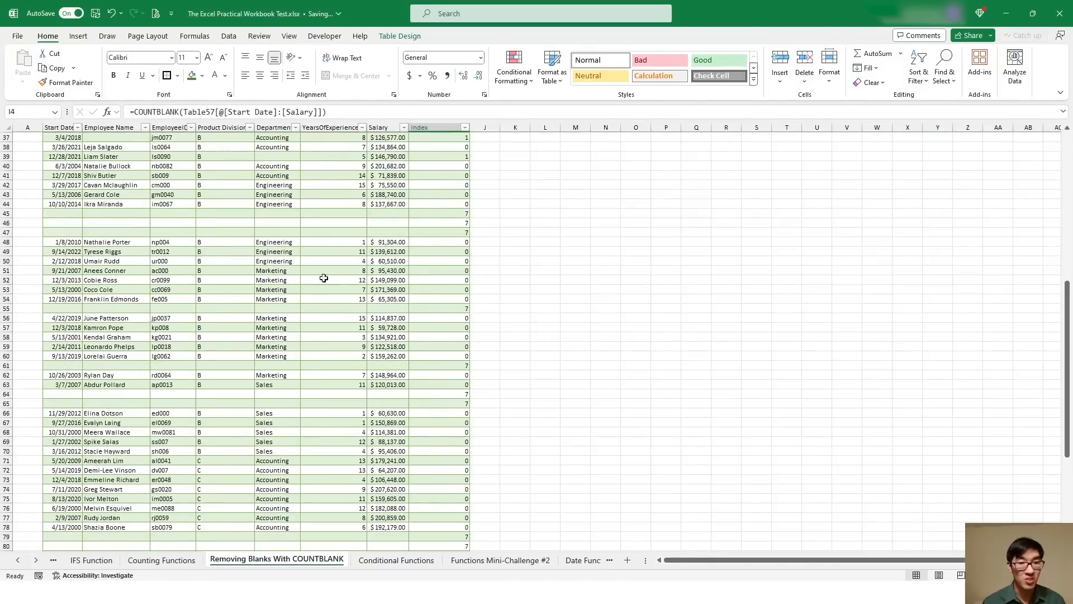
pyautogui.scroll(12, 438, 225)
pyautogui.click(456, 156)
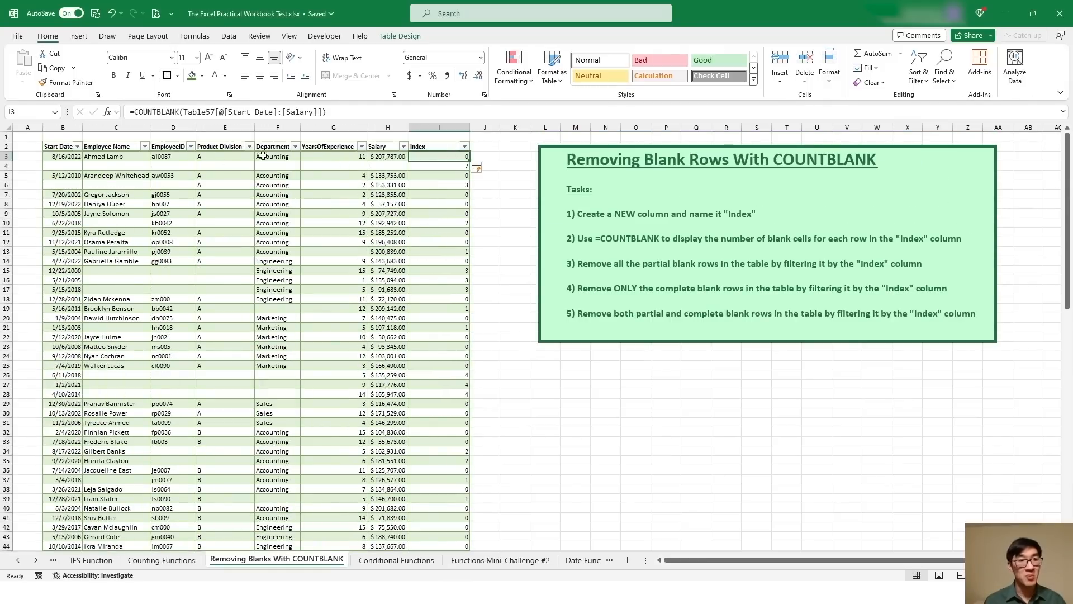
pyautogui.click(443, 165)
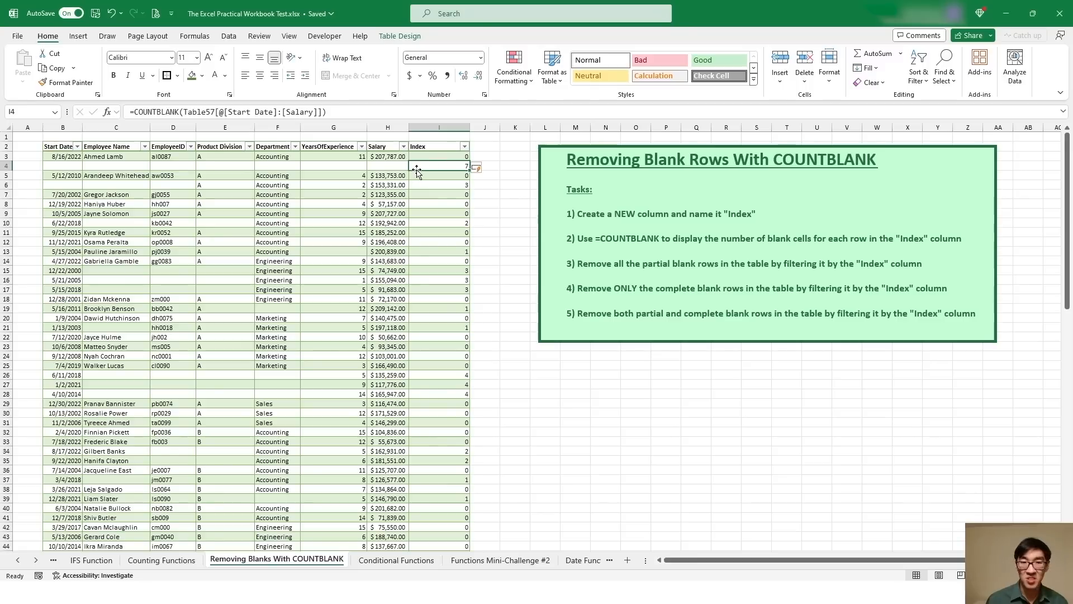
pyautogui.click(435, 176)
pyautogui.click(443, 185)
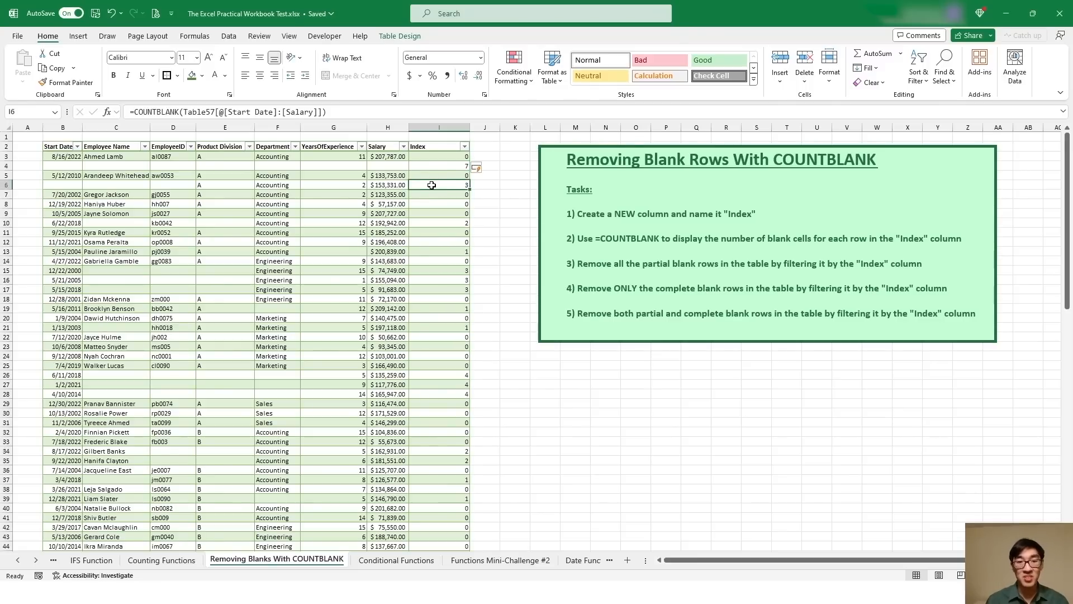
pyautogui.click(185, 183)
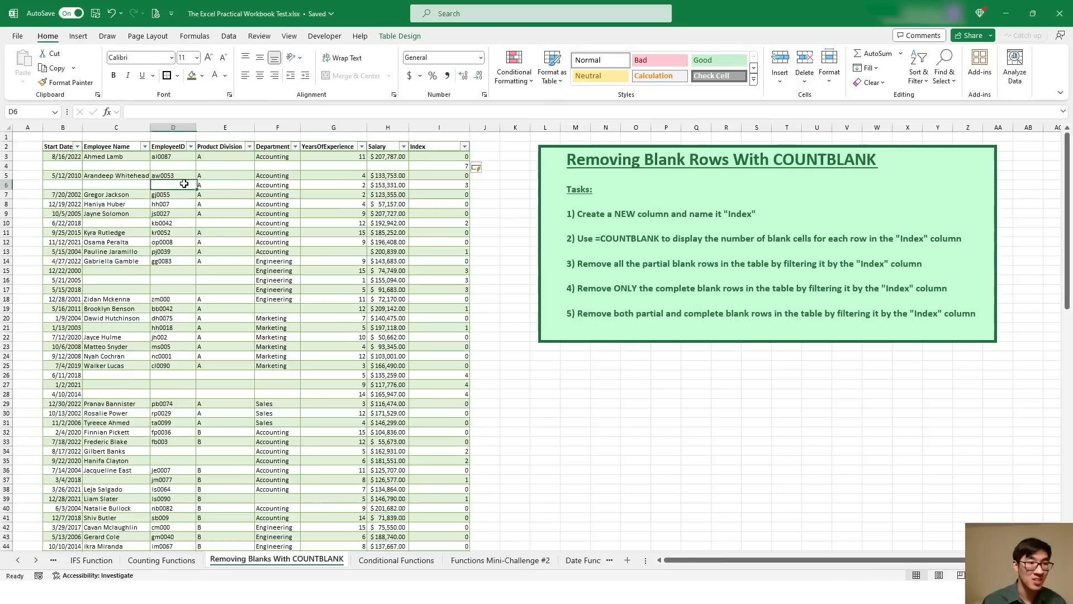
pyautogui.click(144, 185)
pyautogui.click(77, 185)
pyautogui.moveTo(164, 185); pyautogui.dragTo(72, 185)
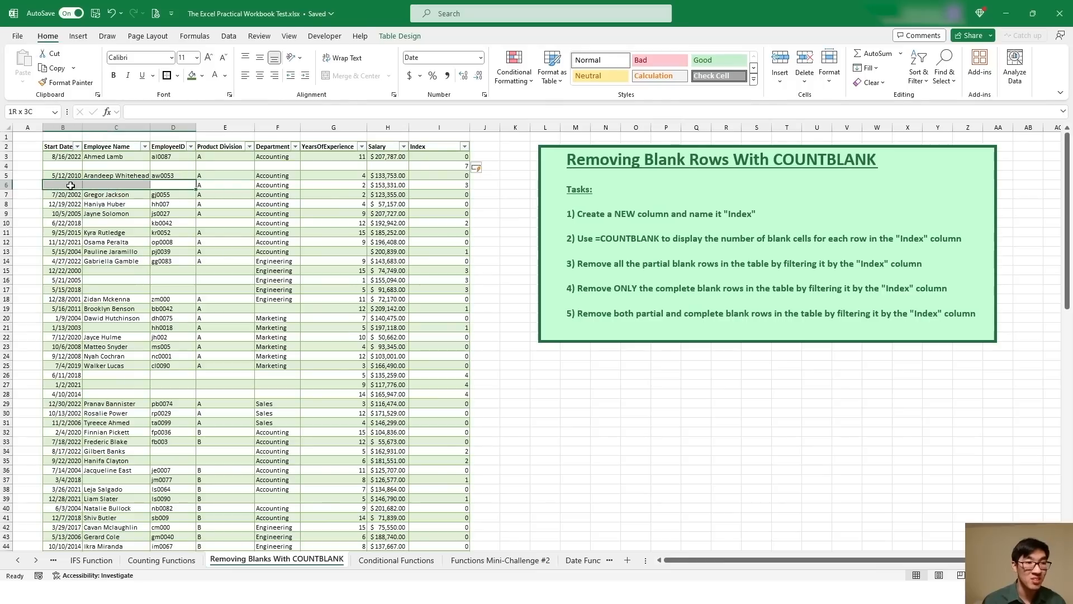
pyautogui.click(521, 188)
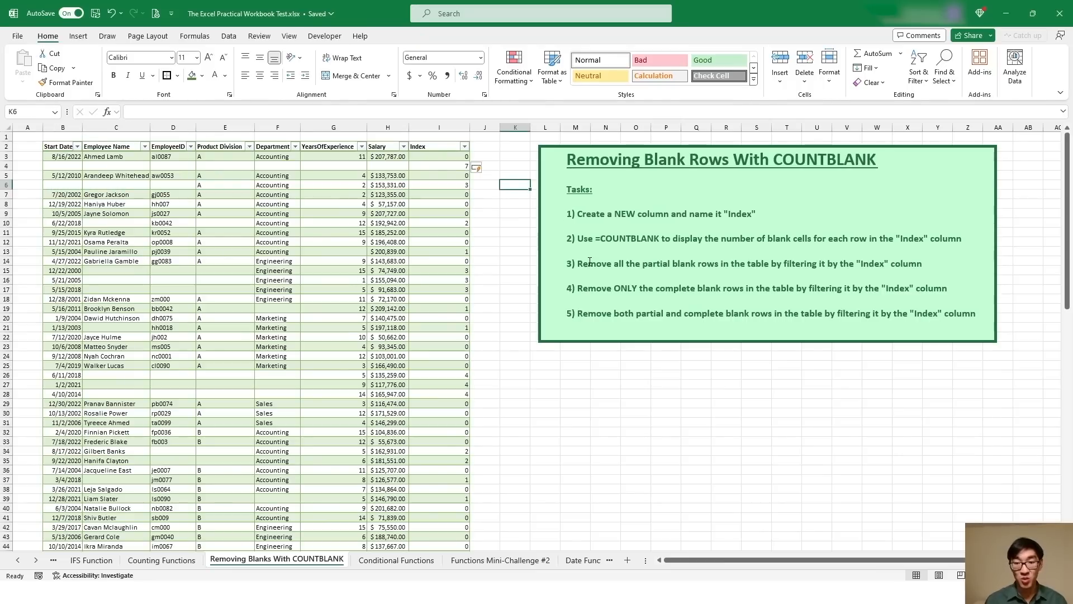
pyautogui.moveTo(590, 262); pyautogui.dragTo(731, 263)
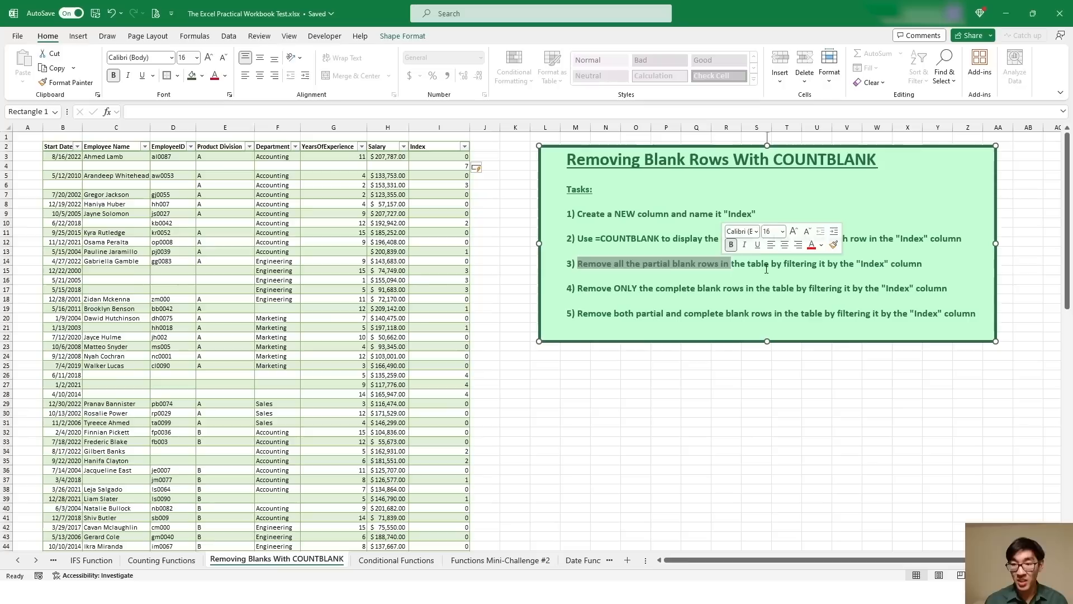
pyautogui.click(489, 232)
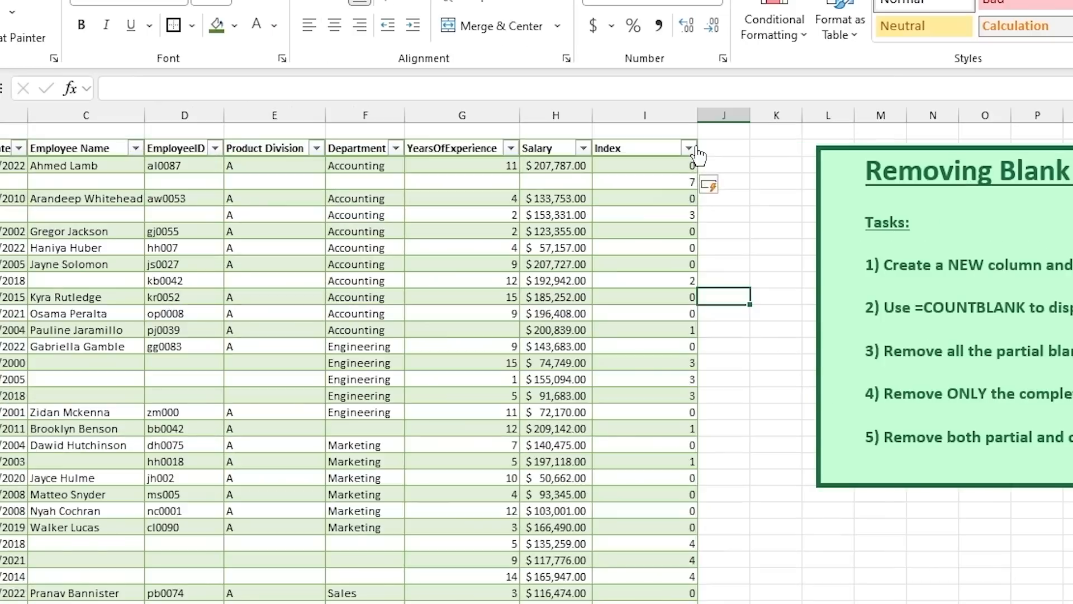
# Filter the Index column to show only the values 0 and 7, and look through the filtered table down to its end.
pyautogui.click(690, 149)
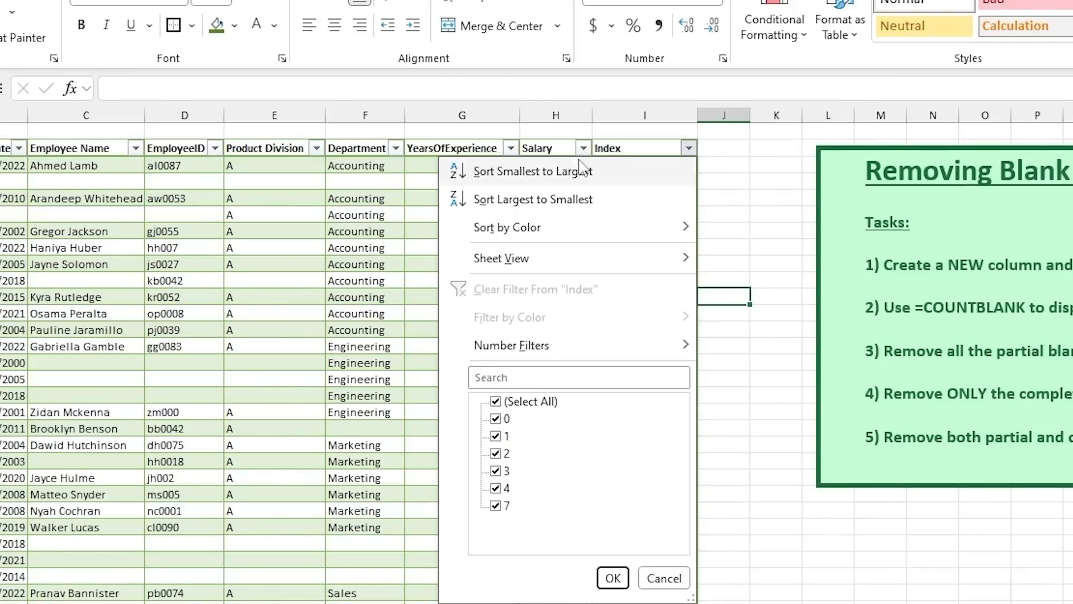
pyautogui.click(496, 401)
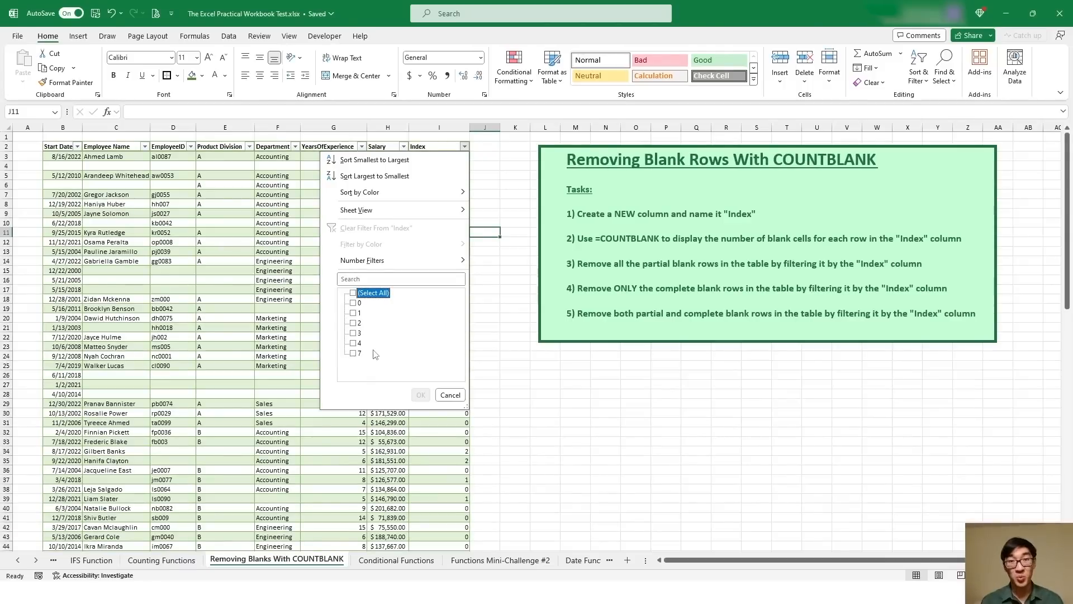
pyautogui.click(353, 303)
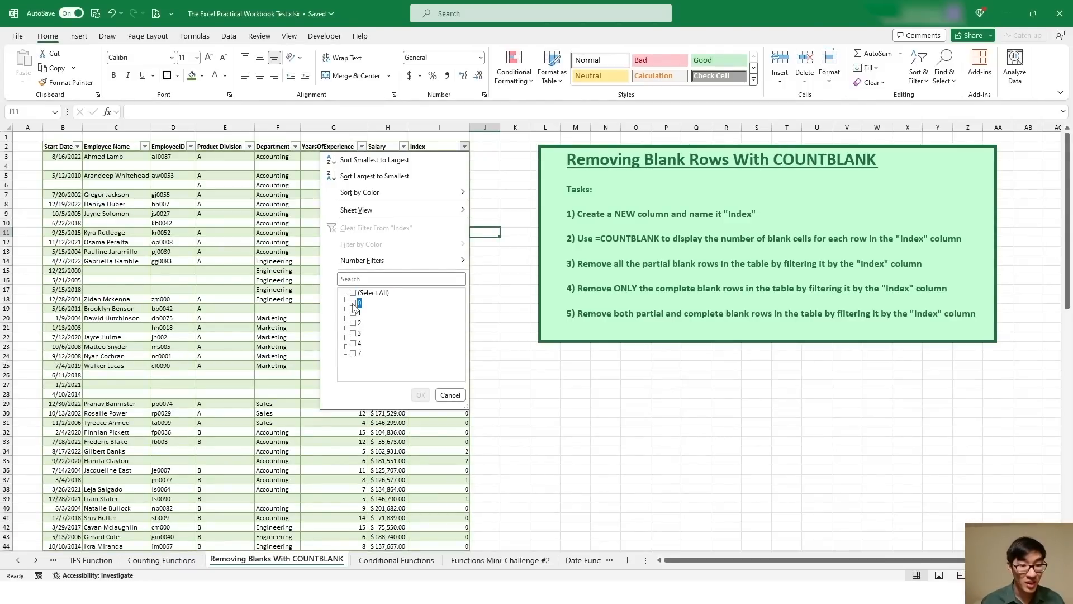
pyautogui.click(353, 353)
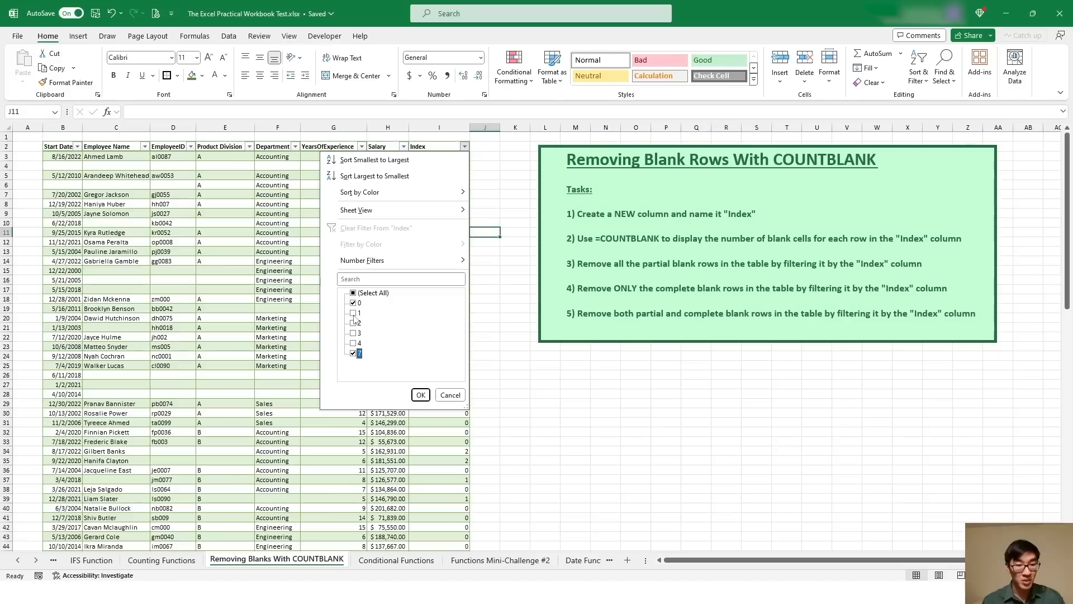
pyautogui.click(422, 395)
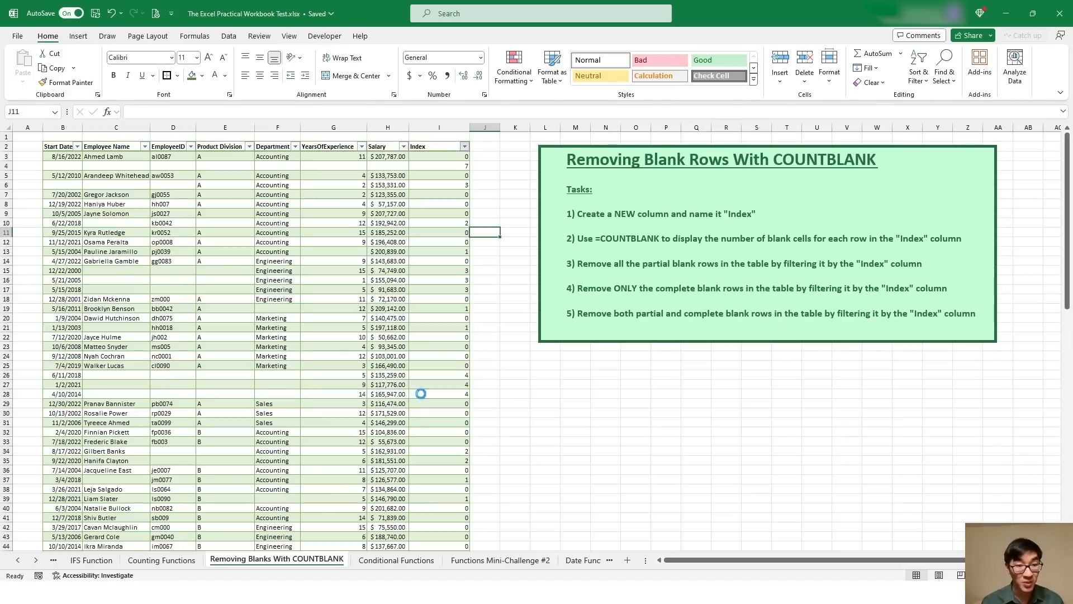
pyautogui.scroll(-15, 284, 278)
pyautogui.scroll(-9, 284, 278)
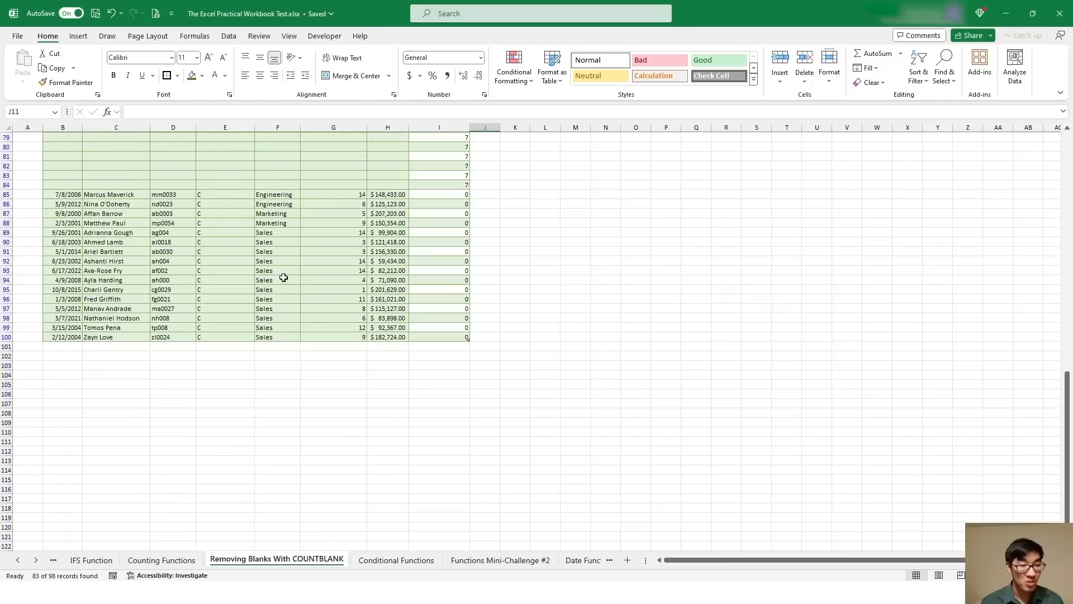
pyautogui.scroll(20, 280, 278)
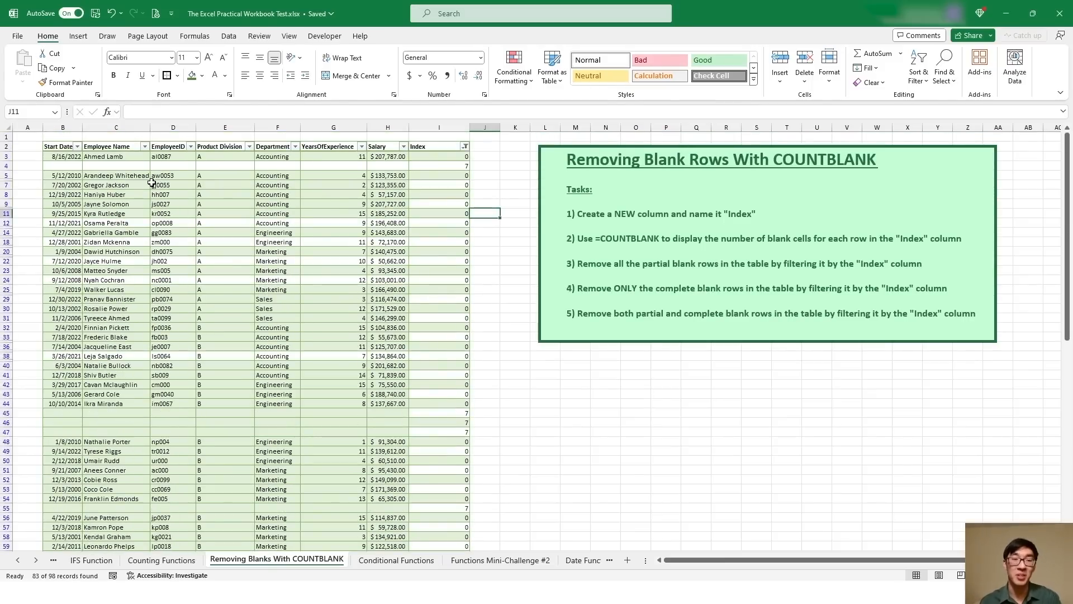
# Copy the whole filtered table including its headers, paste it at N79, and autofit the pasted columns' widths.
pyautogui.click(225, 223)
pyautogui.hotkey('ctrl', 'a')
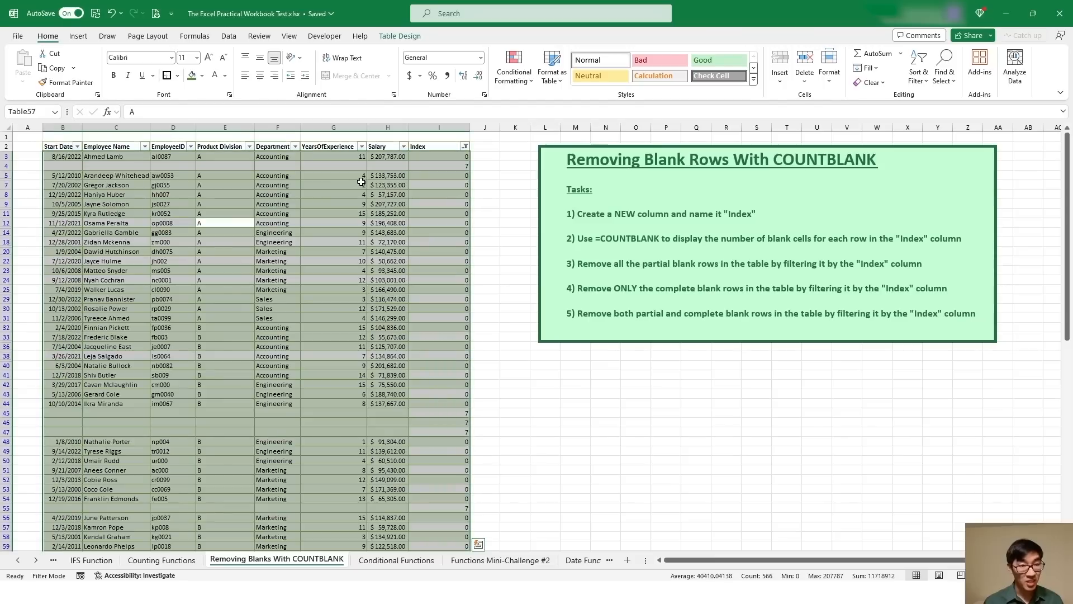
pyautogui.hotkey('ctrl', 'a')
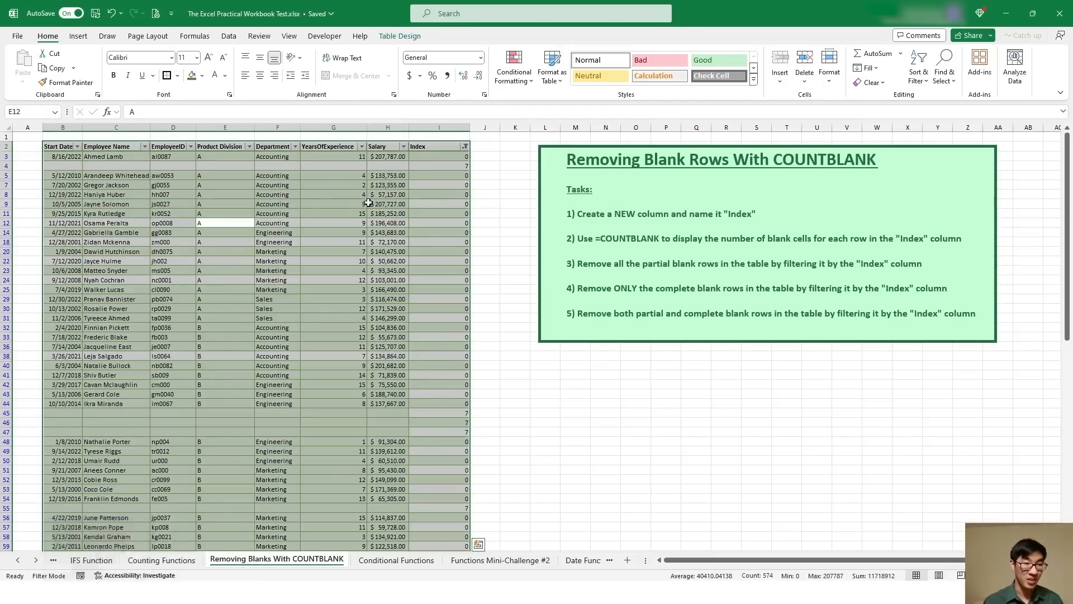
pyautogui.hotkey('ctrl', 'c')
pyautogui.scroll(-20, 375, 223)
pyautogui.hotkey('ctrl', 'c')
pyautogui.click(605, 251)
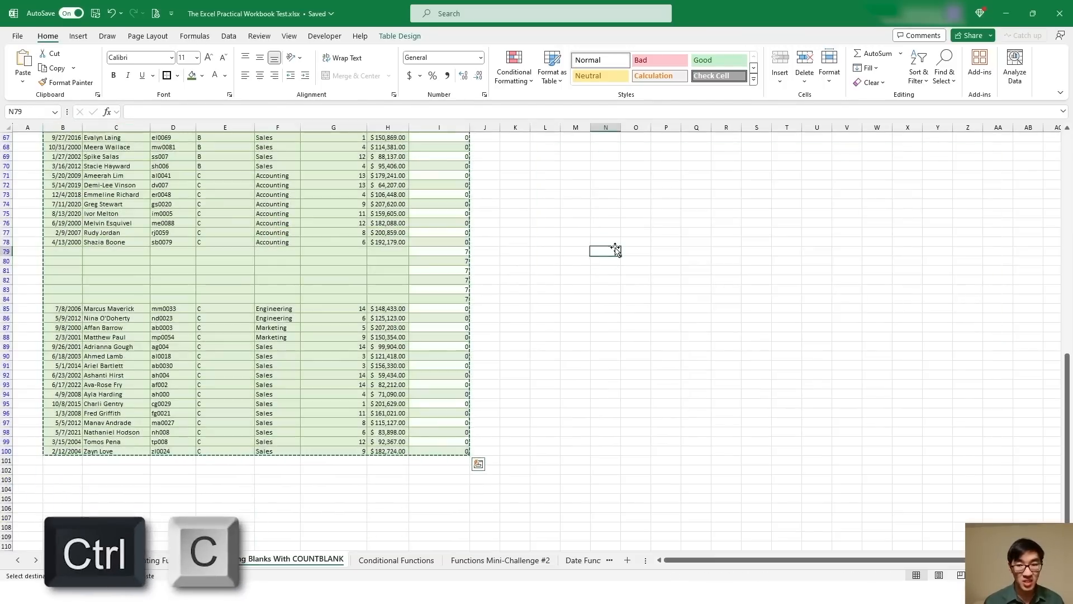
pyautogui.hotkey('ctrl', 'v')
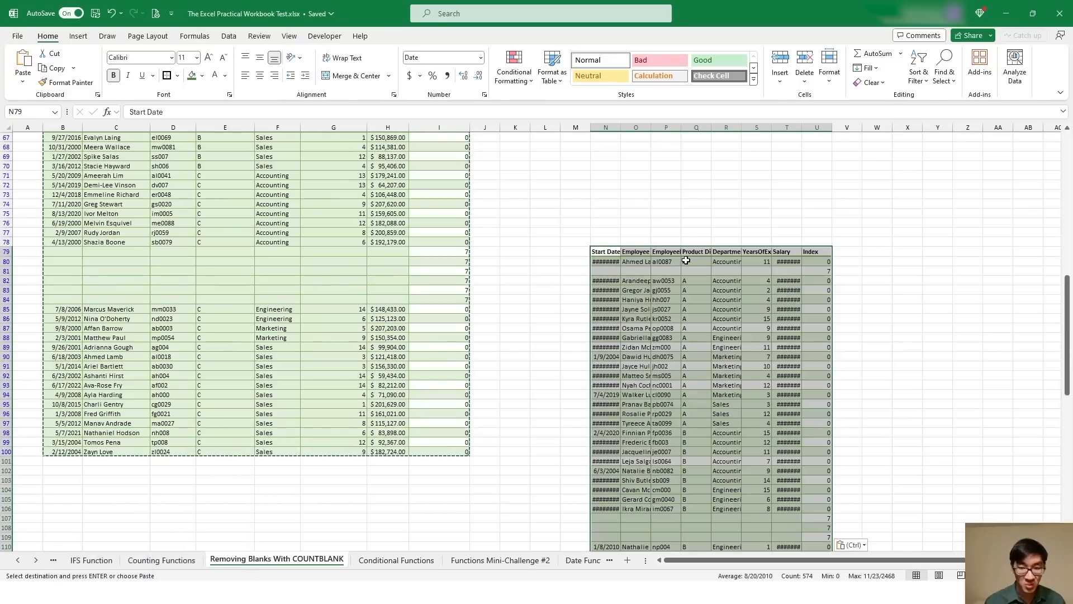
pyautogui.hotkey('alt', 'h')
pyautogui.press('o')
pyautogui.press('i')
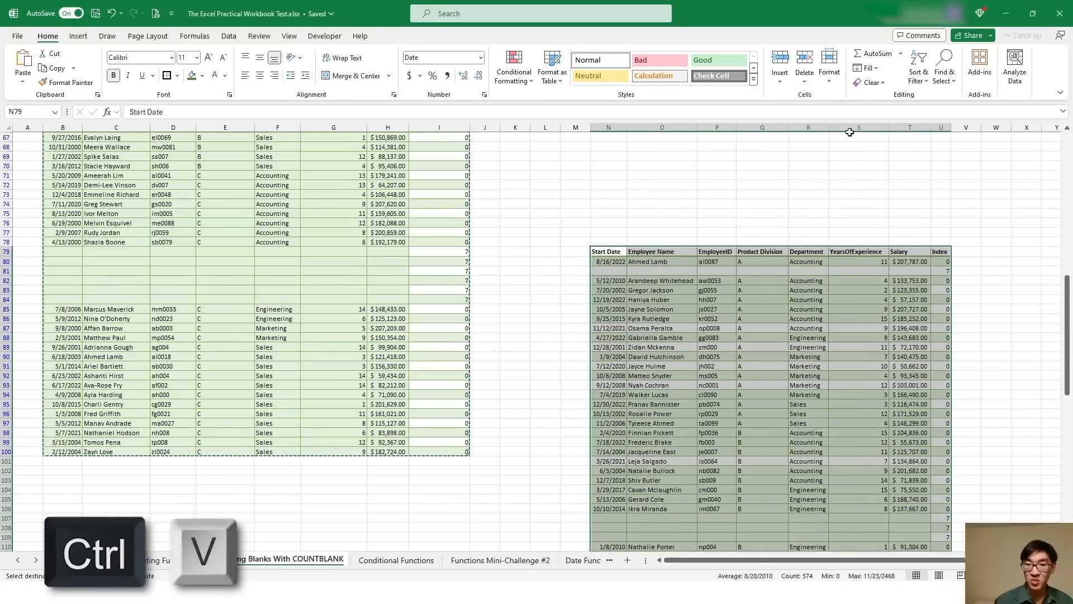
# Look over the pasted copy of the table, and undo the column autofit and the paste.
pyautogui.click(790, 174)
pyautogui.scroll(2, 790, 174)
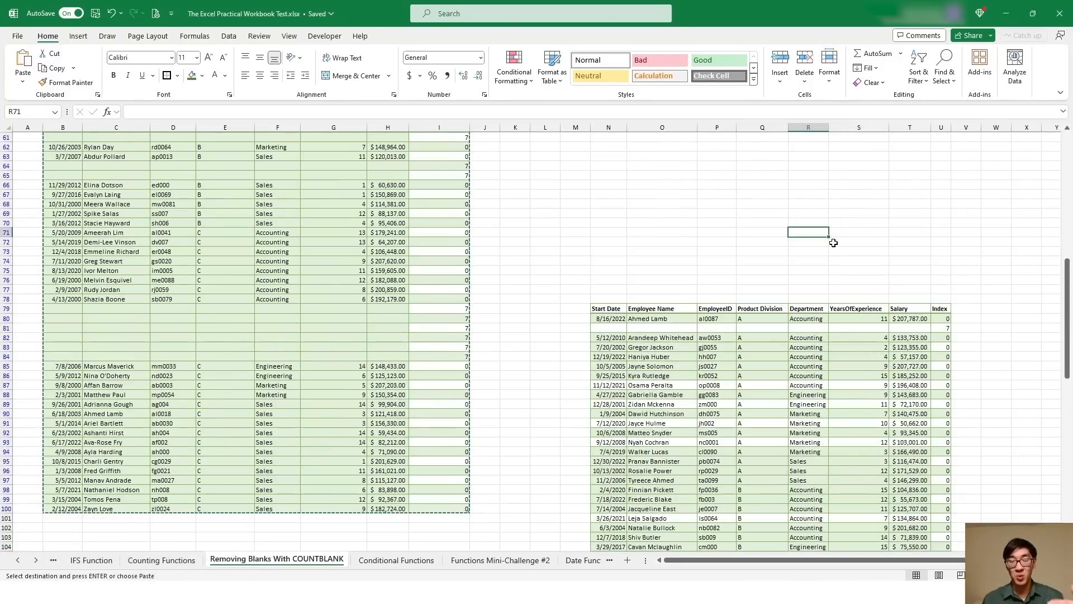
pyautogui.scroll(-6, 829, 226)
pyautogui.scroll(7, 746, 250)
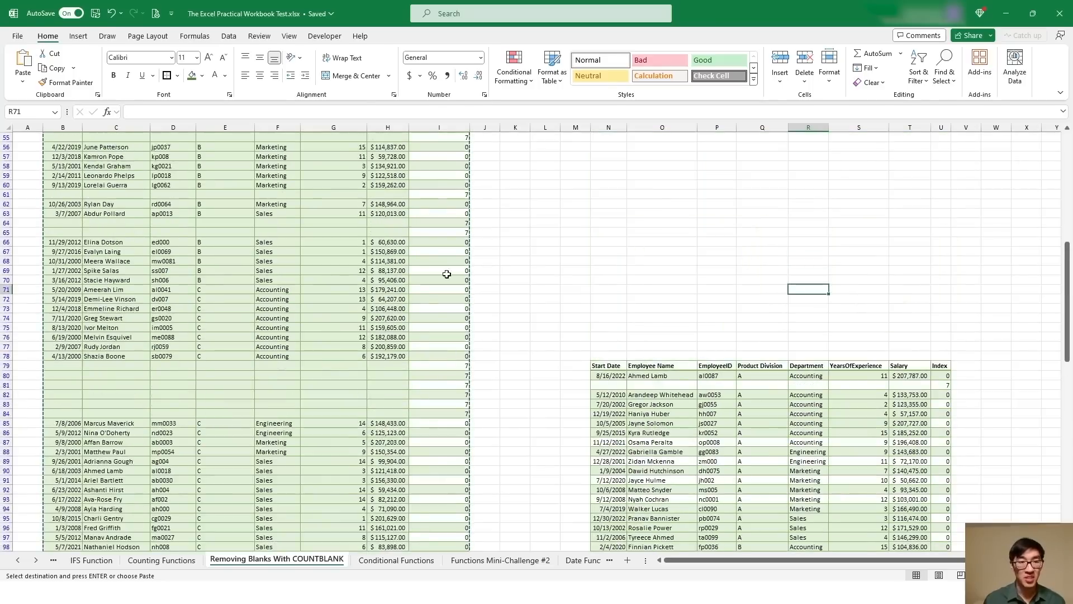
pyautogui.scroll(-7, 819, 239)
pyautogui.scroll(-6, 819, 239)
pyautogui.hotkey('ctrl', 'z')
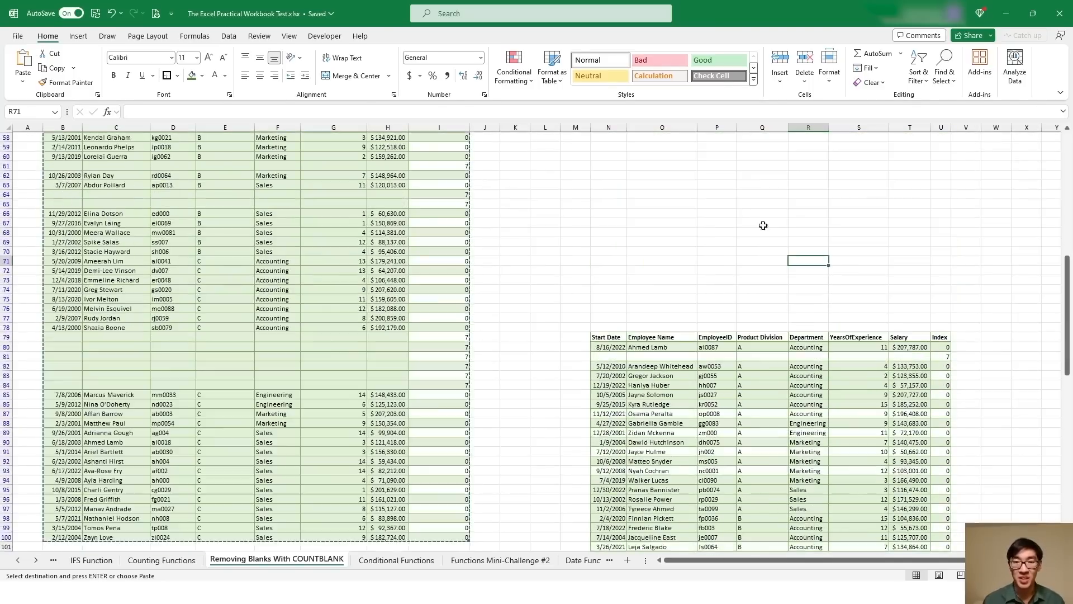
pyautogui.hotkey('ctrl', 'z')
pyautogui.hotkey('ctrl', 'z')
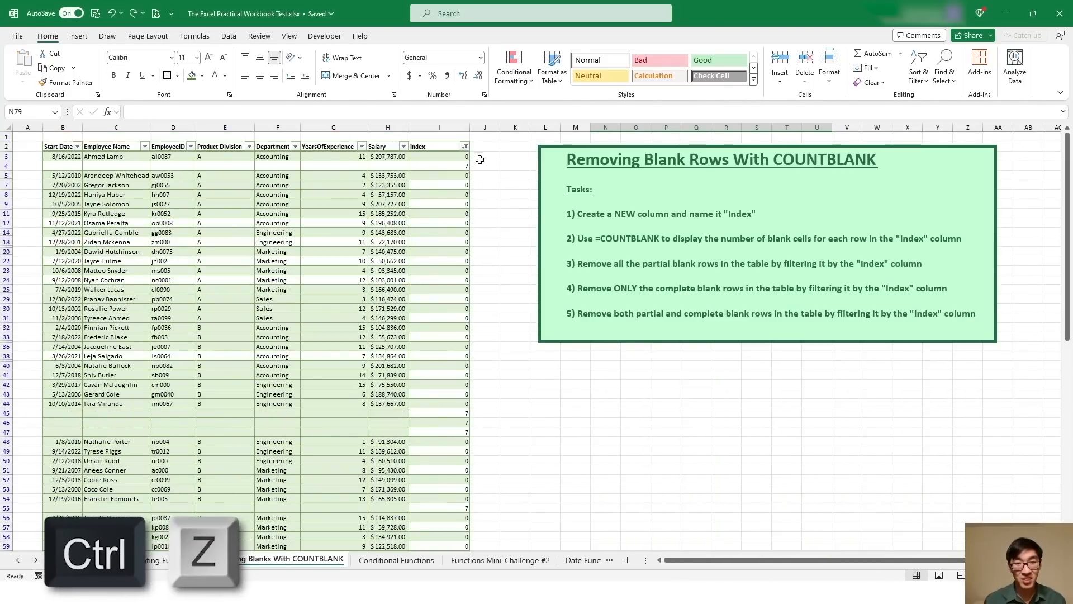
# Select all values again in the Index column's filter to show every table row.
pyautogui.click(464, 147)
pyautogui.click(353, 293)
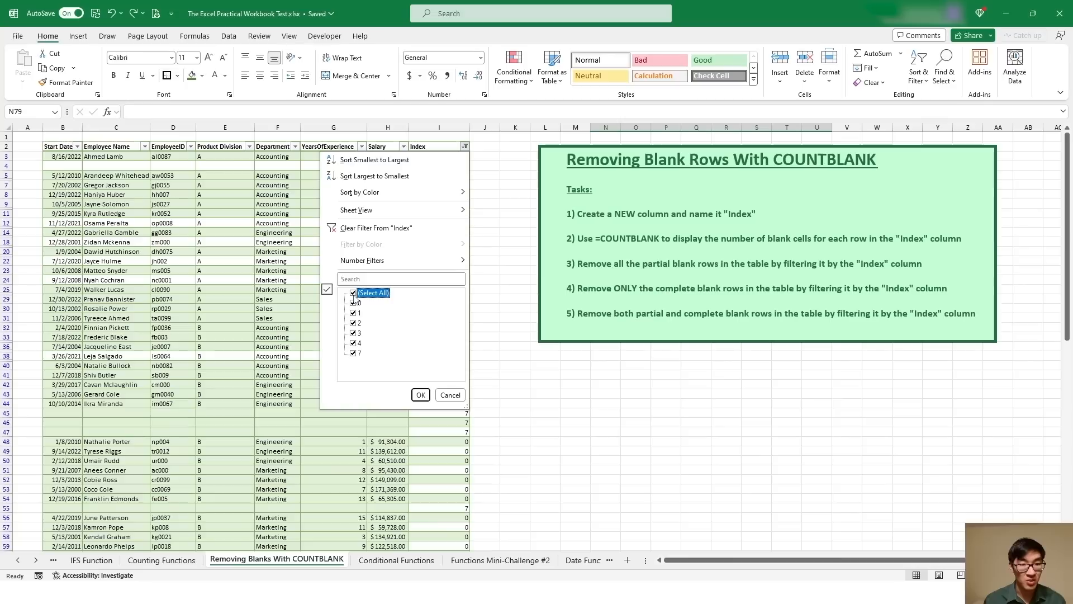
pyautogui.click(419, 394)
pyautogui.click(523, 178)
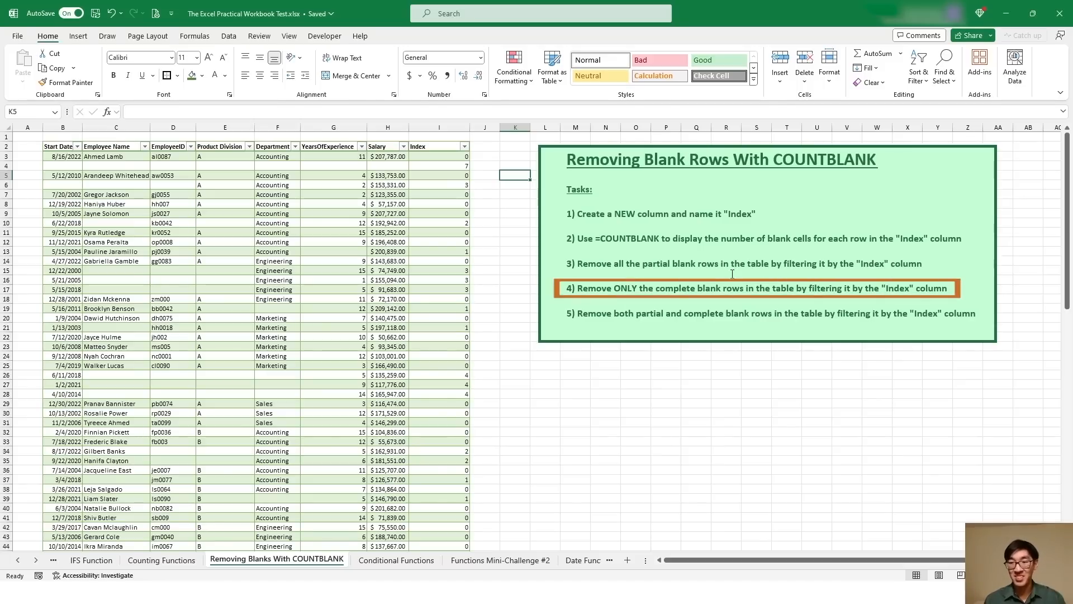
# Filter the Index column to exclude only the value 7, and check the table for remaining complete blank rows.
pyautogui.click(465, 147)
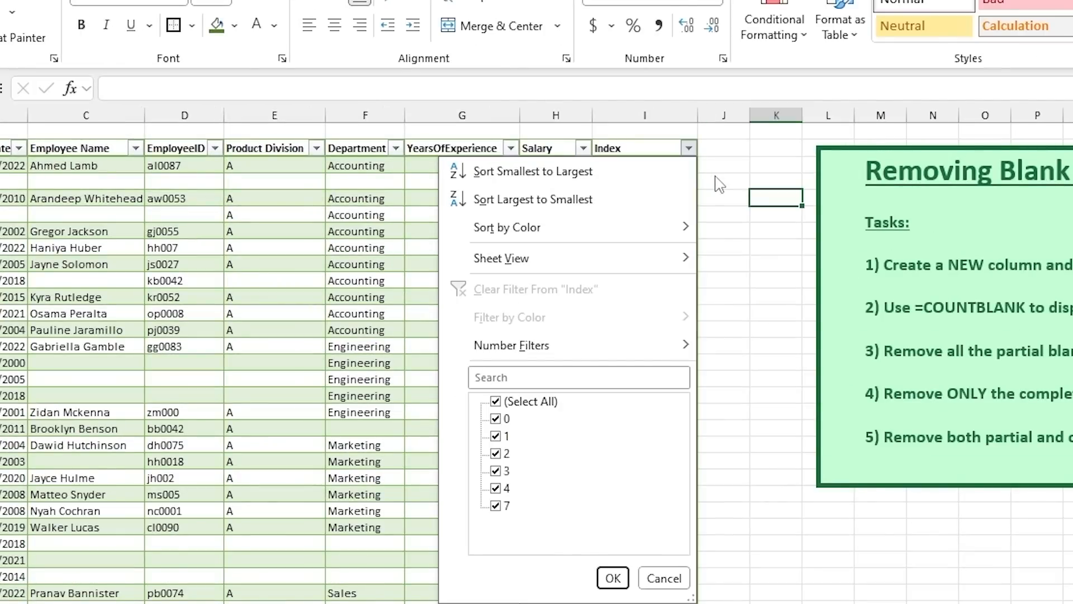
pyautogui.click(495, 505)
pyautogui.click(614, 578)
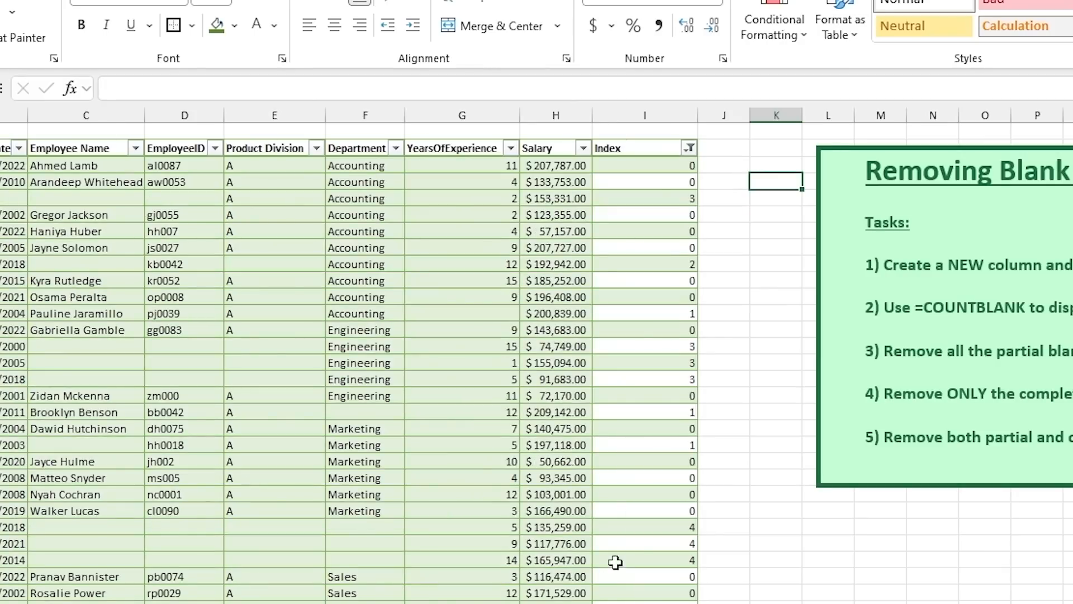
pyautogui.scroll(-4, 145, 297)
pyautogui.scroll(-6, 145, 297)
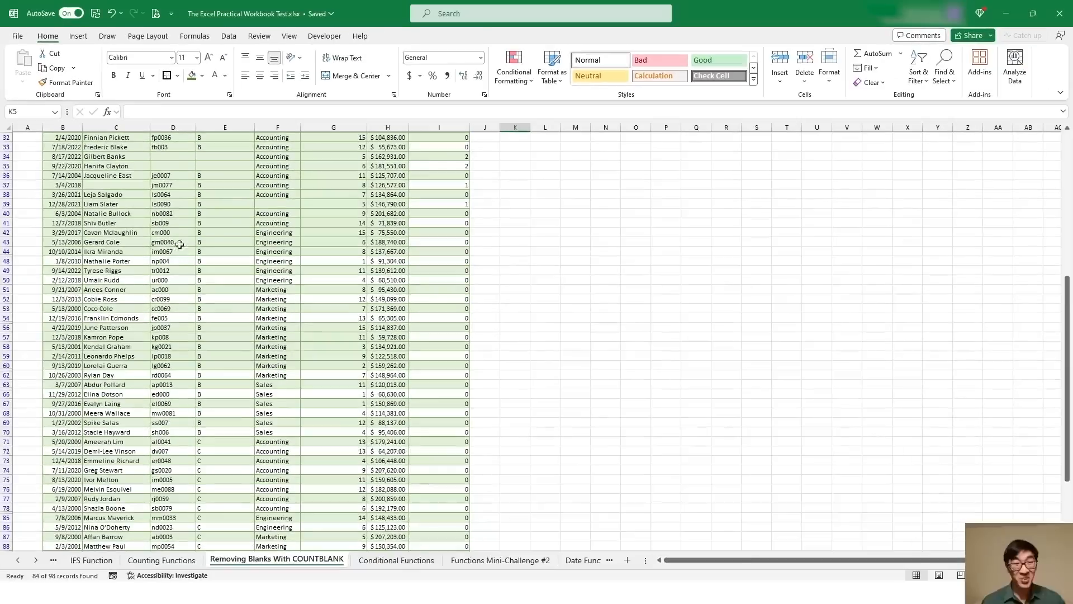
pyautogui.scroll(-5, 246, 384)
pyautogui.scroll(6, 511, 469)
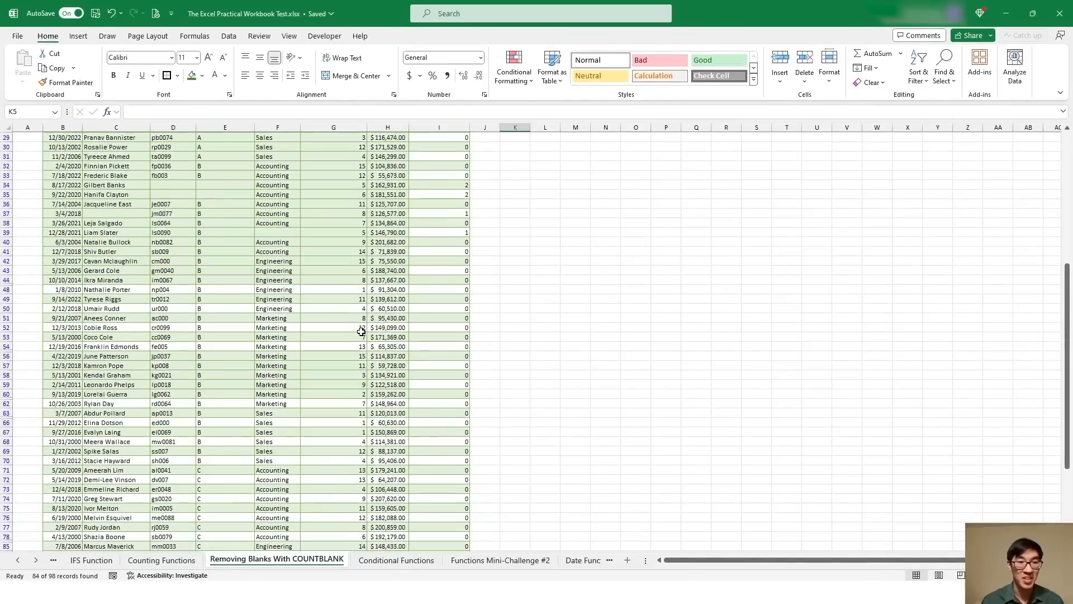
pyautogui.scroll(9, 362, 331)
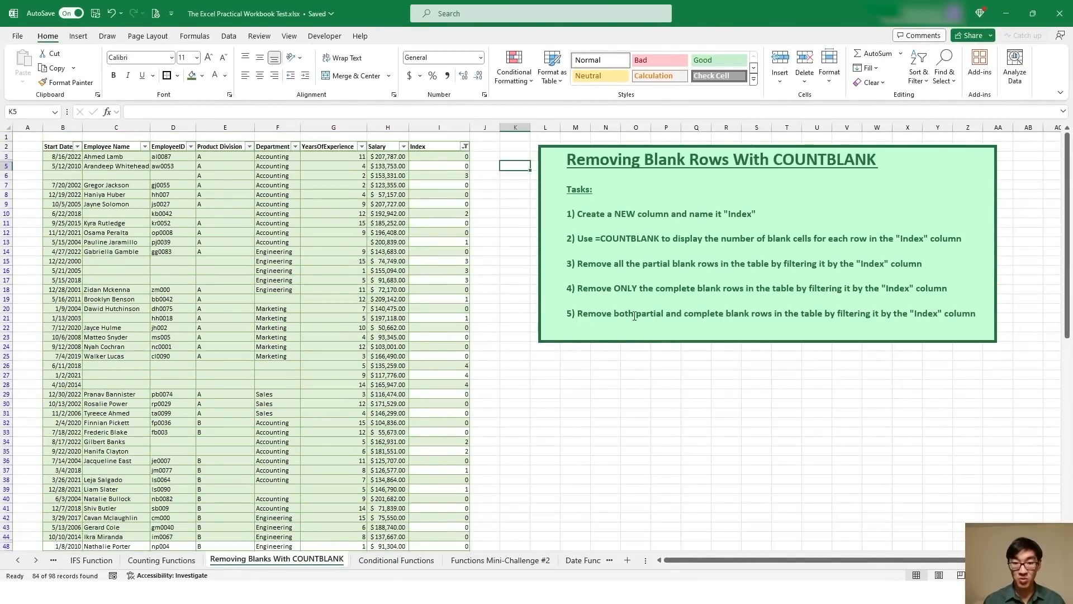
# Filter the Index column to show only the value 0, and check the table for remaining partial or complete blank rows.
pyautogui.click(465, 146)
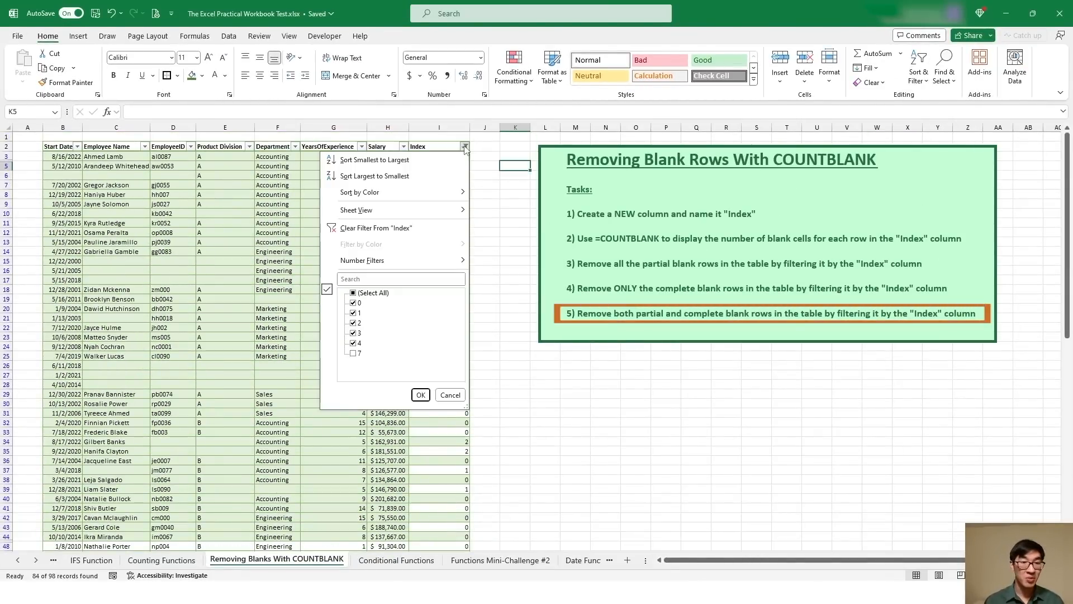
pyautogui.click(353, 293)
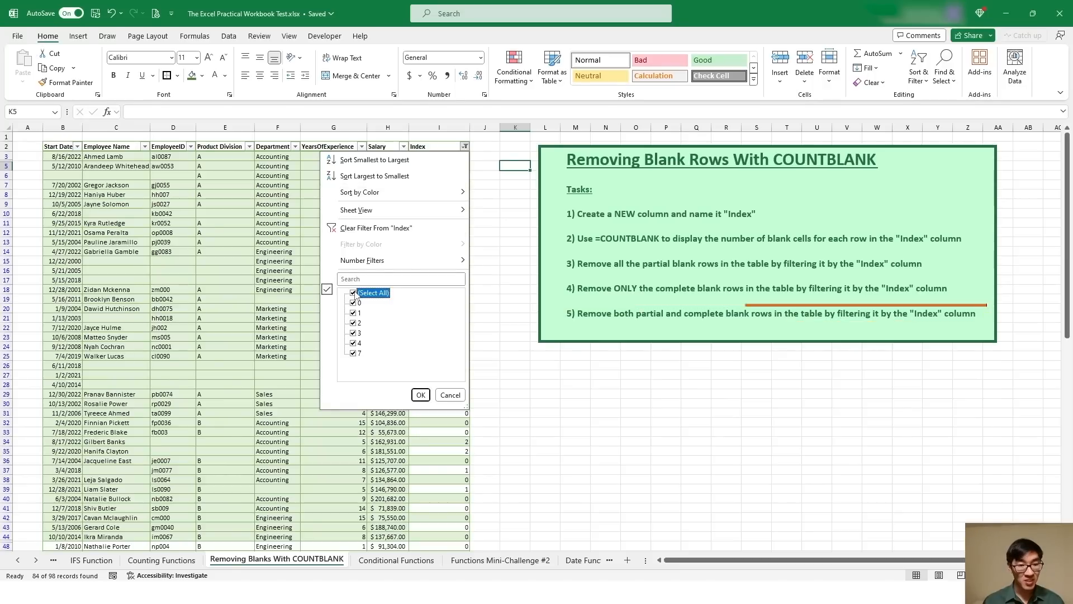
pyautogui.click(353, 304)
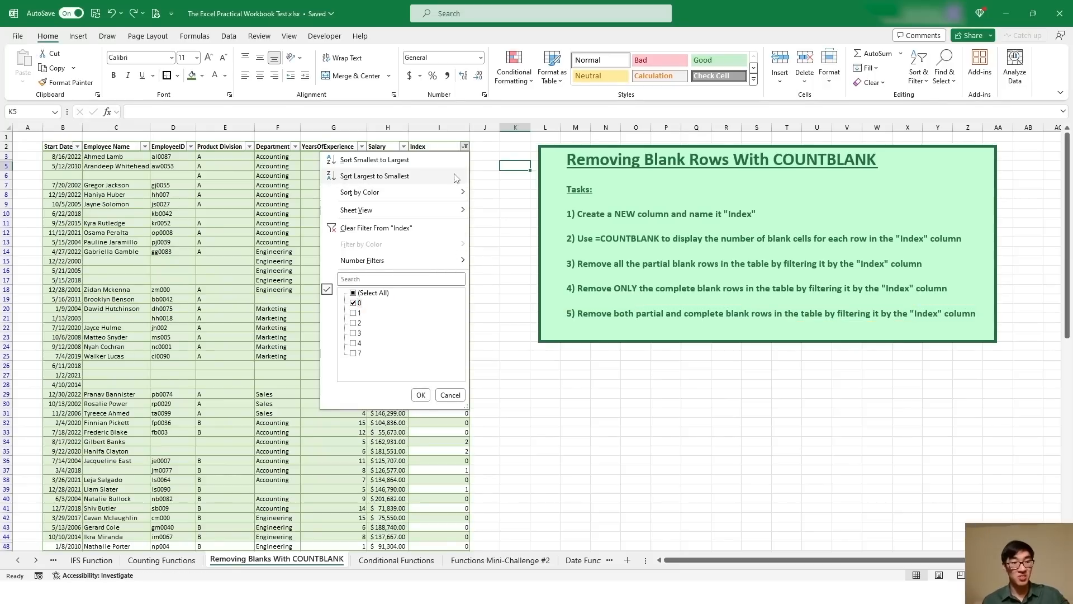
pyautogui.click(420, 395)
pyautogui.moveTo(455, 156); pyautogui.dragTo(467, 318)
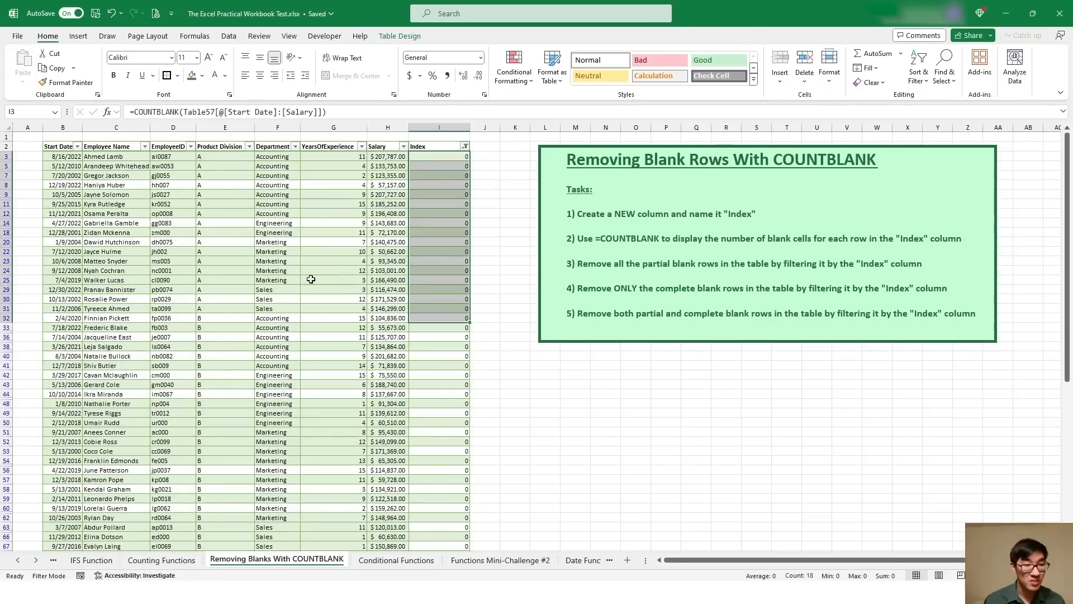
pyautogui.moveTo(146, 208); pyautogui.dragTo(360, 213)
pyautogui.scroll(-11, 360, 209)
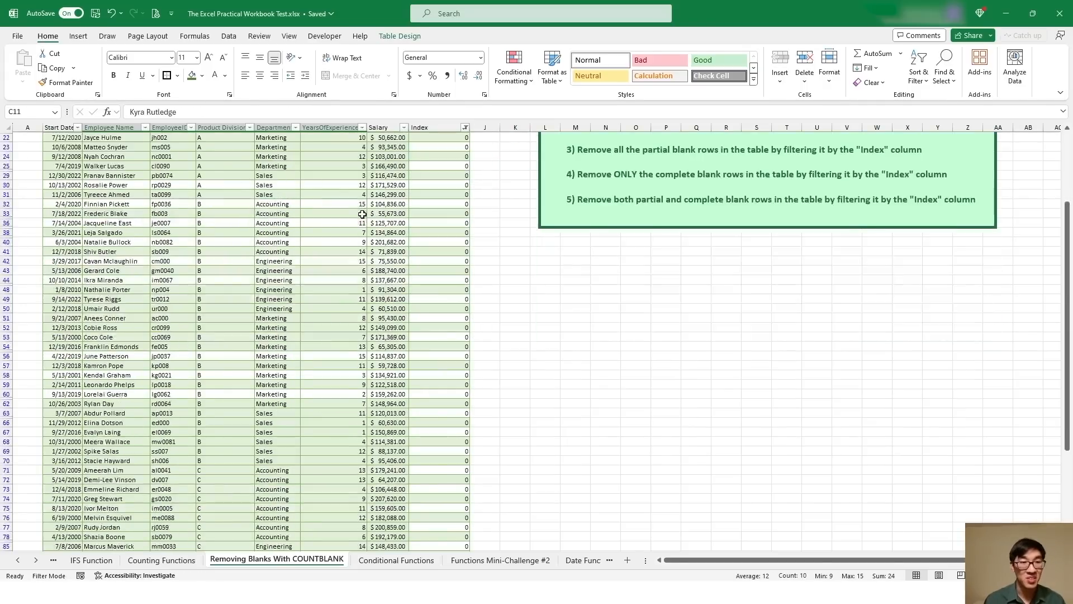
pyautogui.scroll(11, 342, 231)
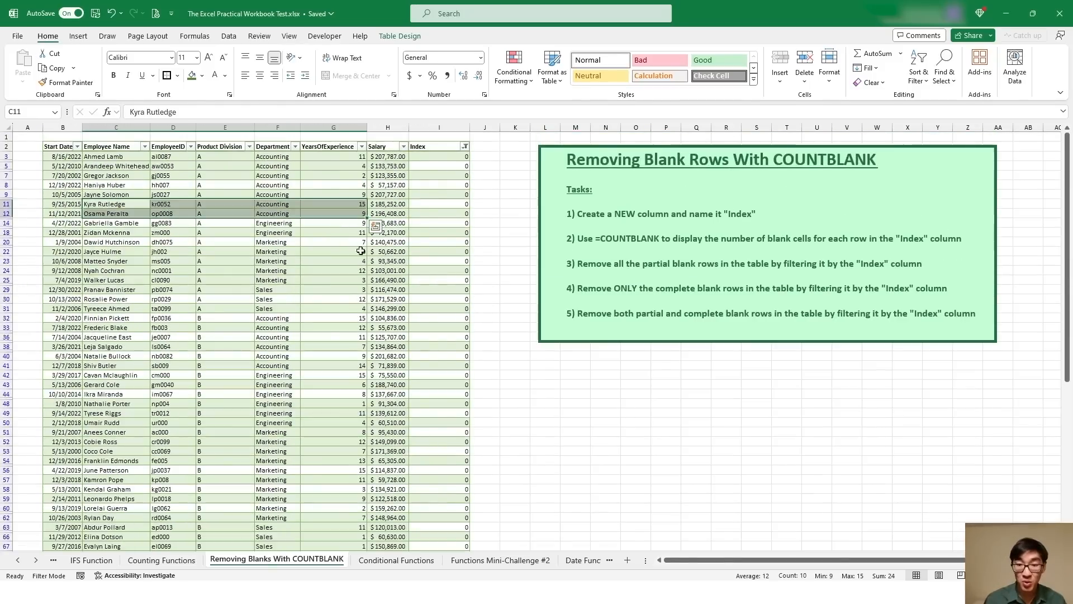
pyautogui.click(357, 262)
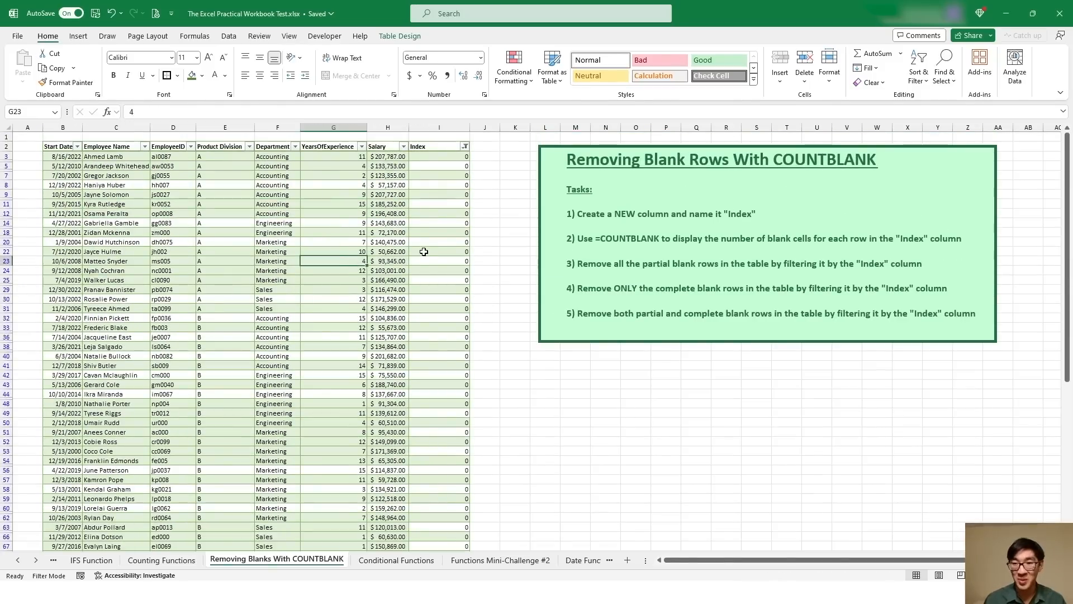
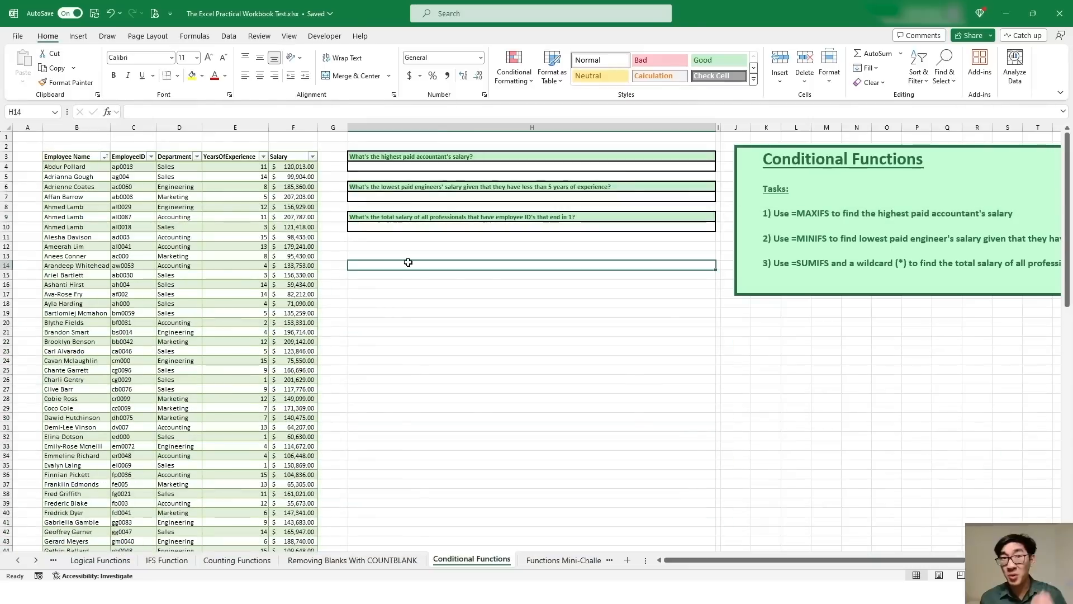
# Examine the employee table's column headings on the Conditional Functions sheet, from Employee Name to Salary.
pyautogui.click(257, 227)
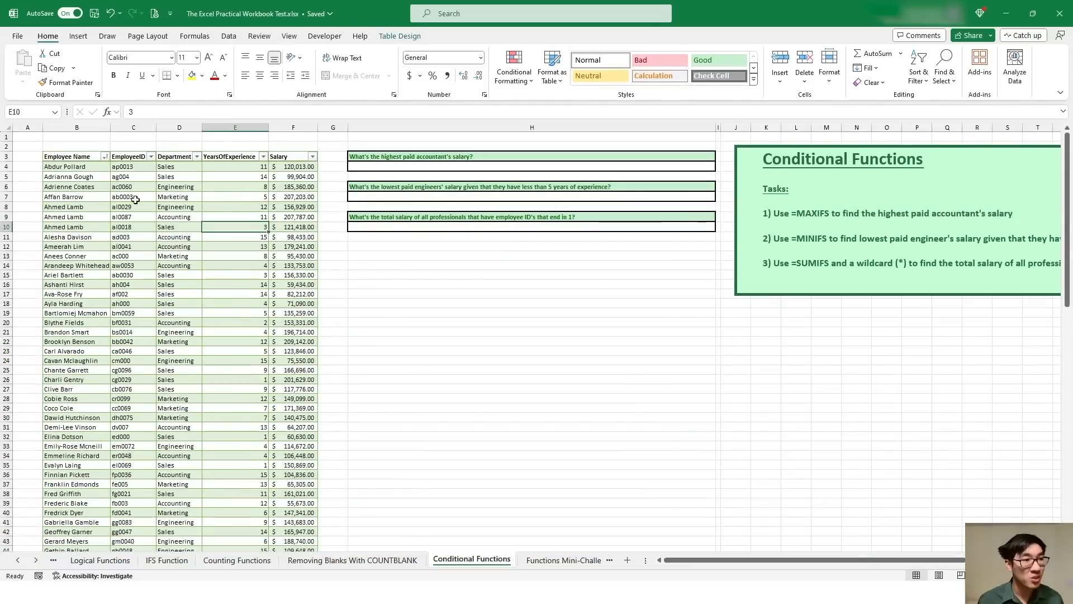
pyautogui.click(85, 157)
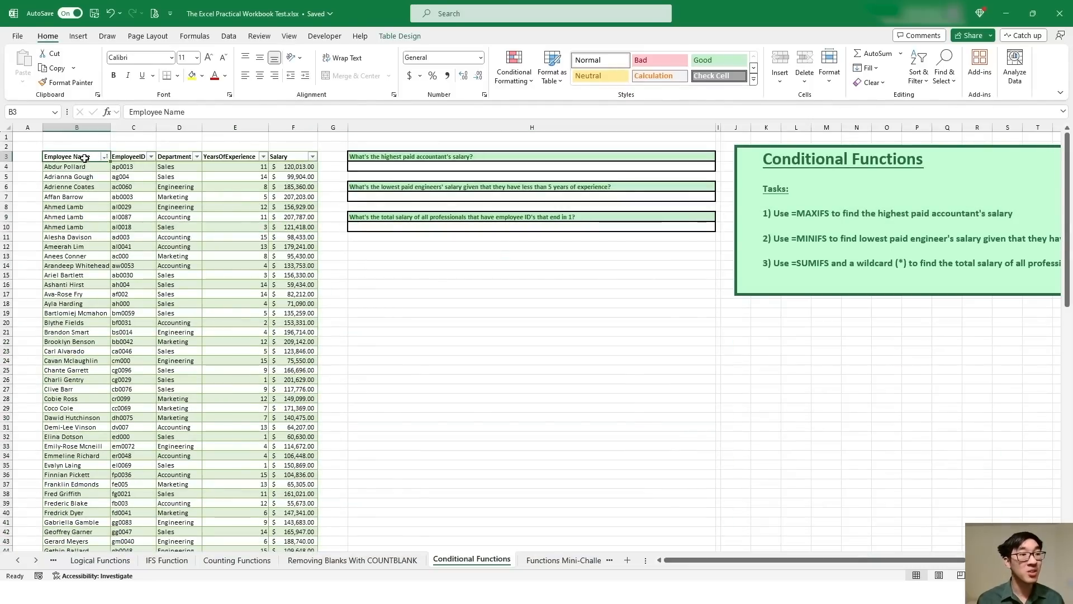
pyautogui.click(143, 160)
pyautogui.click(182, 161)
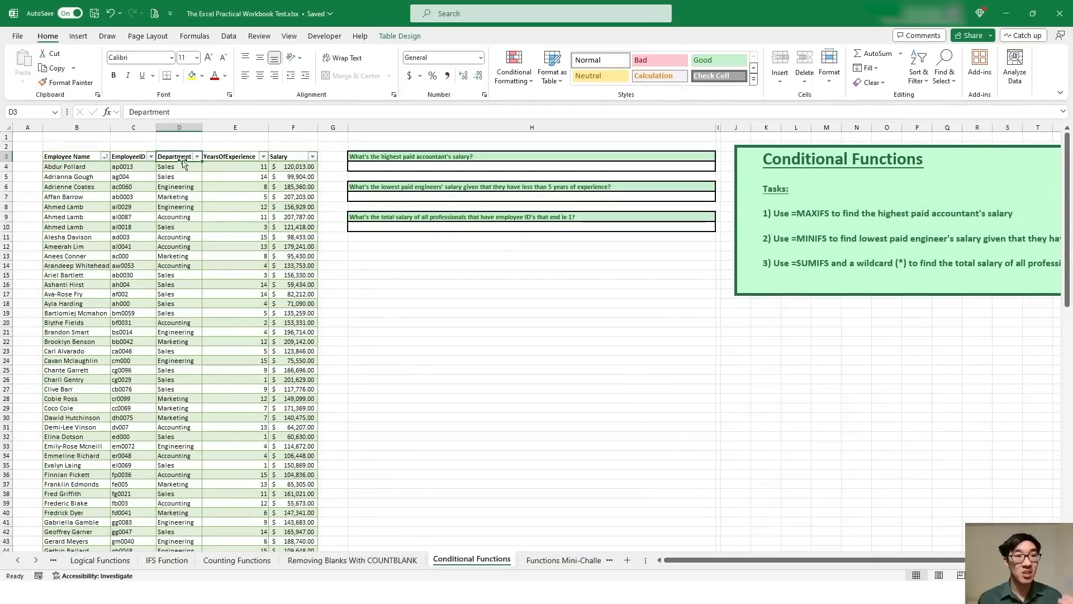
pyautogui.click(221, 158)
pyautogui.click(282, 157)
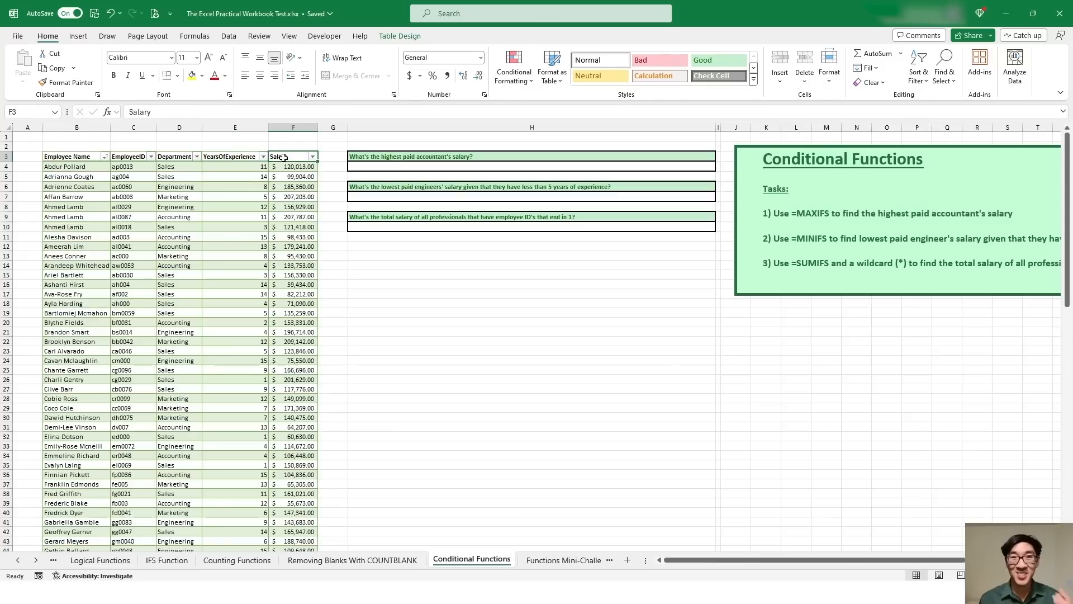
# Read the MAXIFS task and its question about the highest paid accountant's salary alongside the Salary column.
pyautogui.click(618, 265)
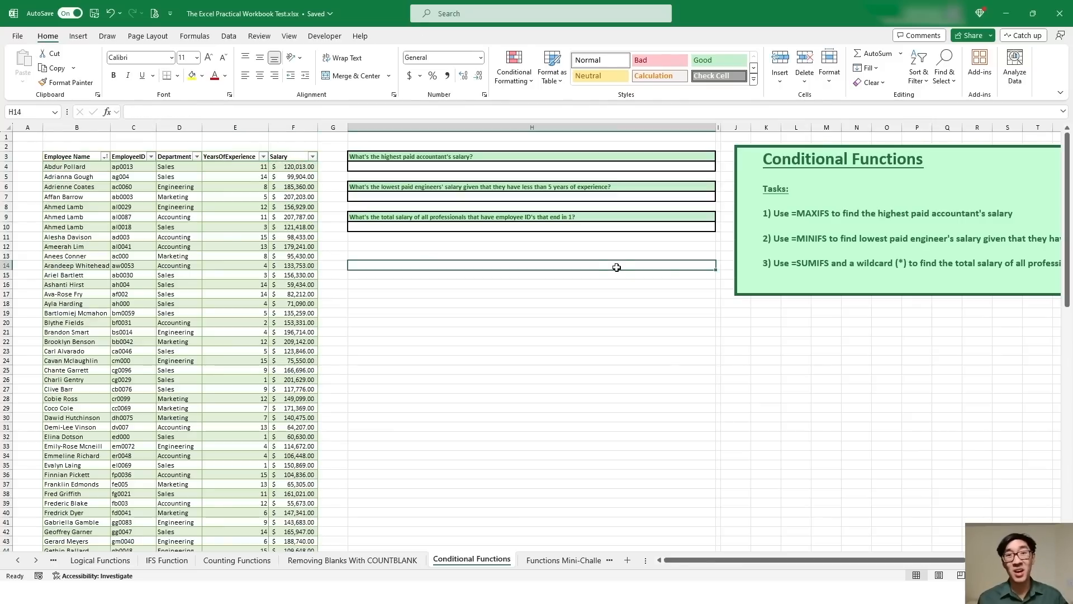
pyautogui.click(809, 209)
pyautogui.click(553, 265)
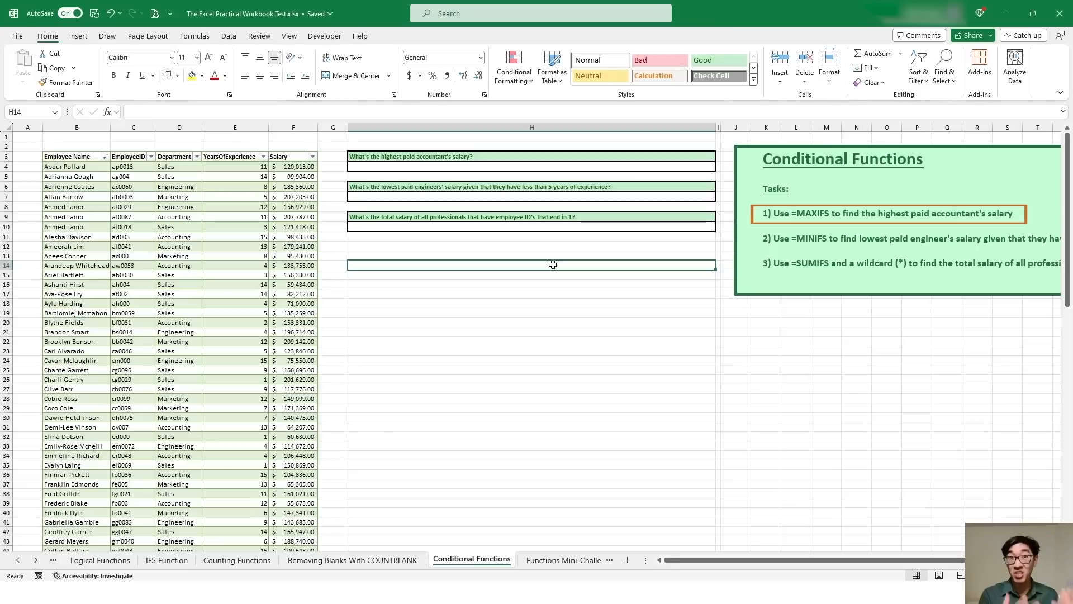
pyautogui.moveTo(288, 177); pyautogui.dragTo(288, 226)
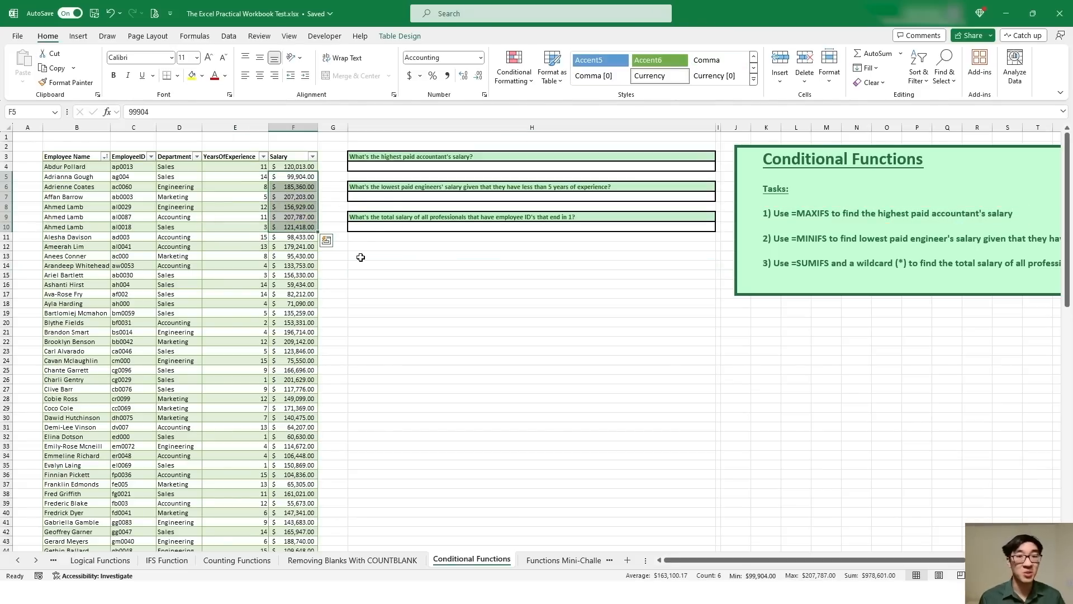
pyautogui.click(395, 264)
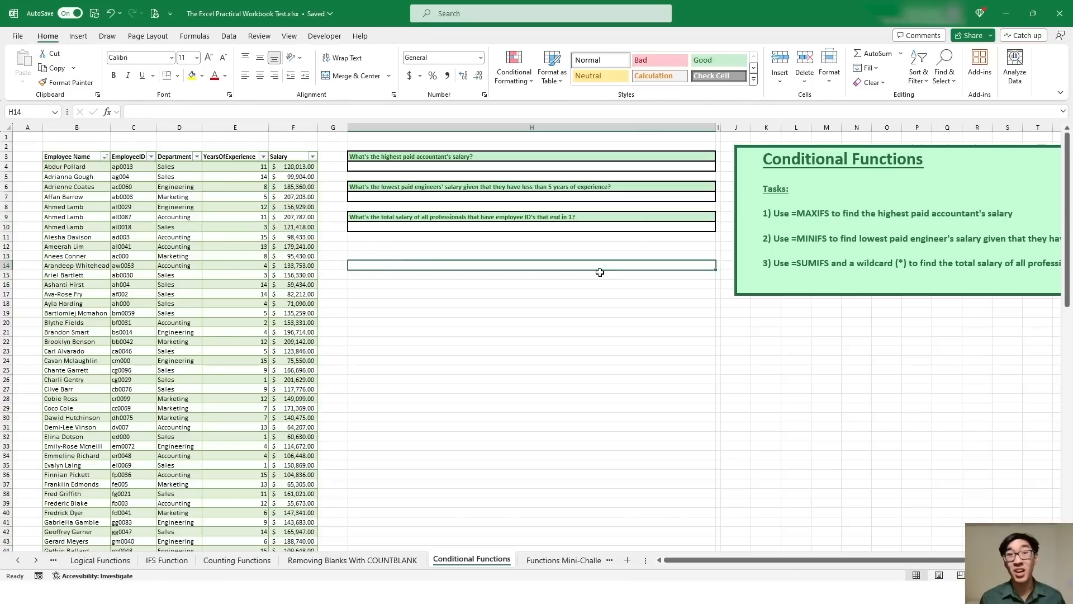
pyautogui.click(376, 160)
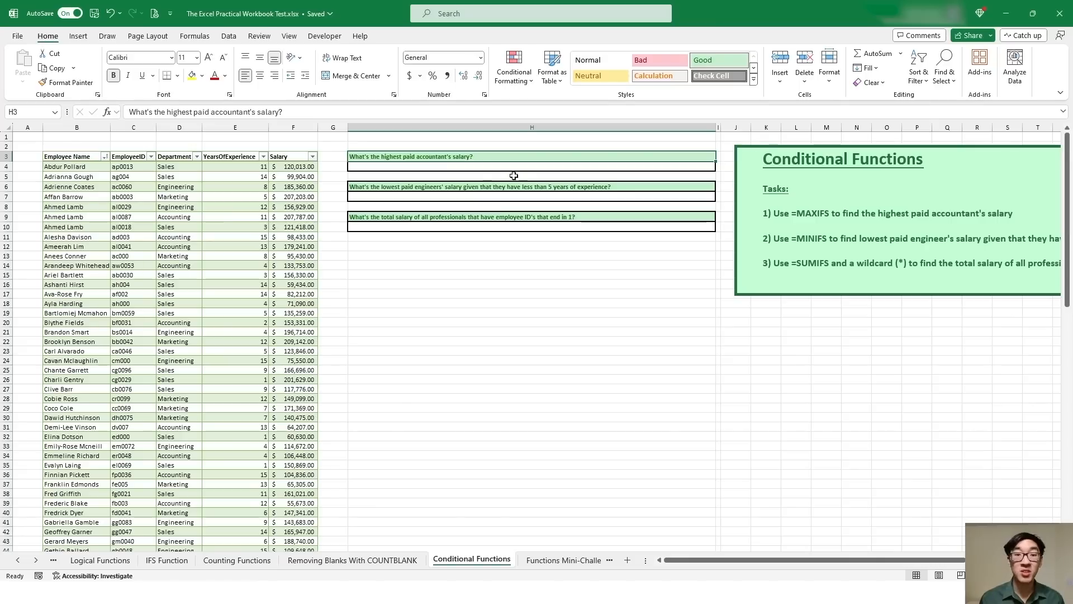
pyautogui.doubleClick(463, 157)
pyautogui.press('Escape')
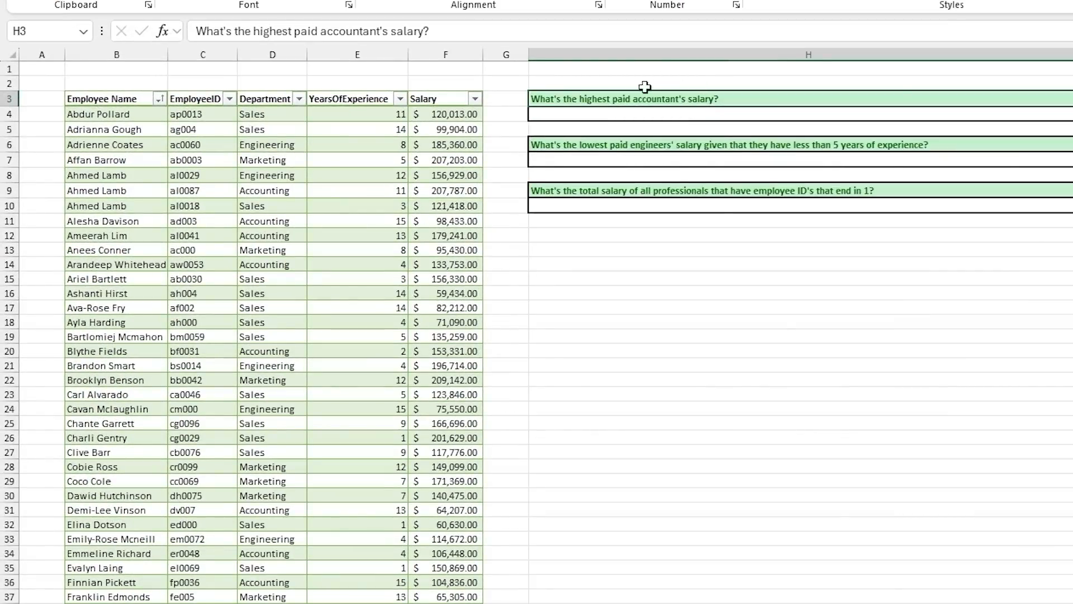
# Enter =MAXIFS(Conditional[Salary],Conditional[Department],"Accounting") in H4 to answer the highest paid accountant question.
pyautogui.click(629, 115)
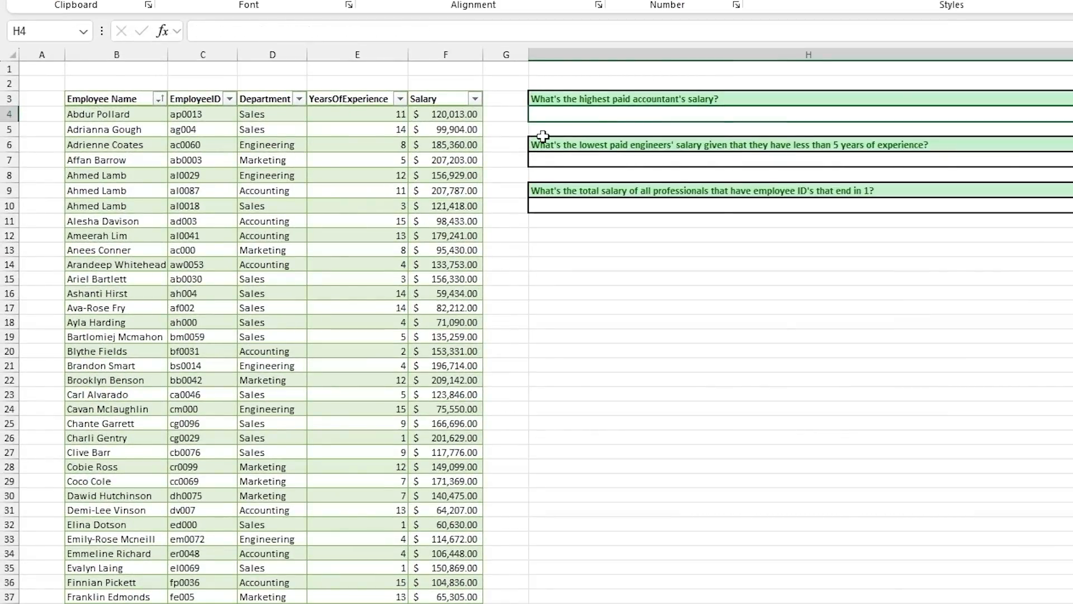
pyautogui.write('=')
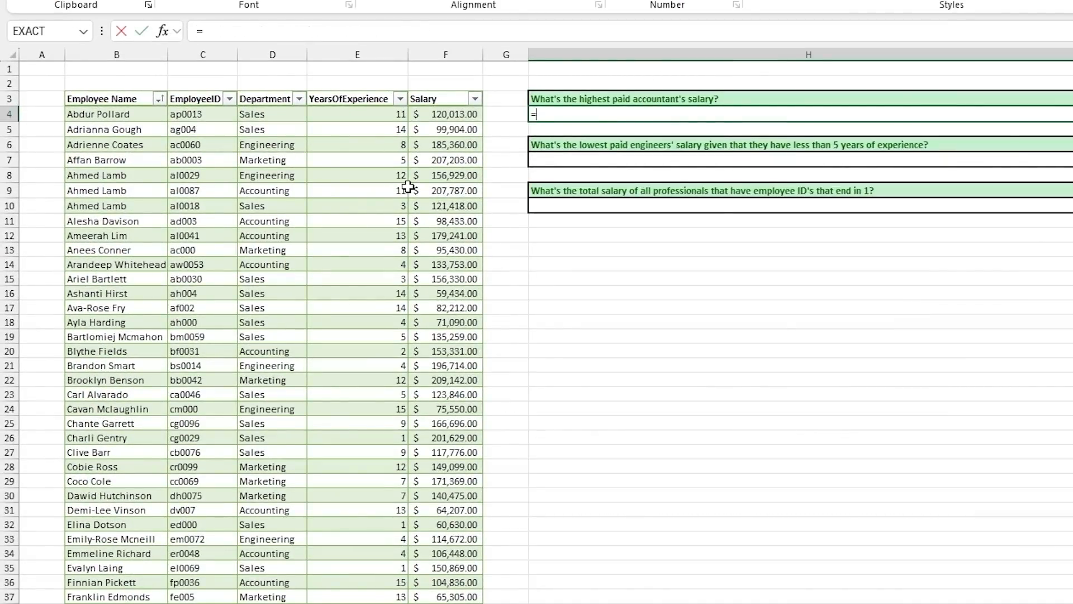
pyautogui.write('MAXIFS')
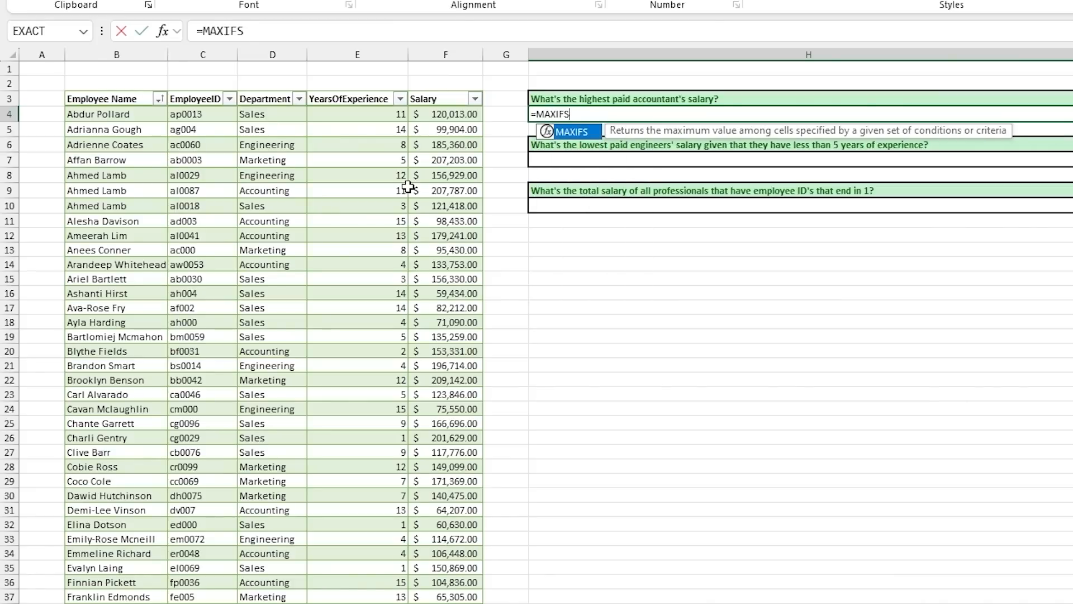
pyautogui.write('(')
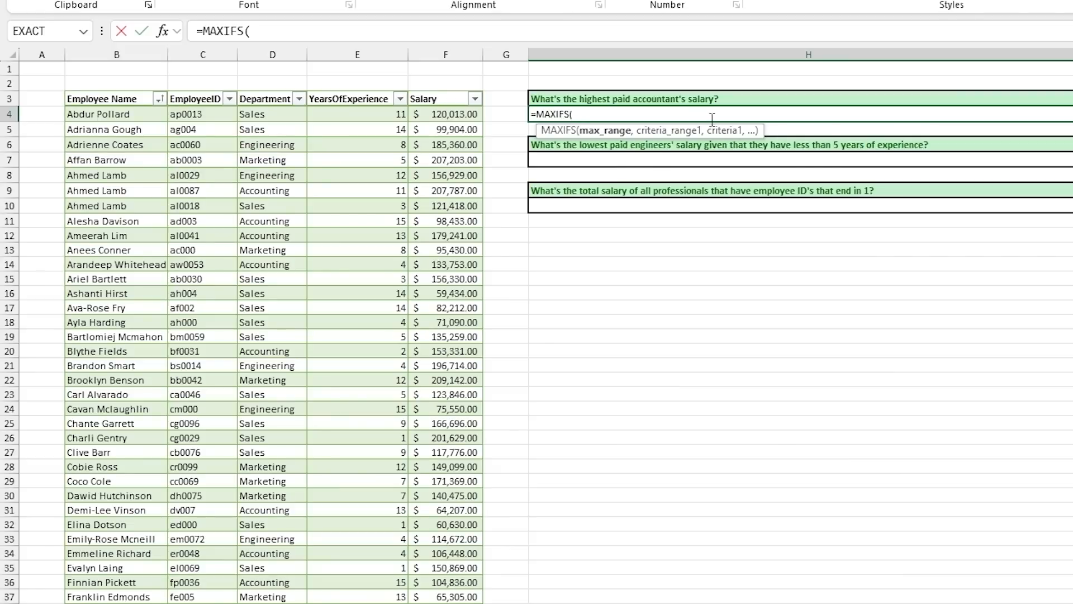
pyautogui.click(450, 91)
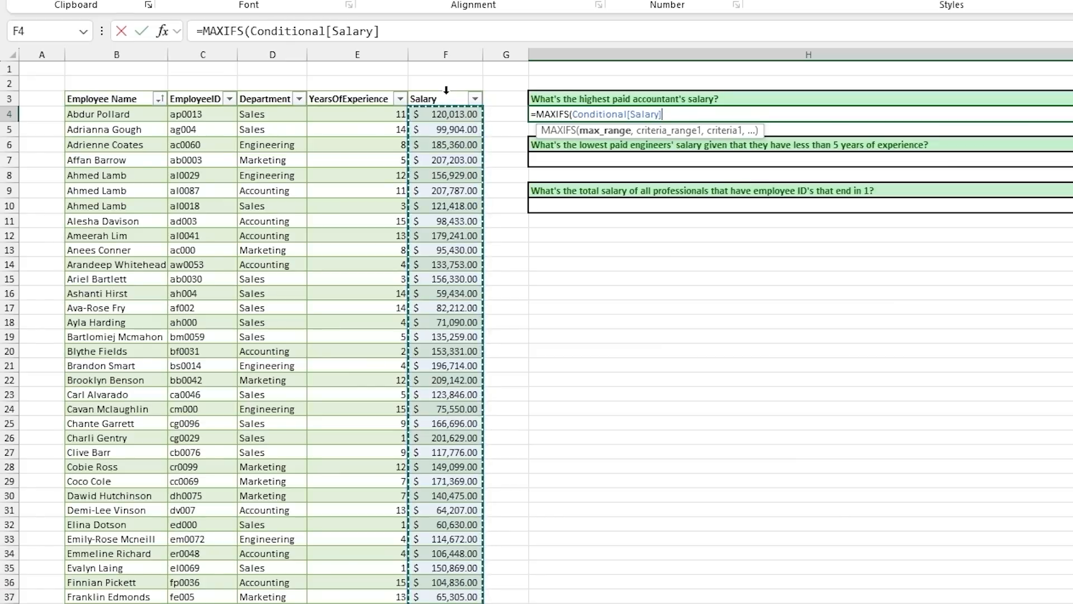
pyautogui.write(',')
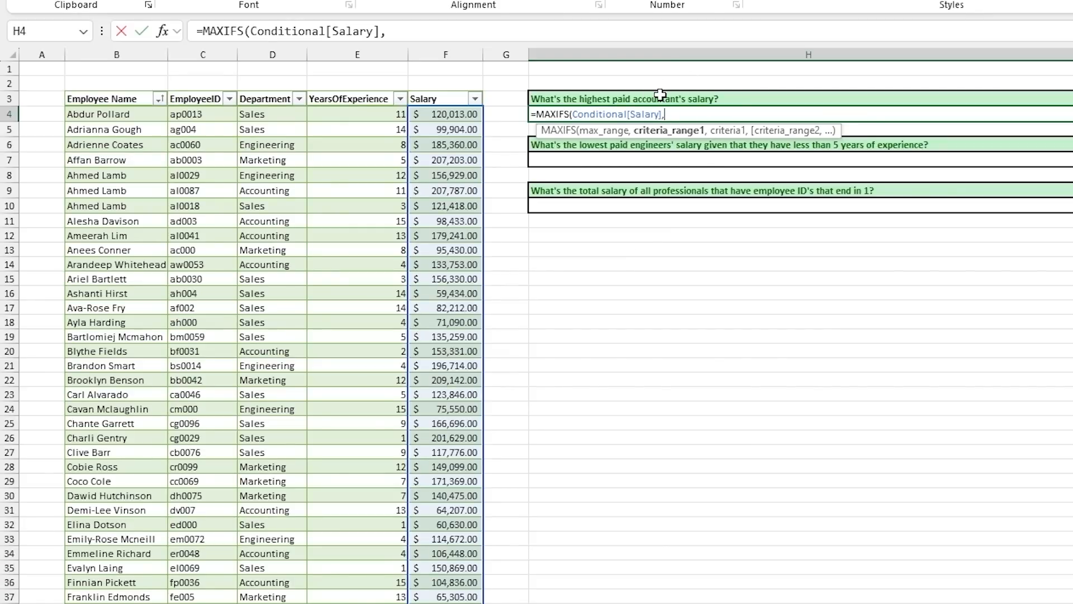
pyautogui.click(269, 88)
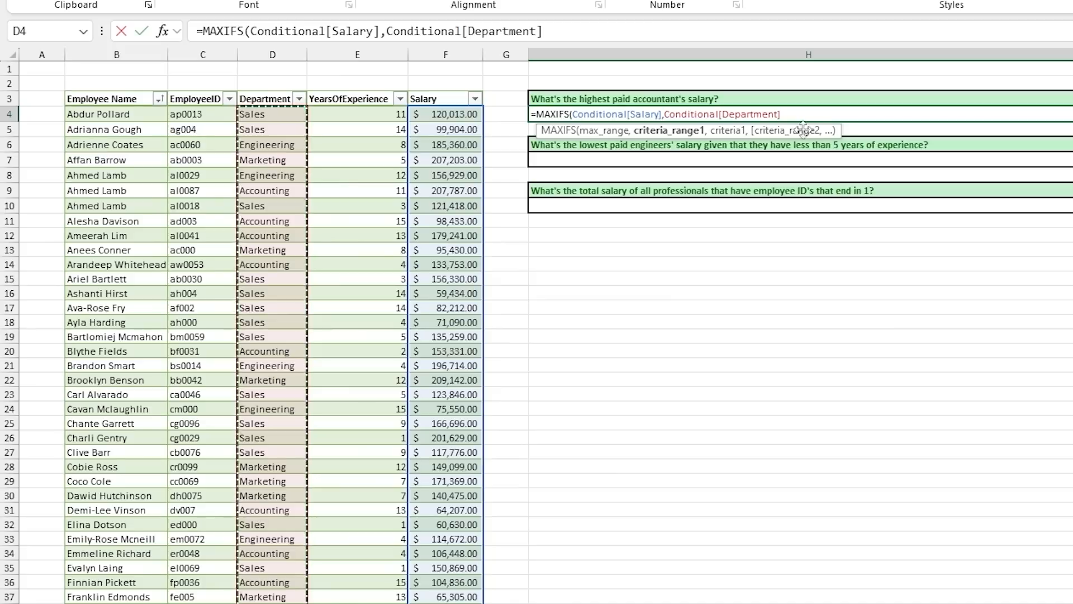
pyautogui.write(',')
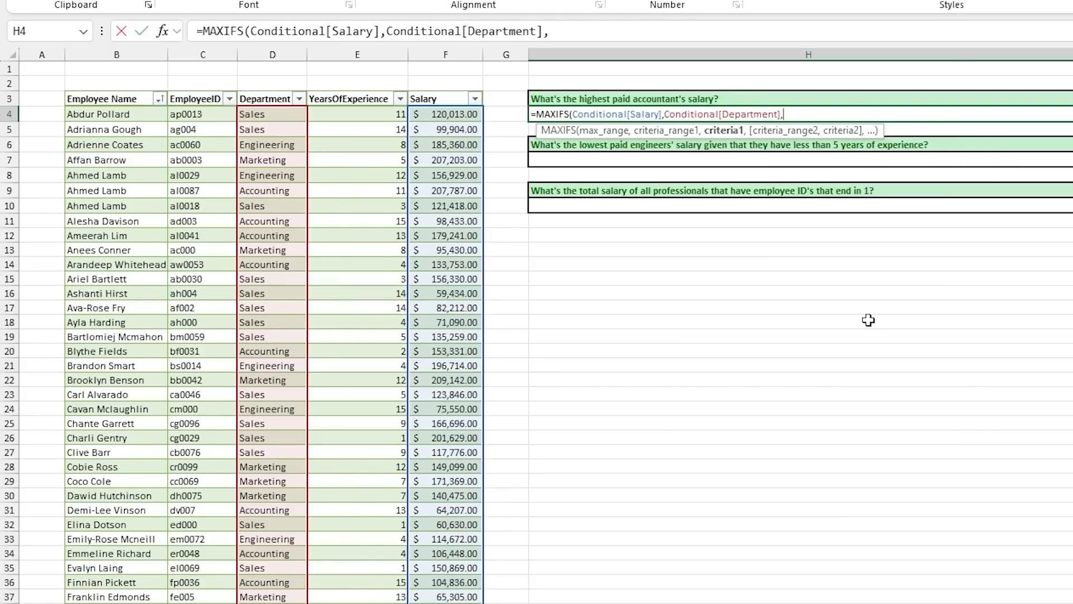
pyautogui.write('"Accounting')
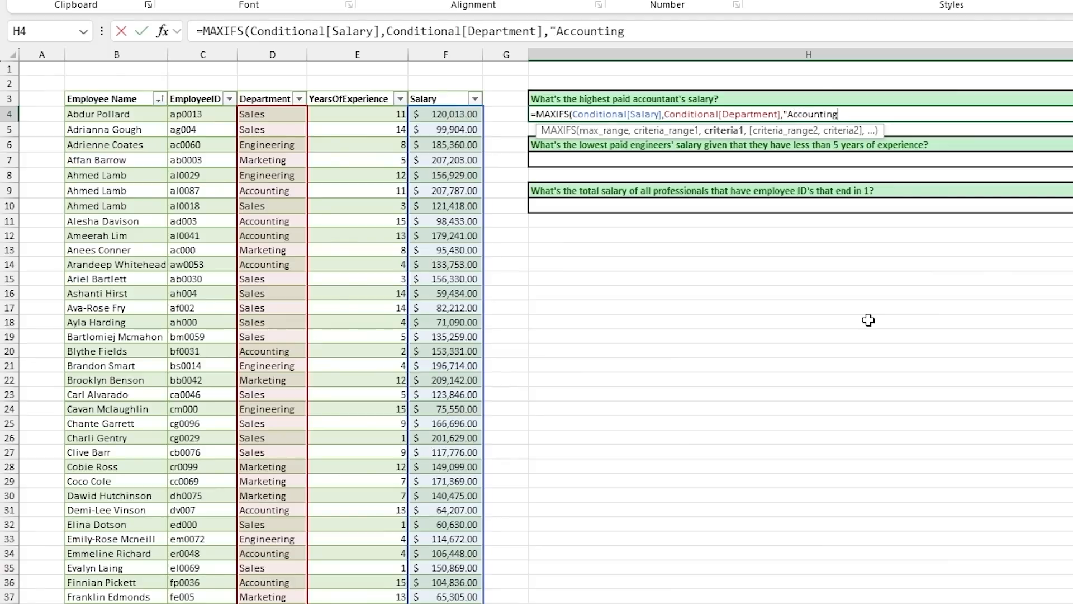
pyautogui.write('")')
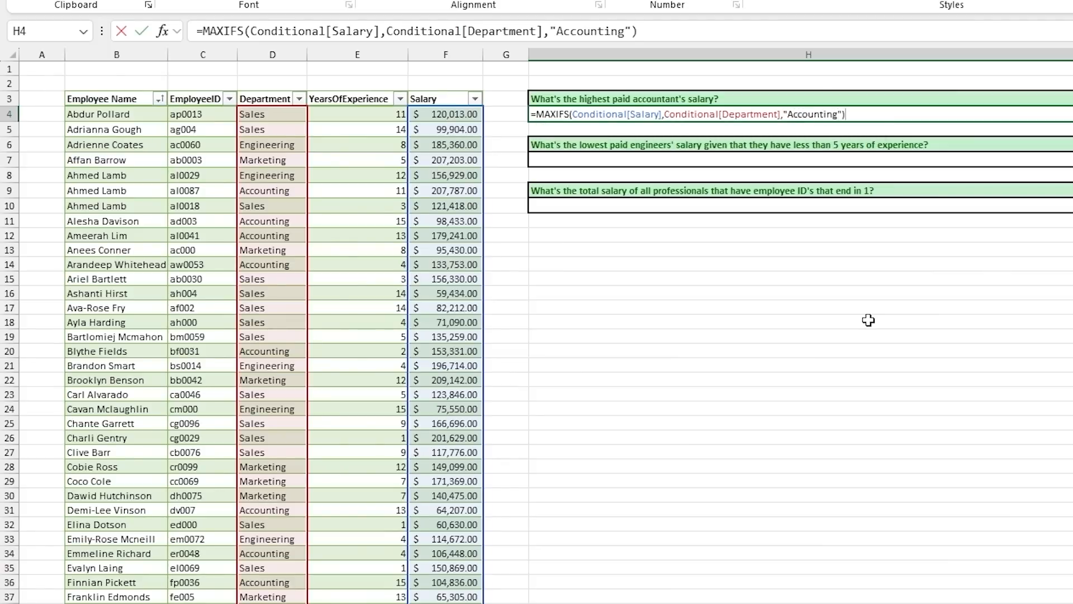
pyautogui.press('Return')
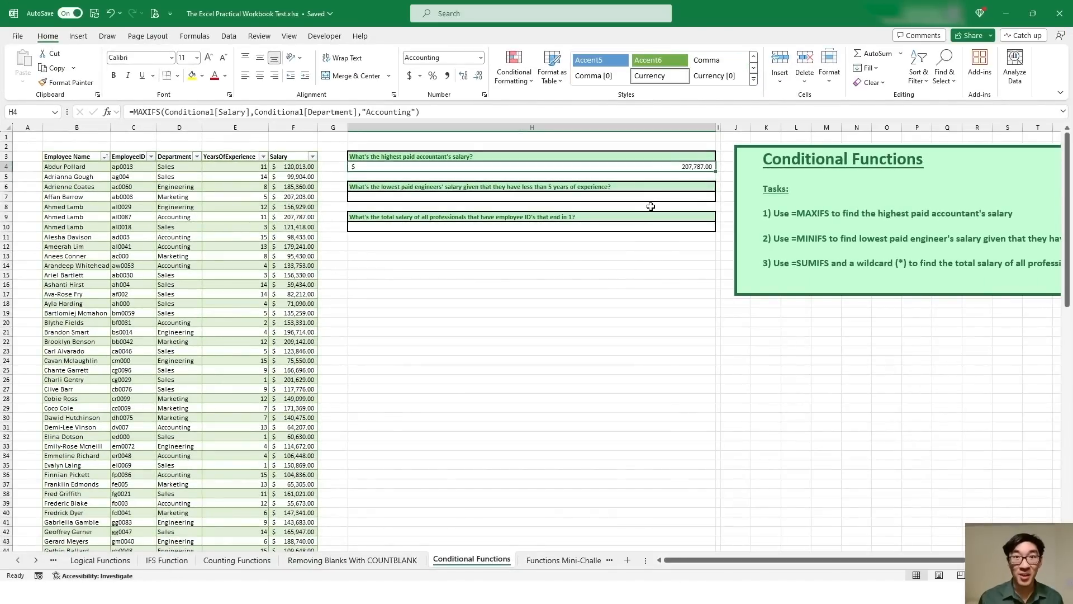
# Review the MAXIFS formula in H4 argument by argument: the max range, the criteria range and the criterion.
pyautogui.doubleClick(652, 166)
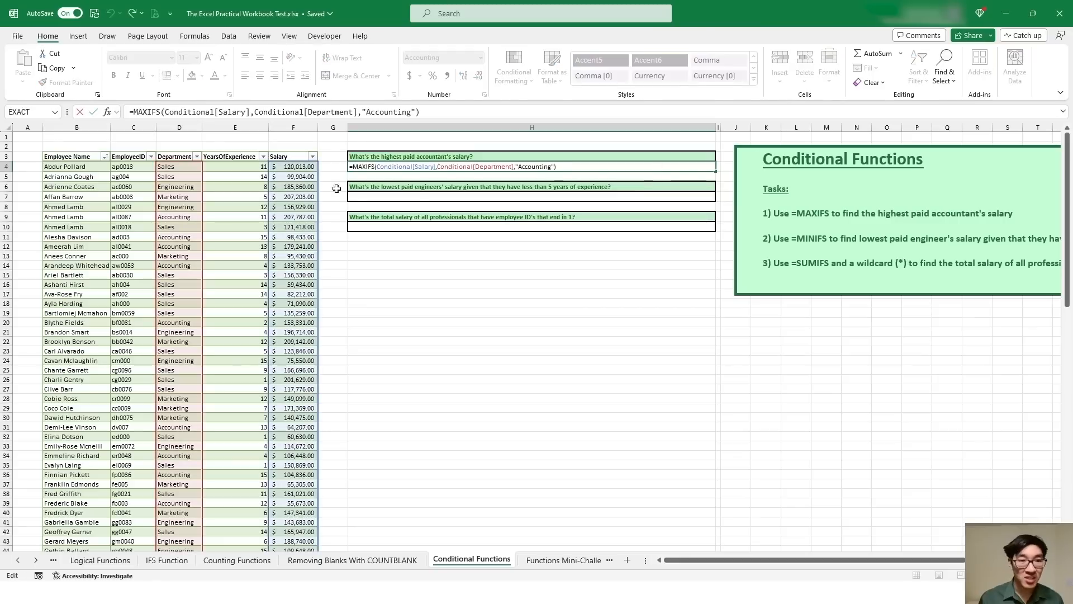
pyautogui.click(416, 167)
pyautogui.click(470, 167)
pyautogui.click(526, 166)
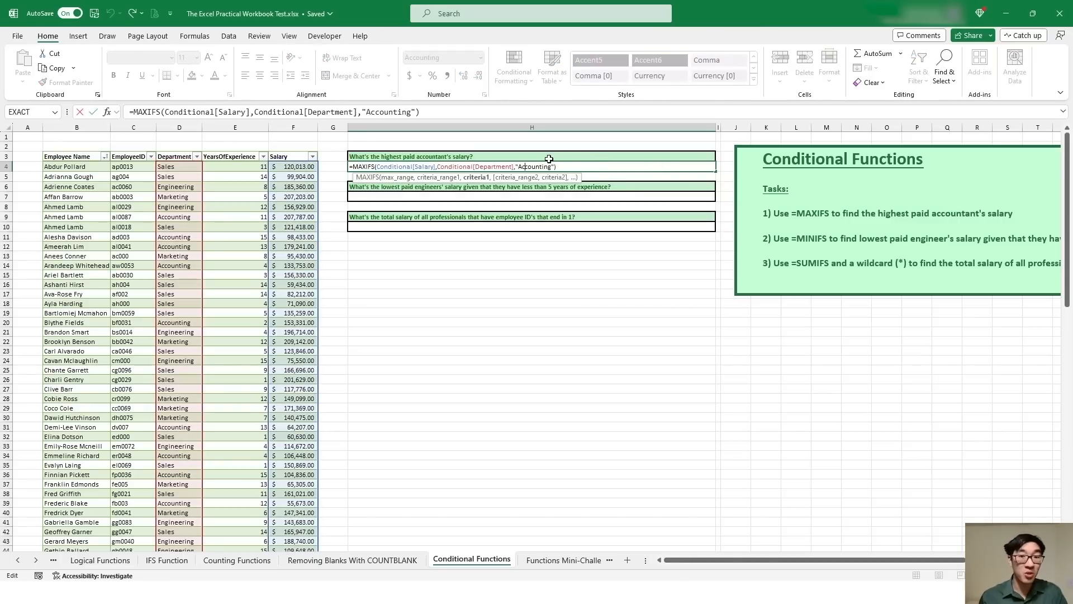
pyautogui.click(419, 167)
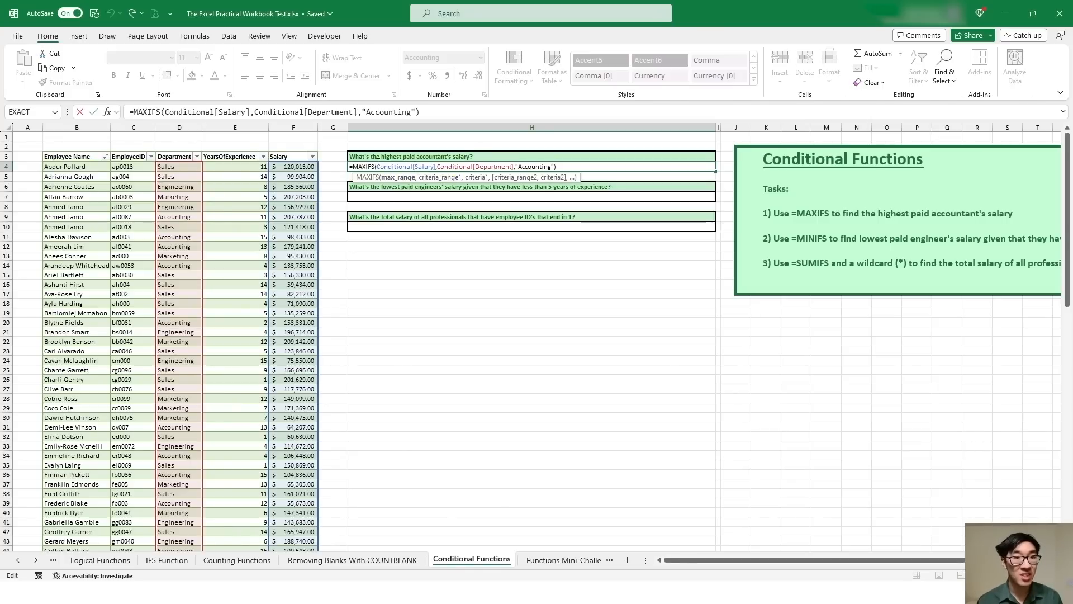
pyautogui.click(467, 167)
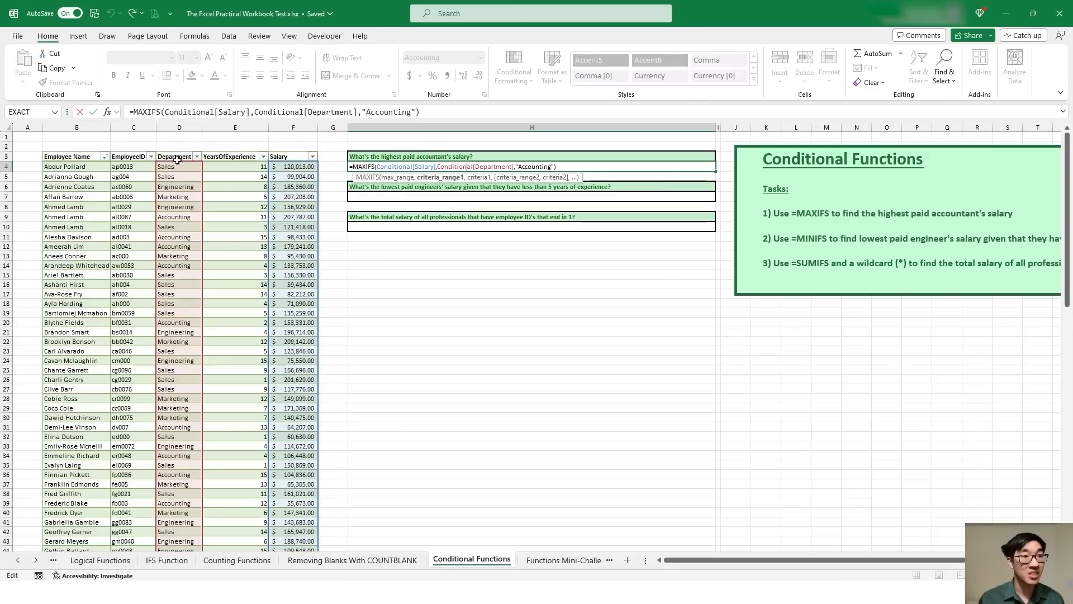
pyautogui.click(532, 166)
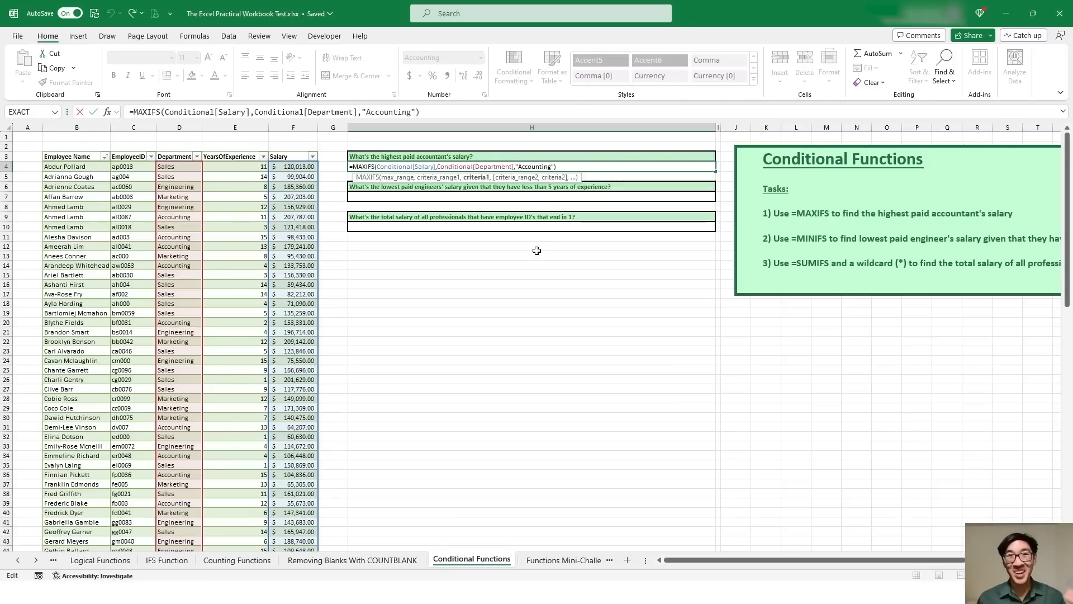
pyautogui.click(542, 202)
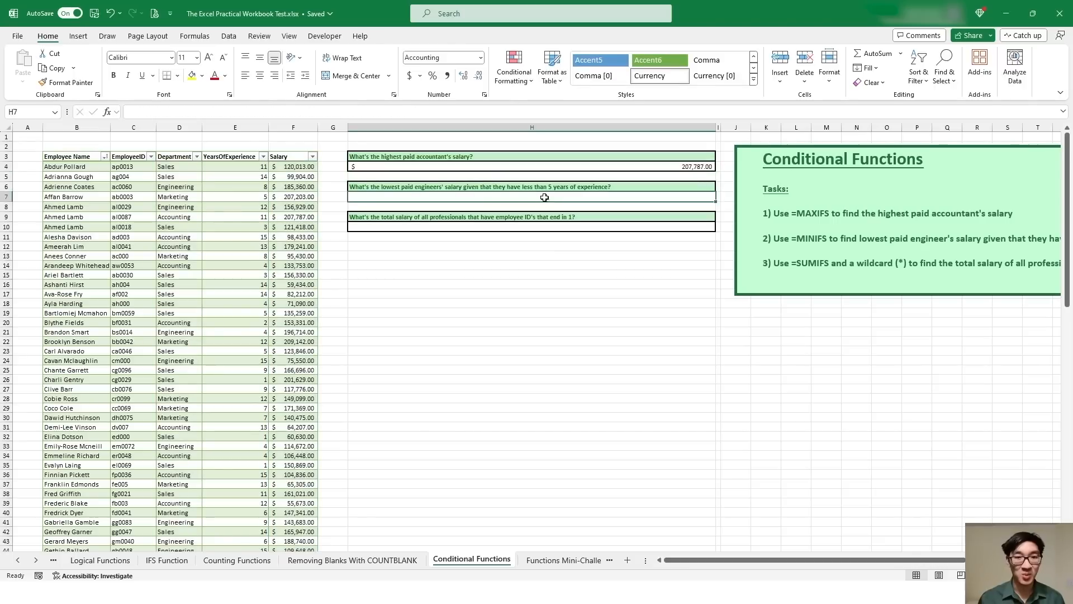
# Read the MINIFS task and its question in H6, noting the engineer and less-than-5-years-of-experience conditions.
pyautogui.doubleClick(805, 239)
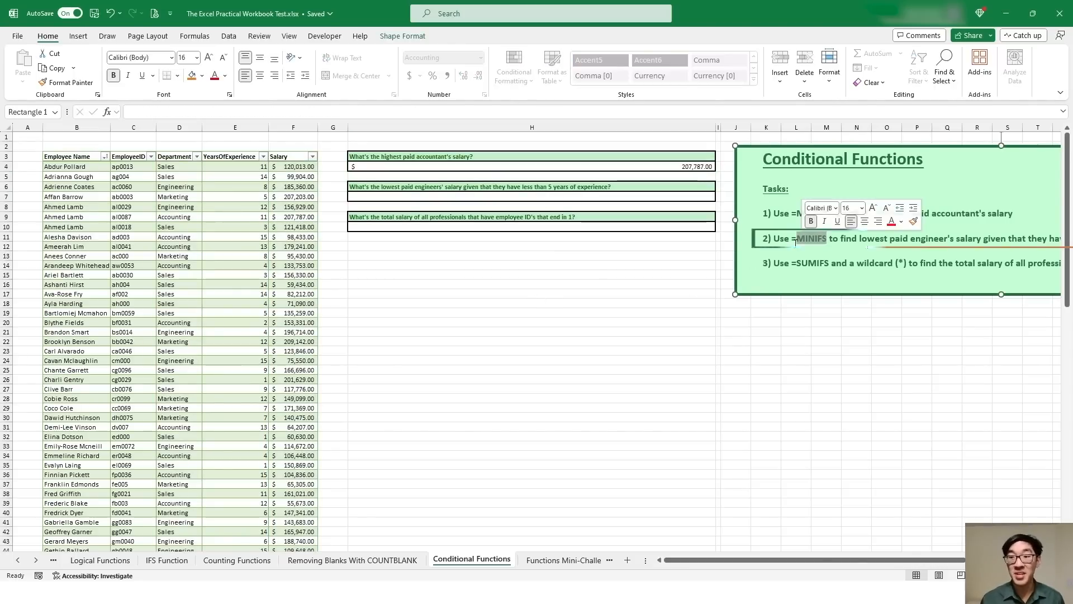
pyautogui.click(565, 281)
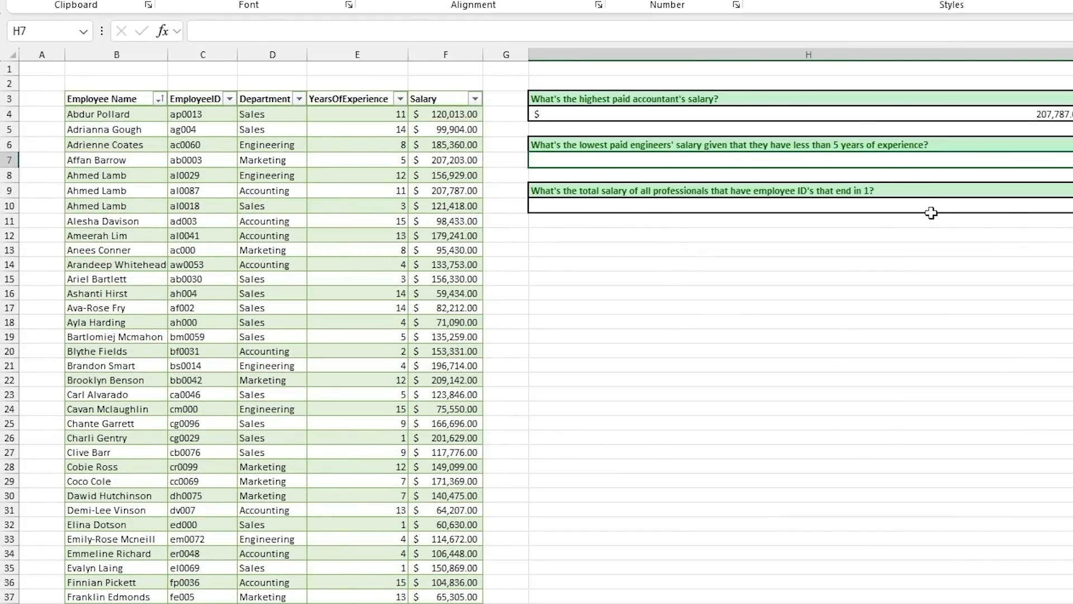
pyautogui.click(700, 149)
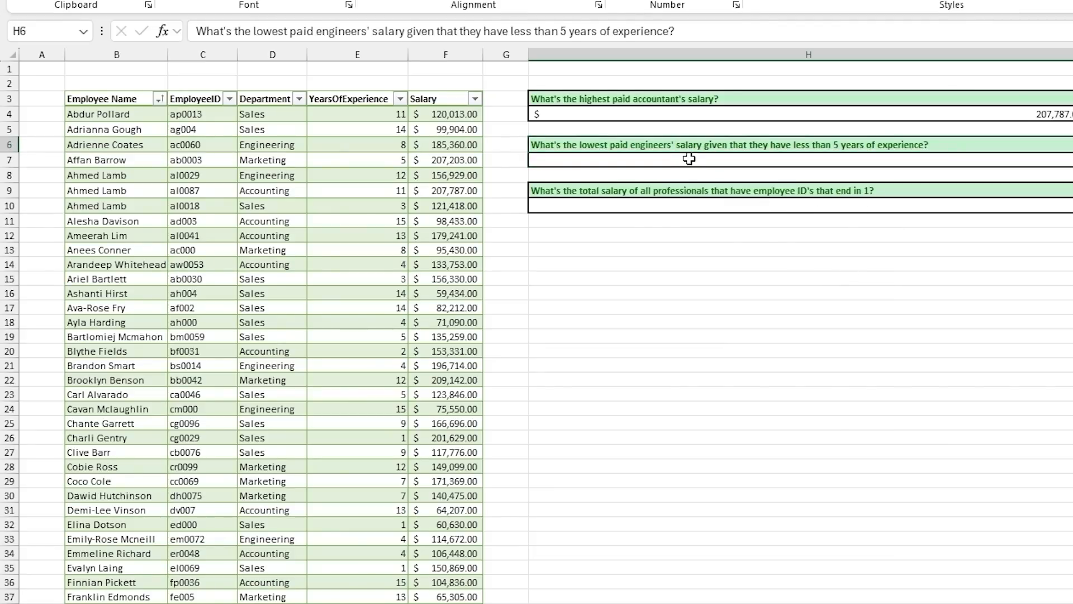
pyautogui.doubleClick(646, 145)
pyautogui.doubleClick(648, 145)
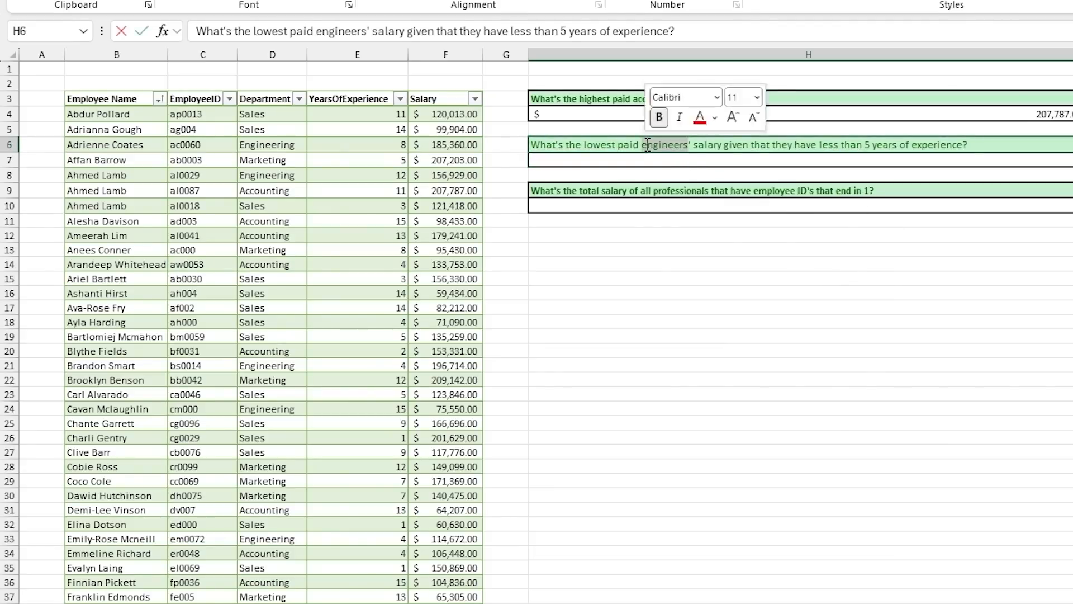
pyautogui.click(858, 146)
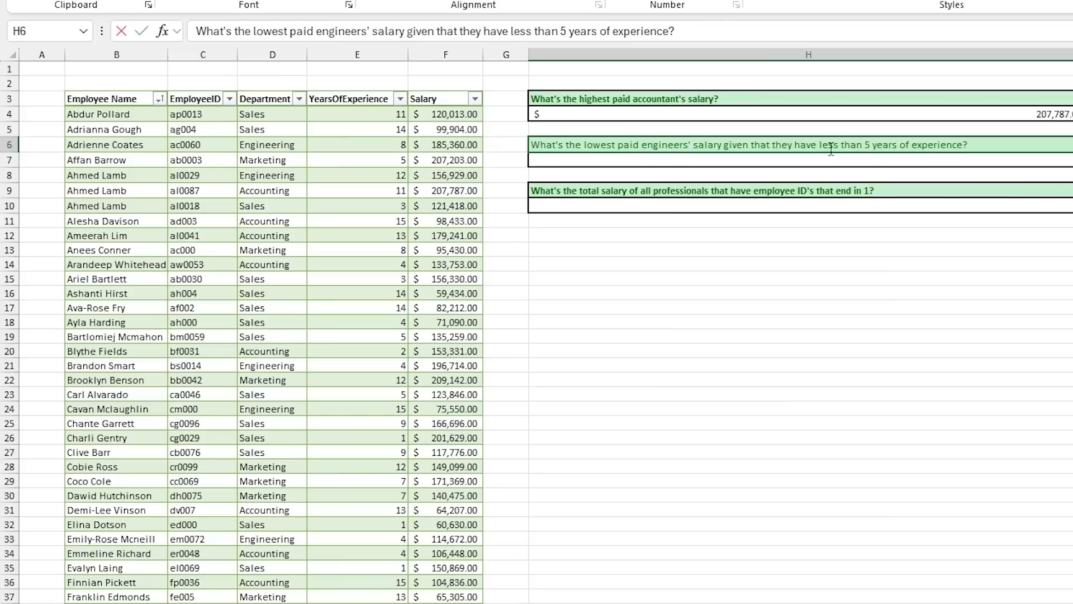
pyautogui.moveTo(820, 150); pyautogui.dragTo(972, 152)
pyautogui.press('Escape')
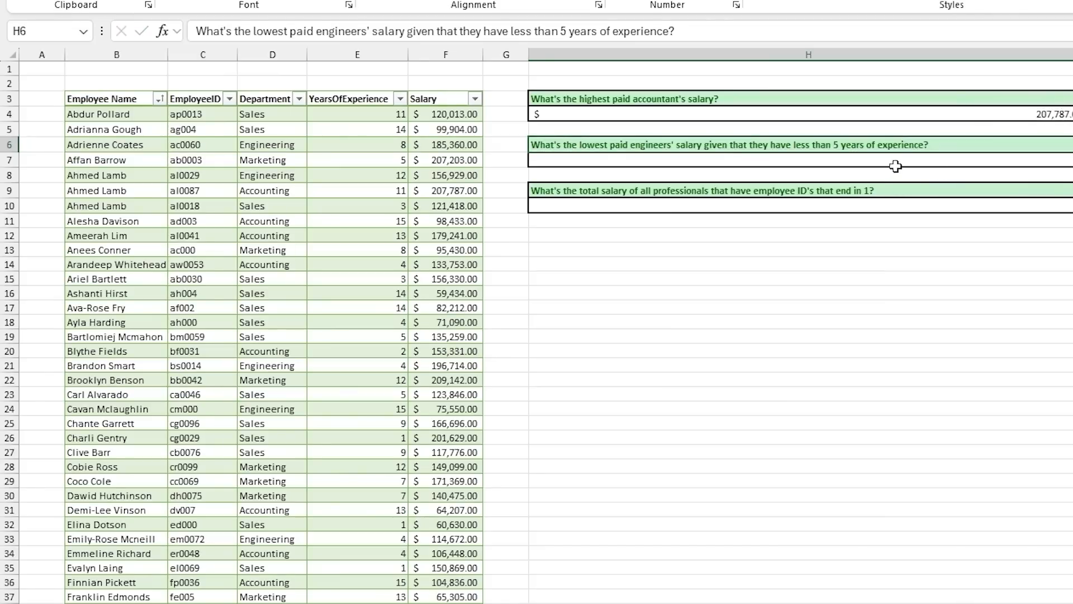
# Enter =MINIFS(Conditional[Salary],Conditional[Department],"Engineering",Conditional[YearsOfExperience],"<5") in H7 to answer the lowest paid engineer question.
pyautogui.click(894, 163)
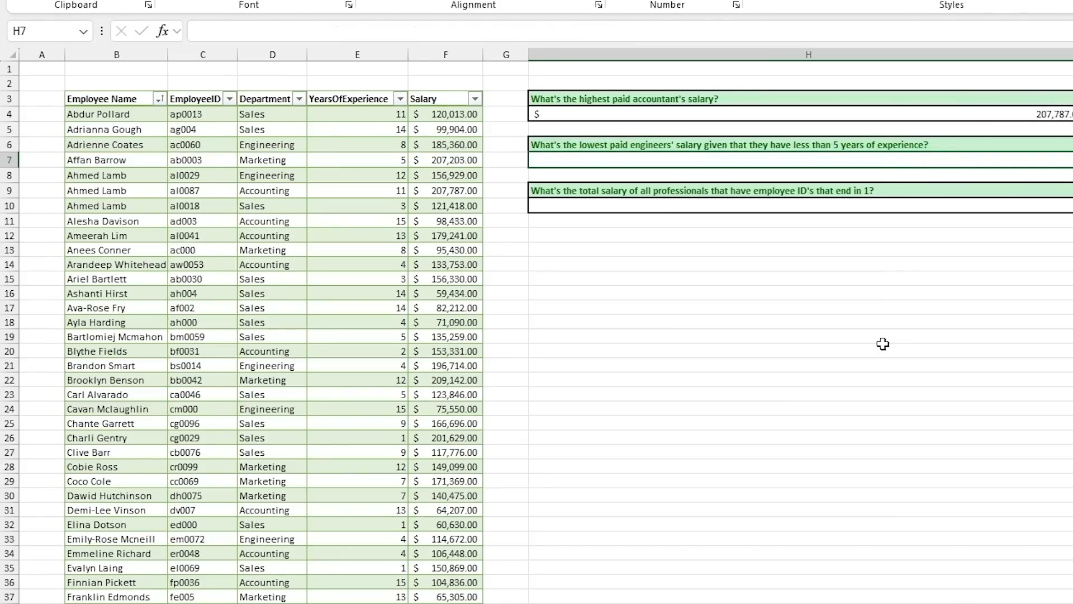
pyautogui.write('=MINIFS(')
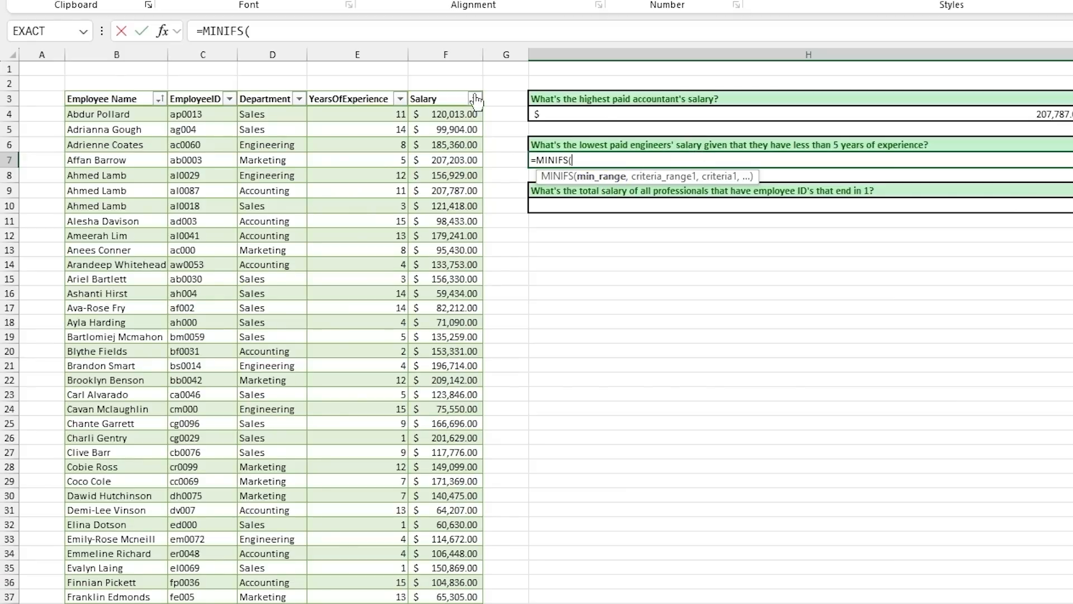
pyautogui.click(456, 90)
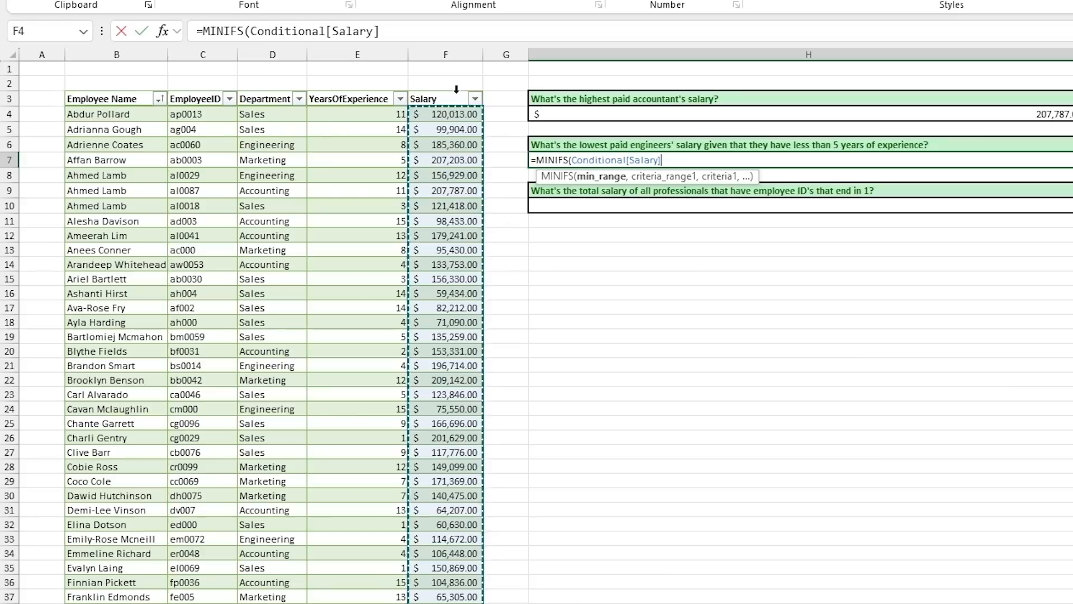
pyautogui.write(',')
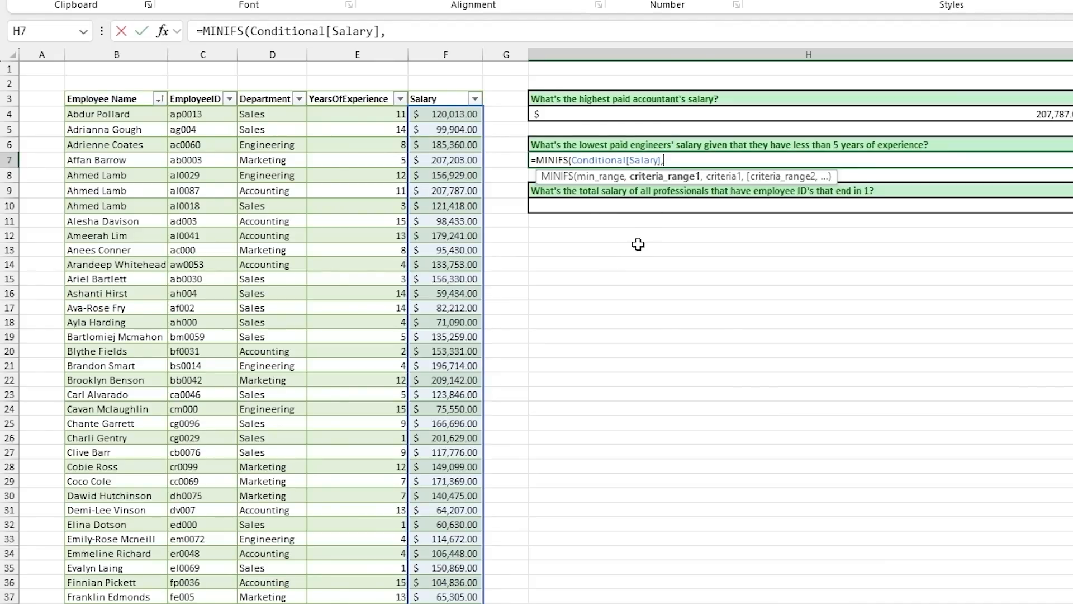
pyautogui.click(273, 95)
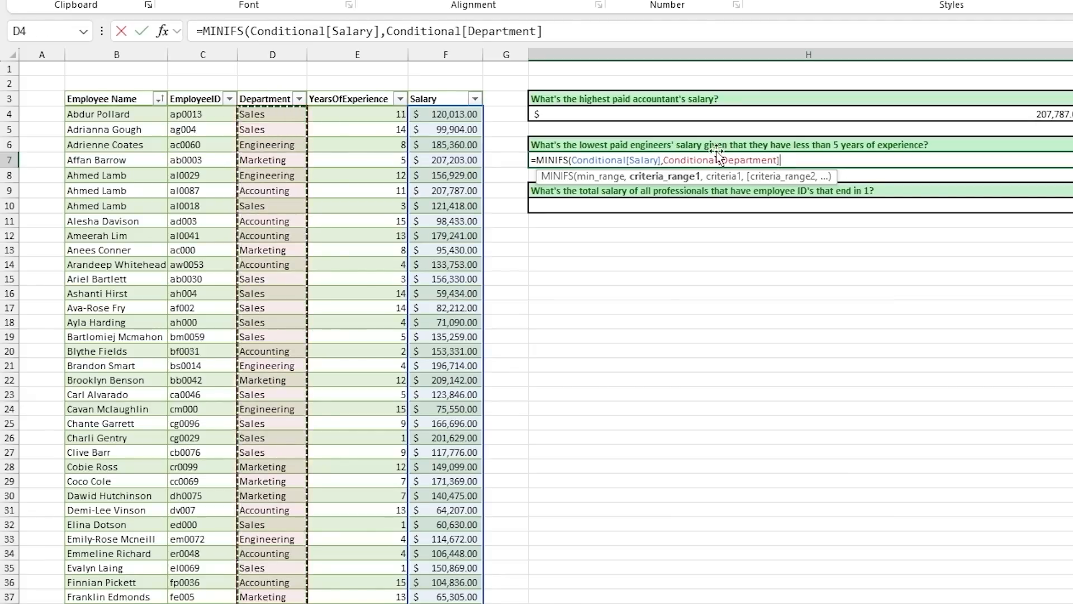
pyautogui.write(',')
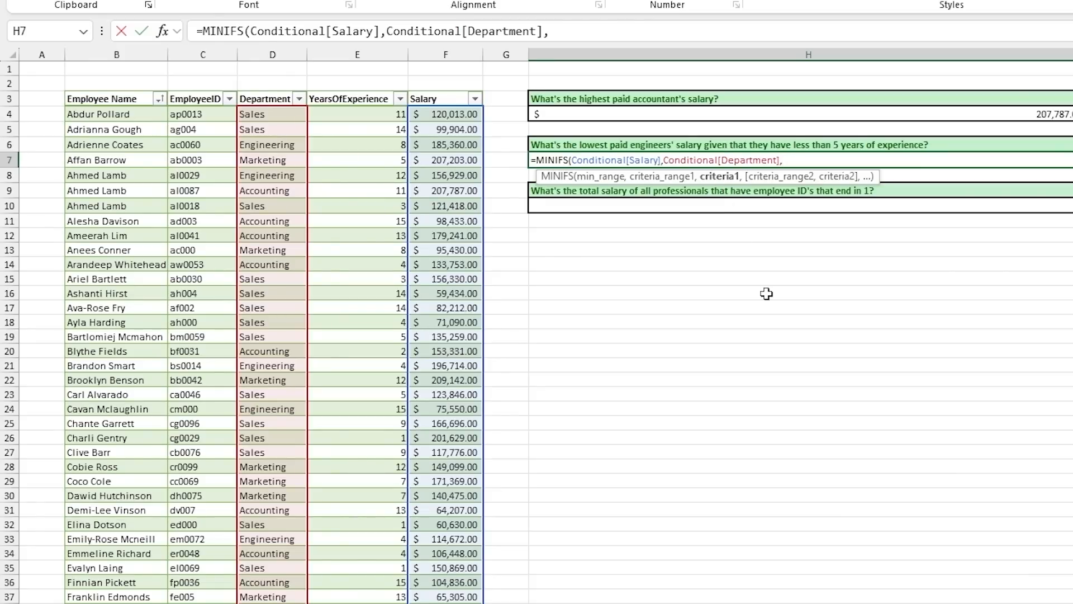
pyautogui.write('"Engineering')
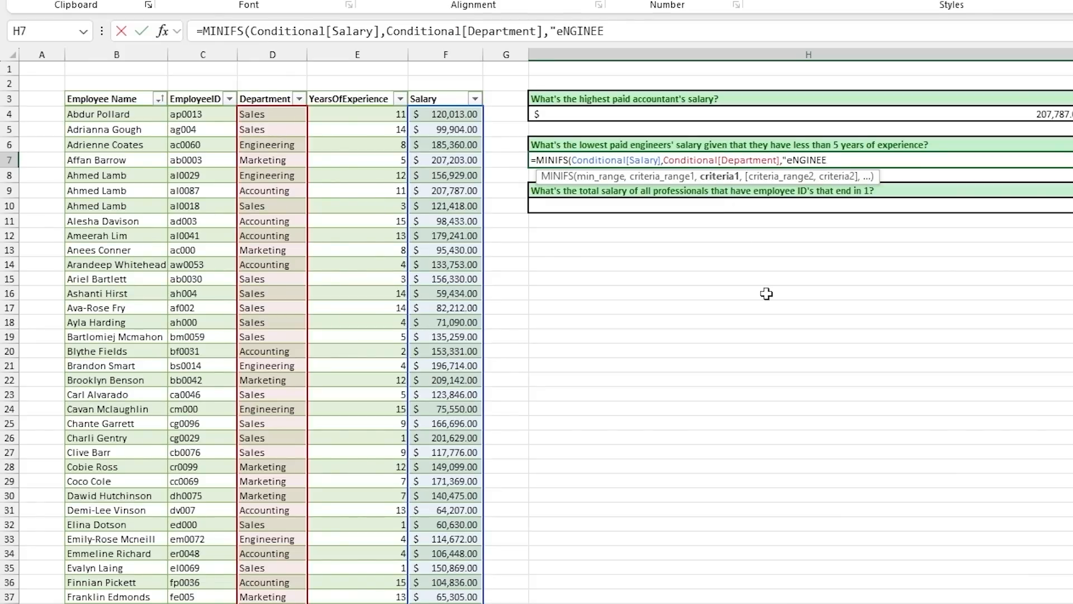
pyautogui.write(',')
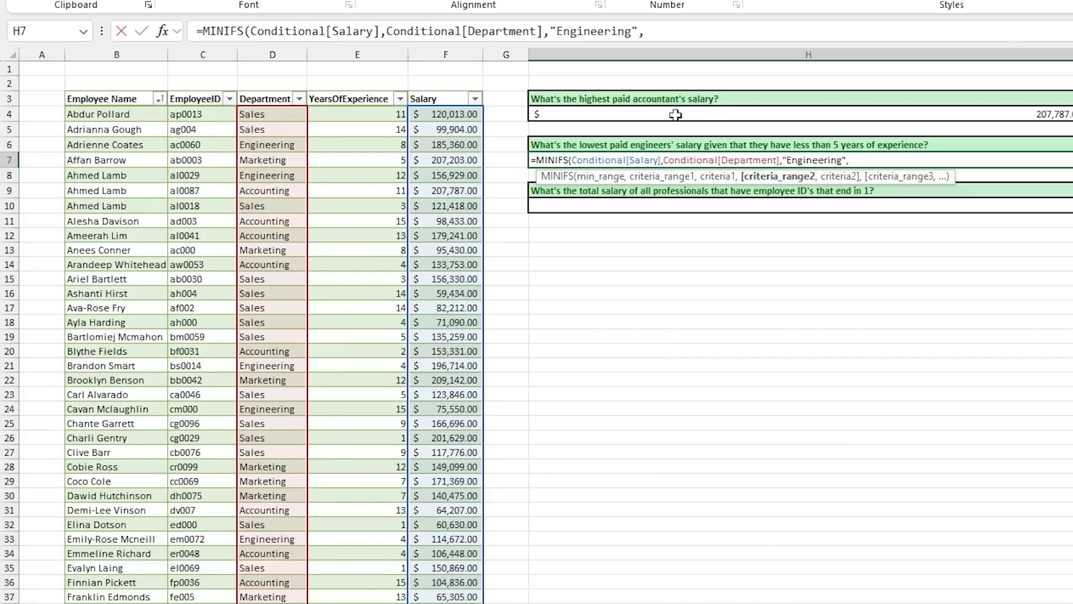
pyautogui.click(356, 90)
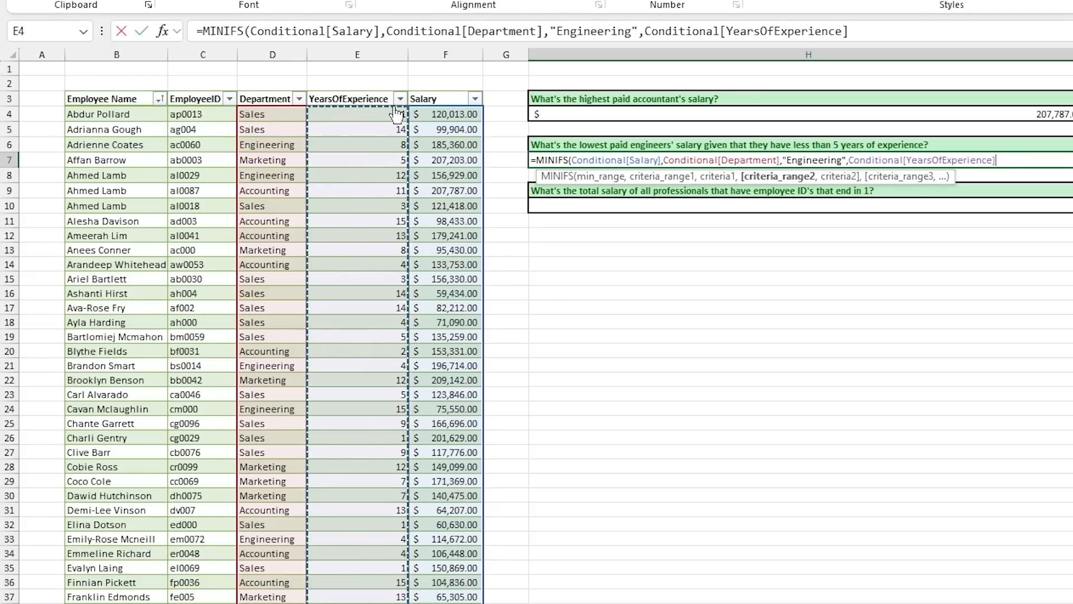
pyautogui.write(',"<')
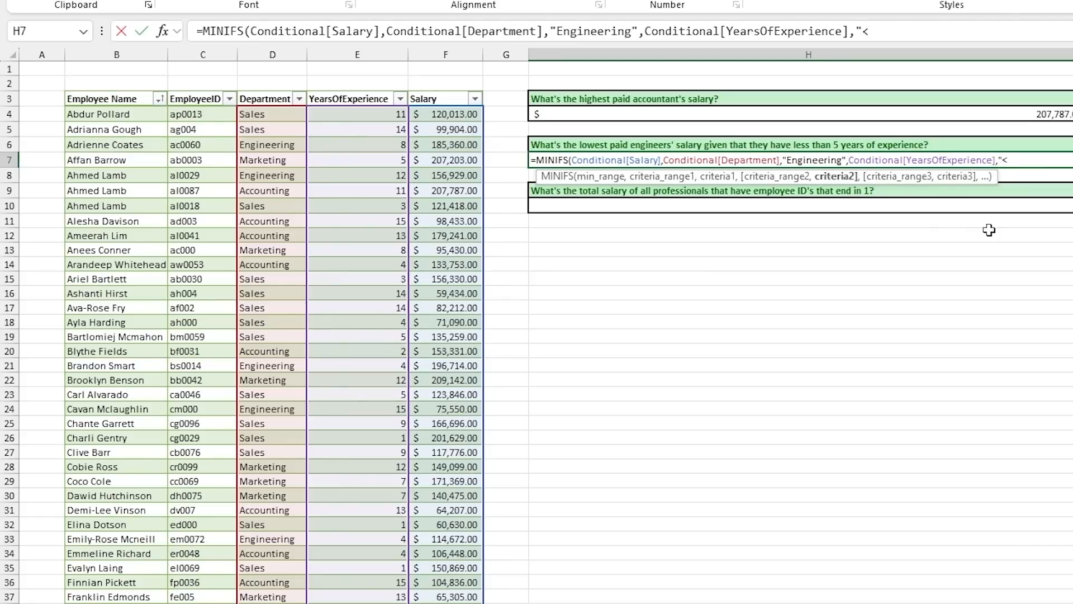
pyautogui.write('5")')
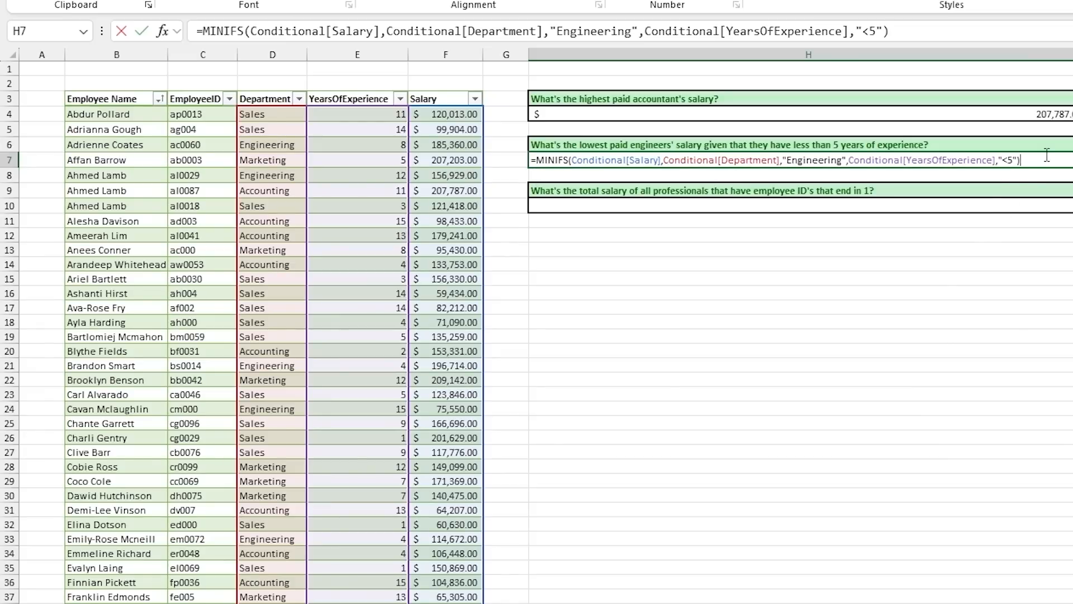
pyautogui.press('Return')
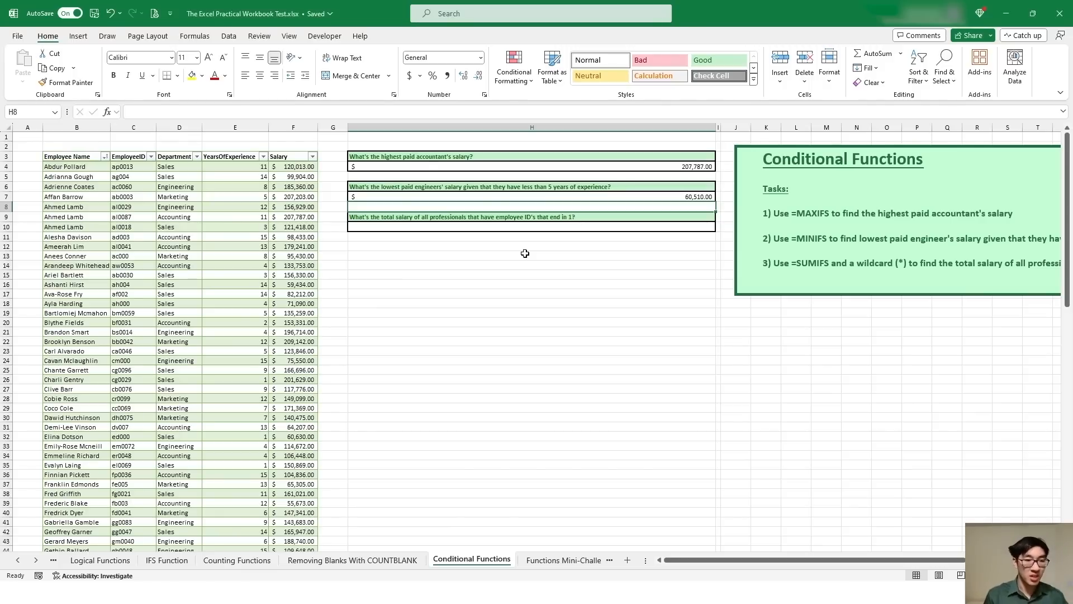
# Review the MINIFS formula in H7 argument by argument: the min range, both criteria ranges and both criteria.
pyautogui.scroll(-6, 196, 213)
pyautogui.scroll(6, 235, 243)
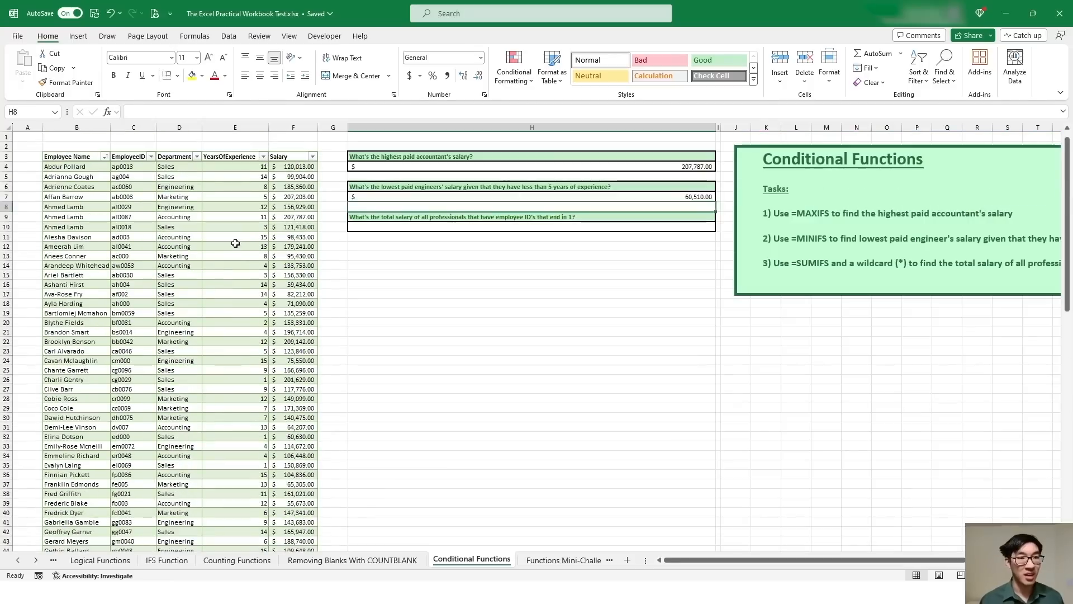
pyautogui.click(31, 136)
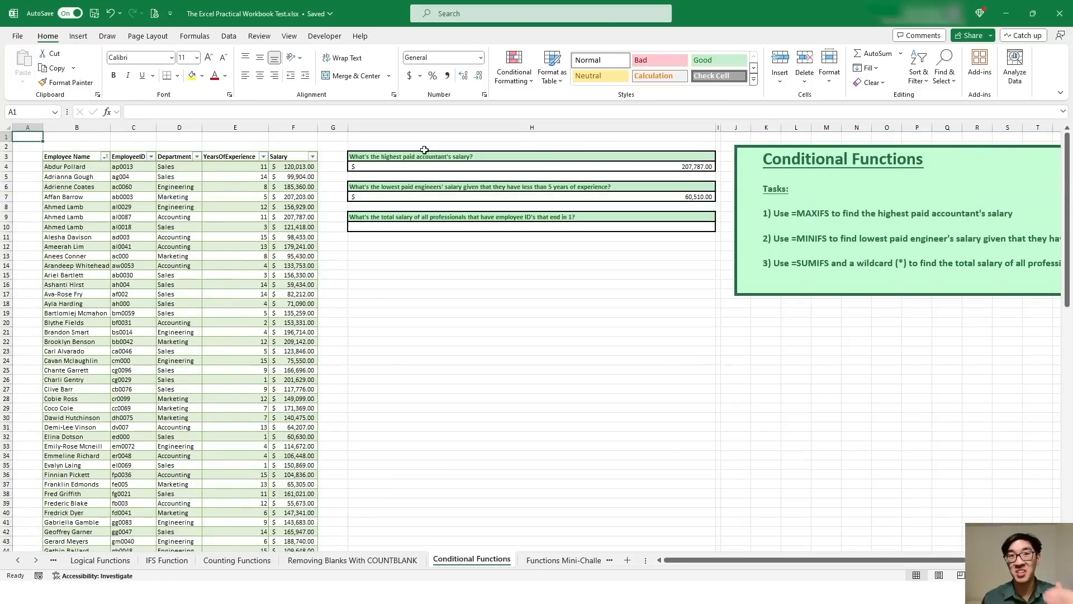
pyautogui.doubleClick(583, 196)
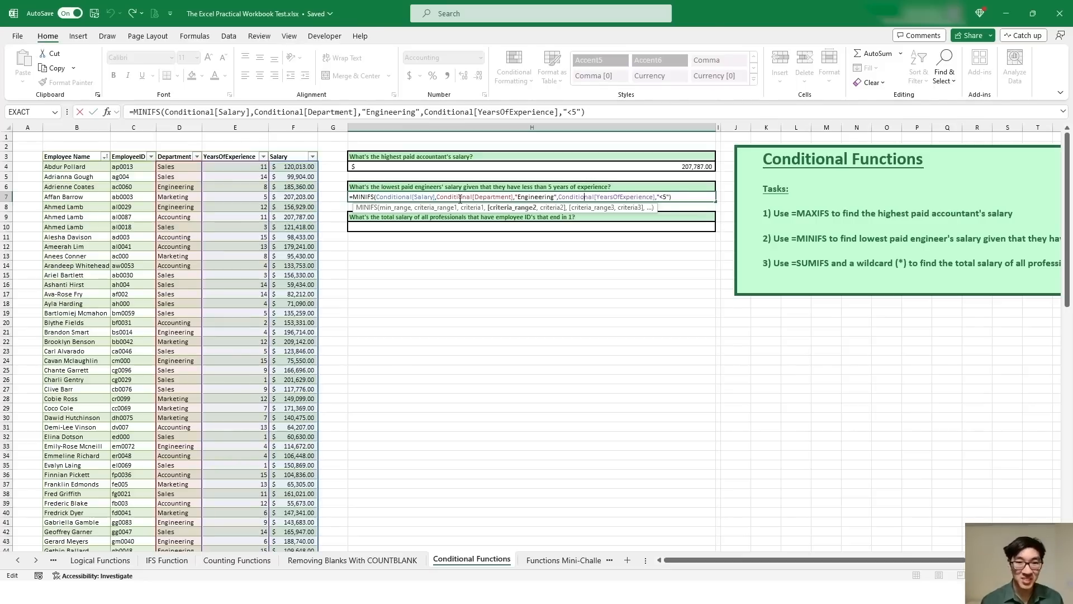
pyautogui.click(419, 196)
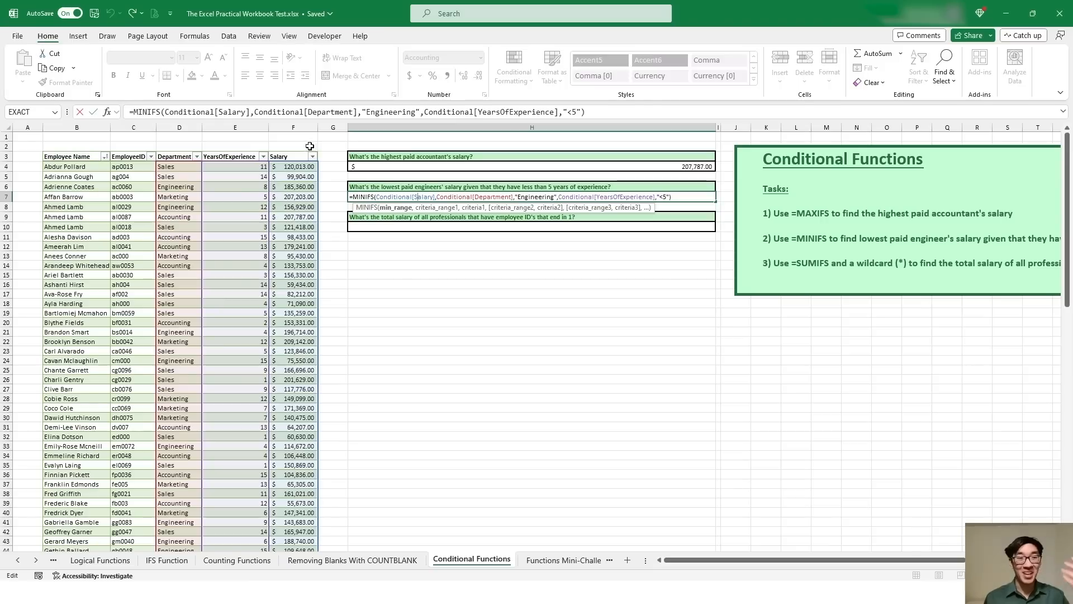
pyautogui.click(455, 197)
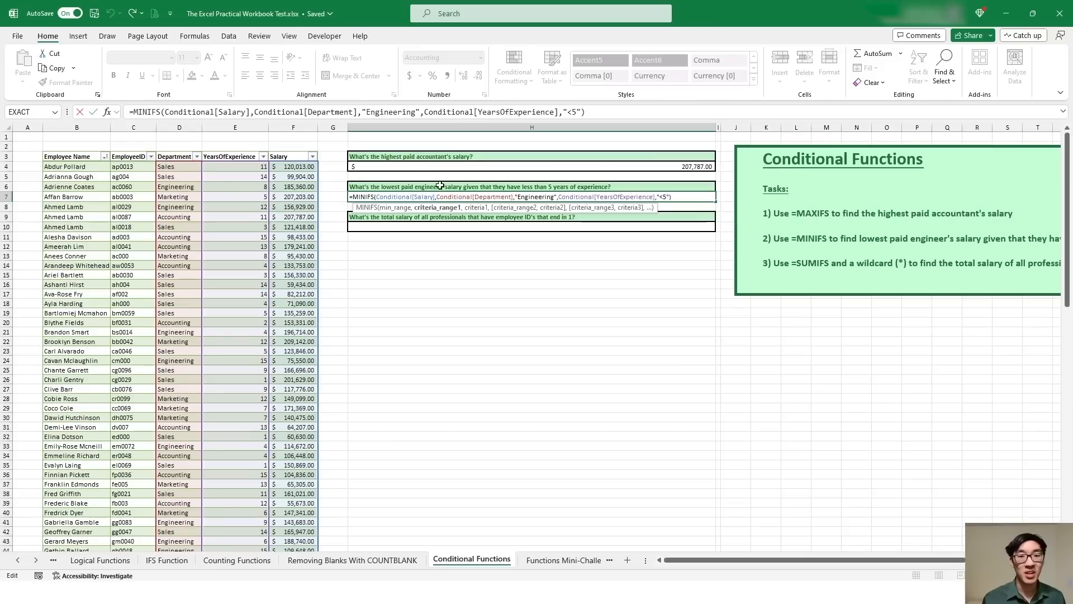
pyautogui.click(535, 197)
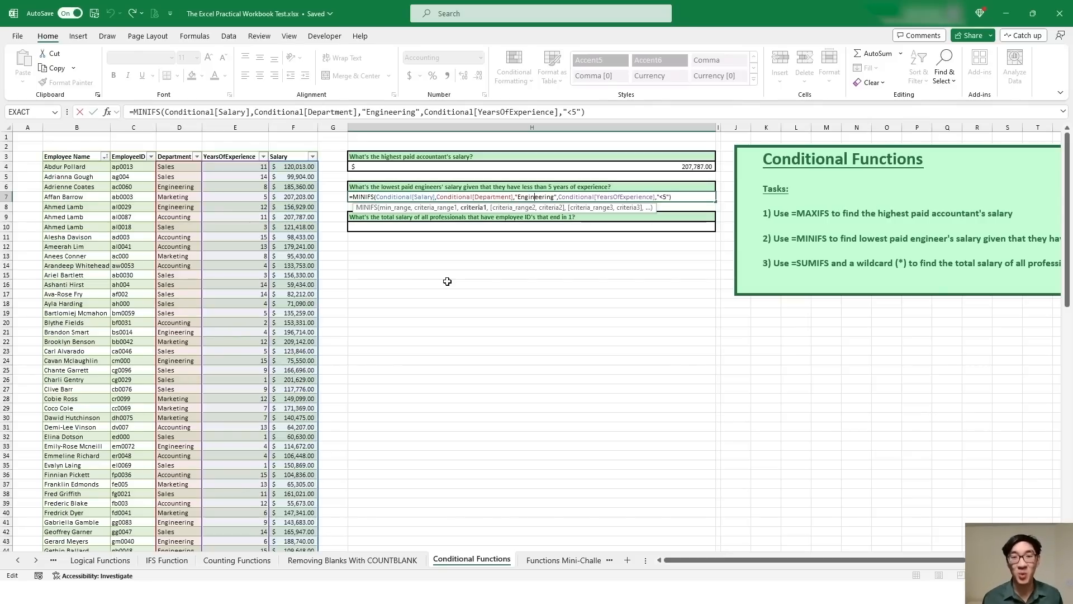
pyautogui.click(600, 197)
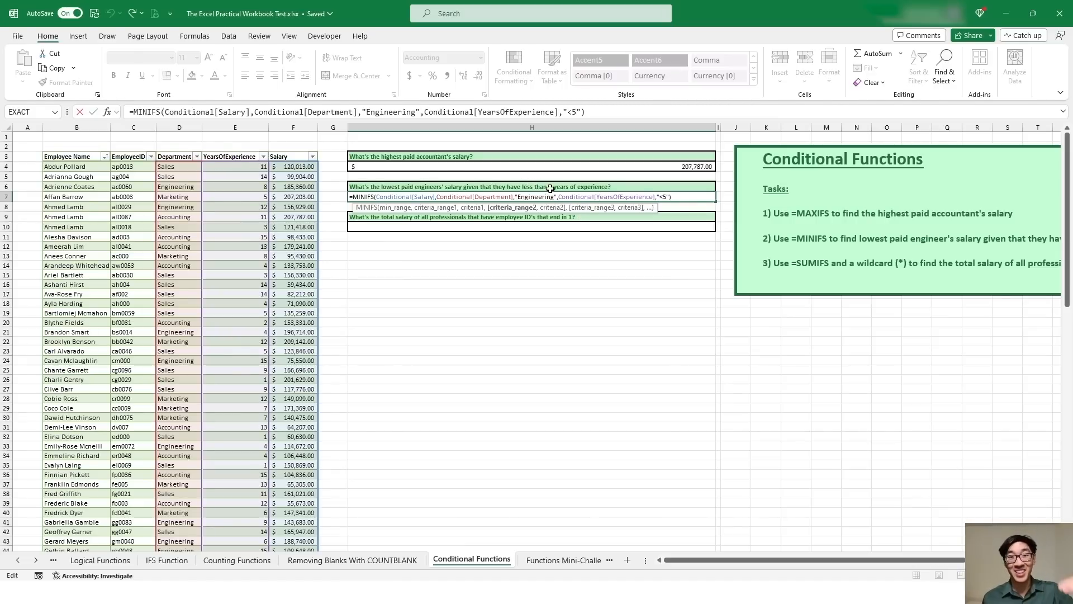
pyautogui.click(665, 198)
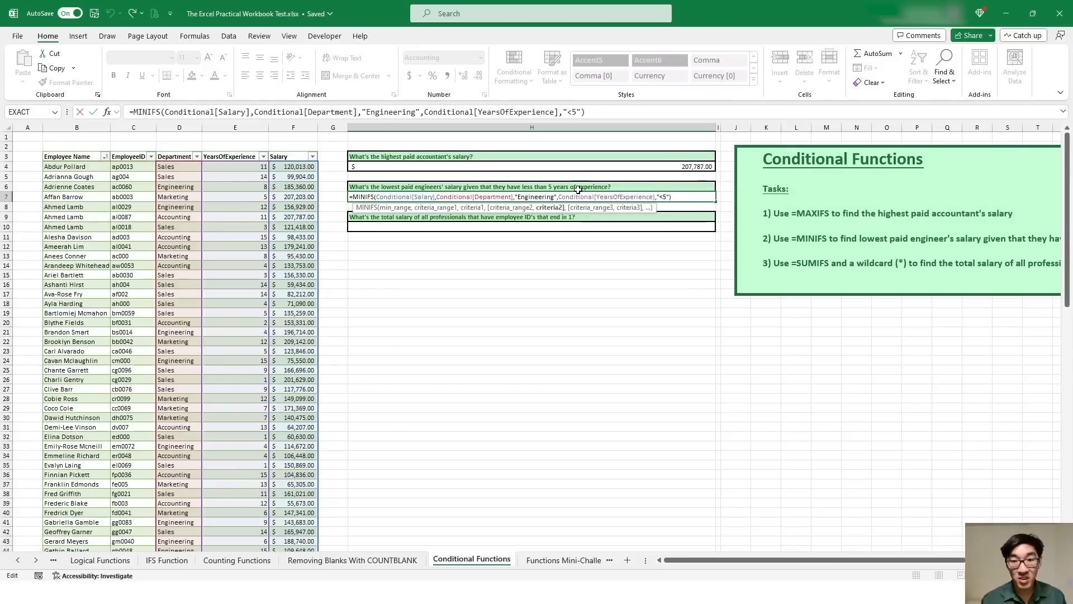
# Try ">=10" as the years-of-experience criterion in H7's MINIFS formula and restore the criterion to "<5".
pyautogui.click(665, 197)
pyautogui.press('BackSpace')
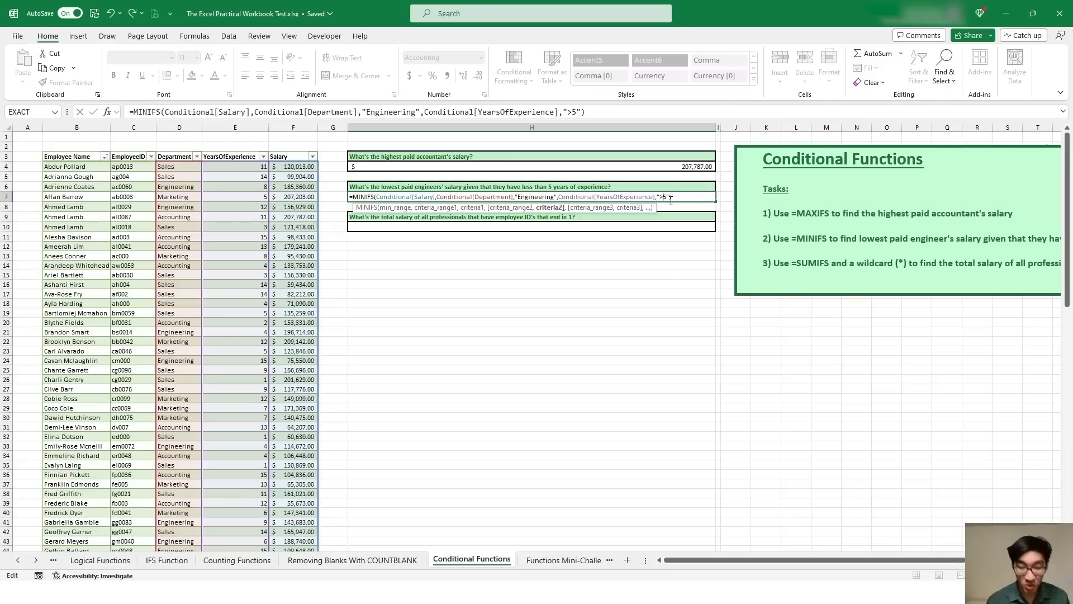
pyautogui.write('=')
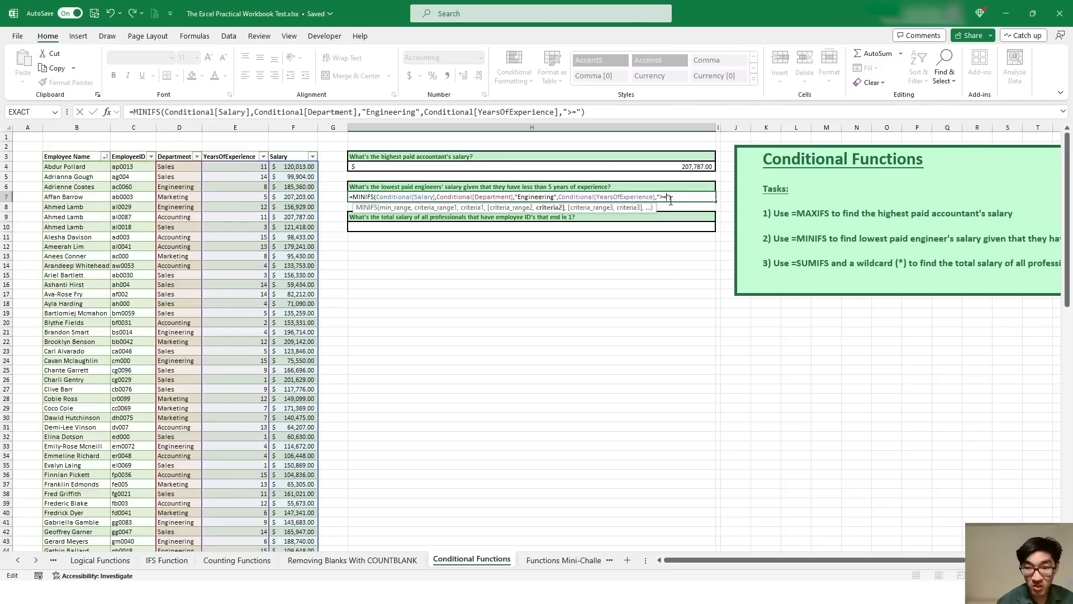
pyautogui.write('10')
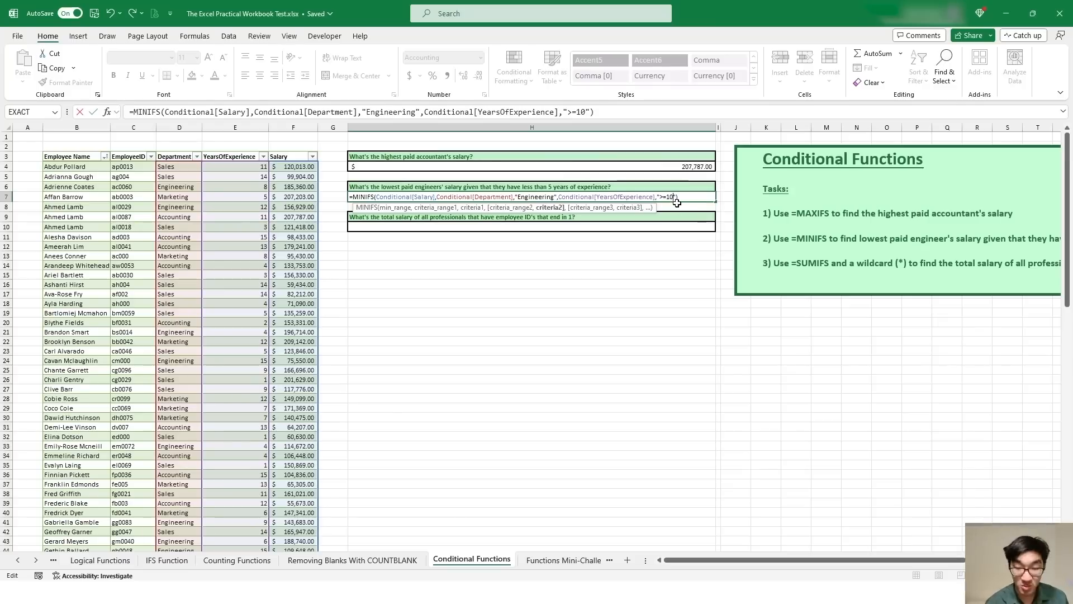
pyautogui.press('BackSpace')
pyautogui.press('BackSpace')
pyautogui.press('BackSpace')
pyautogui.press('BackSpace')
pyautogui.write('<5')
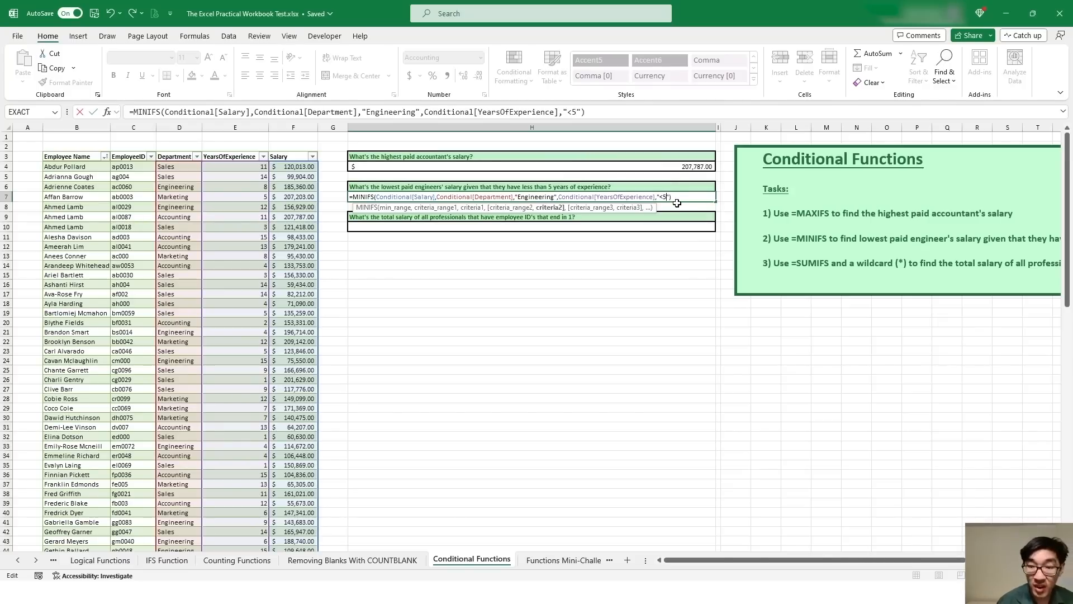
pyautogui.press('Return')
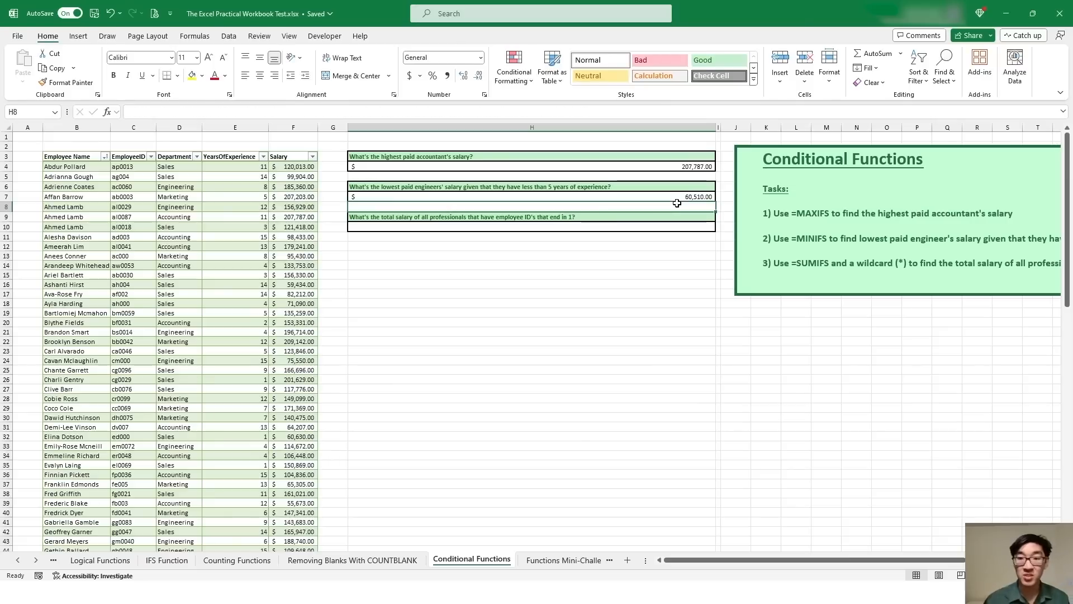
# Read the question in H9 about the total salary of professionals whose employee IDs end in 1.
pyautogui.click(606, 227)
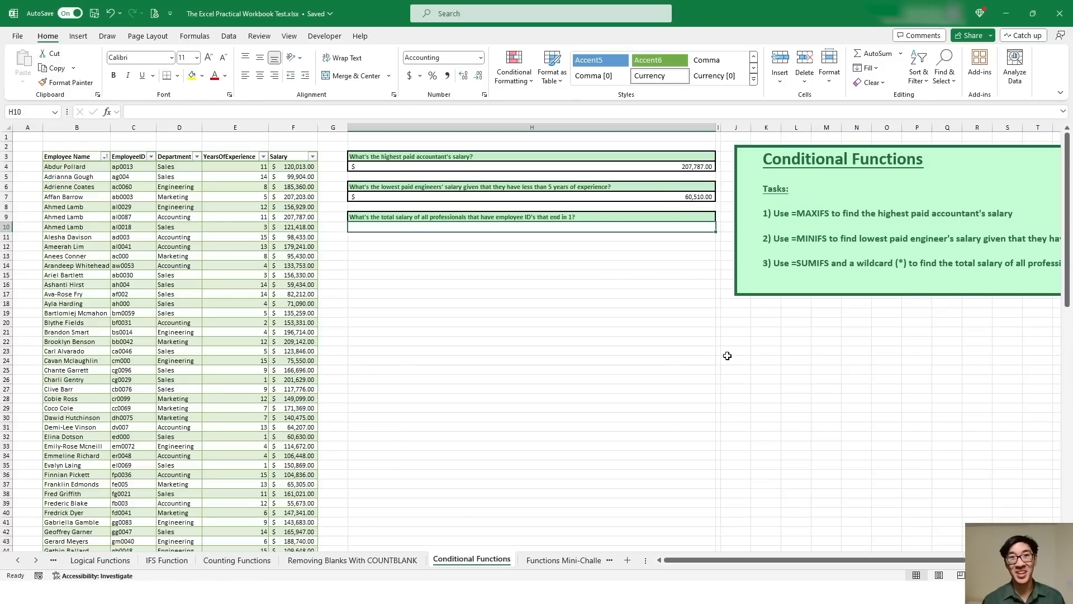
pyautogui.click(372, 217)
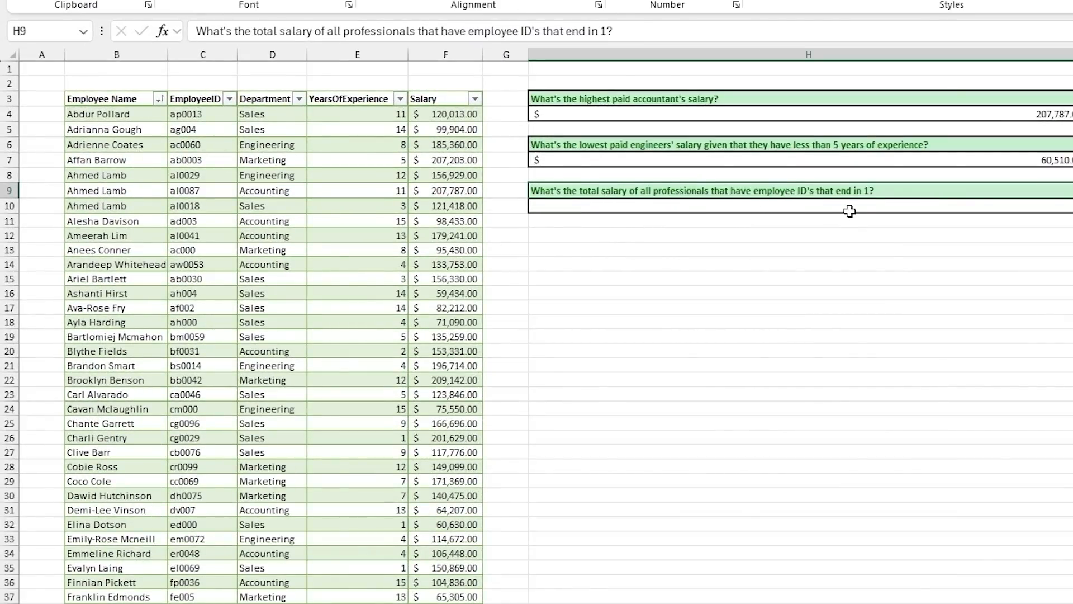
pyautogui.click(648, 227)
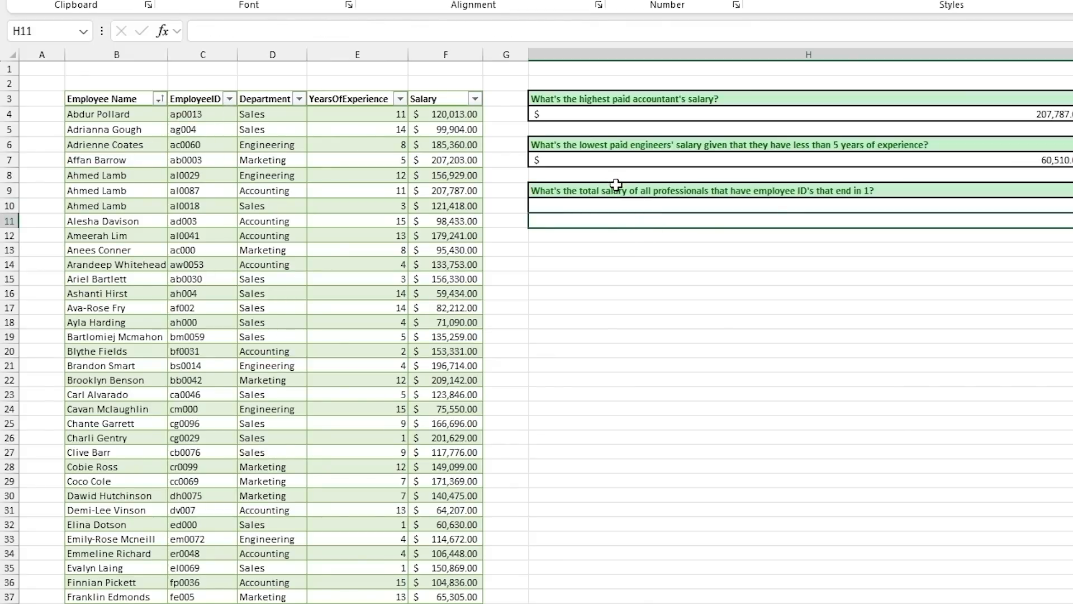
# Enter =SUMIFS(Conditional[Salary],Conditional[EmployeeID],"*1") in H10 to total the salaries for employee IDs ending in 1.
pyautogui.click(866, 208)
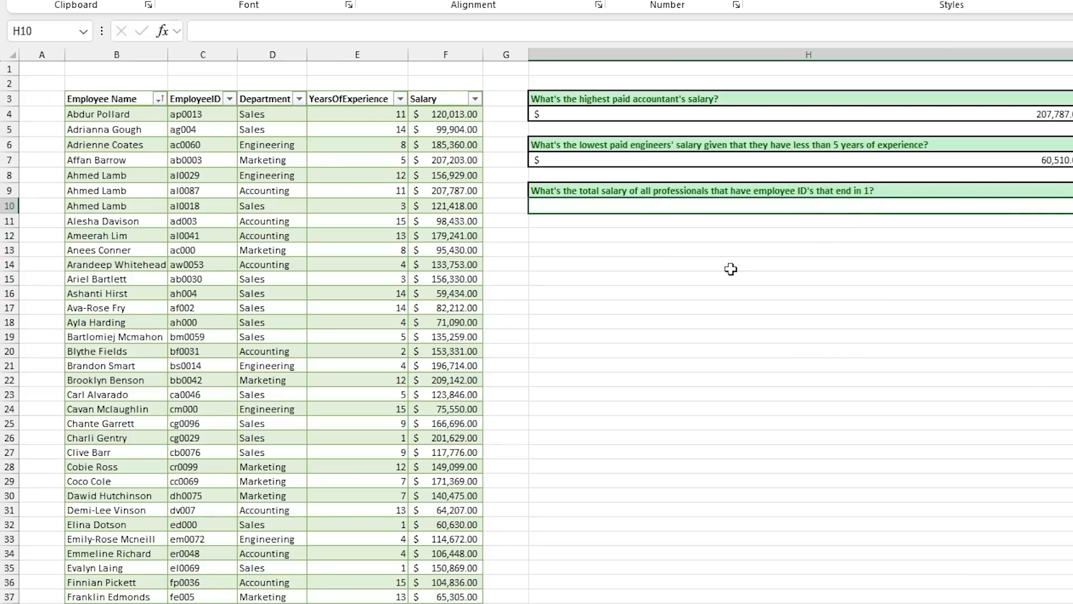
pyautogui.write('=S')
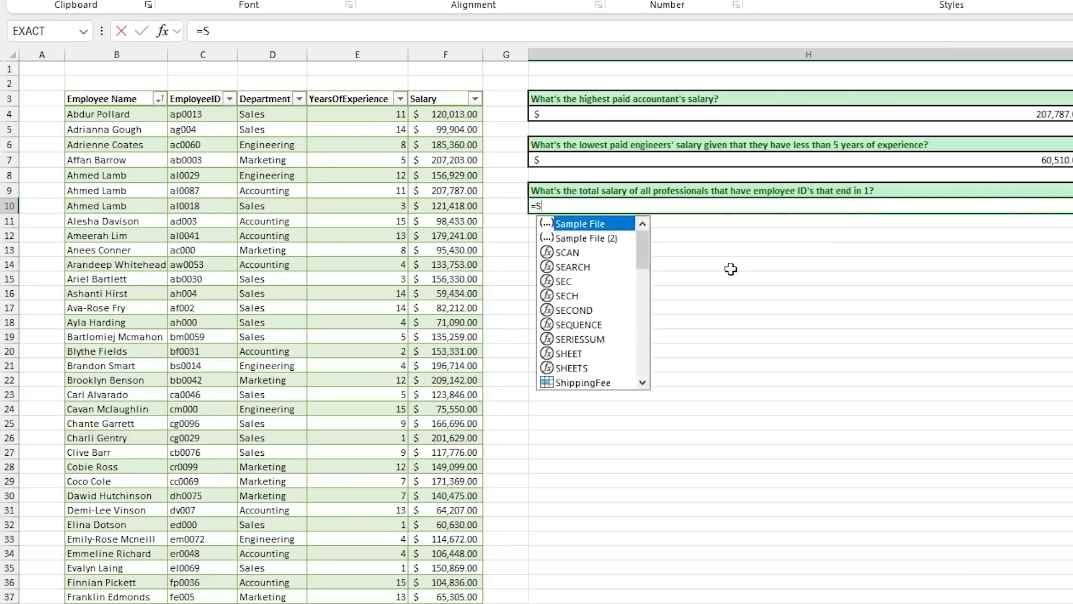
pyautogui.write('UMIFS(')
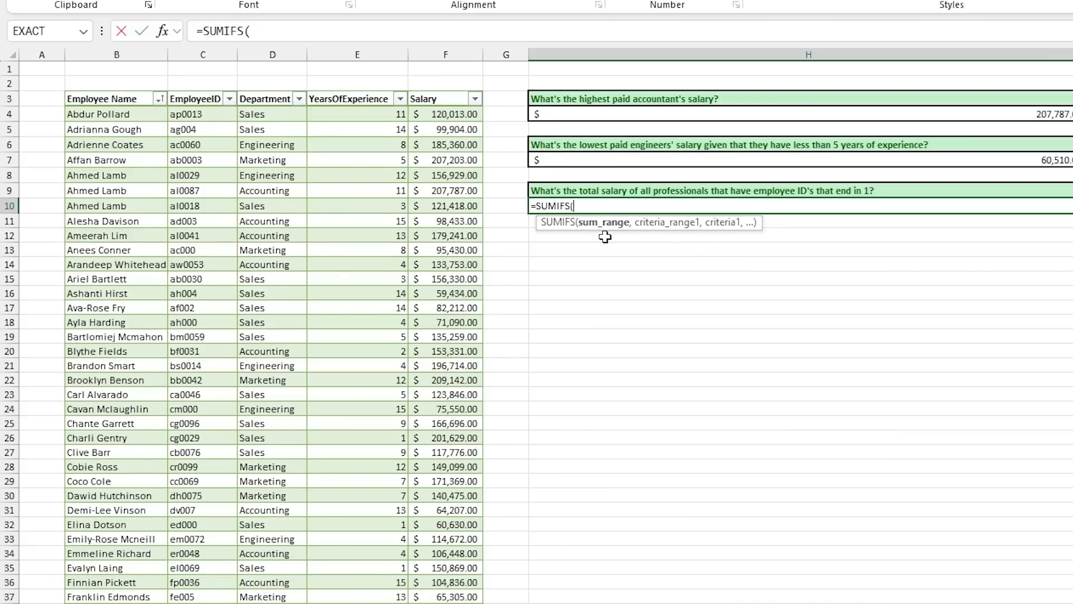
pyautogui.click(450, 88)
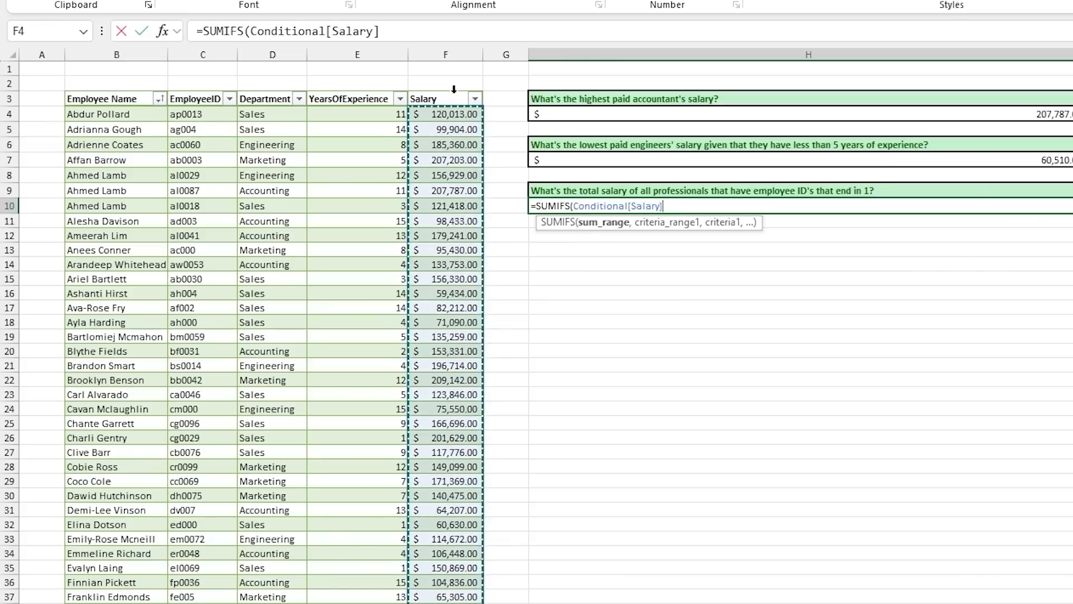
pyautogui.write(',')
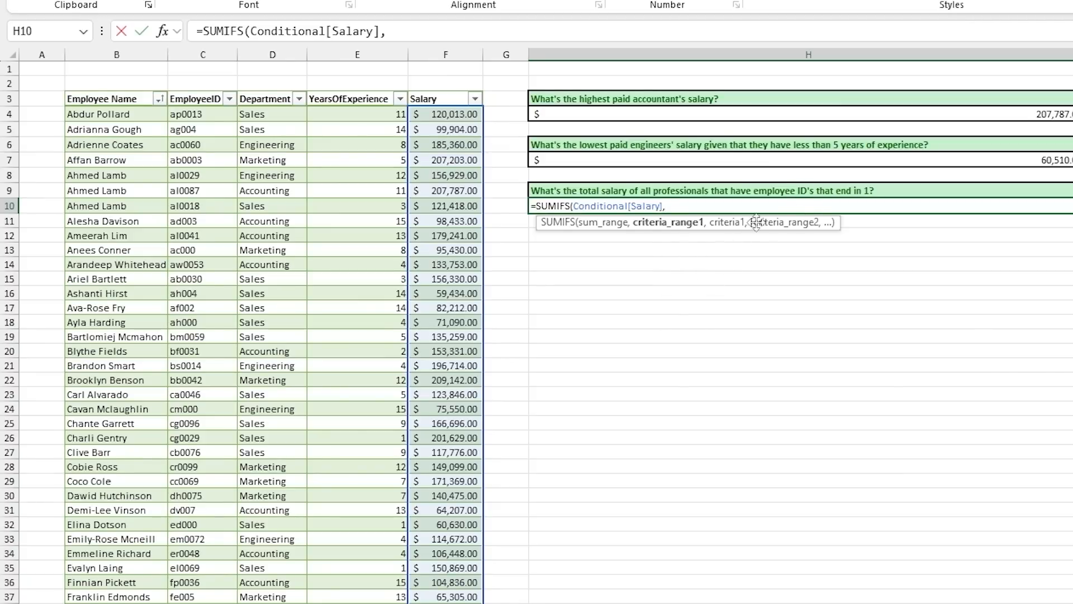
pyautogui.click(200, 90)
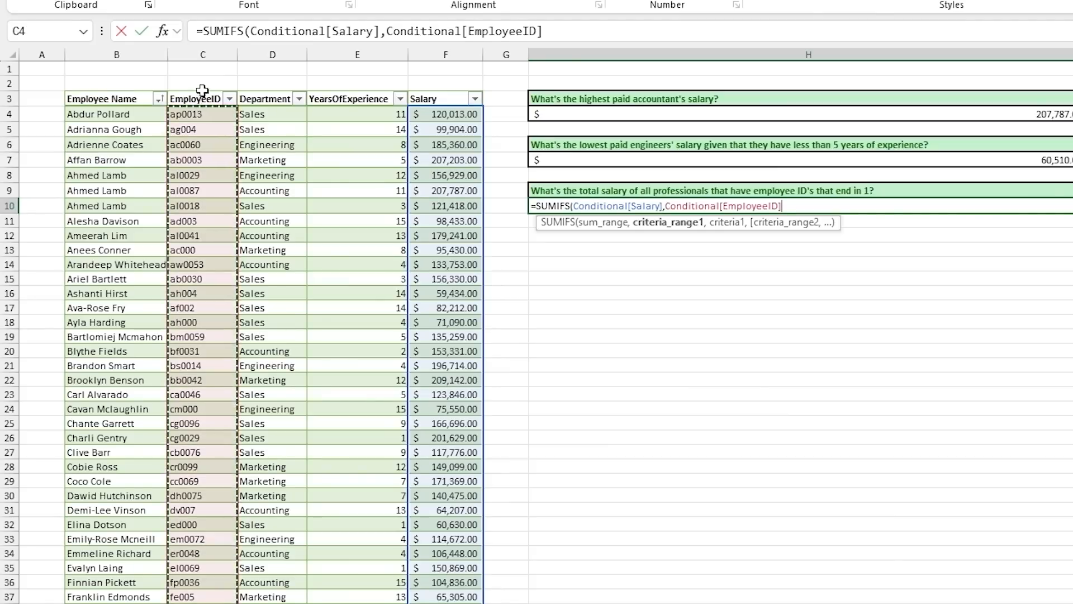
pyautogui.write(',"1')
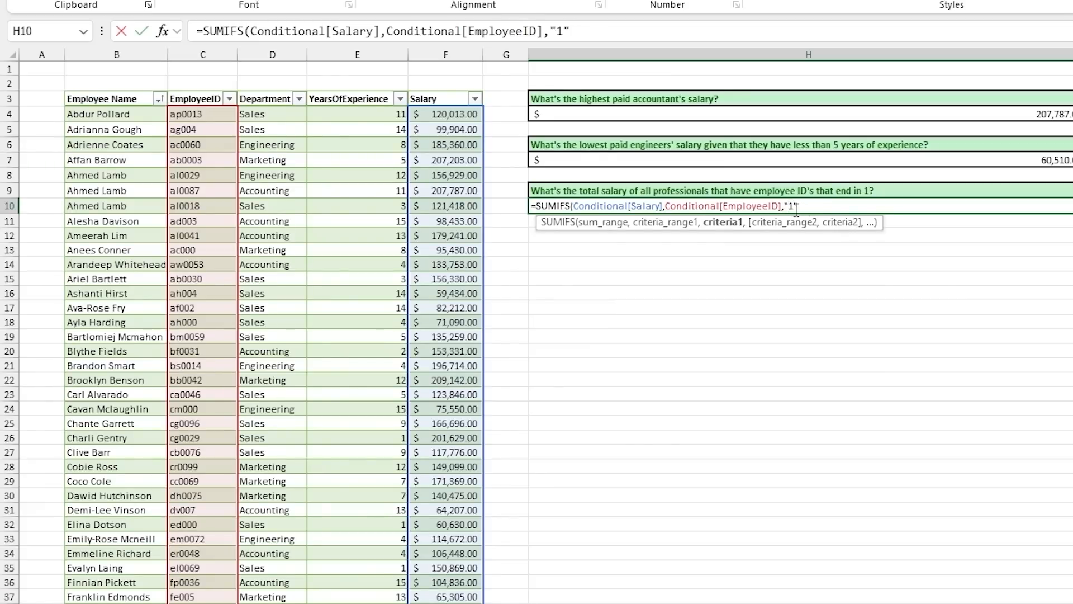
pyautogui.write('*')
pyautogui.press('BackSpace')
pyautogui.write(')')
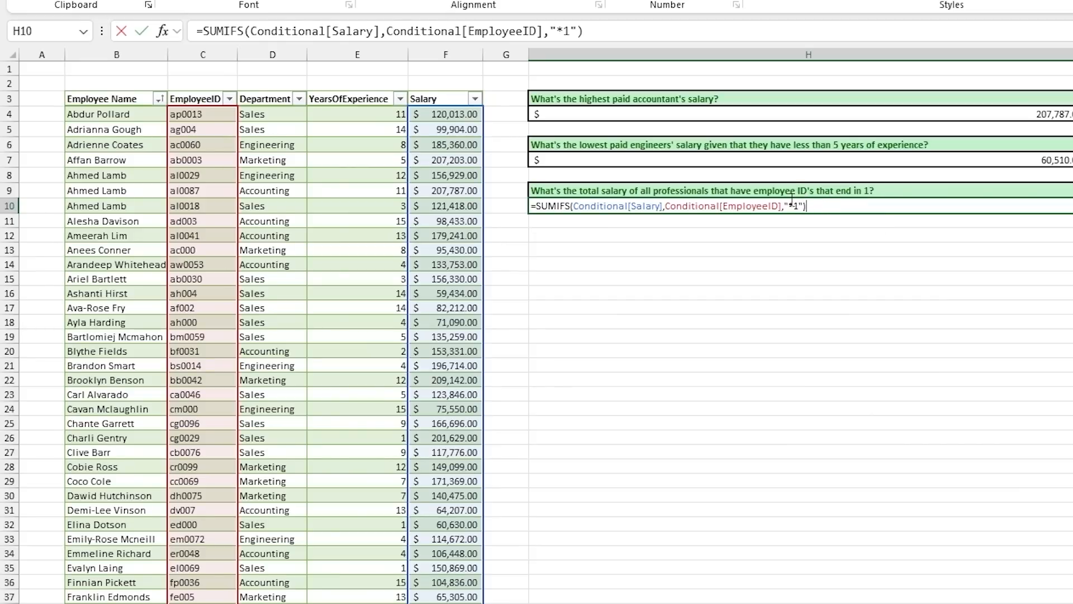
pyautogui.press('Return')
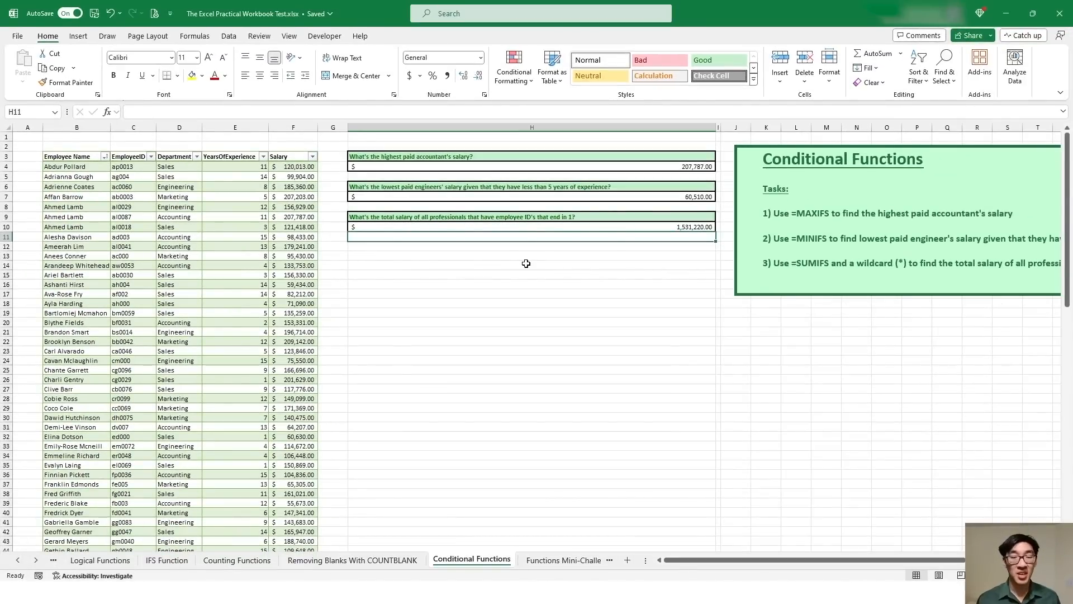
# Review the SUMIFS formula in H10 argument by argument: the sum range, the criteria range and the wildcard criterion.
pyautogui.scroll(-1, 109, 236)
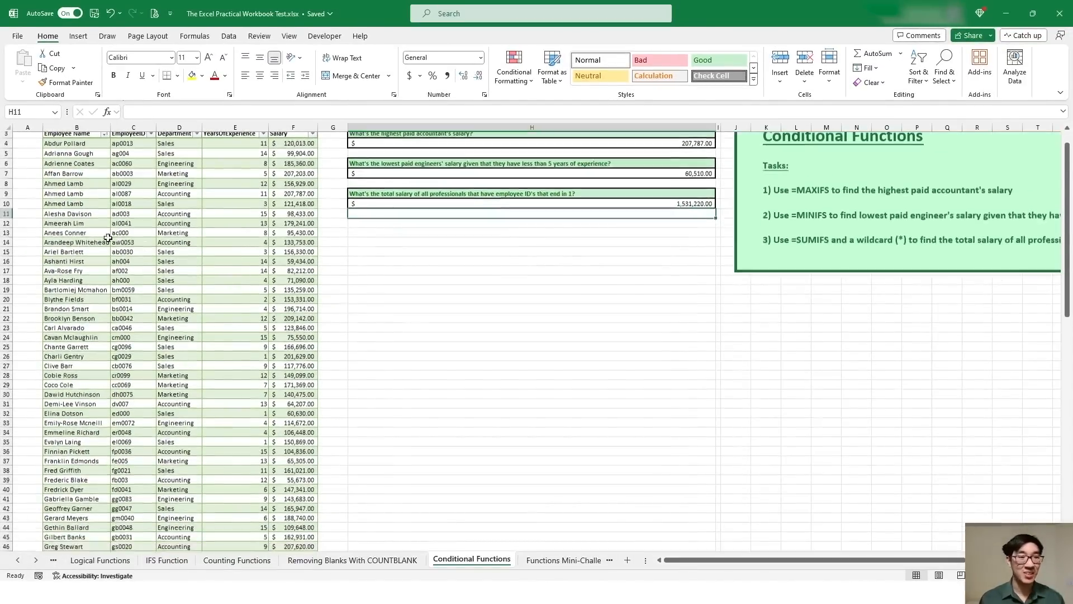
pyautogui.scroll(1, 141, 220)
pyautogui.doubleClick(678, 228)
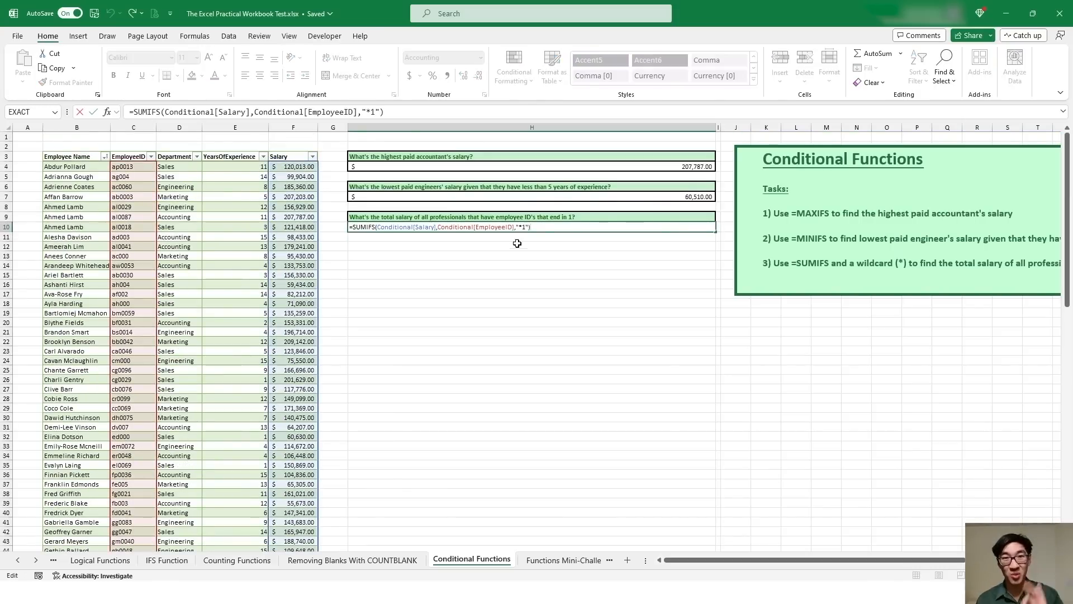
pyautogui.click(425, 227)
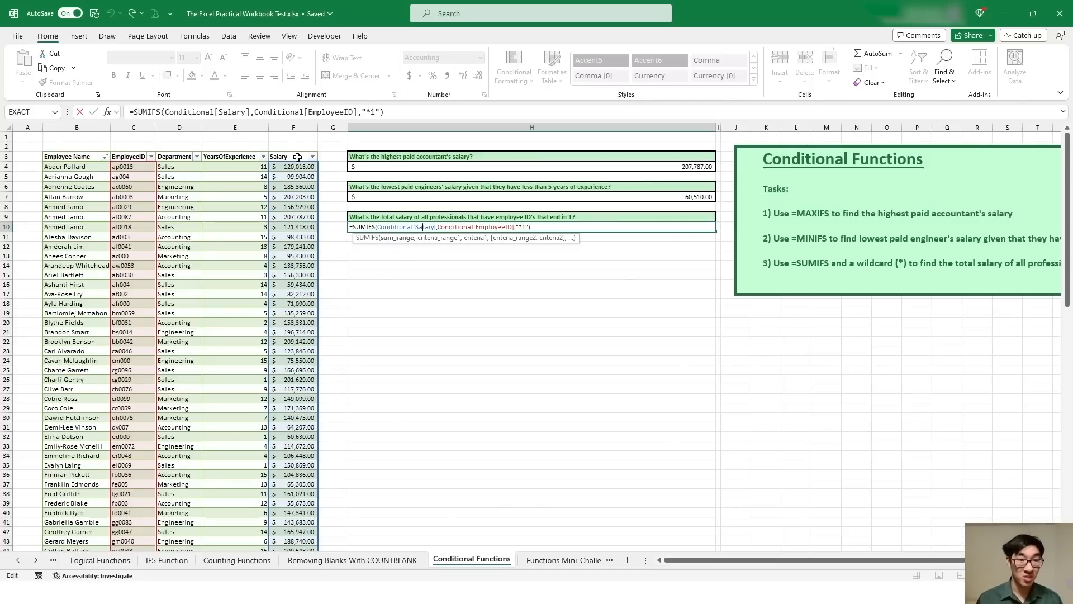
pyautogui.click(476, 226)
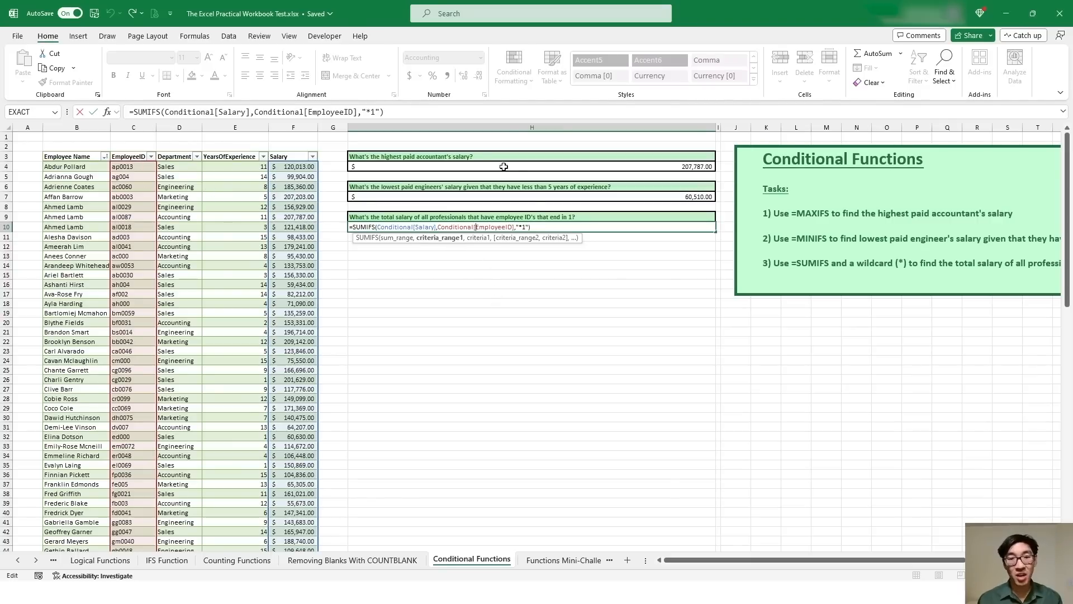
pyautogui.click(524, 227)
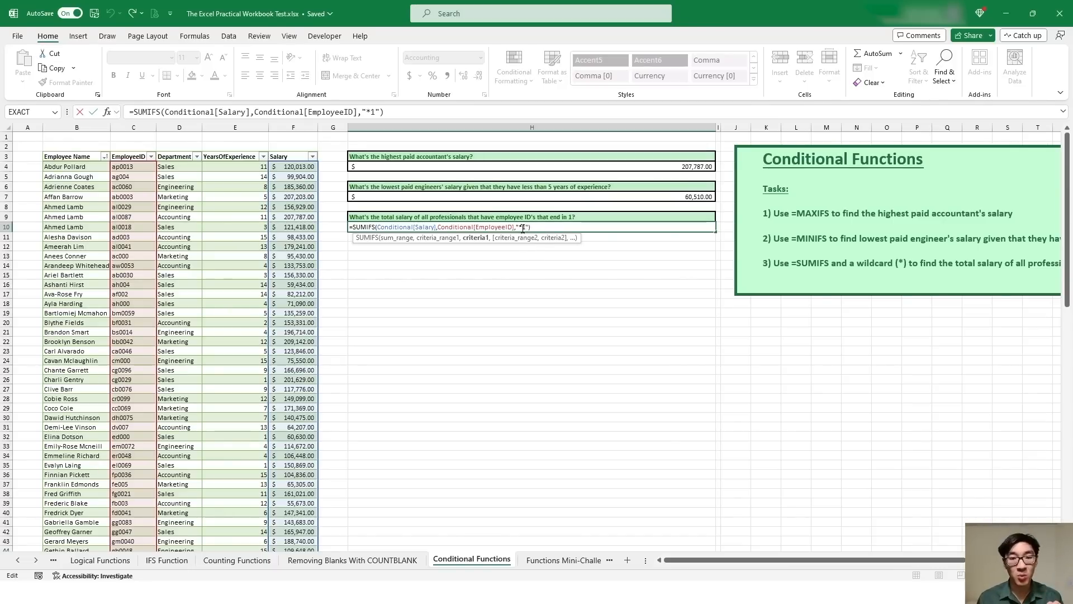
pyautogui.press('Return')
pyautogui.press('Return')
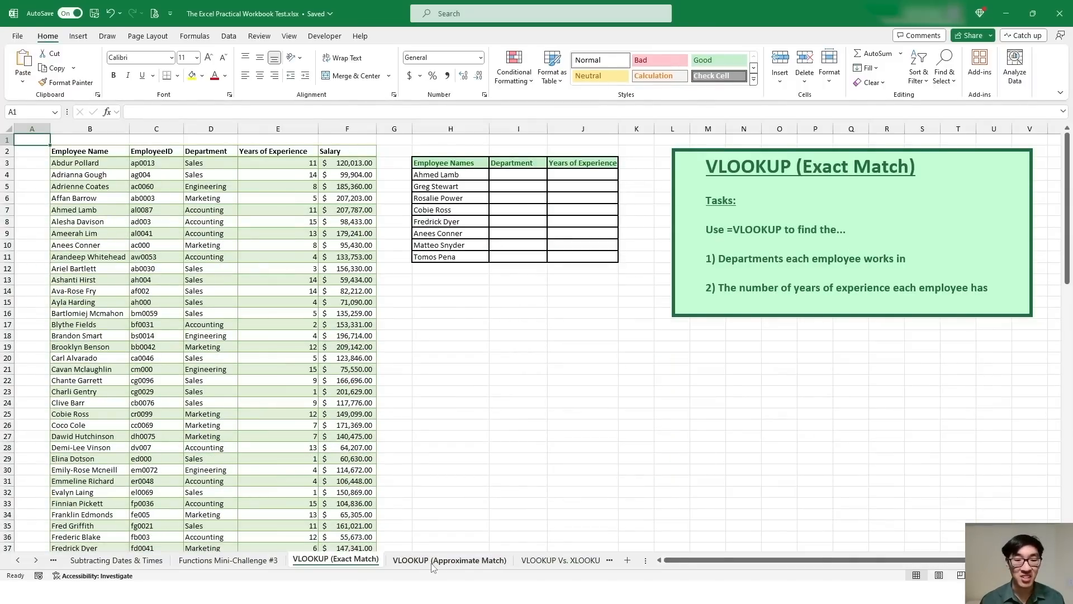
# Preview the VLOOKUP (Approximate Match) sheet, return to VLOOKUP (Exact Match) and review the employee table's column headers.
pyautogui.click(450, 560)
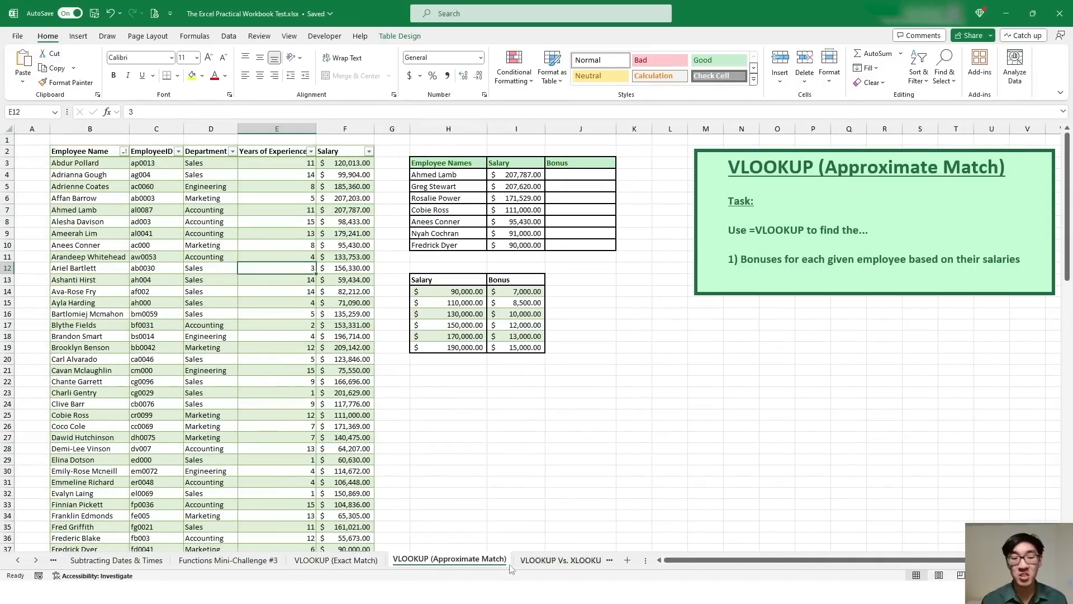
pyautogui.click(346, 563)
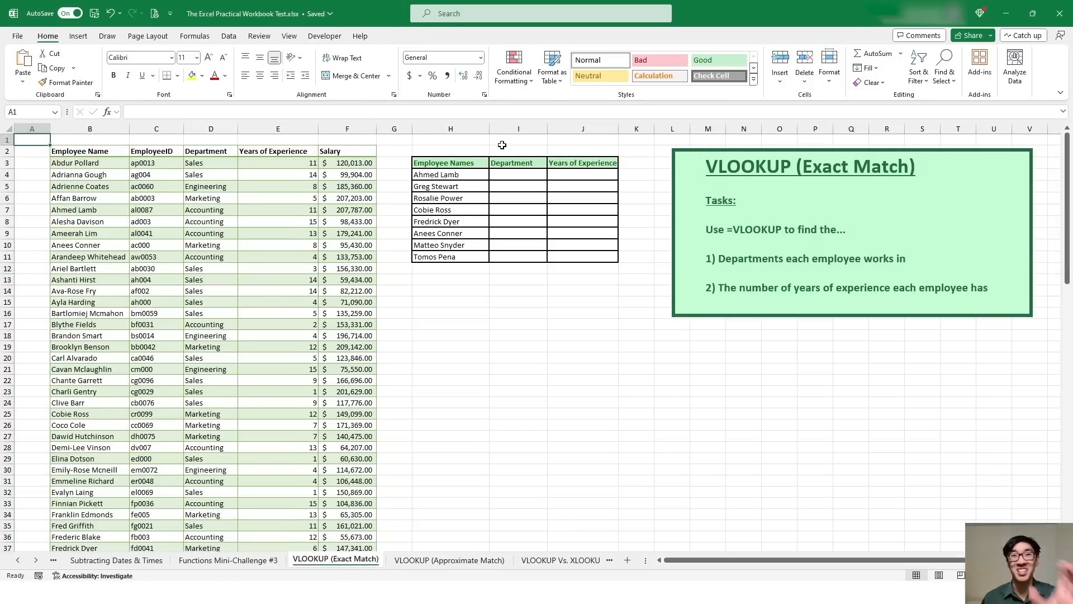
pyautogui.click(231, 203)
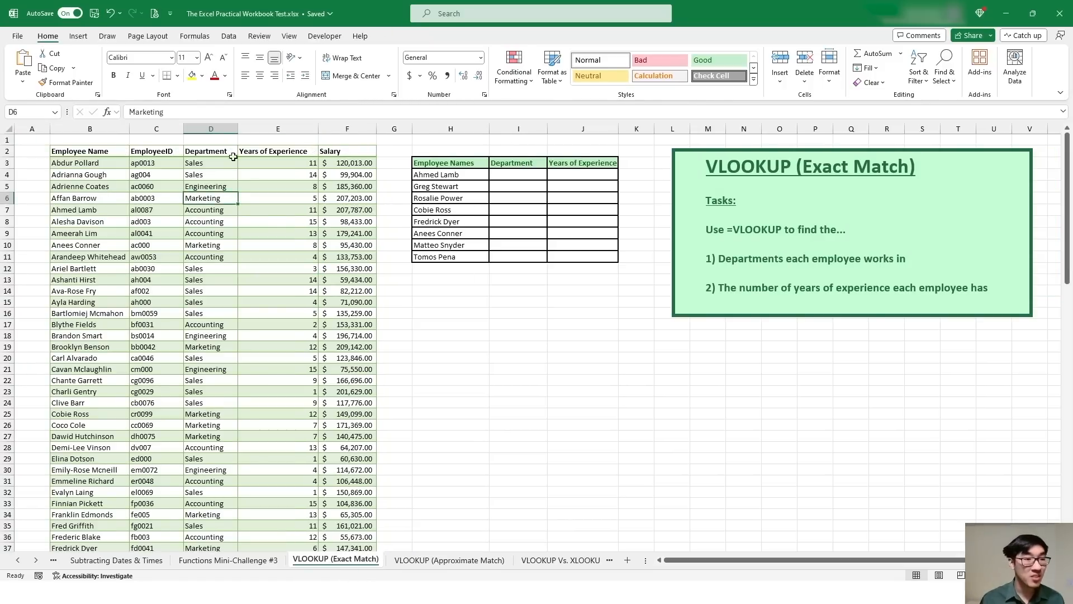
pyautogui.click(120, 151)
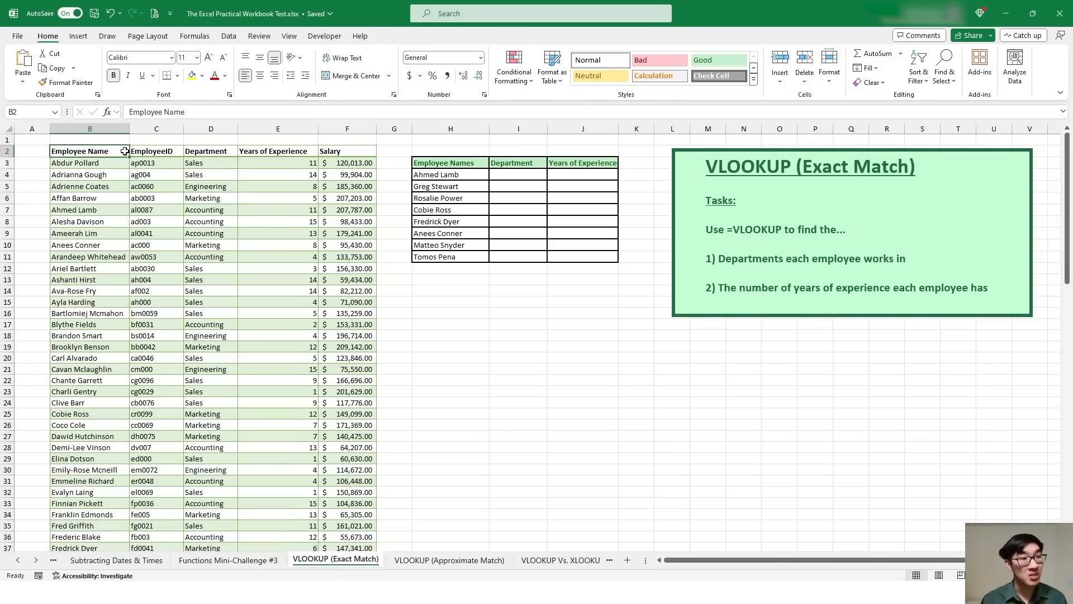
pyautogui.click(160, 151)
pyautogui.click(231, 150)
pyautogui.click(290, 150)
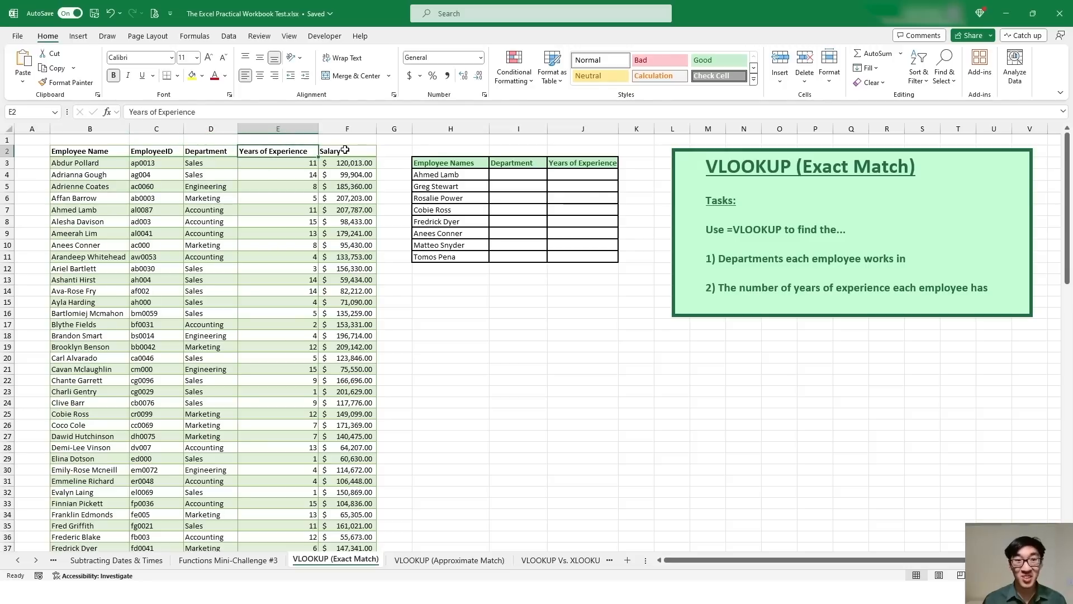
pyautogui.click(352, 151)
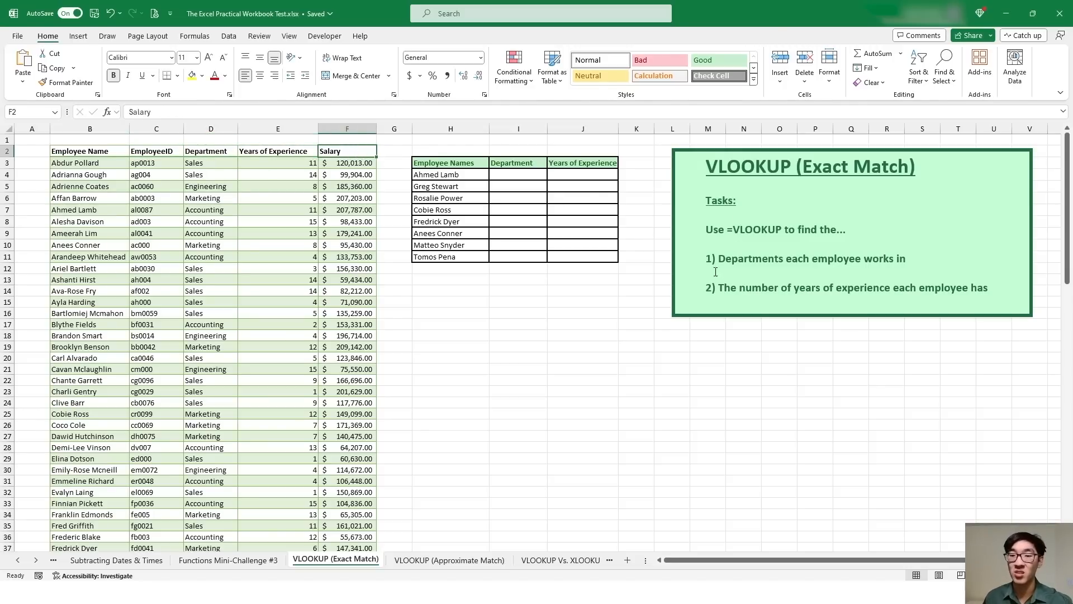
# Review the two exact-match VLOOKUP tasks against the empty Department and Years of Experience columns in I3:J11.
pyautogui.moveTo(713, 261); pyautogui.dragTo(902, 263)
pyautogui.moveTo(515, 166); pyautogui.dragTo(524, 256)
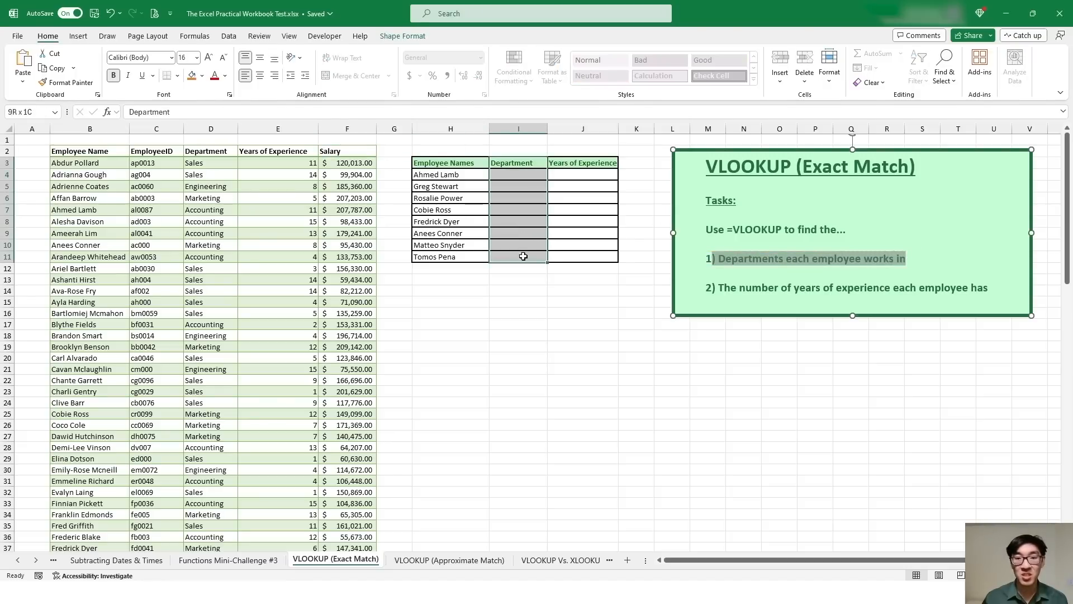
pyautogui.click(523, 210)
pyautogui.moveTo(575, 164); pyautogui.dragTo(584, 256)
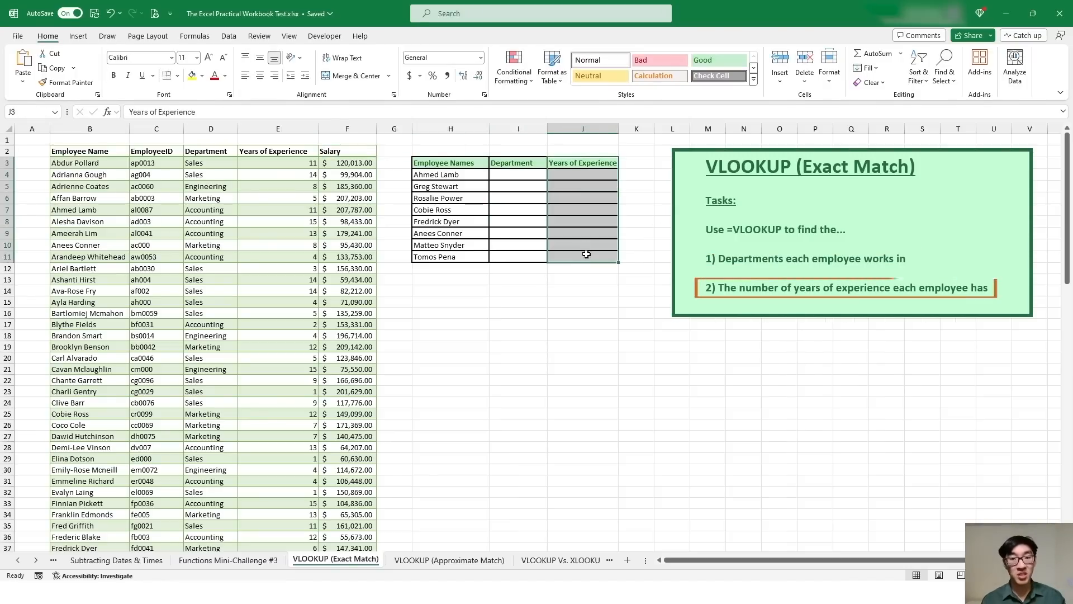
# Copy the first listed employee's department from D7 in the data into I4.
pyautogui.click(477, 173)
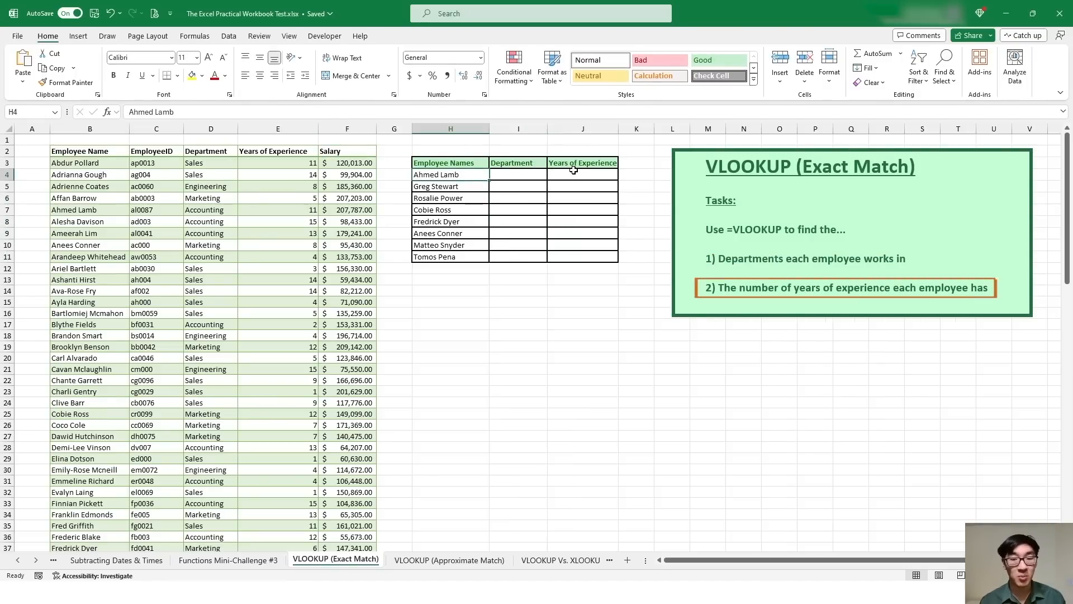
pyautogui.click(520, 176)
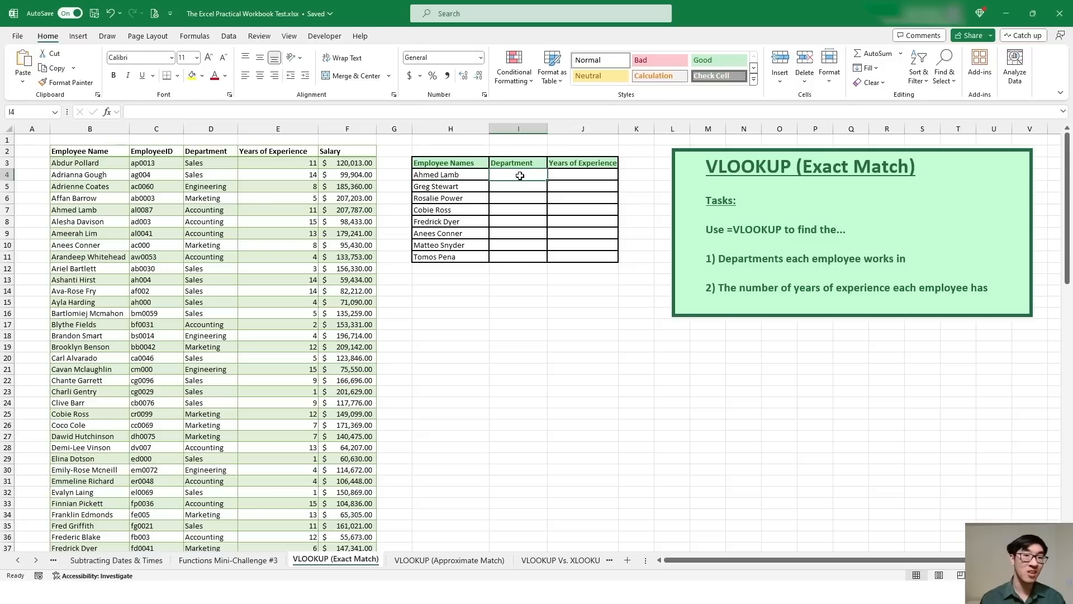
pyautogui.click(474, 177)
pyautogui.click(104, 210)
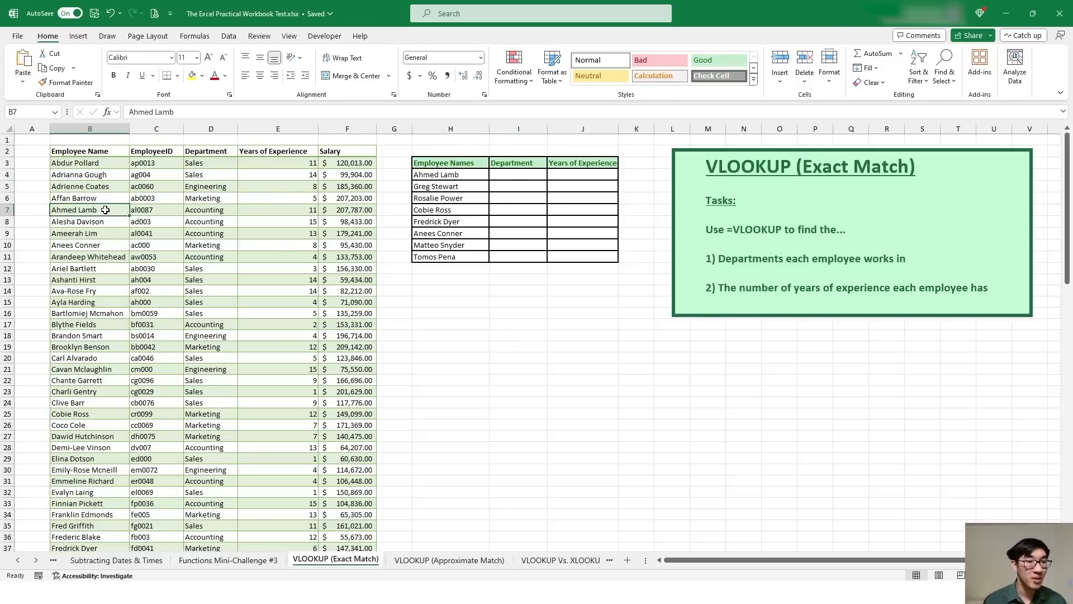
pyautogui.click(213, 213)
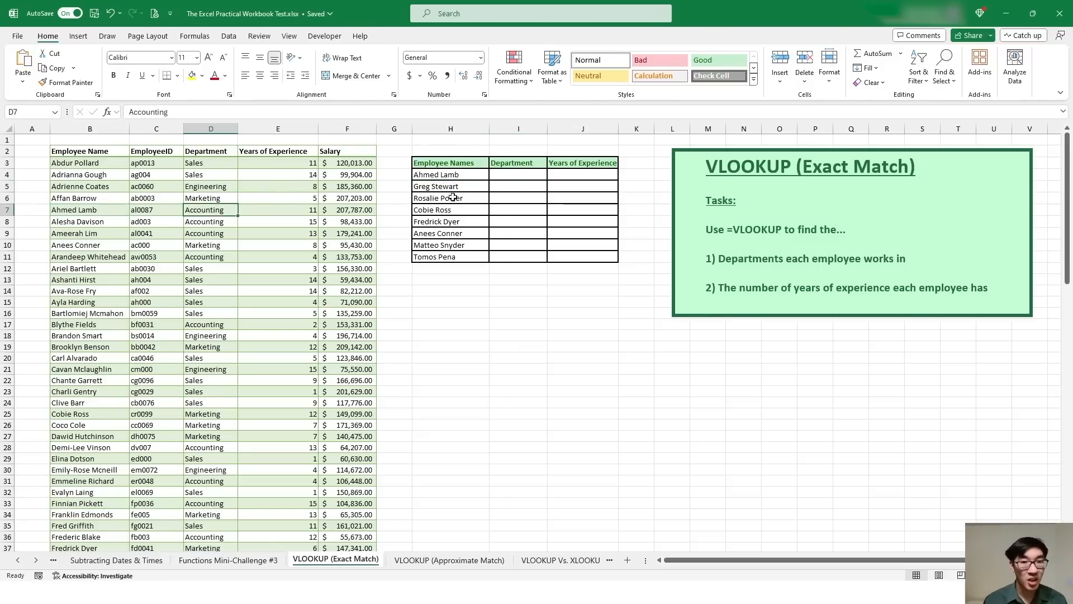
pyautogui.hotkey('ctrl', 'c')
pyautogui.click(512, 176)
pyautogui.hotkey('ctrl', 'v')
# Copy the same employee's years of experience from E7 into J4.
pyautogui.click(335, 211)
pyautogui.click(278, 210)
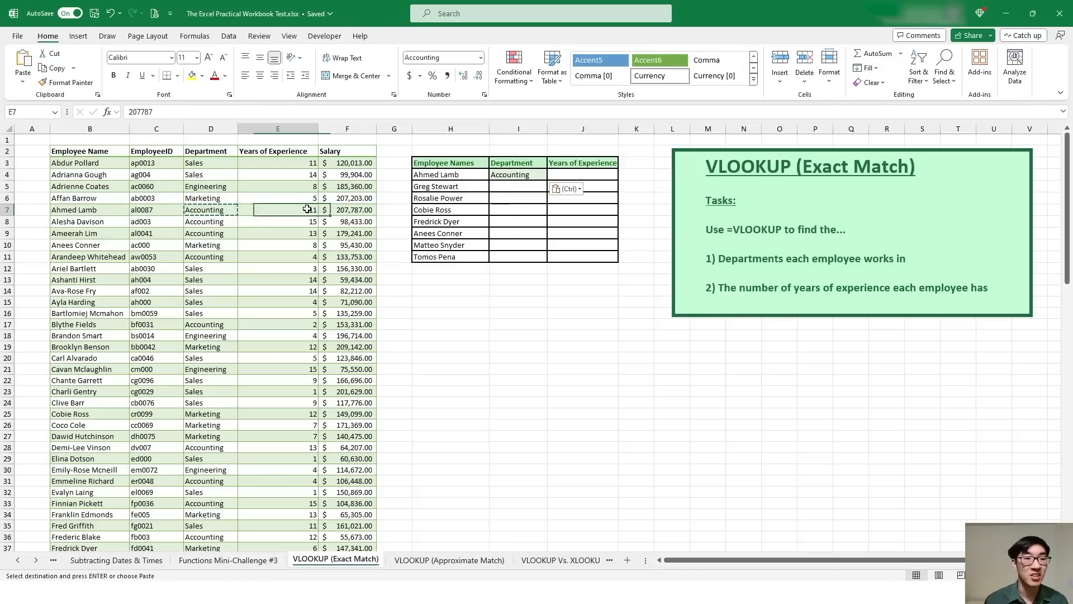
pyautogui.hotkey('ctrl', 'c')
pyautogui.click(583, 175)
pyautogui.hotkey('ctrl', 'v')
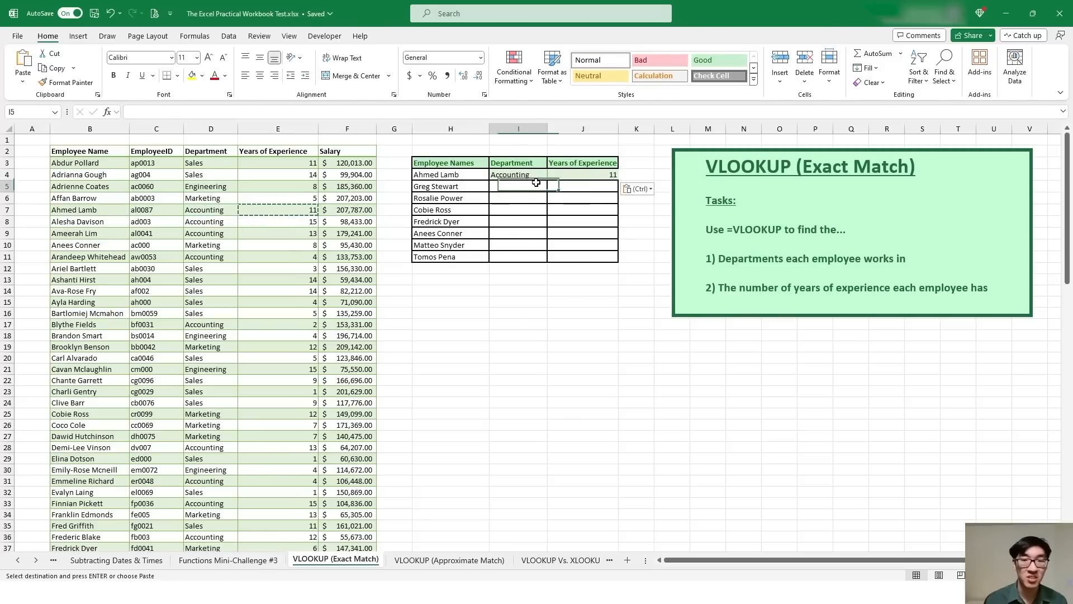
# Undo the two pasted values in I4 and J4 and cancel the active copy selection.
pyautogui.click(449, 176)
pyautogui.moveTo(449, 177); pyautogui.dragTo(448, 399)
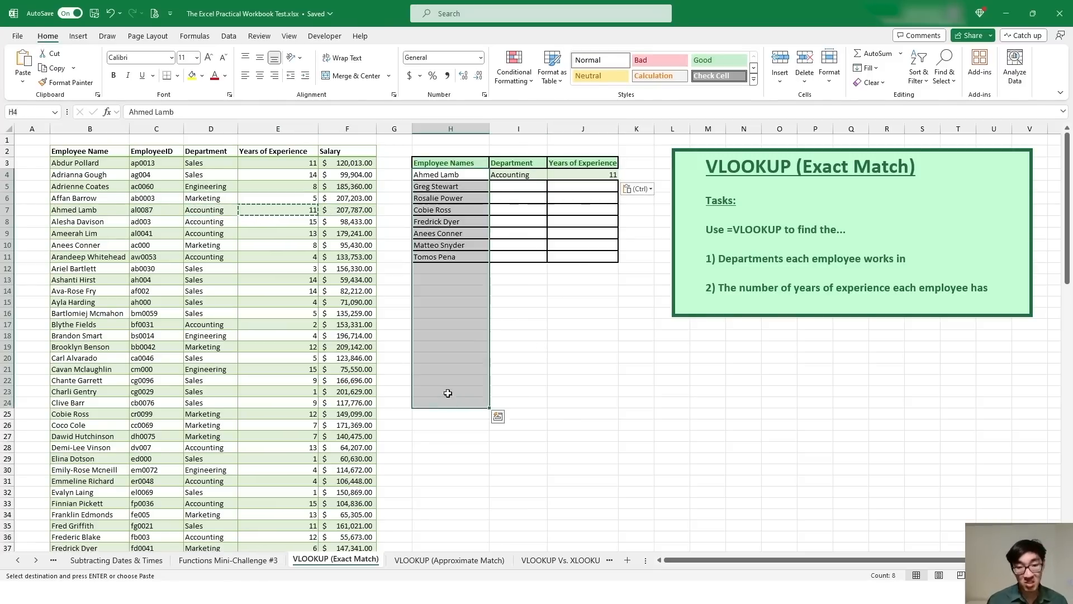
pyautogui.click(578, 324)
pyautogui.hotkey('ctrl', 'z')
pyautogui.hotkey('ctrl', 'z')
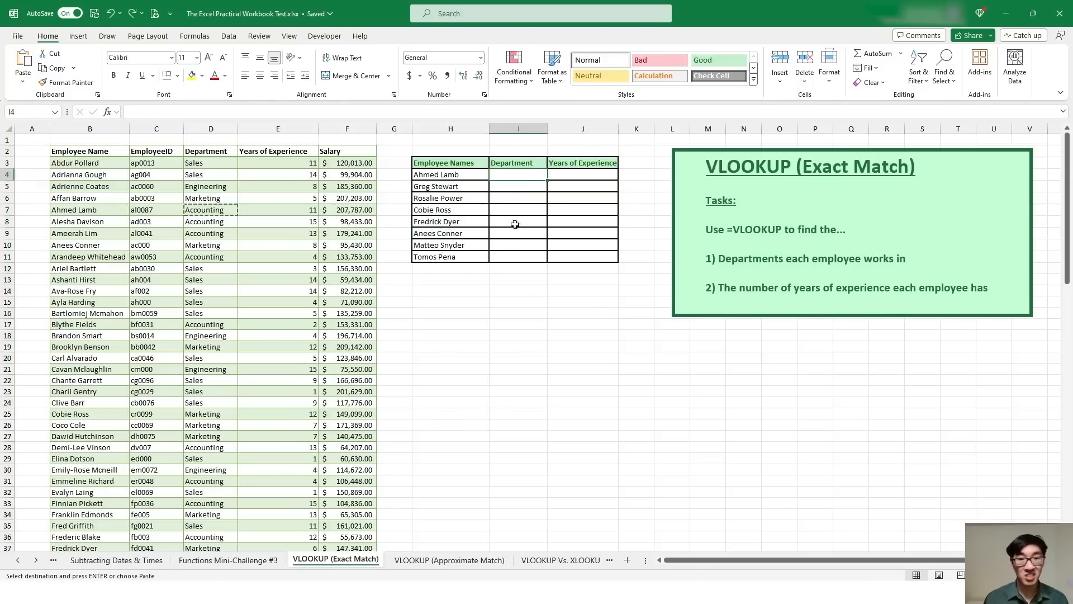
pyautogui.press('Escape')
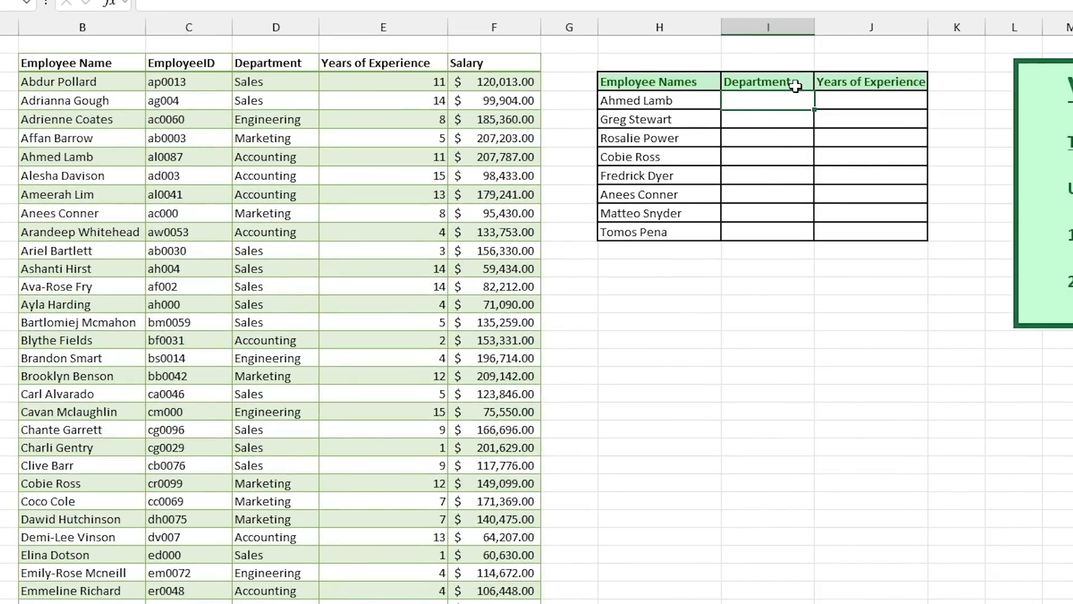
# Begin a VLOOKUP formula in I4 with H4 as the lookup value and the absolute range $B$2:$F$98 as the table array.
pyautogui.write('=VLOOKUP(')
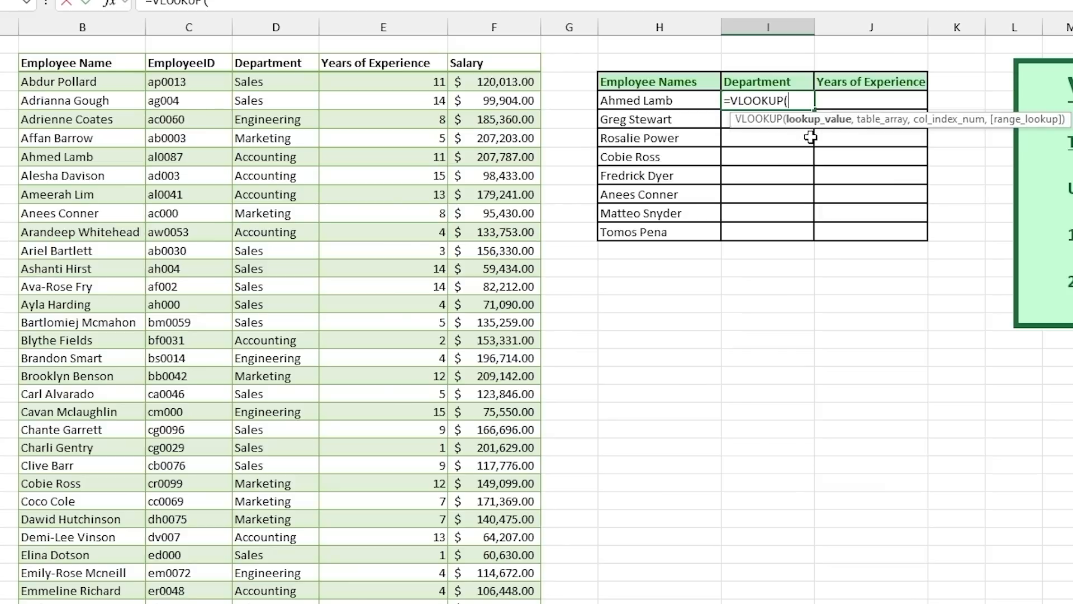
pyautogui.click(677, 100)
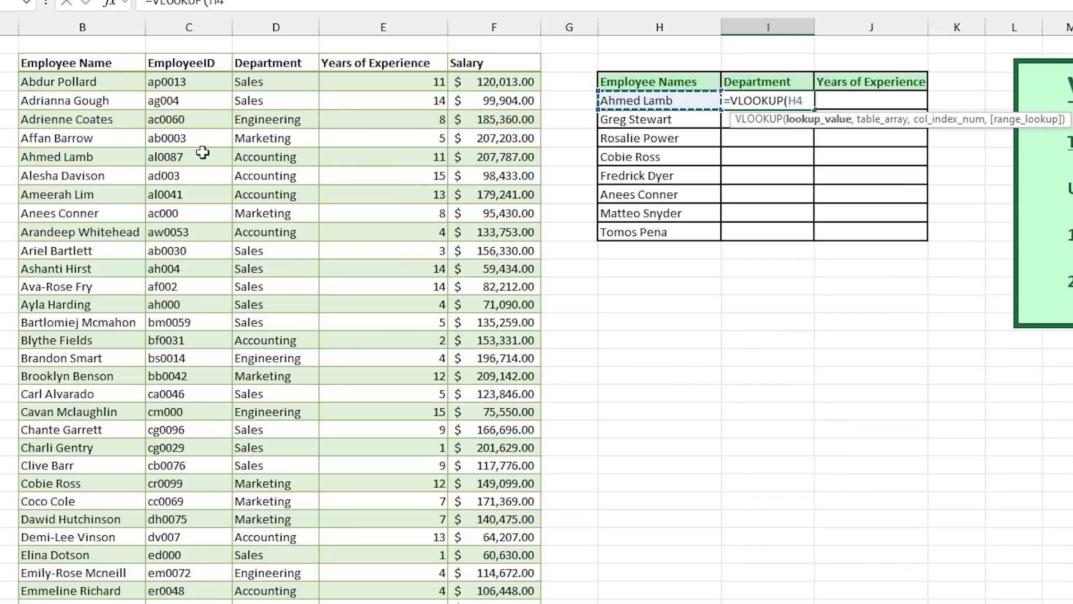
pyautogui.write(',')
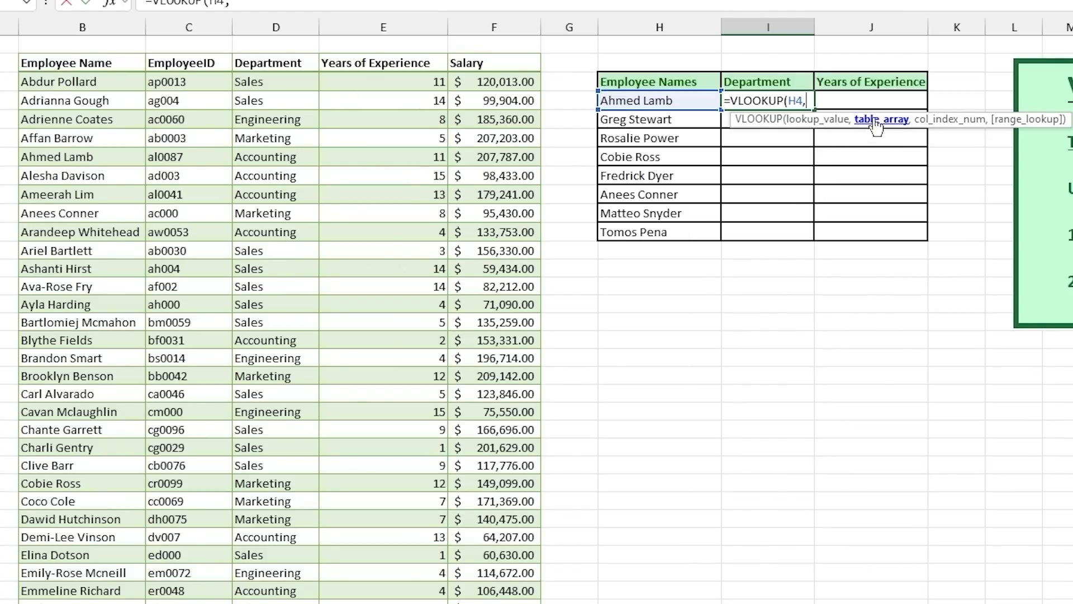
pyautogui.click(84, 64)
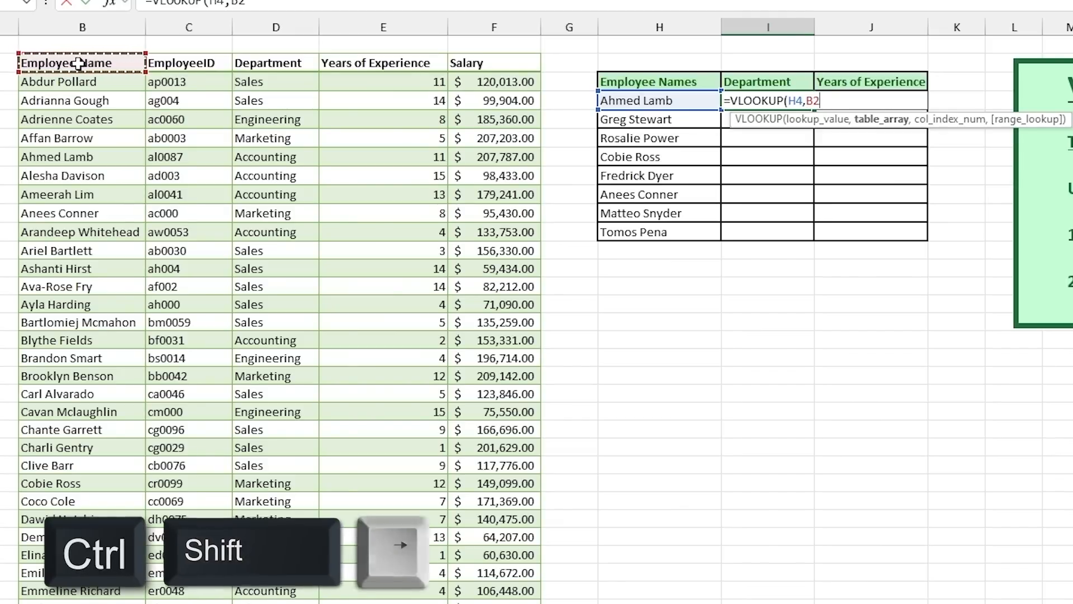
pyautogui.hotkey('ctrl', 'shift', 'Right')
pyautogui.hotkey('ctrl', 'shift', 'Down')
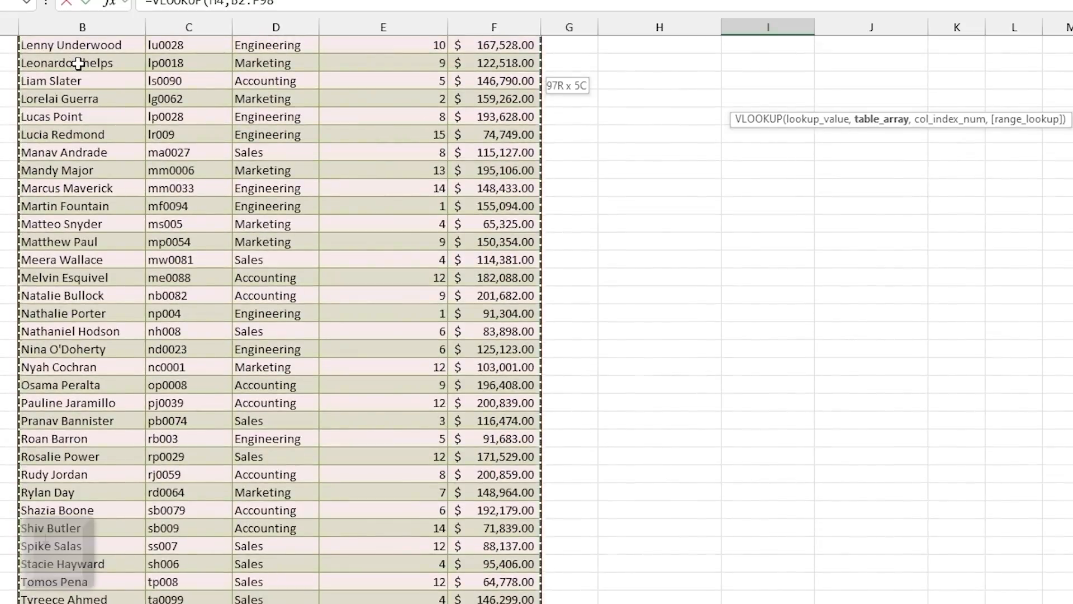
pyautogui.hotkey('ctrl', 'BackSpace')
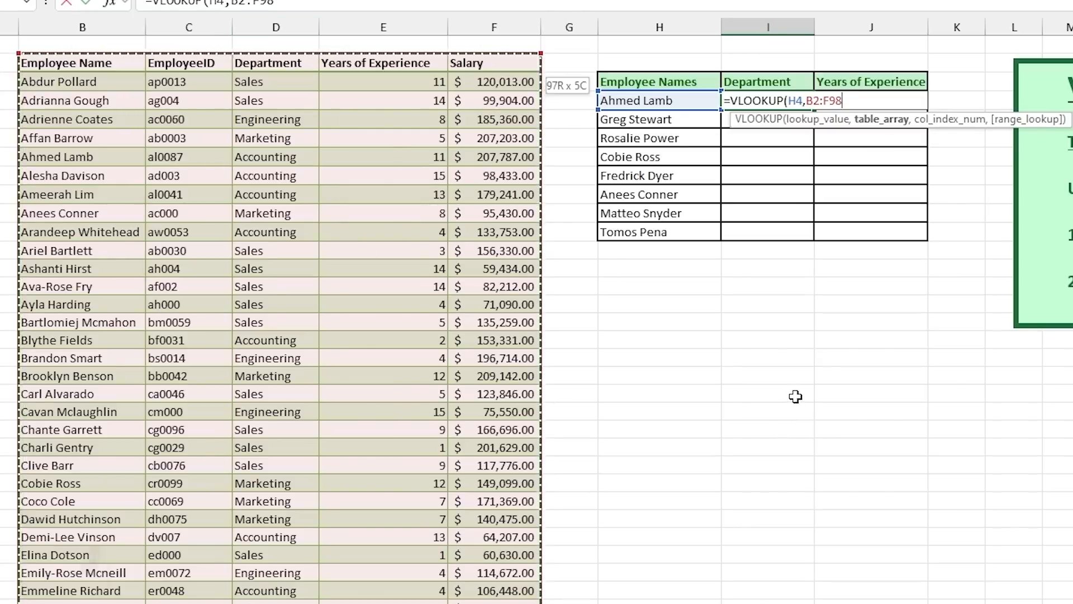
pyautogui.press('F4')
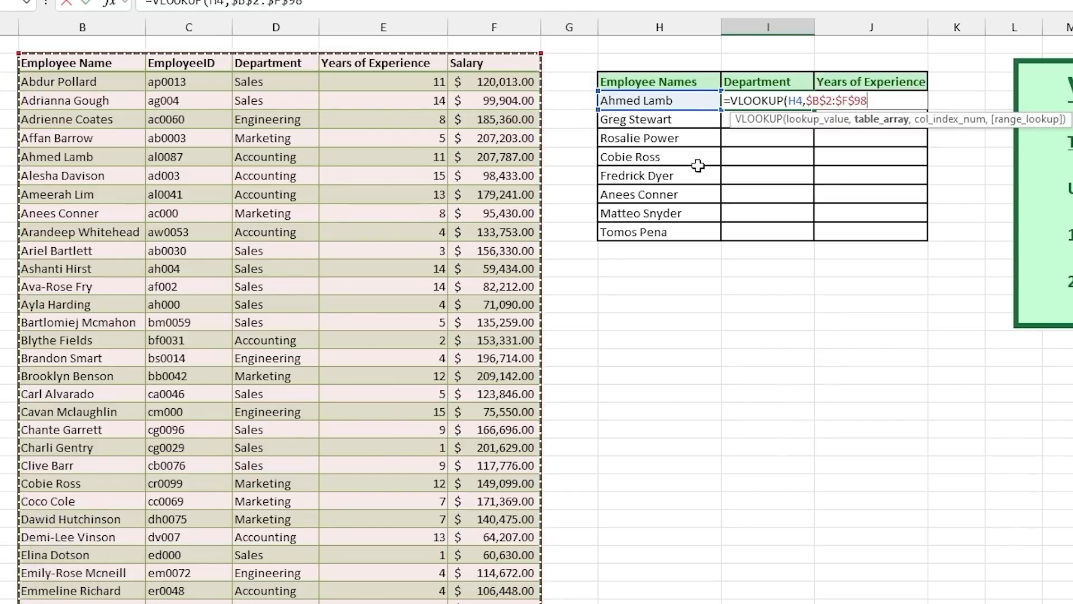
pyautogui.scroll(-20, 431, 146)
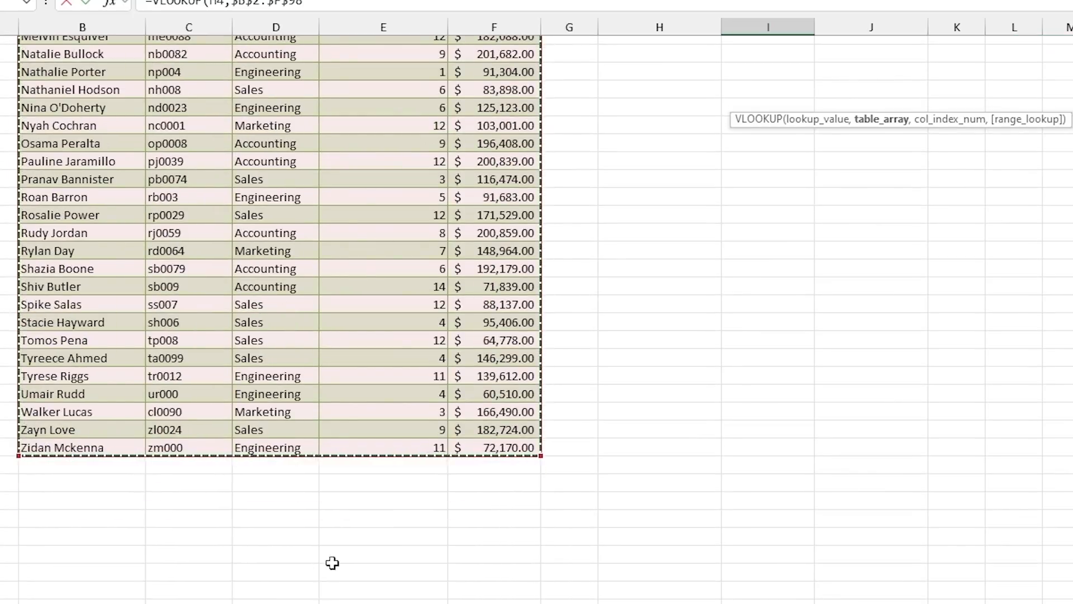
pyautogui.scroll(20, 384, 492)
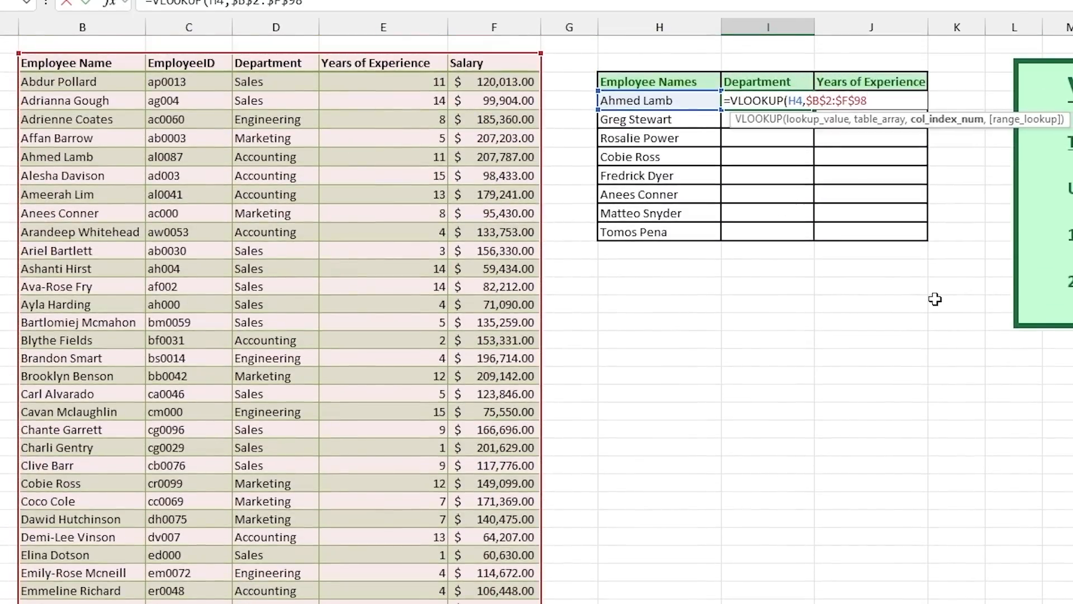
# Complete the I4 formula with column index 3 and FALSE for an exact match, and fill it down through I11.
pyautogui.write(',')
pyautogui.write('3,')
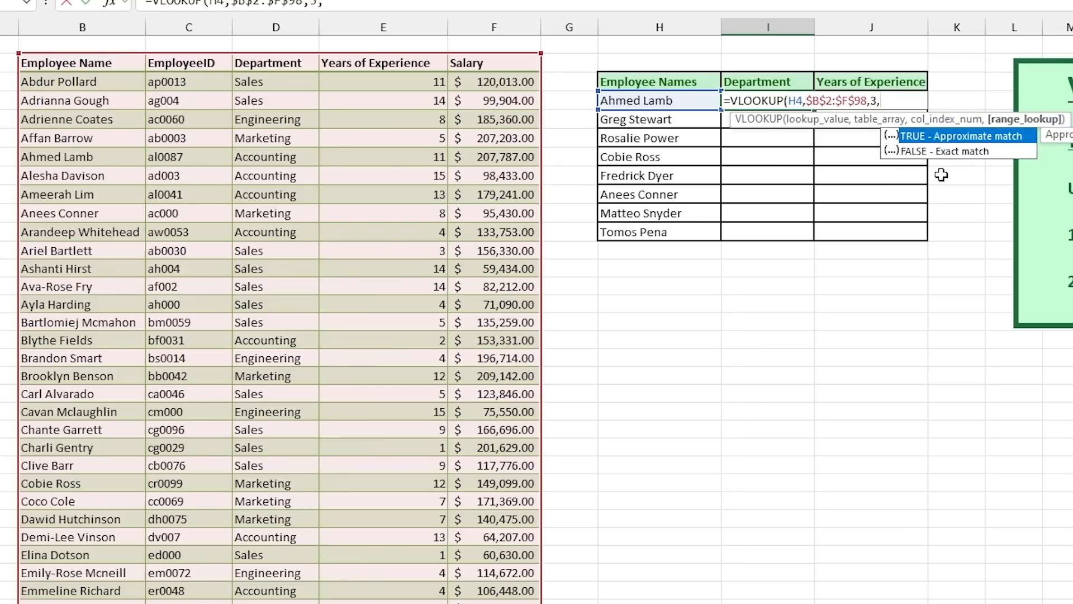
pyautogui.write('FALSE')
pyautogui.write(')')
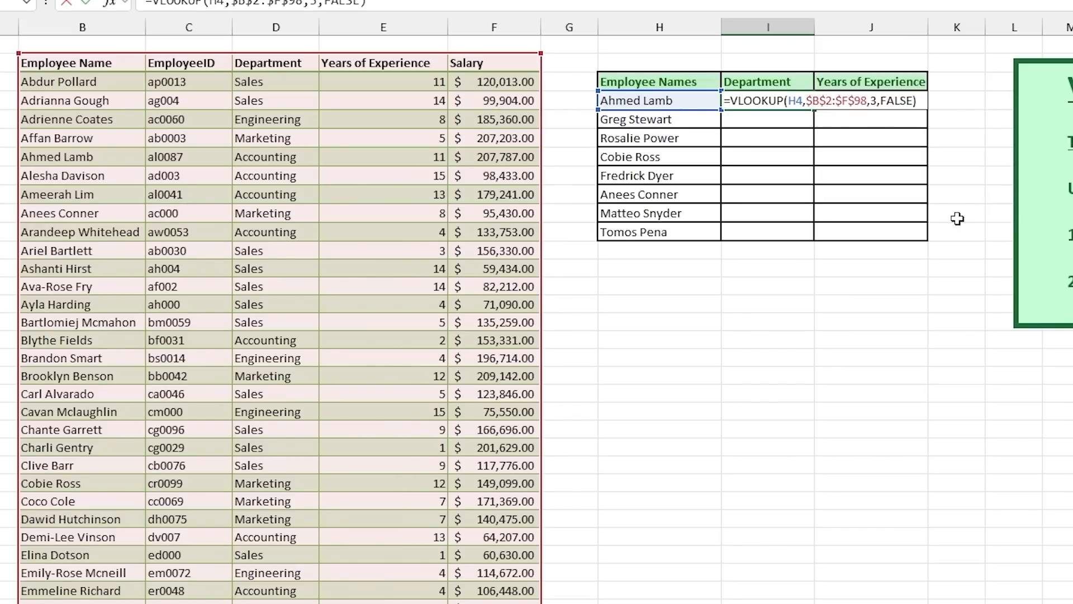
pyautogui.press('Return')
pyautogui.click(801, 101)
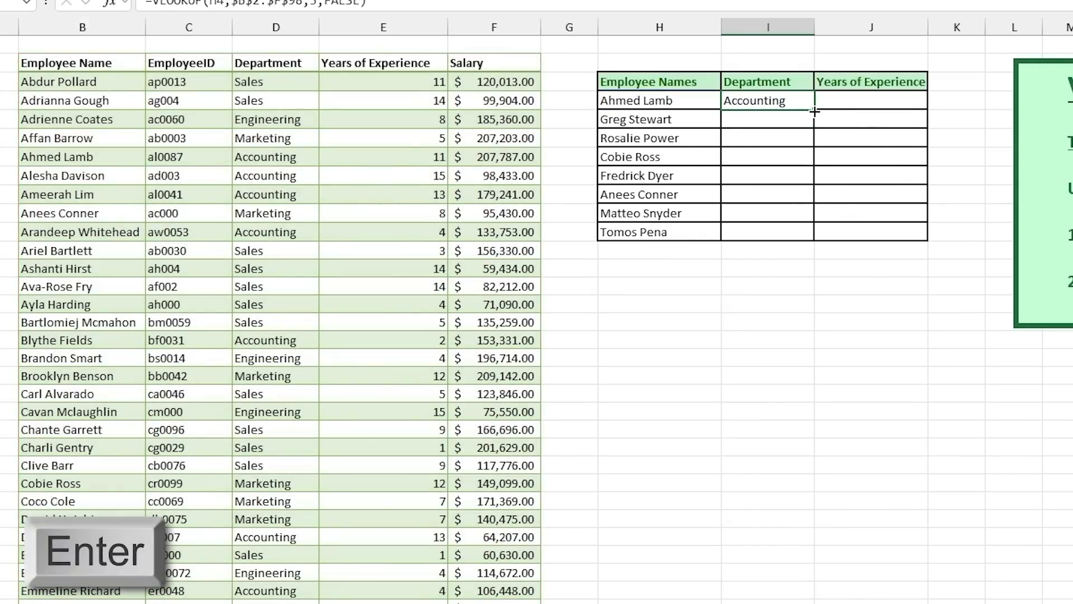
pyautogui.doubleClick(814, 109)
# Examine the lookup references and arguments of the Department formulas, including those in I4, I5 and I8.
pyautogui.click(798, 120)
pyautogui.press('Down')
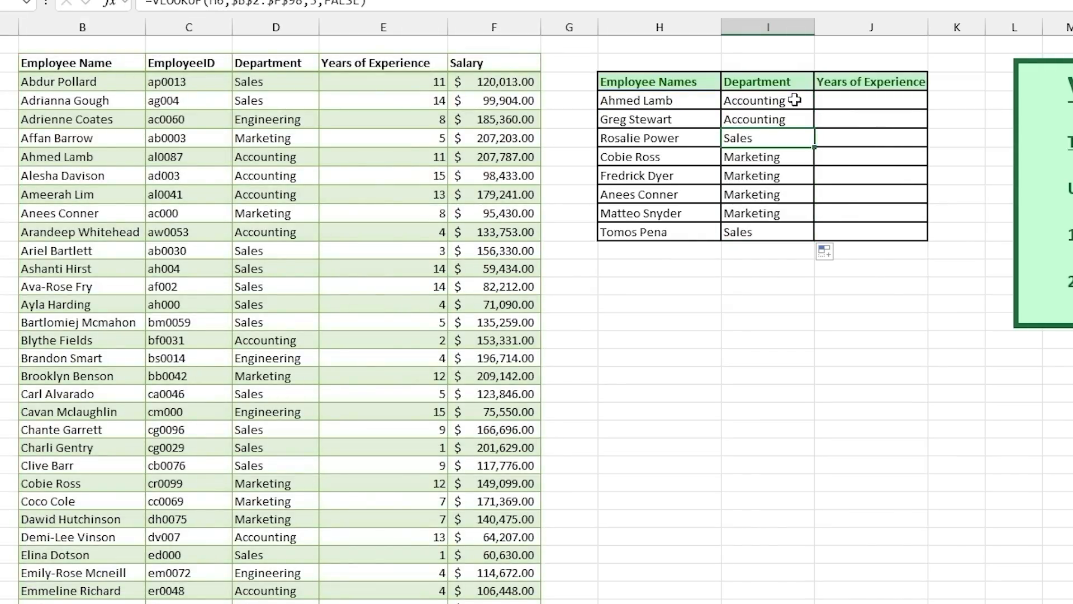
pyautogui.doubleClick(795, 100)
pyautogui.press('Escape')
pyautogui.doubleClick(793, 119)
pyautogui.press('Escape')
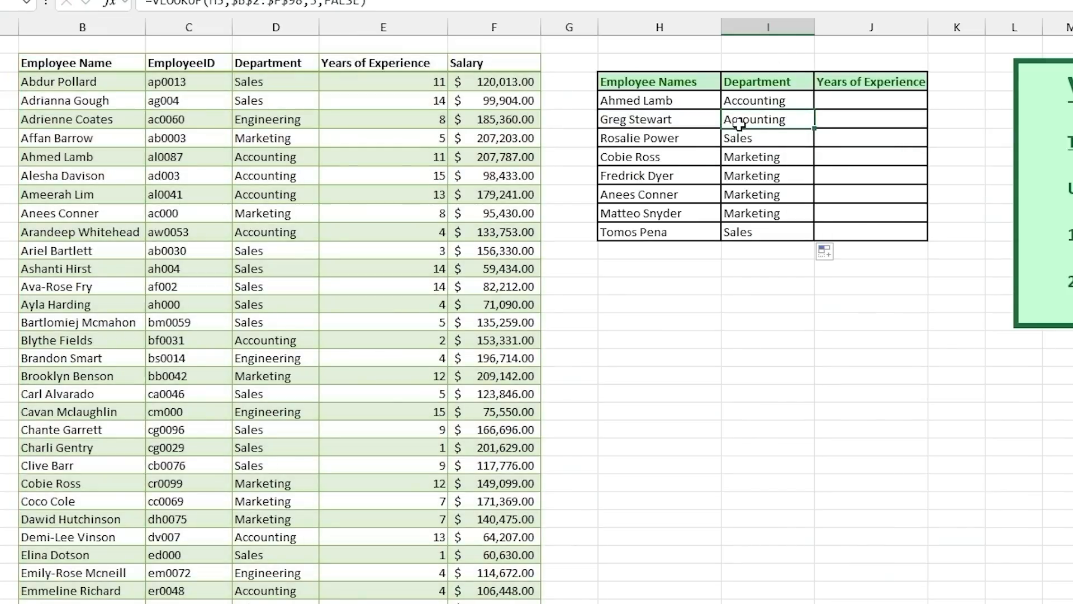
pyautogui.click(660, 138)
pyautogui.click(671, 158)
pyautogui.click(687, 175)
pyautogui.doubleClick(753, 176)
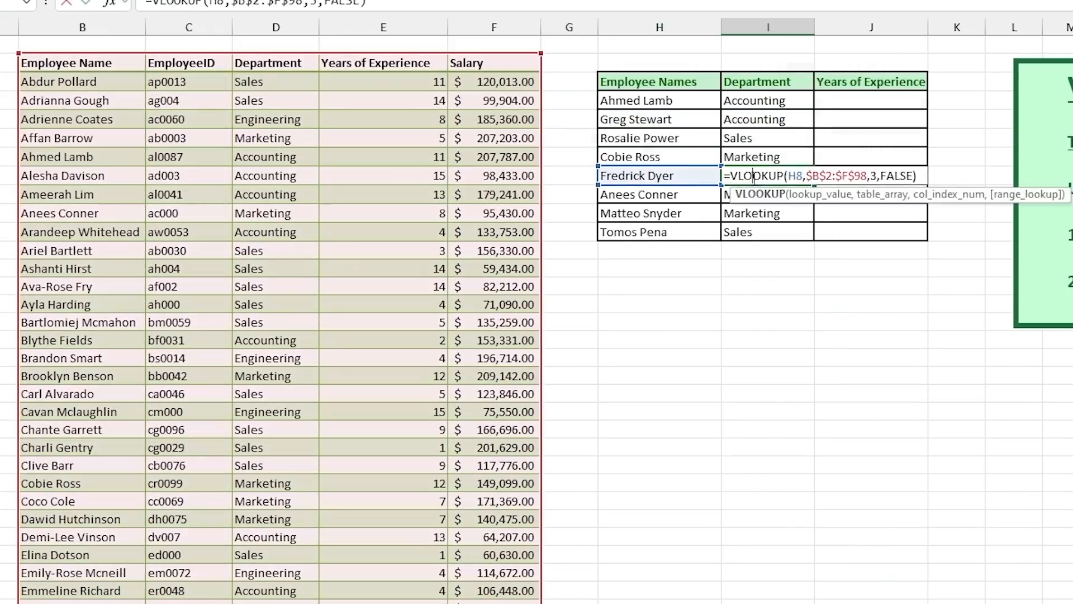
pyautogui.press('Escape')
pyautogui.press('Down')
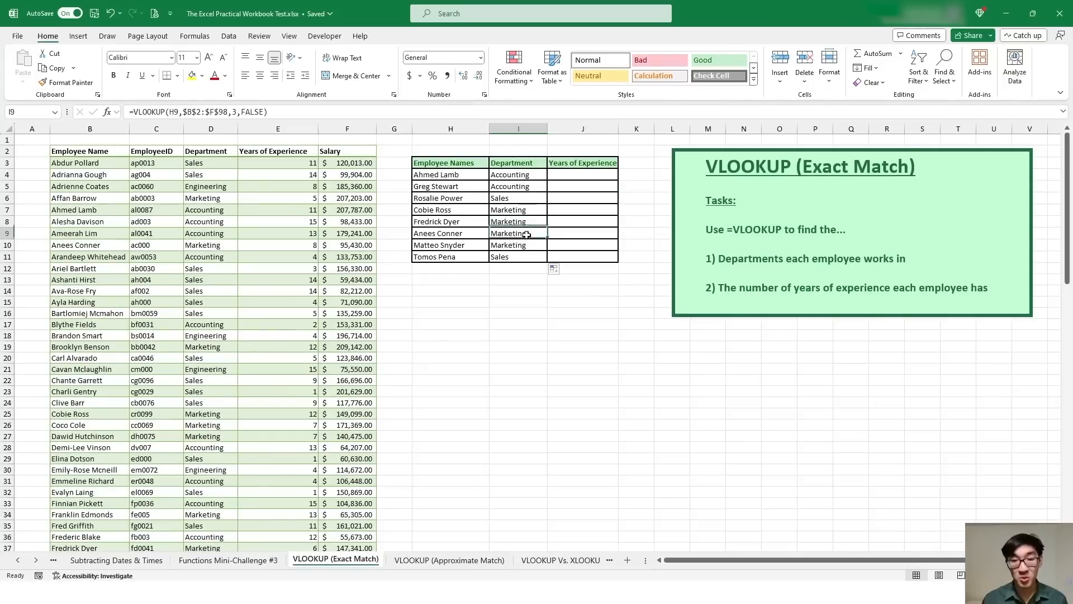
pyautogui.click(574, 177)
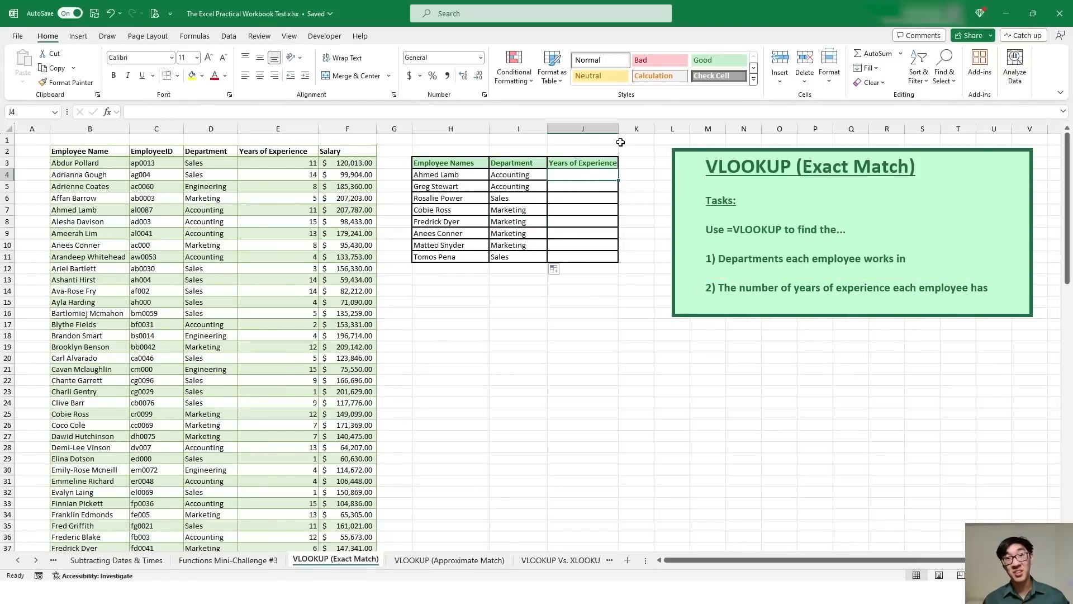
pyautogui.click(538, 177)
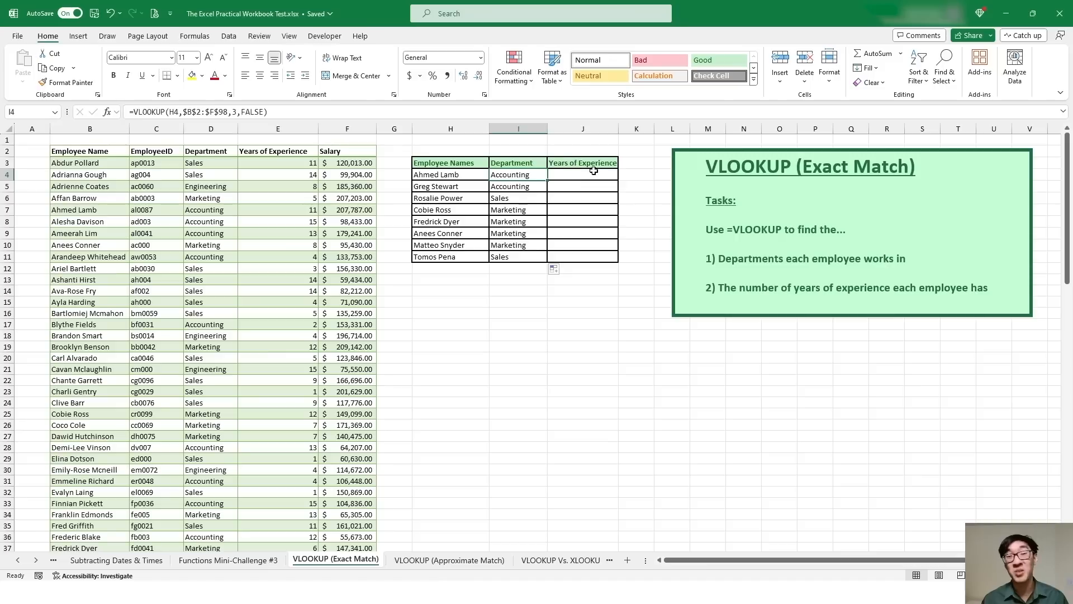
pyautogui.doubleClick(538, 176)
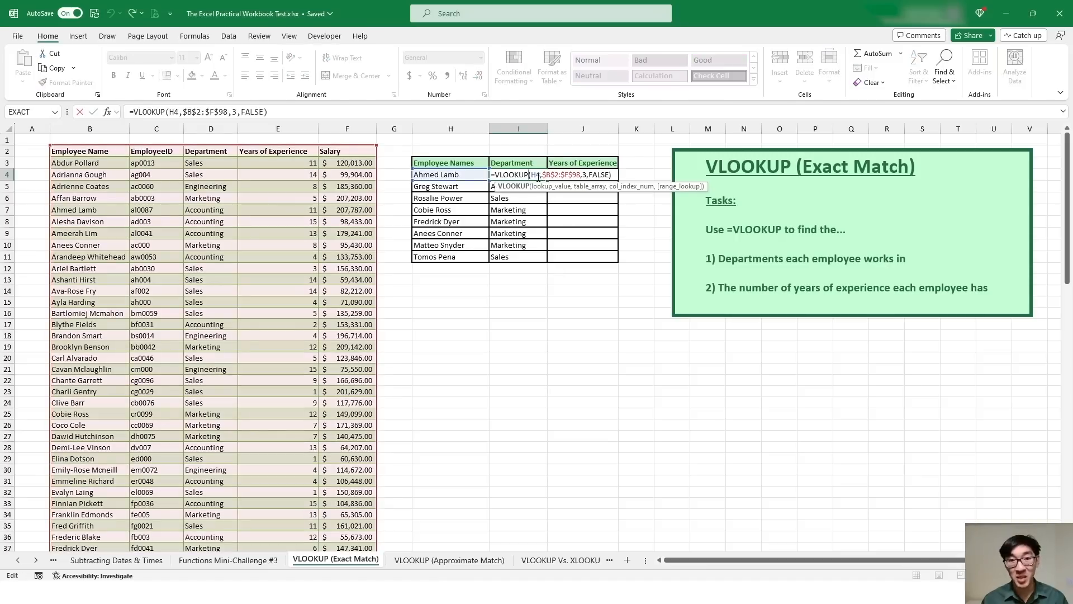
pyautogui.press('Escape')
pyautogui.click(571, 175)
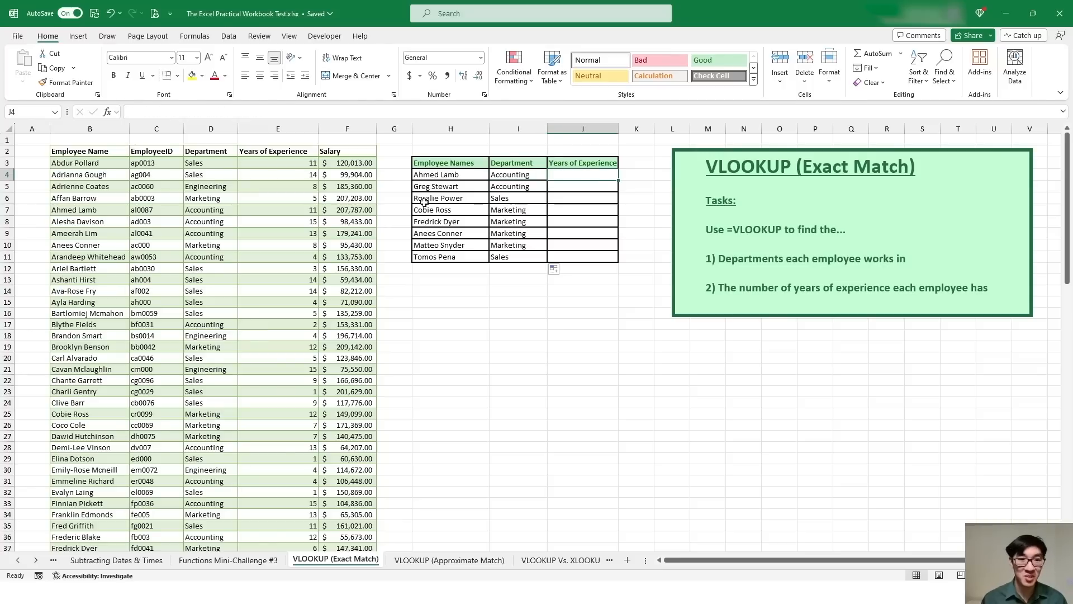
# Convert the employee data in B2:F98 into a table with headers and apply the plain green-banded table style.
pyautogui.click(197, 232)
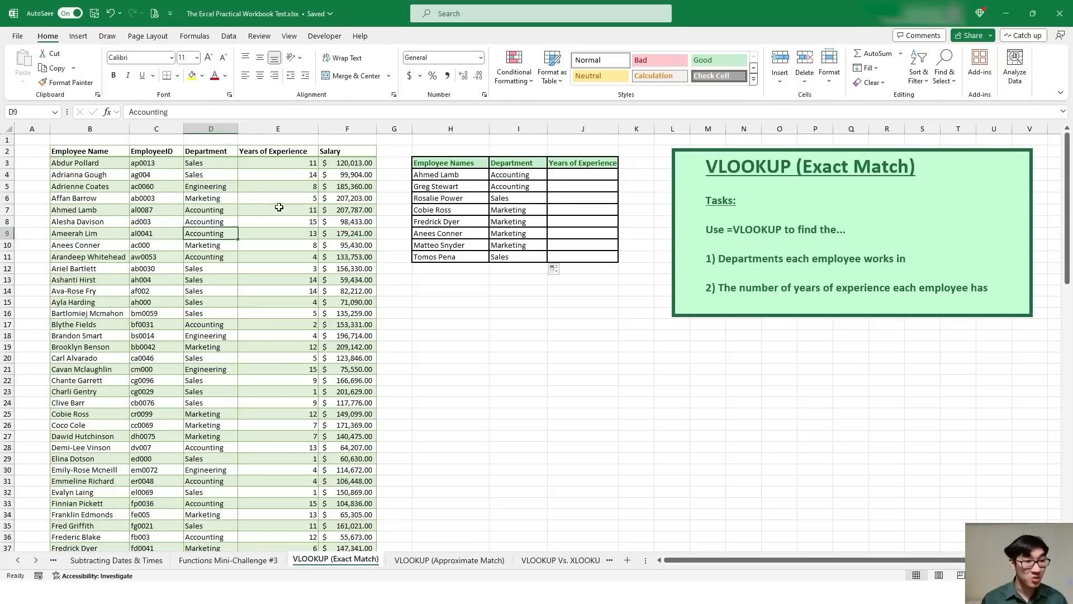
pyautogui.hotkey('ctrl', 't')
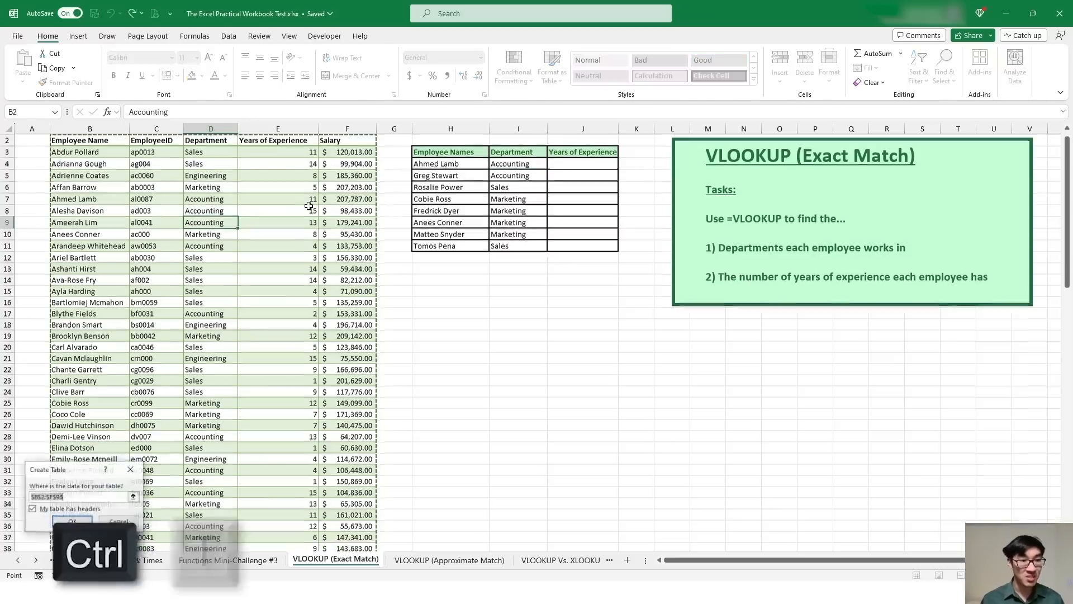
pyautogui.click(86, 523)
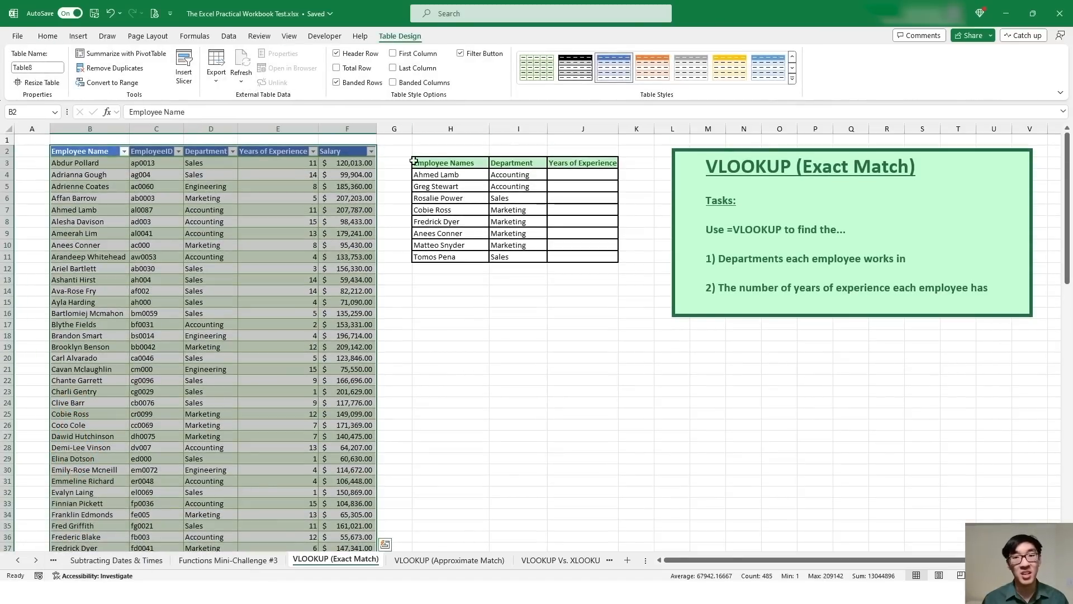
pyautogui.click(536, 67)
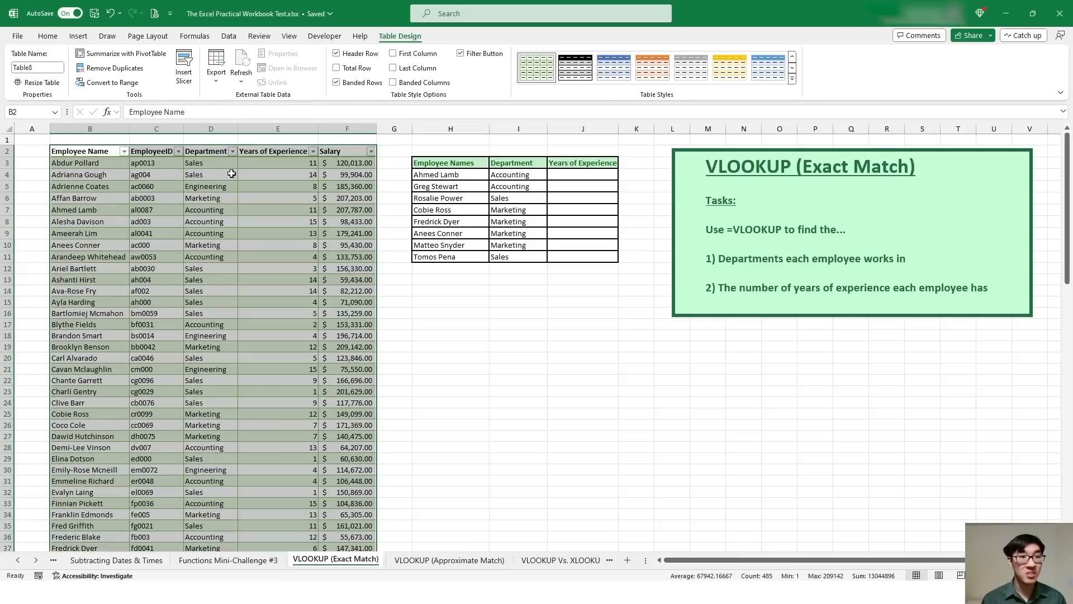
# Rename the employee data table as EmployeeData.
pyautogui.click(31, 66)
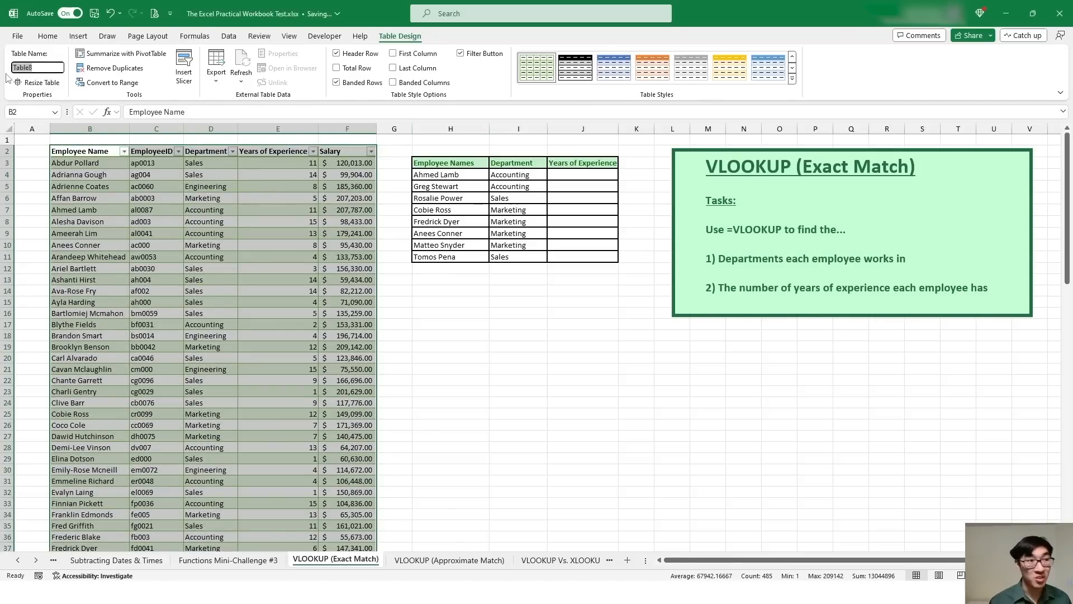
pyautogui.write('Empl')
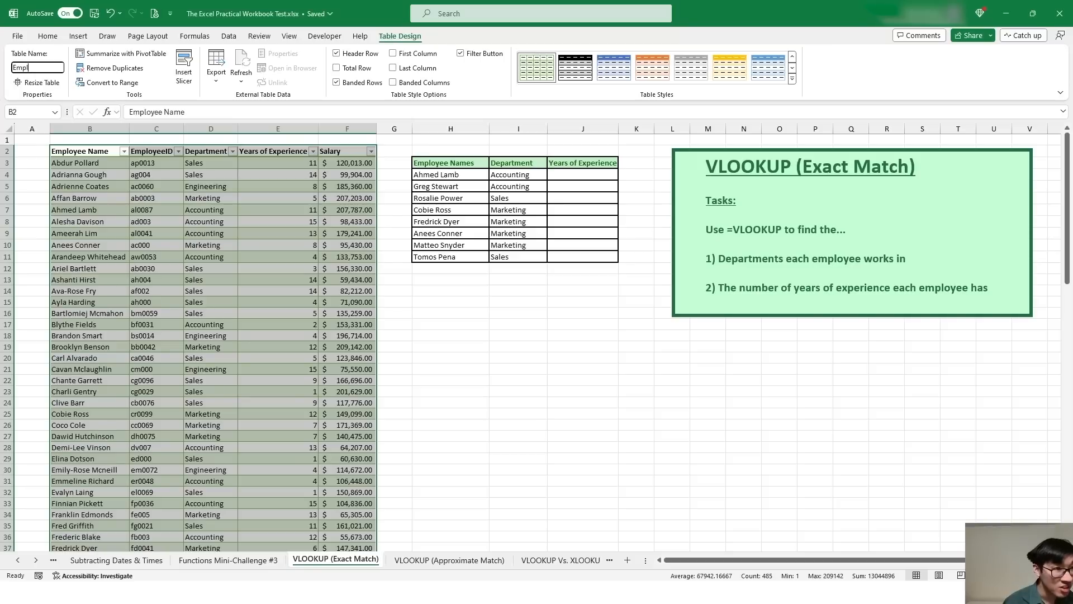
pyautogui.write('oyeeData')
pyautogui.press('Return')
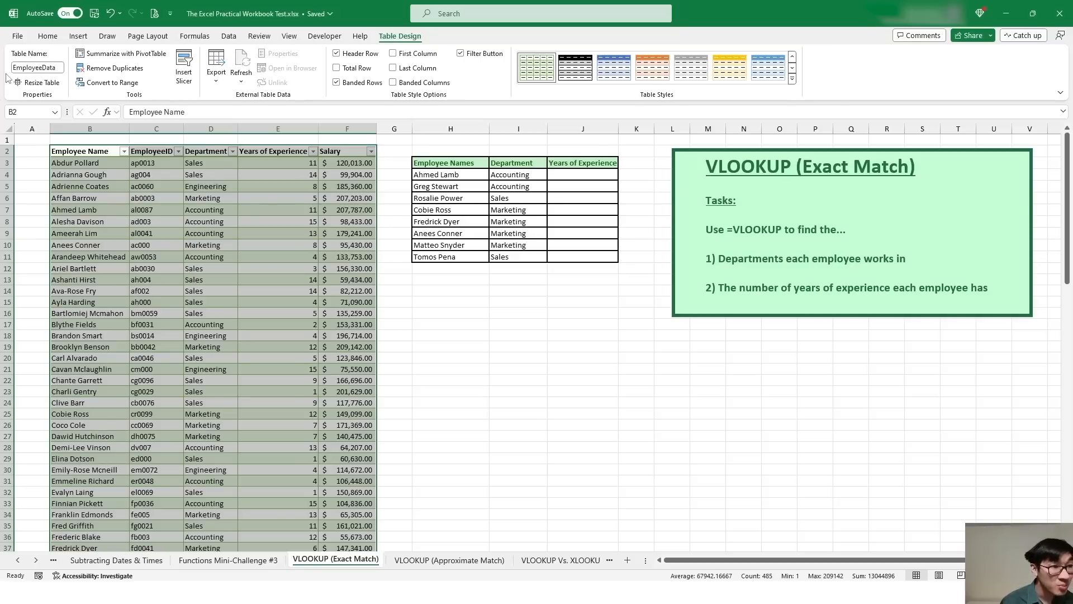
# Begin a VLOOKUP formula in J4 with H4 as the lookup value and the whole table EmployeeData[#All] as the table array.
pyautogui.click(572, 177)
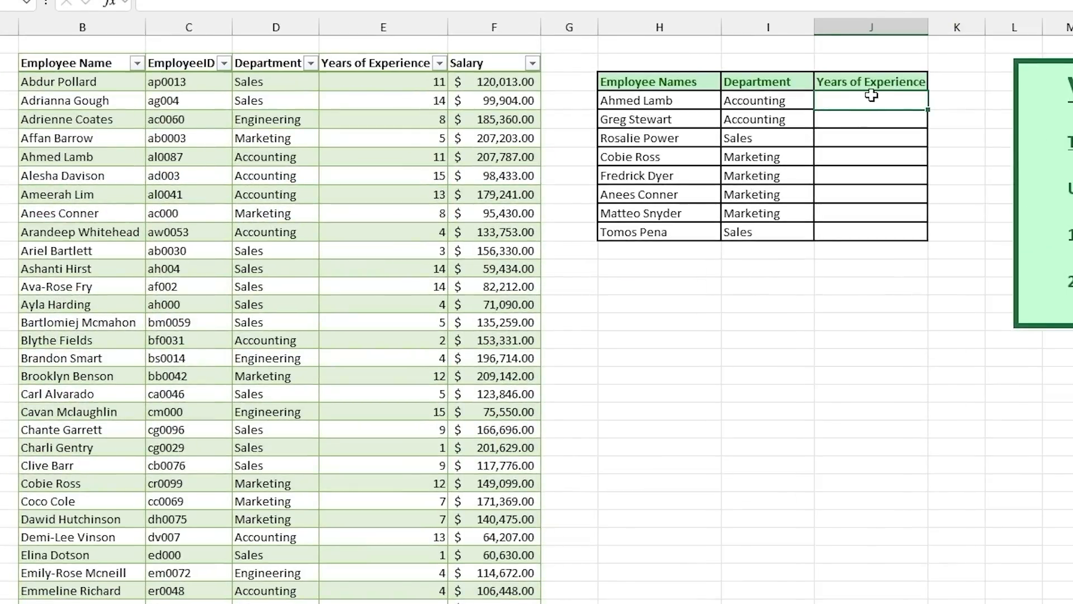
pyautogui.write('=VLOOKUP(')
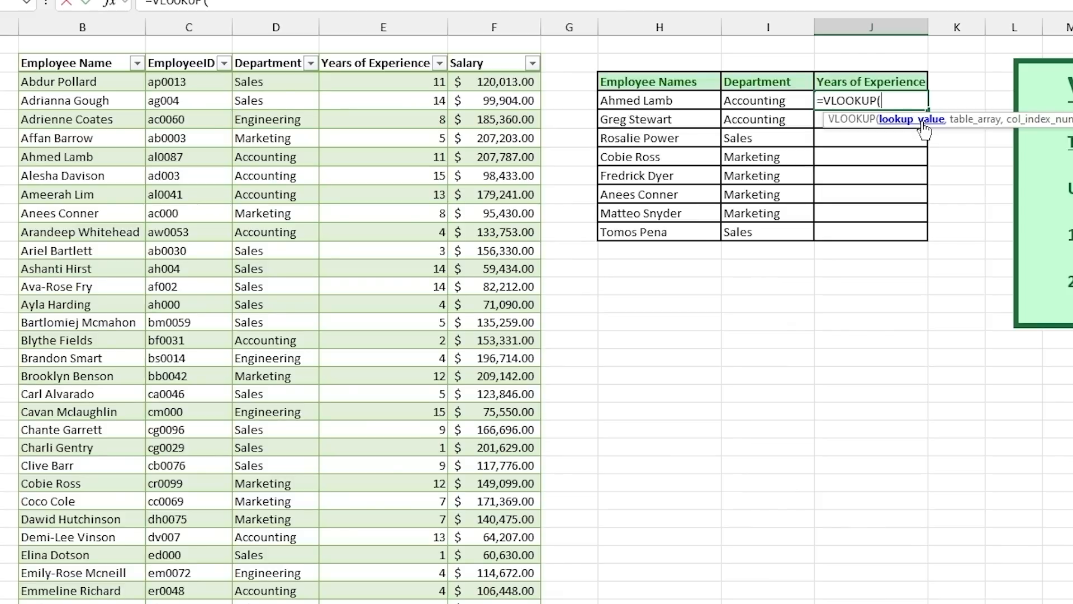
pyautogui.click(637, 99)
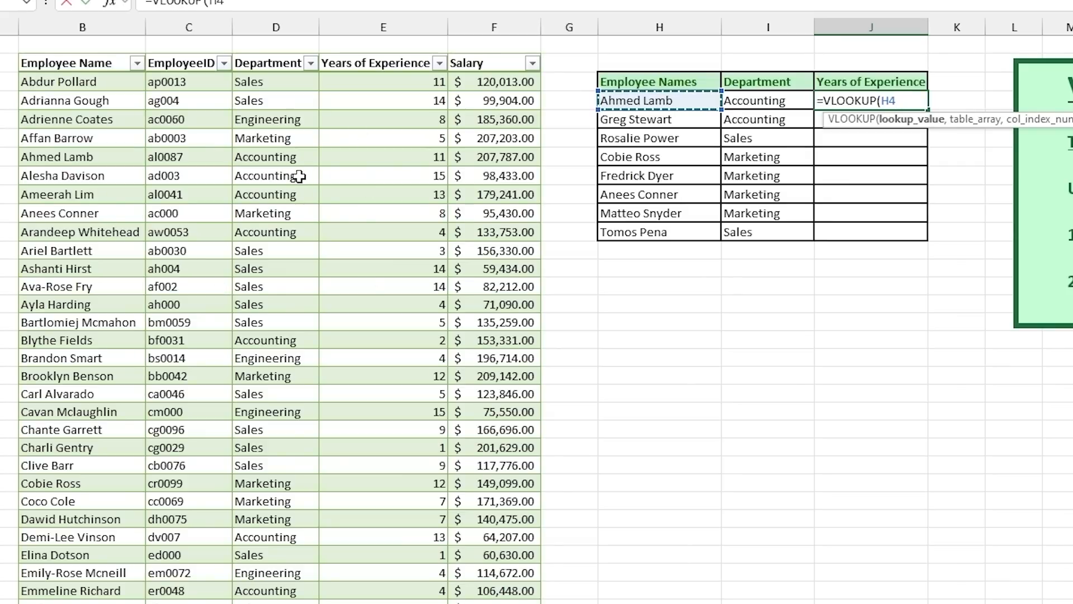
pyautogui.write(',')
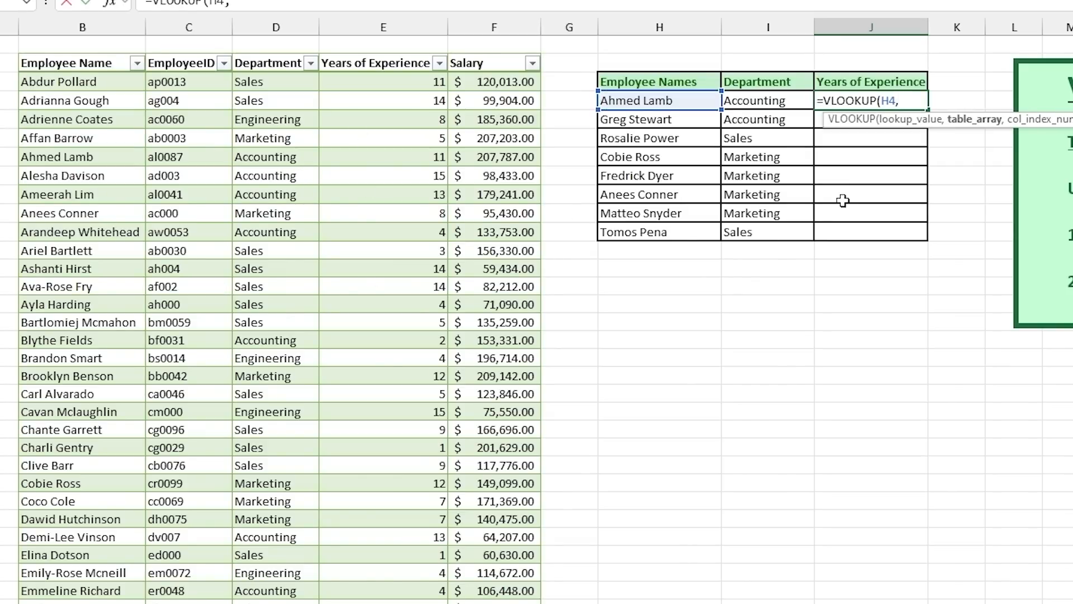
pyautogui.click(70, 63)
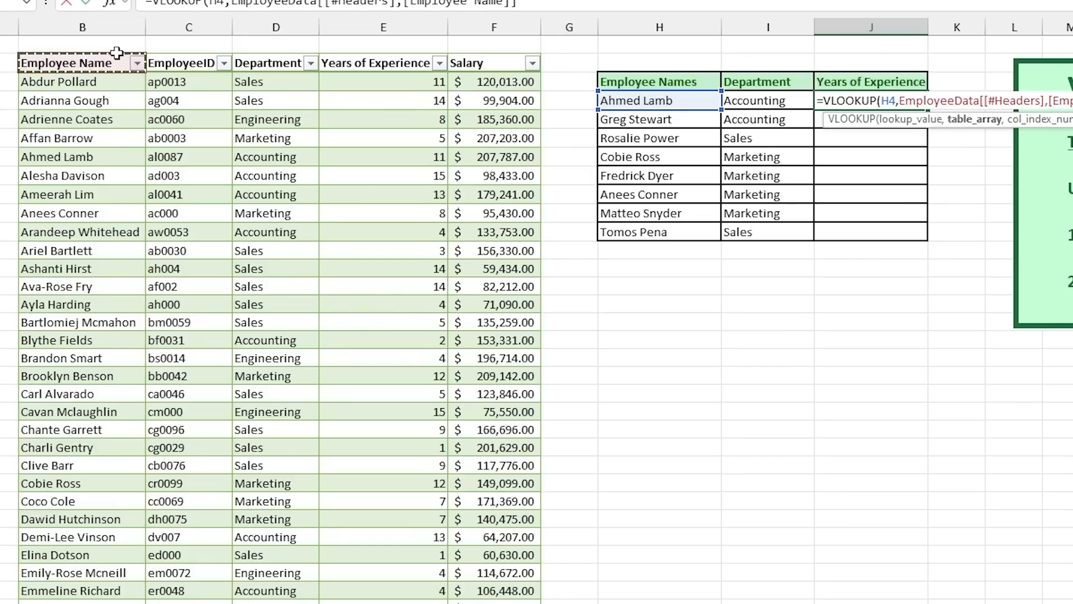
pyautogui.hotkey('ctrl', 'shift', 'Right')
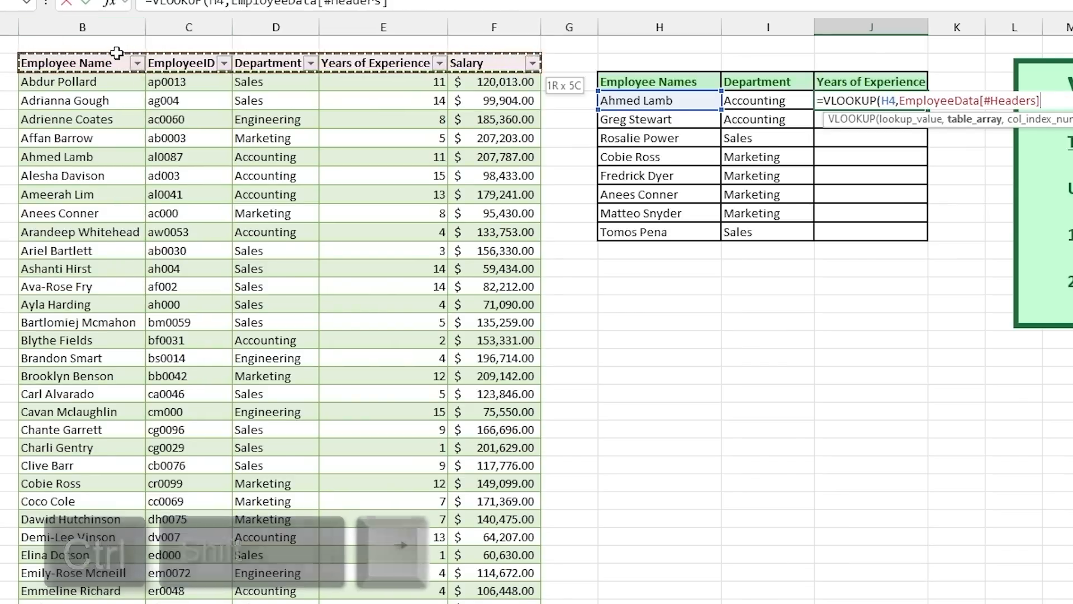
pyautogui.hotkey('ctrl', 'shift', 'Down')
pyautogui.hotkey('ctrl', 'BackSpace')
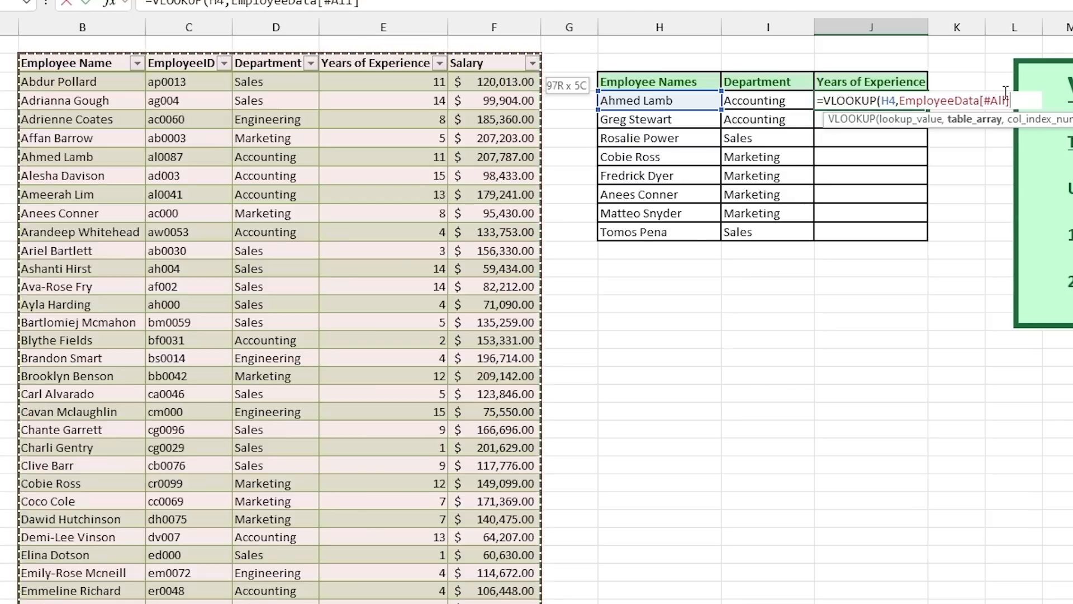
# Complete the J4 formula with column index 4 and FALSE for an exact match, and fill it down through J11.
pyautogui.write(',4')
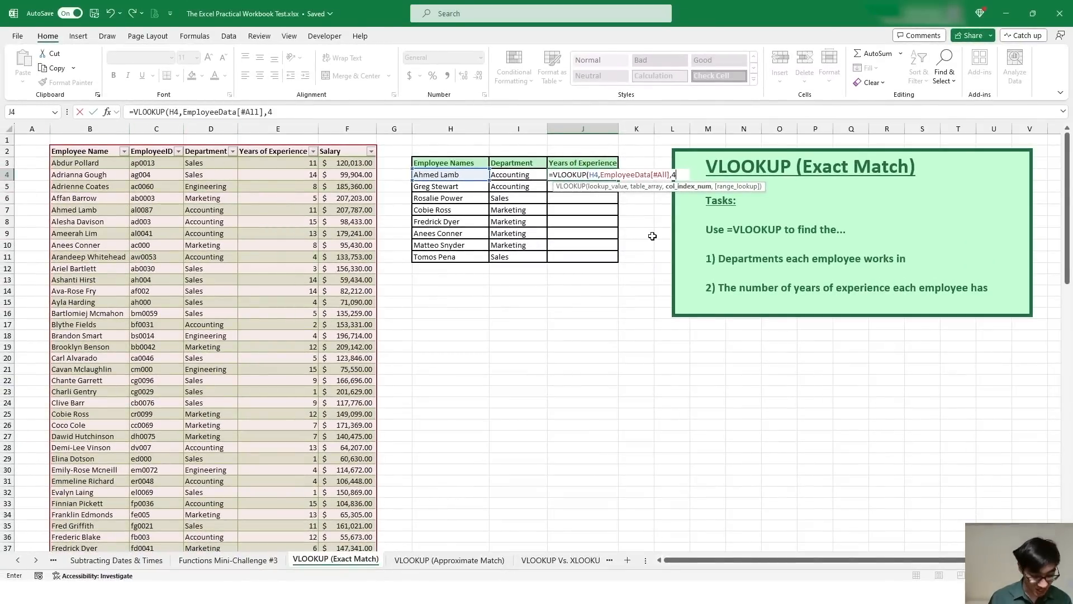
pyautogui.write(',')
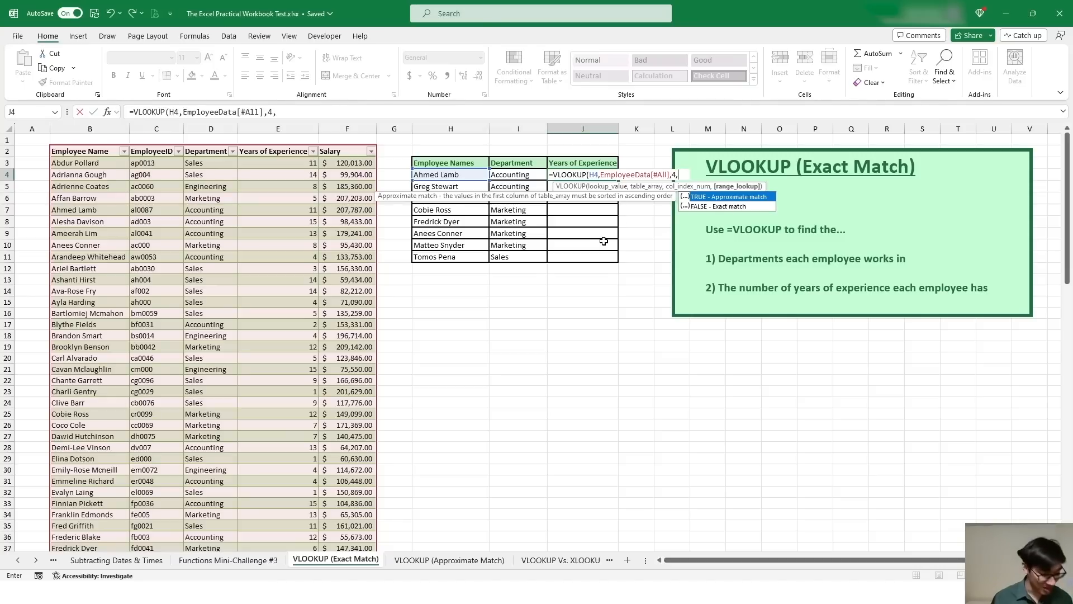
pyautogui.write('FALSE)')
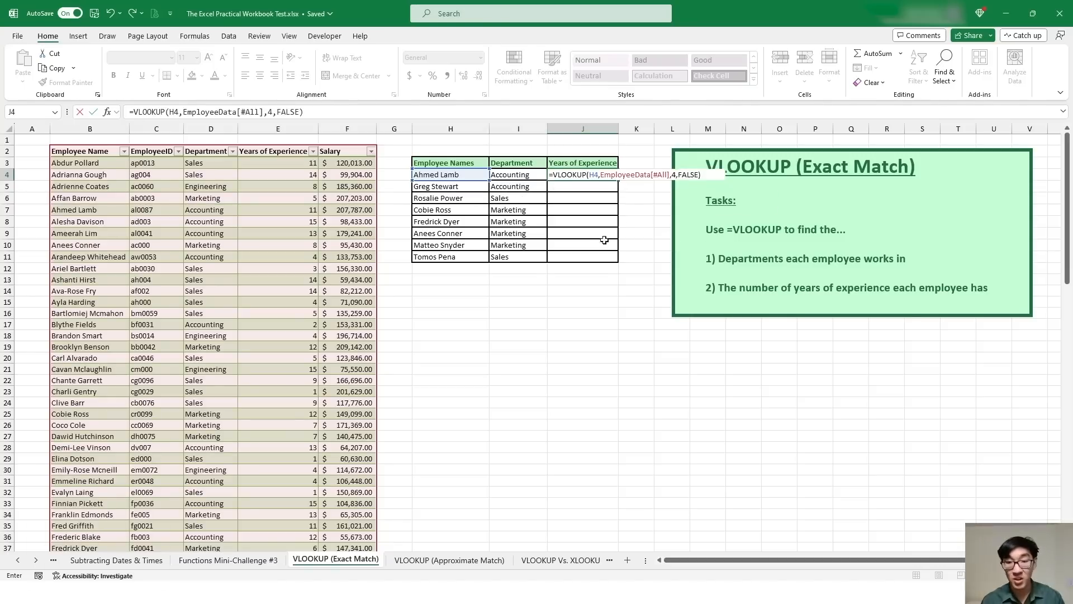
pyautogui.press('Return')
pyautogui.doubleClick(619, 180)
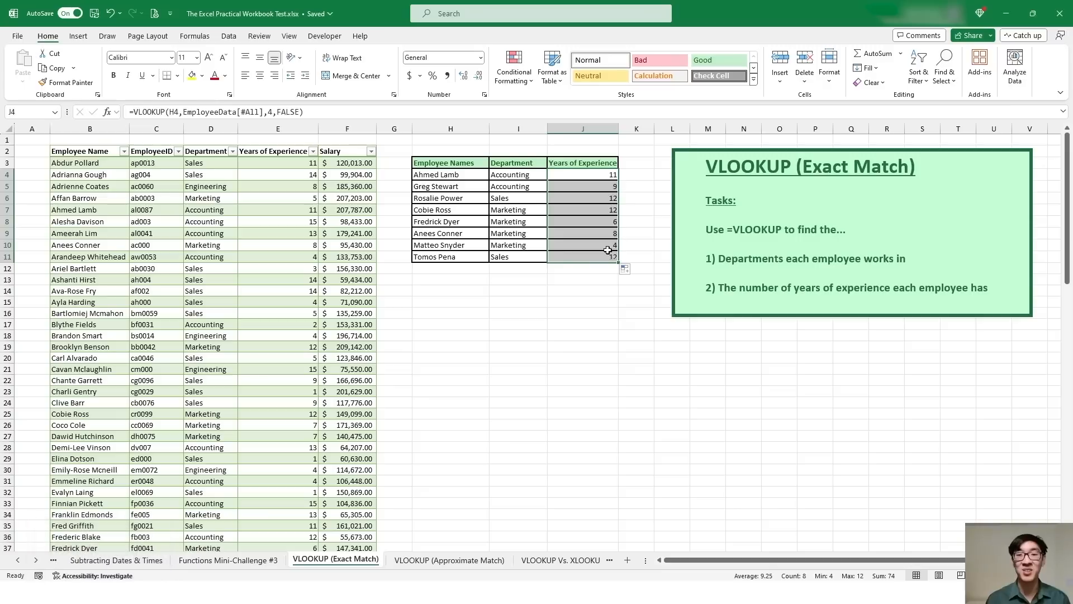
# Check the filled Years of Experience formulas in J5 and J6 and the employee name cells in H6 and H7.
pyautogui.click(594, 182)
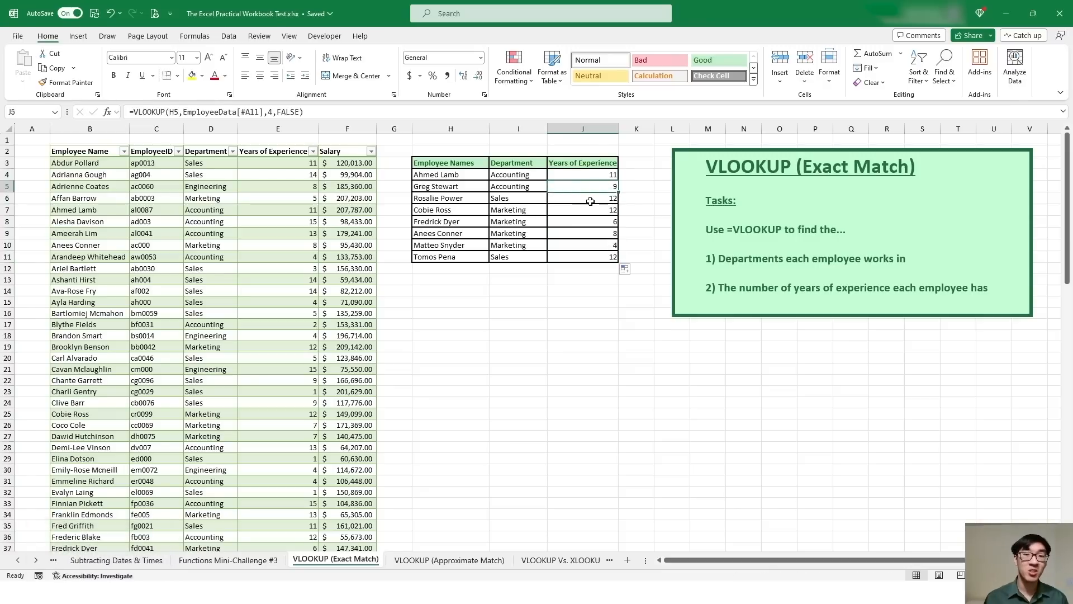
pyautogui.click(594, 200)
pyautogui.click(416, 194)
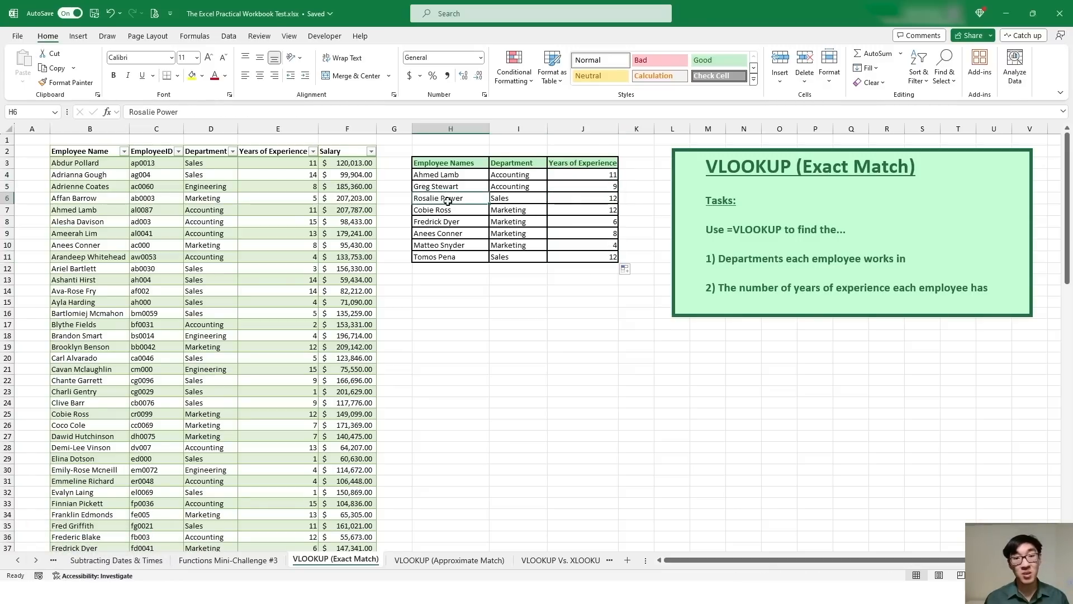
pyautogui.click(449, 208)
pyautogui.click(615, 290)
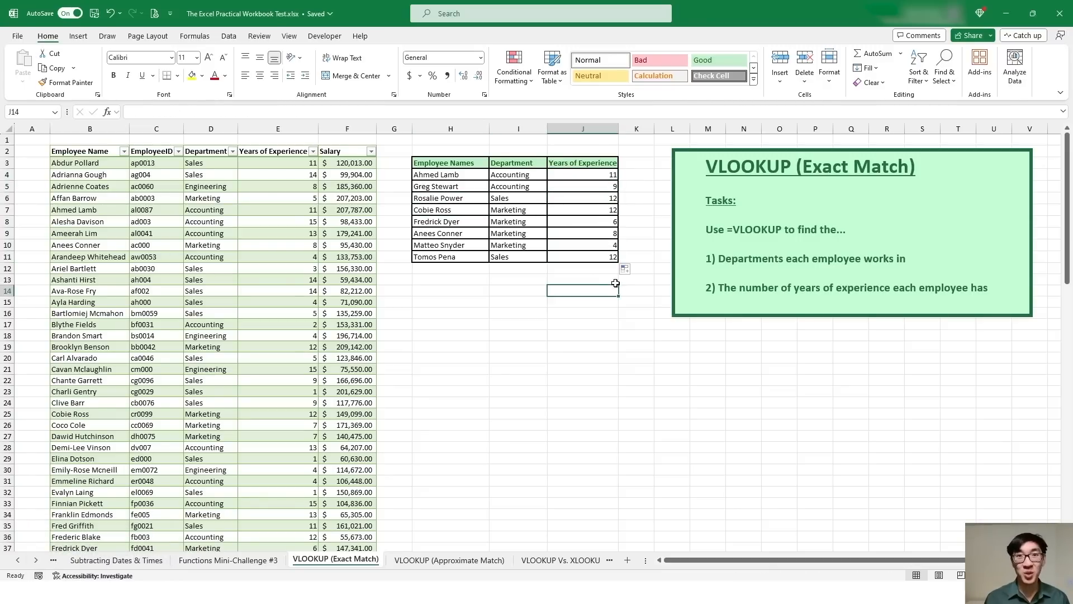
# Examine the lookup value, table array and column index arguments of the Department formula in I4.
pyautogui.doubleClick(517, 173)
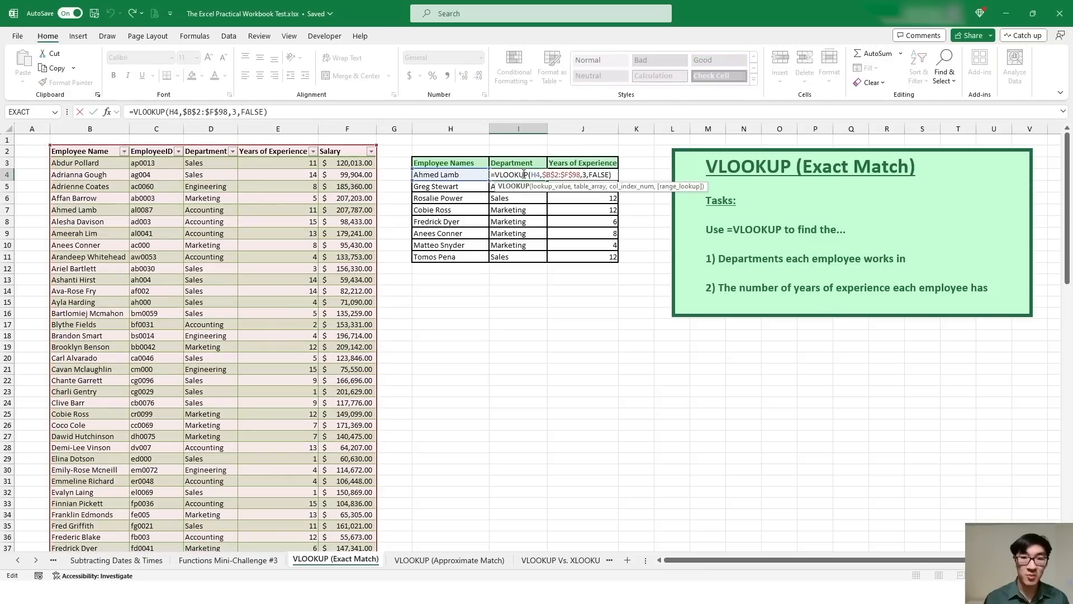
pyautogui.click(569, 175)
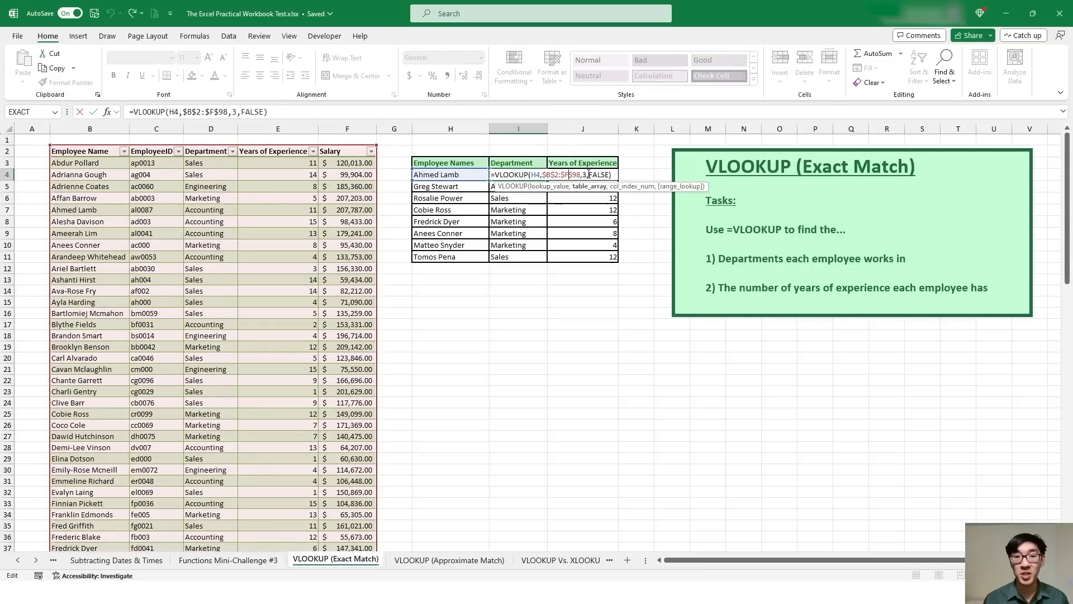
pyautogui.click(537, 175)
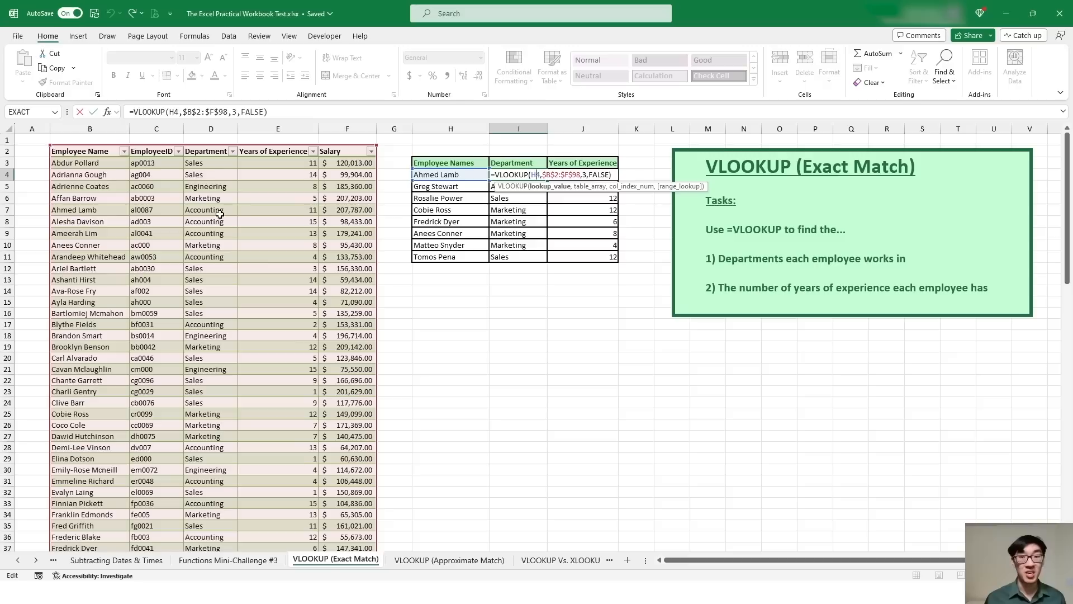
pyautogui.click(560, 174)
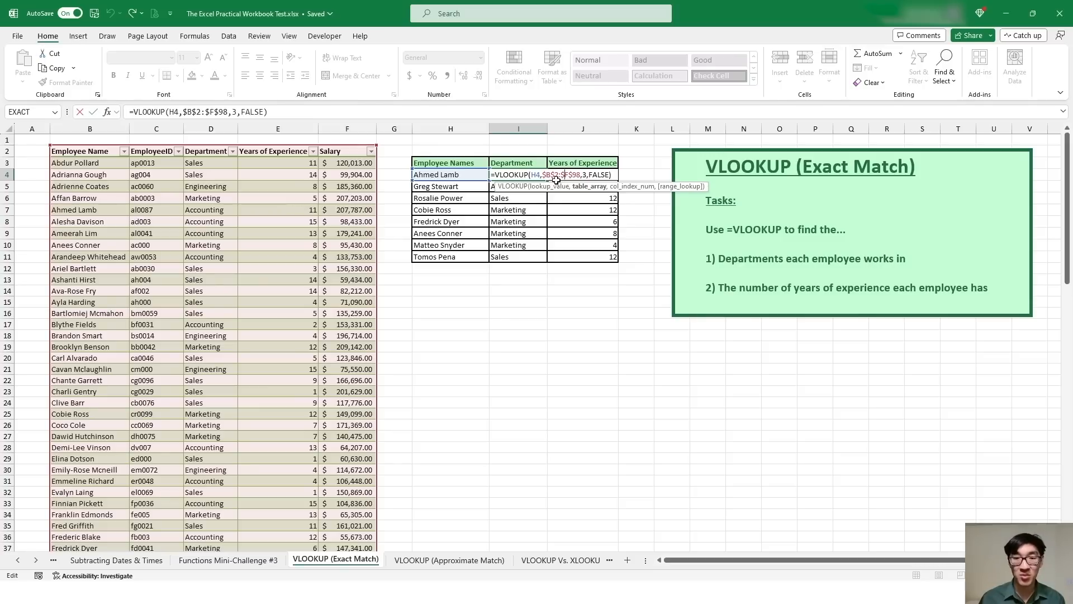
pyautogui.click(586, 174)
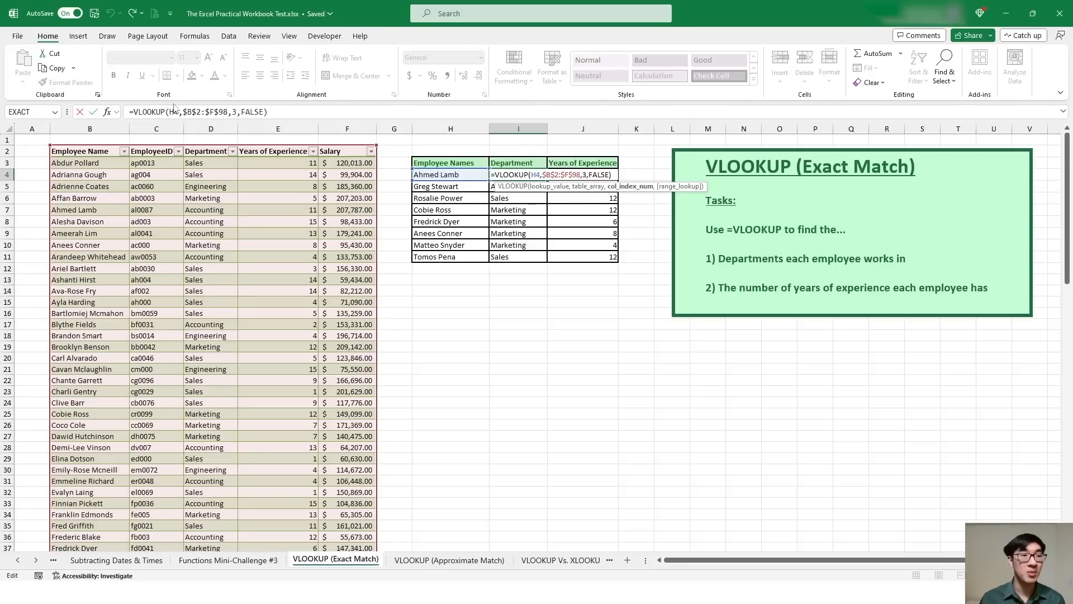
pyautogui.press('Escape')
# Compare the Years of Experience formula in J4 with the Department formula in I4, focusing on column index, match type and table array.
pyautogui.doubleClick(599, 175)
pyautogui.click(676, 175)
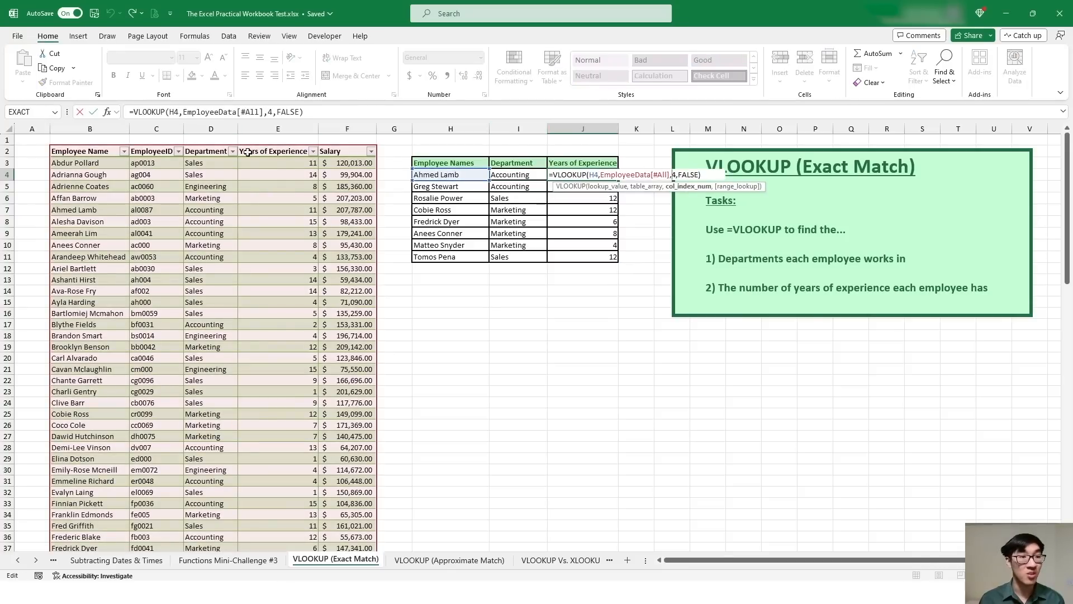
pyautogui.press('Escape')
pyautogui.doubleClick(545, 175)
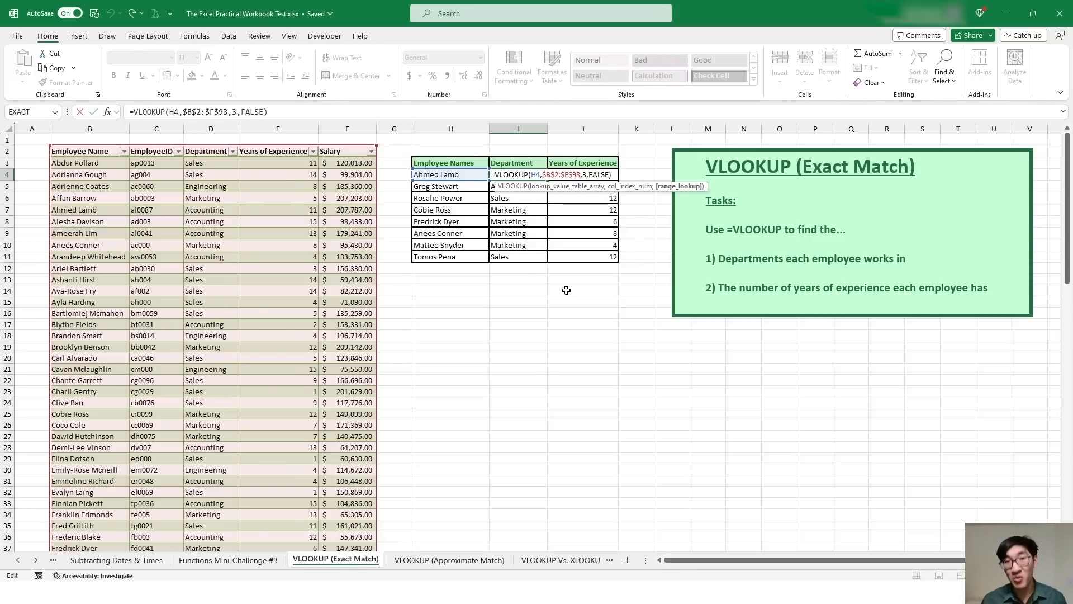
pyautogui.press('Escape')
pyautogui.doubleClick(596, 175)
pyautogui.click(620, 176)
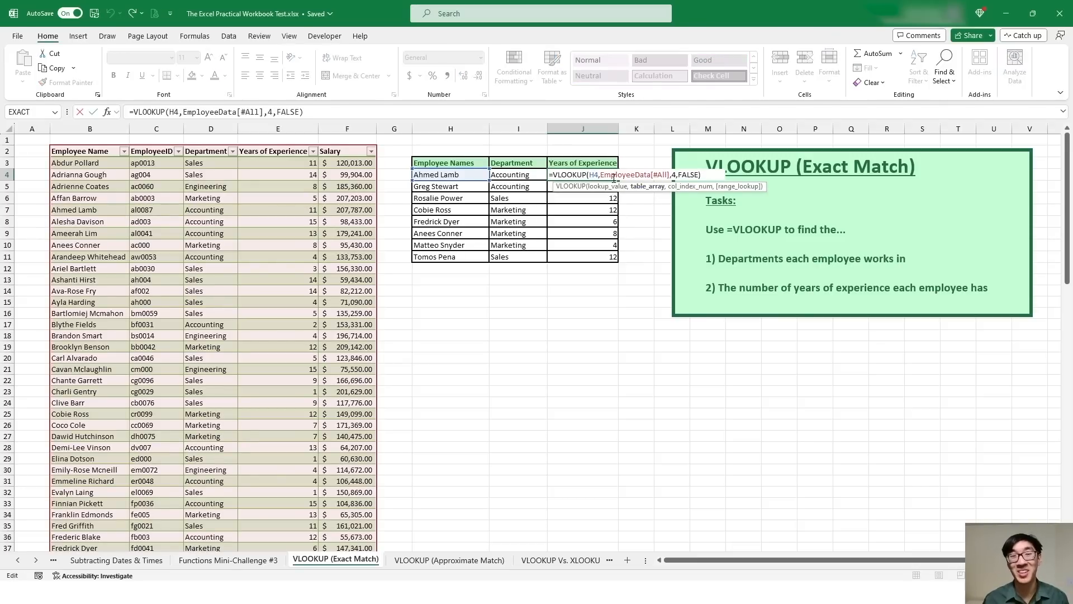
pyautogui.click(559, 293)
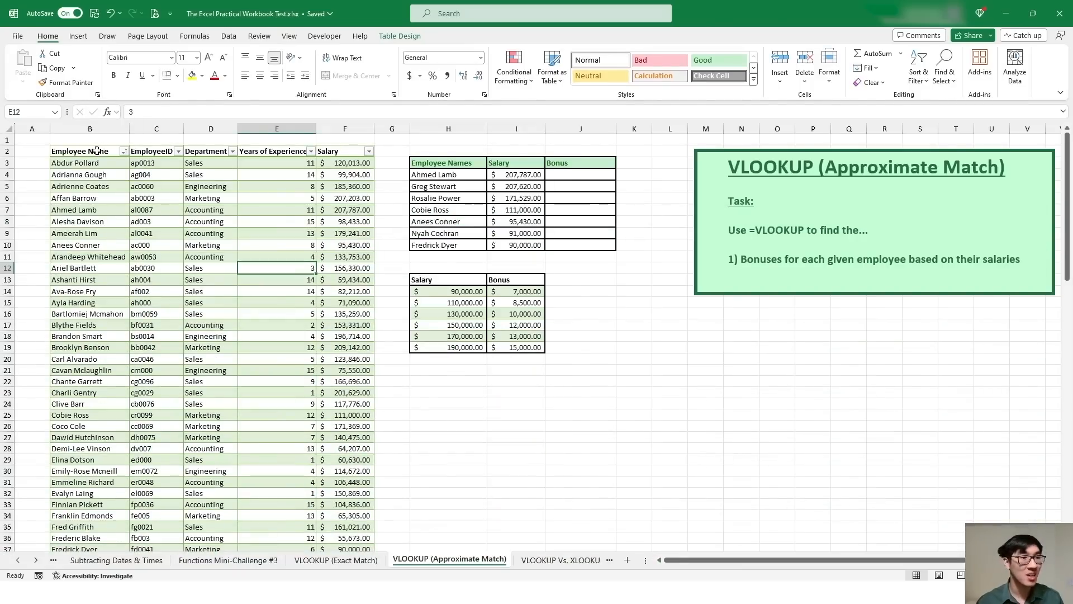
# Examine the employee table's column headers and its table name on the VLOOKUP (Approximate Match) sheet.
pyautogui.click(96, 151)
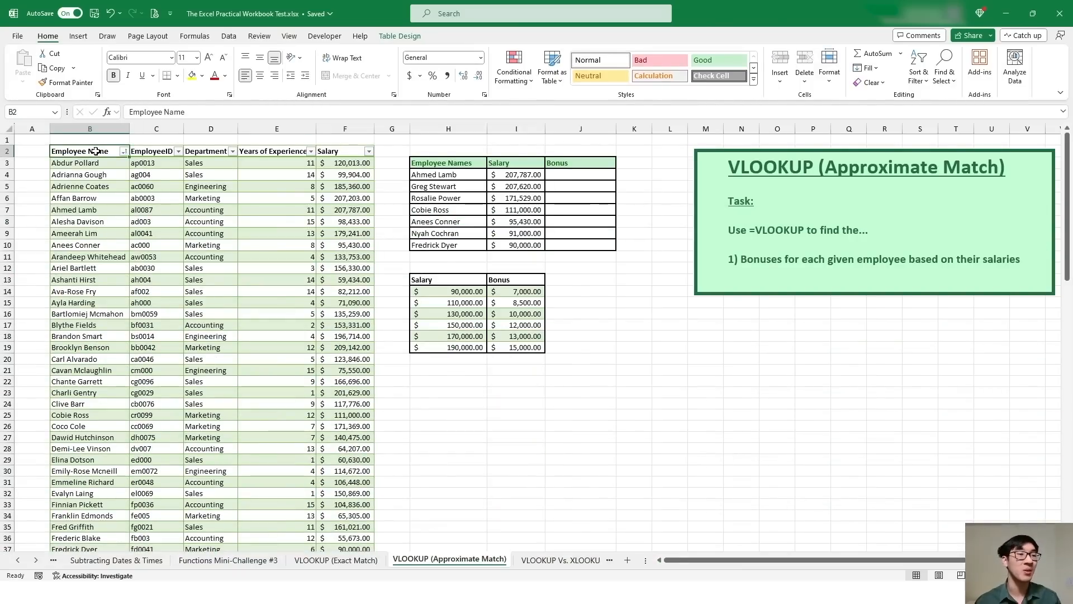
pyautogui.click(157, 152)
pyautogui.click(218, 150)
pyautogui.click(288, 155)
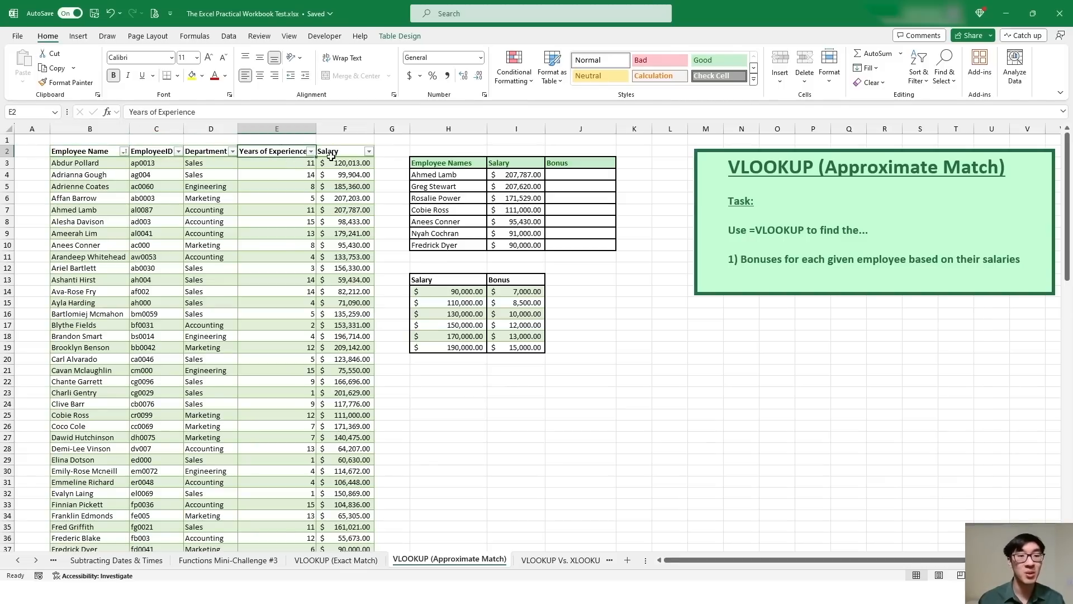
pyautogui.click(342, 152)
pyautogui.click(400, 36)
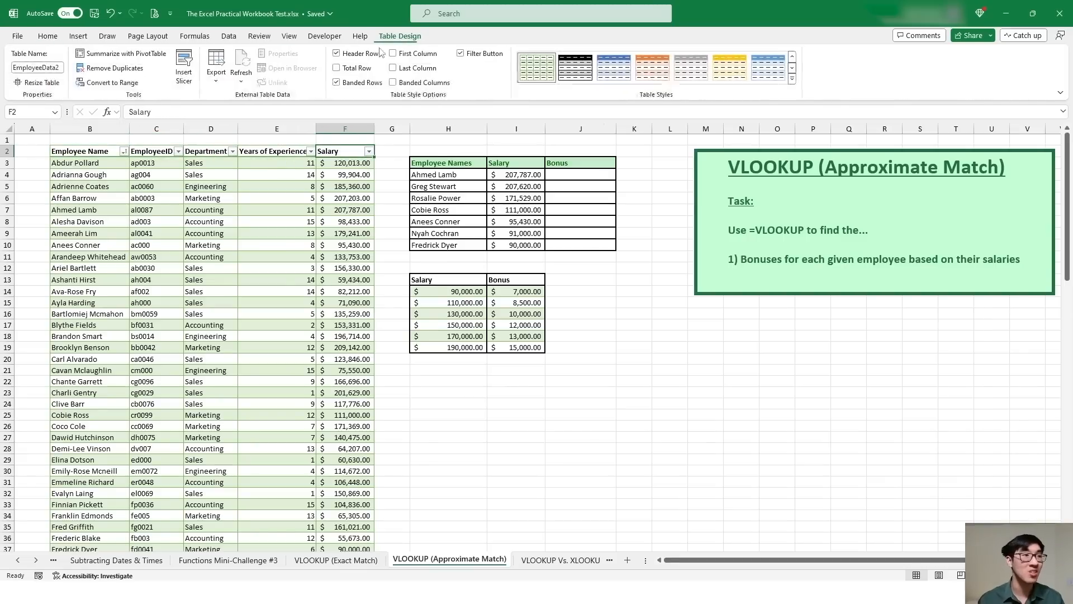
pyautogui.click(48, 37)
pyautogui.click(212, 198)
# Examine the employee list in H3:J10, the salary lookup formula in I4, and the salary-to-bonus table in H13:I19.
pyautogui.moveTo(425, 165); pyautogui.dragTo(578, 246)
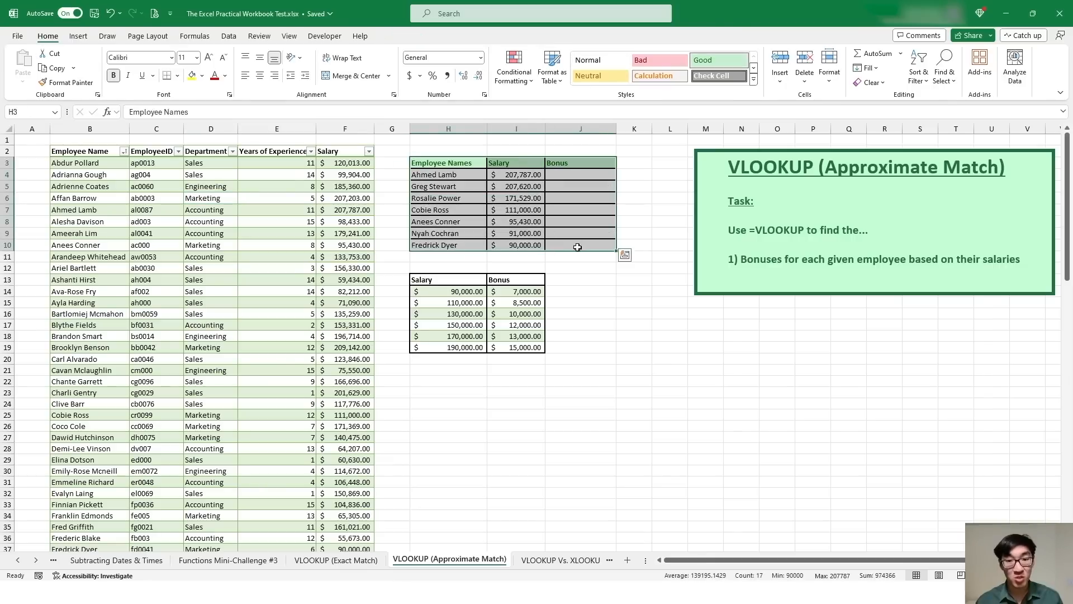
pyautogui.moveTo(467, 280); pyautogui.dragTo(515, 345)
pyautogui.click(452, 166)
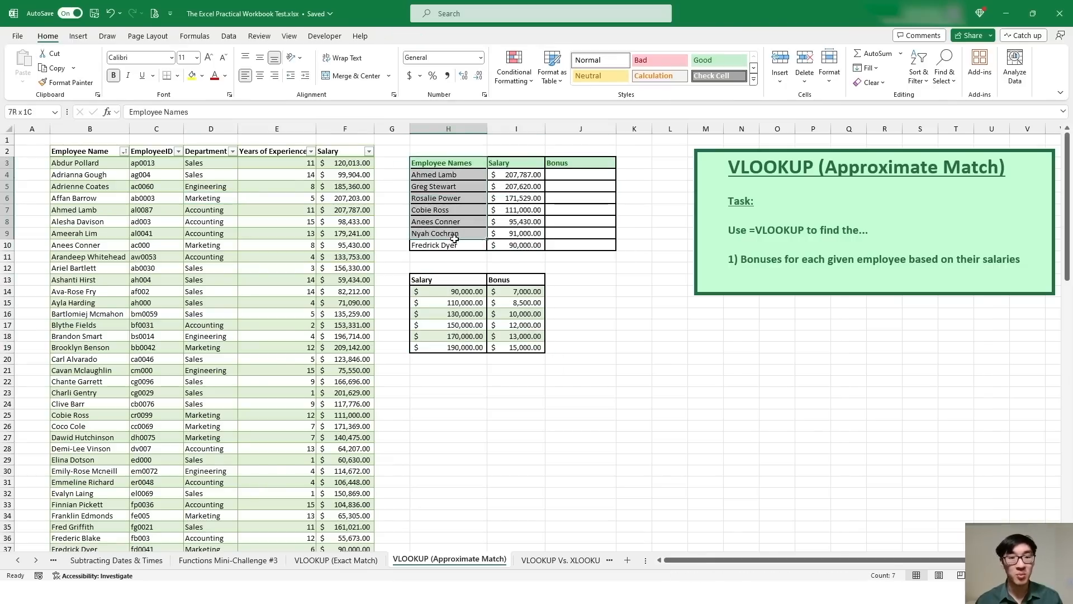
pyautogui.click(506, 174)
pyautogui.doubleClick(518, 174)
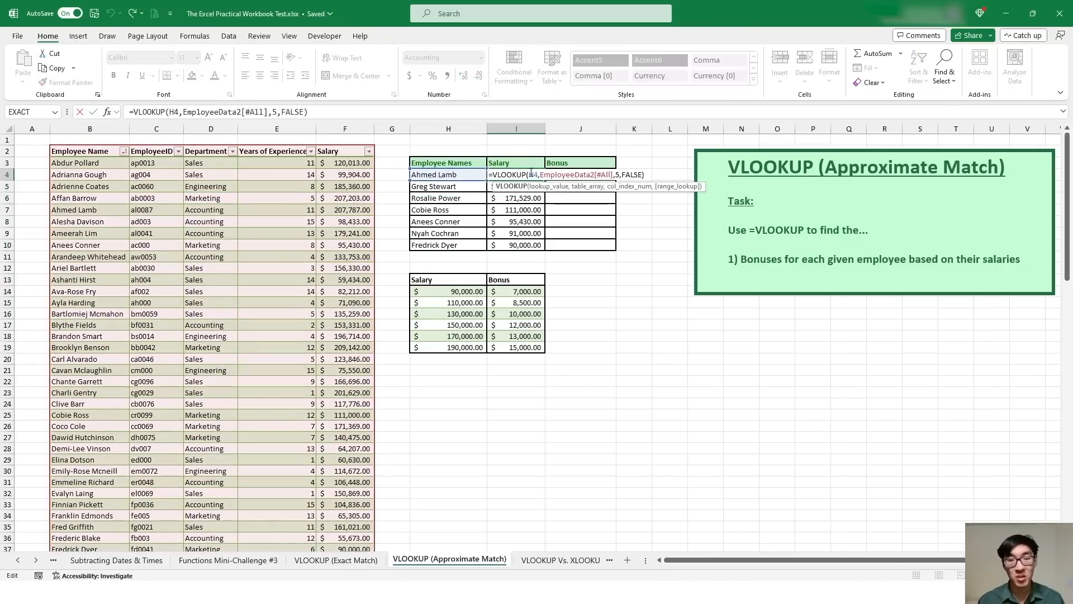
pyautogui.press('Escape')
pyautogui.moveTo(523, 175); pyautogui.dragTo(528, 243)
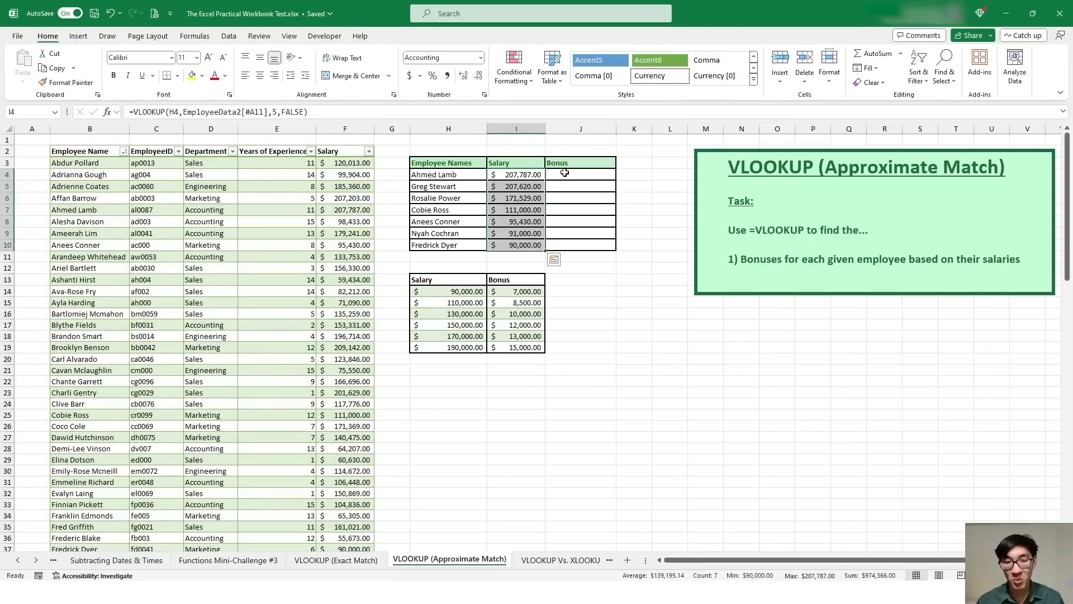
pyautogui.moveTo(565, 164); pyautogui.dragTo(577, 245)
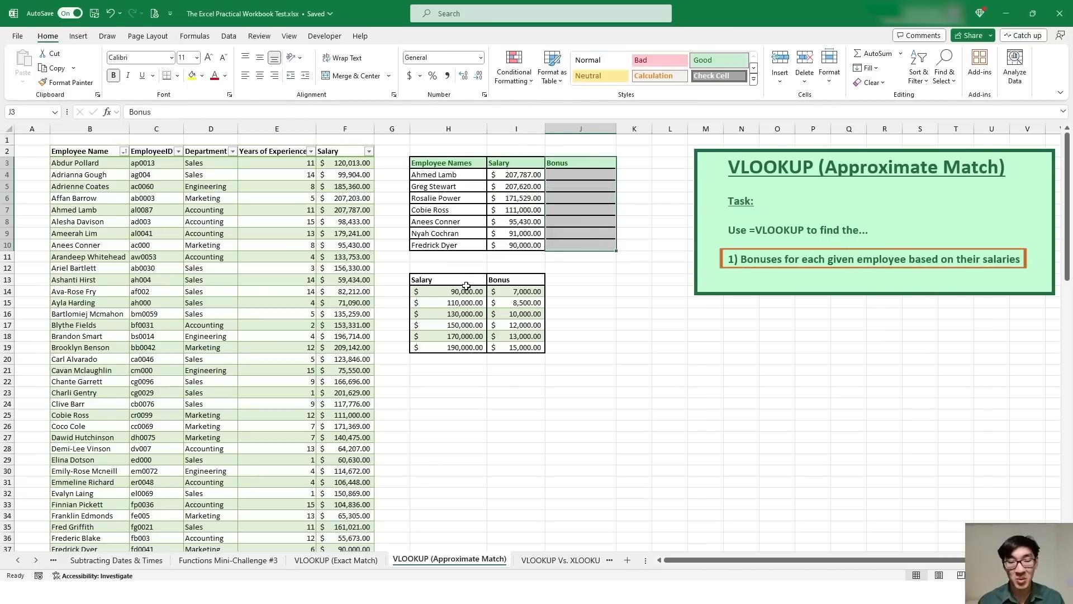
pyautogui.moveTo(467, 284); pyautogui.dragTo(517, 342)
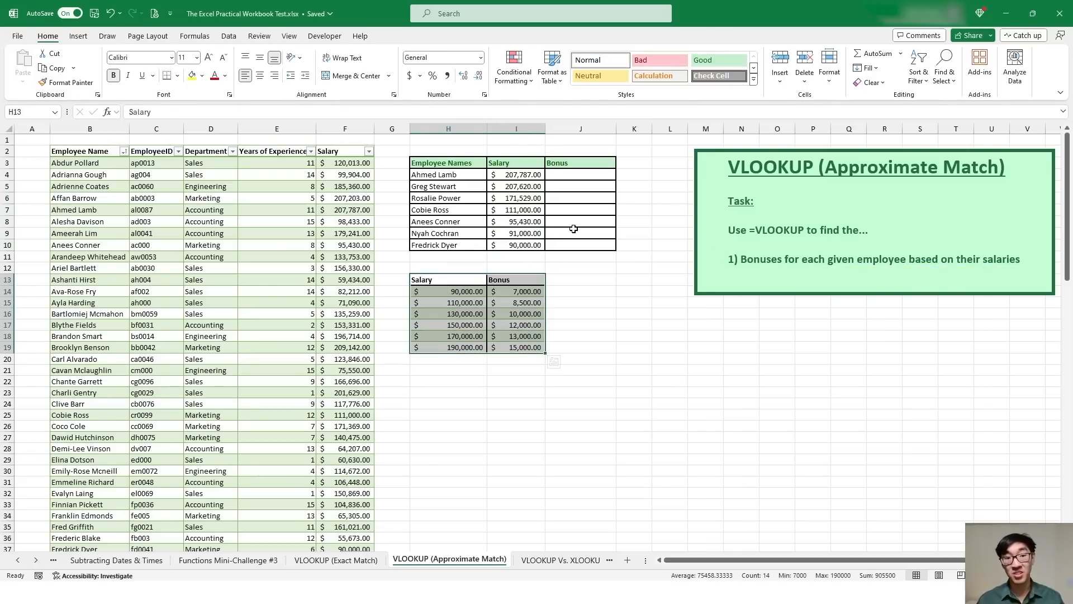
# Compare the first employee's salary in I4 with the highest salary threshold in H19.
pyautogui.click(530, 175)
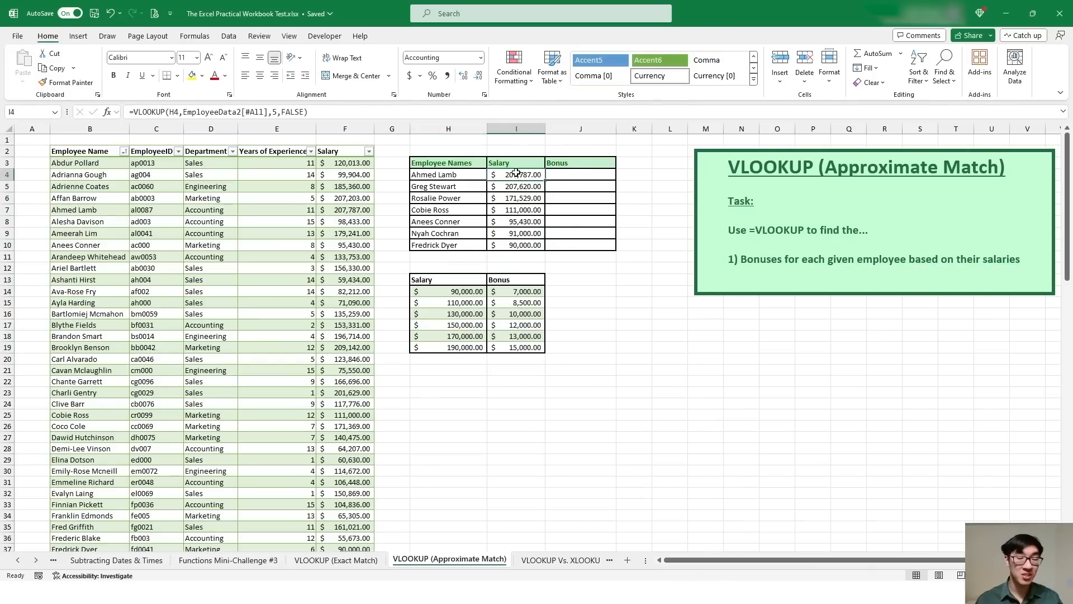
pyautogui.click(464, 347)
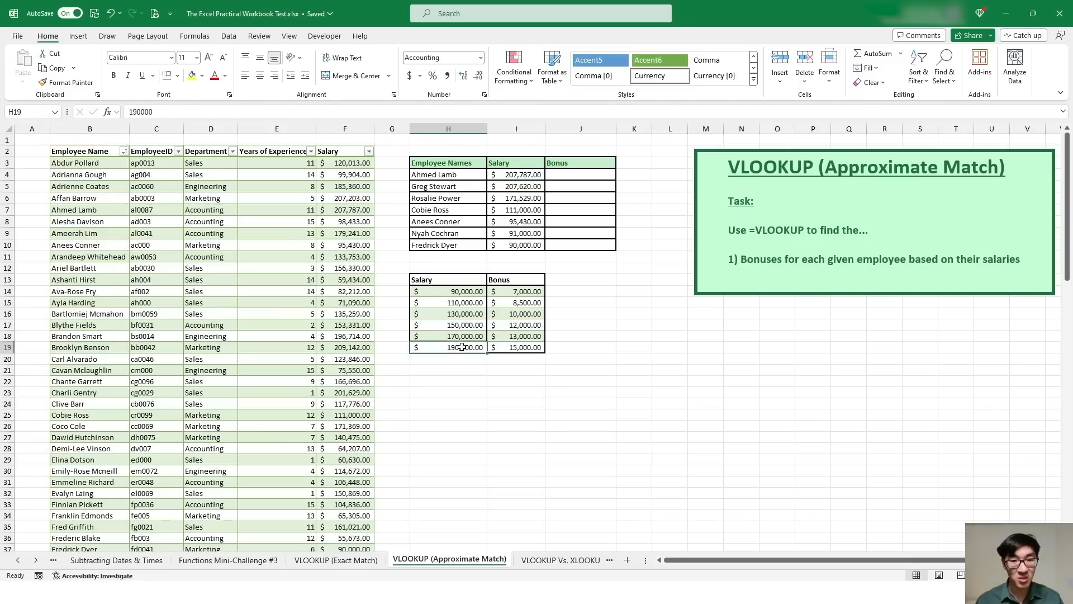
pyautogui.click(524, 175)
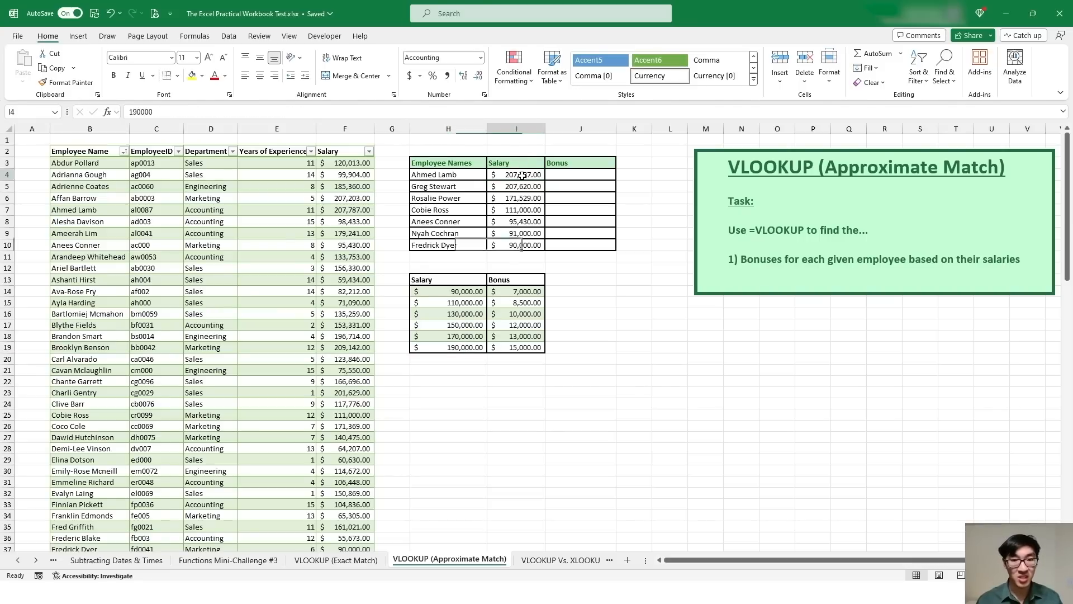
pyautogui.click(467, 348)
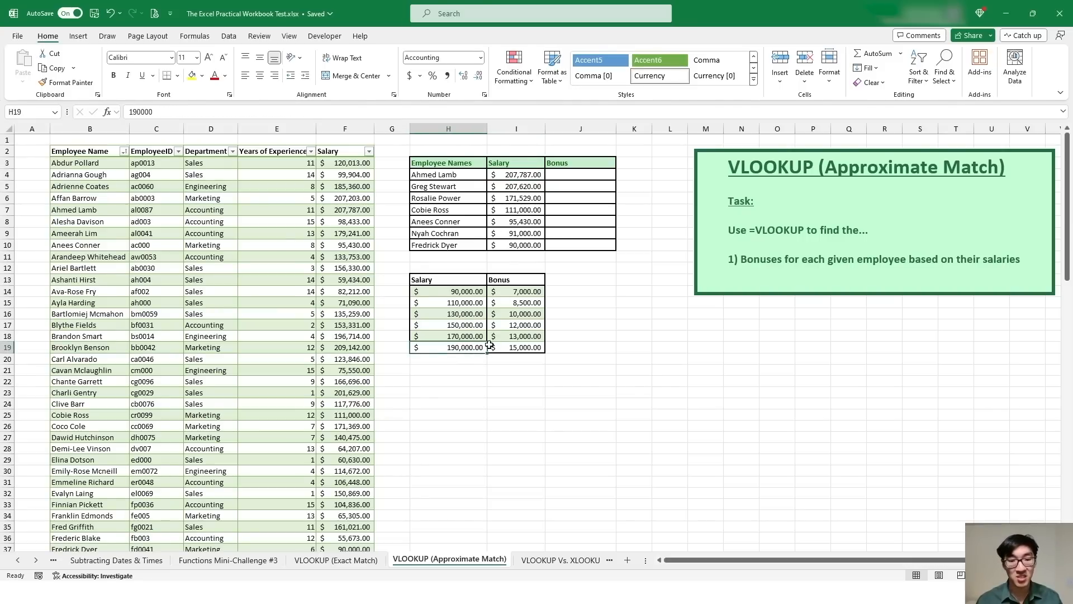
# Copy the highest tier's bonus from I19 into the first employee's Bonus cell, J4.
pyautogui.click(511, 349)
pyautogui.hotkey('ctrl', 'c')
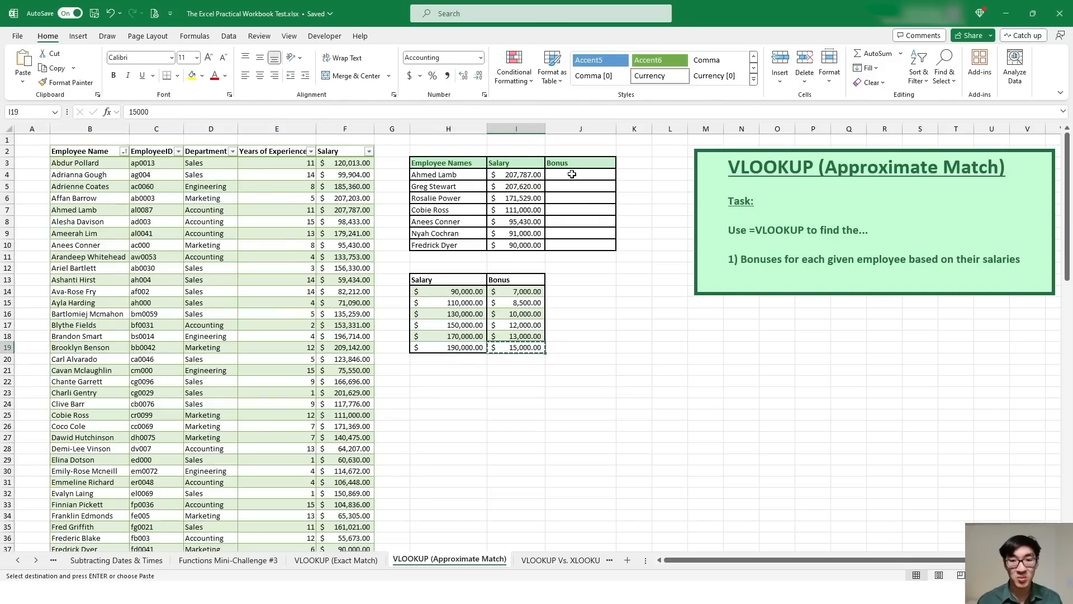
pyautogui.click(571, 174)
pyautogui.hotkey('ctrl', 'v')
pyautogui.press('Escape')
pyautogui.press('Down')
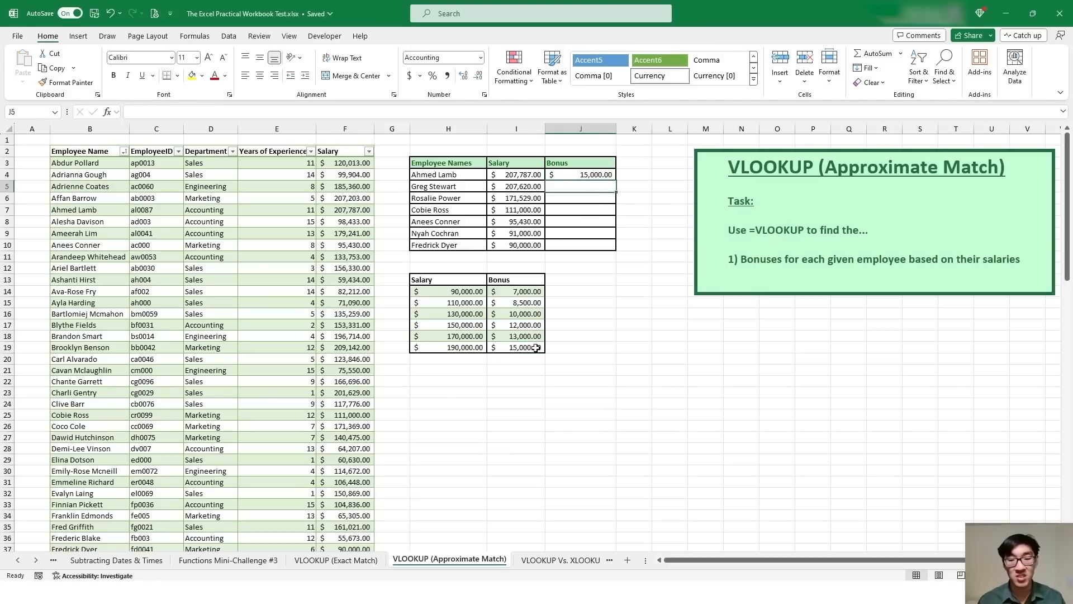
# Undo pasting the bonus into J4.
pyautogui.hotkey('ctrl', 'z')
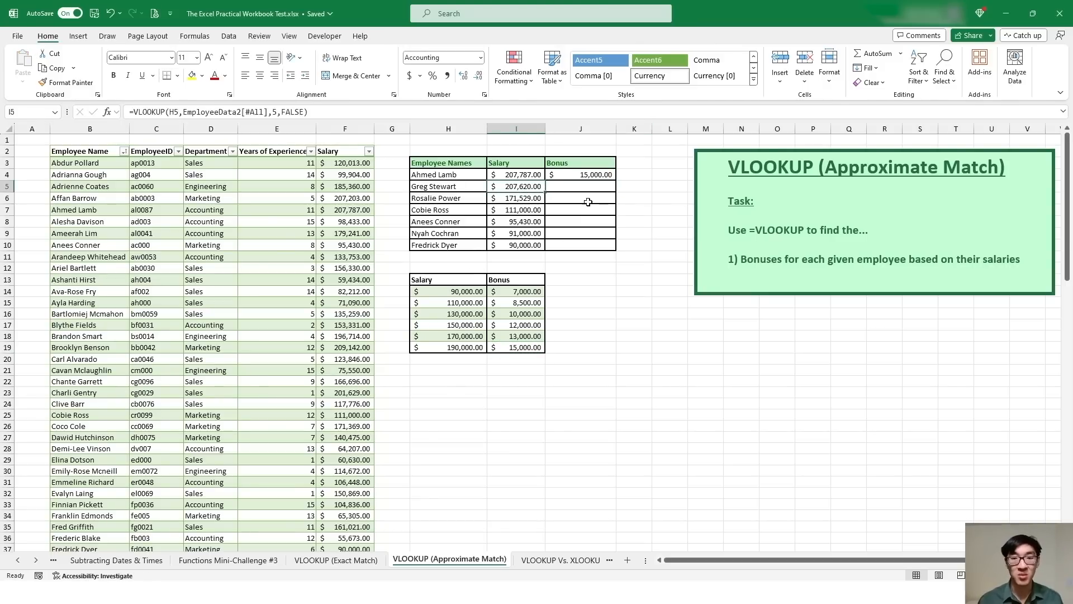
pyautogui.hotkey('ctrl', 'z')
pyautogui.press('Escape')
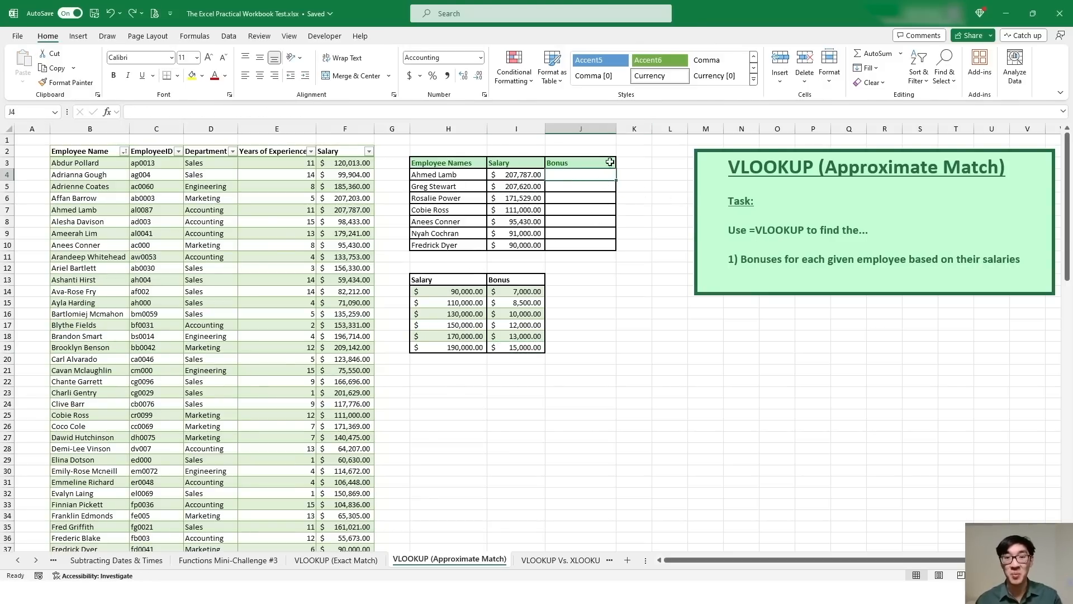
# Start a VLOOKUP formula in J4 with I4 as the lookup value and the absolute range $H$13:$I$19 as the table array.
pyautogui.write('=')
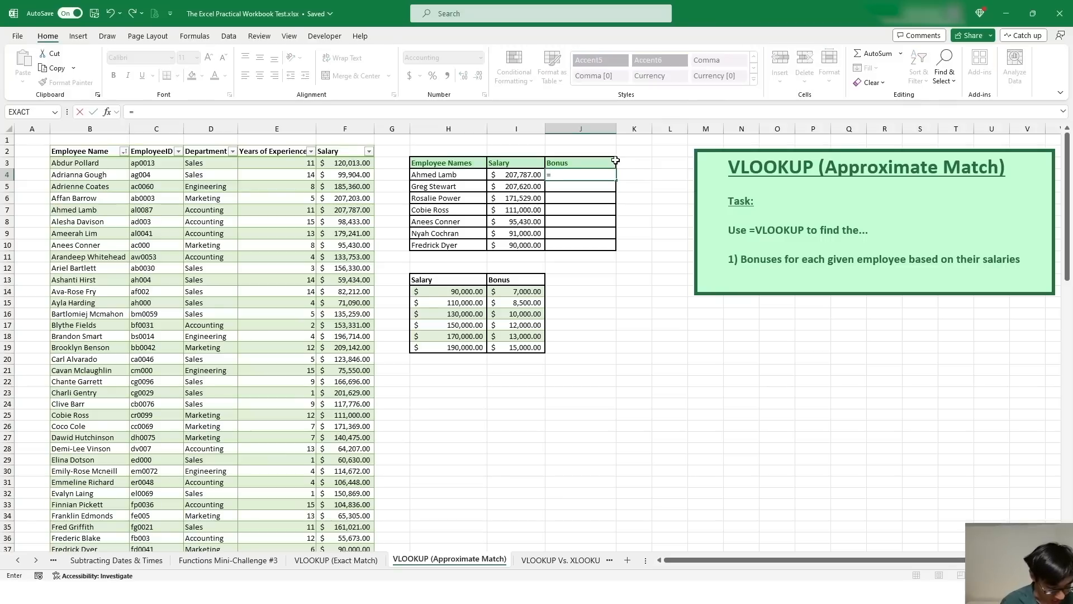
pyautogui.write('VLOOKUP(')
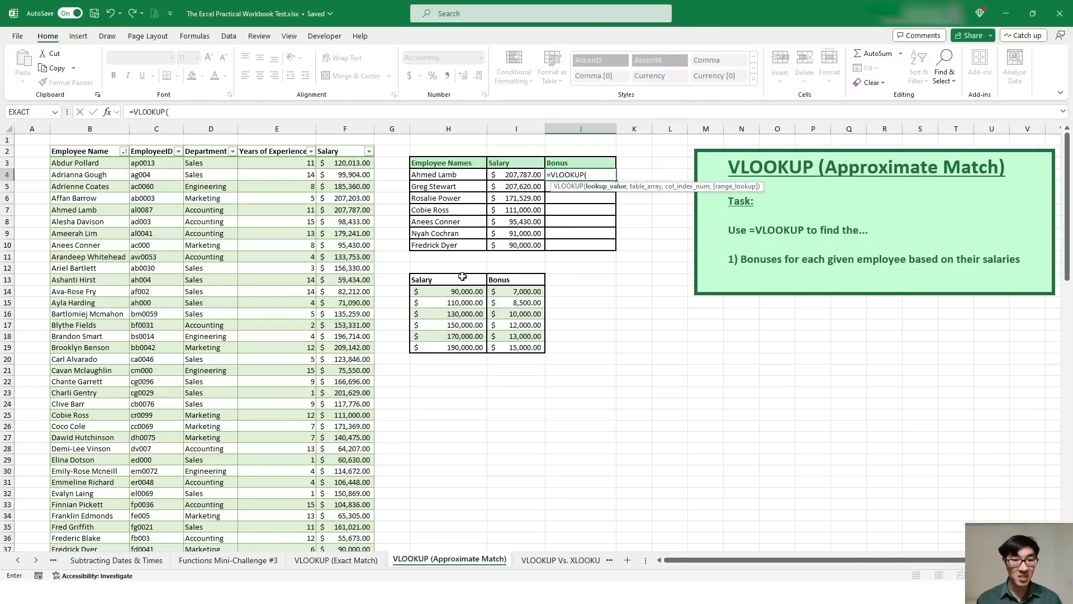
pyautogui.click(524, 175)
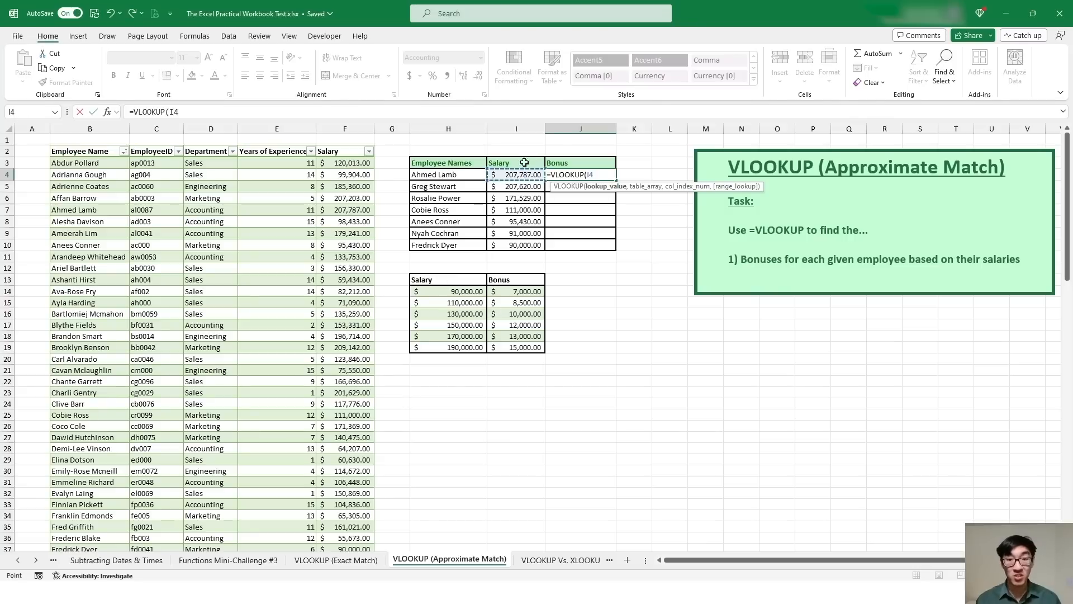
pyautogui.write(',')
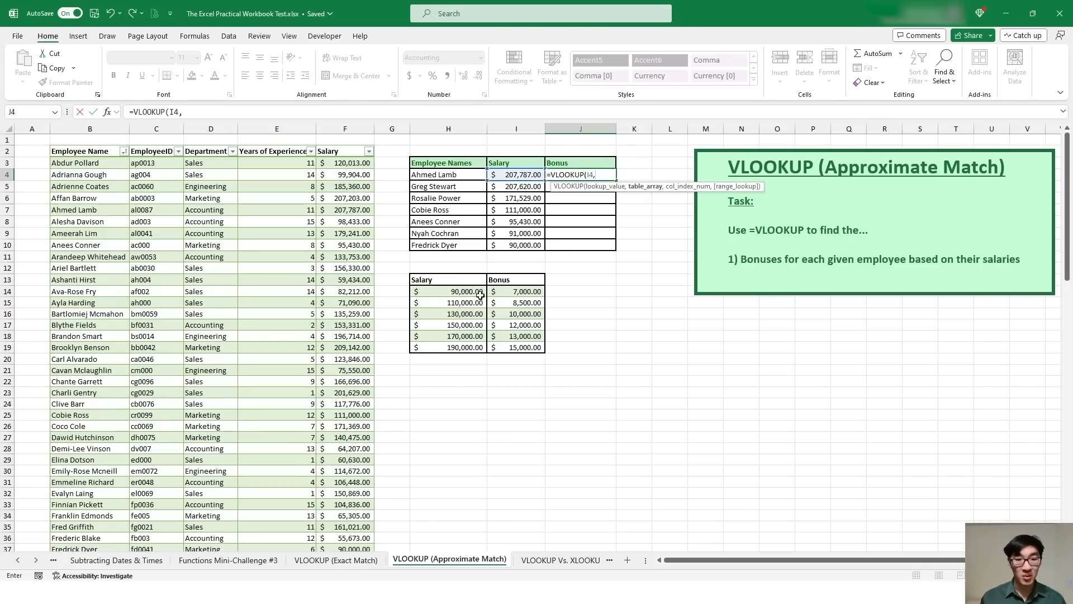
pyautogui.moveTo(468, 281); pyautogui.dragTo(508, 349)
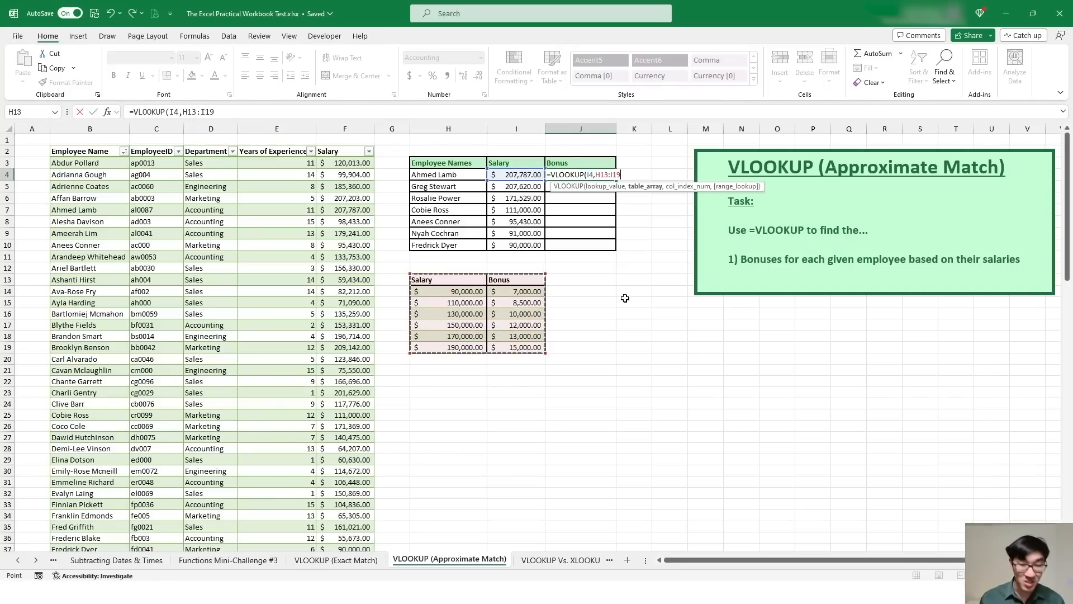
pyautogui.press('F4')
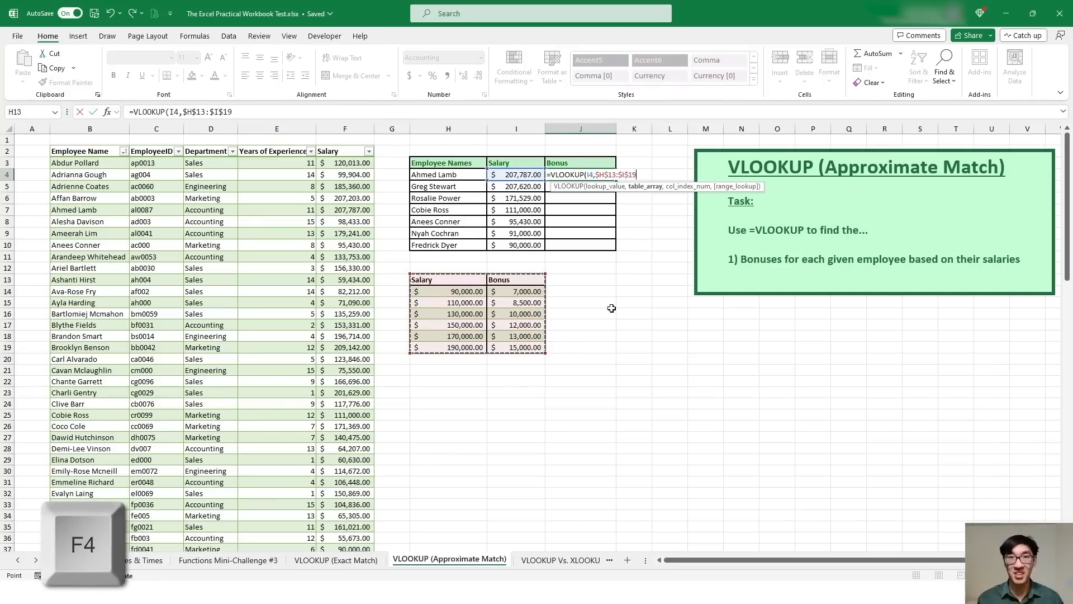
# Finish the J4 bonus formula with column index 2 and approximate match TRUE, and fill it down to J10.
pyautogui.write(',2')
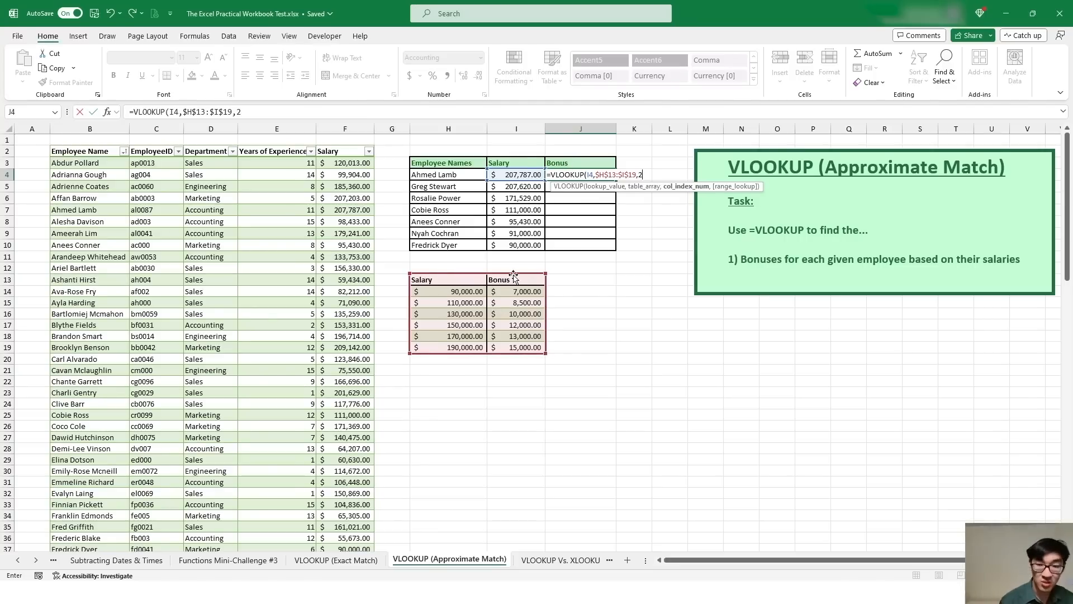
pyautogui.write(',')
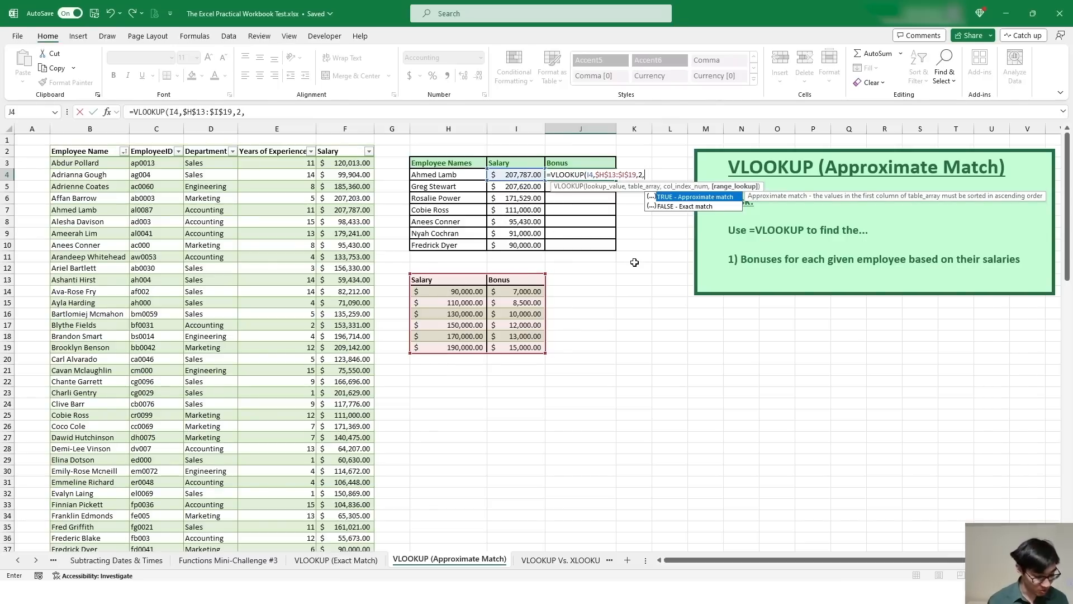
pyautogui.write('TRUE)')
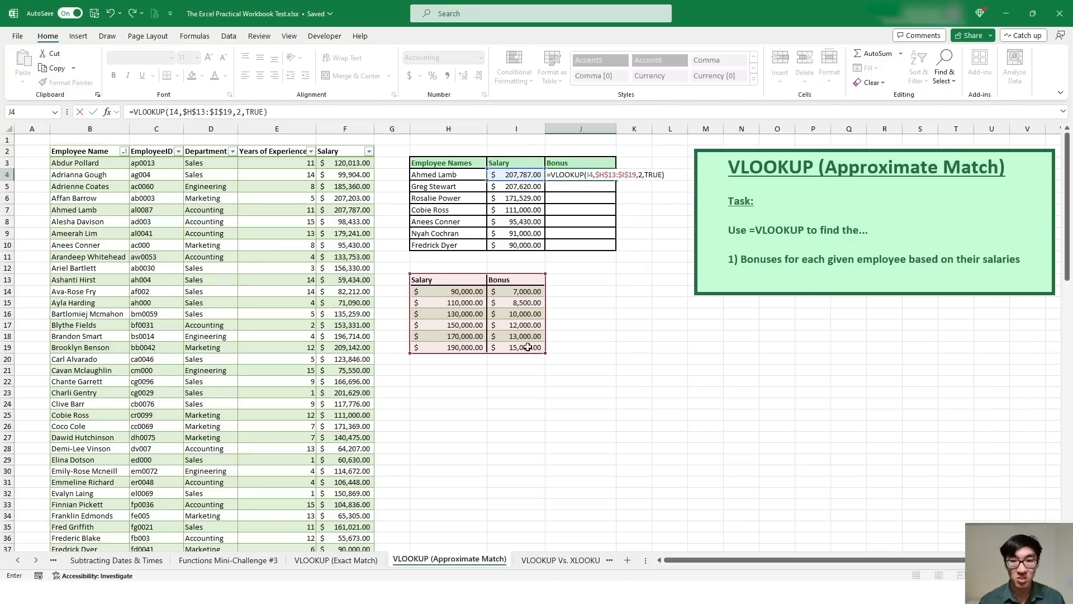
pyautogui.press('Return')
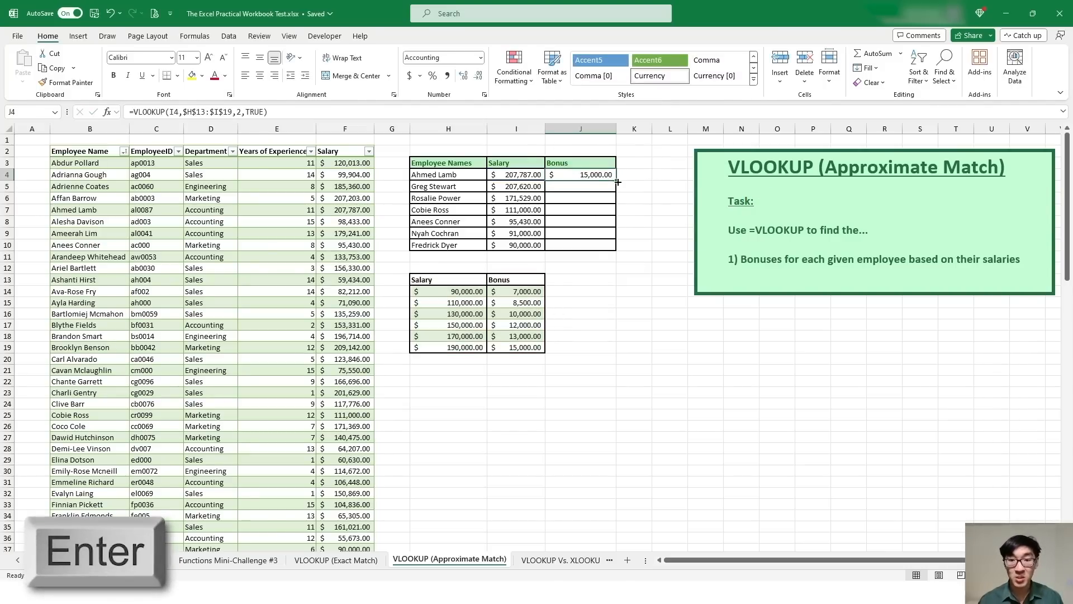
pyautogui.doubleClick(618, 182)
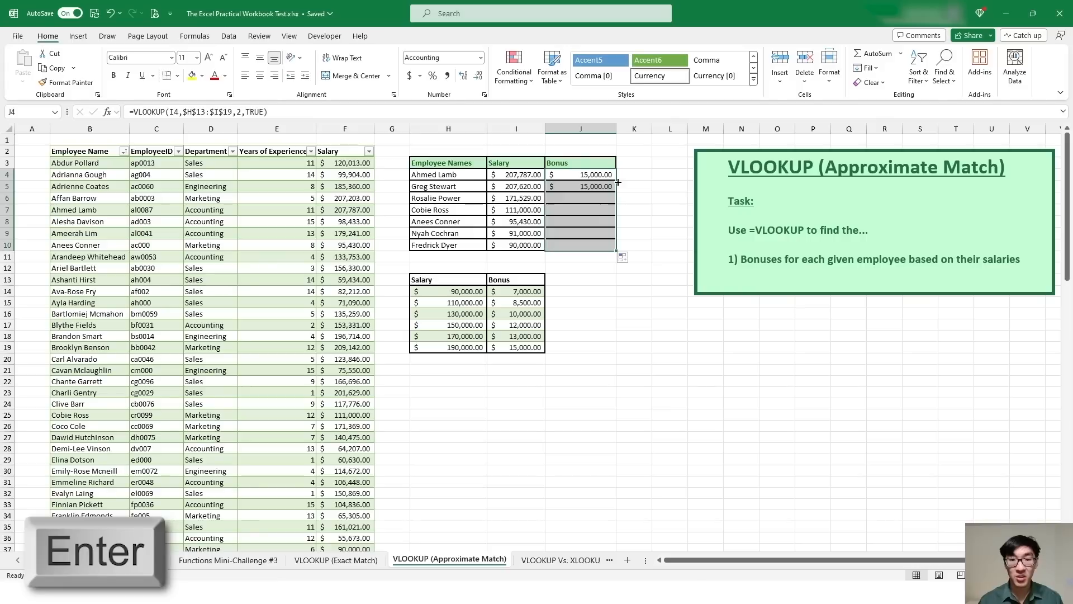
# Compare the bonuses in J6 and J9 with their matching salary tiers in rows 18 and 14 of the bonus table.
pyautogui.click(524, 198)
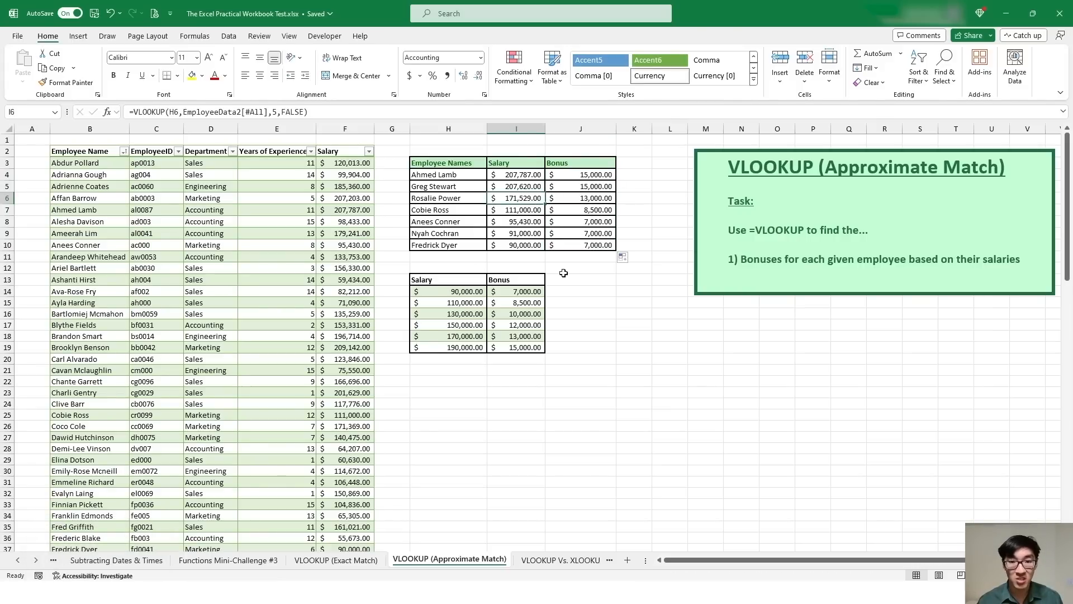
pyautogui.doubleClick(600, 198)
pyautogui.press('Escape')
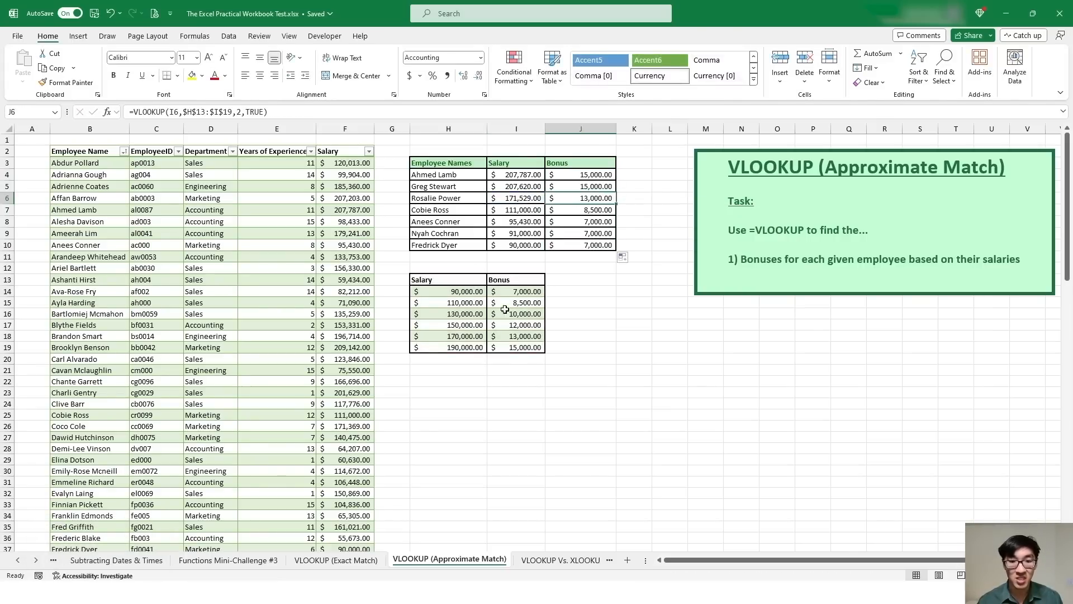
pyautogui.moveTo(447, 336); pyautogui.dragTo(515, 336)
pyautogui.click(567, 231)
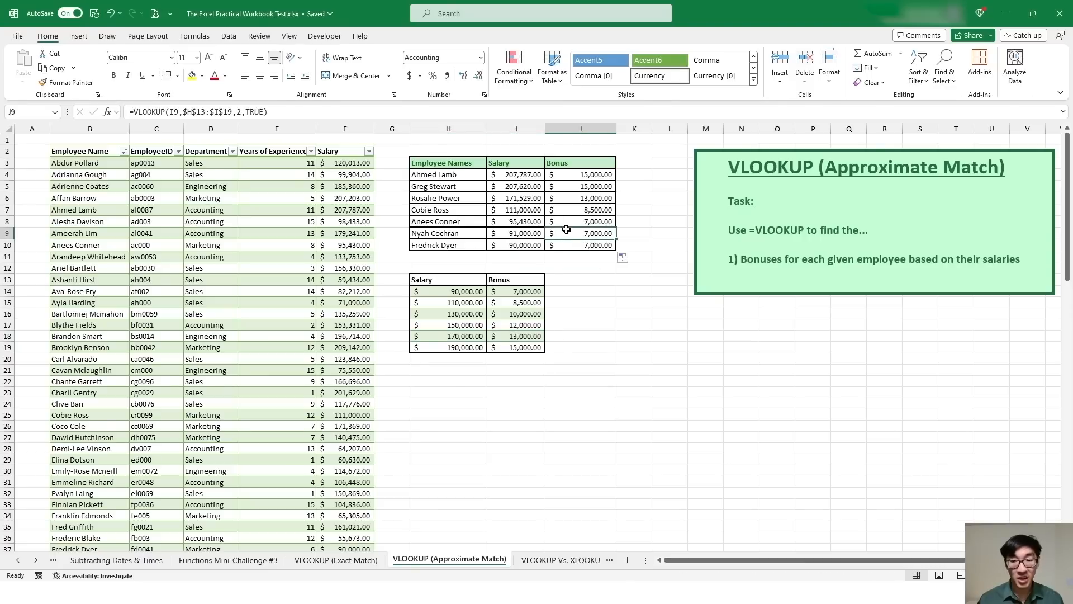
pyautogui.moveTo(474, 292); pyautogui.dragTo(514, 291)
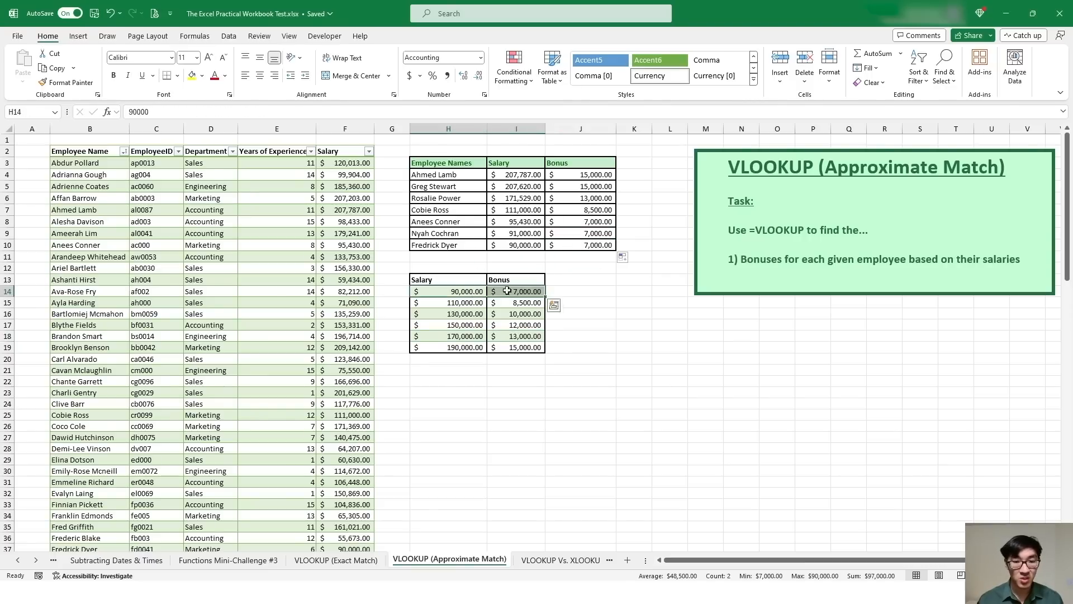
# Examine the lookup value, table array, column index and range lookup arguments of the Bonus formula in J4.
pyautogui.click(582, 174)
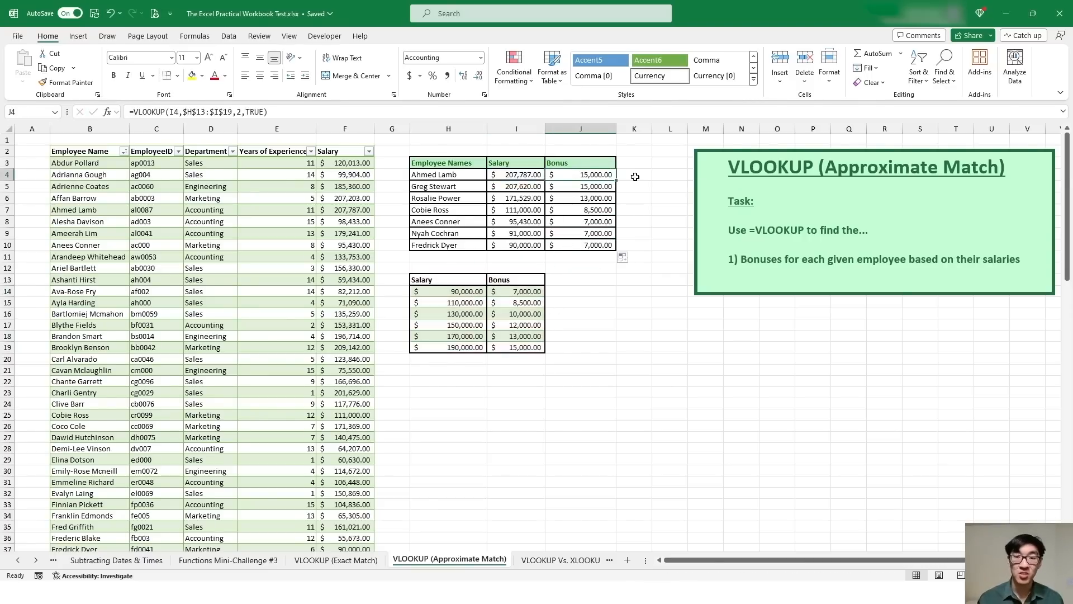
pyautogui.doubleClick(598, 174)
pyautogui.click(593, 175)
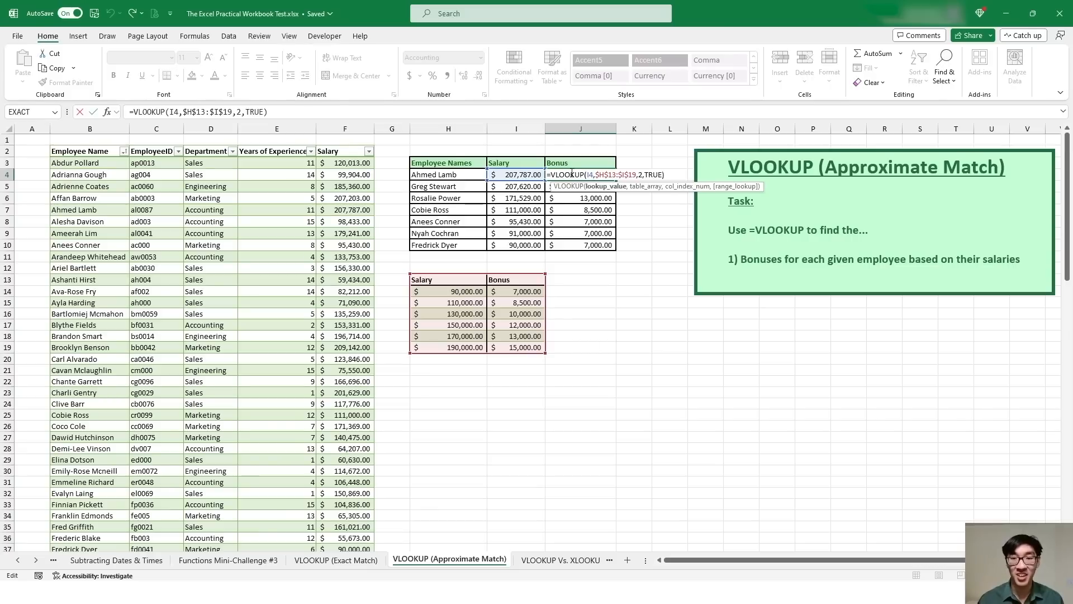
pyautogui.click(638, 176)
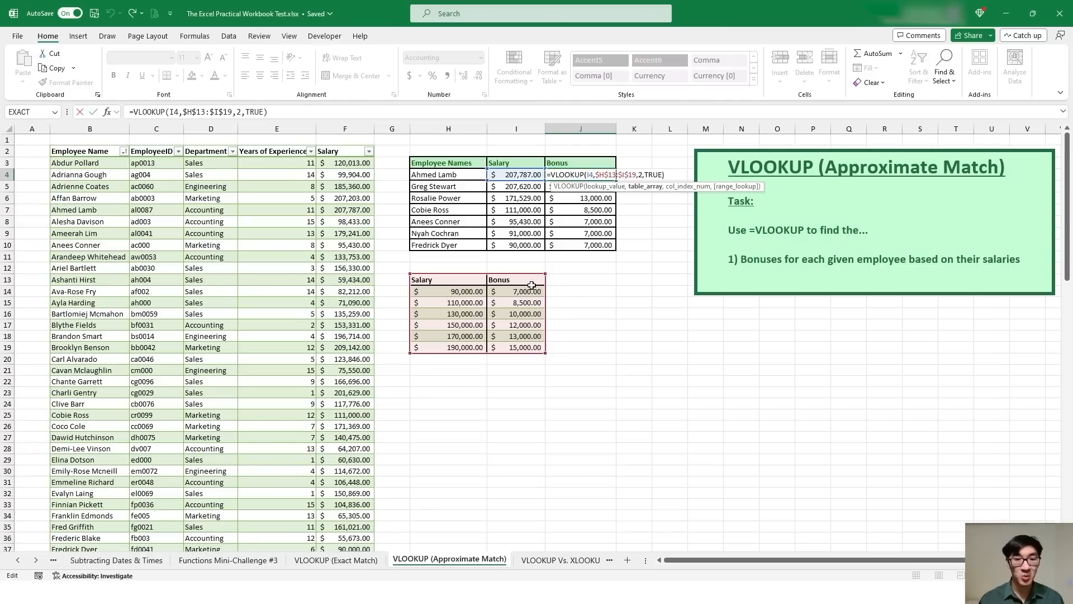
pyautogui.click(643, 175)
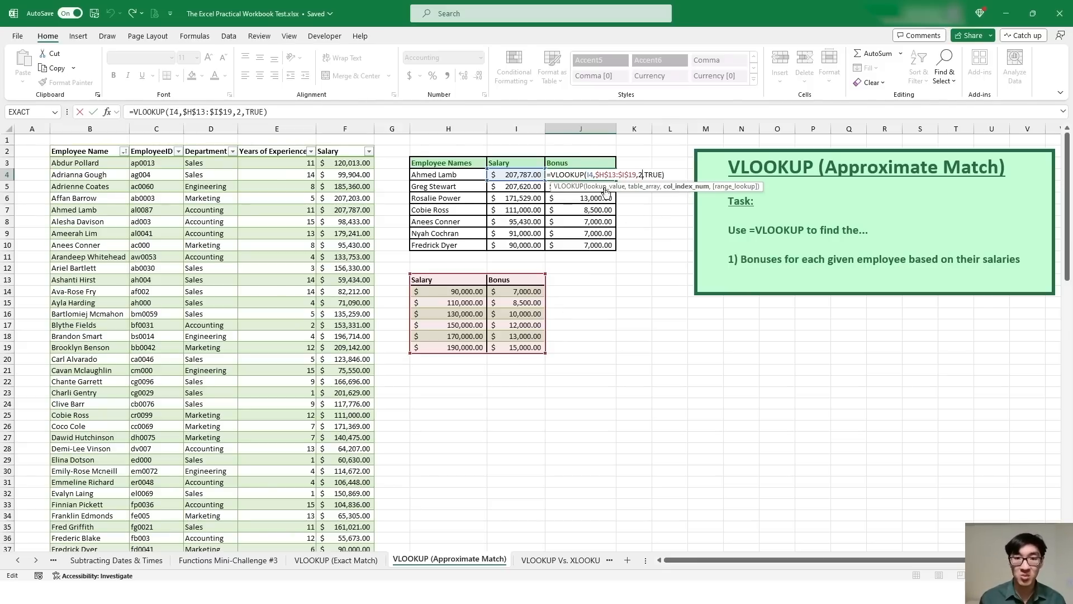
pyautogui.click(649, 175)
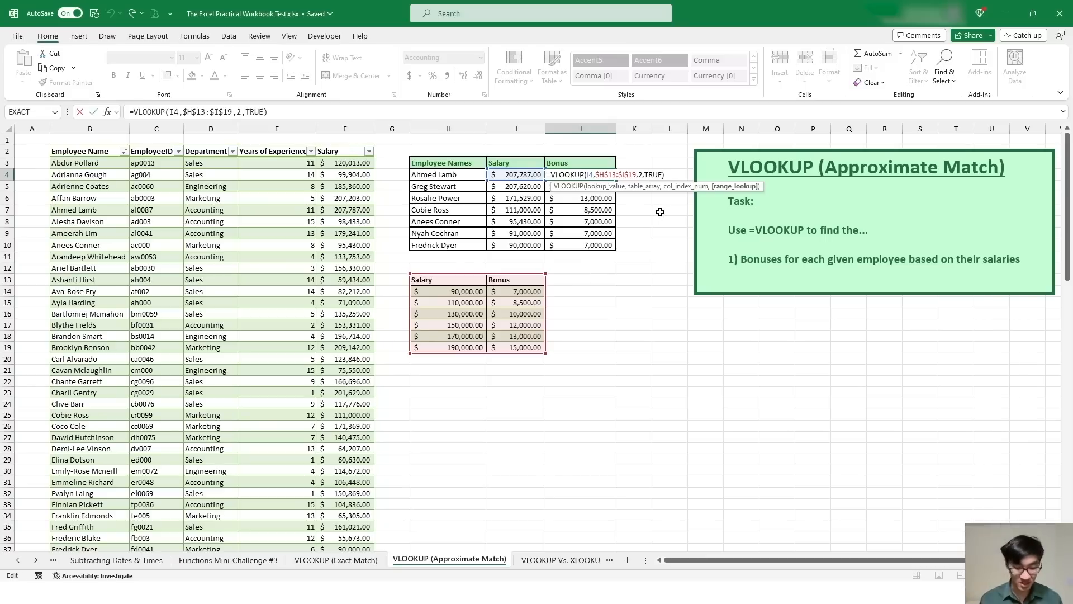
pyautogui.click(606, 318)
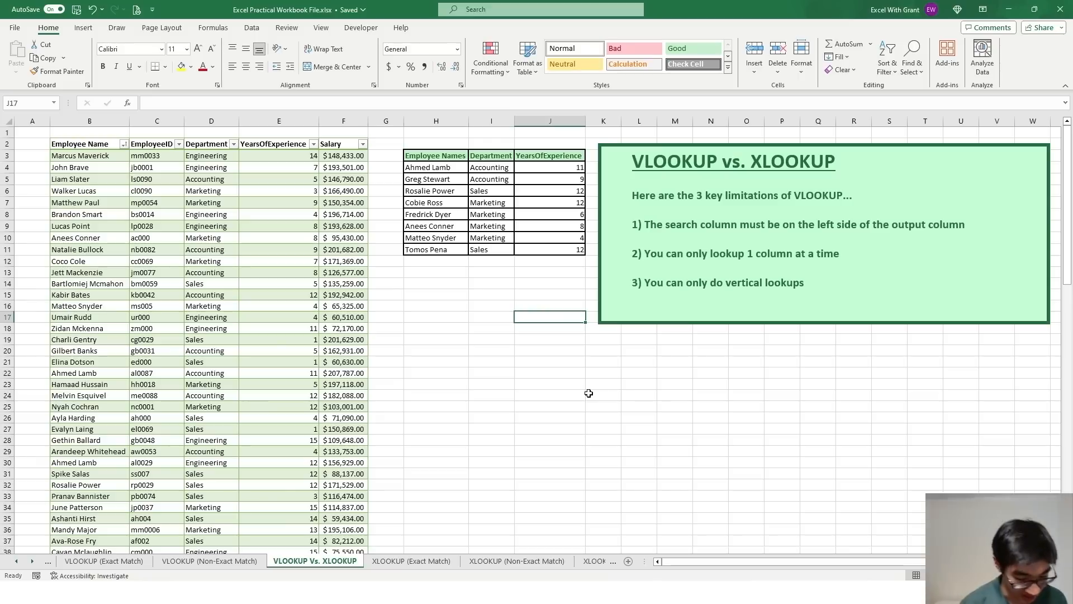
pyautogui.write('=XLO')
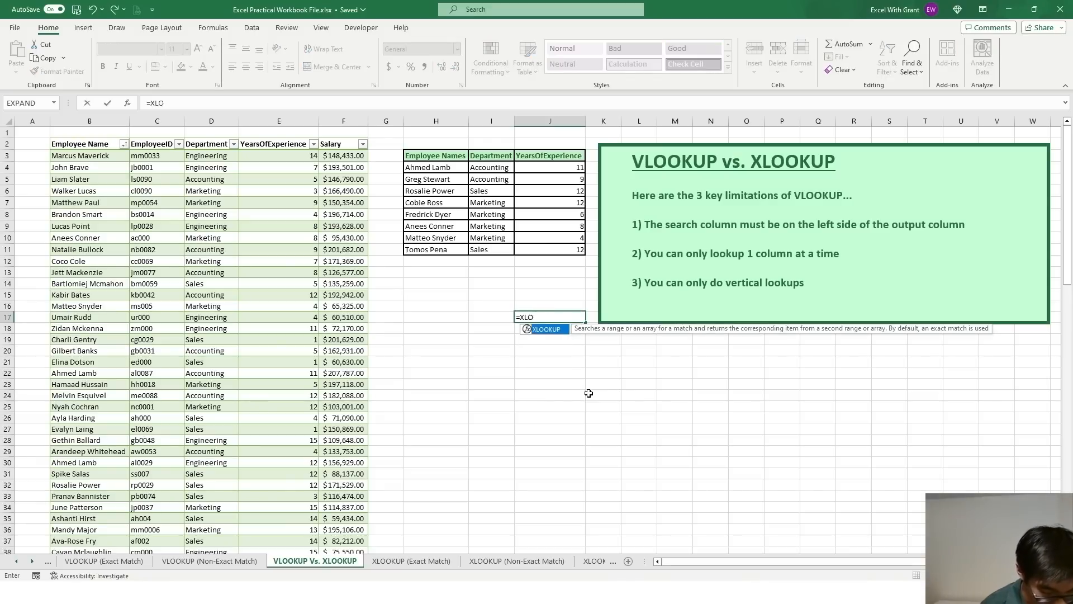
pyautogui.write('OKUP')
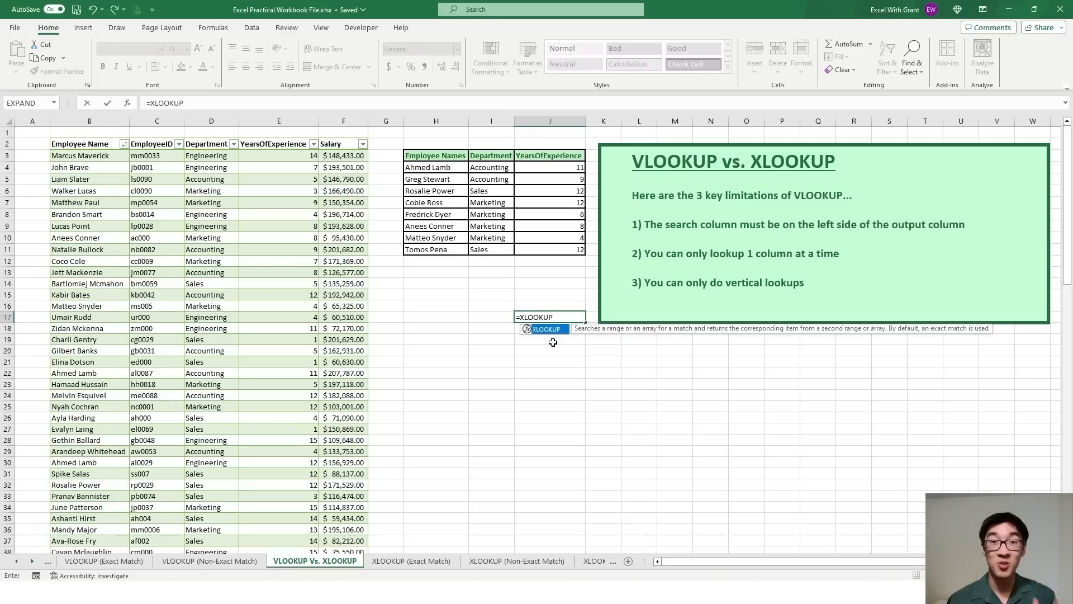
pyautogui.press('Escape')
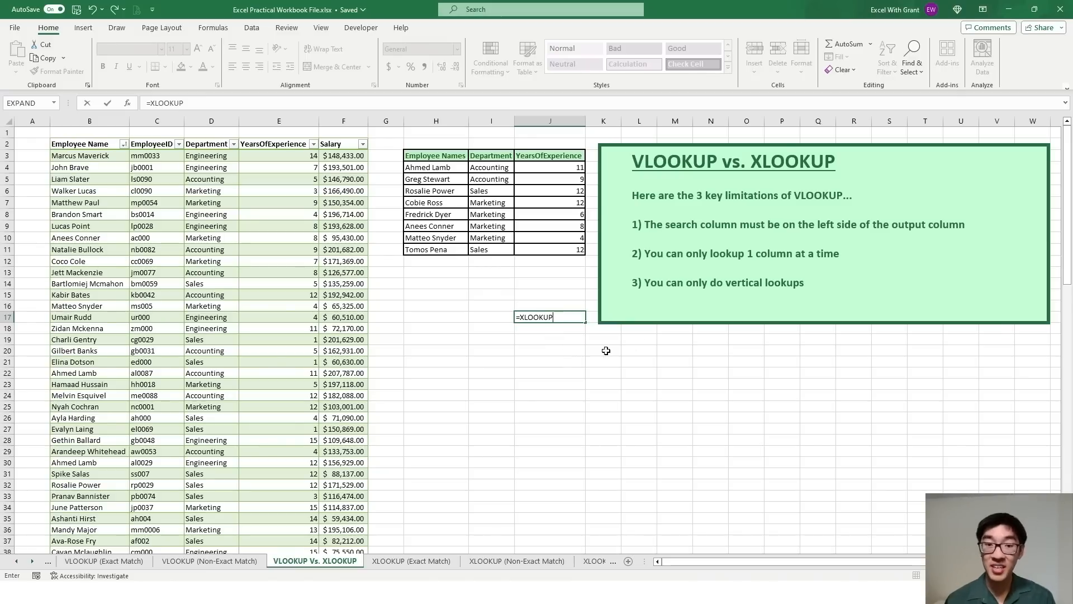
pyautogui.press('Escape')
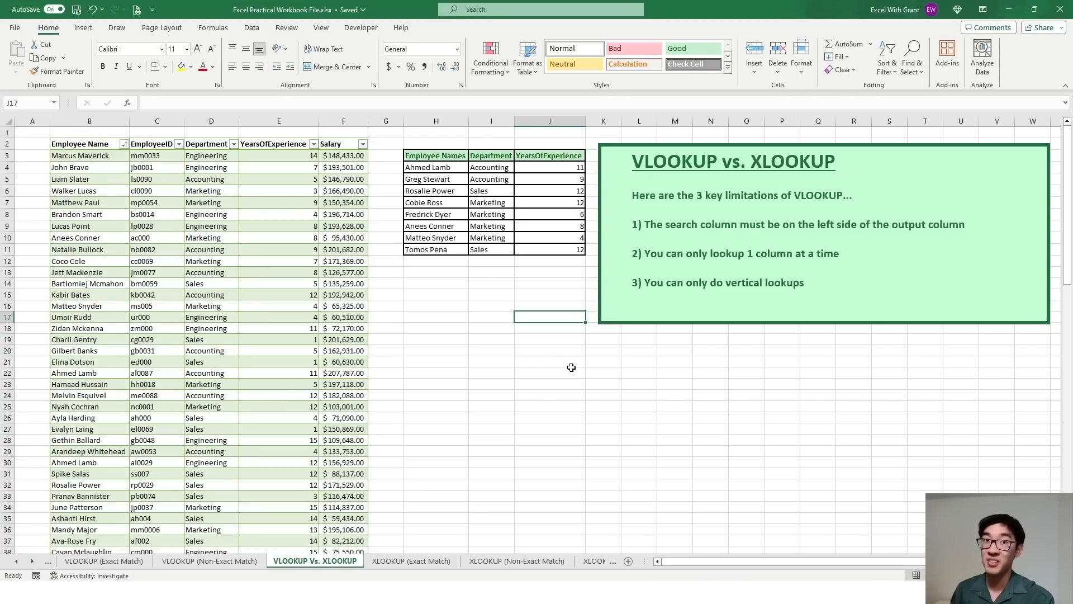
# Examine the first VLOOKUP limitation, about the search column's position, in the note on the VLOOKUP Vs. XLOOKUP sheet.
pyautogui.moveTo(645, 224); pyautogui.dragTo(926, 222)
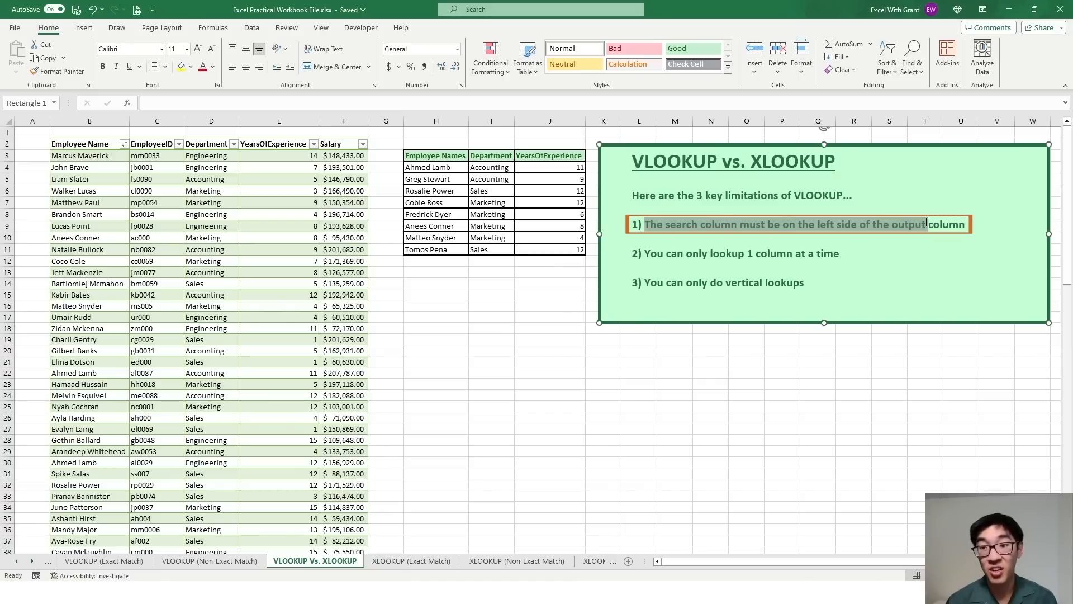
pyautogui.click(874, 393)
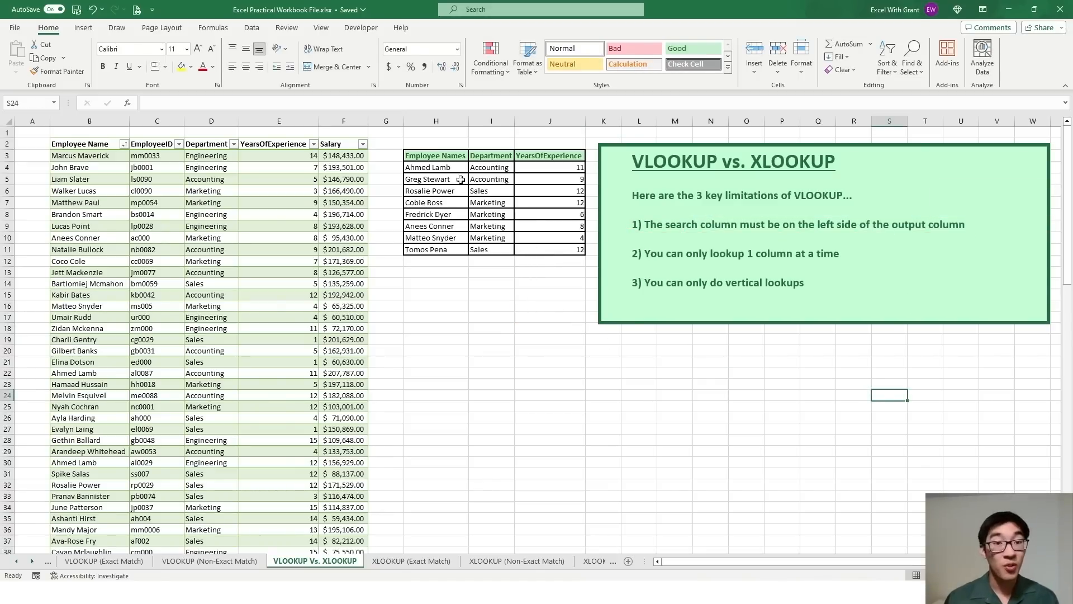
# Examine the Department VLOOKUP results against the source employee table and the names in H4:H11, including the formula in I4.
pyautogui.moveTo(490, 167); pyautogui.dragTo(489, 250)
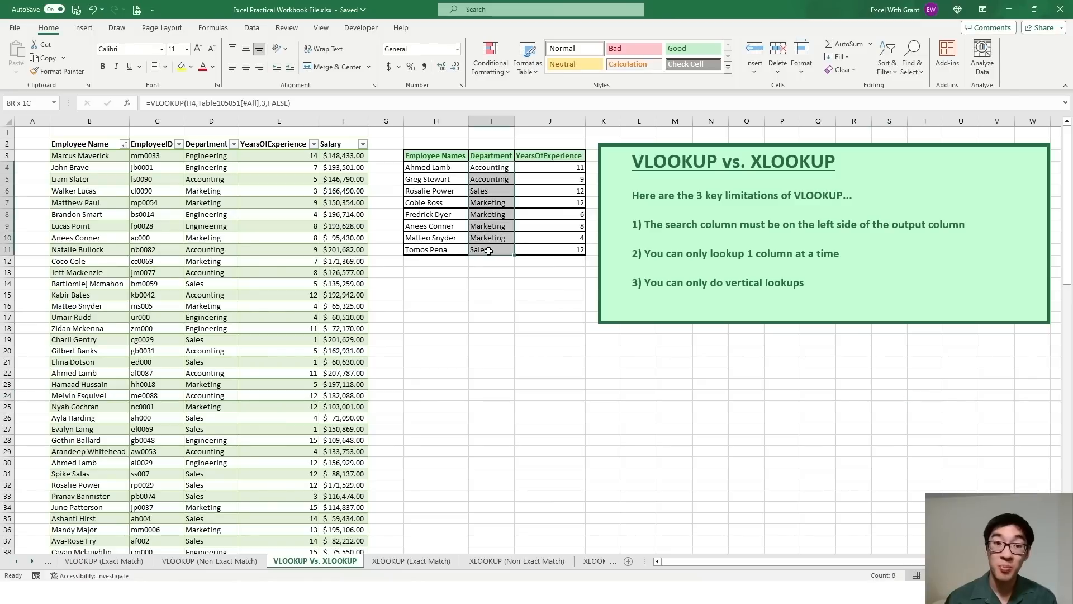
pyautogui.moveTo(106, 147); pyautogui.dragTo(352, 373)
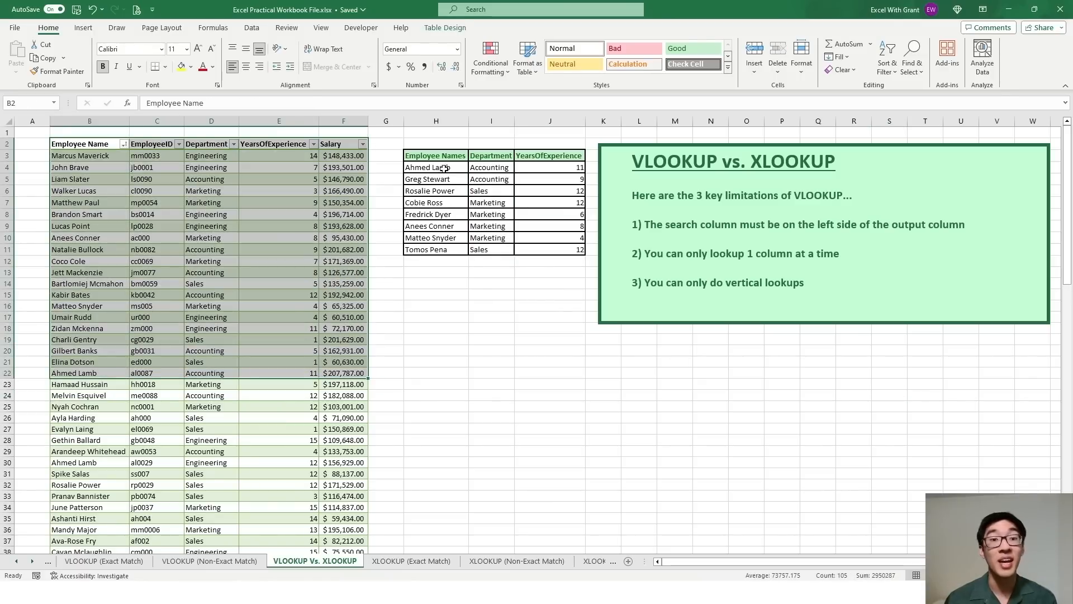
pyautogui.moveTo(444, 169); pyautogui.dragTo(446, 249)
pyautogui.click(501, 167)
pyautogui.doubleClick(501, 166)
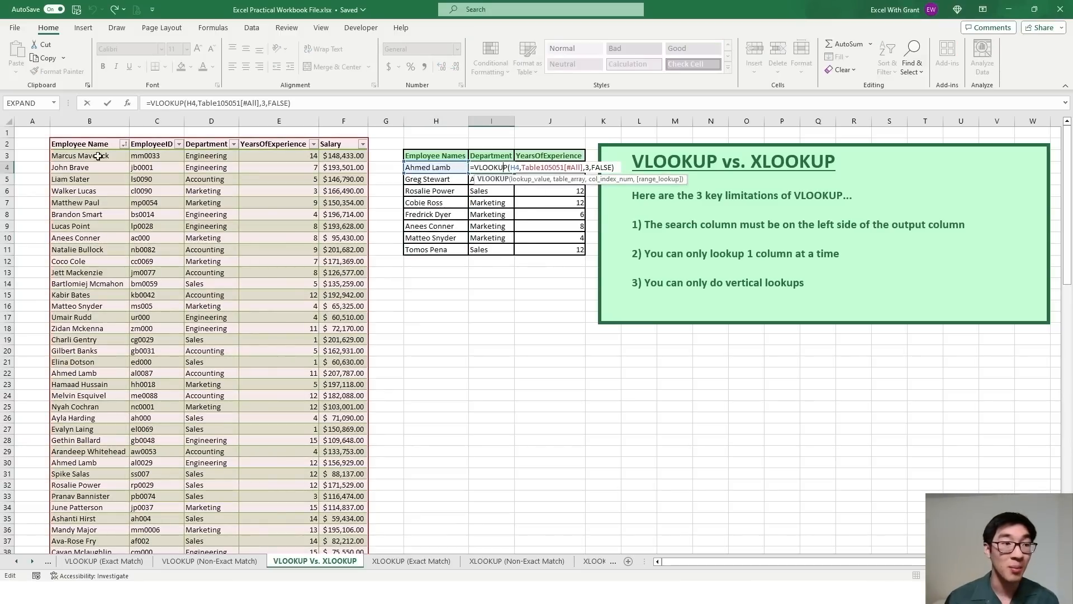
pyautogui.press('Escape')
pyautogui.click(441, 171)
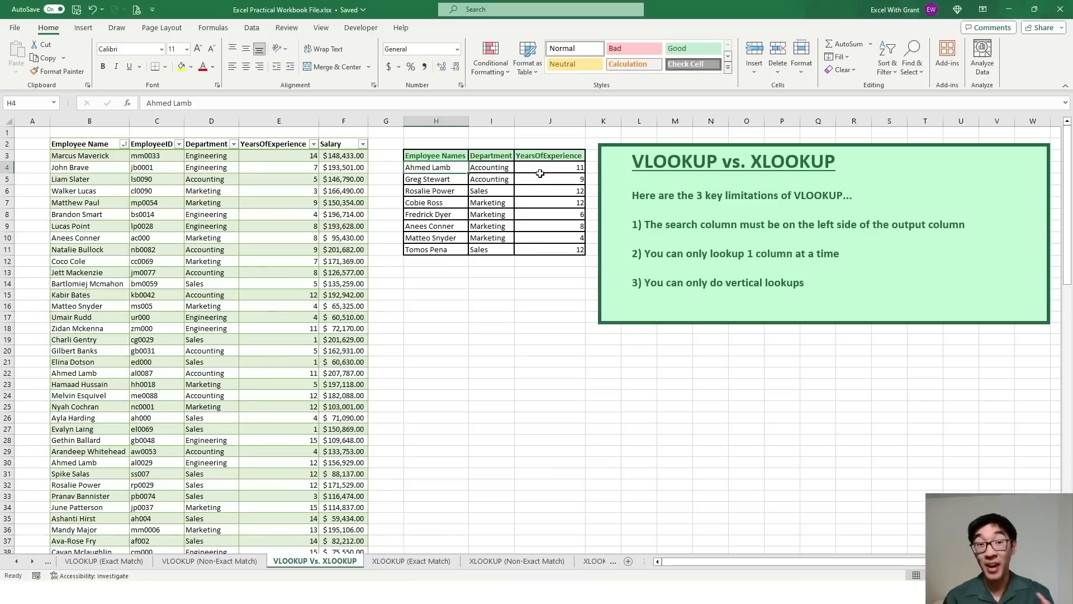
# Check the source table's Department output column against the lookup references in the I4 formula.
pyautogui.click(216, 138)
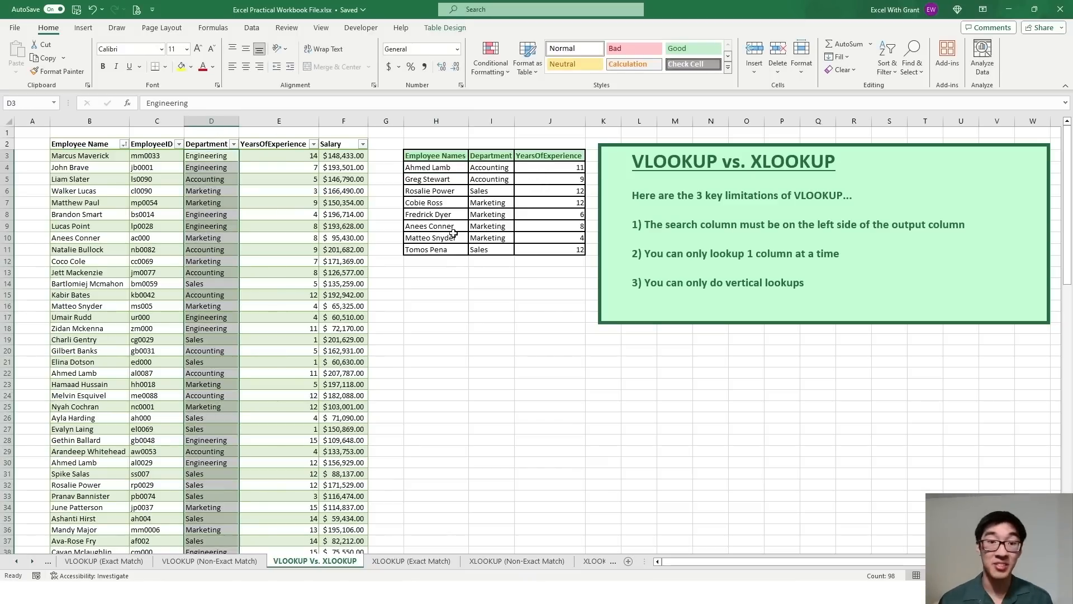
pyautogui.doubleClick(477, 165)
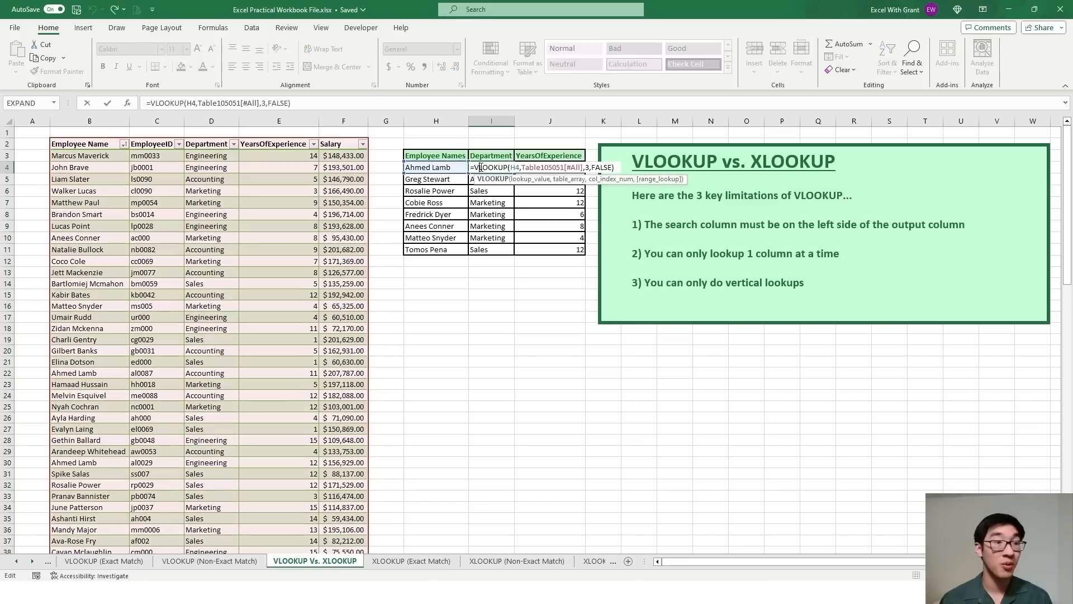
pyautogui.press('Escape')
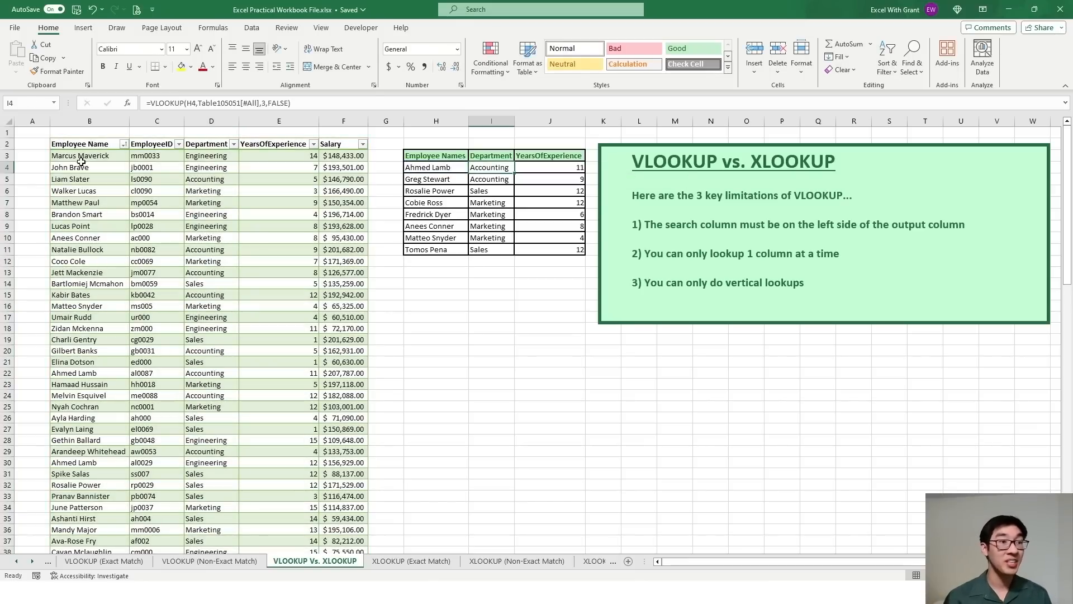
pyautogui.click(215, 144)
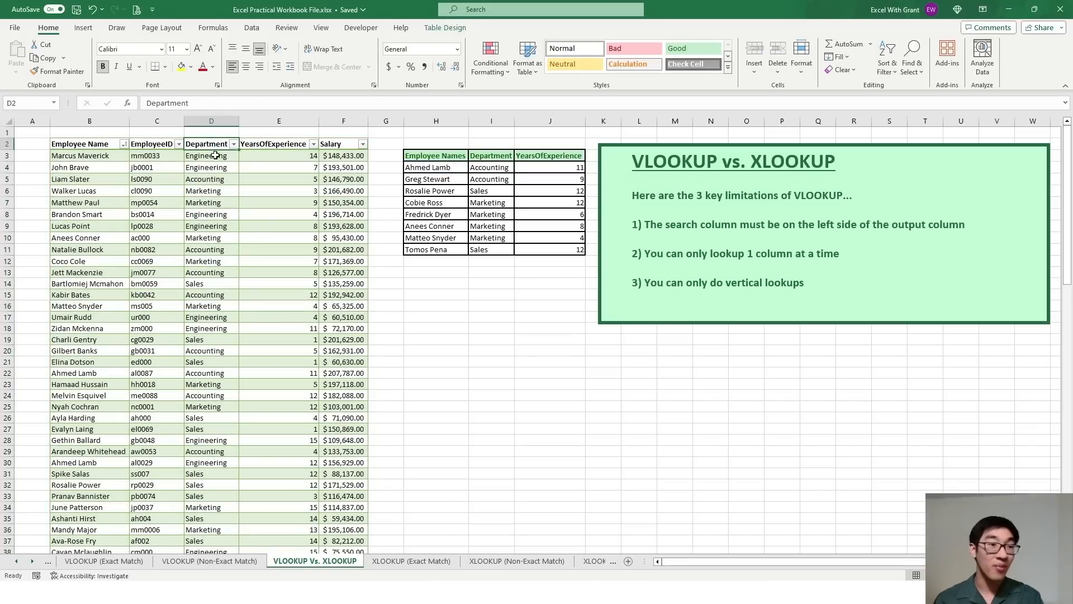
# Try moving the Employee Name column to the other side of the Department column, and undo the move.
pyautogui.click(115, 138)
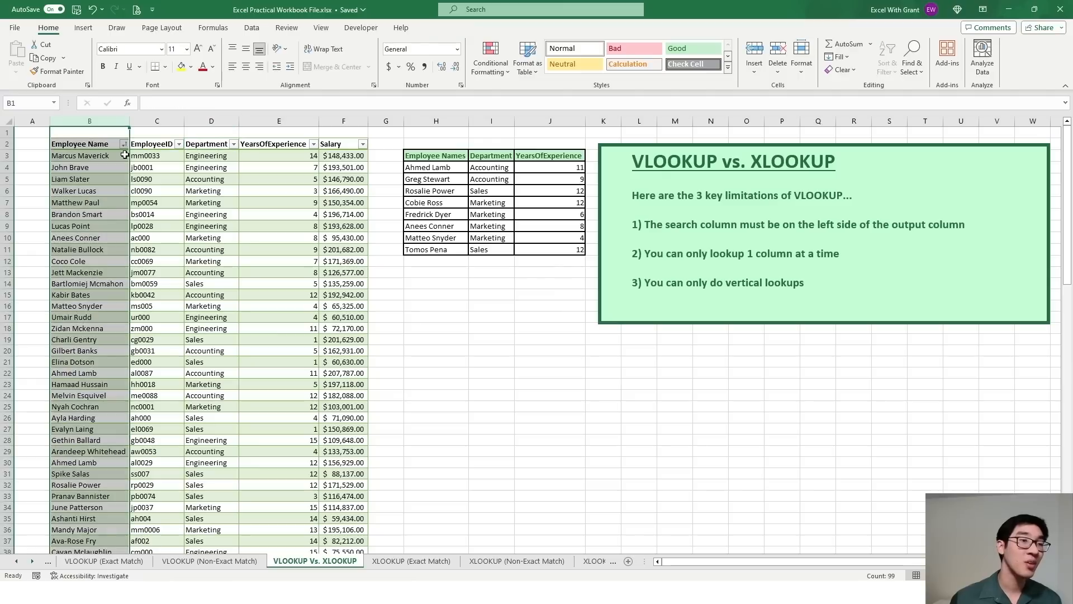
pyautogui.moveTo(130, 166); pyautogui.dragTo(252, 175)
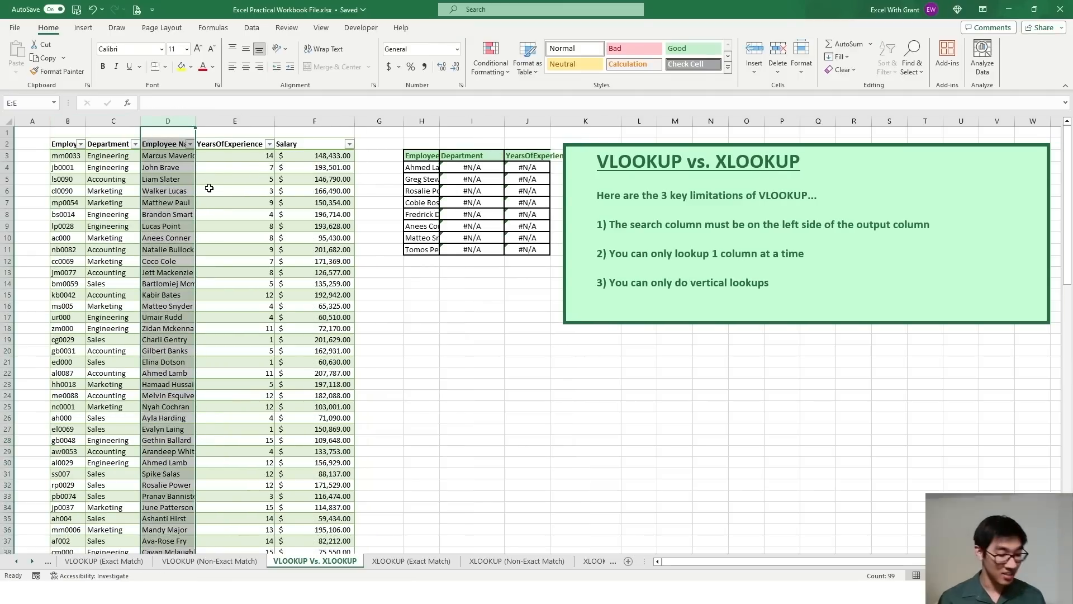
pyautogui.hotkey('ctrl', 'z')
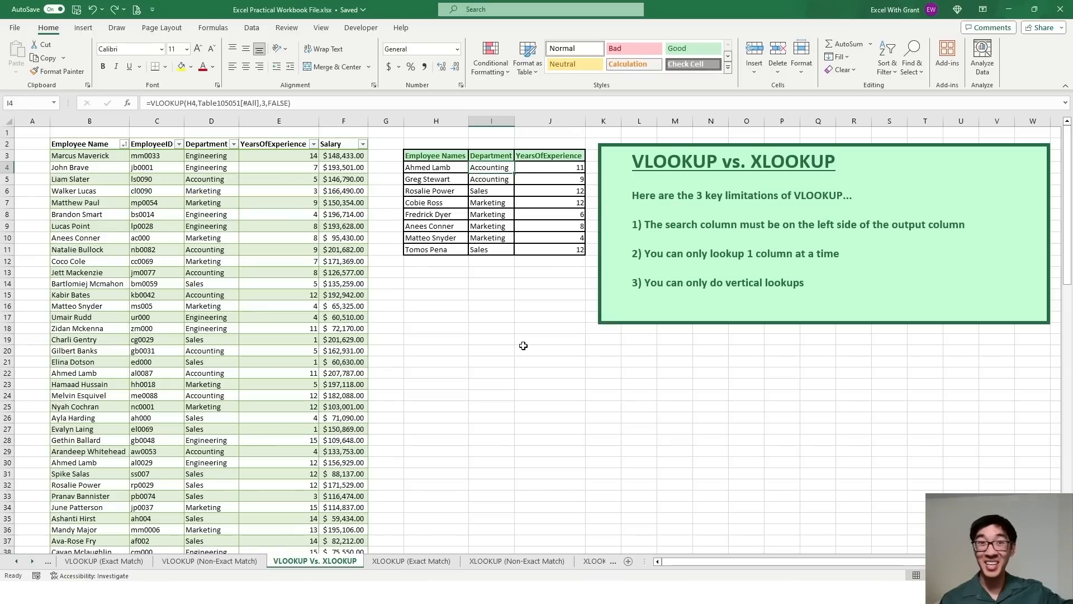
# Compare the separate VLOOKUP formulas in the Department and YearsOfExperience result columns to examine the one-column-at-a-time limitation.
pyautogui.moveTo(503, 168); pyautogui.dragTo(504, 250)
pyautogui.moveTo(548, 168); pyautogui.dragTo(547, 251)
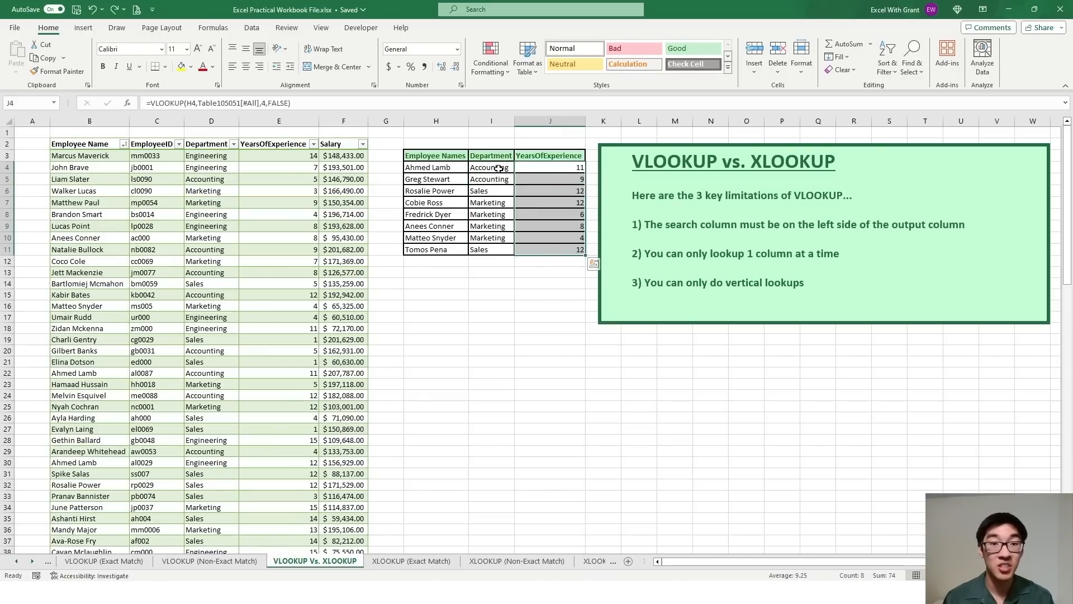
pyautogui.doubleClick(542, 168)
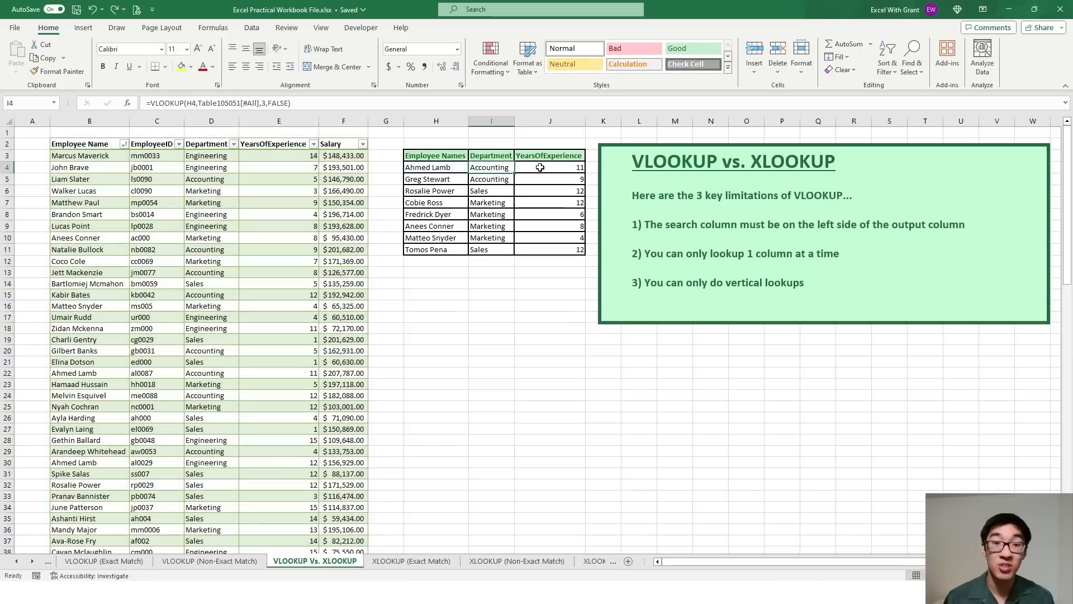
pyautogui.click(507, 168)
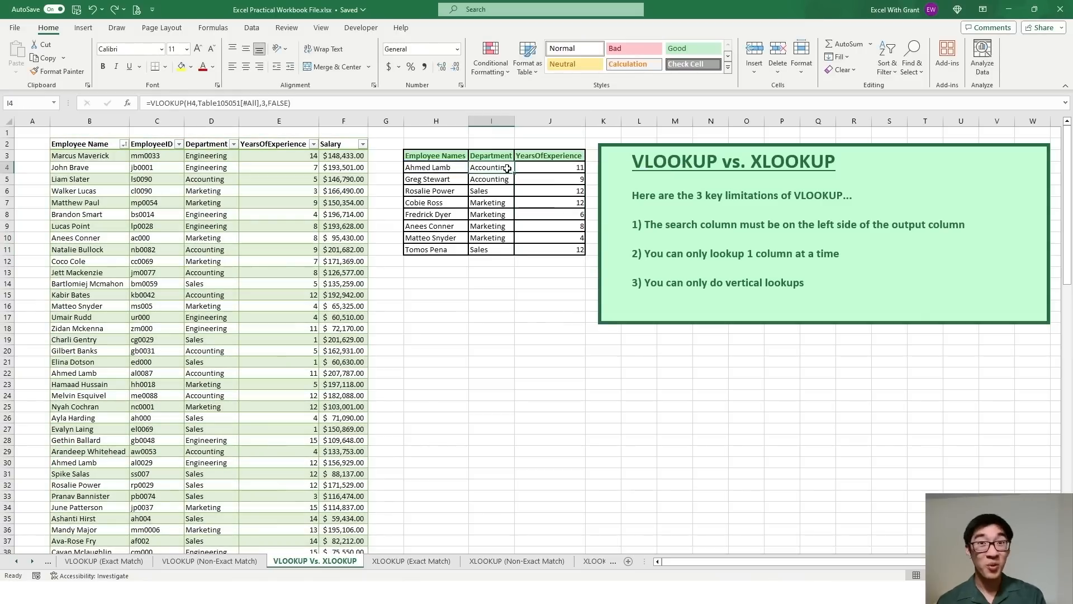
pyautogui.moveTo(507, 168); pyautogui.dragTo(551, 249)
pyautogui.click(503, 167)
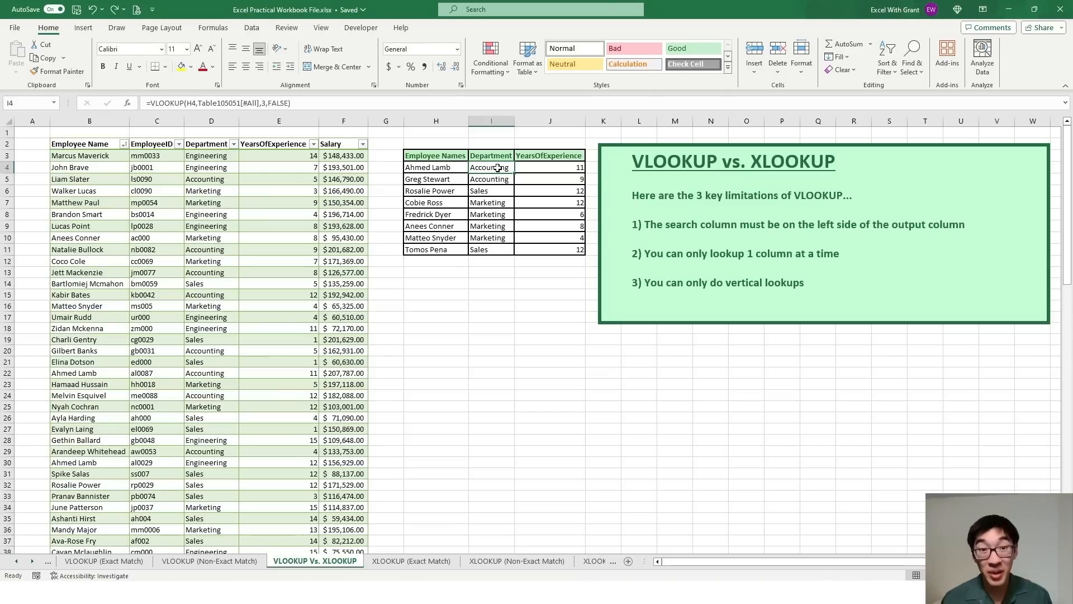
pyautogui.moveTo(498, 168); pyautogui.dragTo(525, 238)
pyautogui.click(532, 260)
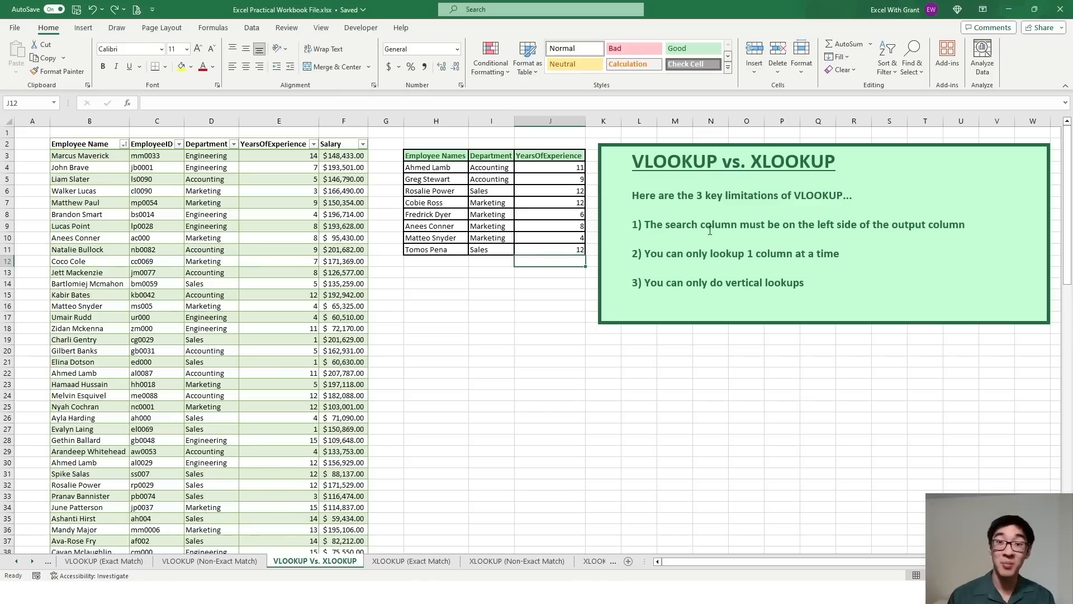
# Examine the third limitation, about vertical lookups, against the source table's header row and vertical layout.
pyautogui.click(812, 282)
pyautogui.moveTo(711, 284); pyautogui.dragTo(818, 285)
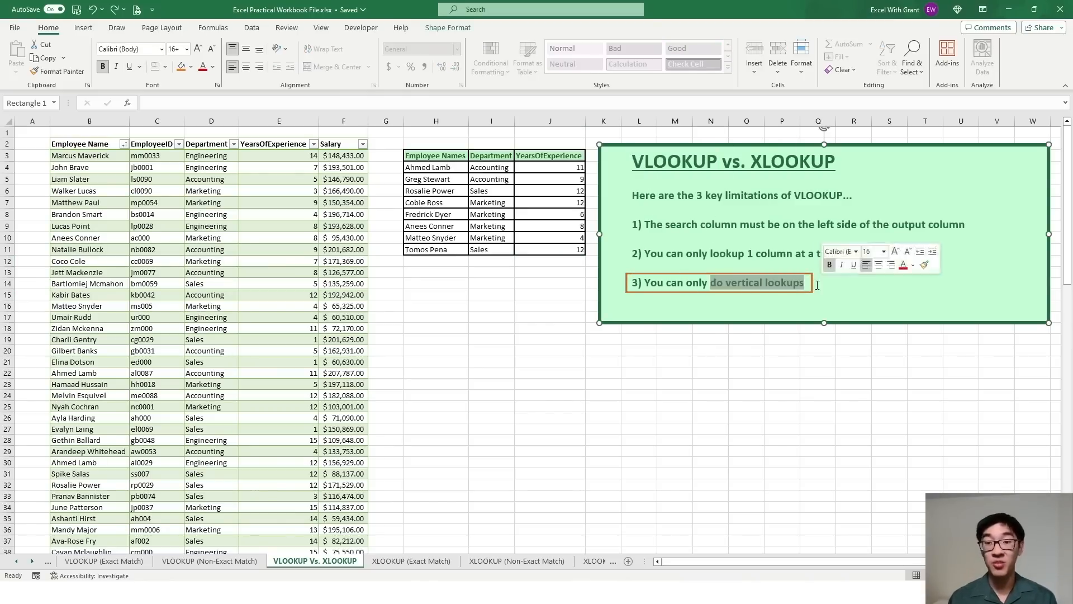
pyautogui.click(420, 317)
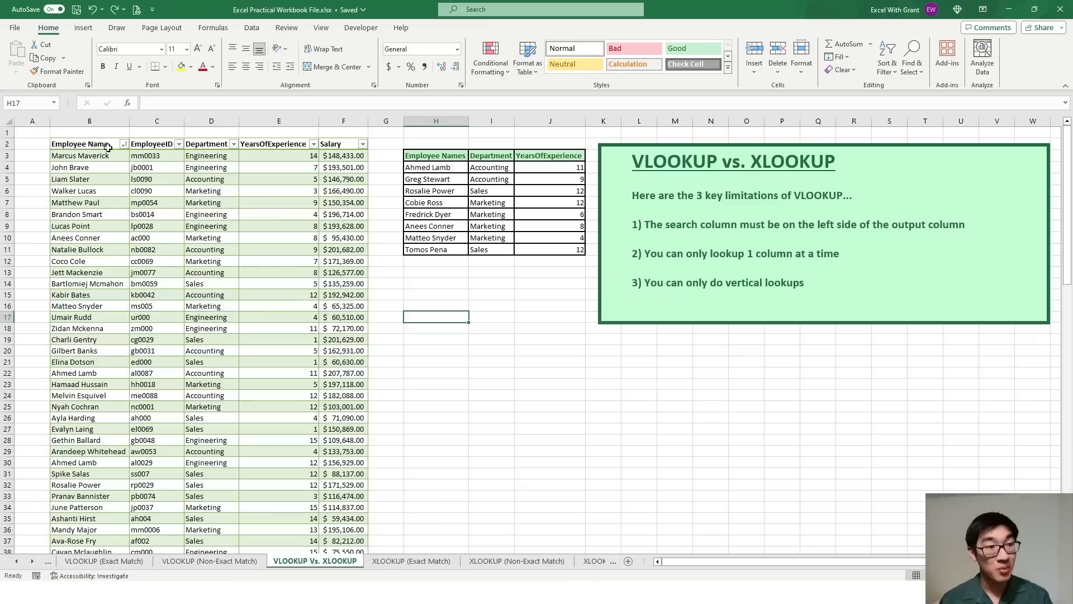
pyautogui.moveTo(107, 146); pyautogui.dragTo(361, 418)
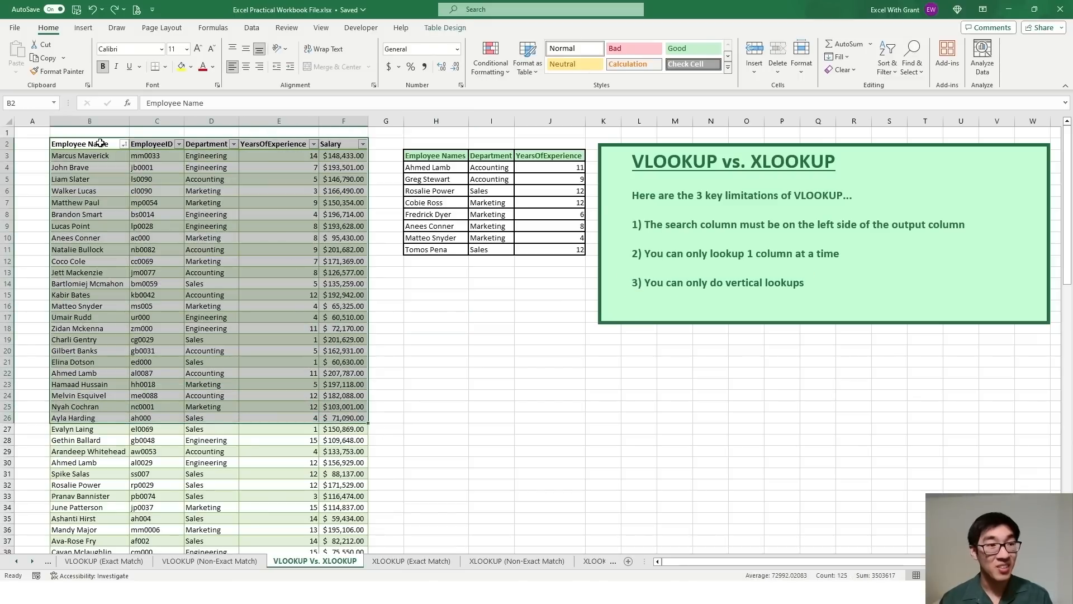
pyautogui.click(100, 139)
pyautogui.click(154, 145)
pyautogui.click(211, 144)
pyautogui.click(38, 217)
pyautogui.click(34, 261)
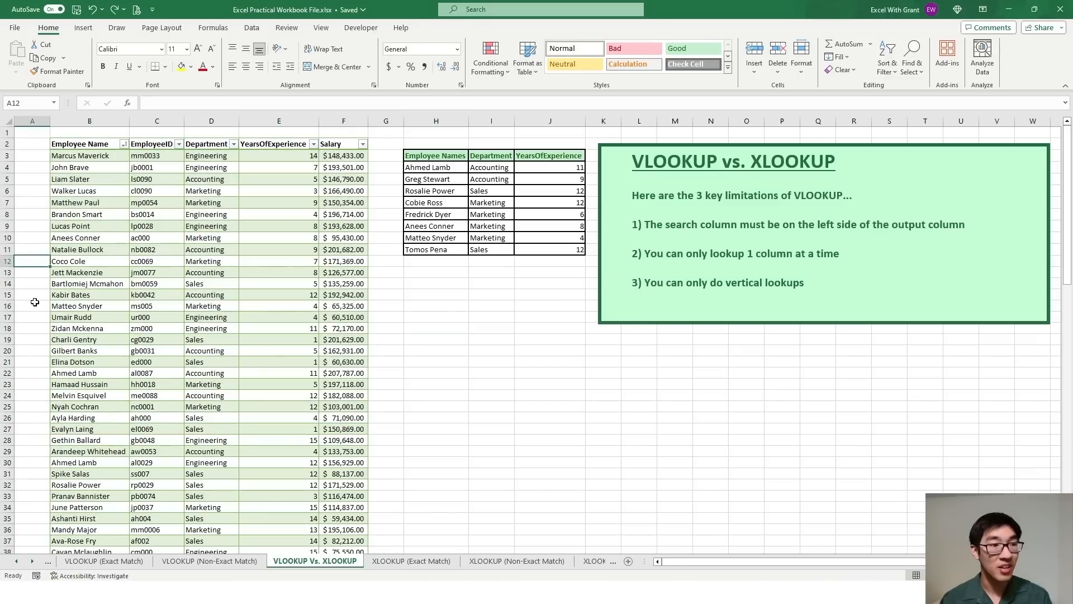
pyautogui.click(275, 262)
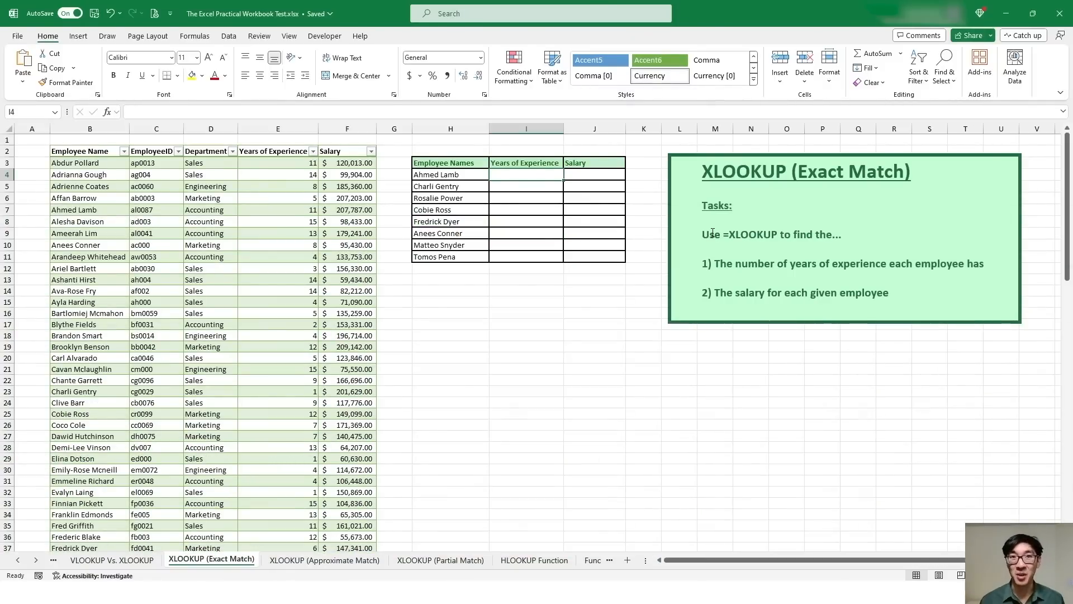
# View the XLOOKUP (Approximate Match) and XLOOKUP (Partial Match) sheets, and return to the XLOOKUP (Exact Match) sheet.
pyautogui.click(324, 559)
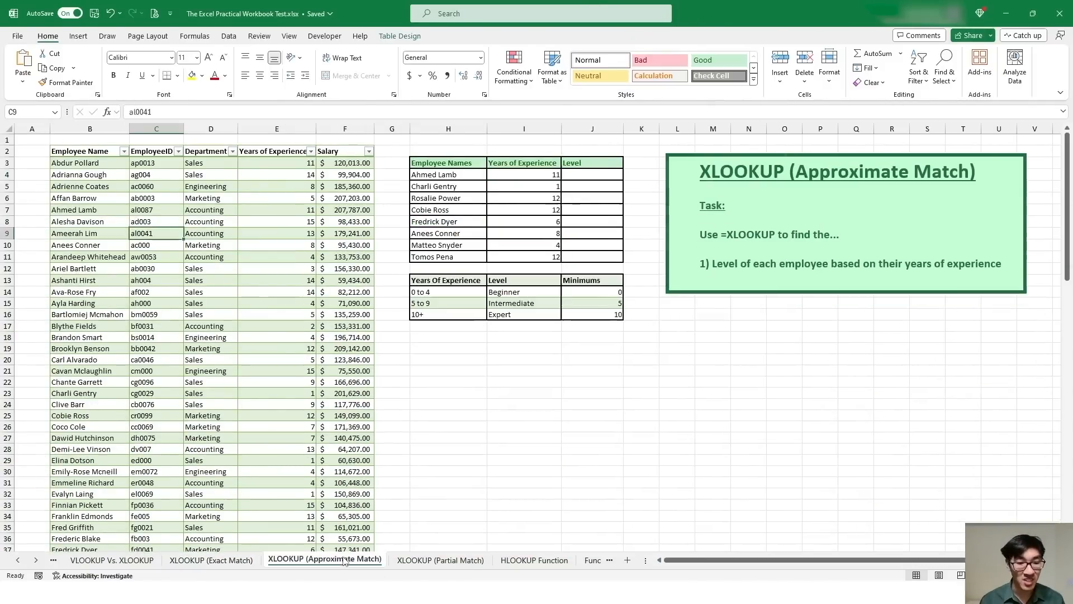
pyautogui.click(440, 560)
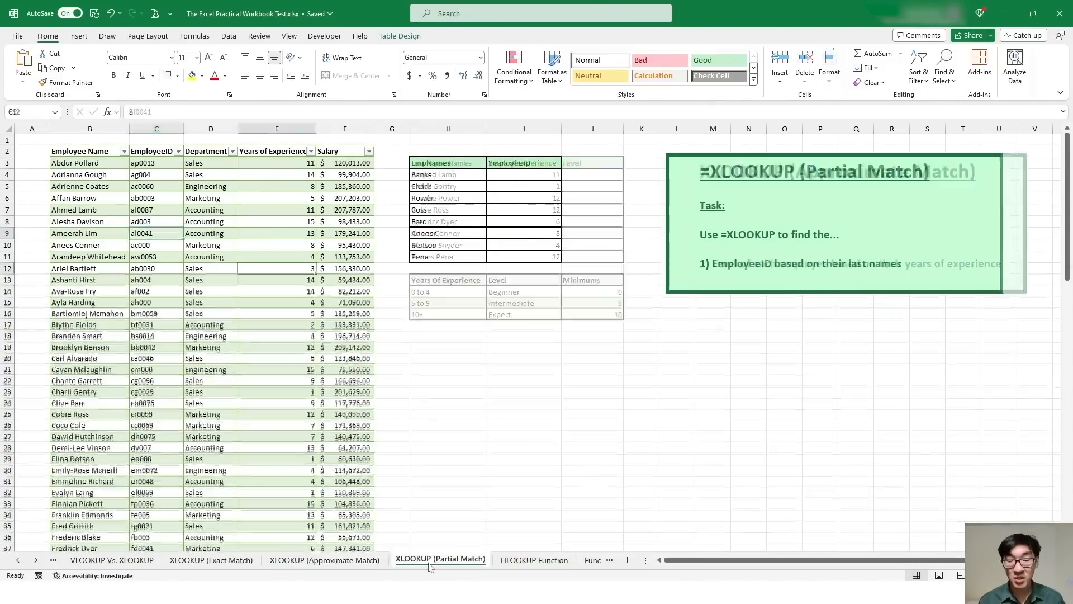
pyautogui.click(211, 559)
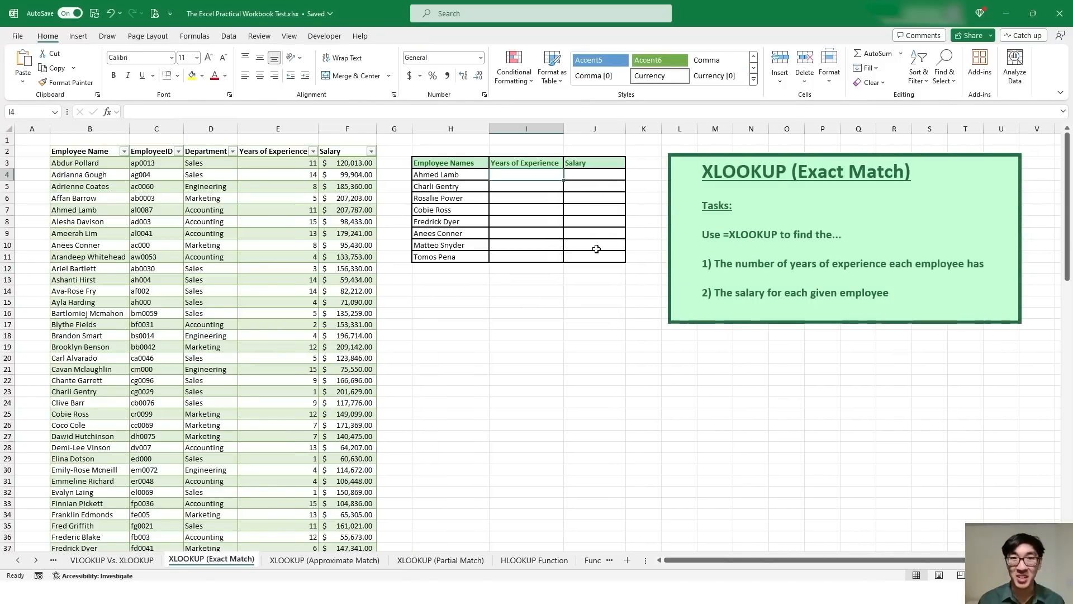
# Examine the source table's Employee Name, EmployeeID, Department, Years of Experience and Salary columns on the XLOOKUP (Exact Match) sheet.
pyautogui.click(234, 209)
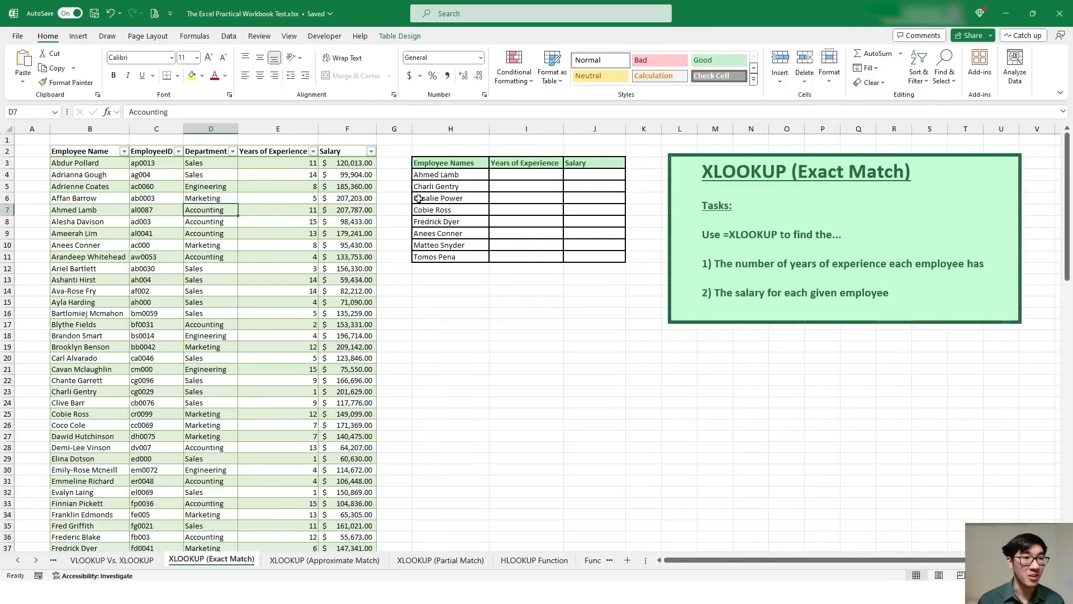
pyautogui.click(99, 152)
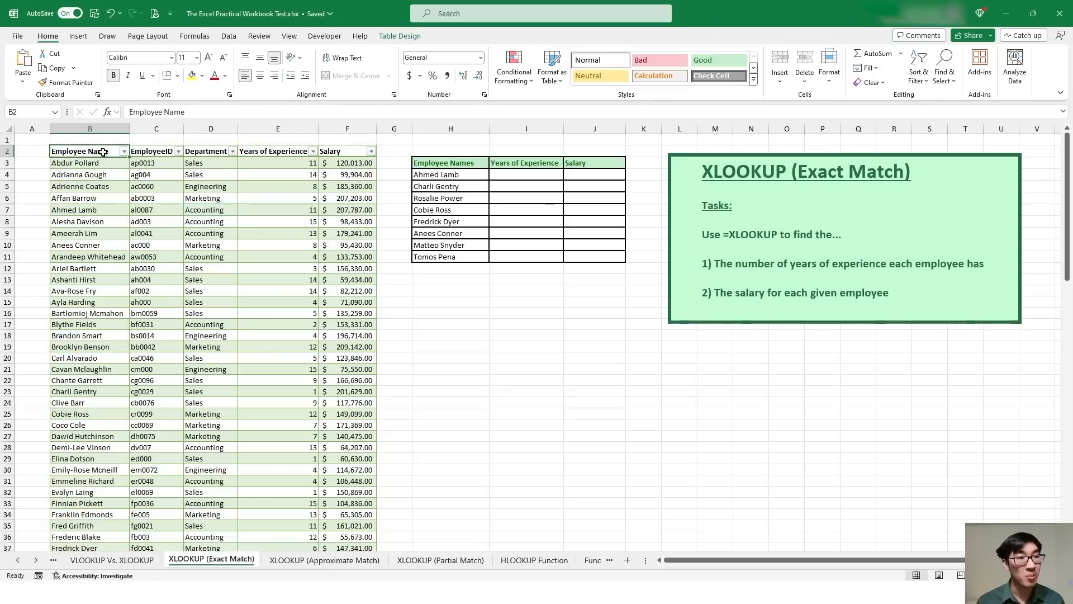
pyautogui.click(164, 154)
pyautogui.click(212, 154)
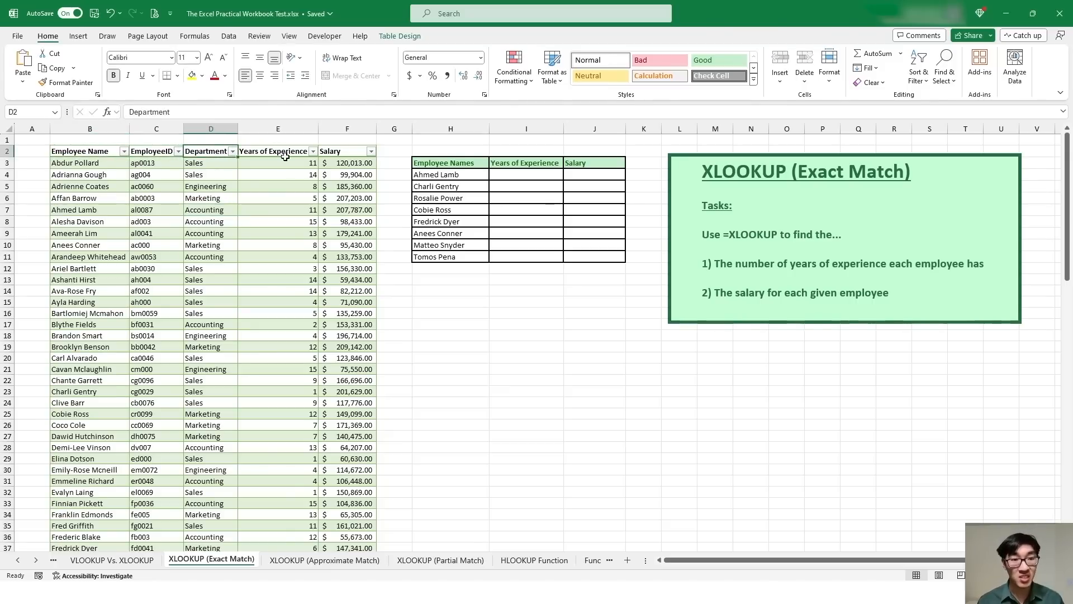
pyautogui.click(278, 153)
pyautogui.click(348, 153)
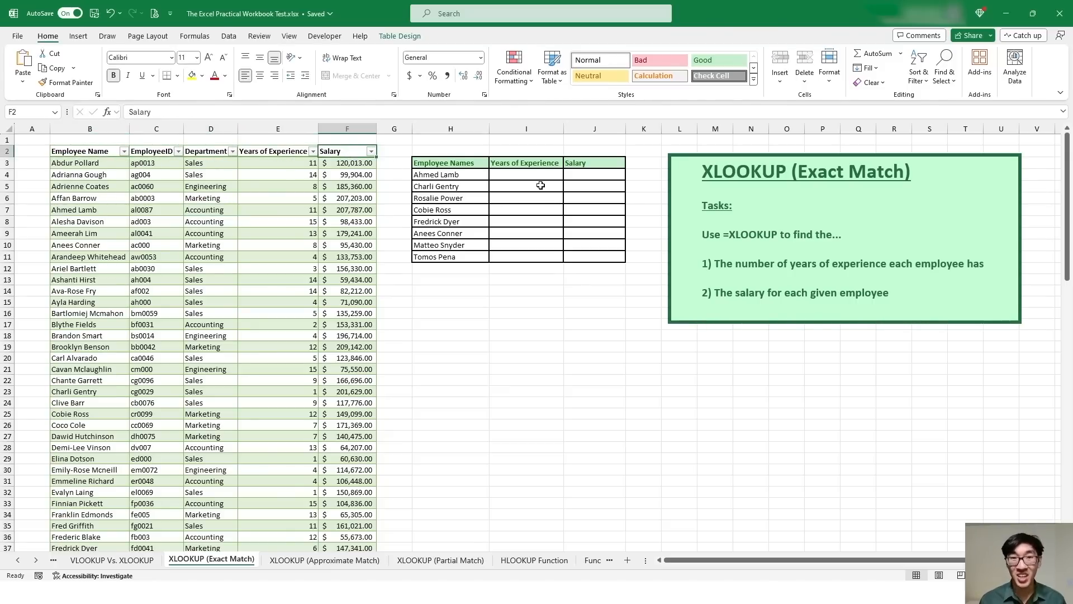
# Examine the two XLOOKUP tasks against the Years of Experience and Salary headers and the first employee names in the results table.
pyautogui.click(557, 177)
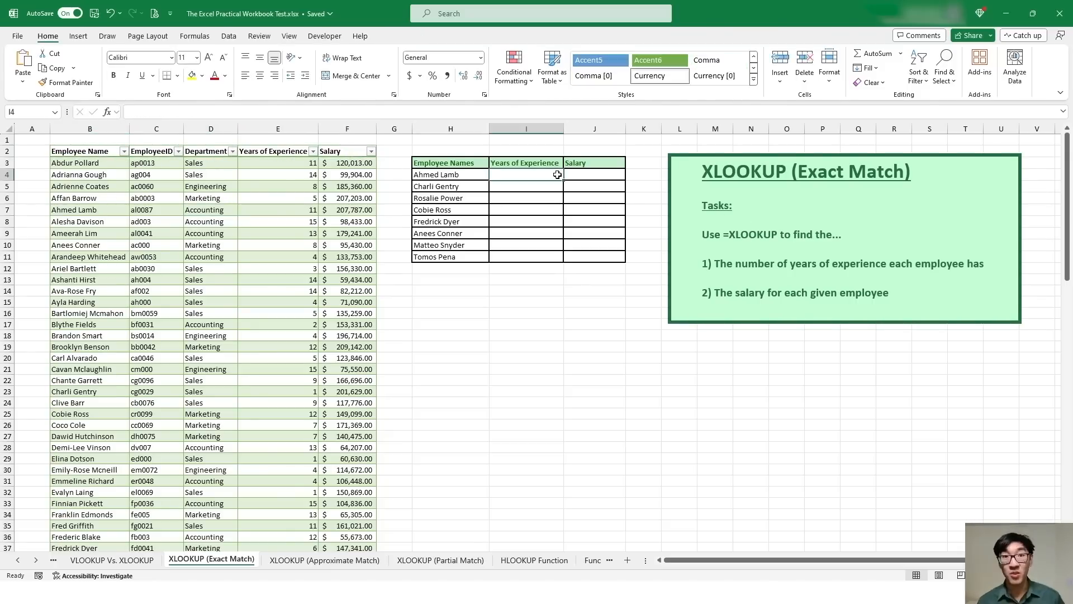
pyautogui.press('Up')
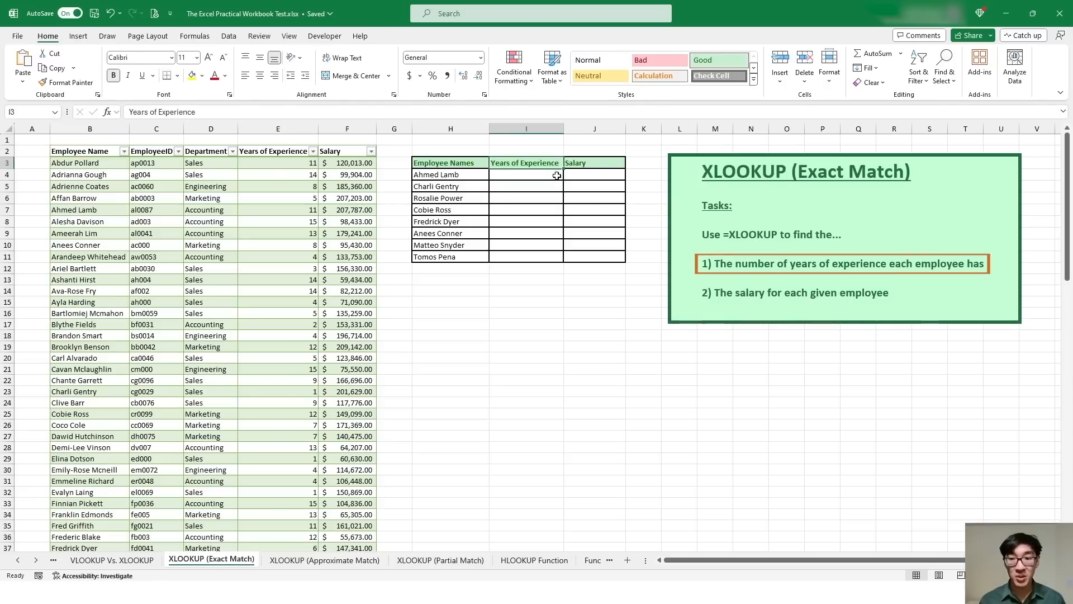
pyautogui.click(463, 176)
pyautogui.click(469, 187)
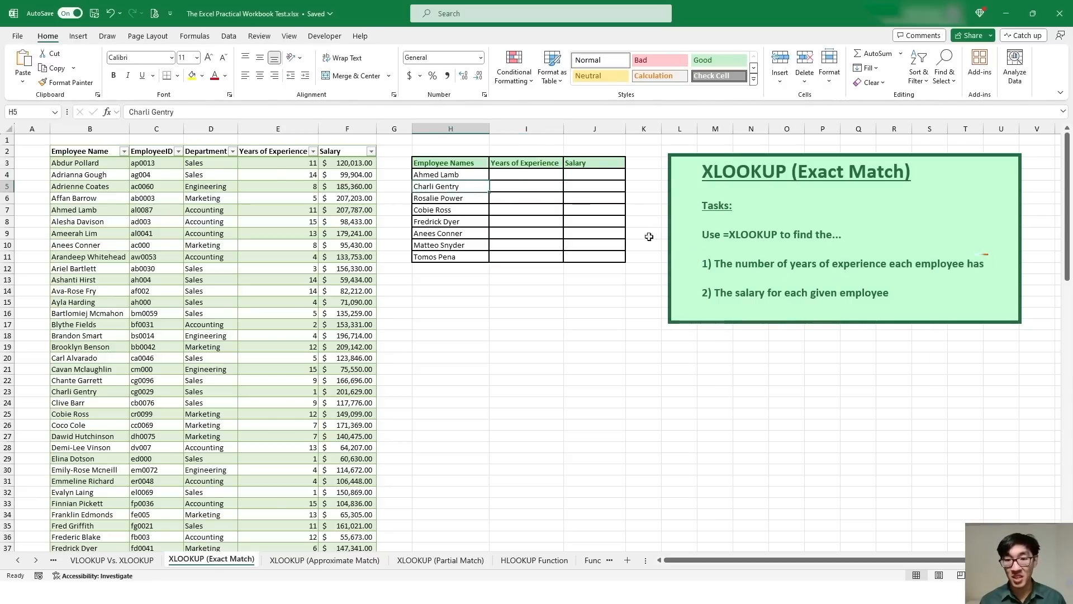
pyautogui.click(585, 161)
pyautogui.click(458, 175)
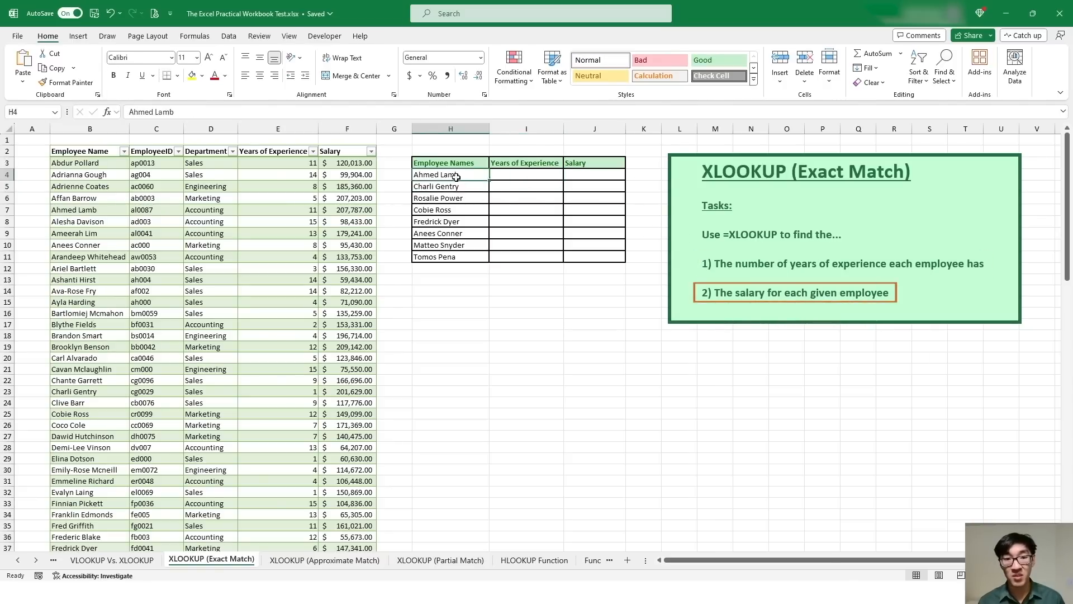
pyautogui.click(467, 186)
# Review the blank Years of Experience and Salary result cells, and select cell I4.
pyautogui.click(525, 176)
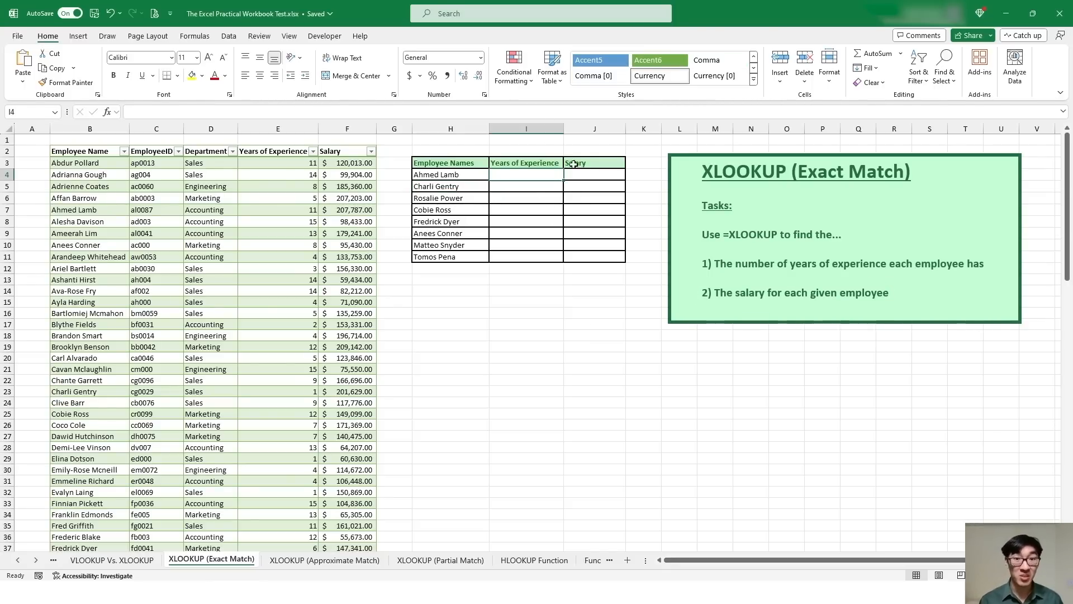
pyautogui.moveTo(533, 173); pyautogui.dragTo(527, 234)
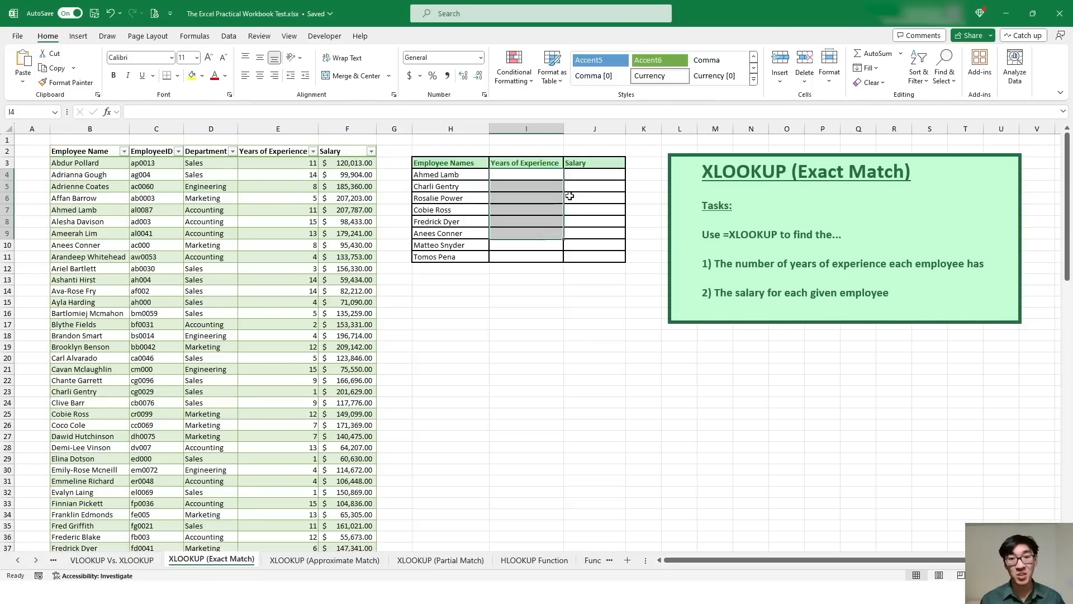
pyautogui.moveTo(587, 175); pyautogui.dragTo(594, 253)
pyautogui.click(536, 176)
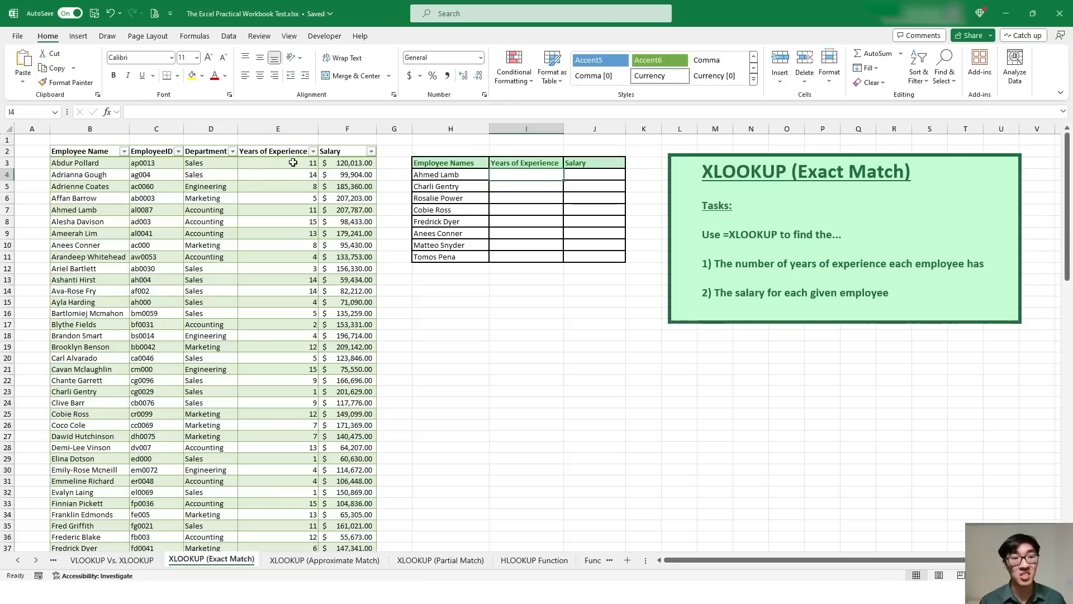
# Compare the source table's Department, Years of Experience and Salary columns with the blank Years of Experience and Salary columns in the results table.
pyautogui.moveTo(283, 150); pyautogui.dragTo(366, 336)
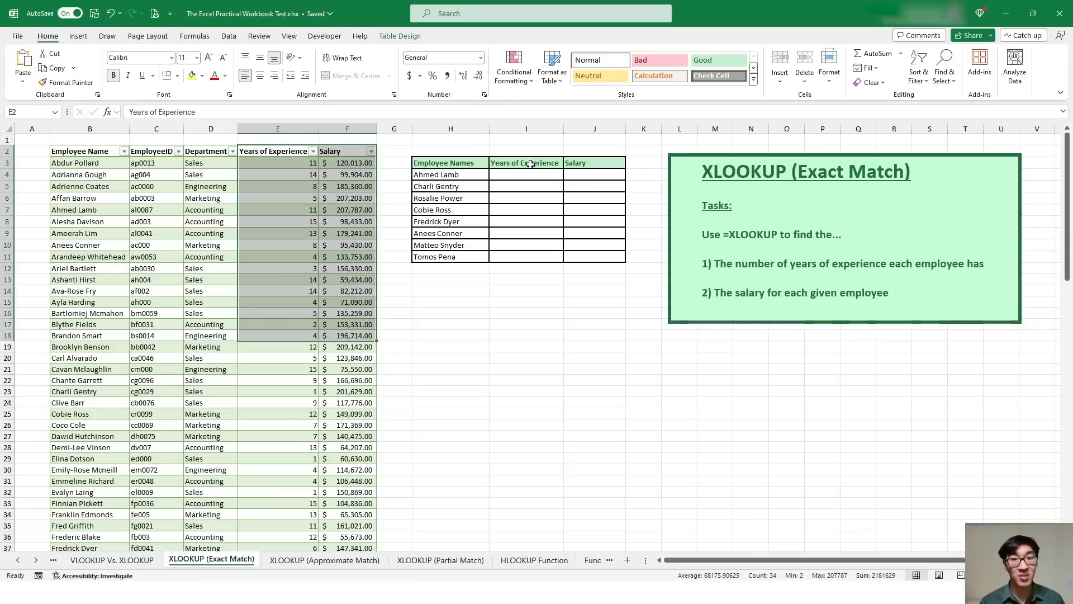
pyautogui.moveTo(530, 164); pyautogui.dragTo(606, 246)
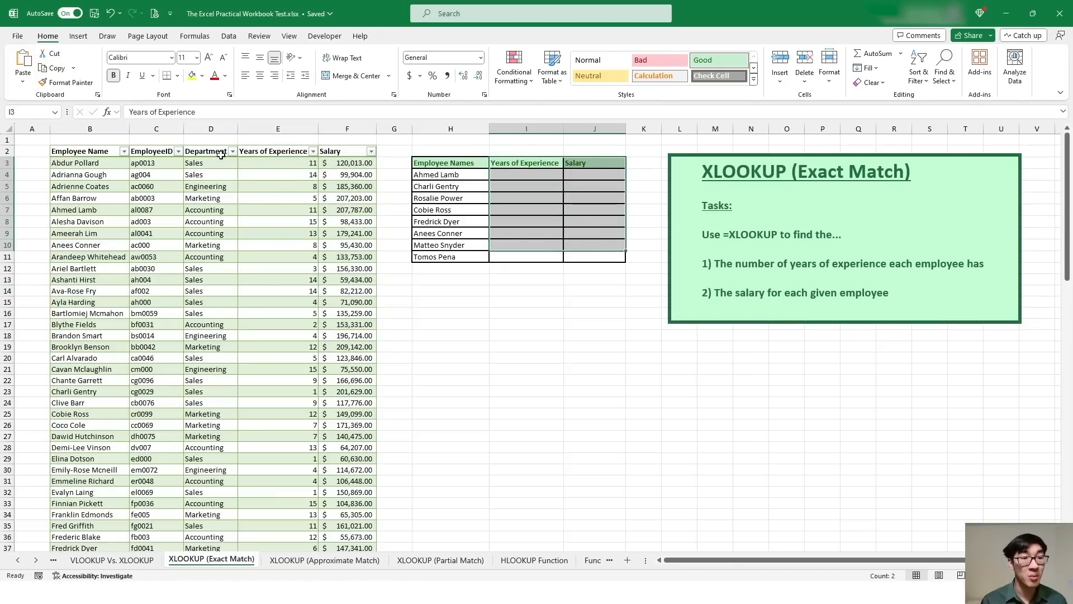
pyautogui.moveTo(221, 155); pyautogui.dragTo(221, 247)
pyautogui.moveTo(350, 151); pyautogui.dragTo(350, 221)
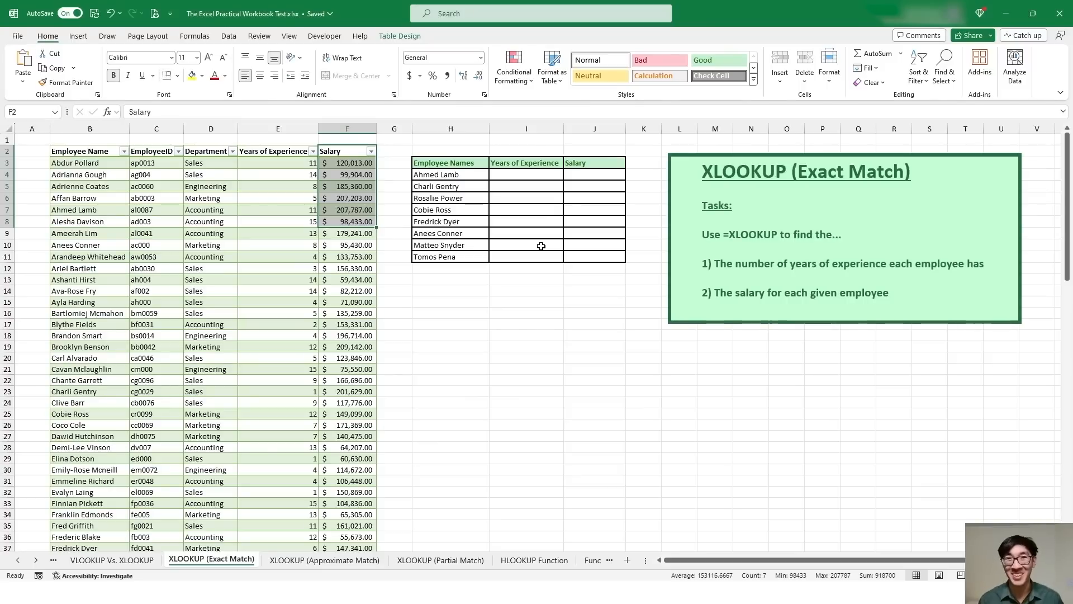
# Start an XLOOKUP in I4 with lookup value H4, the Employee Name column as lookup array and Years of Experience through Salary as return array.
pyautogui.click(529, 175)
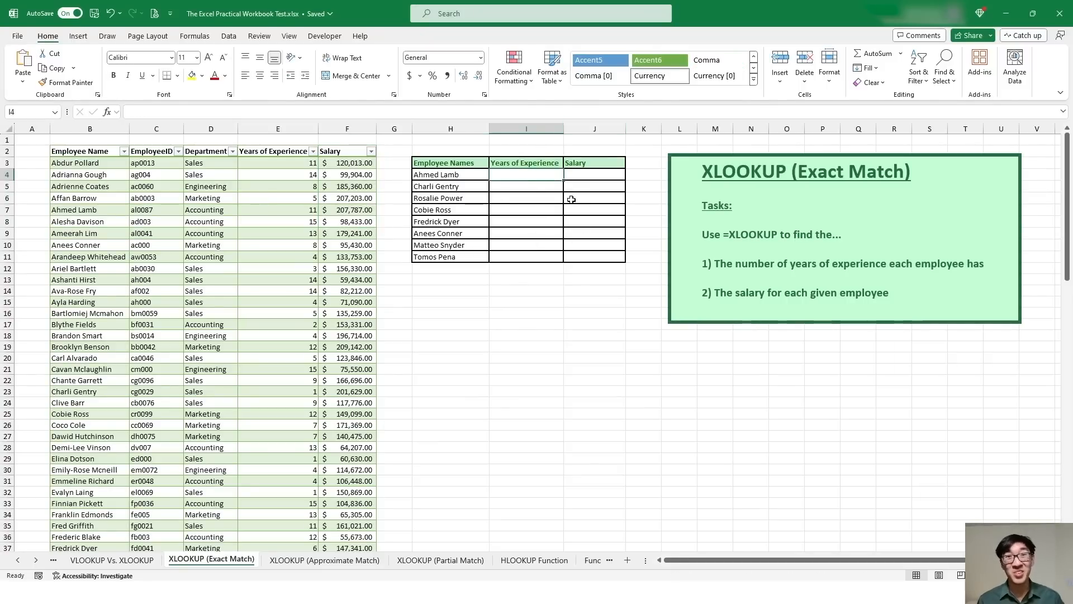
pyautogui.write('=')
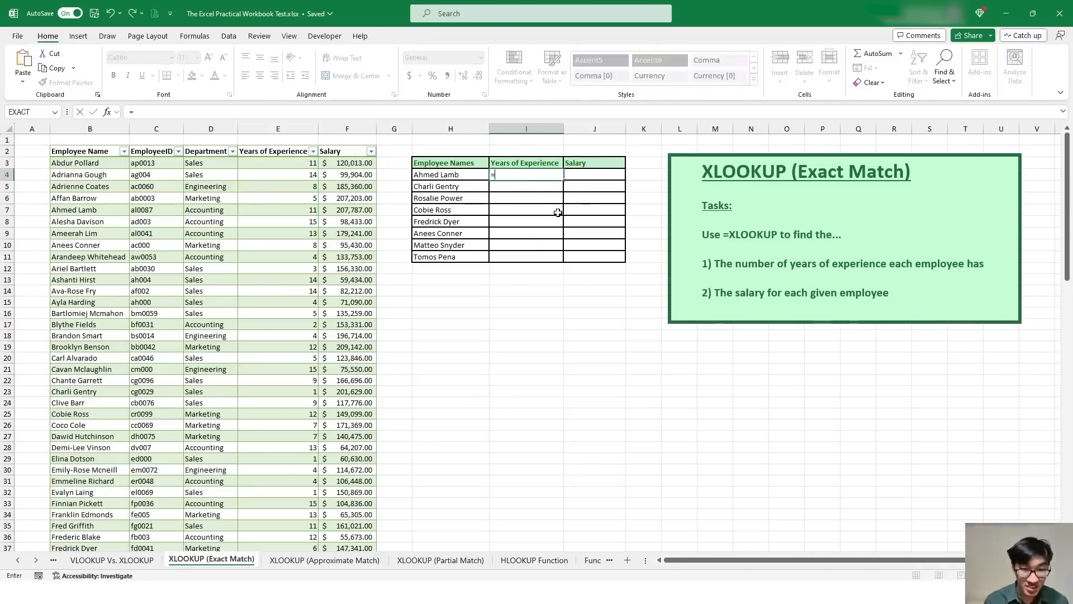
pyautogui.write('XLOOKU')
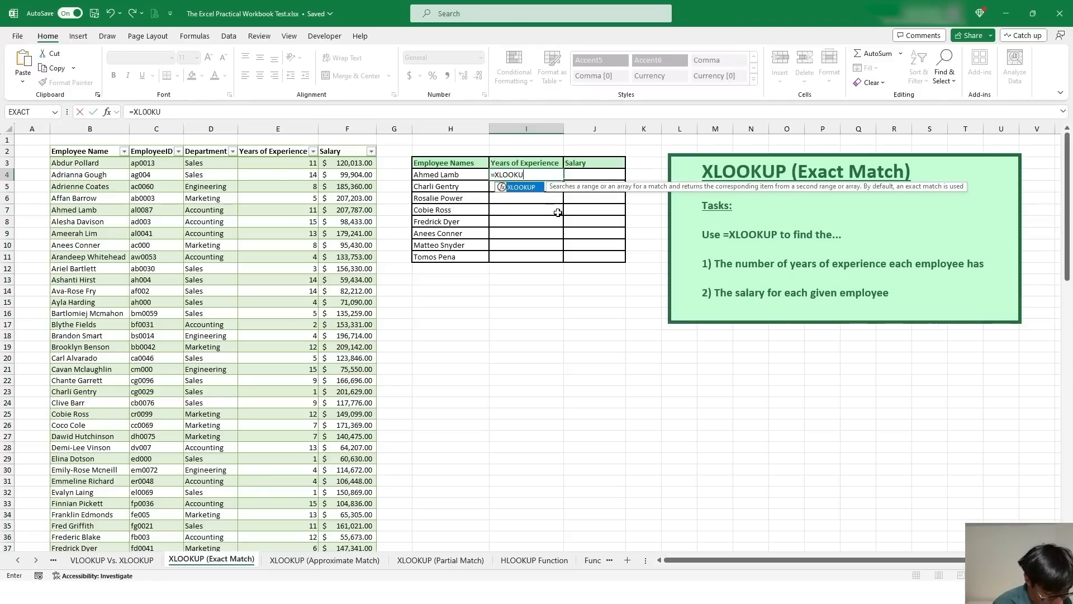
pyautogui.write('P(')
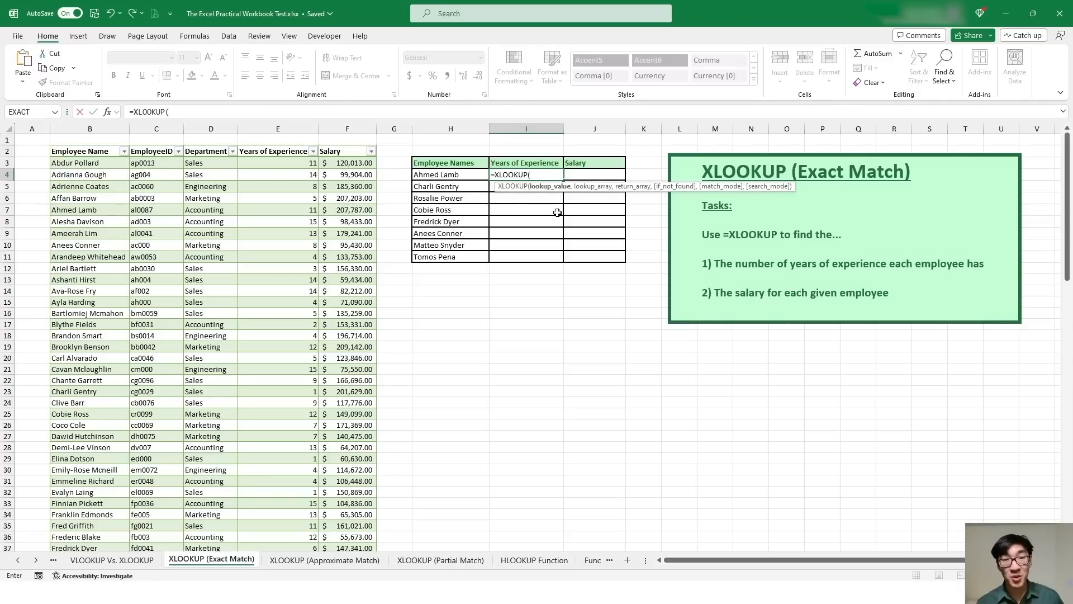
pyautogui.click(471, 176)
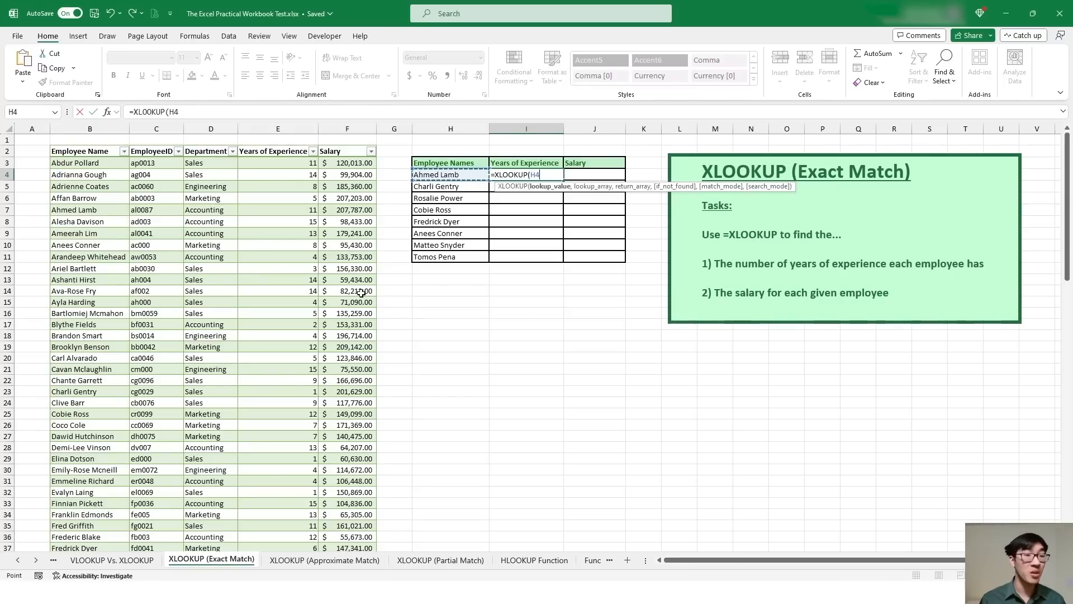
pyautogui.write(',')
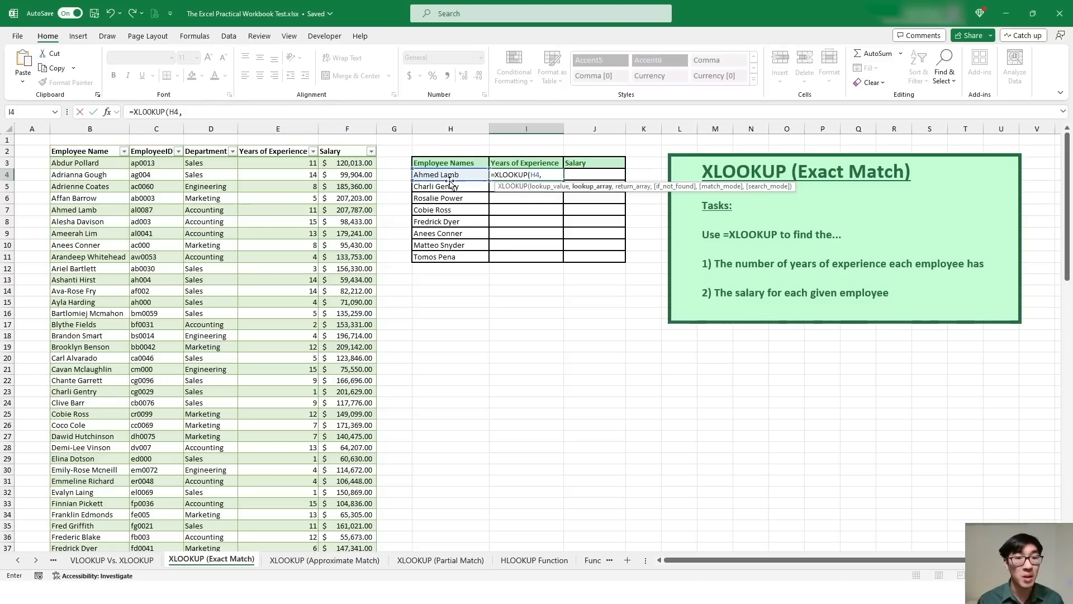
pyautogui.click(92, 143)
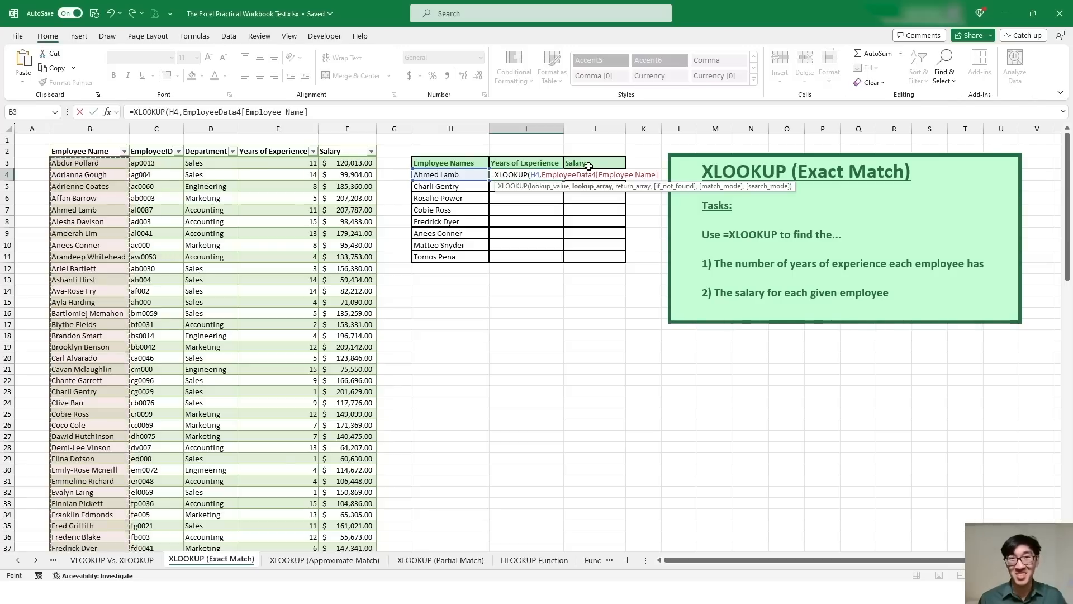
pyautogui.write(',')
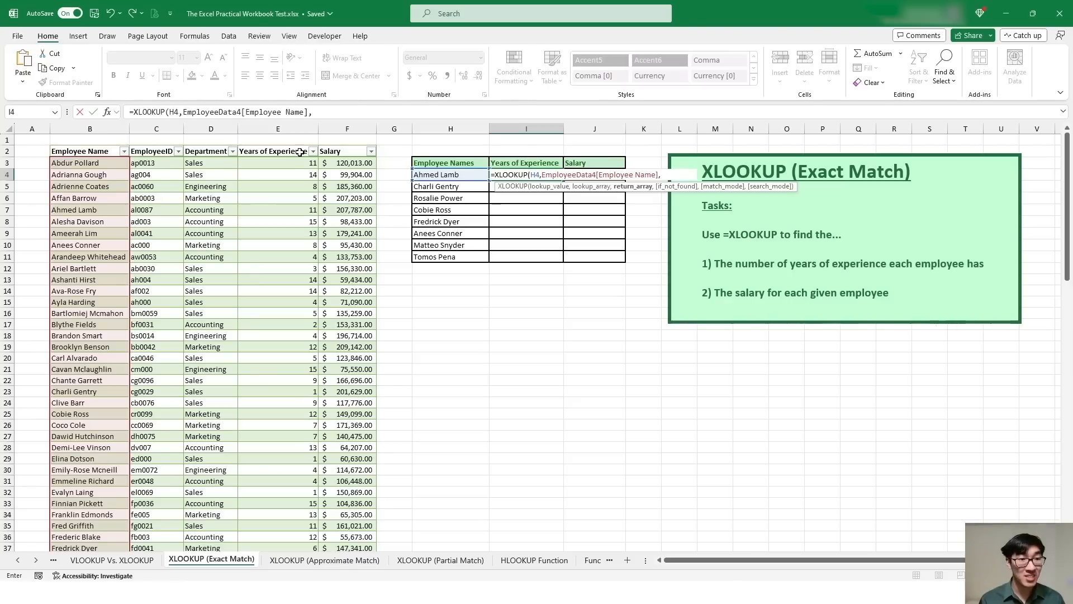
pyautogui.moveTo(281, 144); pyautogui.dragTo(329, 147)
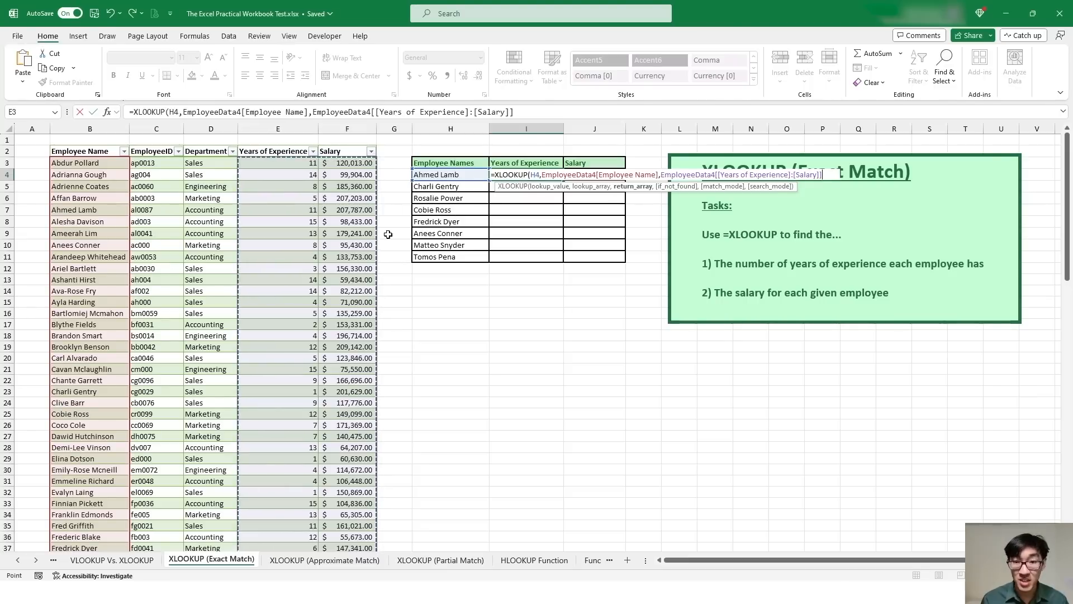
# Complete the I4 formula with "DNE" as the if_not_found value and match mode 0 for an exact match, leaving out the search mode.
pyautogui.write(',')
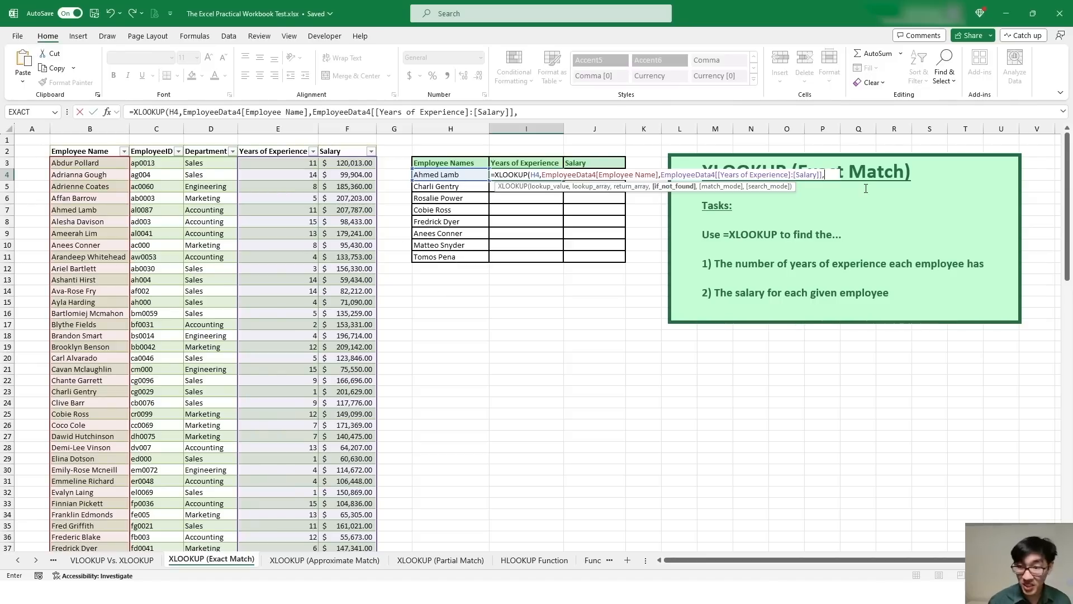
pyautogui.write('"DNE')
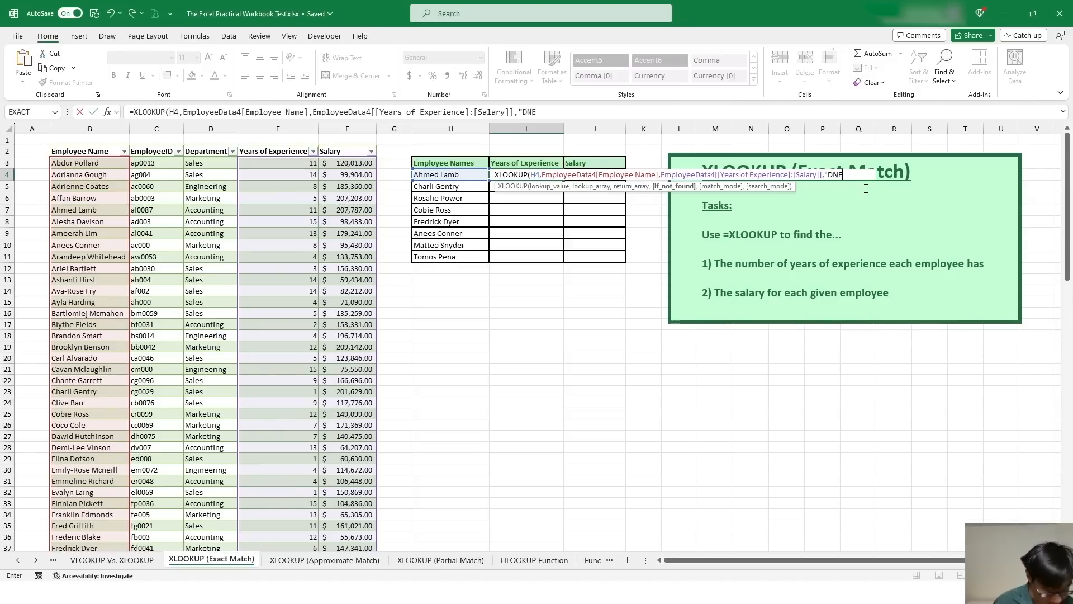
pyautogui.write('",')
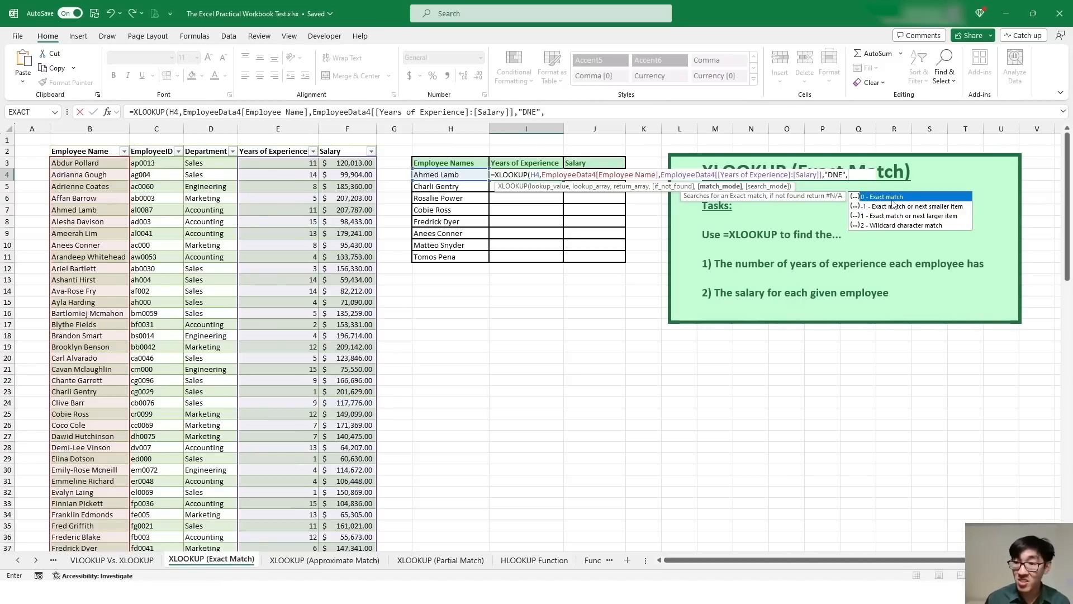
pyautogui.write('0')
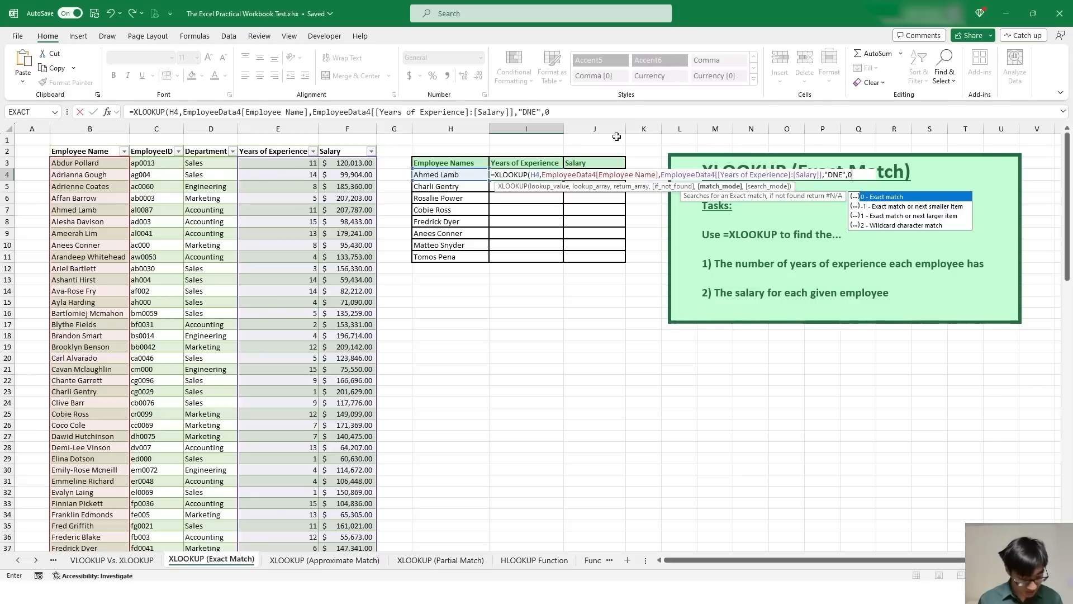
pyautogui.write(',')
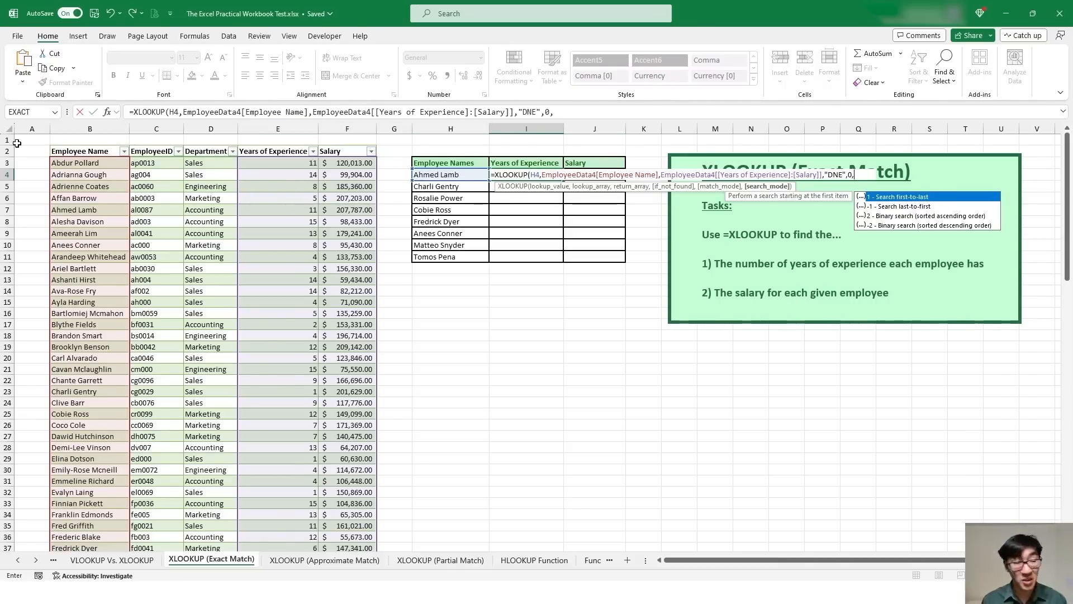
pyautogui.press('BackSpace')
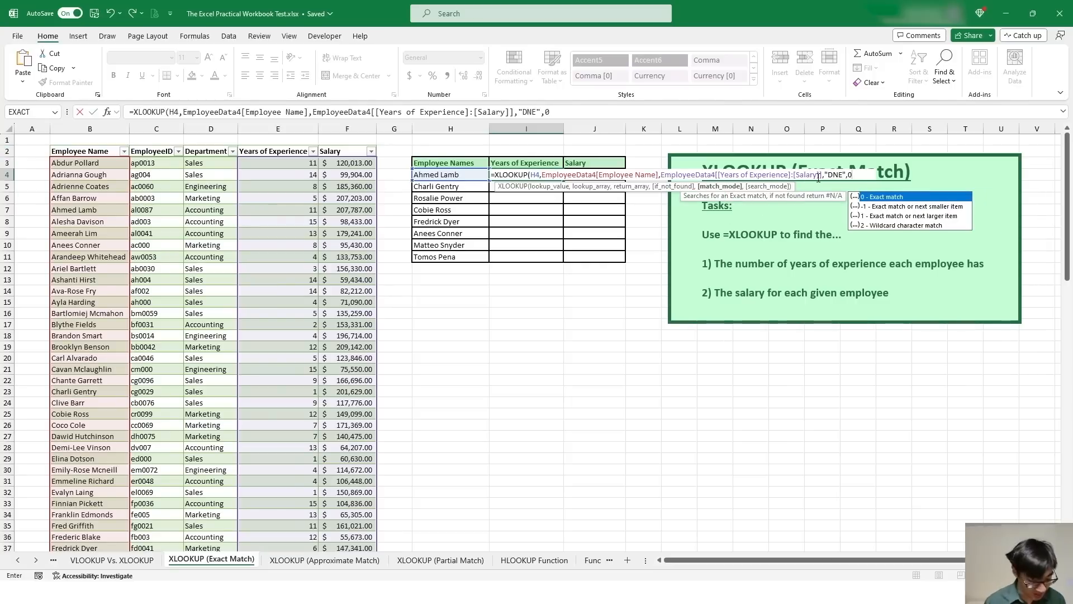
pyautogui.write(')')
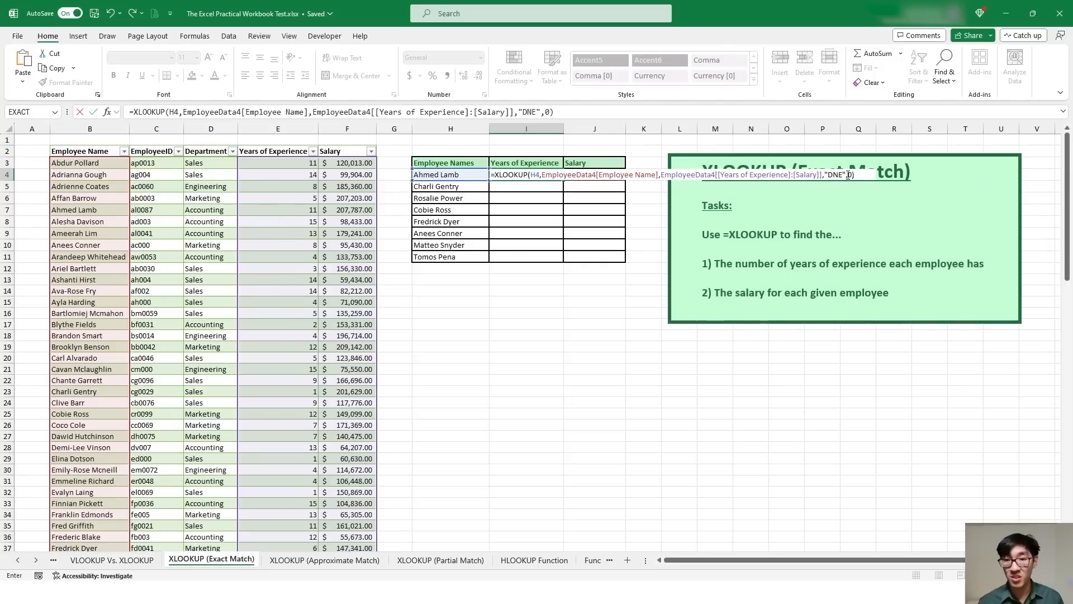
pyautogui.press('Return')
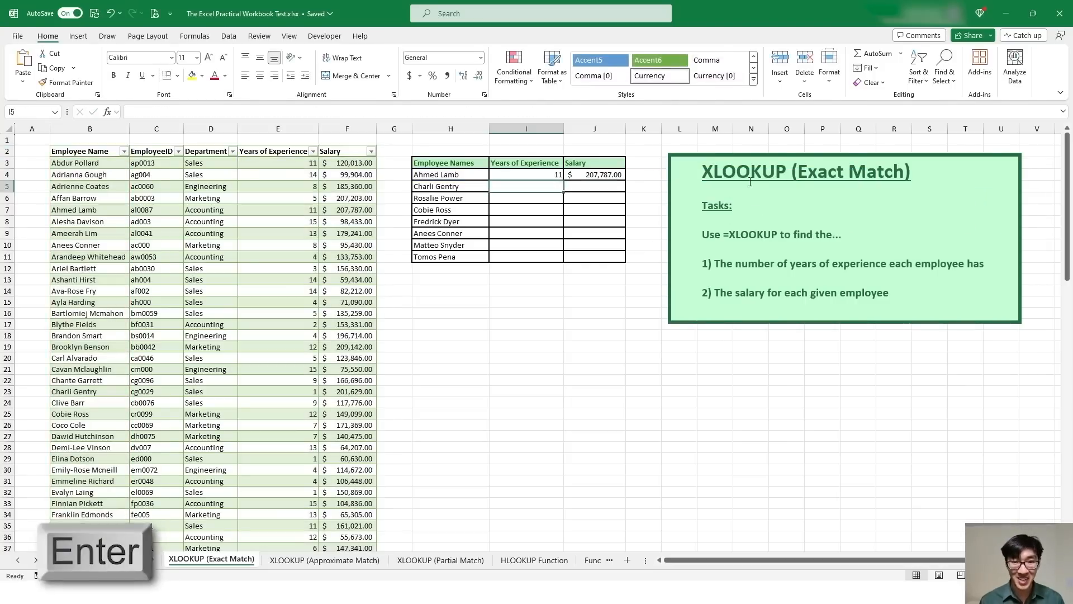
# Fill the XLOOKUP results in I4:J4 down to row 11 of the results table.
pyautogui.click(556, 174)
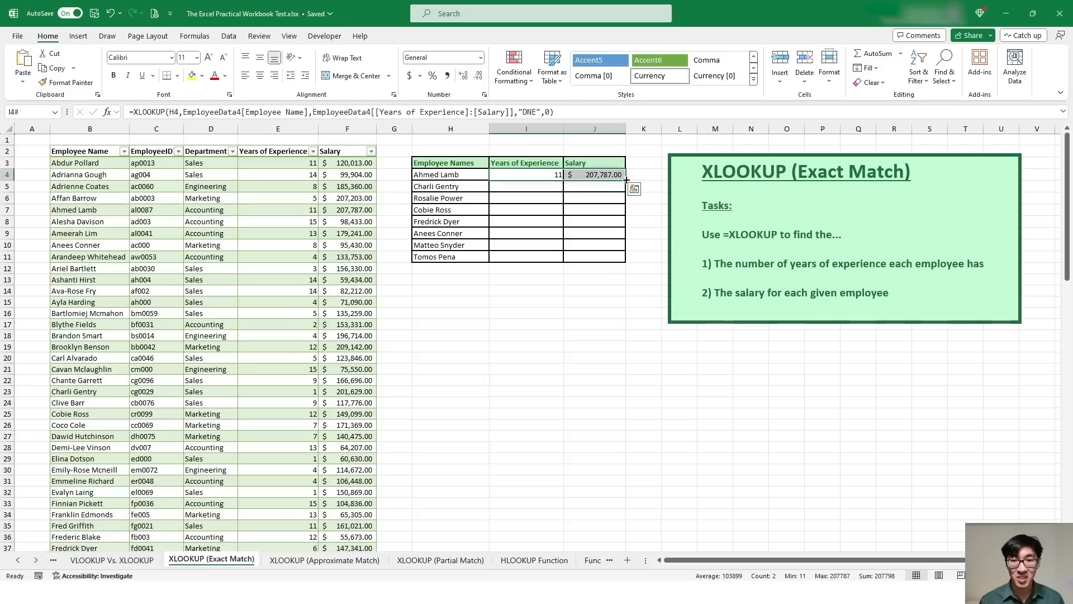
pyautogui.moveTo(627, 181); pyautogui.dragTo(628, 258)
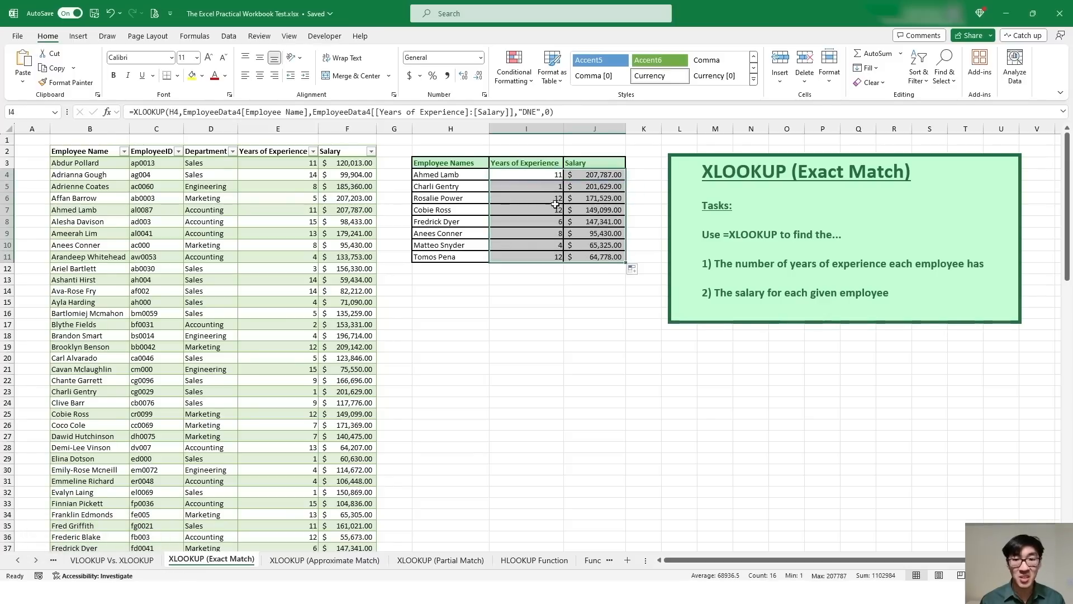
pyautogui.click(554, 302)
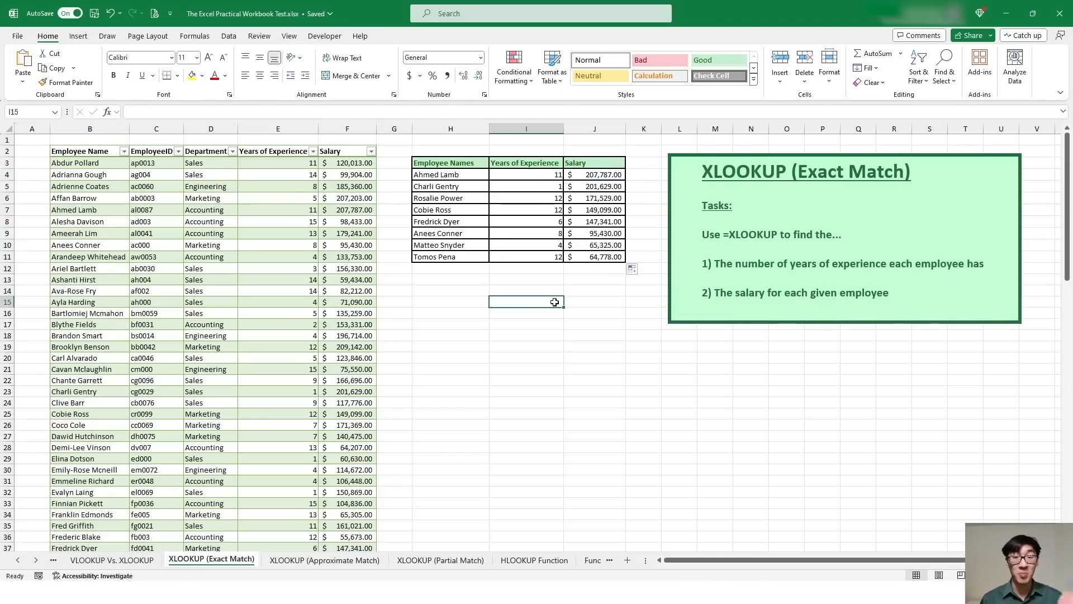
# Inspect the filled XLOOKUP formulas in cells I5 and J7 without changing them.
pyautogui.click(543, 186)
pyautogui.doubleClick(544, 186)
pyautogui.press('Escape')
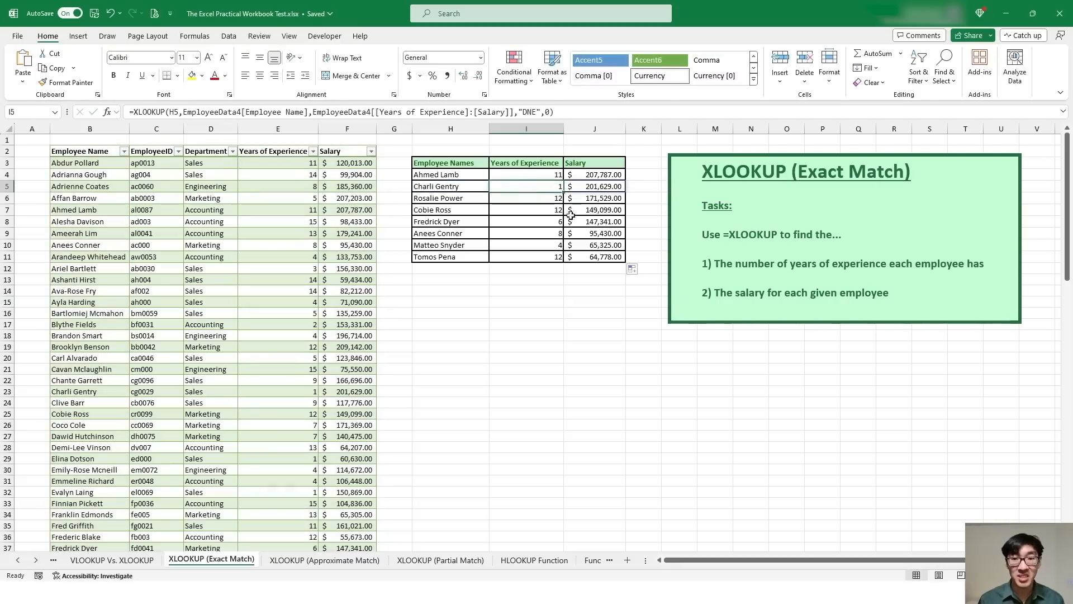
pyautogui.doubleClick(570, 215)
pyautogui.press('Escape')
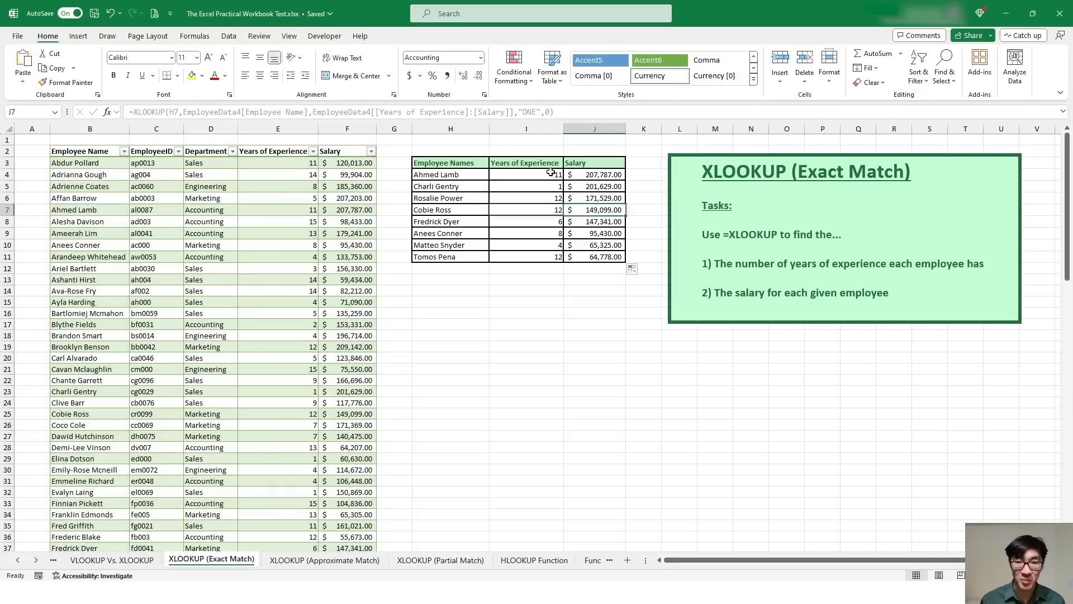
# Review the lookup value, lookup array, return array, if_not_found and match mode arguments of the I4 formula, and leave it unchanged.
pyautogui.doubleClick(551, 173)
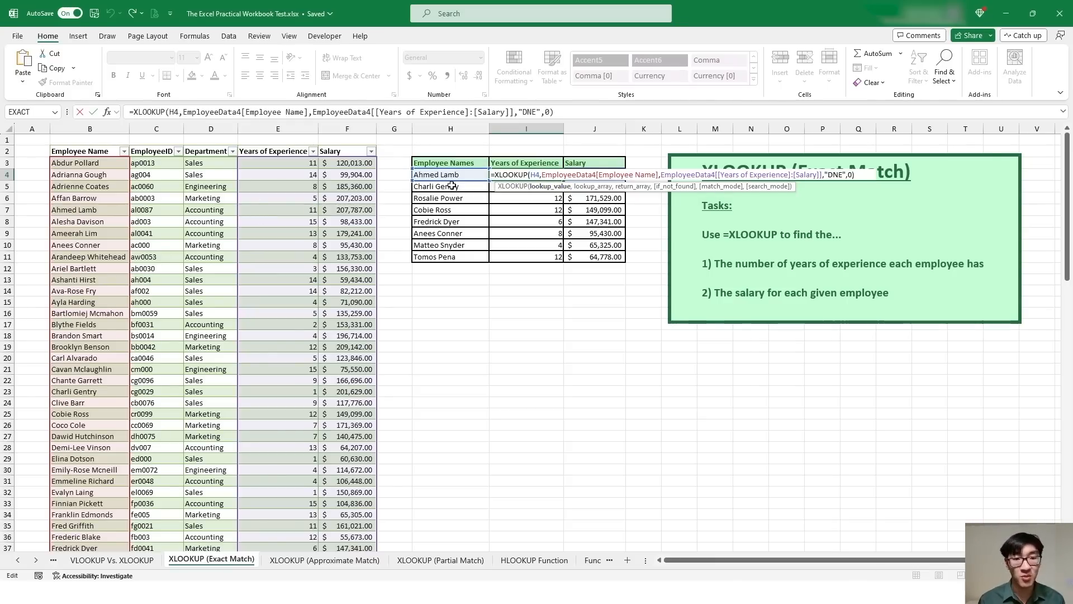
pyautogui.click(562, 174)
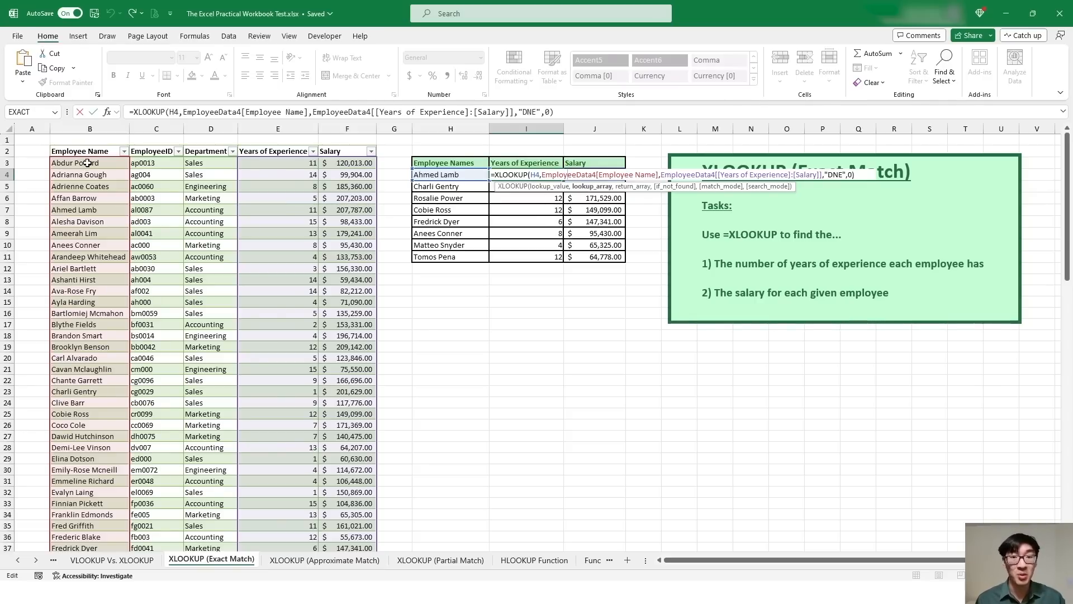
pyautogui.click(692, 175)
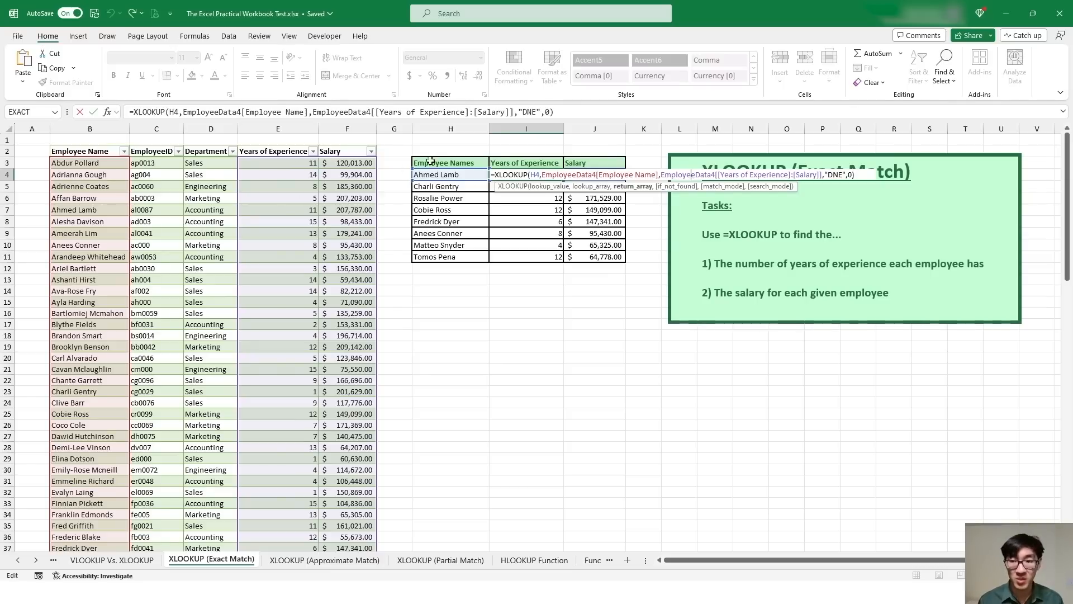
pyautogui.click(833, 175)
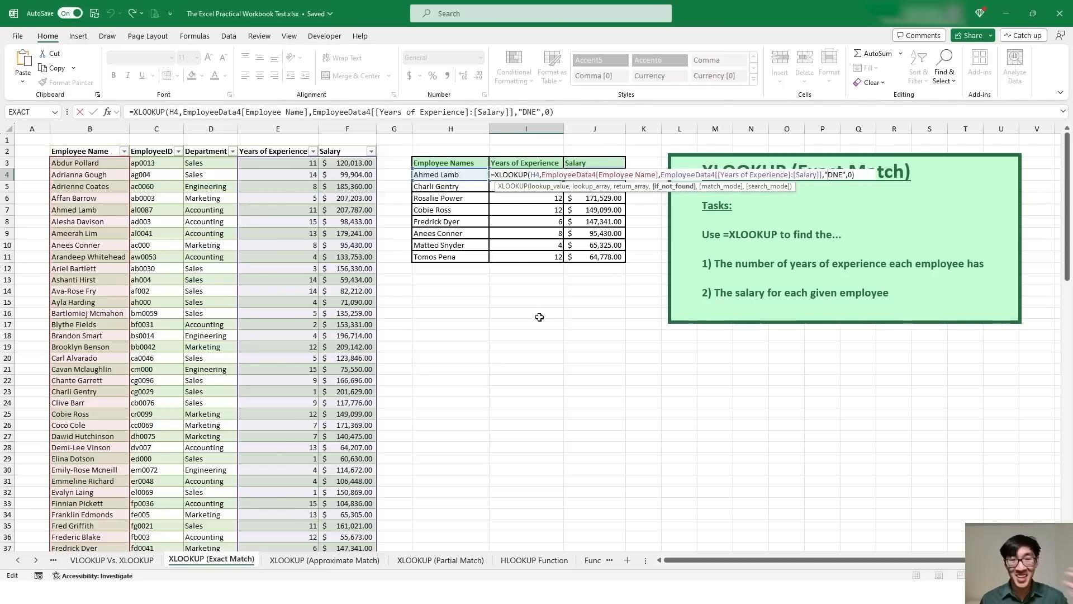
pyautogui.click(853, 175)
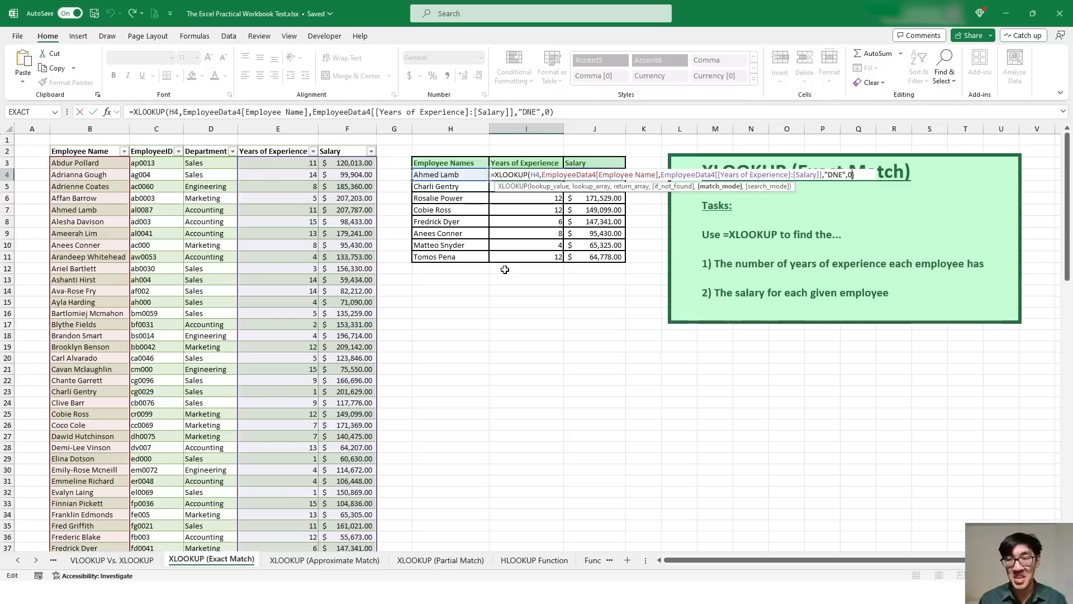
pyautogui.click(522, 324)
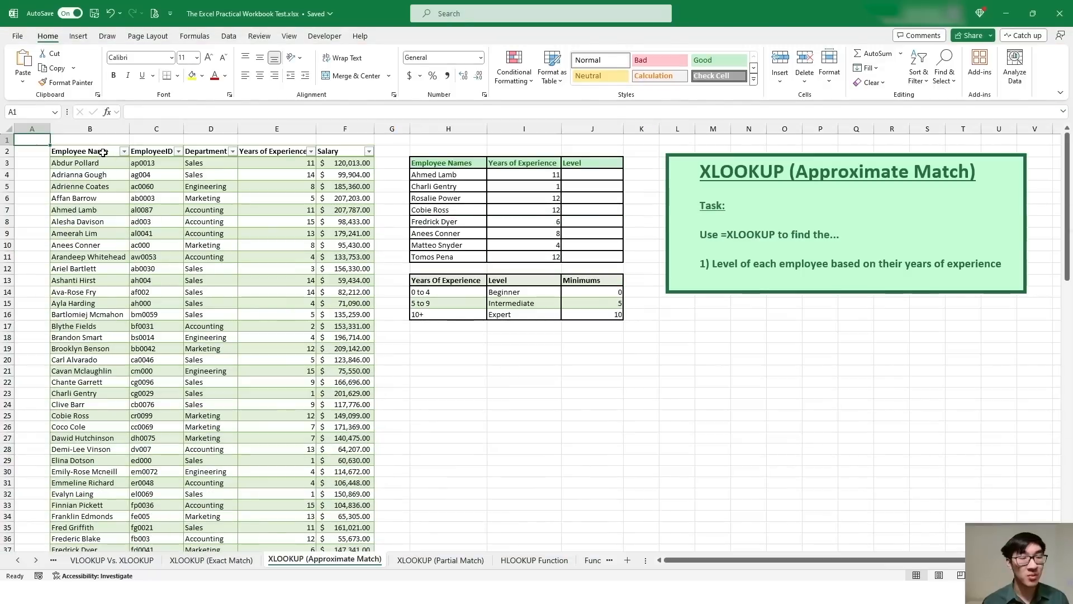
# Examine the Employee Name, EmployeeID, Department, Years of Experience and Salary headers on the XLOOKUP (Approximate Match) sheet.
pyautogui.click(102, 152)
pyautogui.click(163, 152)
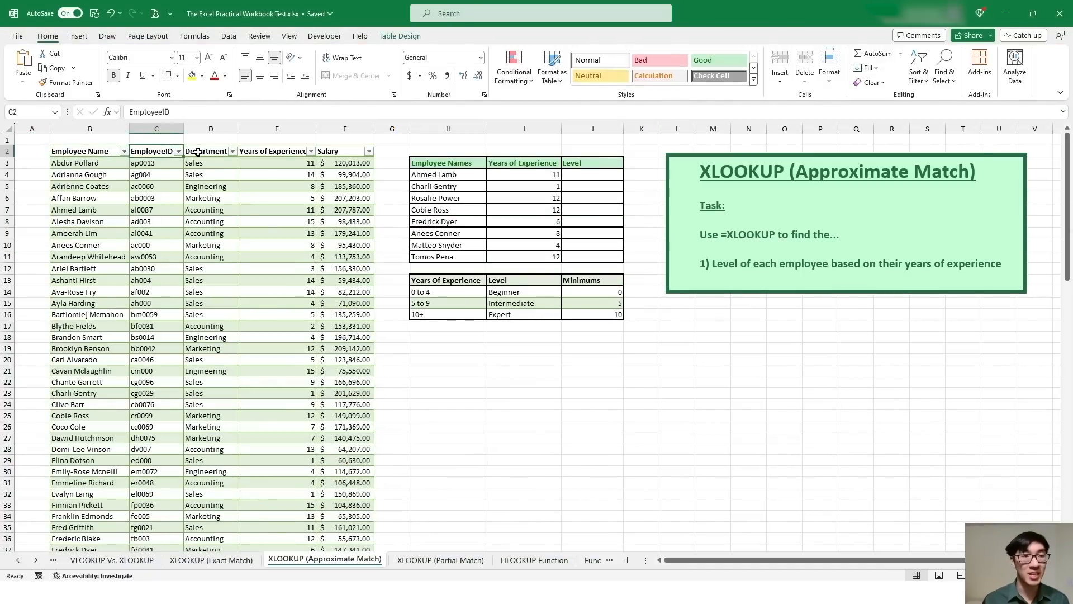
pyautogui.click(207, 152)
pyautogui.click(280, 153)
pyautogui.click(350, 154)
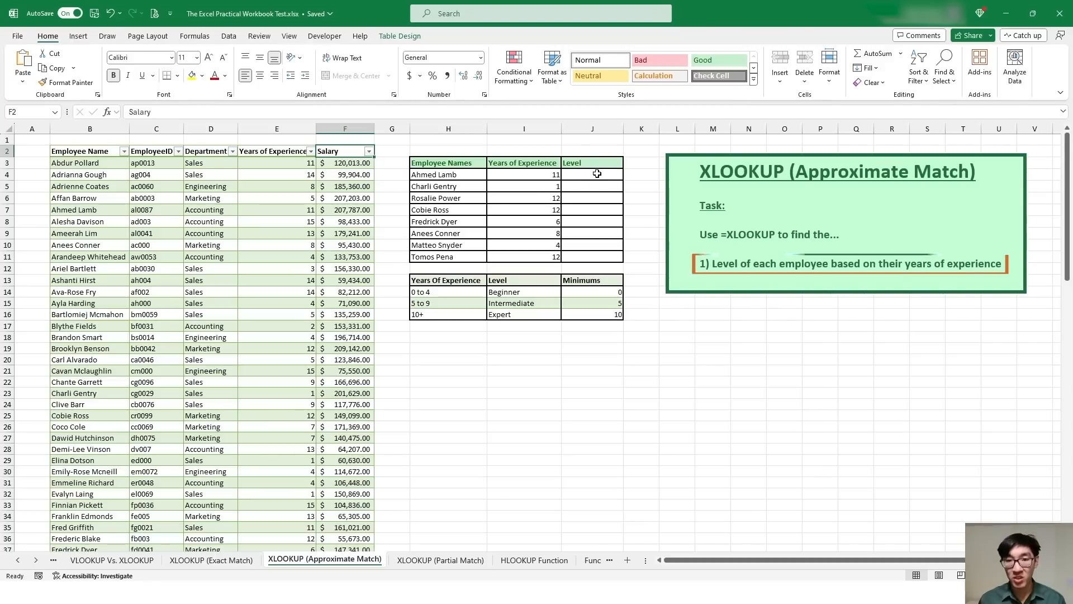
# Examine the blank Level column, the employee names and the Years of Experience values in the approximate-match results table.
pyautogui.click(592, 205)
pyautogui.click(476, 174)
pyautogui.moveTo(475, 173); pyautogui.dragTo(458, 257)
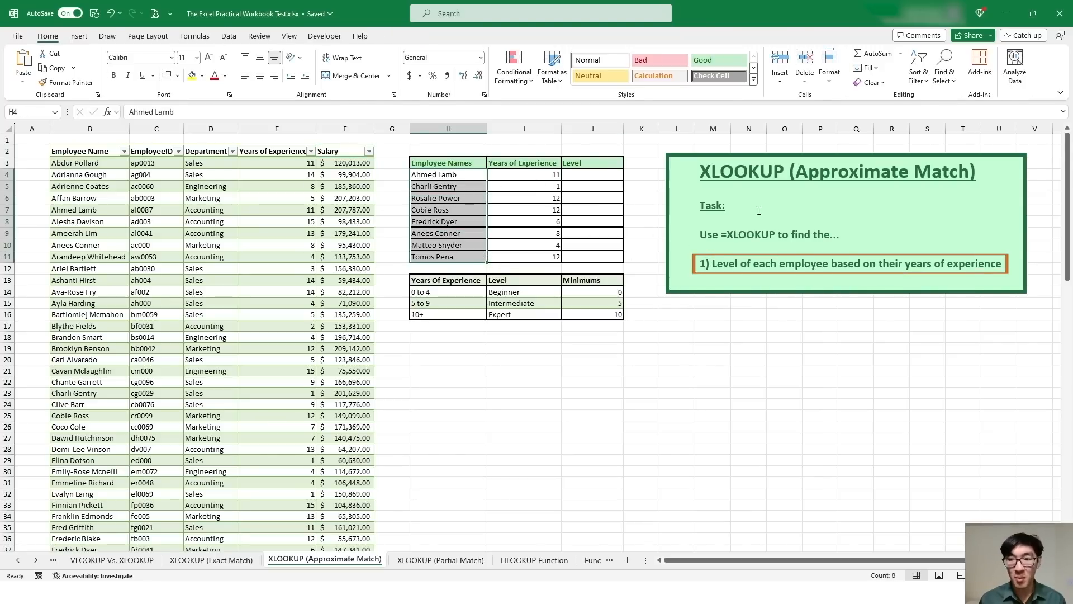
pyautogui.moveTo(534, 175); pyautogui.dragTo(542, 245)
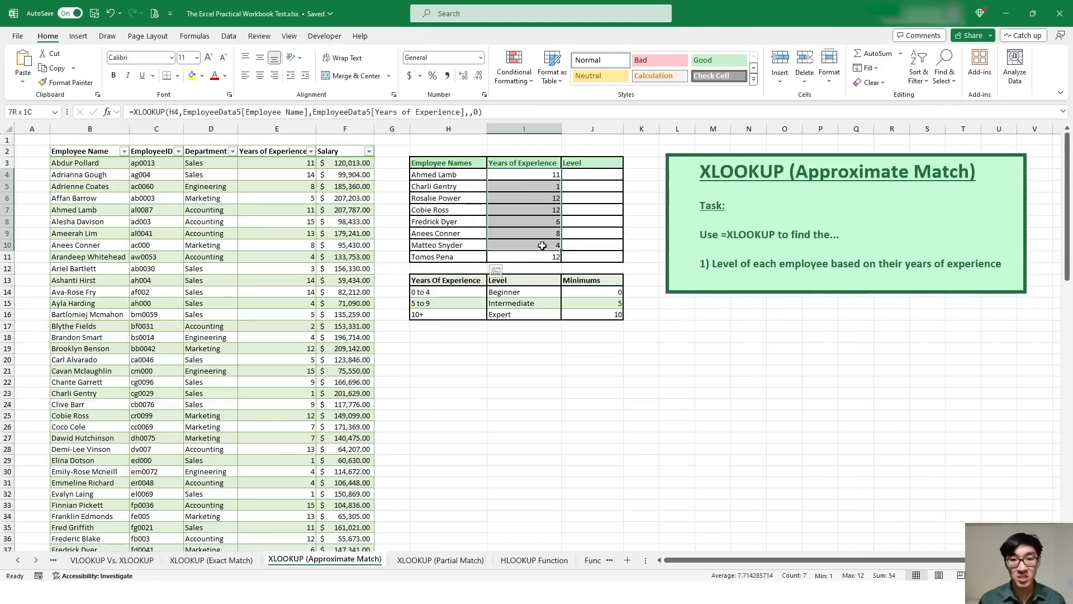
# Inspect the years of experience formula in I4 together with the first employee's name in H4.
pyautogui.click(546, 168)
pyautogui.doubleClick(547, 177)
pyautogui.press('Escape')
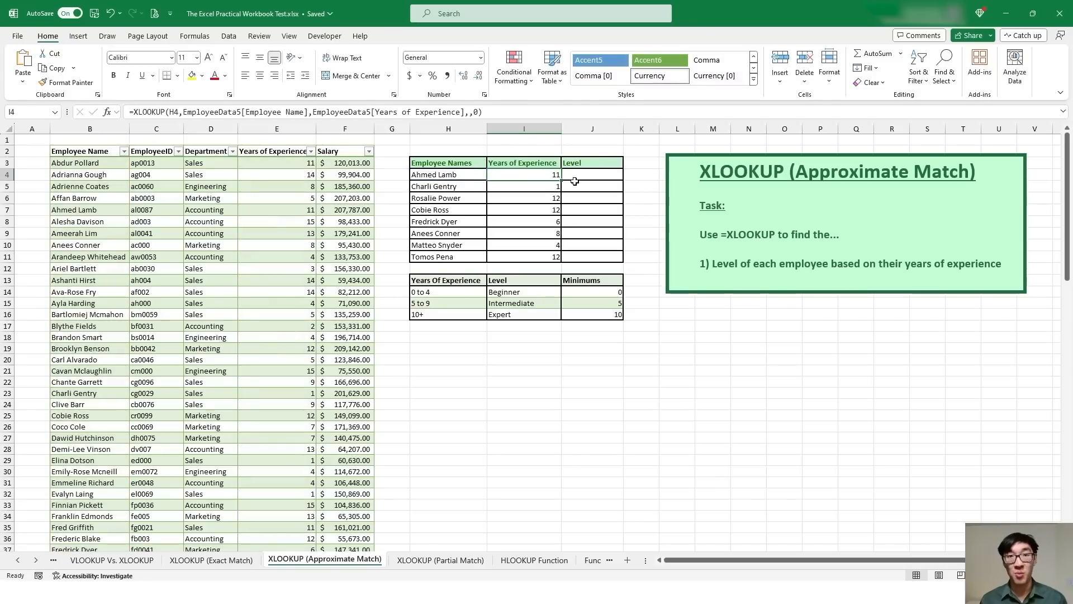
pyautogui.press('Left')
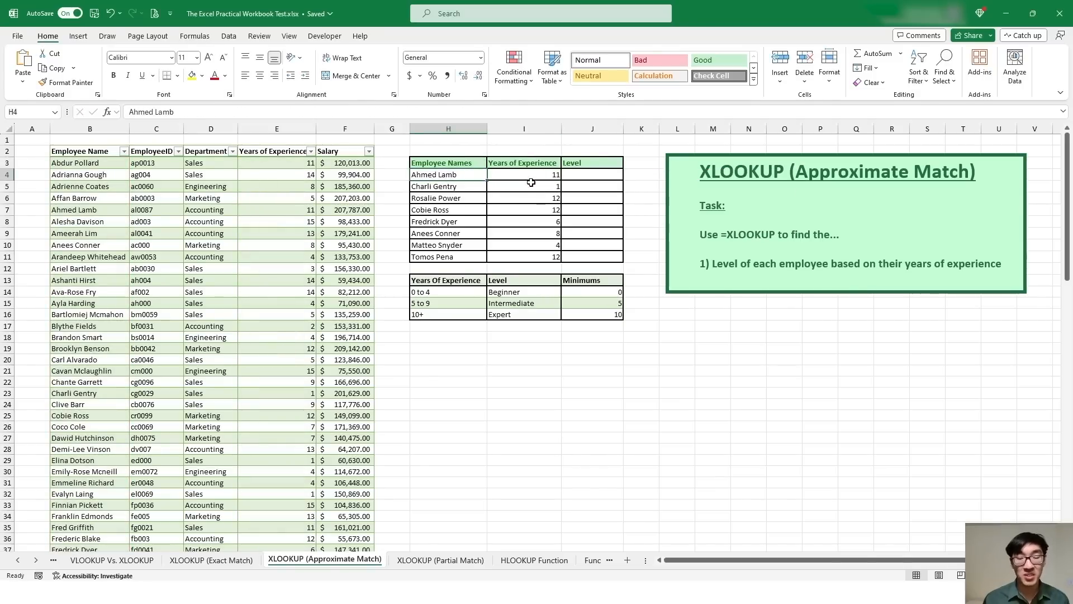
pyautogui.click(538, 175)
pyautogui.click(469, 174)
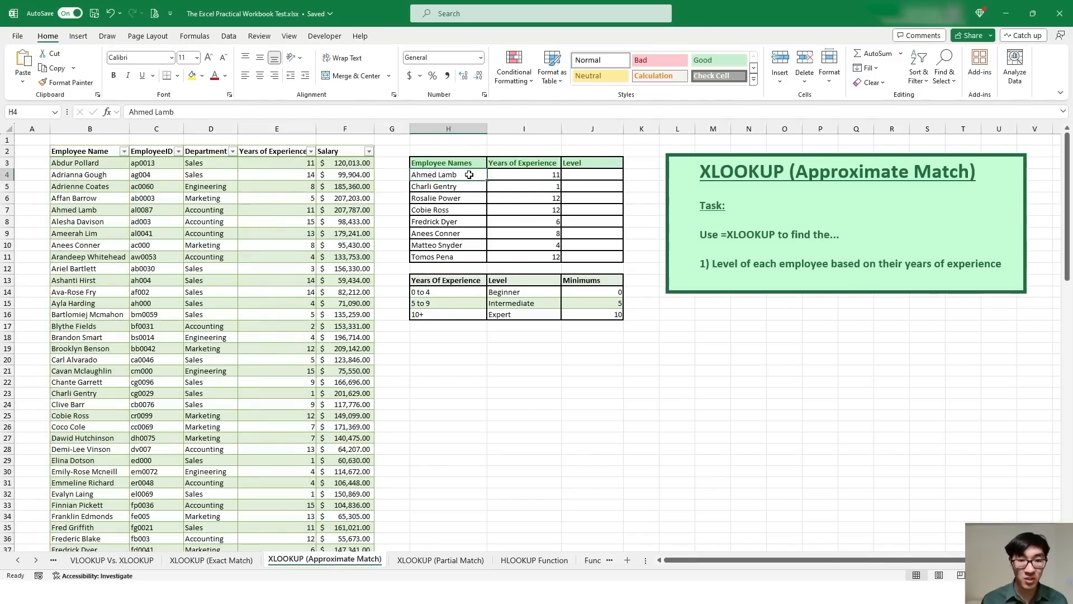
pyautogui.click(517, 175)
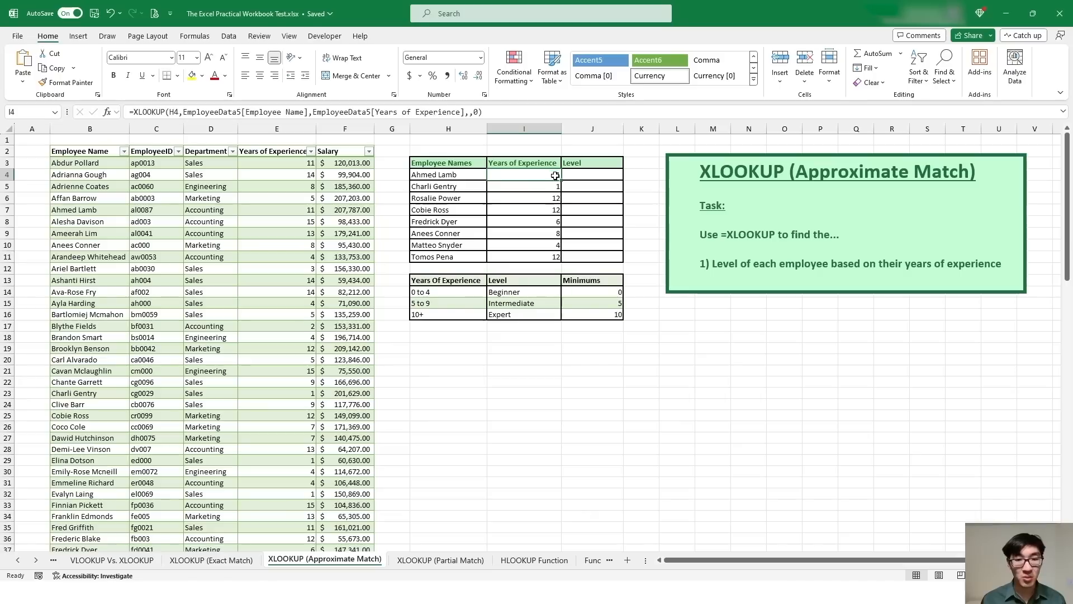
# Copy the Expert level from the 10+ row of the levels table into J4.
pyautogui.click(430, 315)
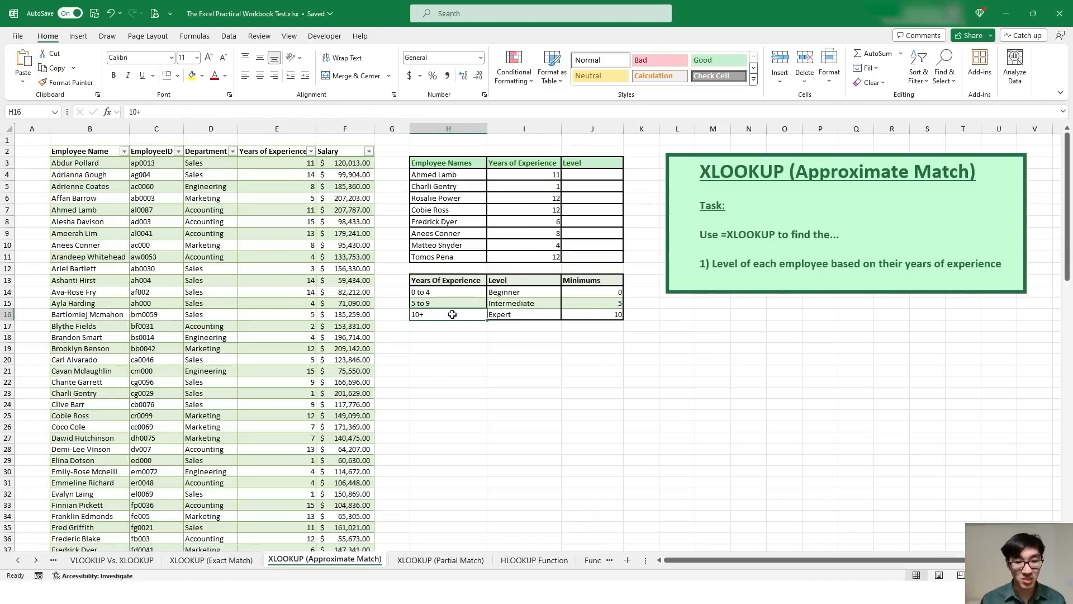
pyautogui.click(525, 317)
pyautogui.hotkey('ctrl', 'c')
pyautogui.click(593, 175)
pyautogui.hotkey('ctrl', 'v')
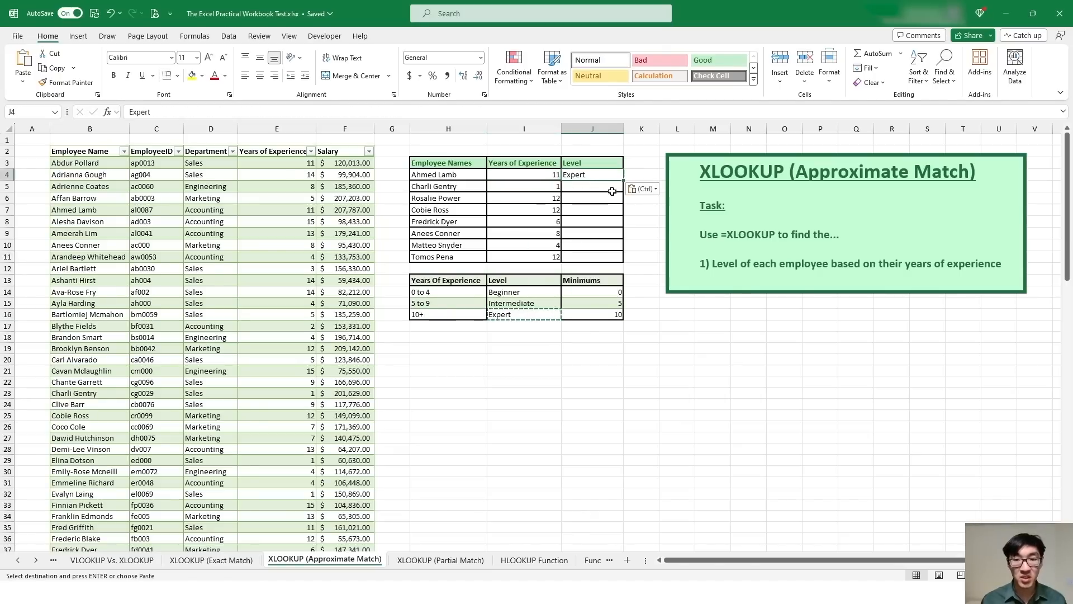
pyautogui.press('Escape')
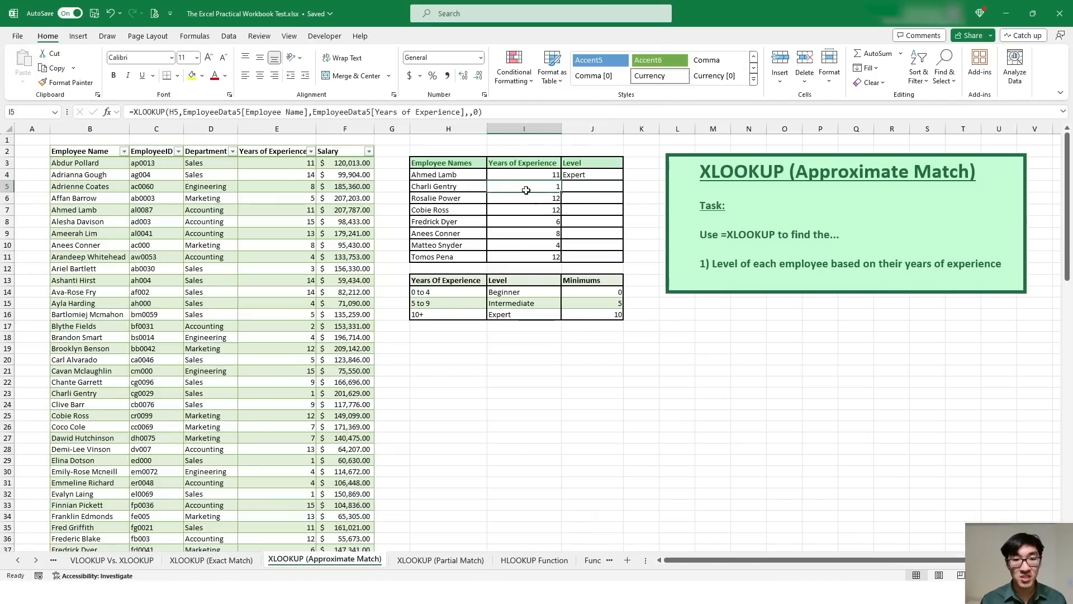
# Copy the Beginner level from the 0 to 4 row of the levels table into J5.
pyautogui.click(425, 290)
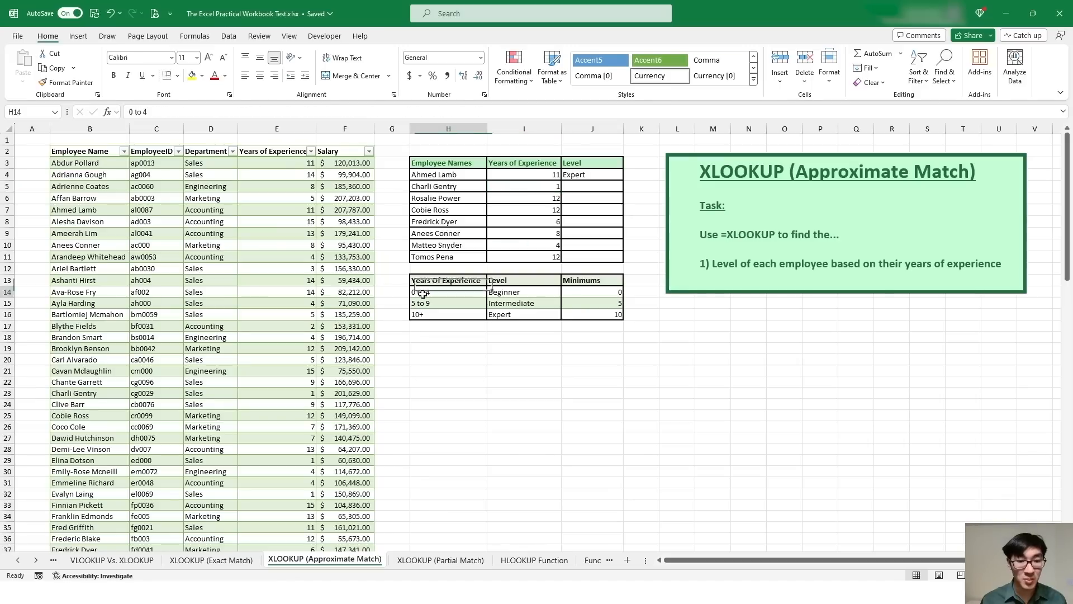
pyautogui.click(518, 292)
pyautogui.hotkey('ctrl', 'c')
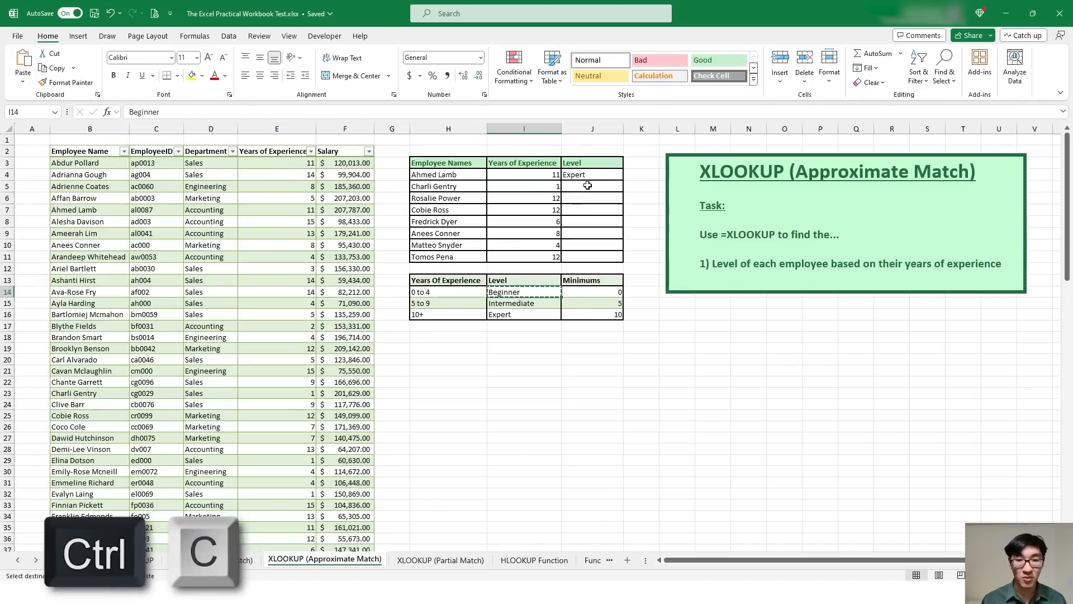
pyautogui.click(584, 186)
pyautogui.hotkey('ctrl', 'v')
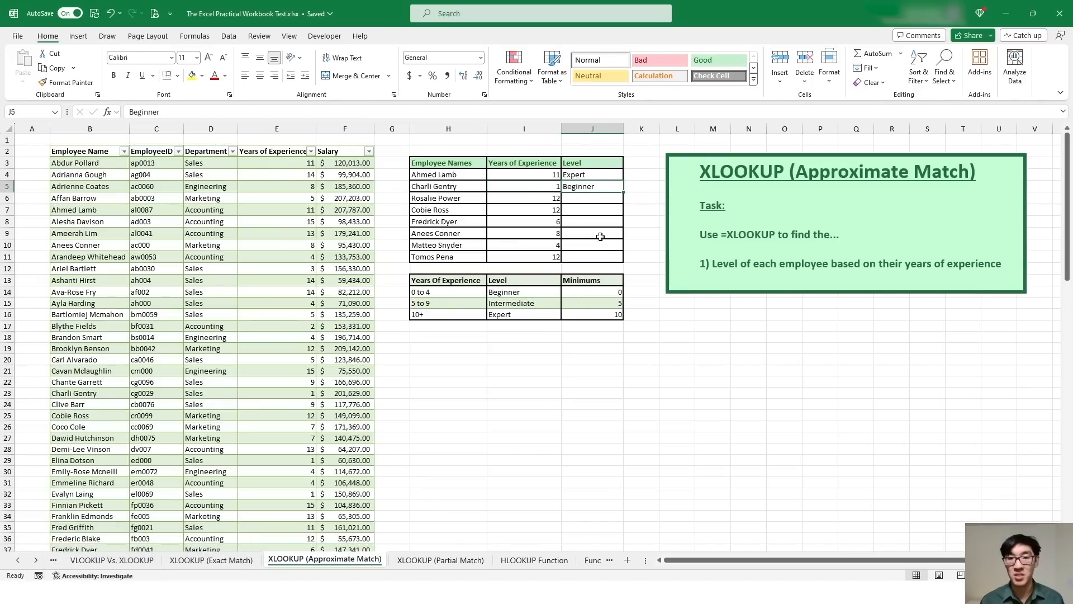
# Undo the two levels pasted into J4 and J5 and clear the copy selection.
pyautogui.moveTo(586, 175); pyautogui.dragTo(592, 292)
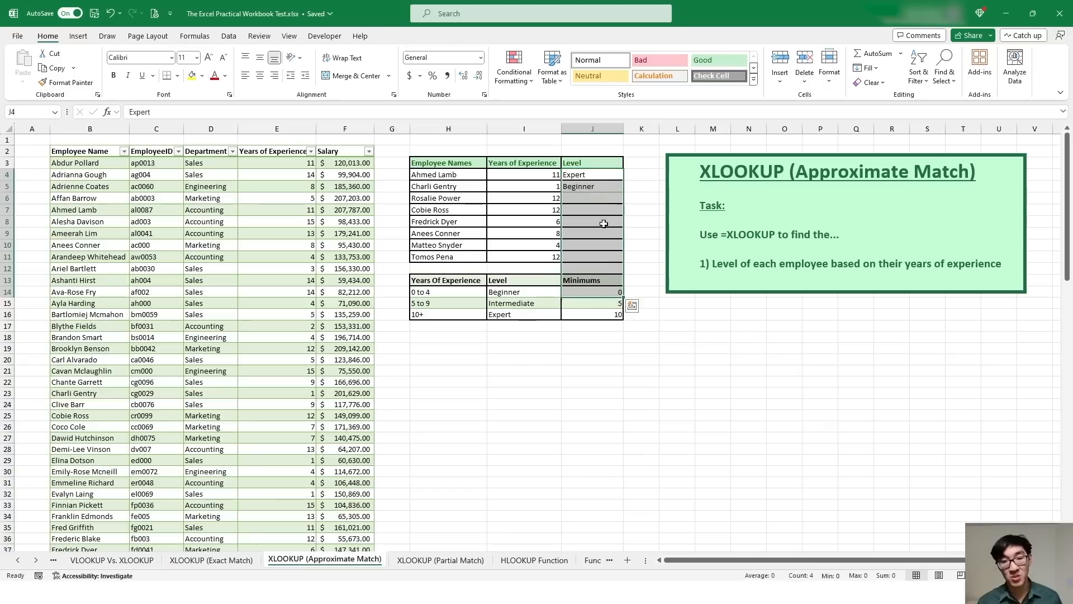
pyautogui.hotkey('ctrl', 'z')
pyautogui.hotkey('ctrl', 'z')
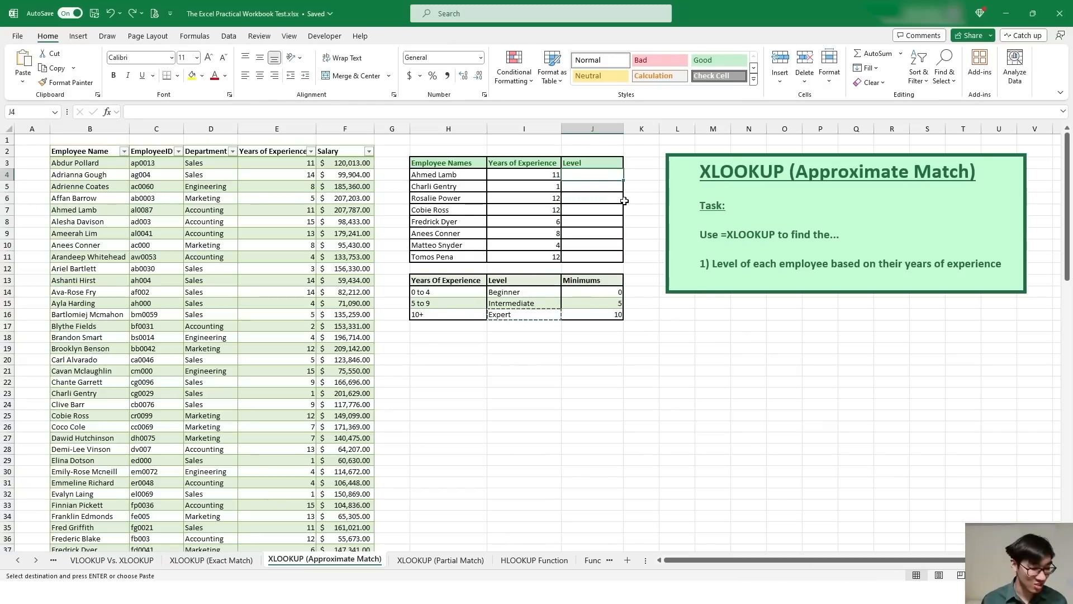
pyautogui.press('Escape')
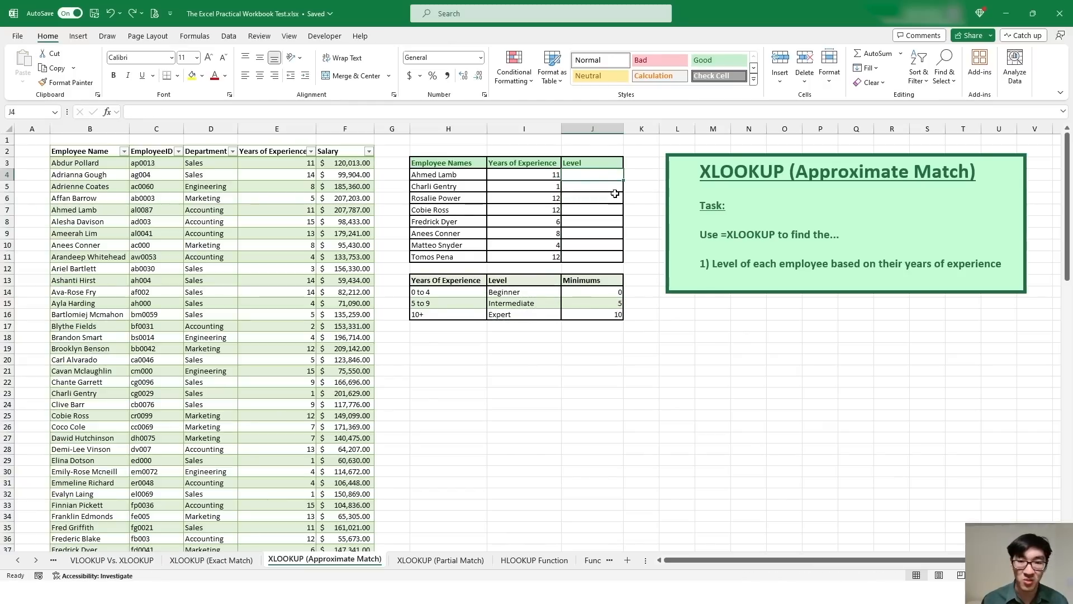
# Start an XLOOKUP formula in J4 with the years of experience in I4 as the lookup value.
pyautogui.moveTo(469, 174); pyautogui.dragTo(580, 256)
pyautogui.click(595, 175)
pyautogui.write('=XLOOKUP(')
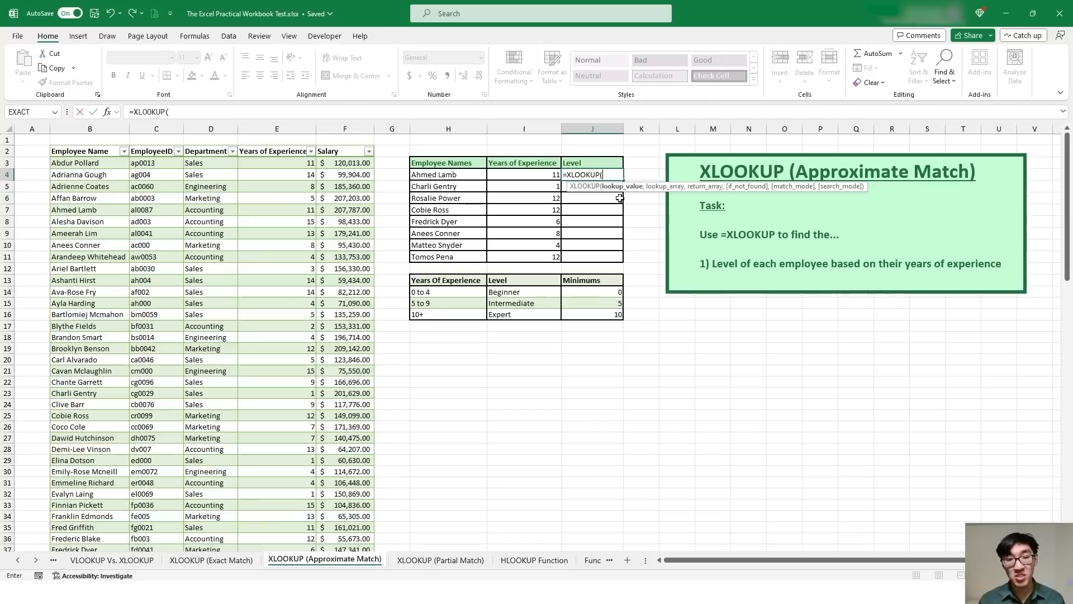
pyautogui.click(538, 175)
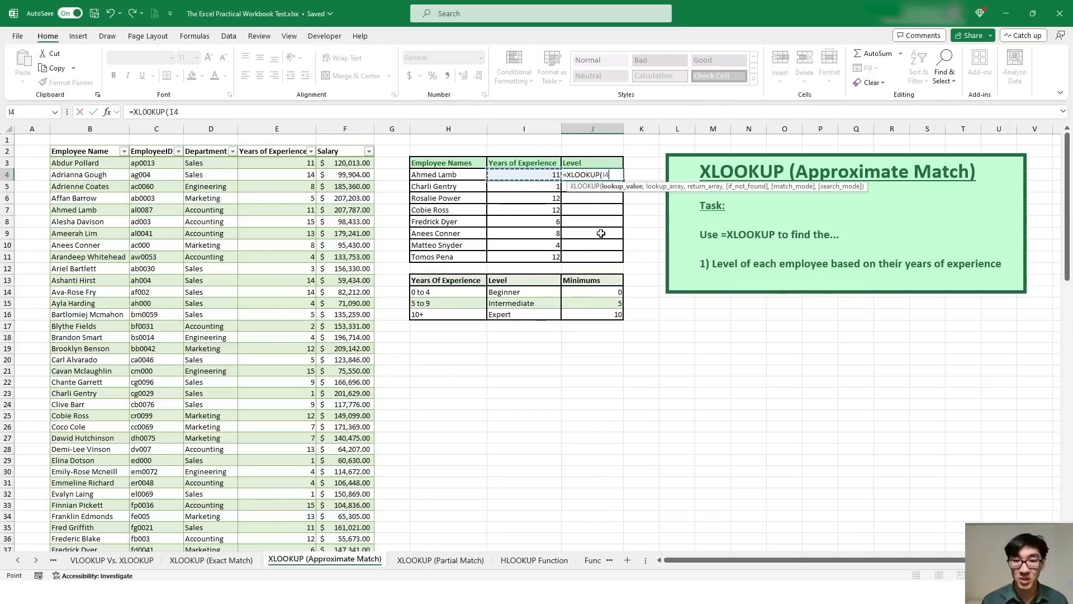
pyautogui.write(',,')
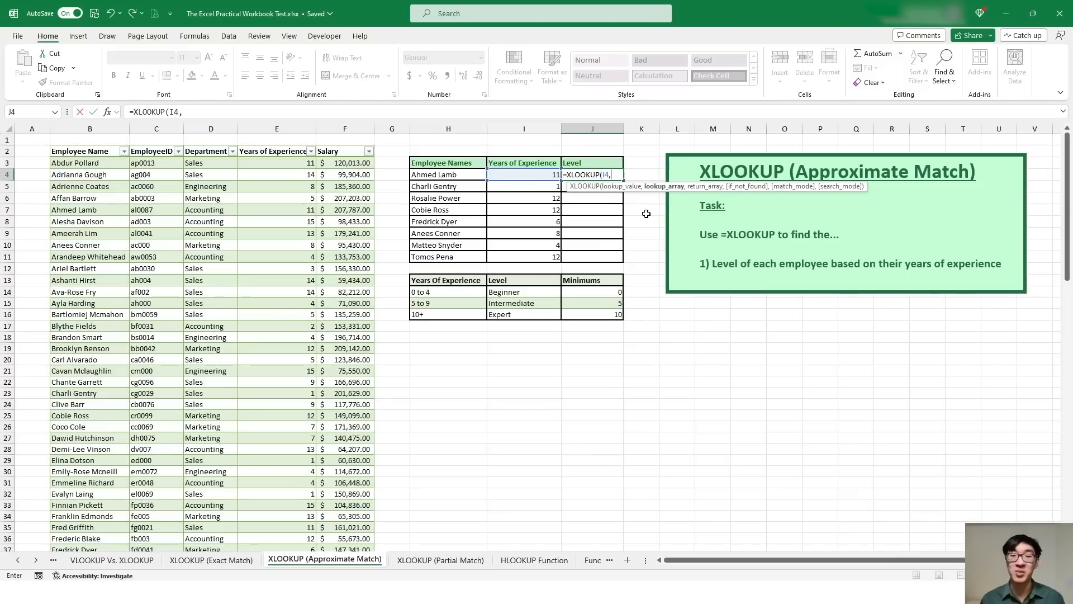
# Set the lookup array to the Minimums column as the absolute range $J$13:$J$16.
pyautogui.moveTo(450, 282); pyautogui.dragTo(453, 315)
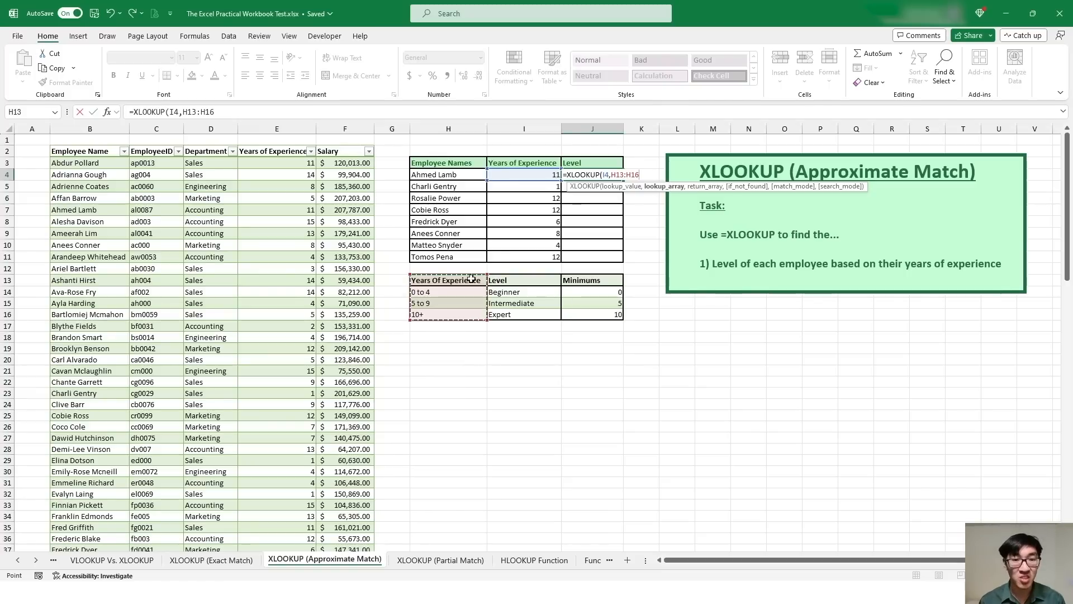
pyautogui.moveTo(592, 279); pyautogui.dragTo(632, 328)
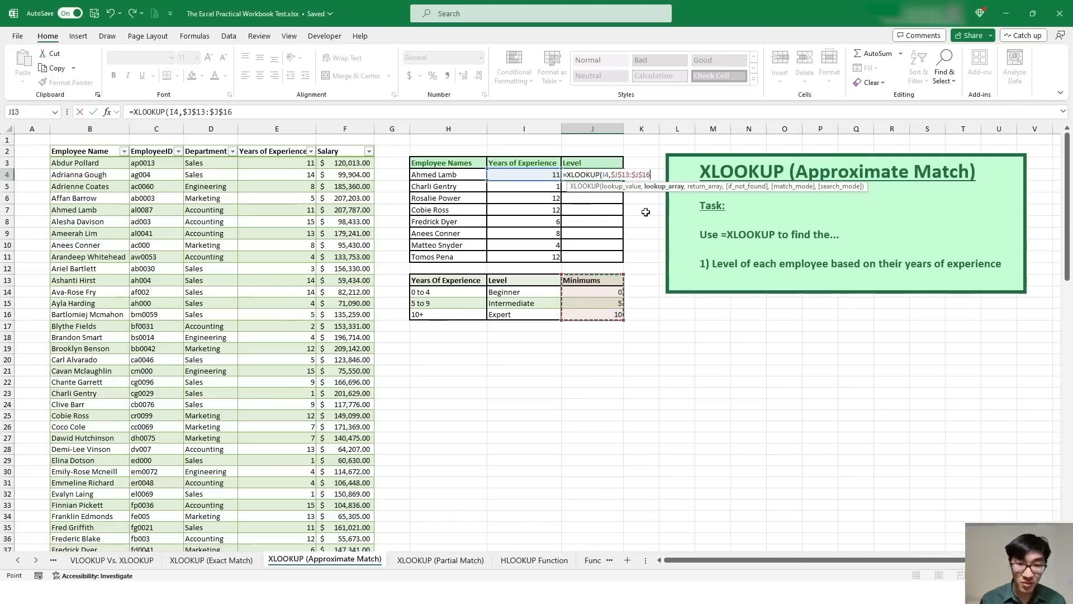
pyautogui.press('F4')
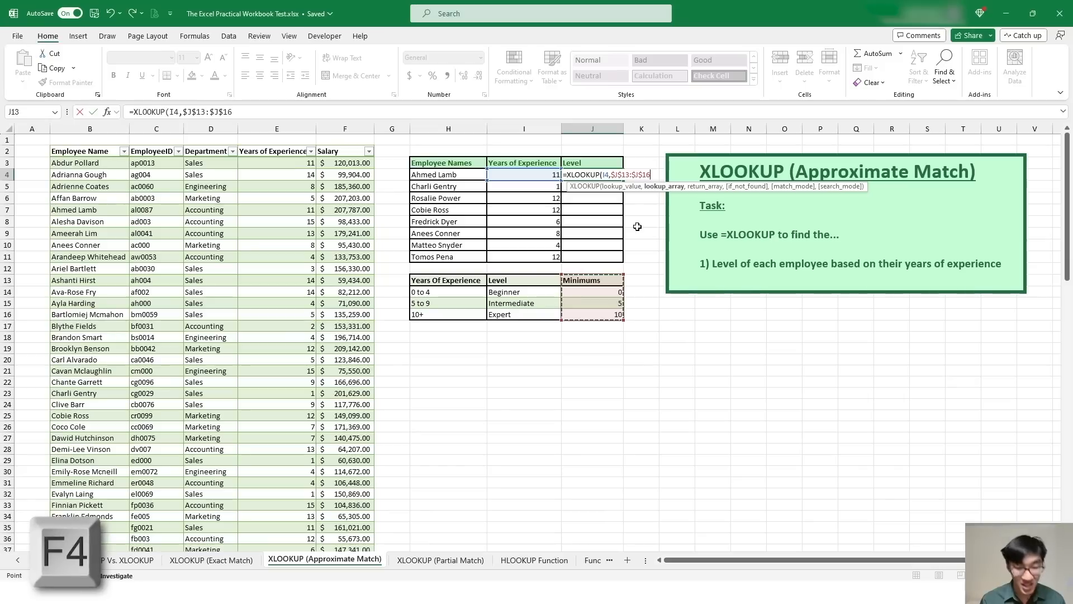
pyautogui.write(',')
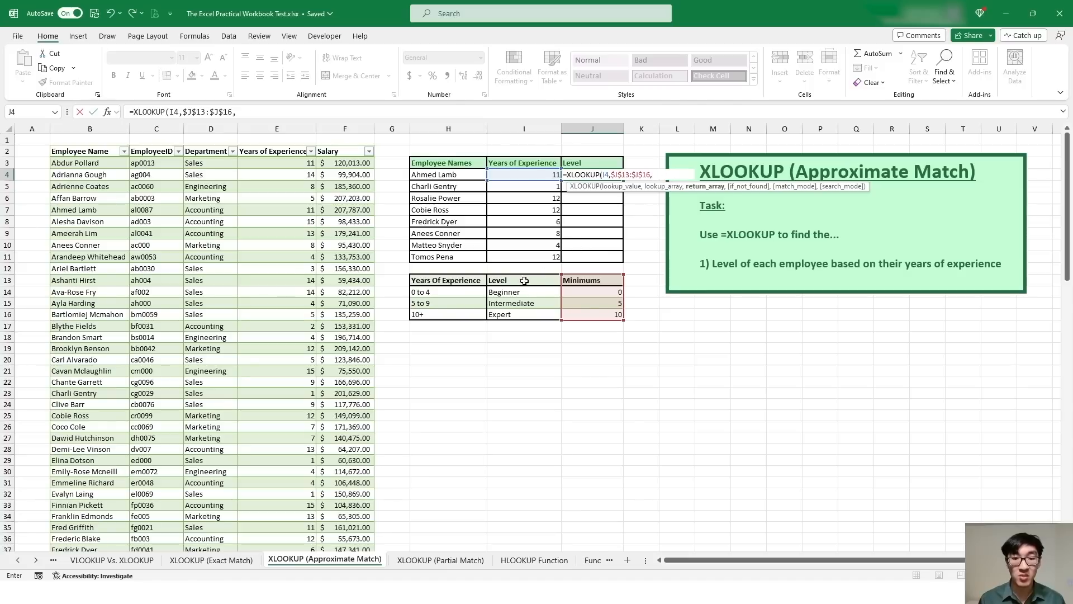
# Set the return array to the levels table's Level column as the absolute range $I$13:$I$16.
pyautogui.moveTo(522, 280); pyautogui.dragTo(524, 314)
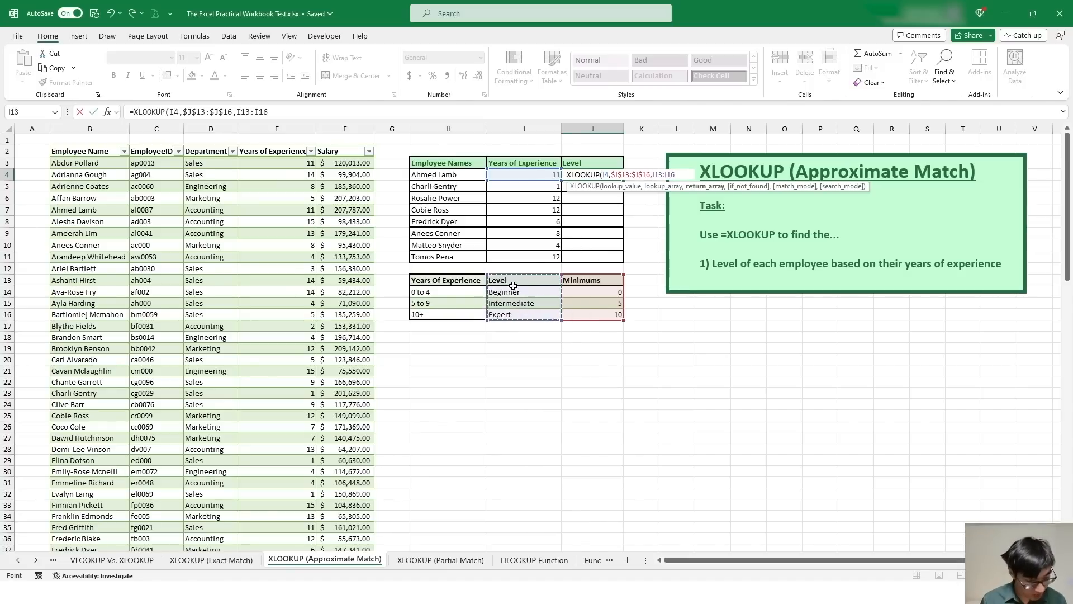
pyautogui.press('F4')
pyautogui.write(',')
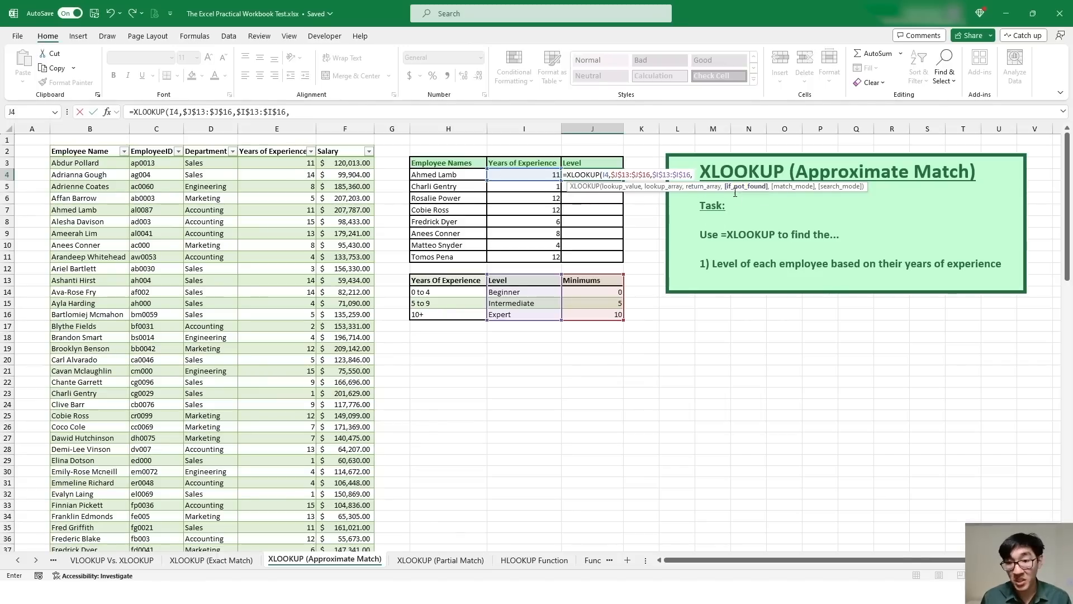
# Finish the J4 formula with if_not_found blank and match mode -1, and fill it down through J11.
pyautogui.write(',-1')
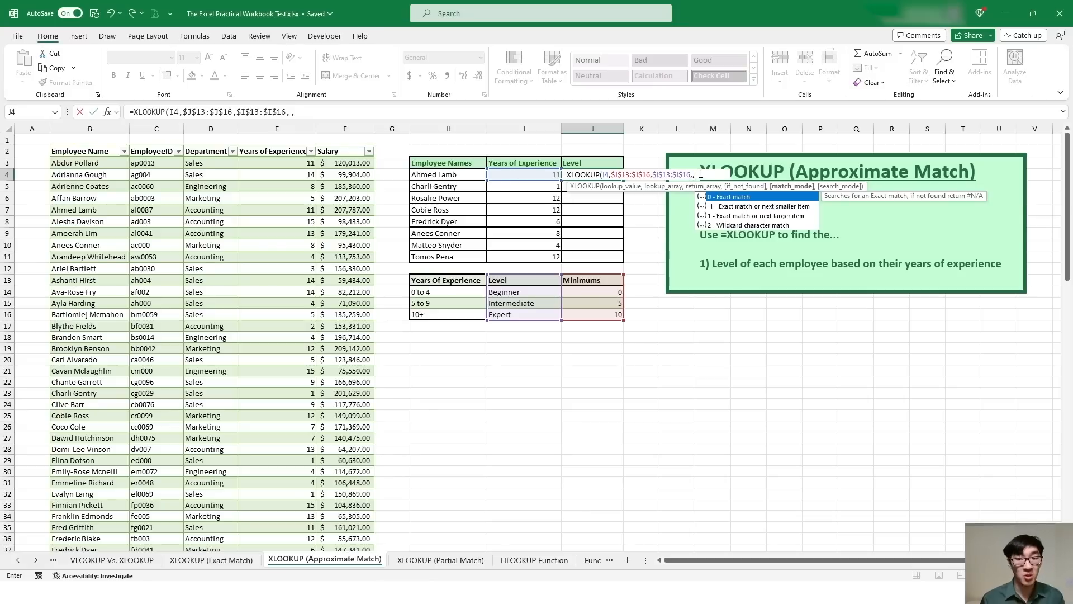
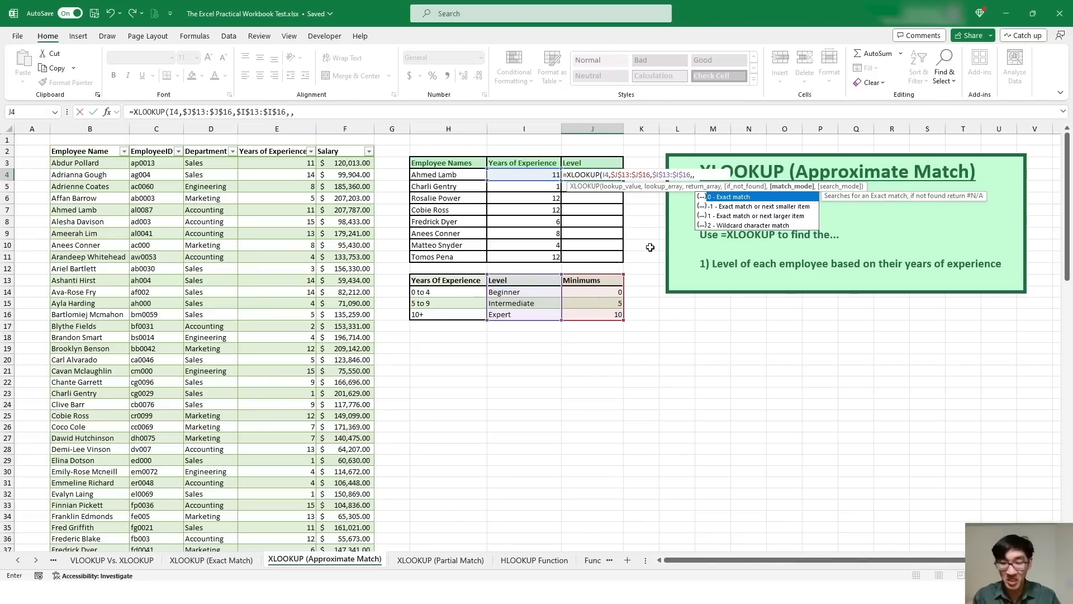
pyautogui.write('-1')
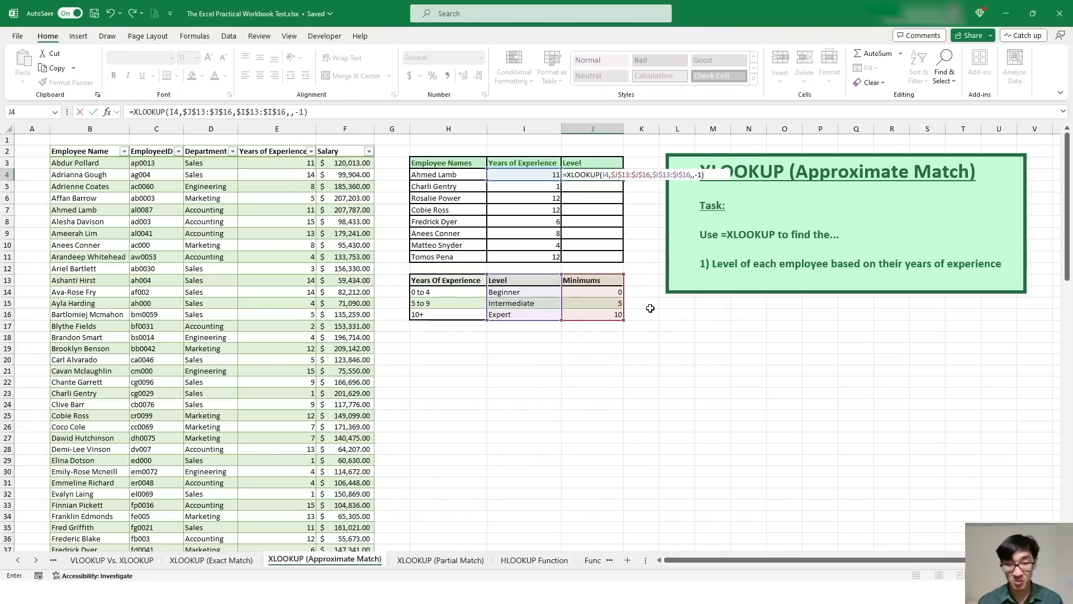
pyautogui.press('Return')
pyautogui.click(617, 176)
pyautogui.doubleClick(623, 180)
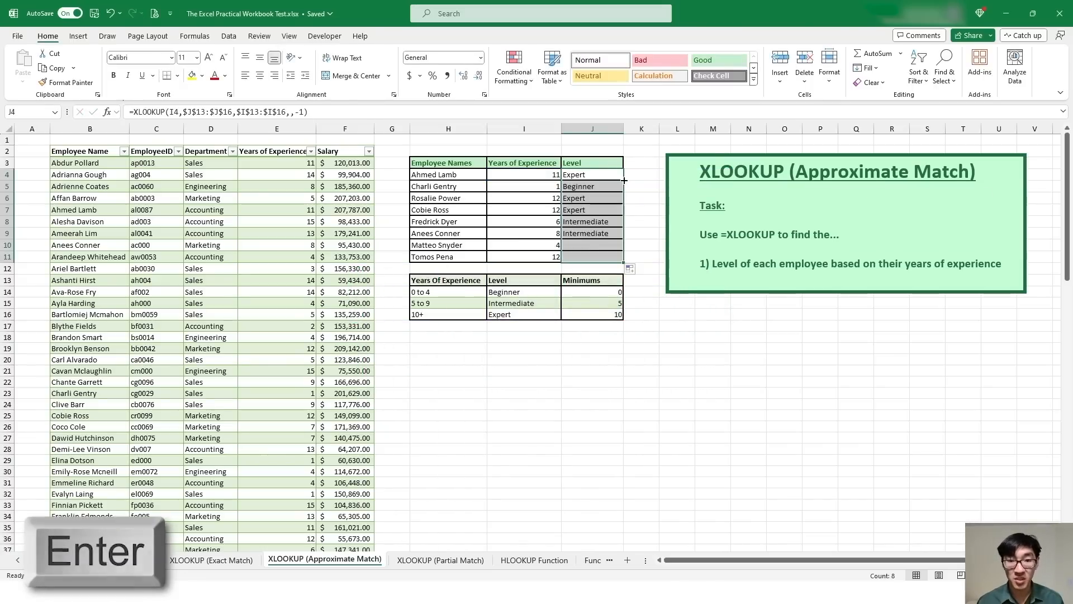
# Check the J6 formula and its level against the 10+ row of the levels table.
pyautogui.click(615, 196)
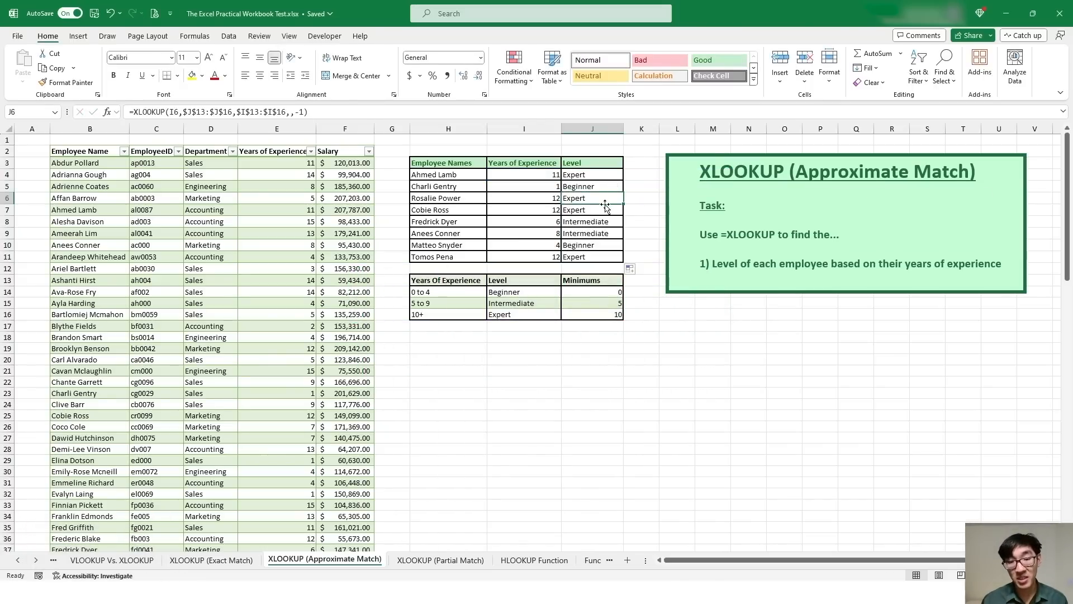
pyautogui.doubleClick(602, 200)
pyautogui.press('Escape')
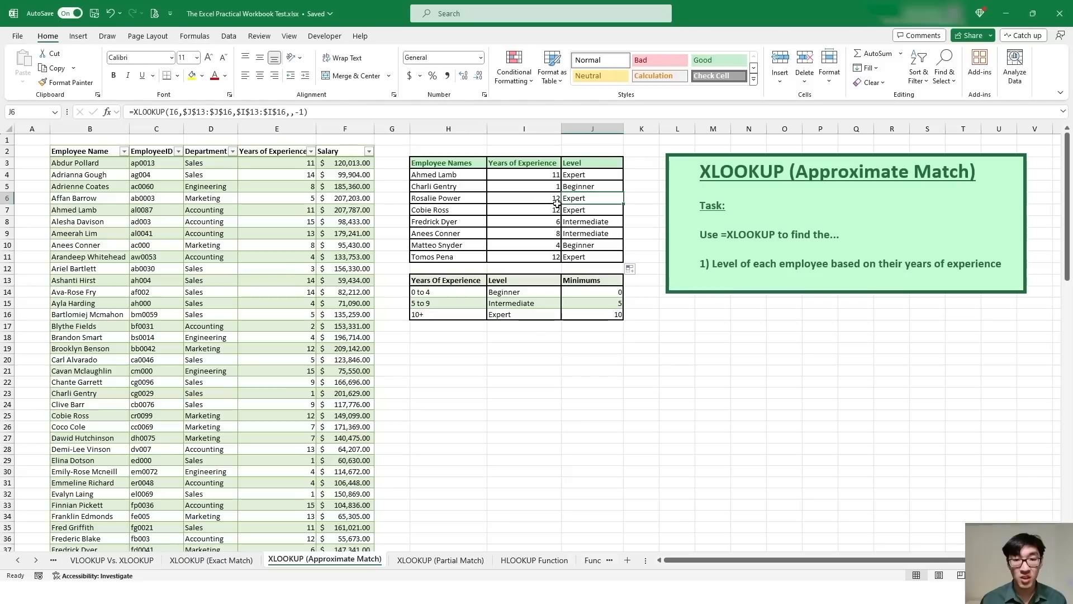
pyautogui.click(443, 314)
pyautogui.click(506, 315)
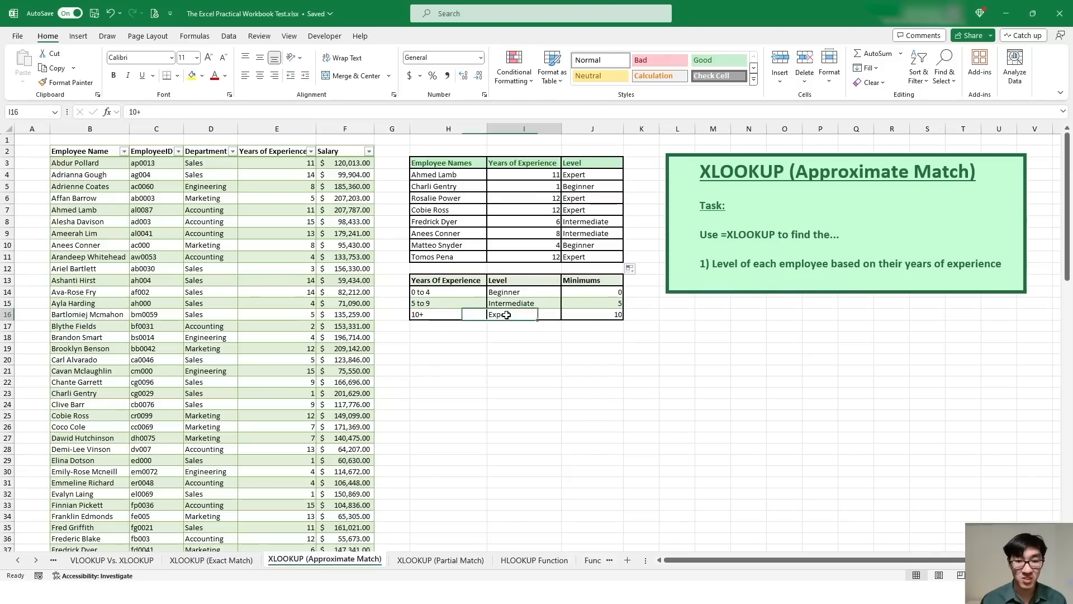
pyautogui.click(585, 197)
# Compare the levels in J10 and J9 with their years of experience and the 0 to 4 and 5 to 9 bands.
pyautogui.click(573, 249)
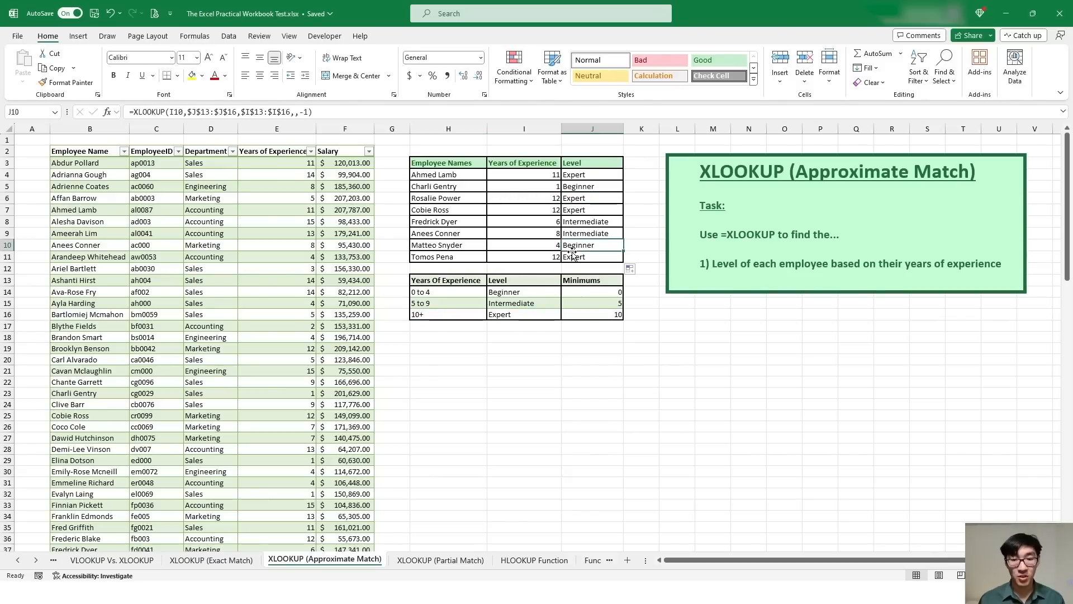
pyautogui.click(549, 246)
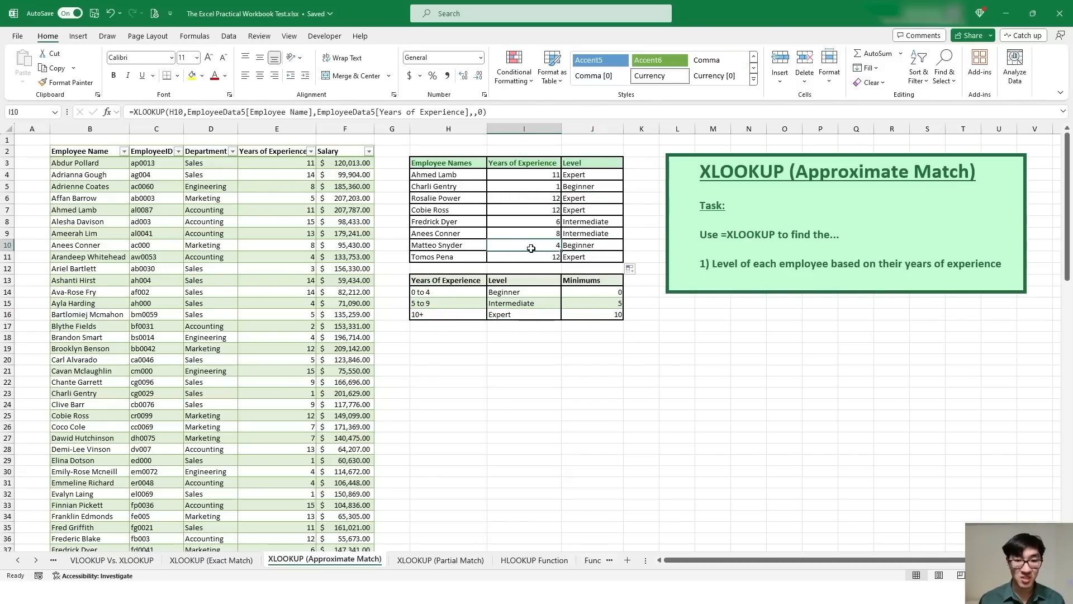
pyautogui.click(440, 291)
pyautogui.click(509, 291)
pyautogui.click(448, 305)
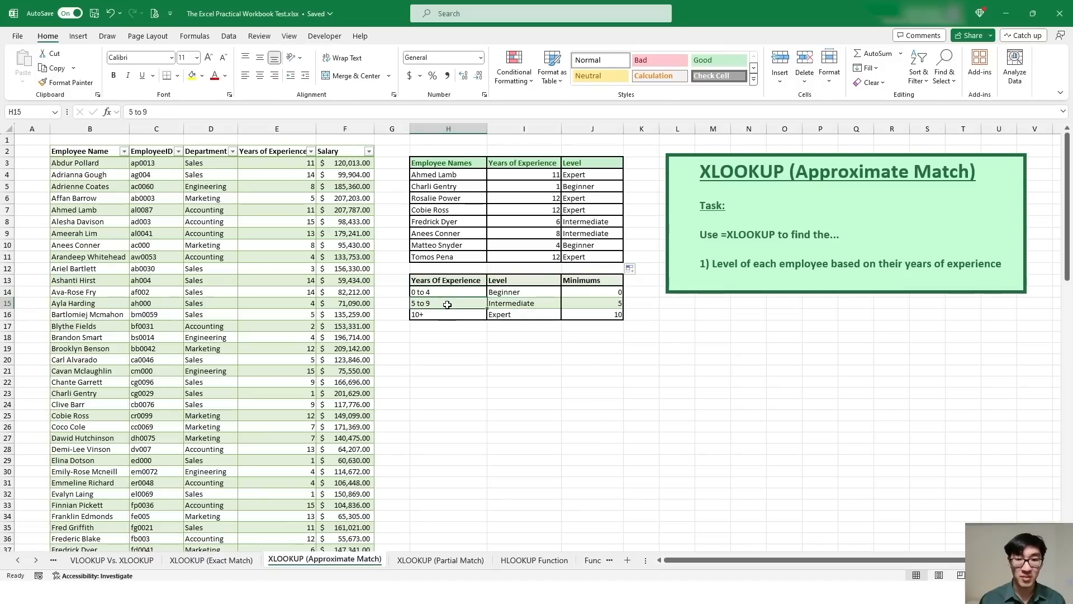
pyautogui.click(544, 234)
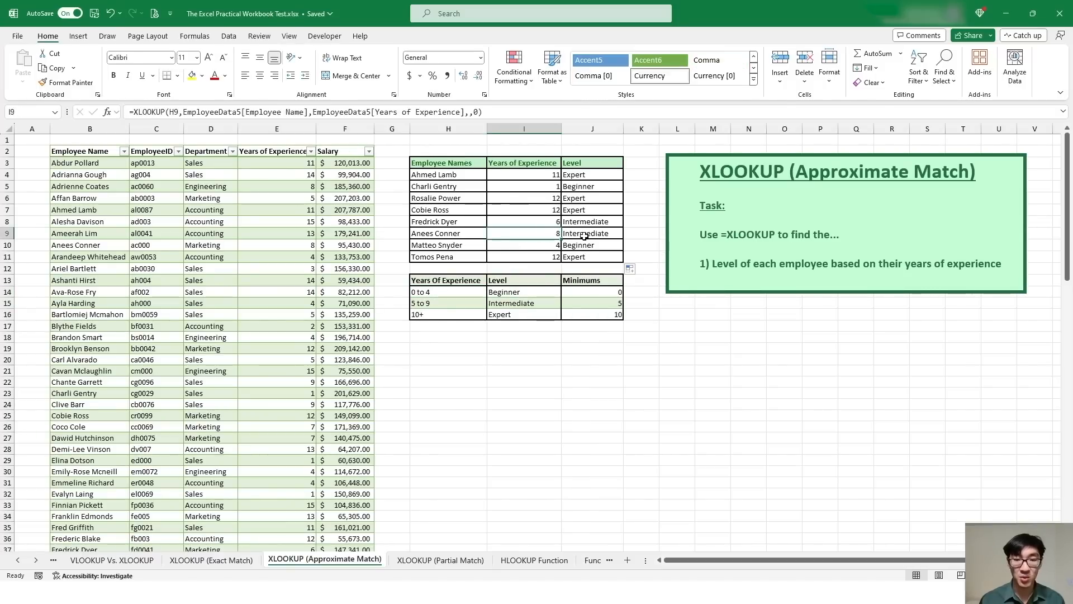
pyautogui.click(585, 236)
pyautogui.click(614, 338)
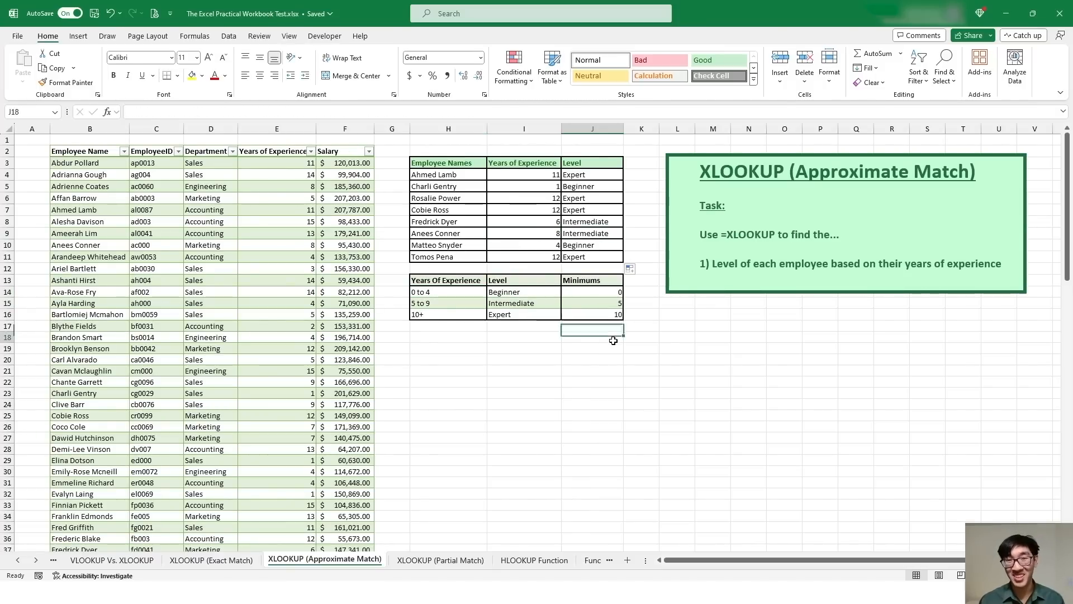
# Review the J4 XLOOKUP formula argument by argument: lookup value, lookup array, return array, if_not_found and match mode.
pyautogui.click(593, 174)
pyautogui.doubleClick(590, 174)
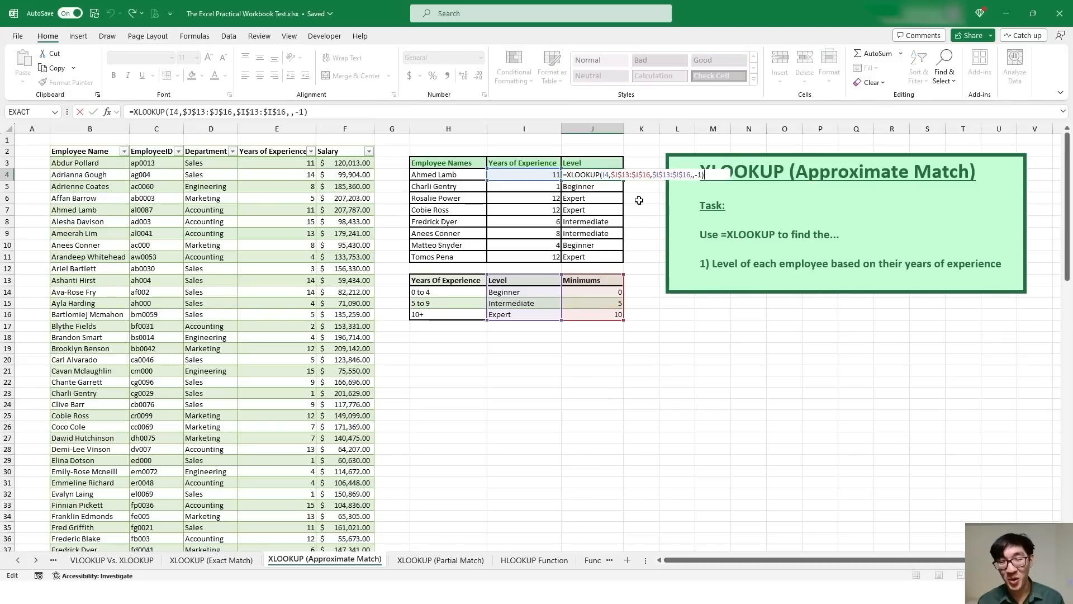
pyautogui.click(607, 176)
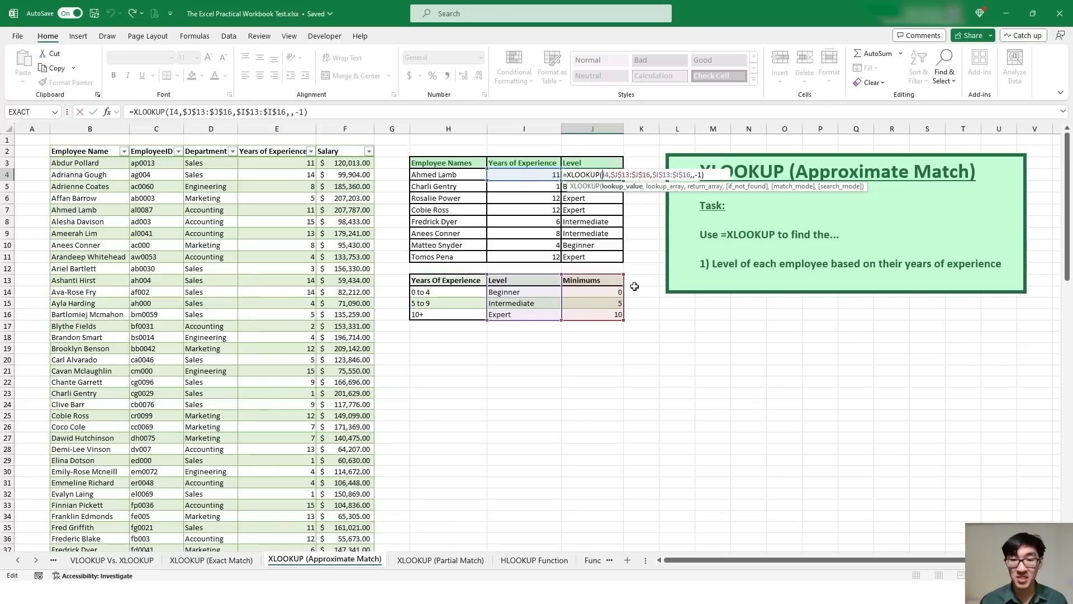
pyautogui.click(629, 175)
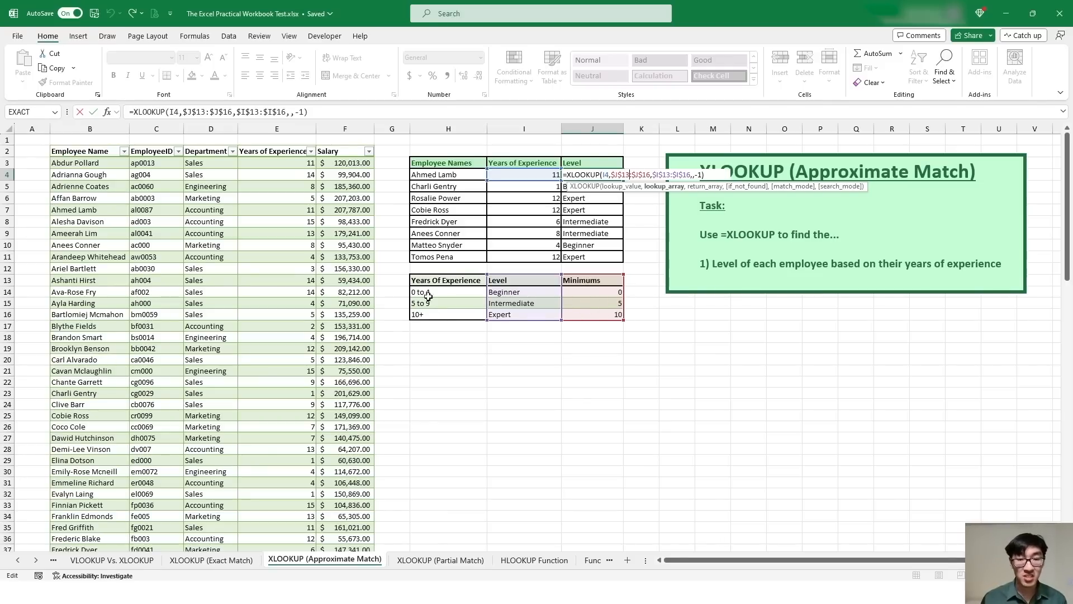
pyautogui.click(660, 175)
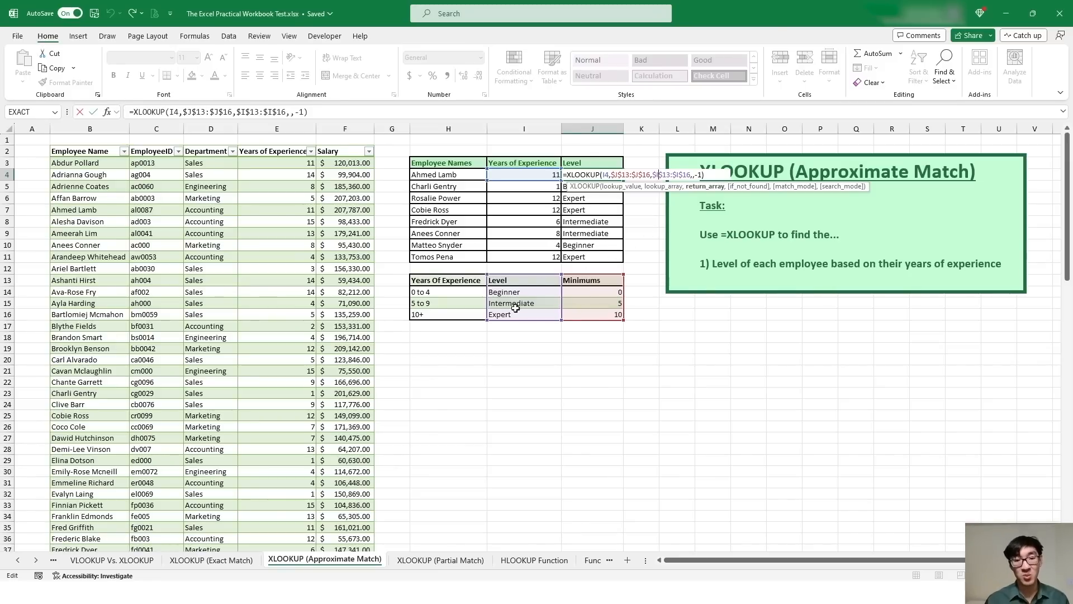
pyautogui.click(695, 174)
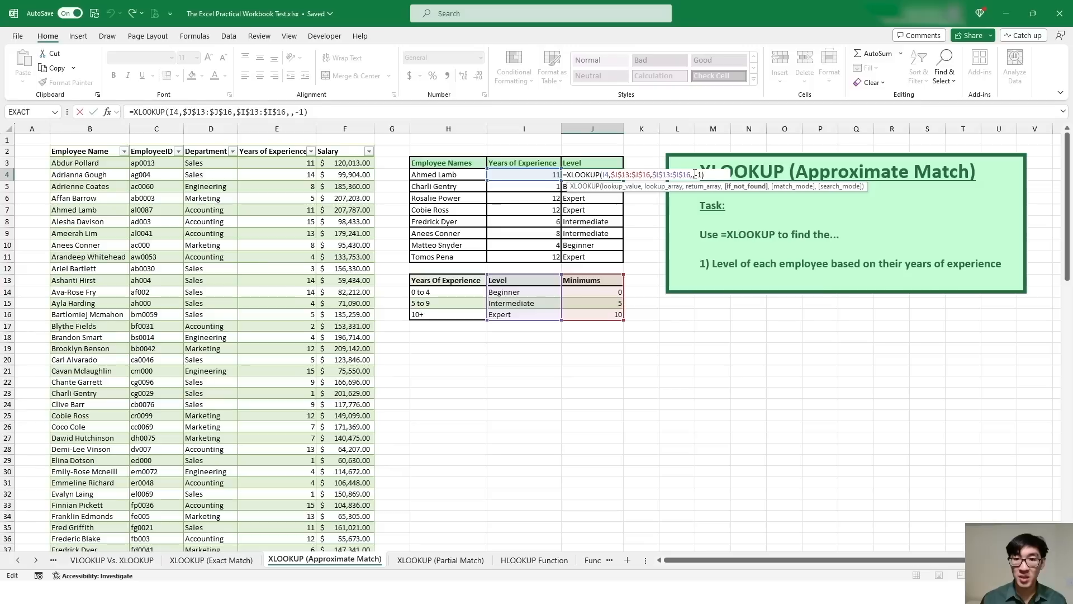
pyautogui.click(702, 175)
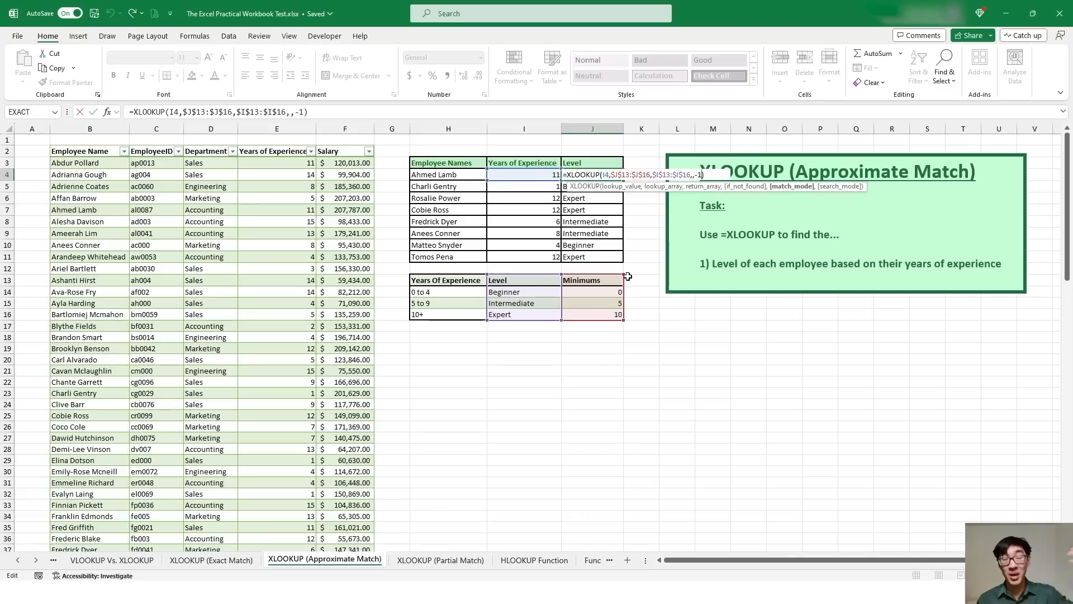
pyautogui.click(603, 367)
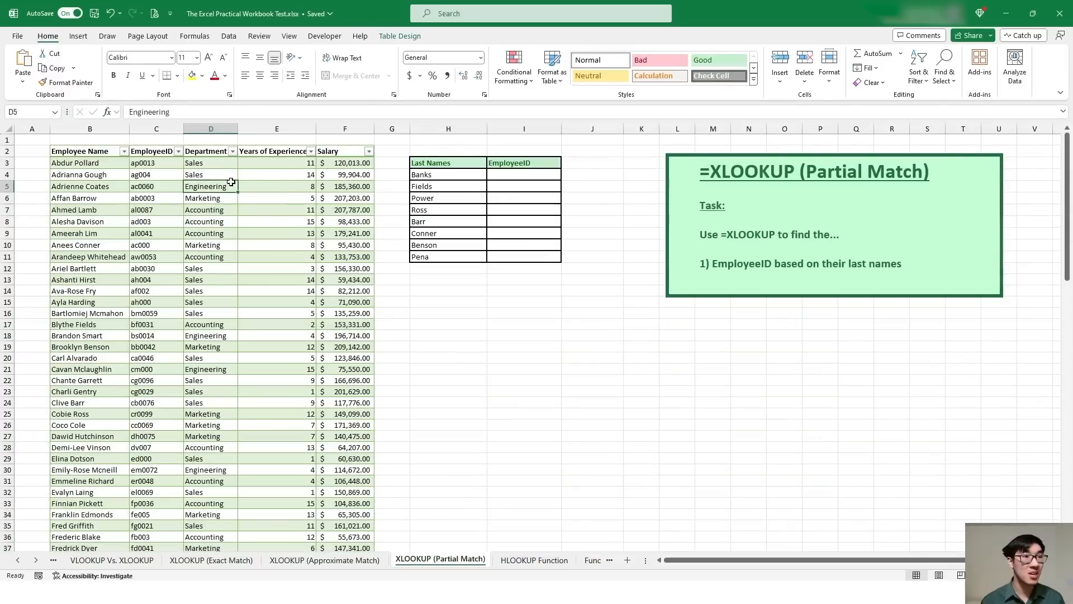
# Examine the employee table's headers and the Last Names and EmployeeID columns of the partial match exercise.
pyautogui.click(100, 154)
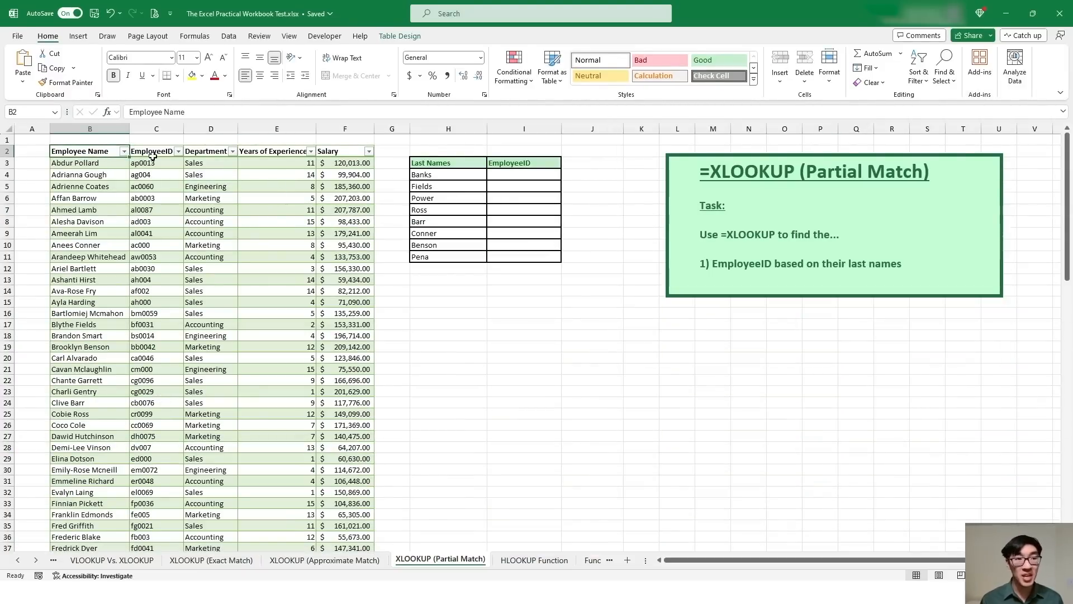
pyautogui.click(152, 155)
pyautogui.click(204, 154)
pyautogui.click(277, 153)
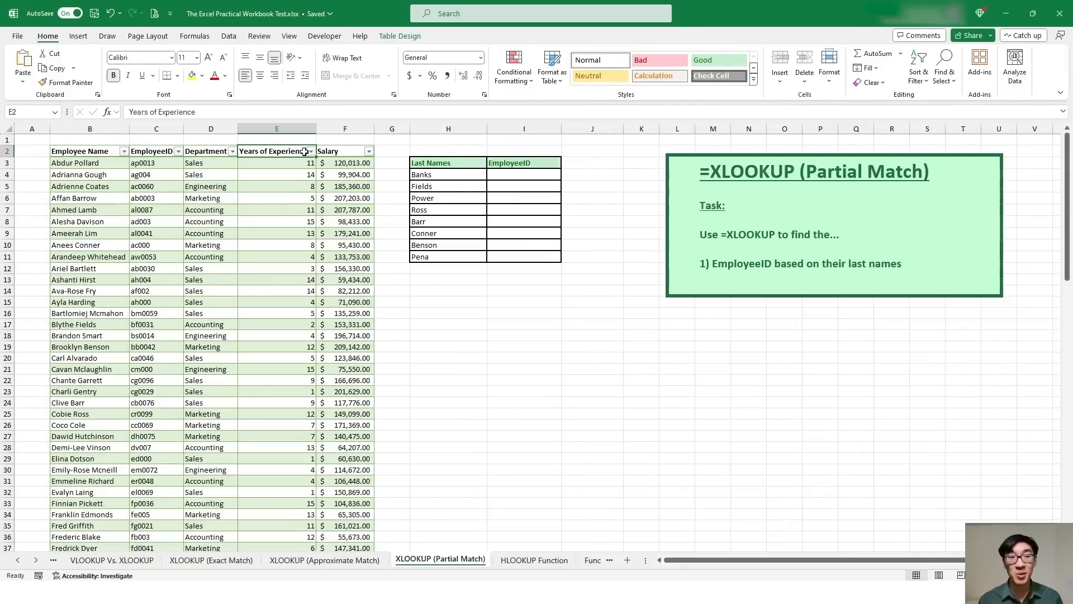
pyautogui.click(348, 152)
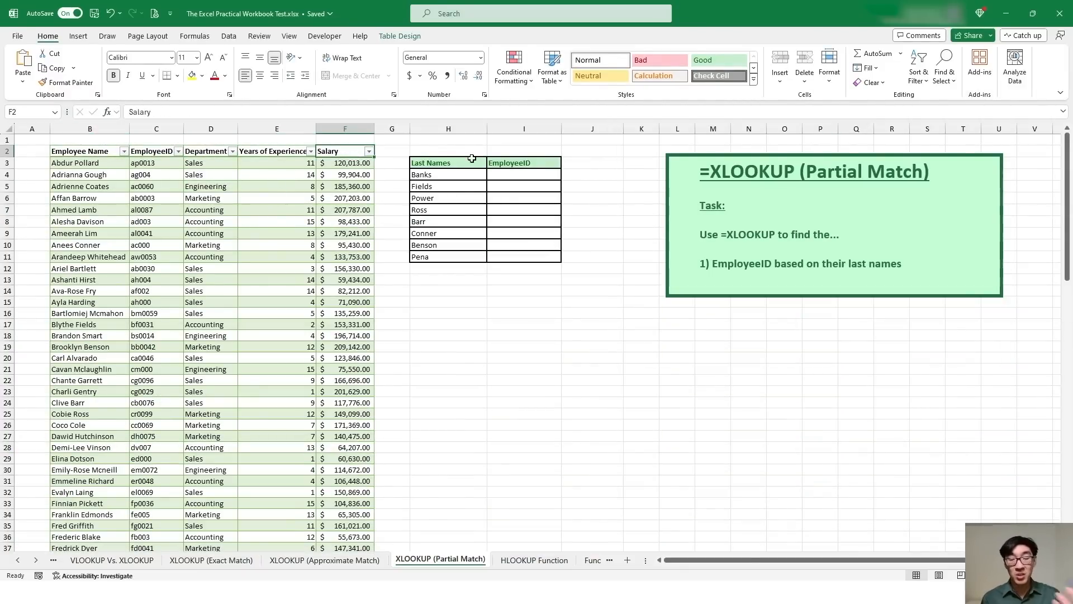
pyautogui.moveTo(500, 163); pyautogui.dragTo(525, 249)
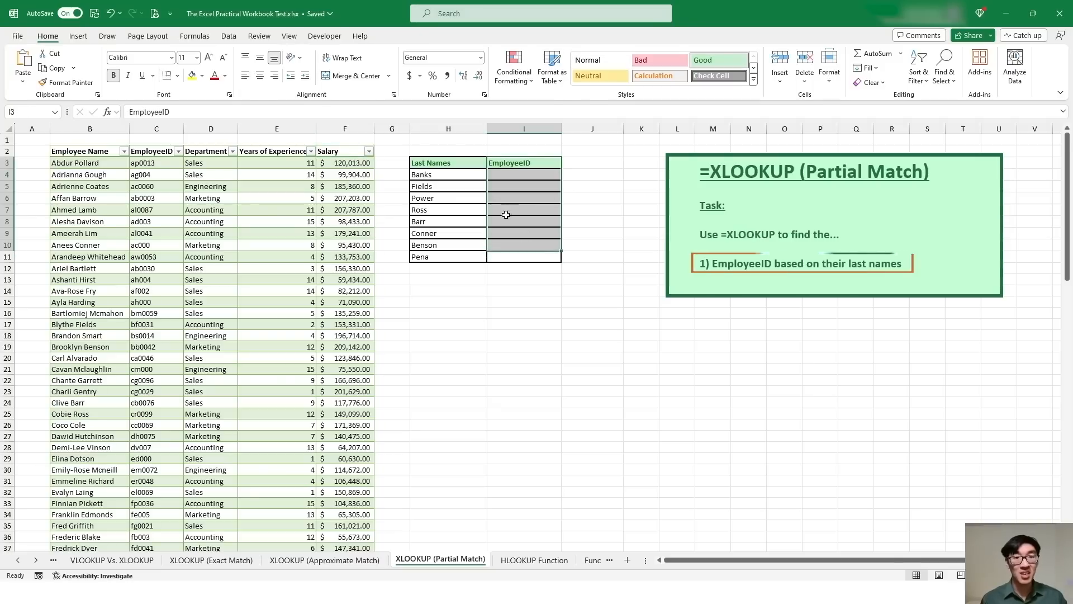
pyautogui.moveTo(465, 166); pyautogui.dragTo(465, 259)
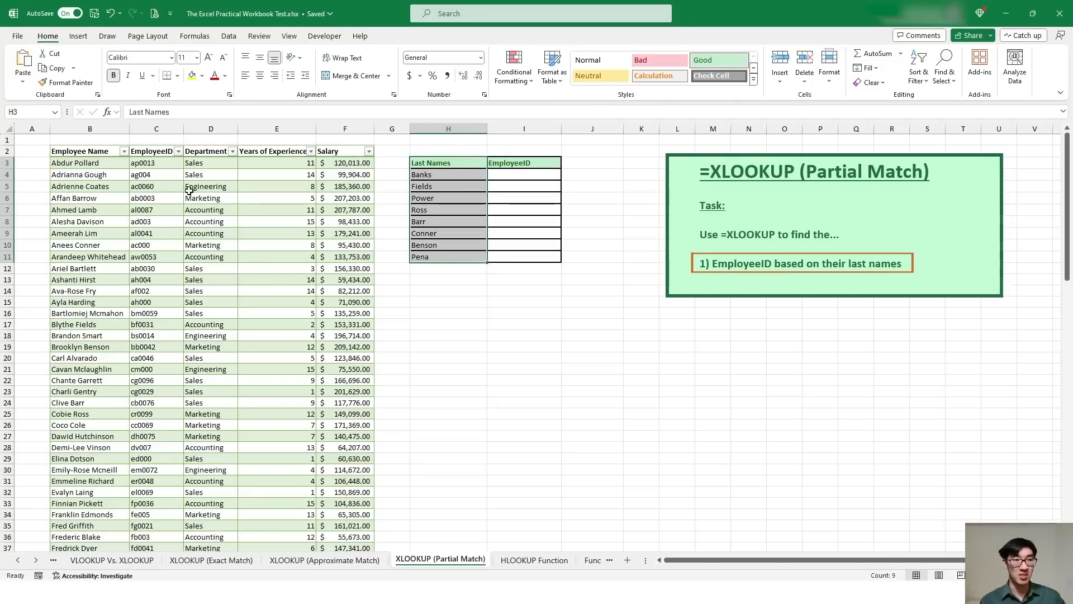
pyautogui.click(464, 165)
pyautogui.click(467, 174)
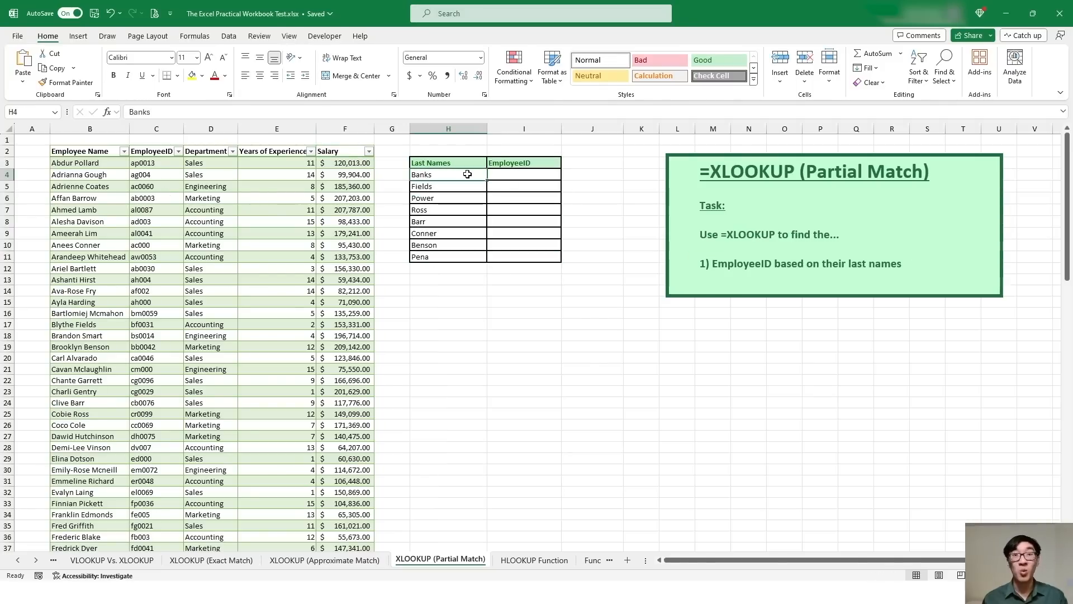
# Start an XLOOKUP formula in I4 with the ends-with lookup value "*"&H4.
pyautogui.click(513, 176)
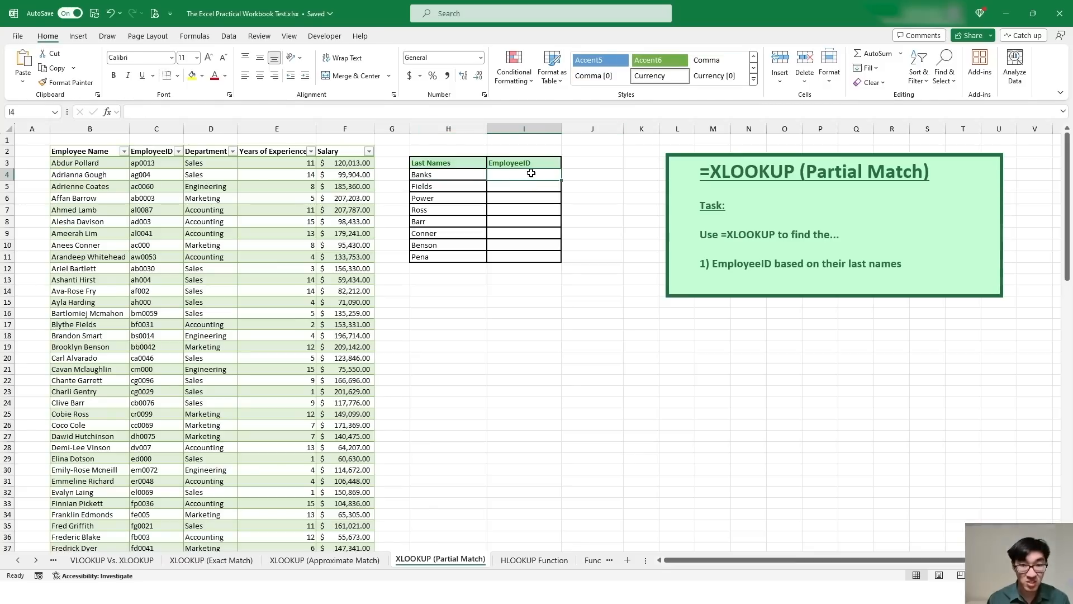
pyautogui.write('=XLOOKU')
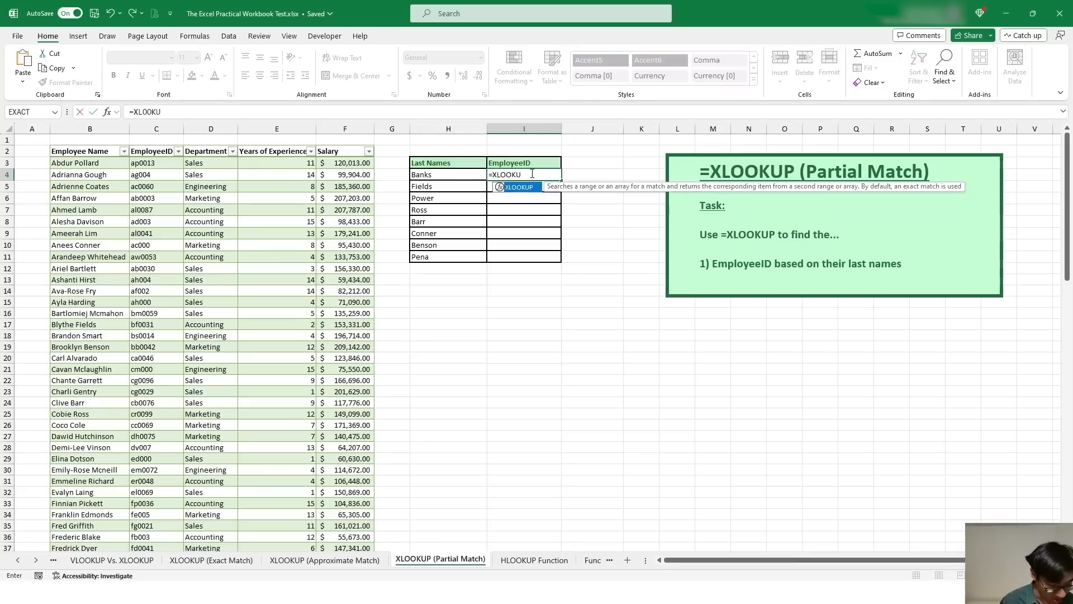
pyautogui.write('P(')
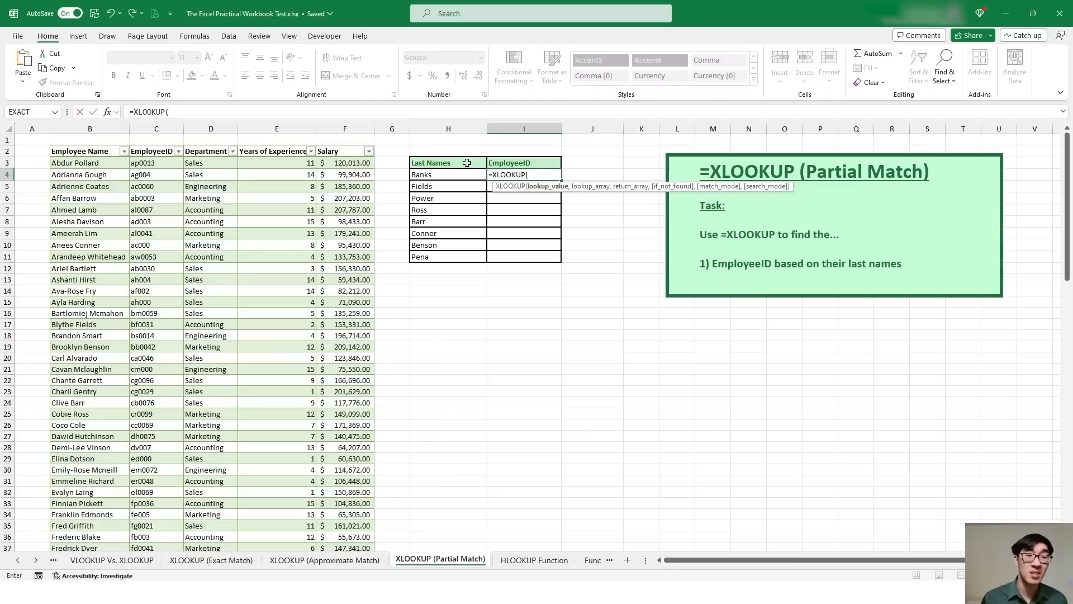
pyautogui.click(439, 170)
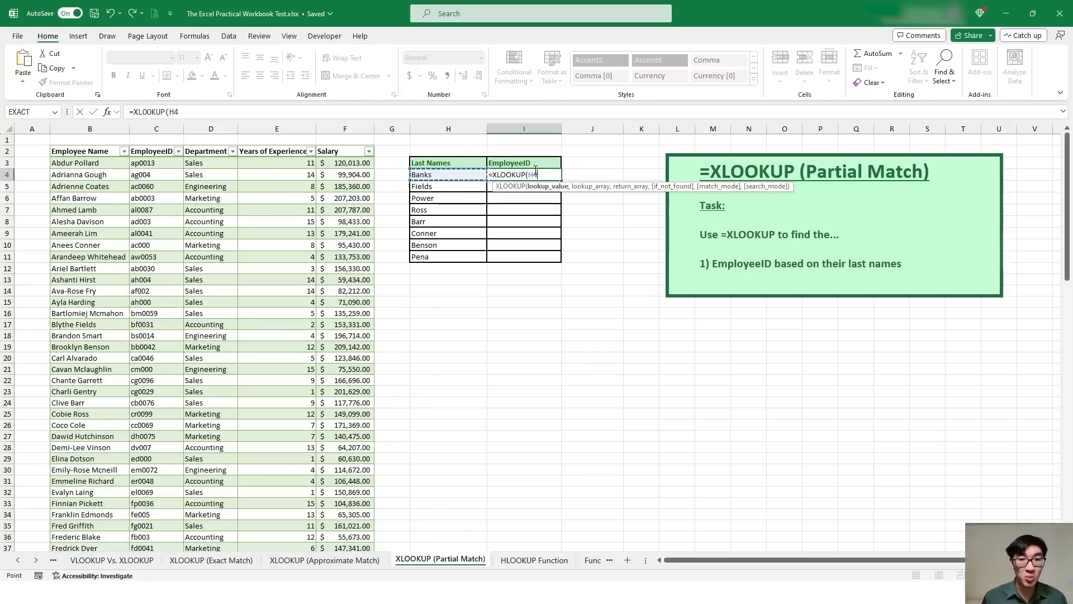
pyautogui.press('BackSpace')
pyautogui.press('BackSpace')
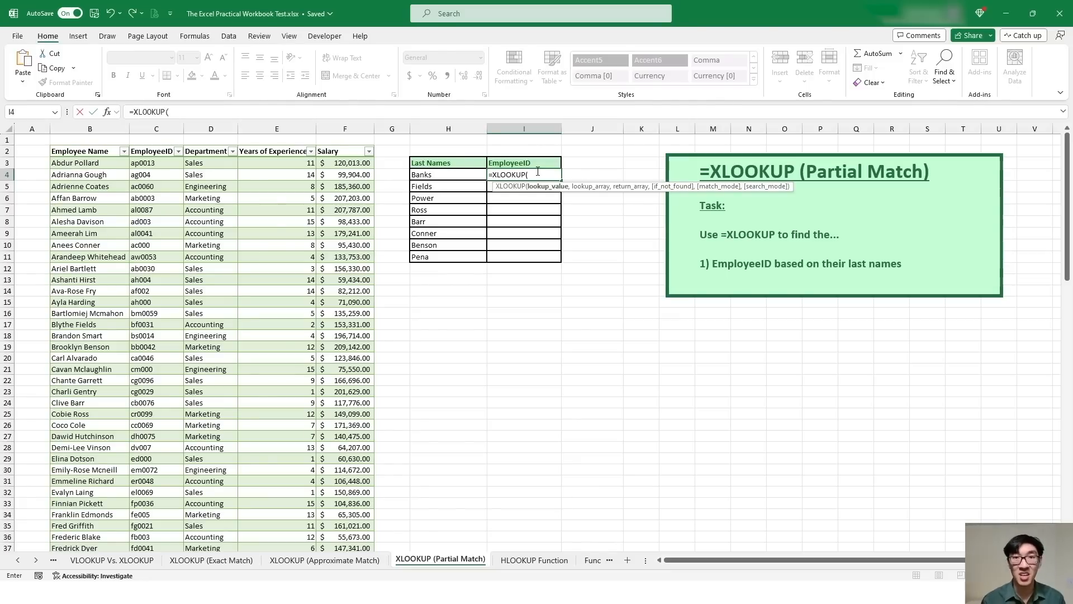
pyautogui.write('"*"&')
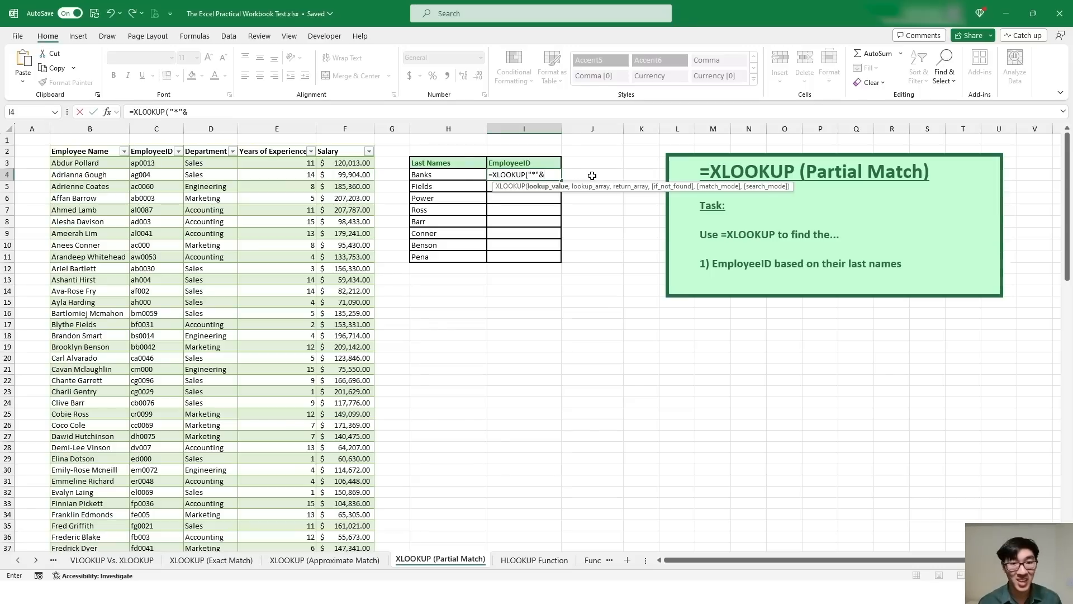
pyautogui.click(451, 176)
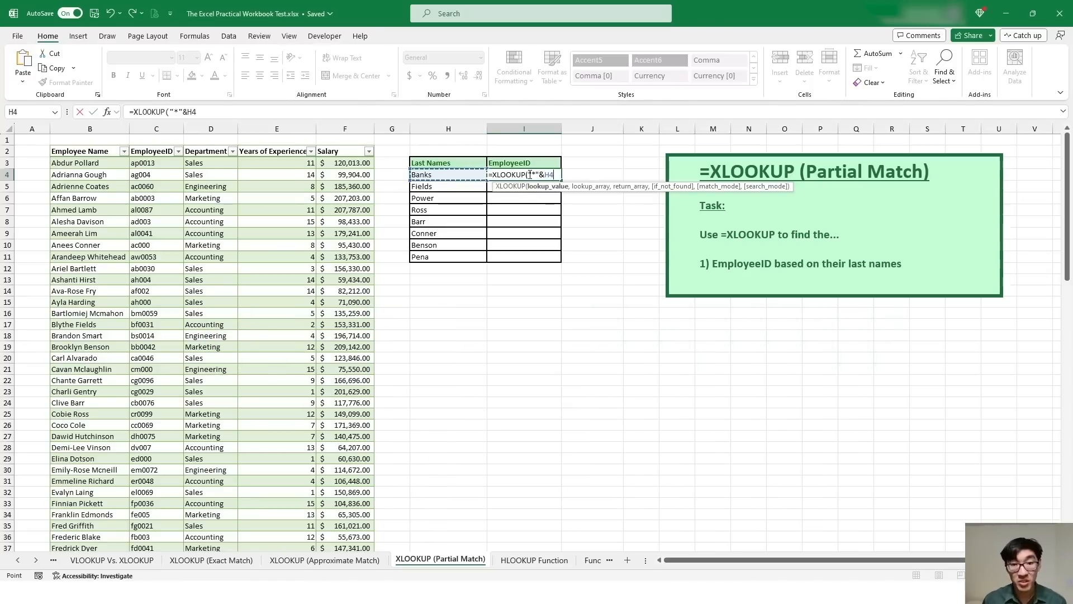
# Change the lookup value in the I4 formula to the begins-with pattern H4&"*".
pyautogui.moveTo(529, 175); pyautogui.dragTo(545, 175)
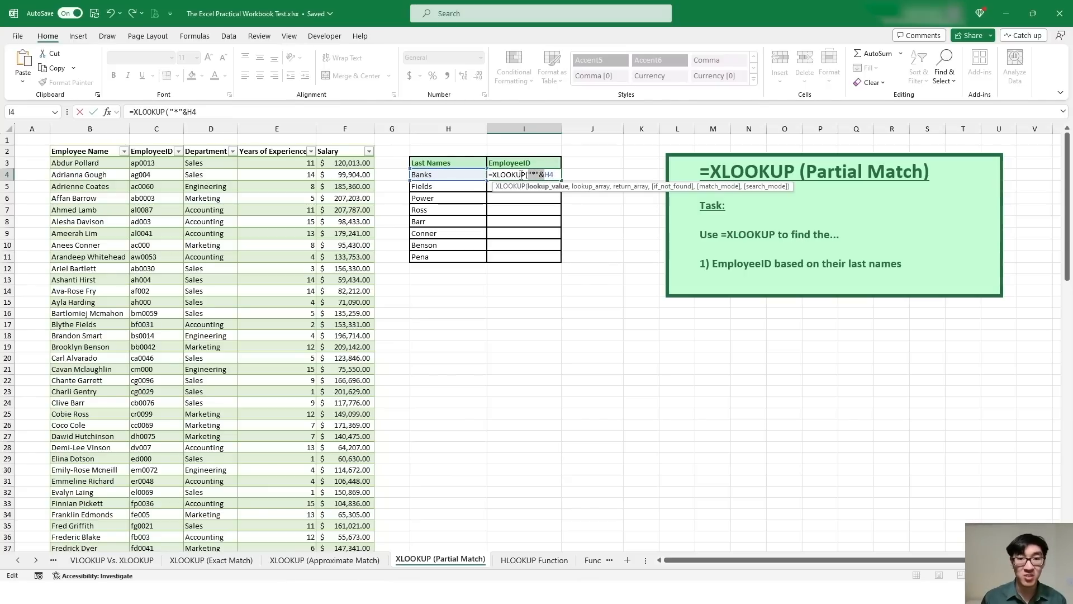
pyautogui.press('BackSpace')
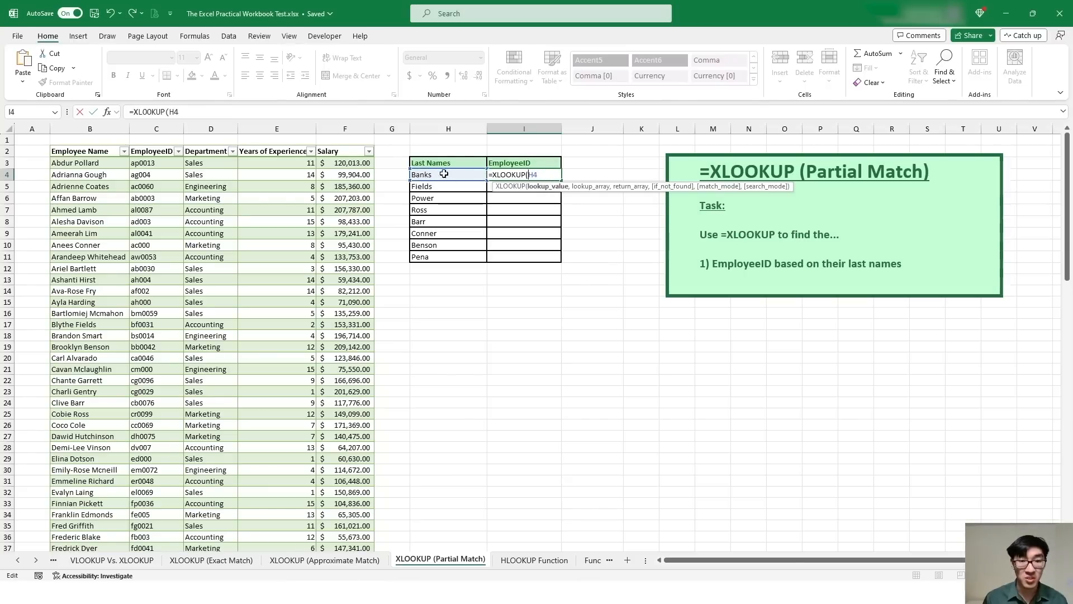
pyautogui.write('&"*')
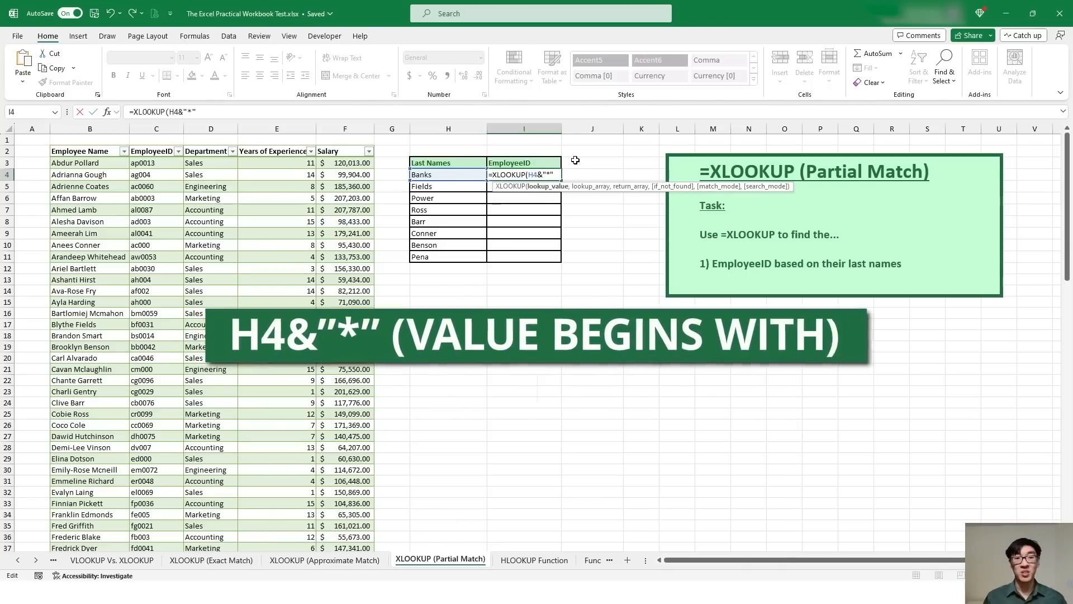
# Add a leading "*"& so the I4 lookup value is the contains pattern "*"&H4&"*".
pyautogui.press('Left')
pyautogui.press('Left')
pyautogui.press('Left')
pyautogui.press('Left')
pyautogui.press('Left')
pyautogui.press('Left')
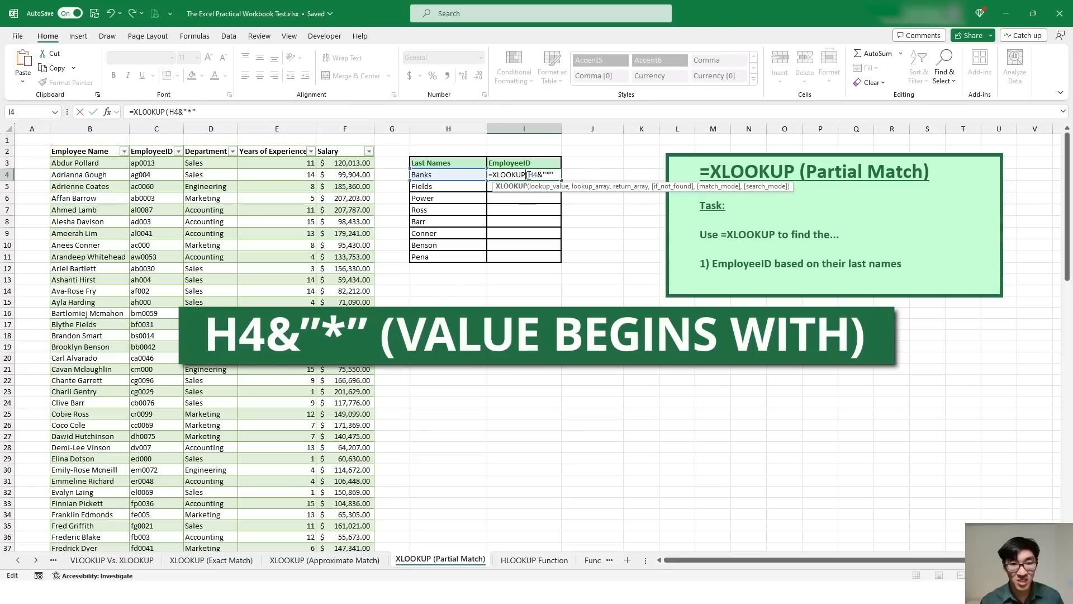
pyautogui.click(529, 175)
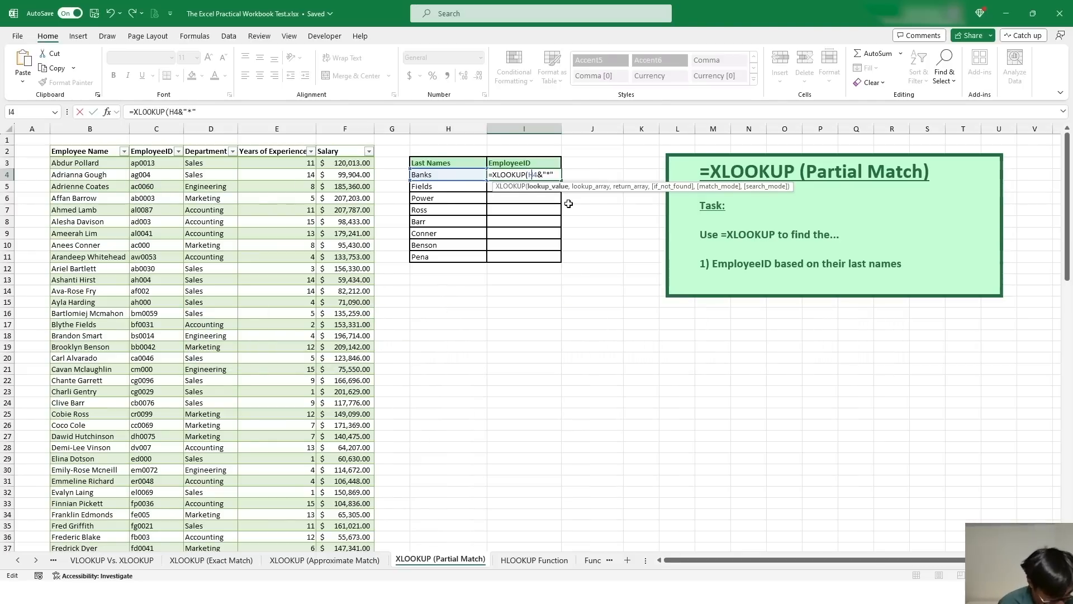
pyautogui.write('"*"')
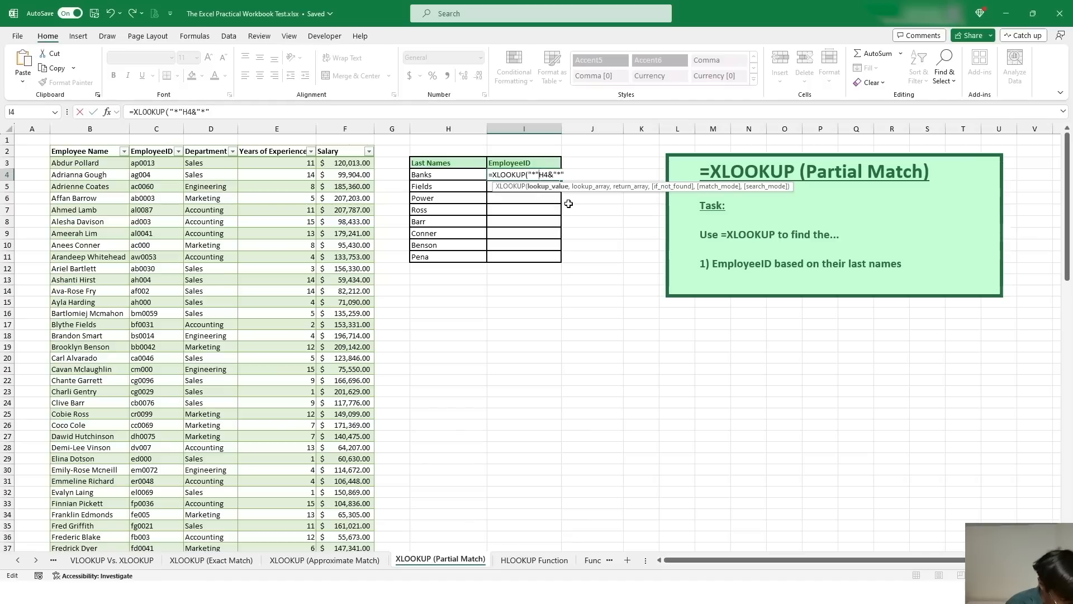
pyautogui.write('&')
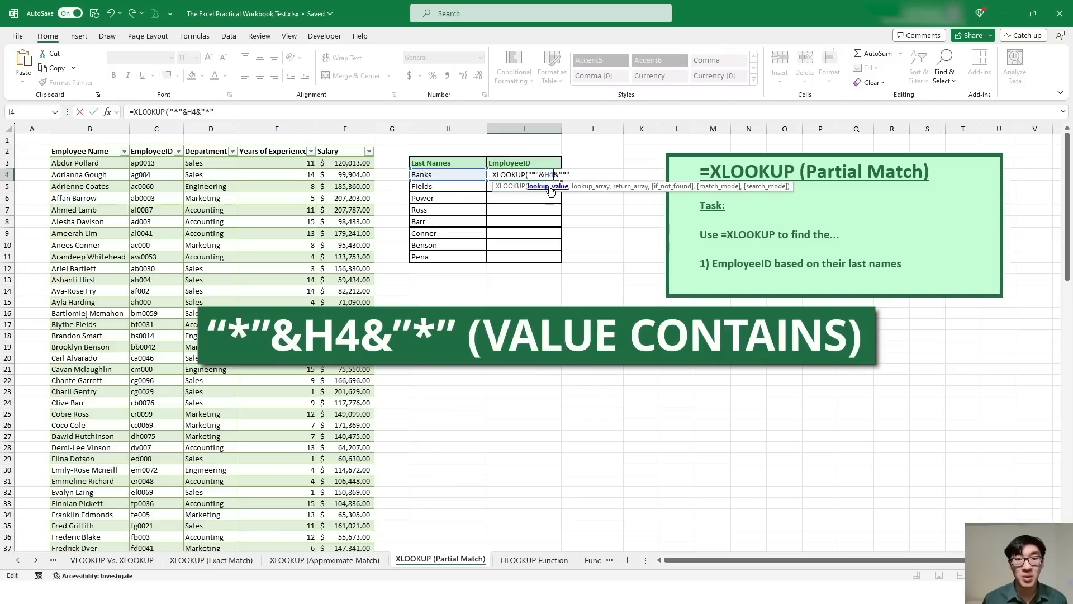
# Remove the trailing wildcard so the I4 lookup value is "*"&H4.
pyautogui.press('BackSpace')
pyautogui.press('BackSpace')
pyautogui.press('BackSpace')
pyautogui.press('BackSpace')
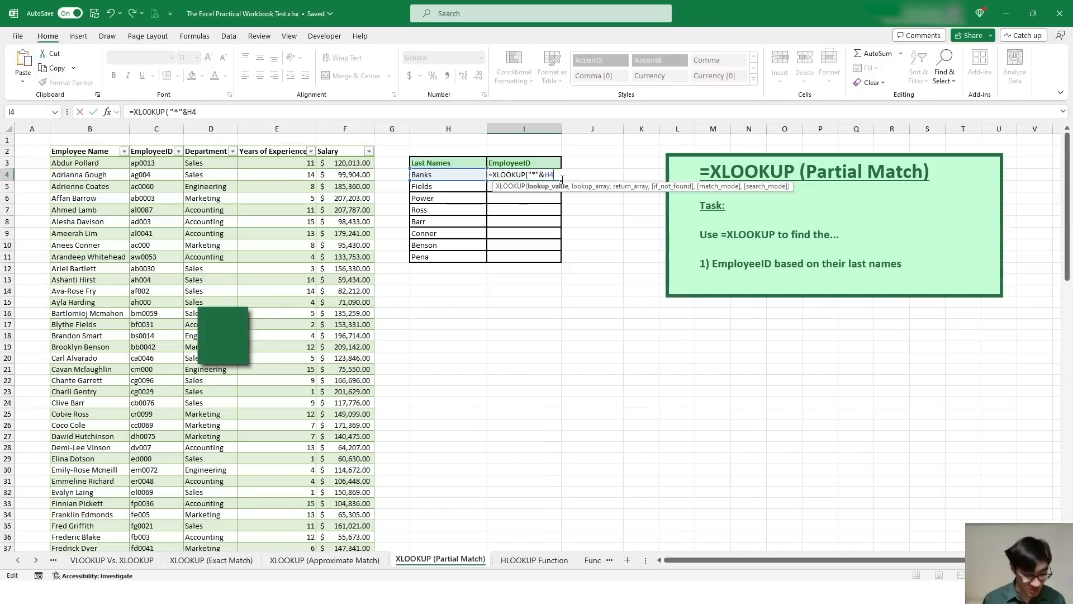
# Set the I4 formula's lookup array to EmployeeData6[Employee Name] and its return array to EmployeeData6[EmployeeID], continuing to the if_not_found argument.
pyautogui.write(',')
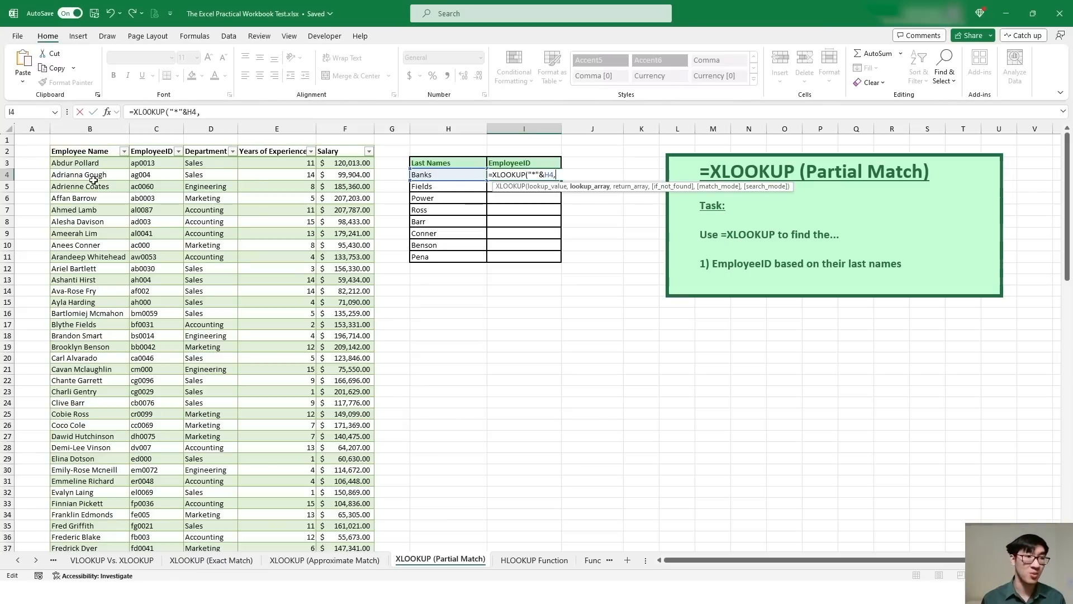
pyautogui.click(88, 144)
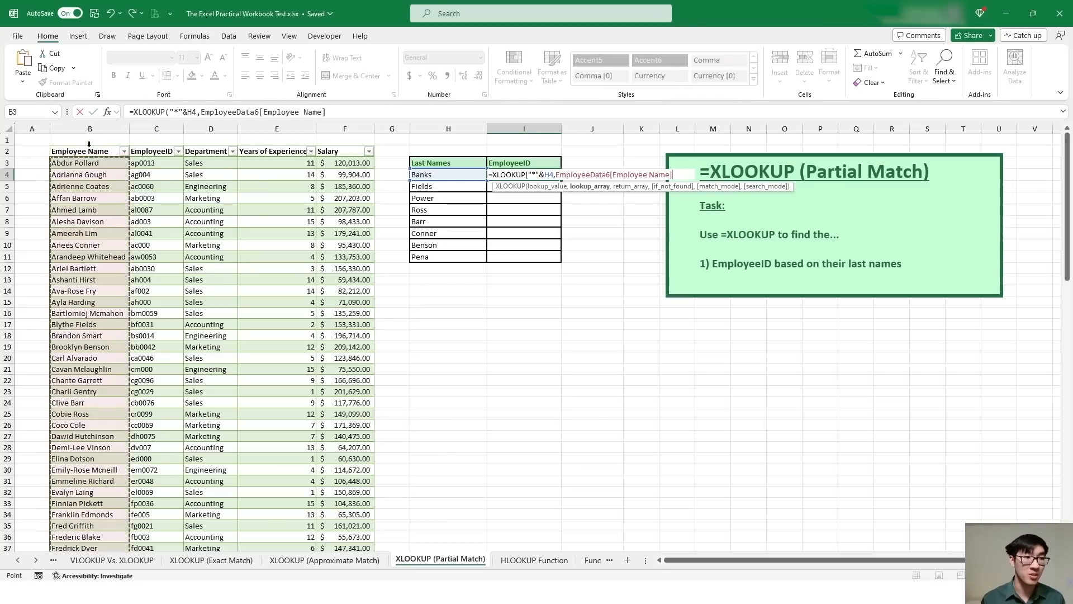
pyautogui.write(',')
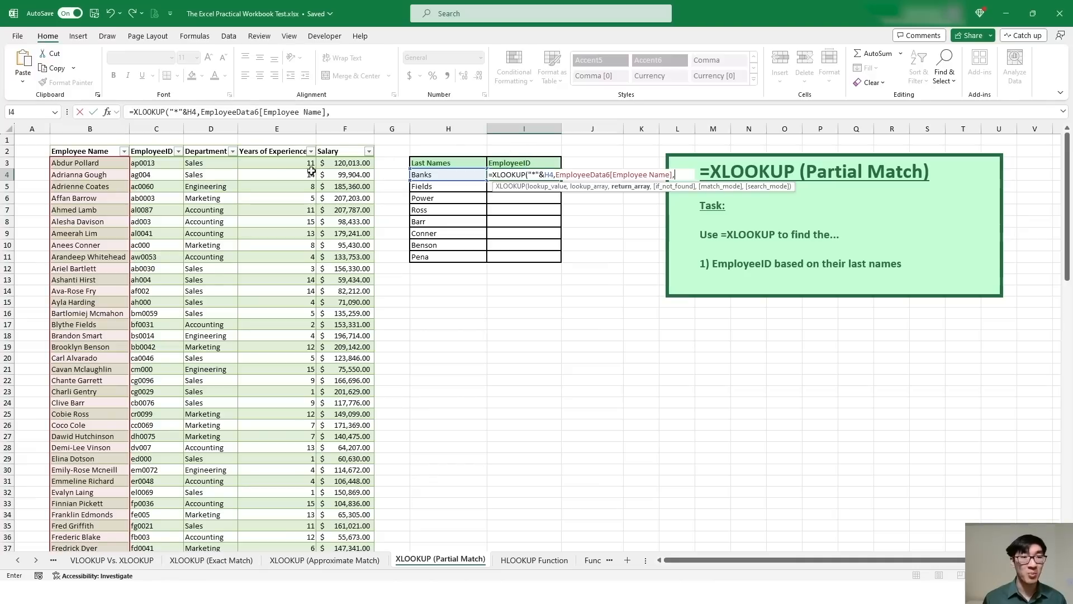
pyautogui.click(158, 145)
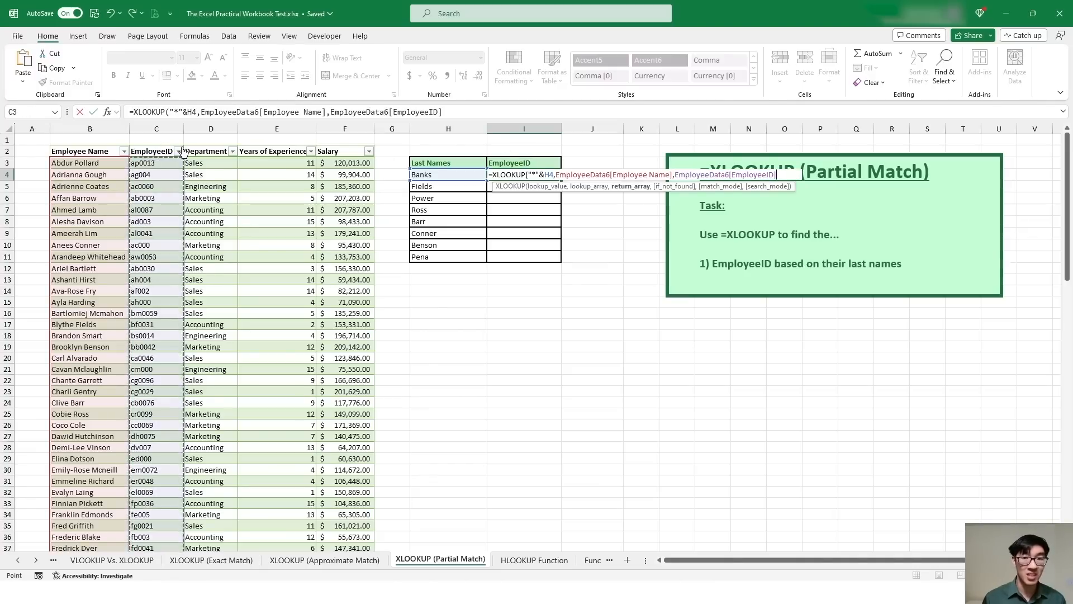
pyautogui.write(',')
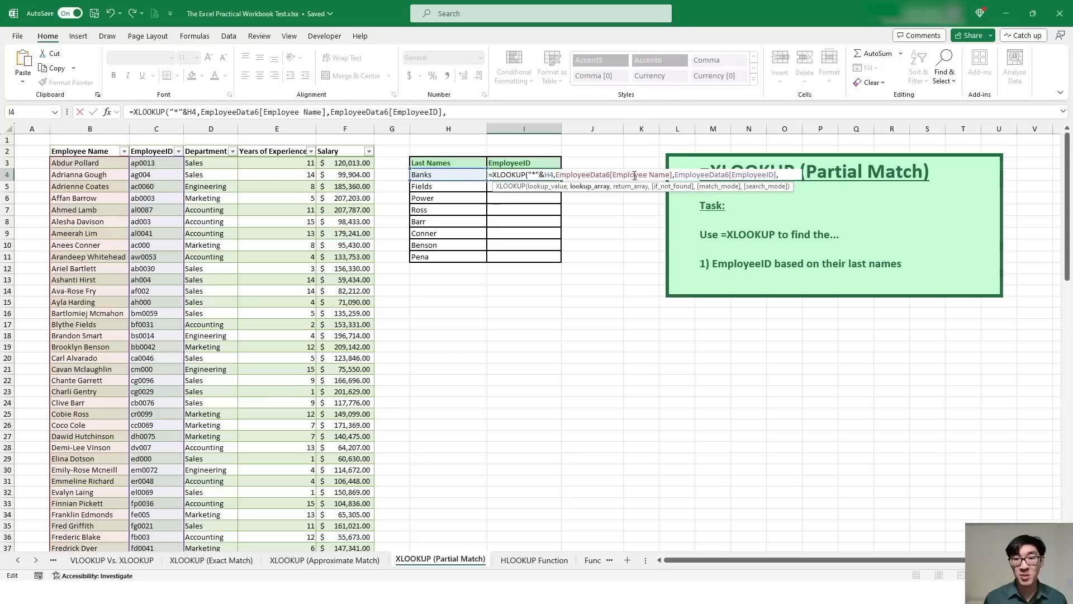
pyautogui.click(702, 175)
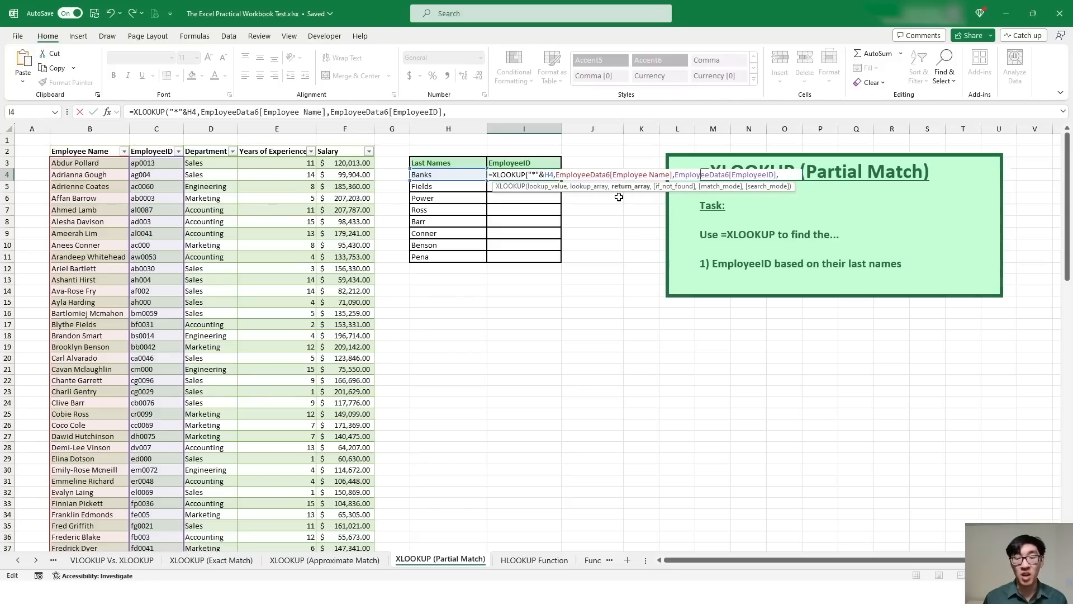
pyautogui.click(790, 173)
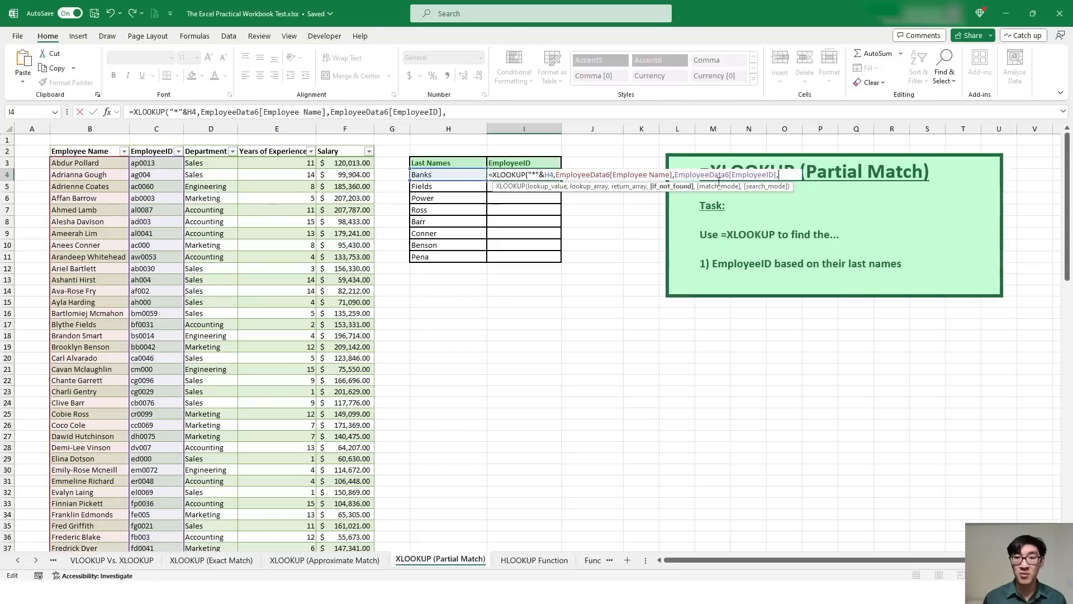
# Complete the I4 XLOOKUP with if_not_found left empty and match_mode 2 (wildcard character match), and fill it down through I11.
pyautogui.write(',')
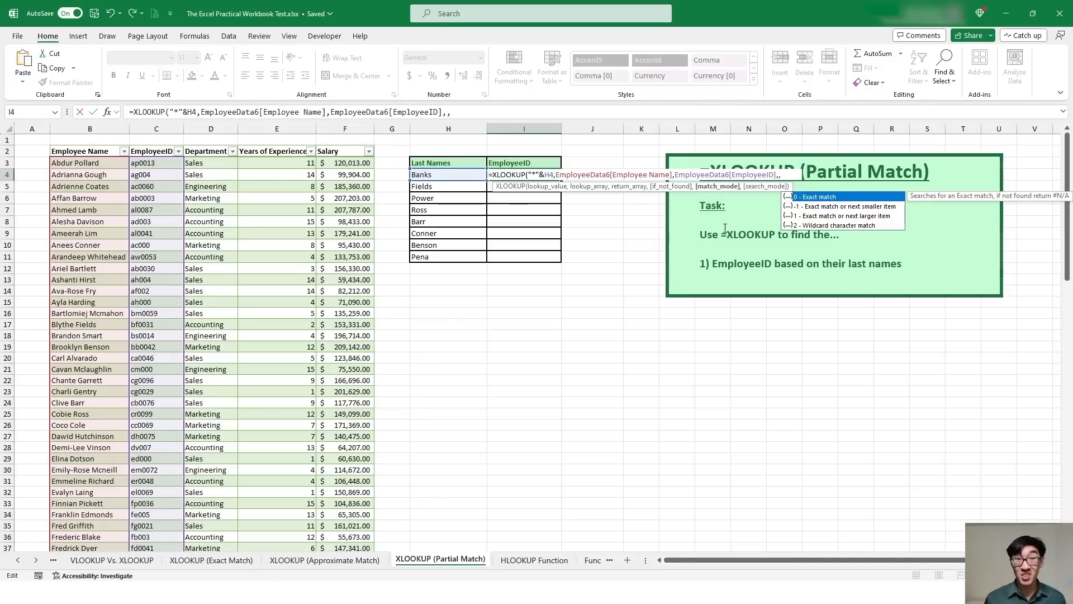
pyautogui.write('2')
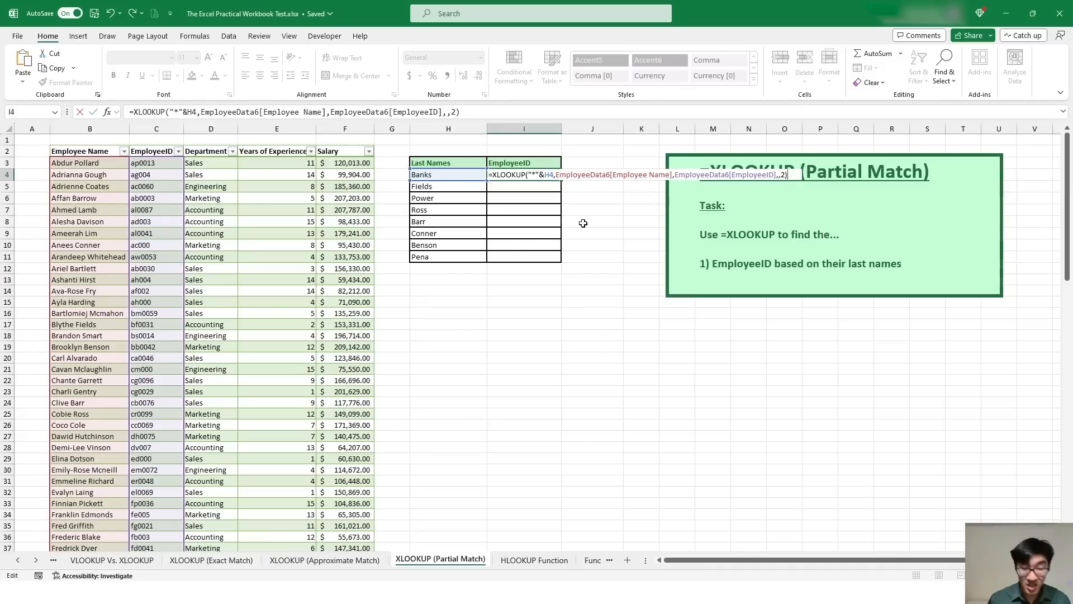
pyautogui.press('Return')
pyautogui.click(541, 169)
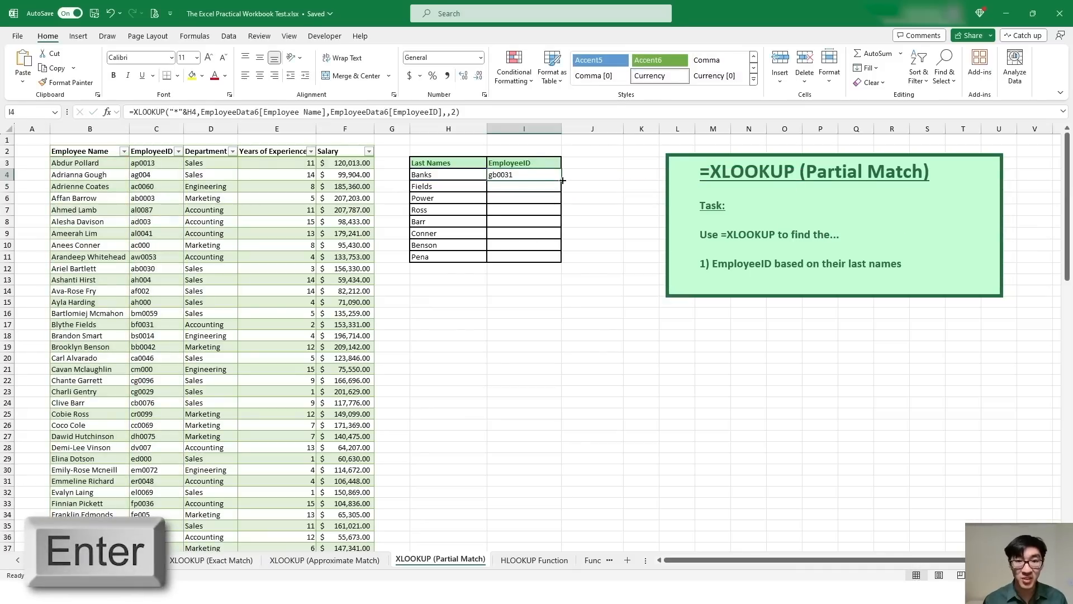
pyautogui.doubleClick(561, 180)
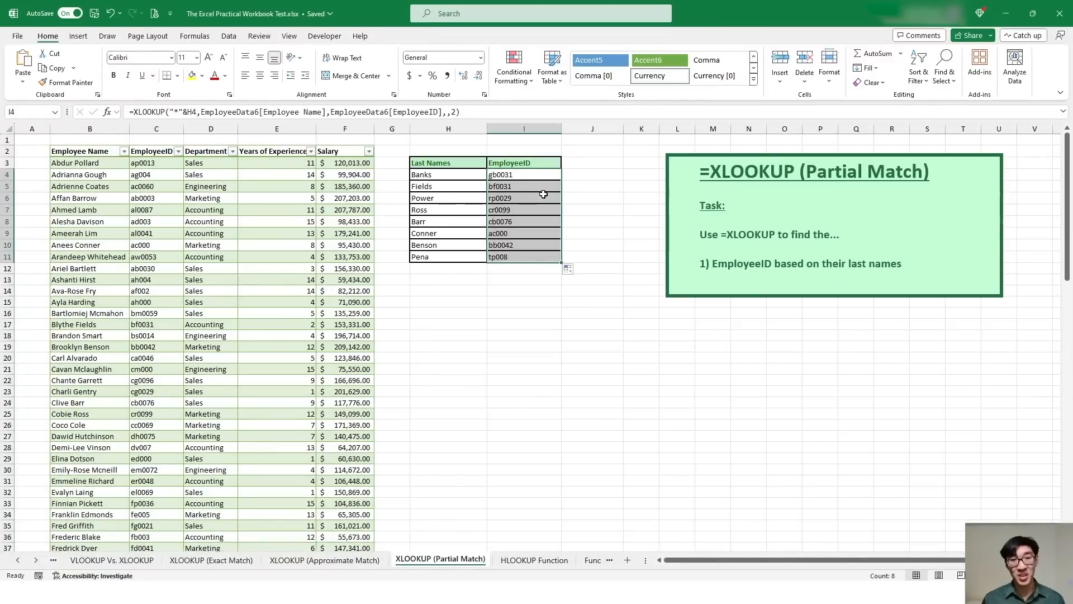
# Check the filled EmployeeID formulas in rows 7 and 8 against the corresponding last names.
pyautogui.click(529, 210)
pyautogui.click(529, 221)
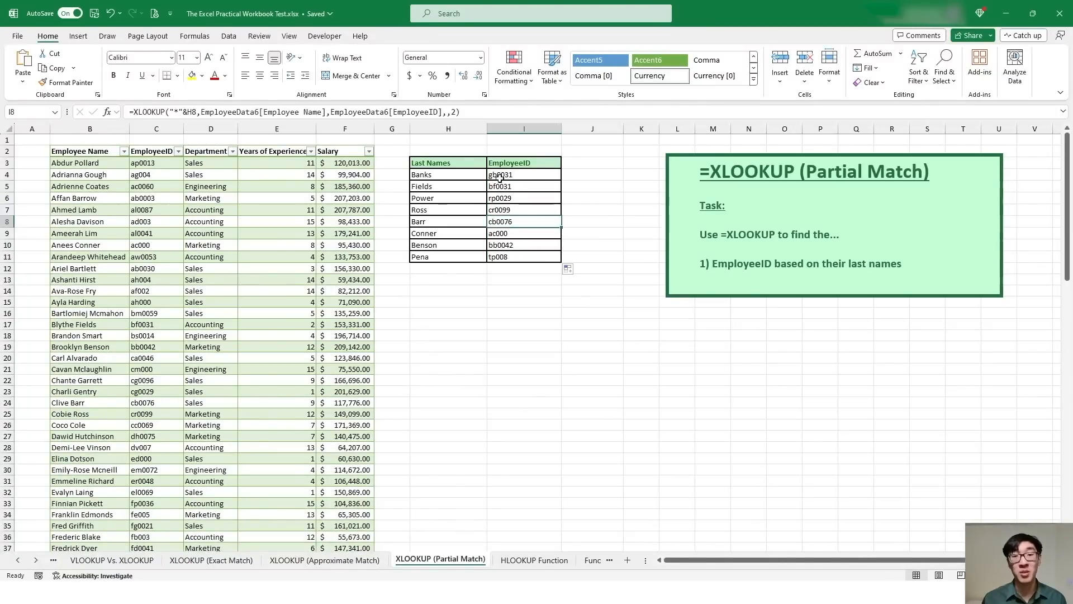
pyautogui.doubleClick(454, 222)
pyautogui.press('Escape')
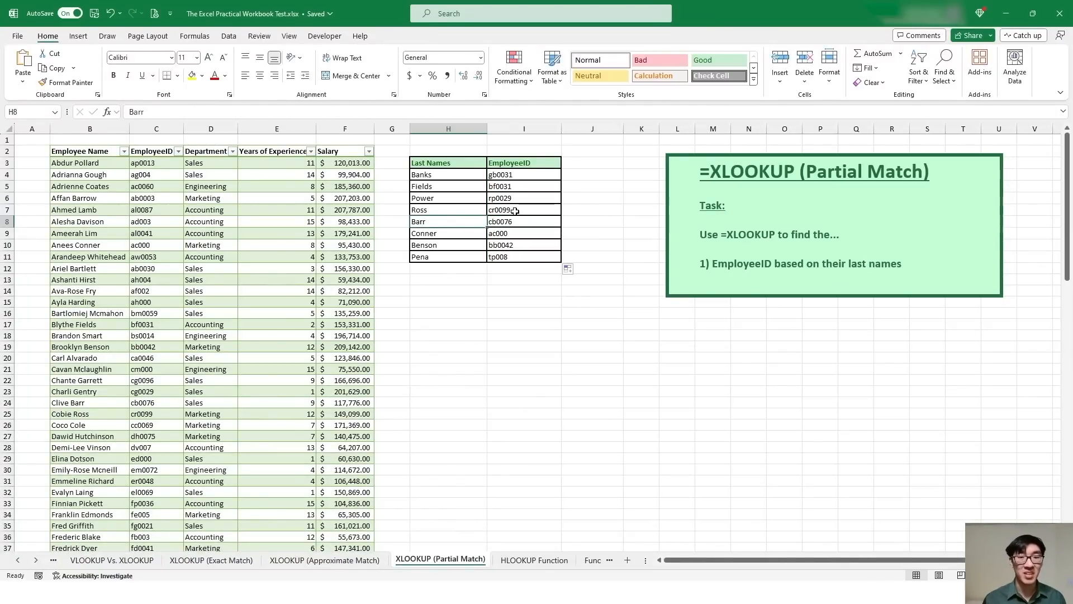
pyautogui.doubleClick(516, 211)
pyautogui.press('Escape')
# Review the lookup value, lookup array, return array and match mode arguments of the I4 XLOOKUP formula.
pyautogui.doubleClick(536, 175)
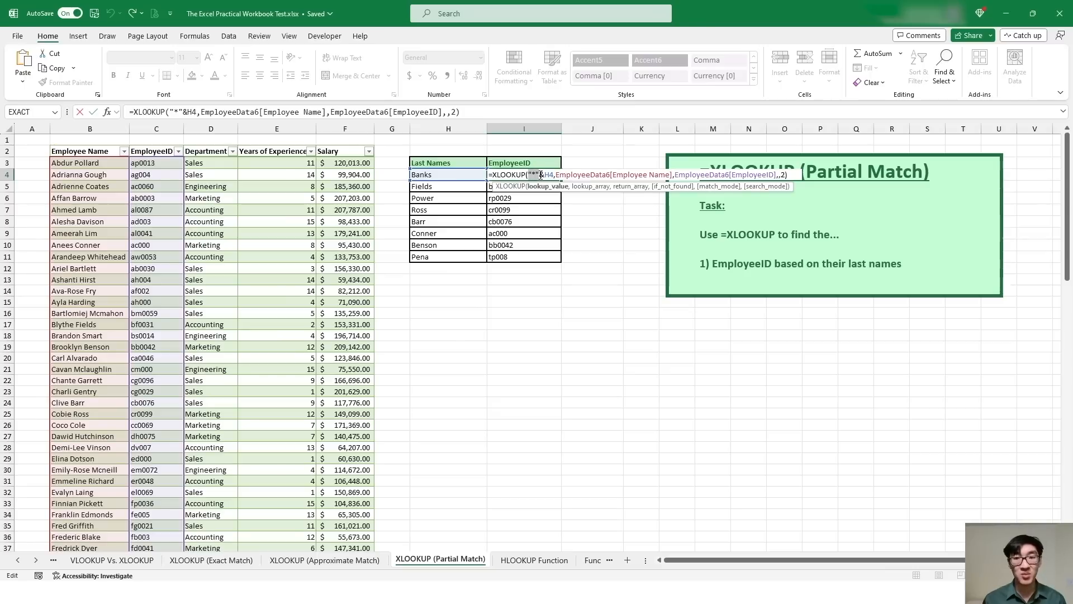
pyautogui.click(546, 175)
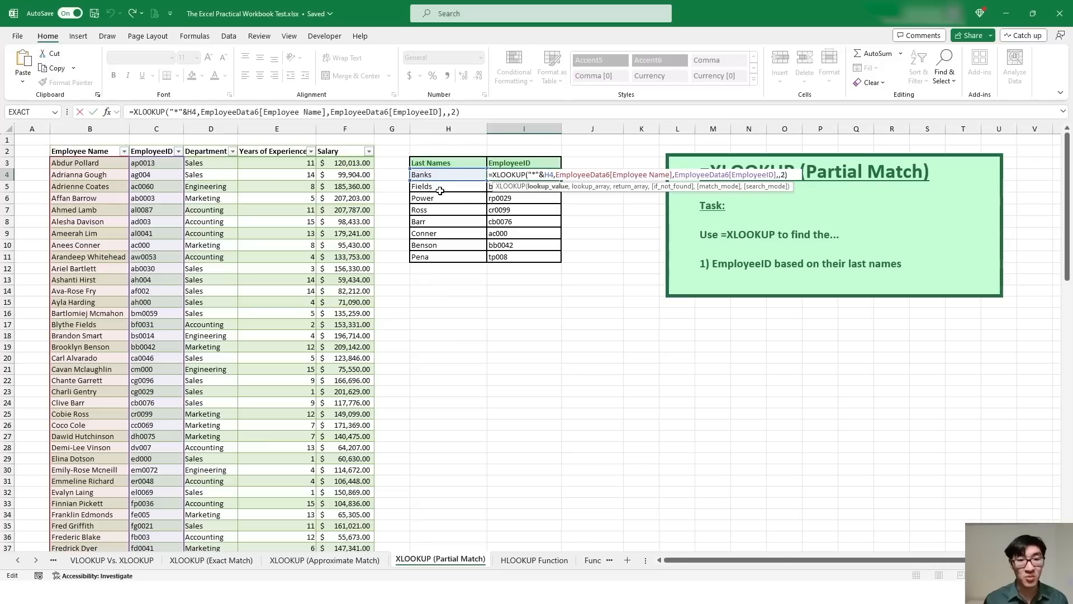
pyautogui.click(576, 173)
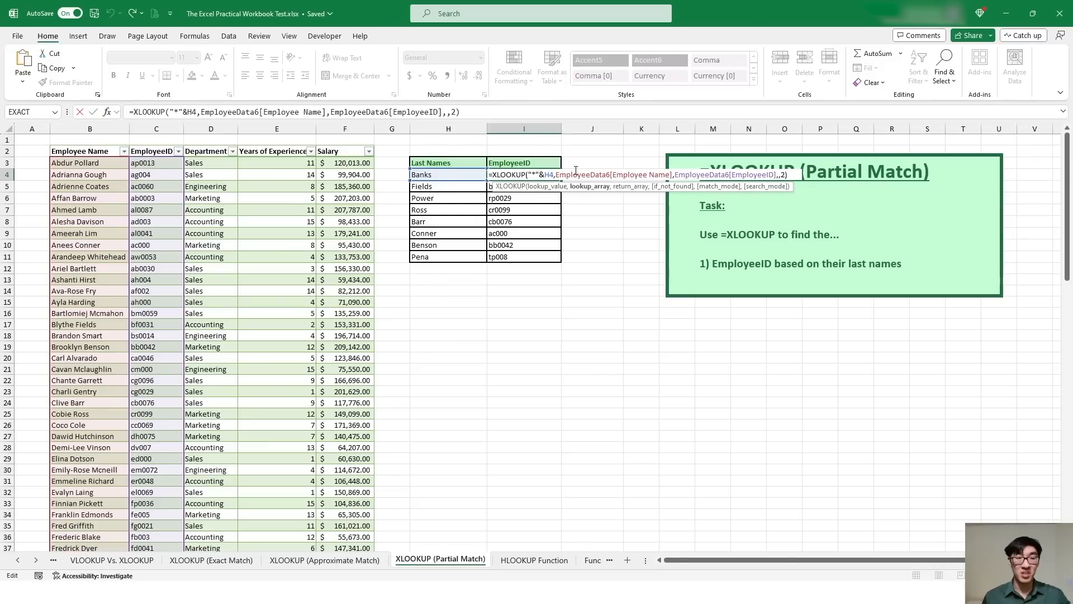
pyautogui.click(537, 174)
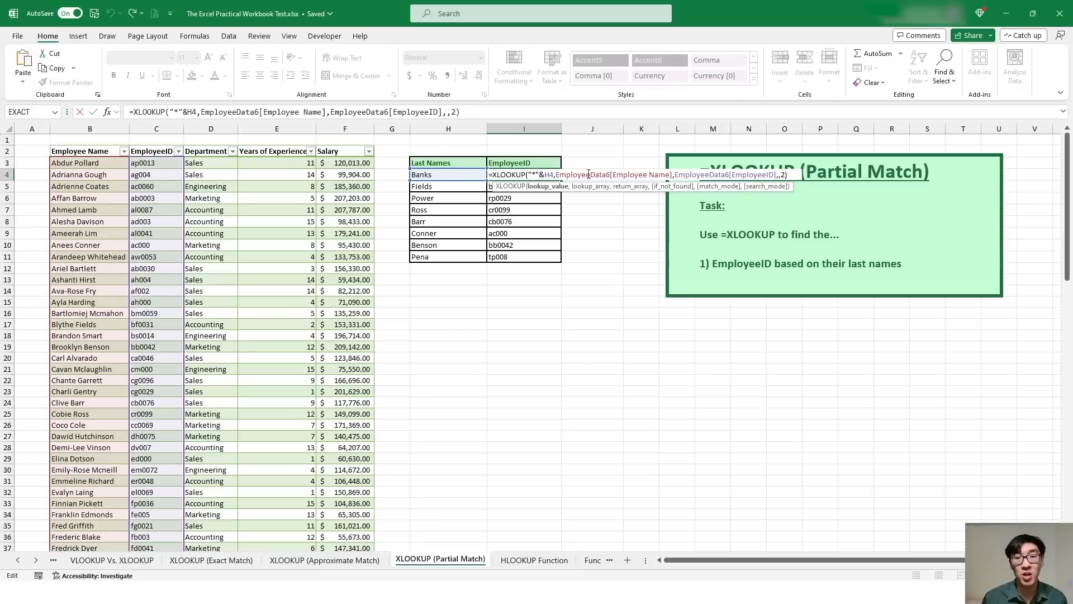
pyautogui.click(691, 174)
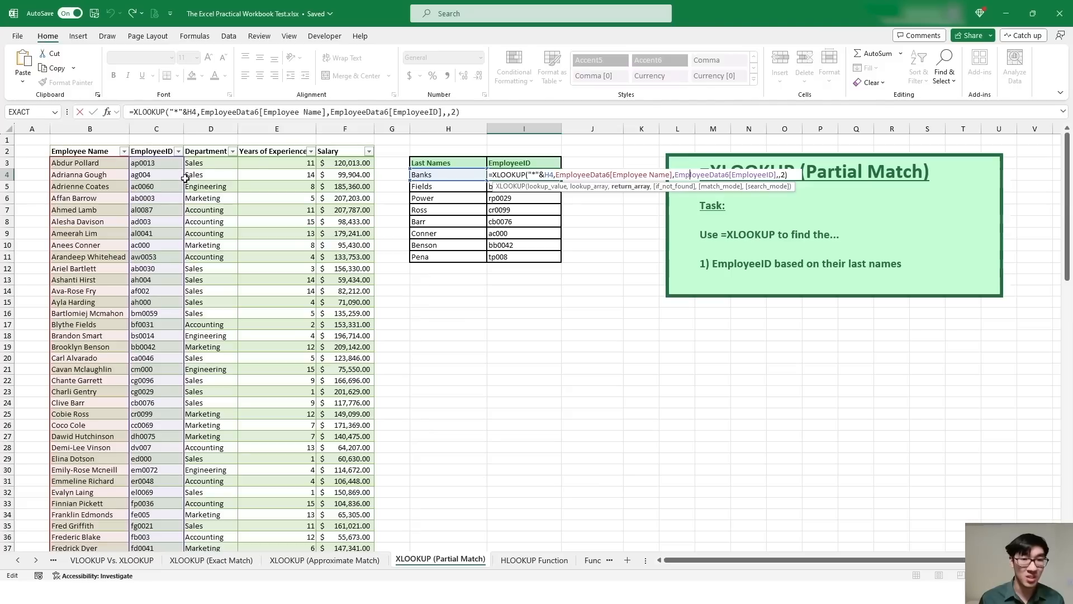
pyautogui.click(781, 175)
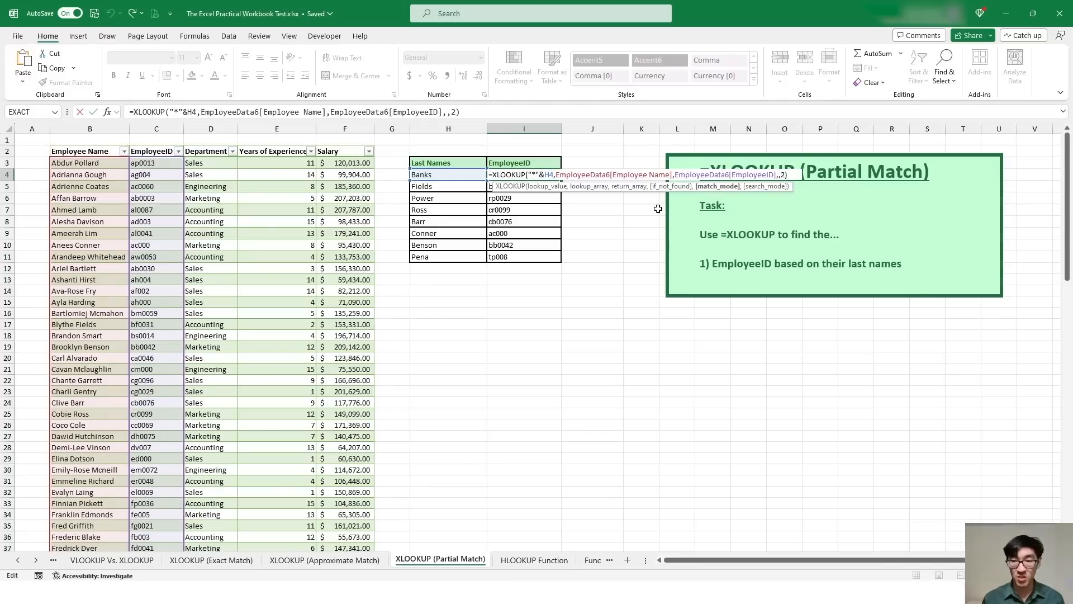
pyautogui.press('Return')
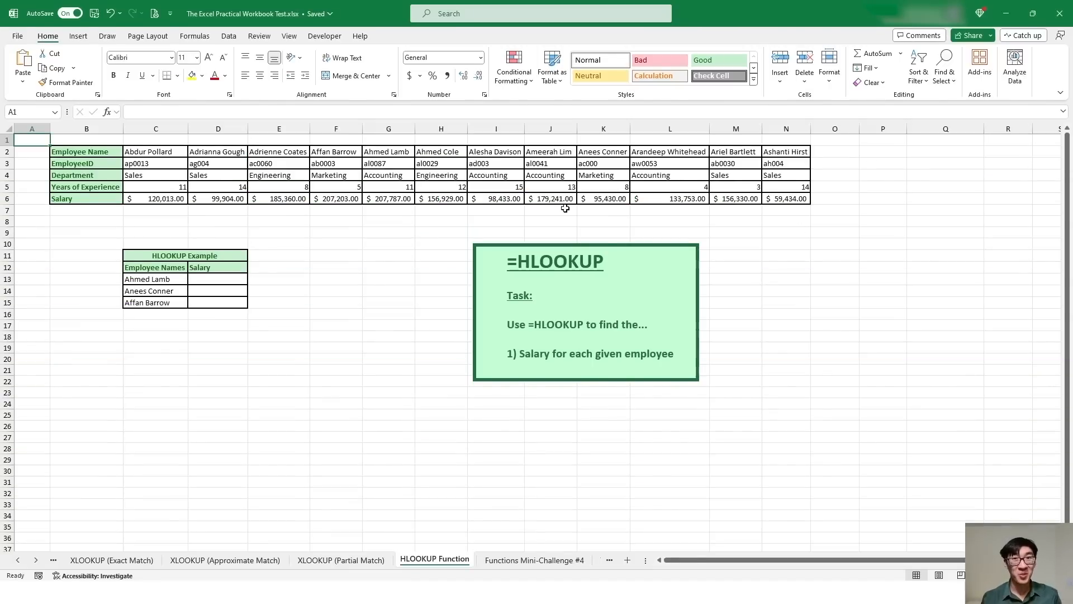
# On the HLOOKUP Function sheet, examine the horizontal employee table's rows and the Employee Names and Salary columns of the HLOOKUP Example table.
pyautogui.moveTo(75, 151); pyautogui.dragTo(805, 201)
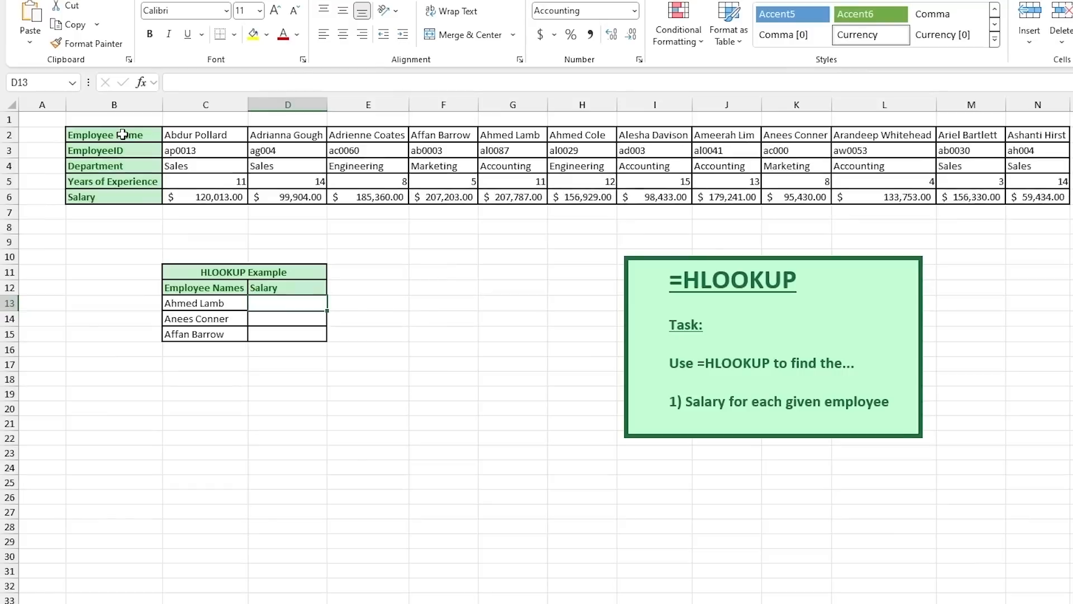
pyautogui.moveTo(122, 135); pyautogui.dragTo(262, 135)
pyautogui.moveTo(116, 150); pyautogui.dragTo(263, 151)
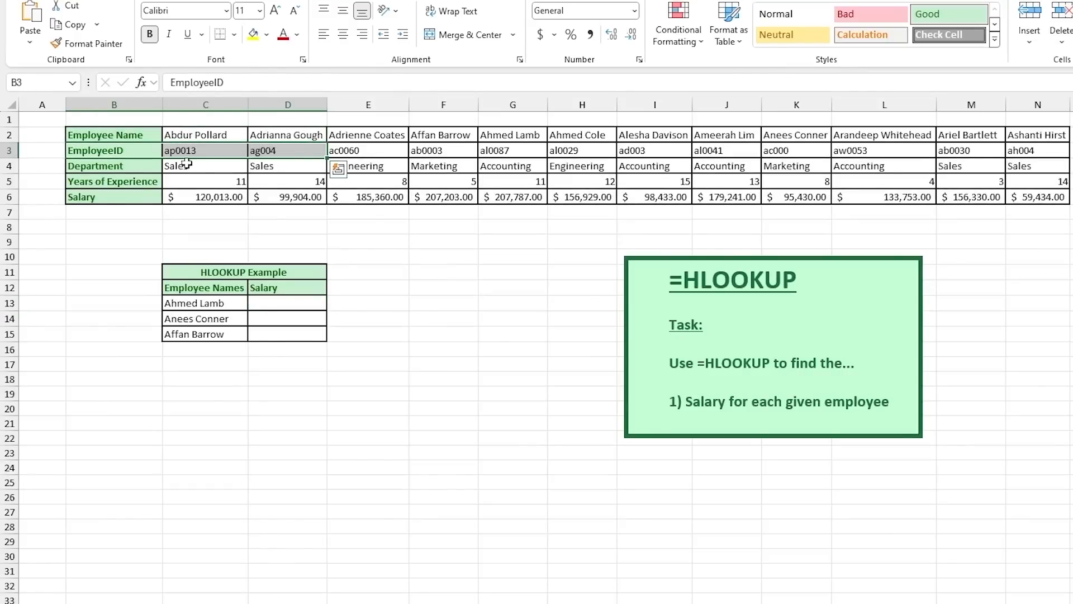
pyautogui.moveTo(119, 170); pyautogui.dragTo(218, 180)
pyautogui.moveTo(149, 196); pyautogui.dragTo(227, 197)
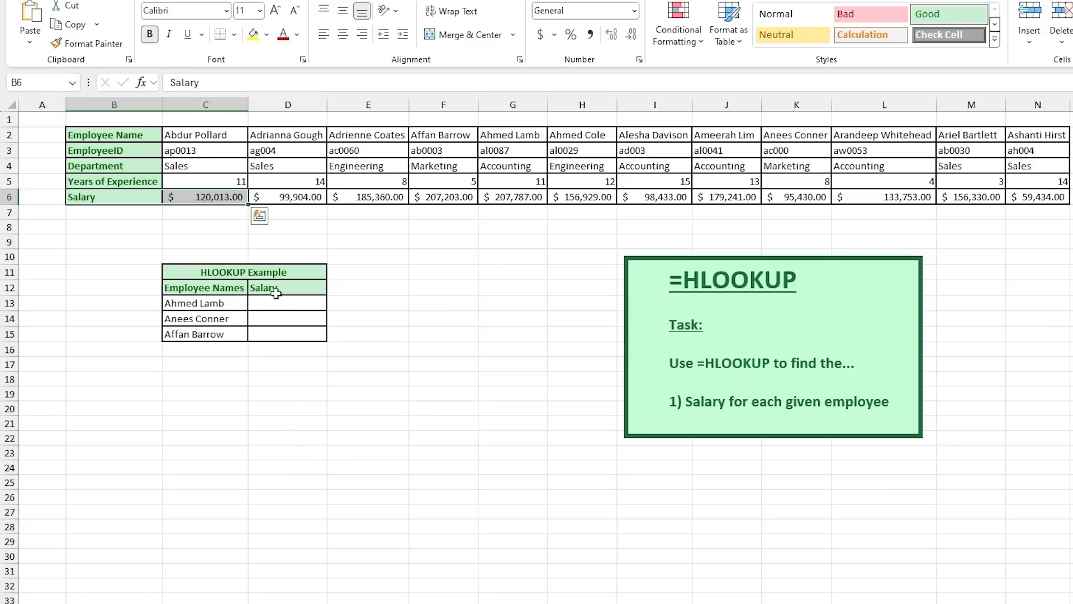
pyautogui.moveTo(277, 293); pyautogui.dragTo(283, 333)
pyautogui.moveTo(204, 288); pyautogui.dragTo(218, 336)
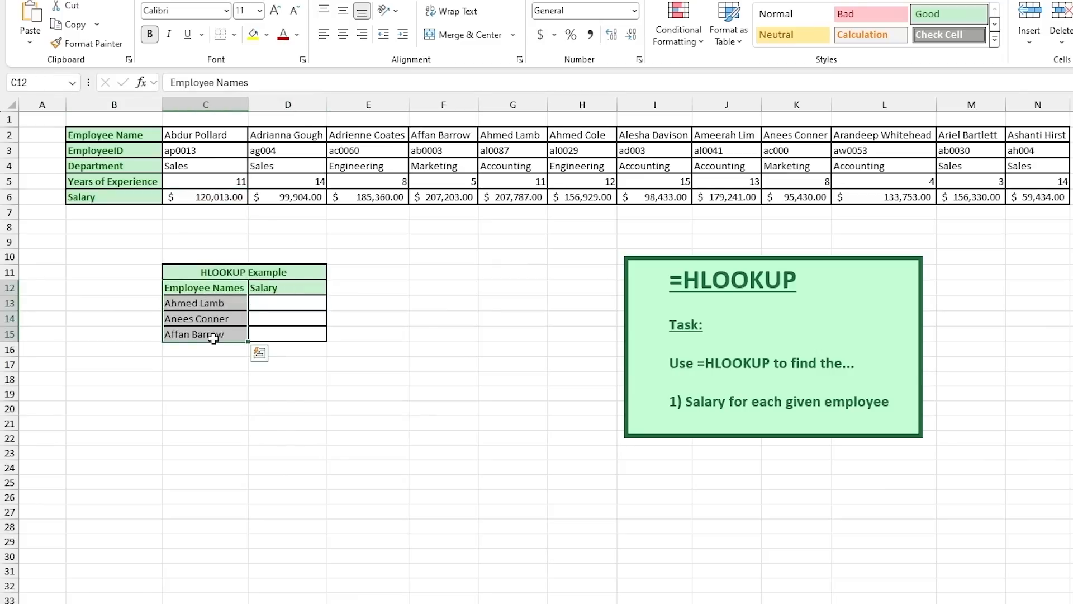
# Begin an HLOOKUP formula in D13 with C13 as the lookup value, continuing to the table_array argument.
pyautogui.click(265, 305)
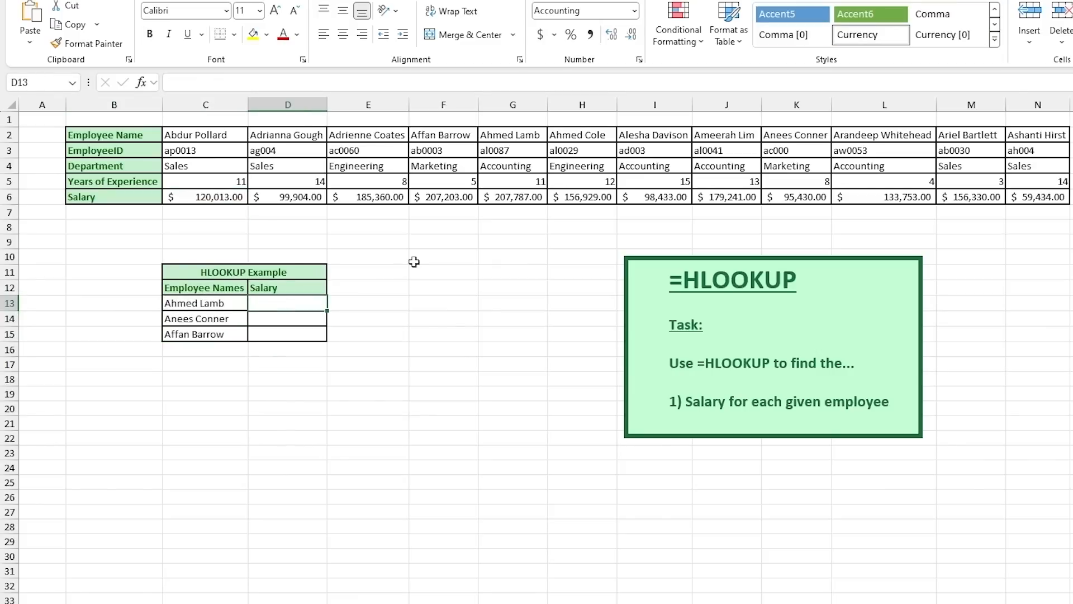
pyautogui.write('=HLOOKUP(')
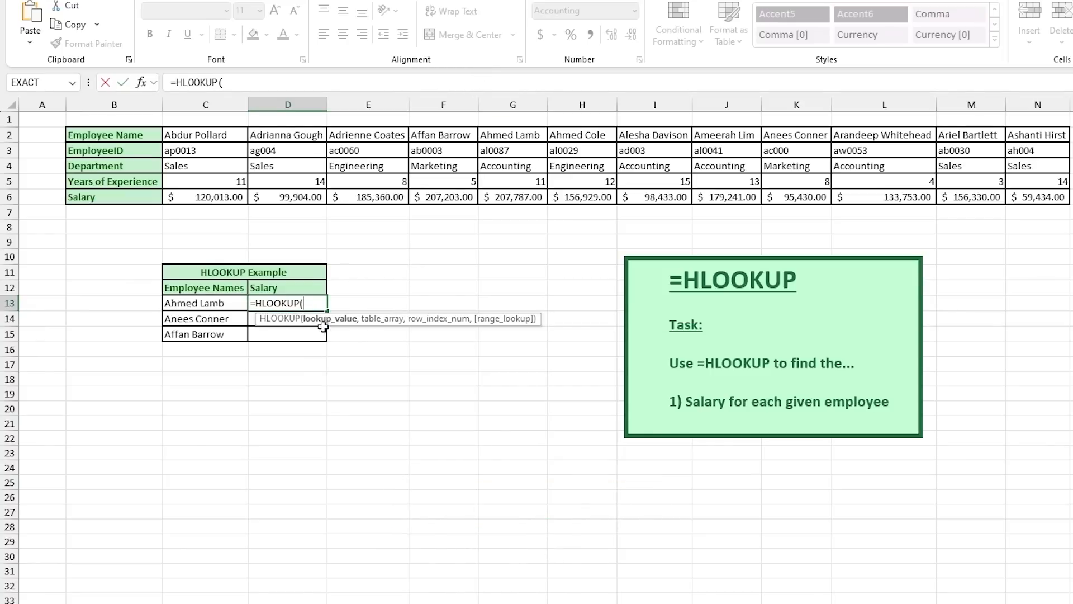
pyautogui.click(212, 304)
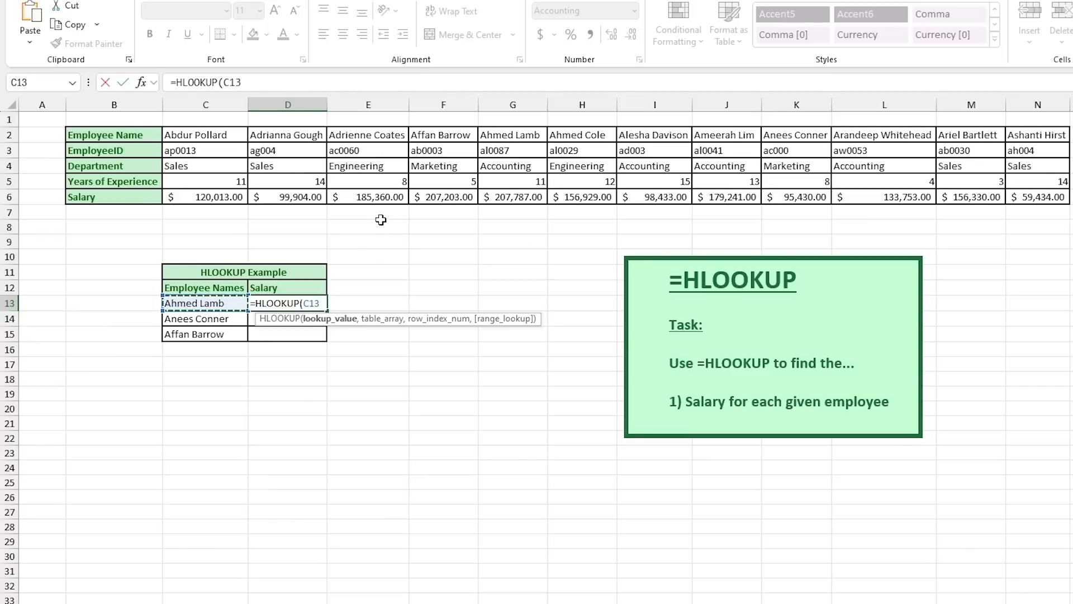
pyautogui.write(',')
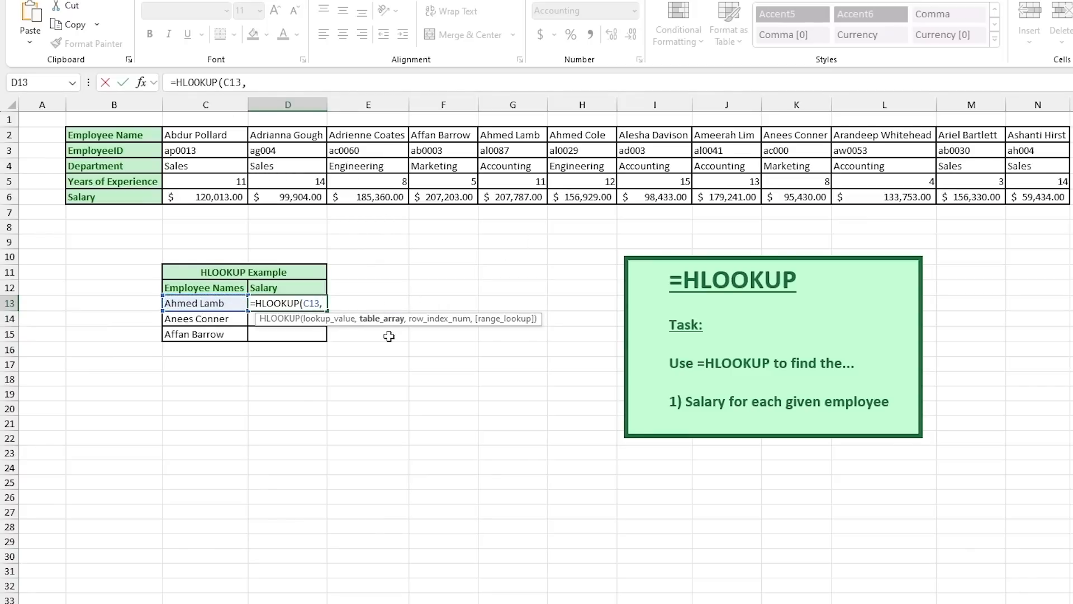
# Set the D13 formula's table array to the absolute range $B$2:$N$6, continuing to the row_index_num argument.
pyautogui.click(137, 136)
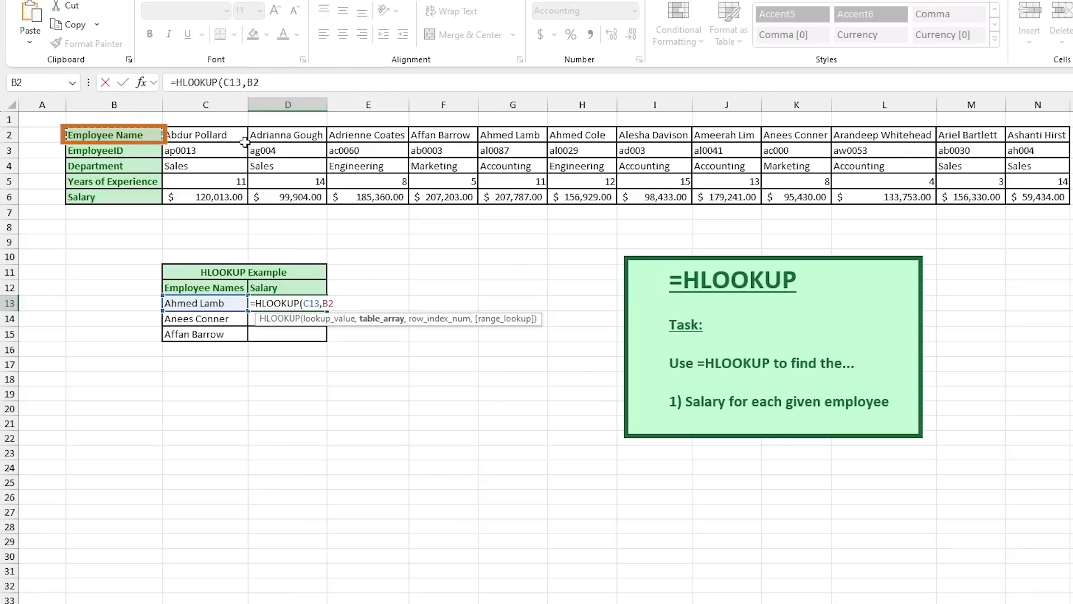
pyautogui.hotkey('ctrl', 'shift', 'Right')
pyautogui.hotkey('ctrl', 'shift', 'Down')
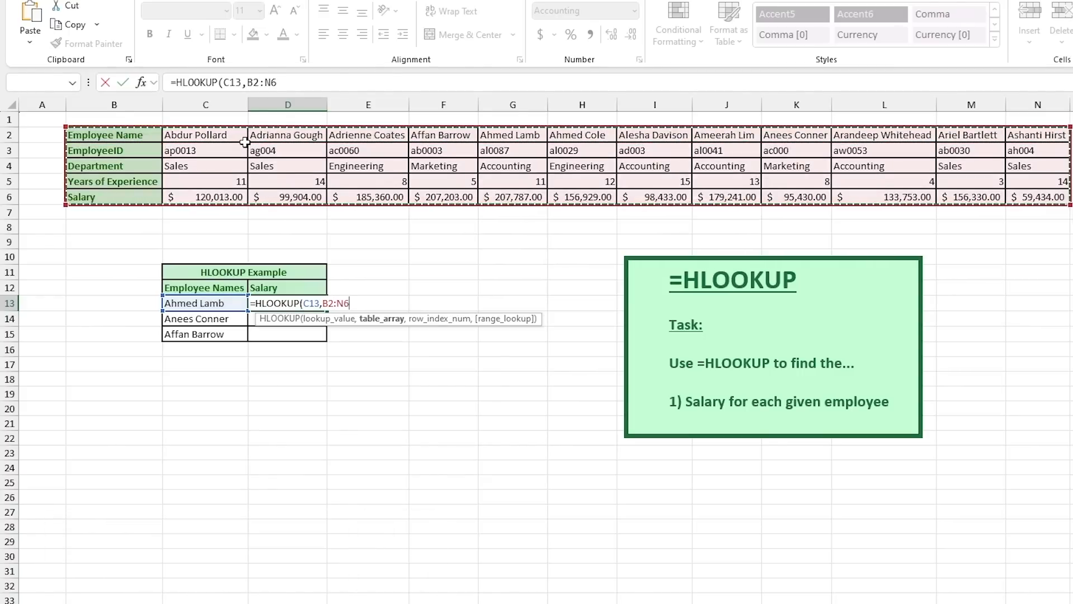
pyautogui.press('F4')
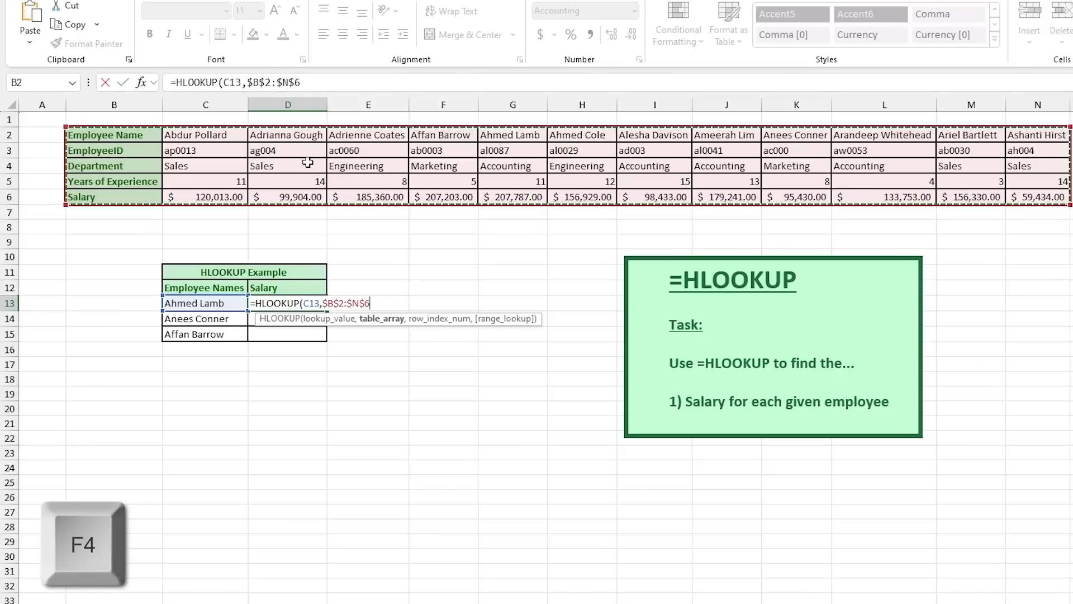
pyautogui.write(',')
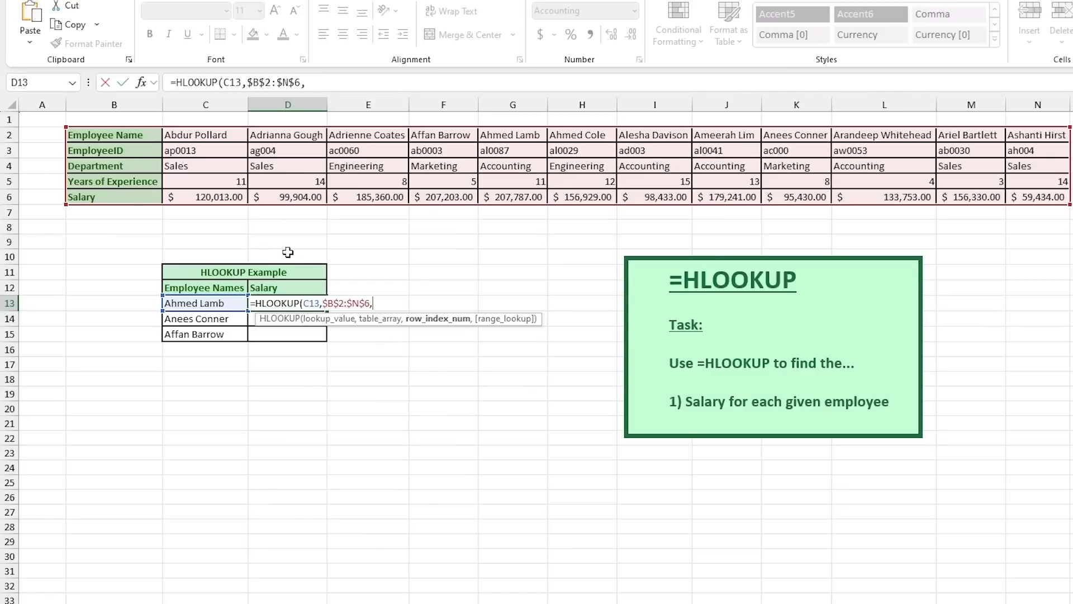
# Complete the D13 HLOOKUP with row index 5 and FALSE for an exact match, and fill it down through D15.
pyautogui.write('5,')
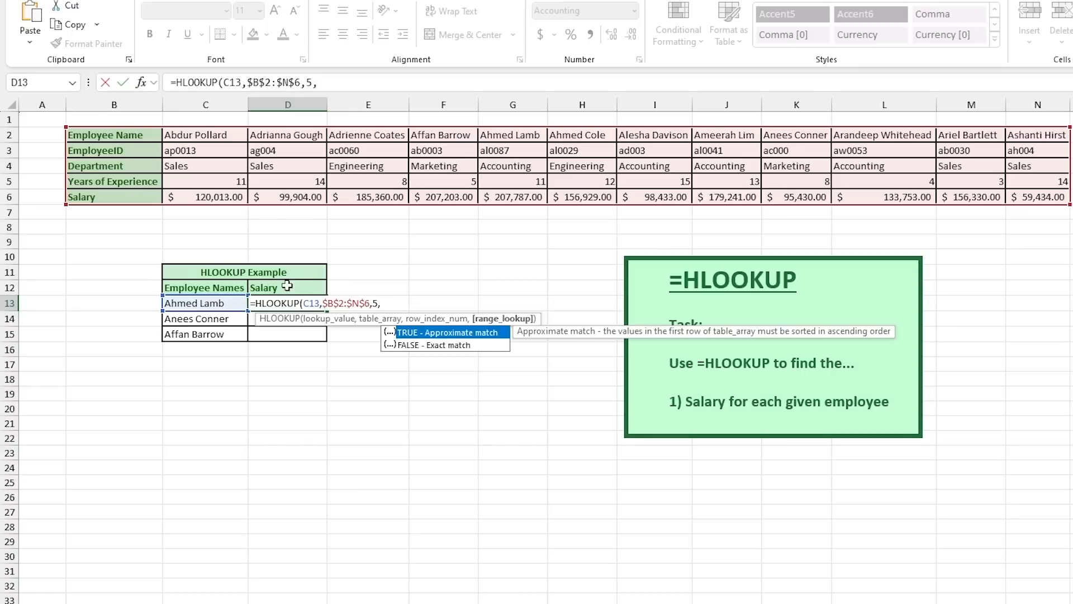
pyautogui.write('FALSE)')
pyautogui.press('Return')
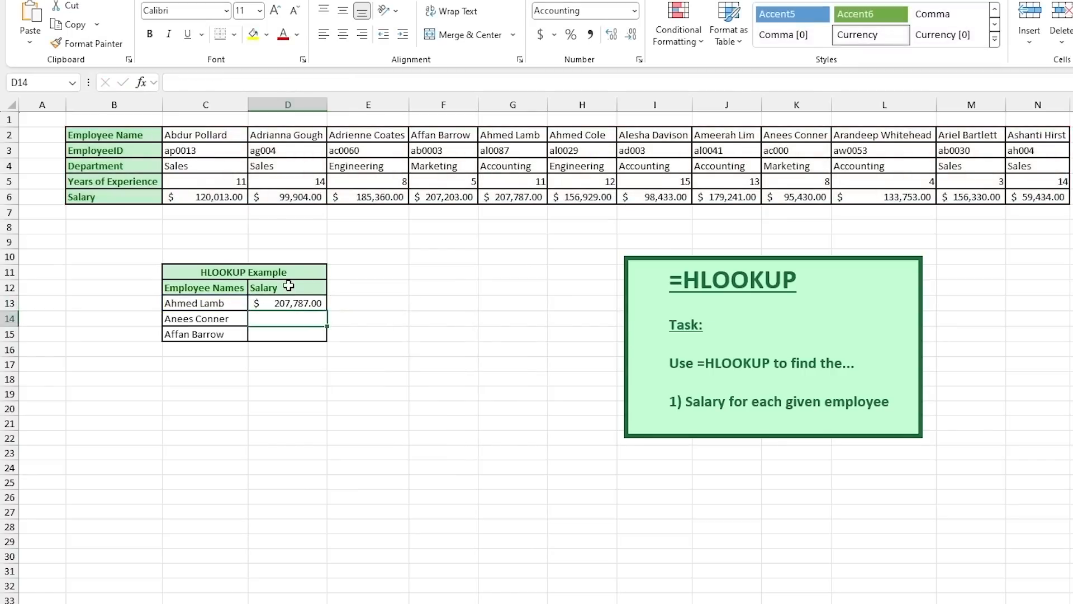
pyautogui.click(311, 304)
pyautogui.doubleClick(328, 311)
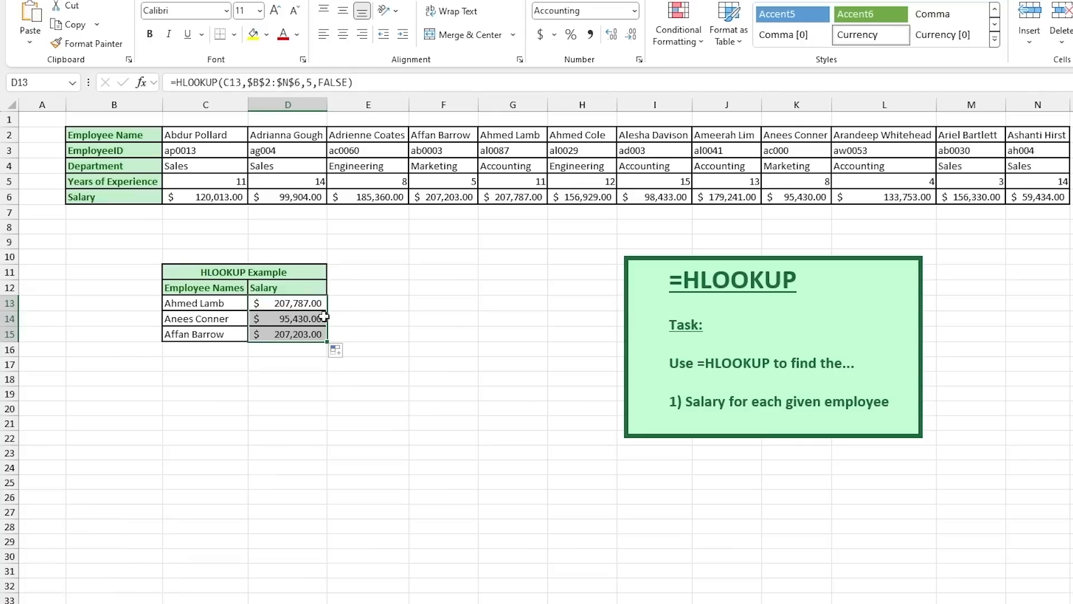
# Review the filled salary formula in D14 and each argument of the D13 HLOOKUP: lookup value, table array, row index and range lookup.
pyautogui.doubleClick(322, 316)
pyautogui.press('Escape')
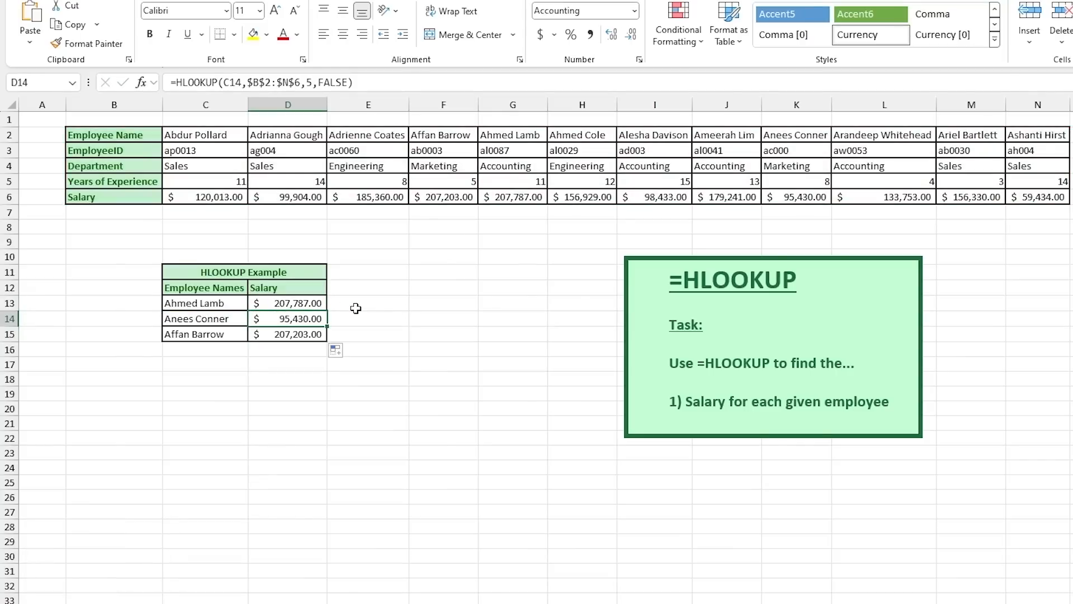
pyautogui.doubleClick(307, 304)
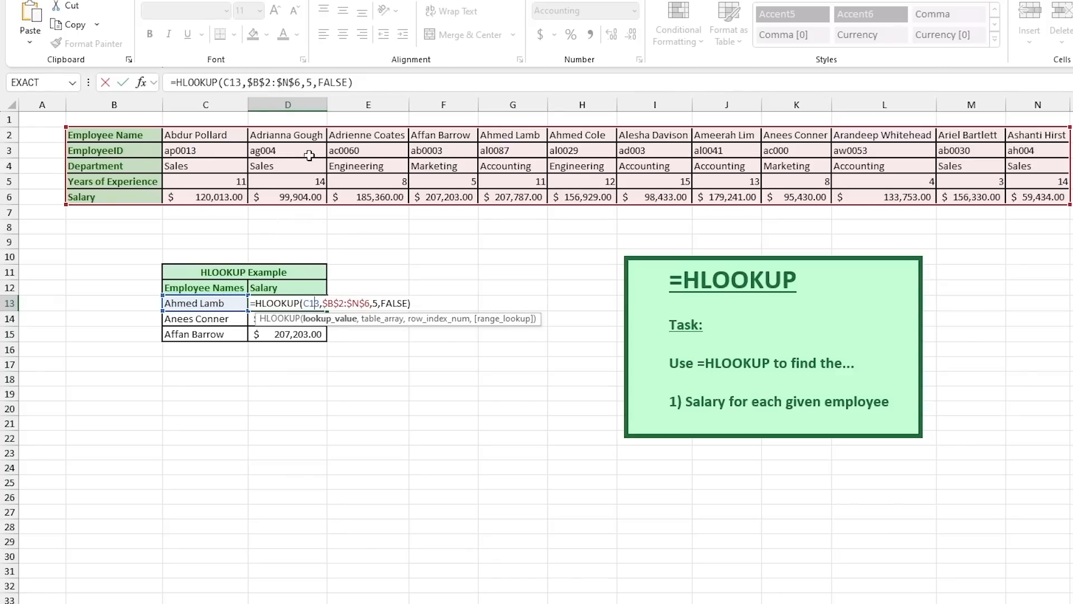
pyautogui.click(339, 305)
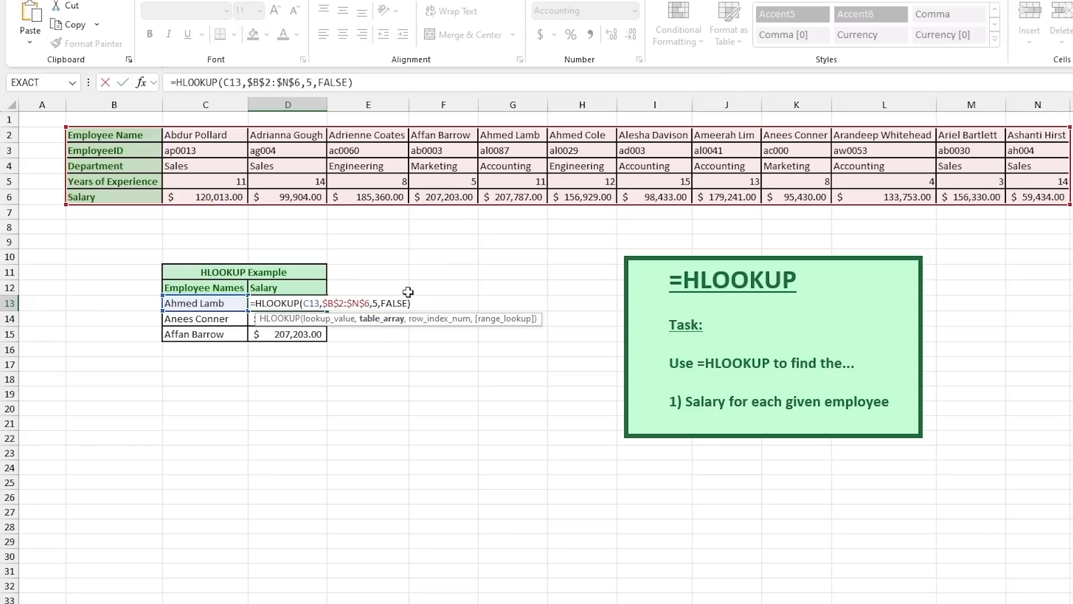
pyautogui.click(376, 303)
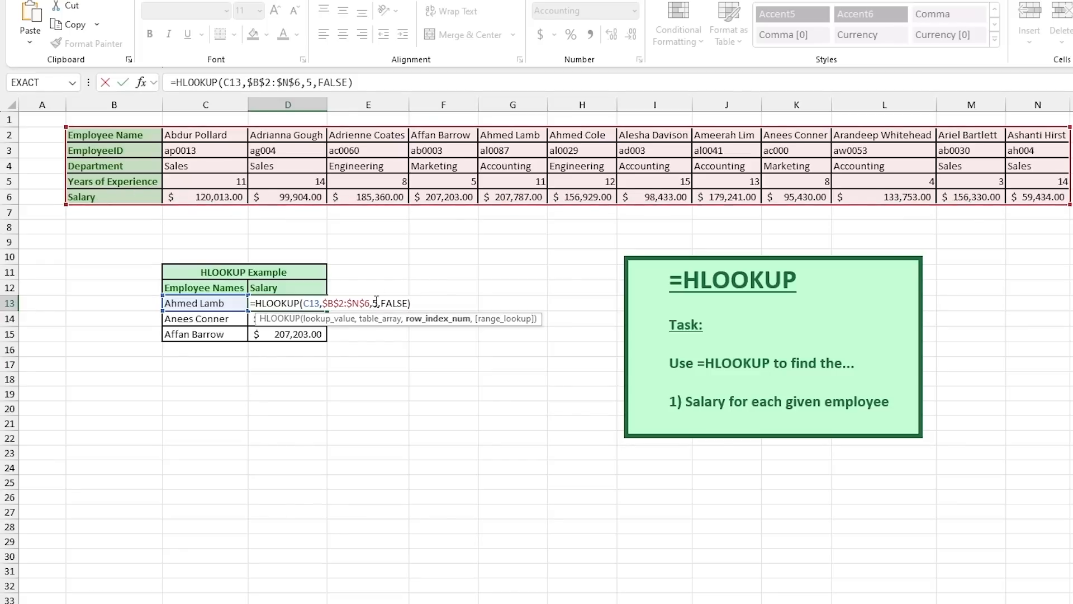
pyautogui.click(406, 302)
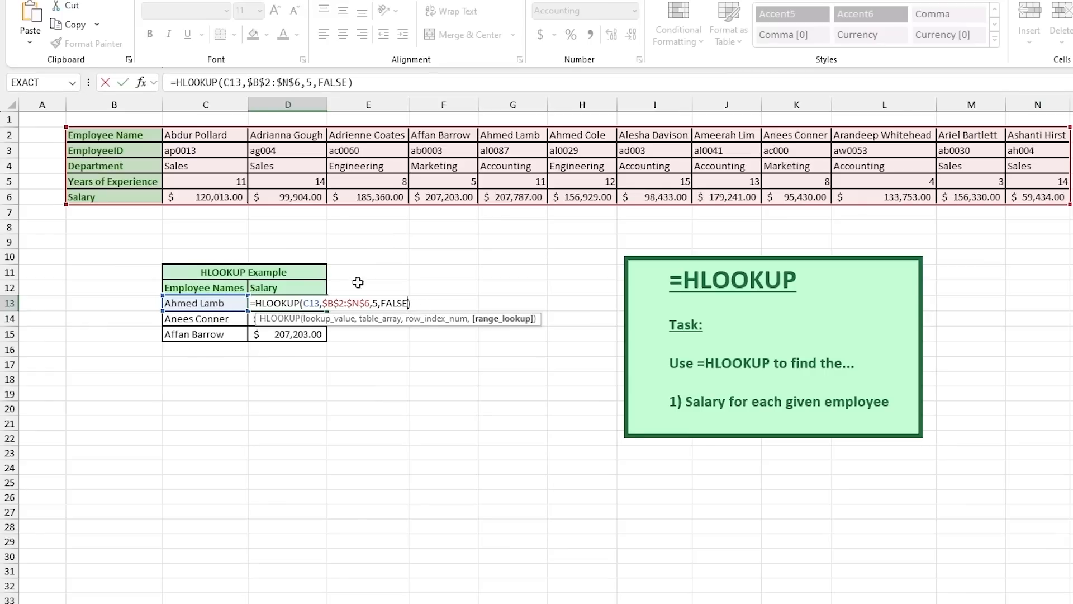
pyautogui.press('Return')
pyautogui.click(316, 392)
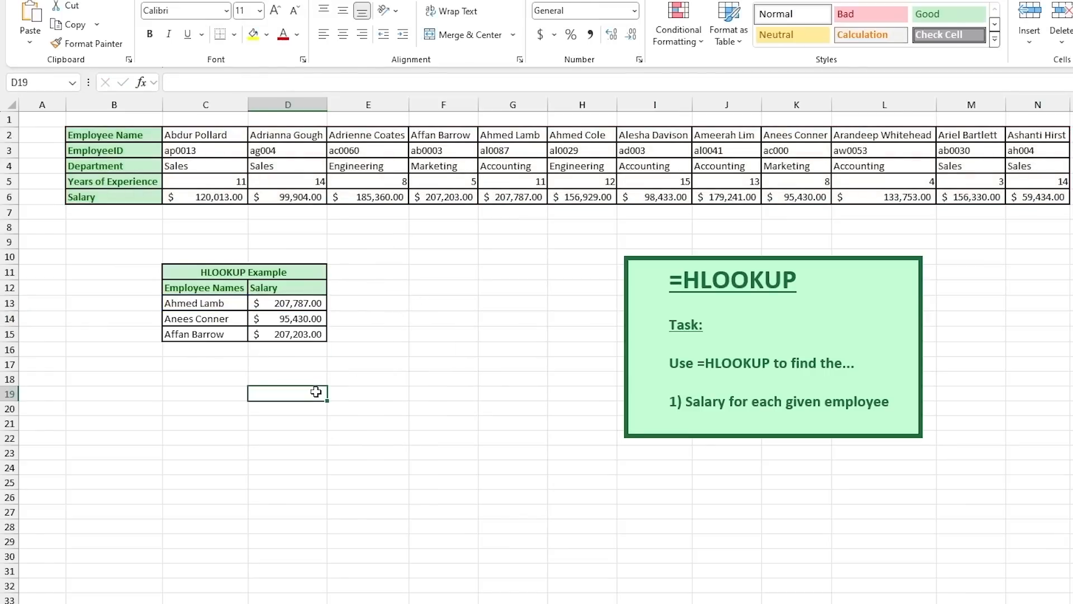